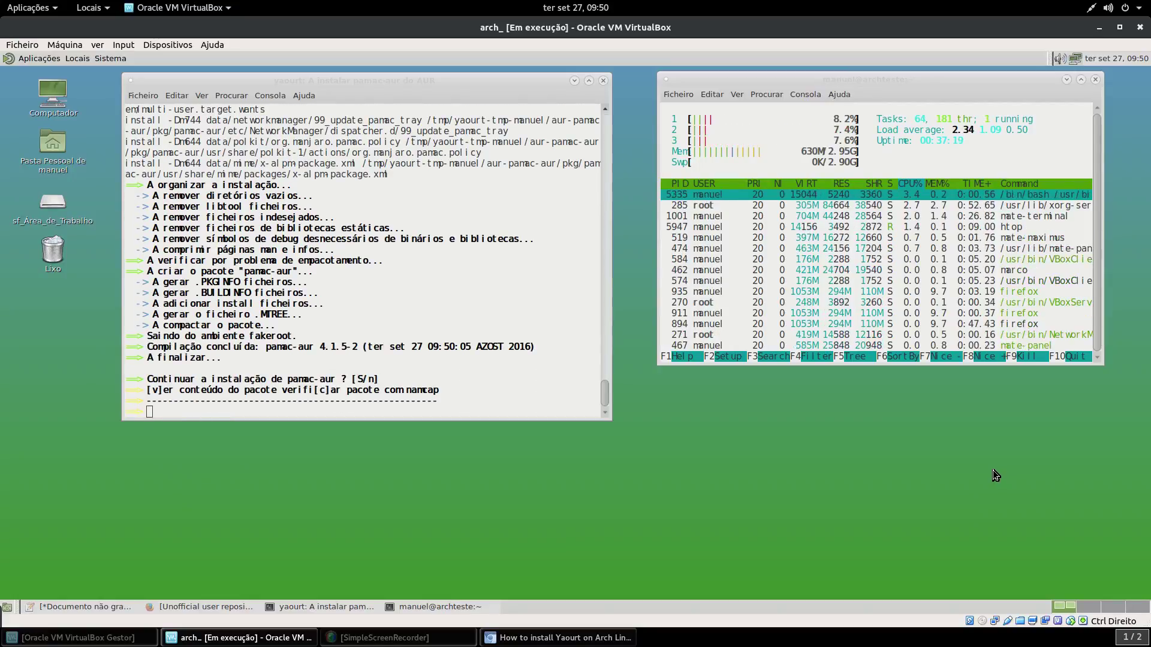
Confirm the installation of the compiled pamac-aur package and let it finish.
key(alt+Tab)
key(Return)
key(Return)
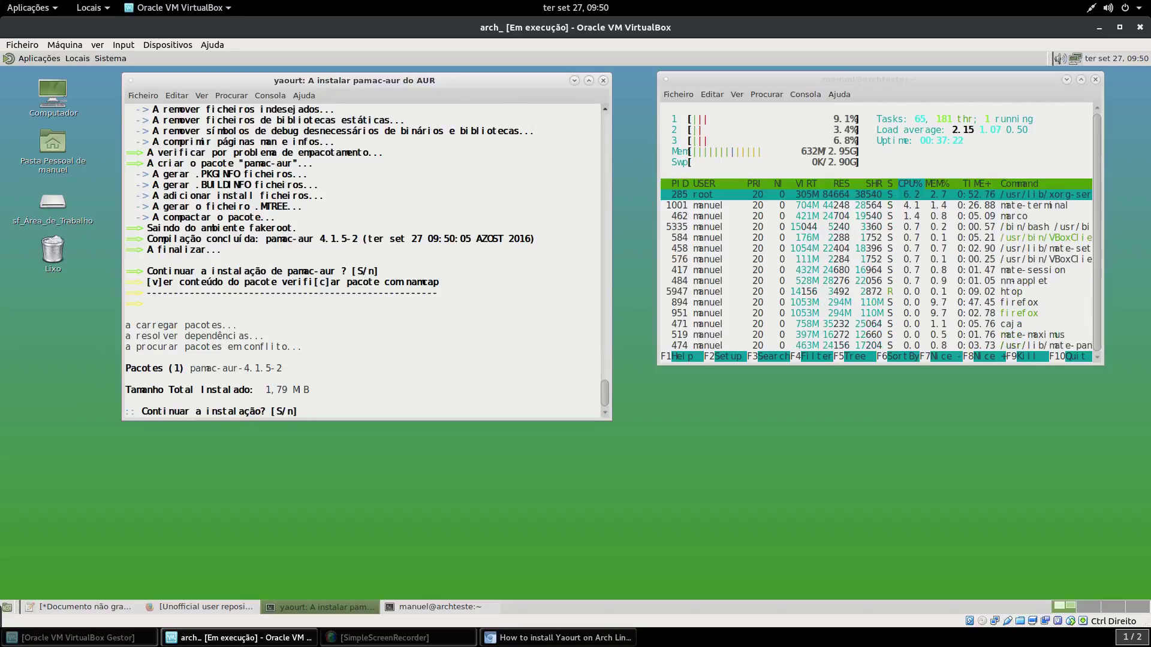
key(Return)
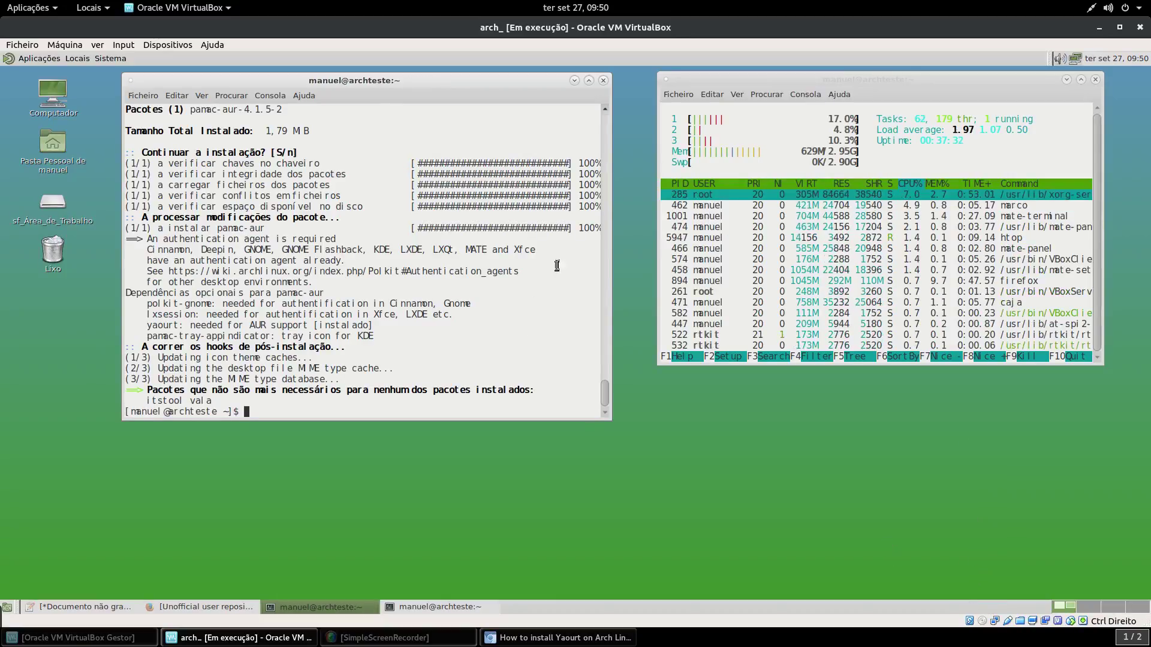
Close the terminal running htop and set the remaining terminal's profile font to Sans Regular 10.
click(1096, 79)
click(180, 96)
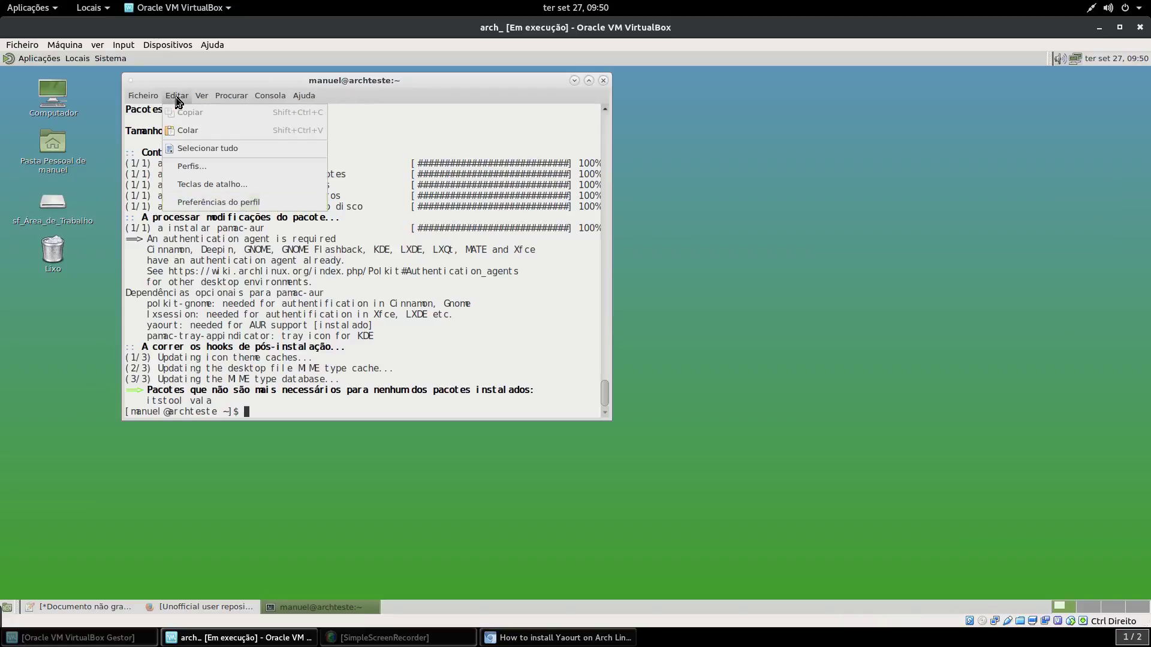
click(199, 200)
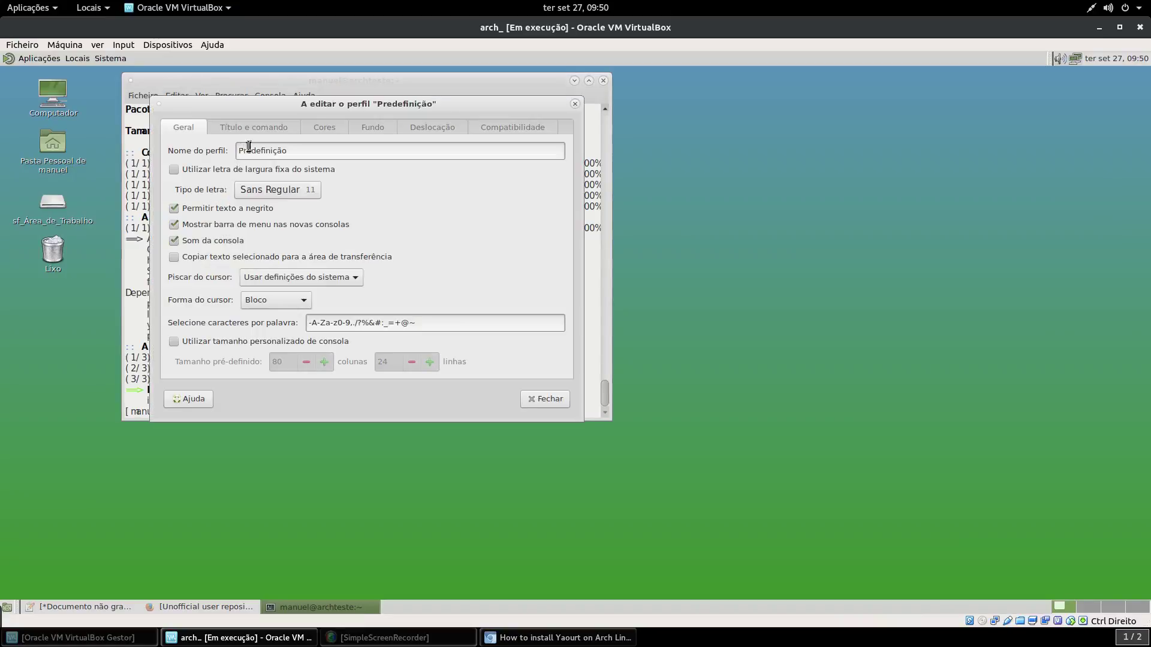
click(267, 190)
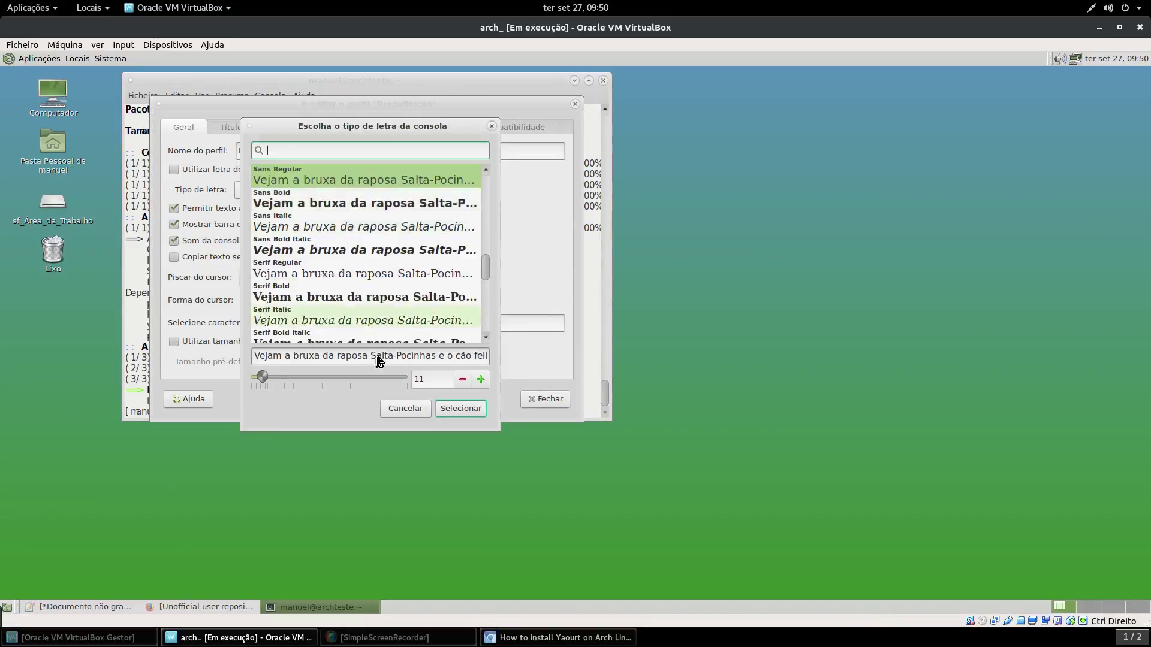
click(462, 384)
click(456, 409)
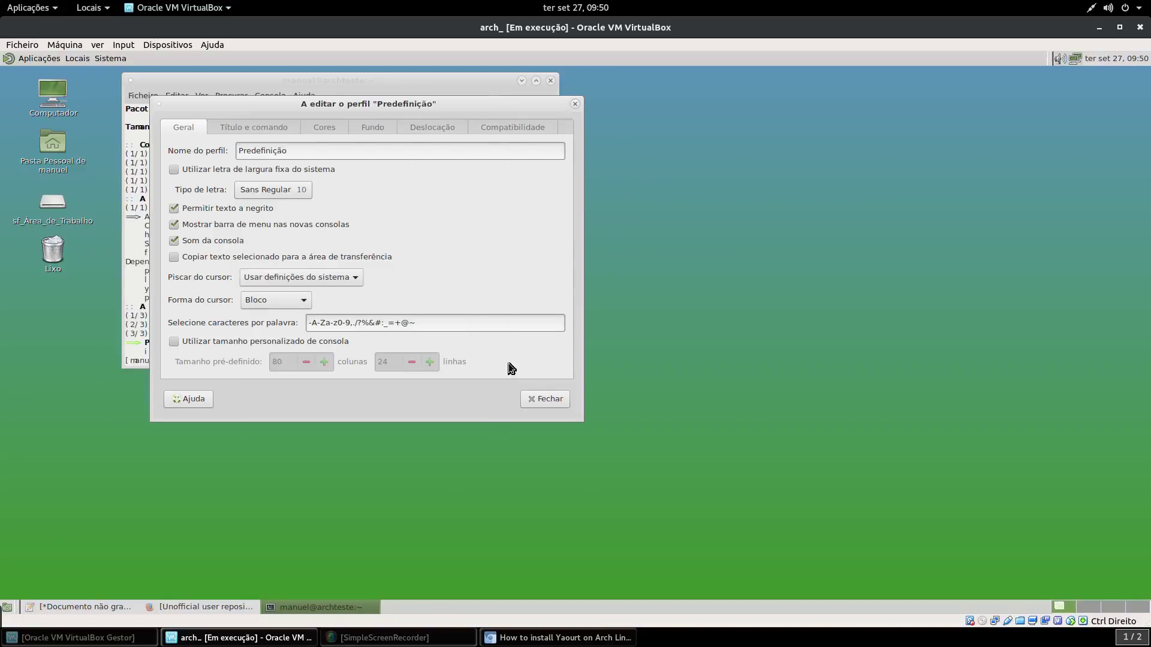
click(542, 400)
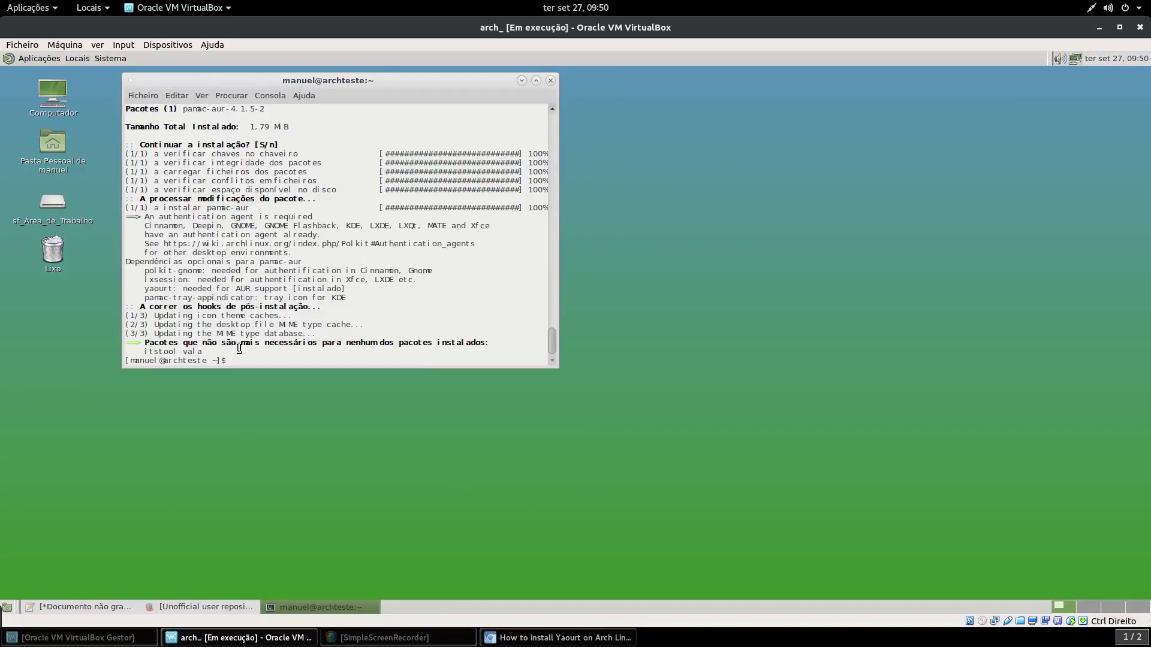
Close the terminal, then launch Adicionar/Remover Software and maximize its window.
click(550, 80)
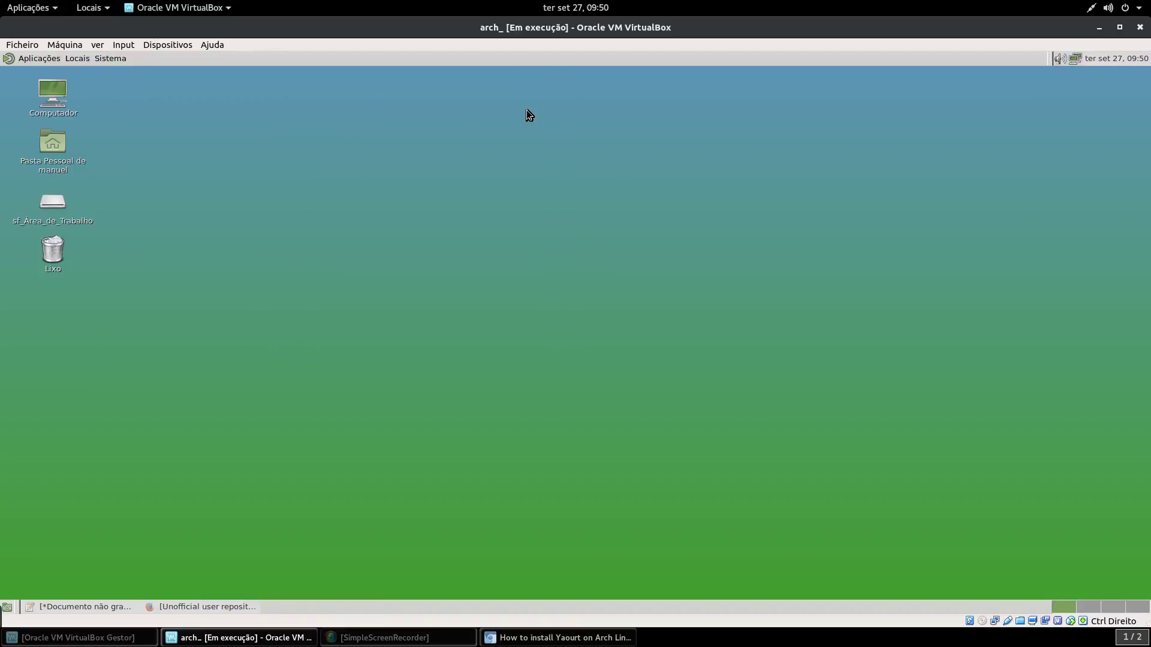
click(23, 59)
mouse_move(46, 109)
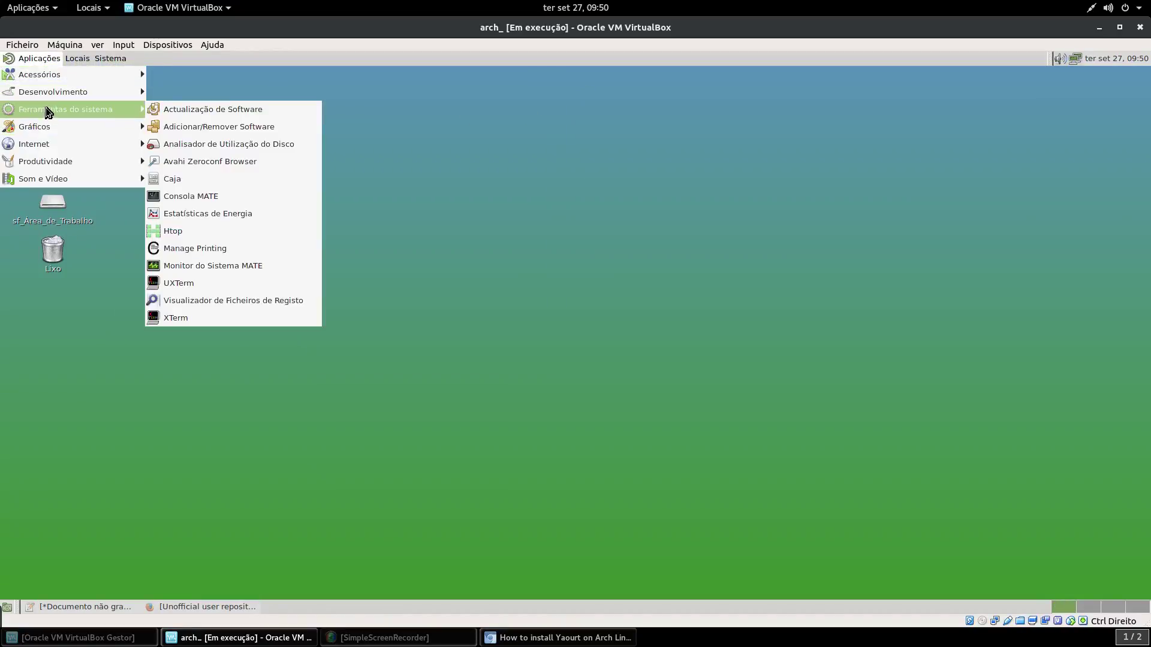
click(205, 128)
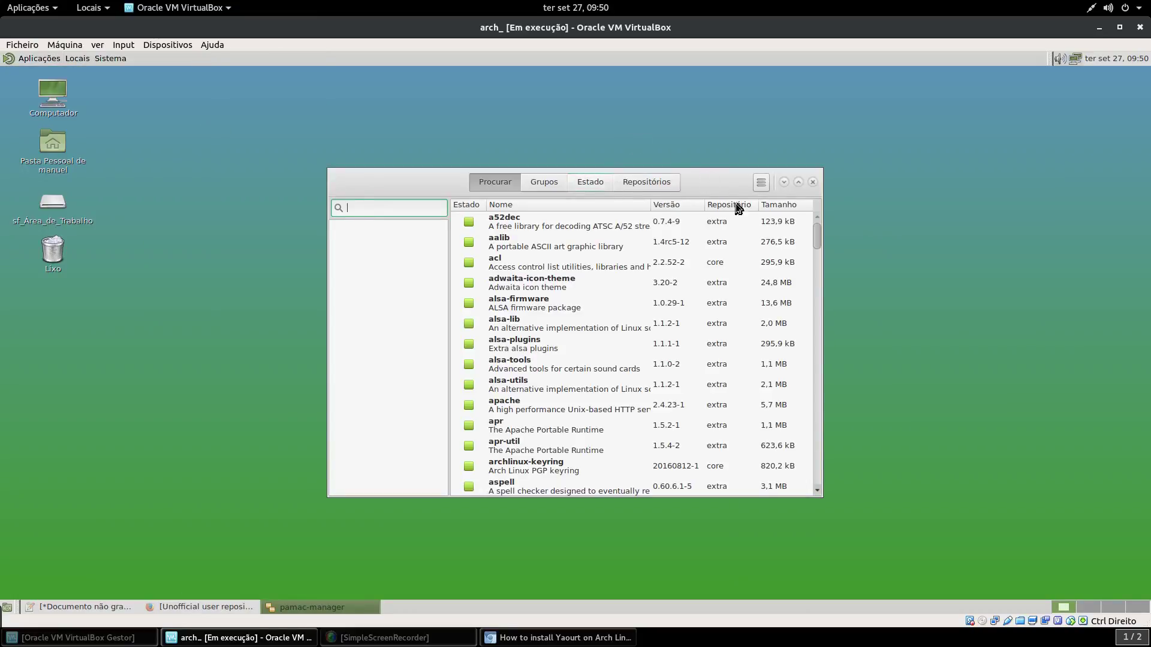
click(799, 181)
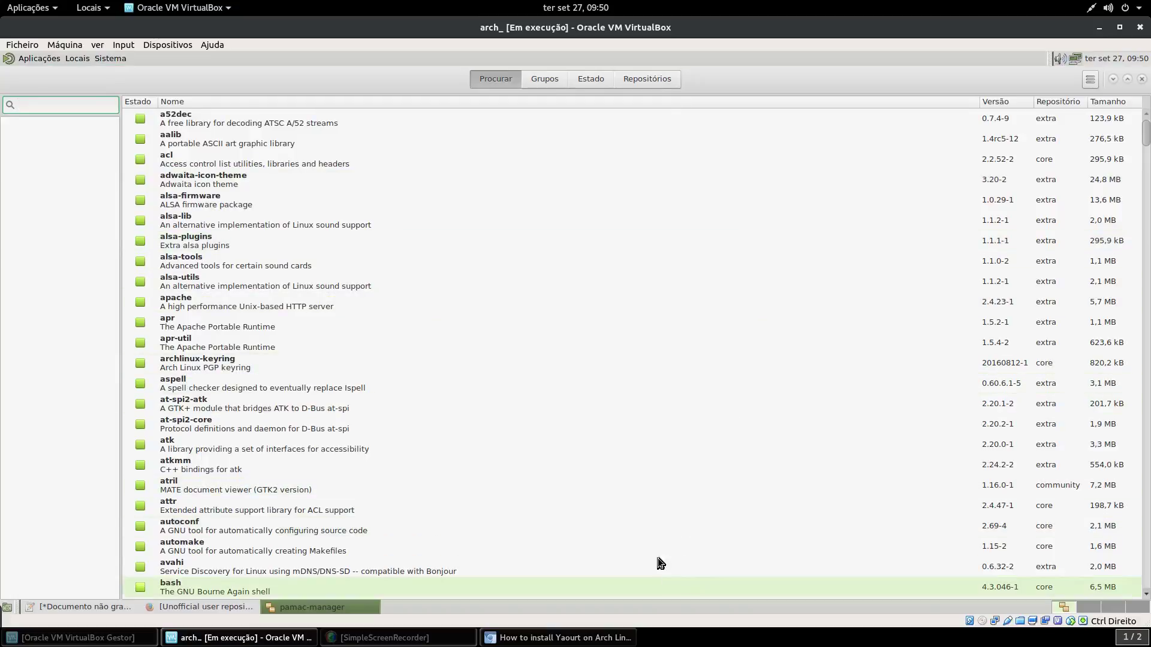
Open the package manager's preferences, authenticating with the account password, and refresh the official repositories' mirror list.
click(1090, 79)
click(1070, 172)
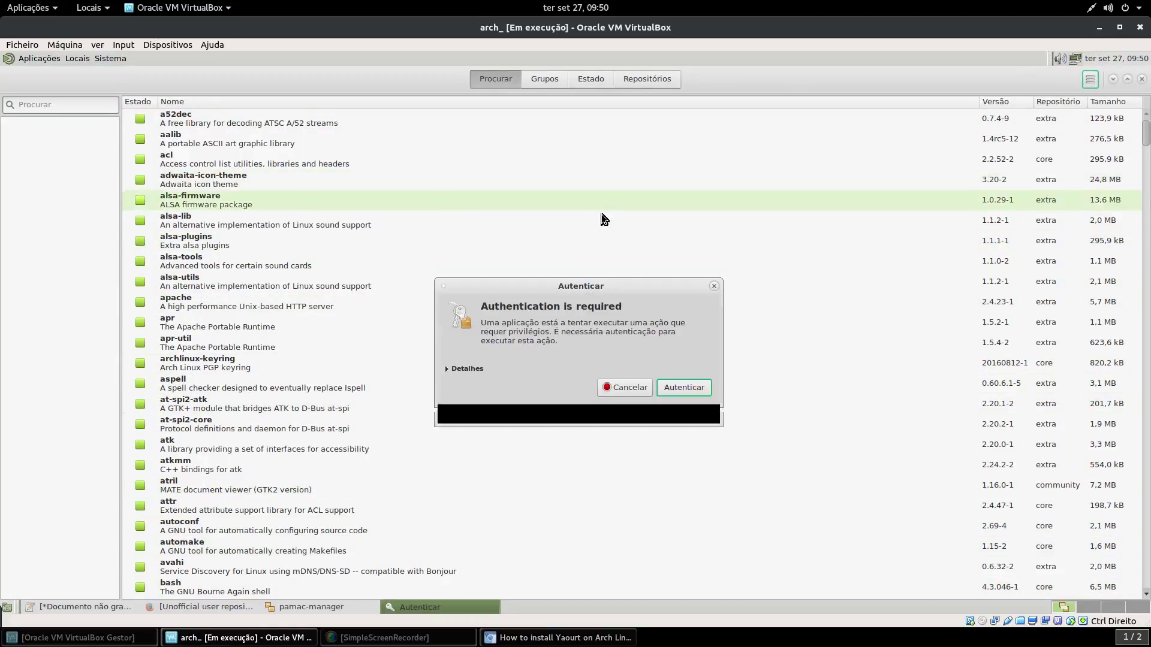
text(*****)
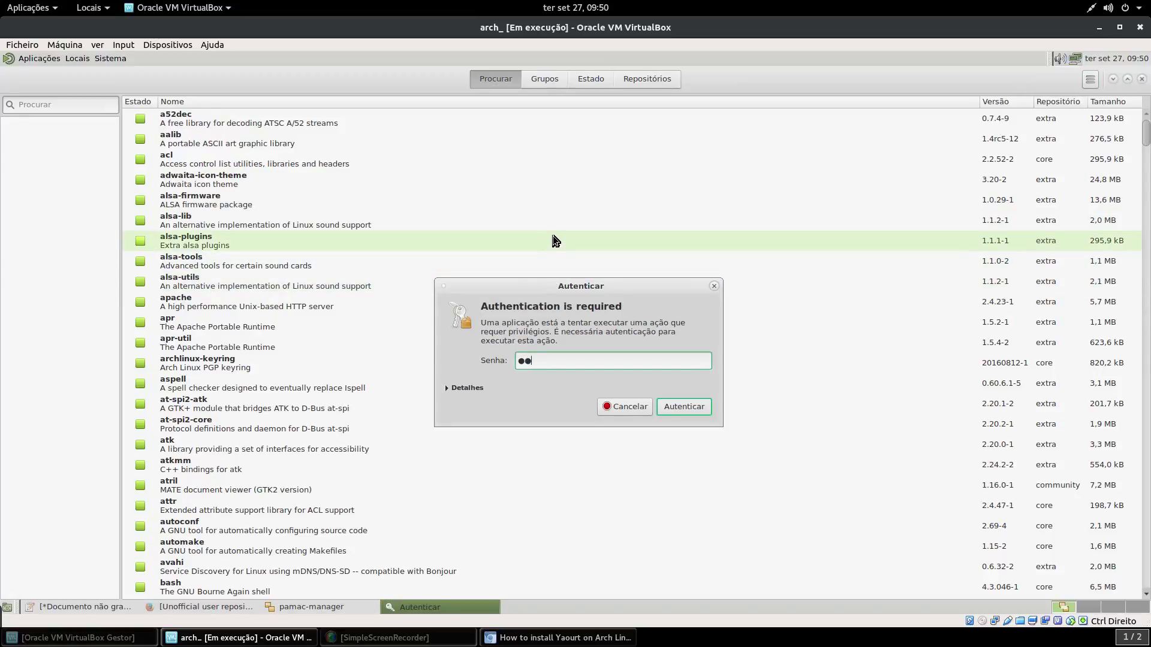
key(Return)
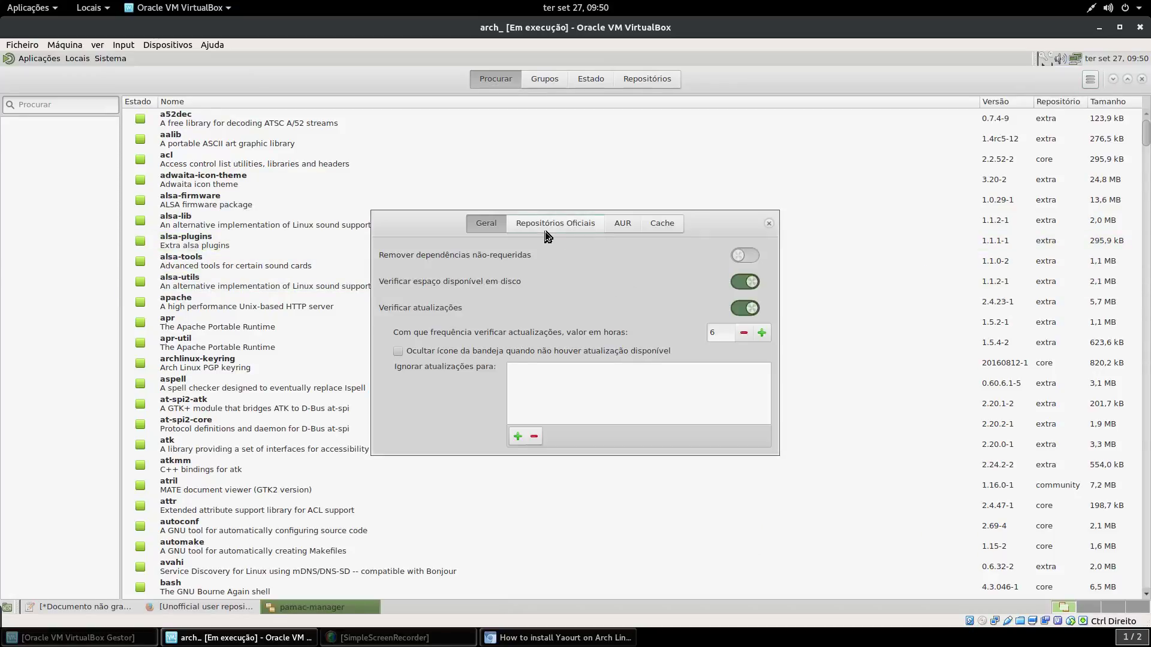
click(551, 225)
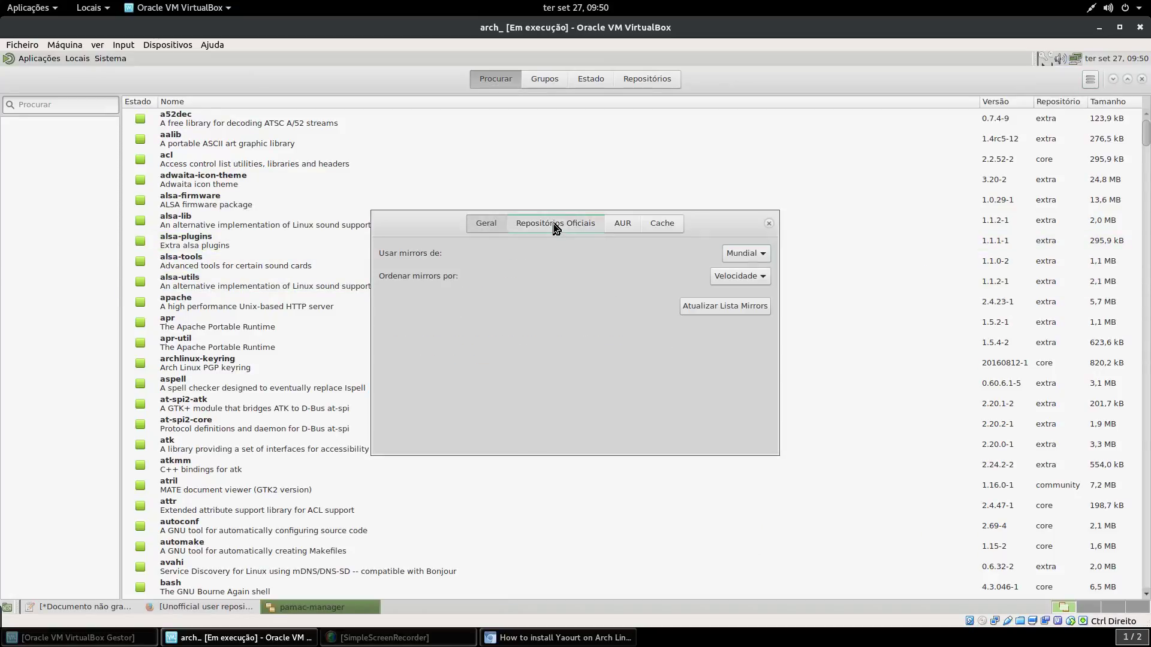
click(720, 307)
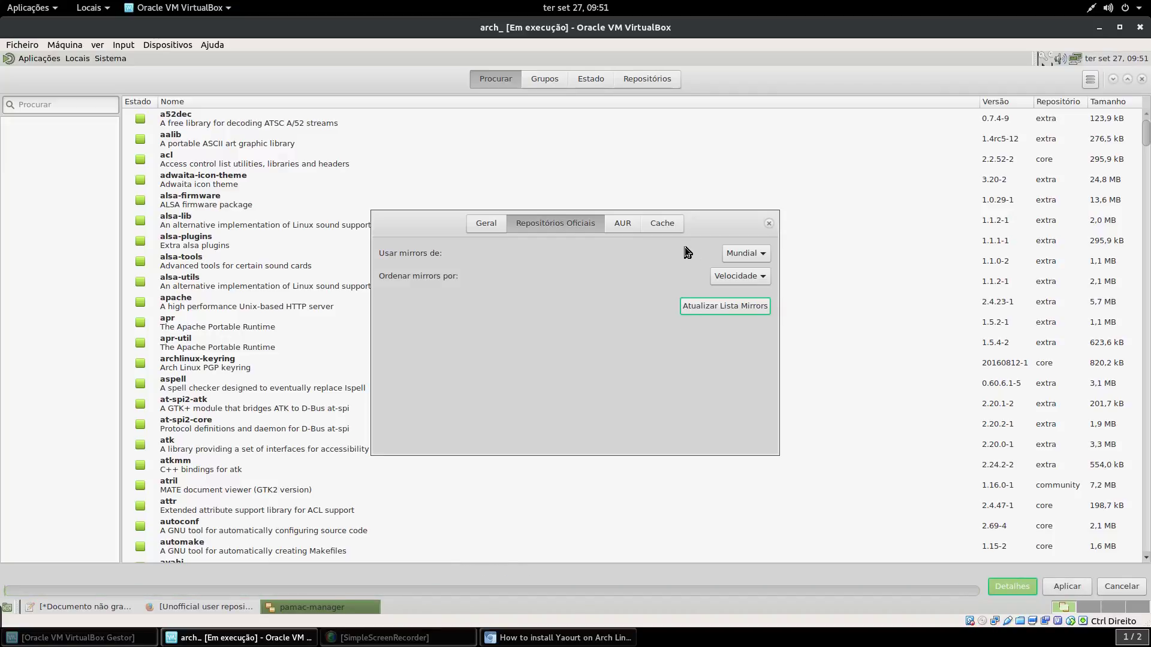
Enable AUR support, including searching the AUR by default and checking for AUR updates.
click(621, 225)
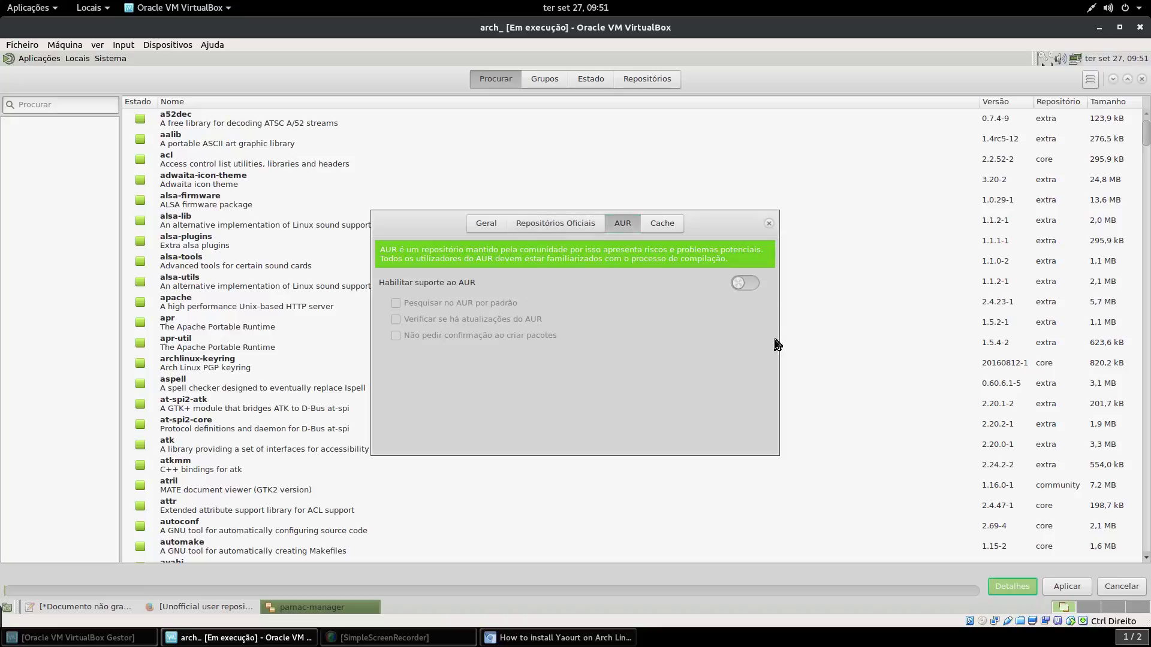
click(753, 286)
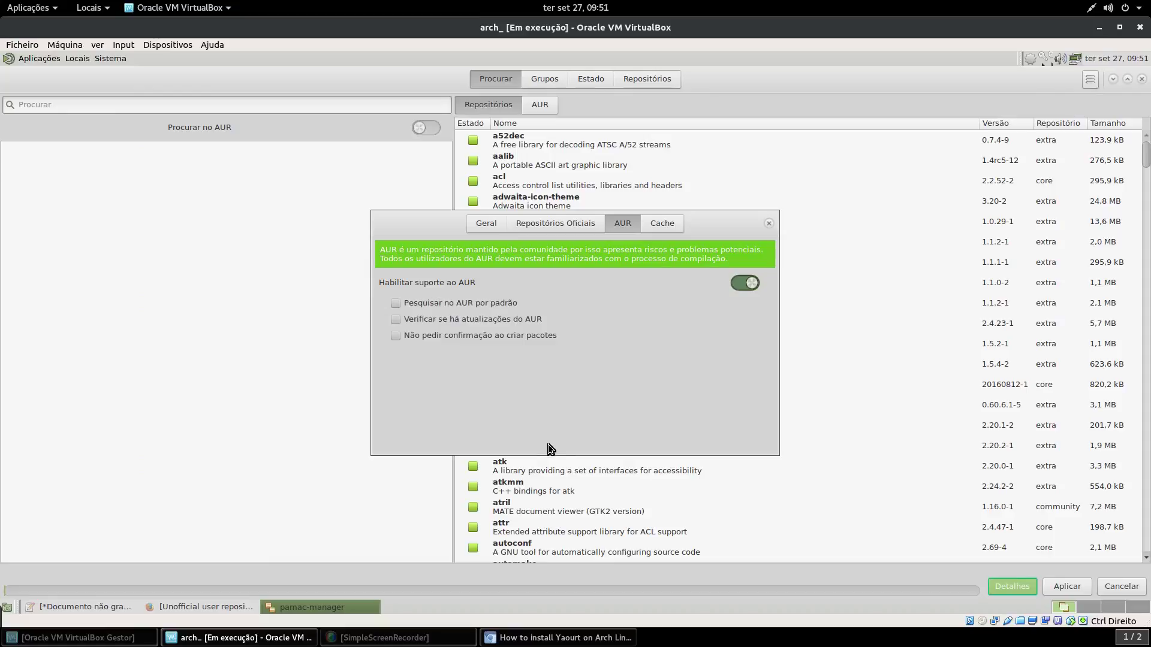
click(395, 303)
click(394, 319)
Enable the removal of unrequired dependencies in the general preferences and close the preferences.
click(578, 227)
click(487, 228)
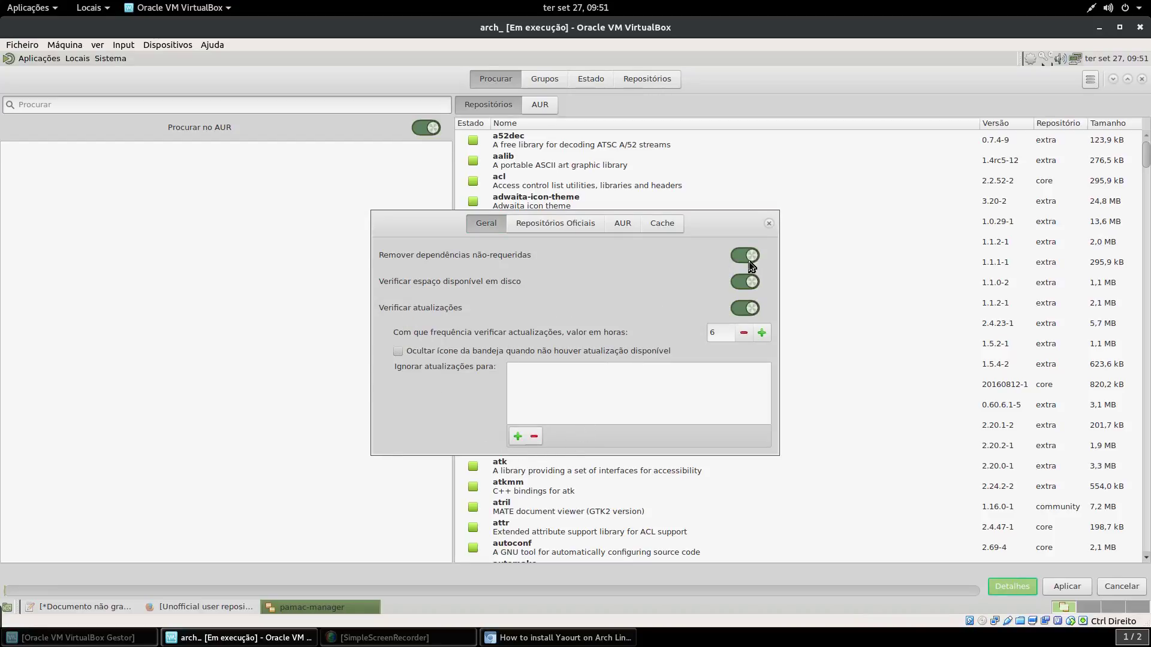
click(765, 225)
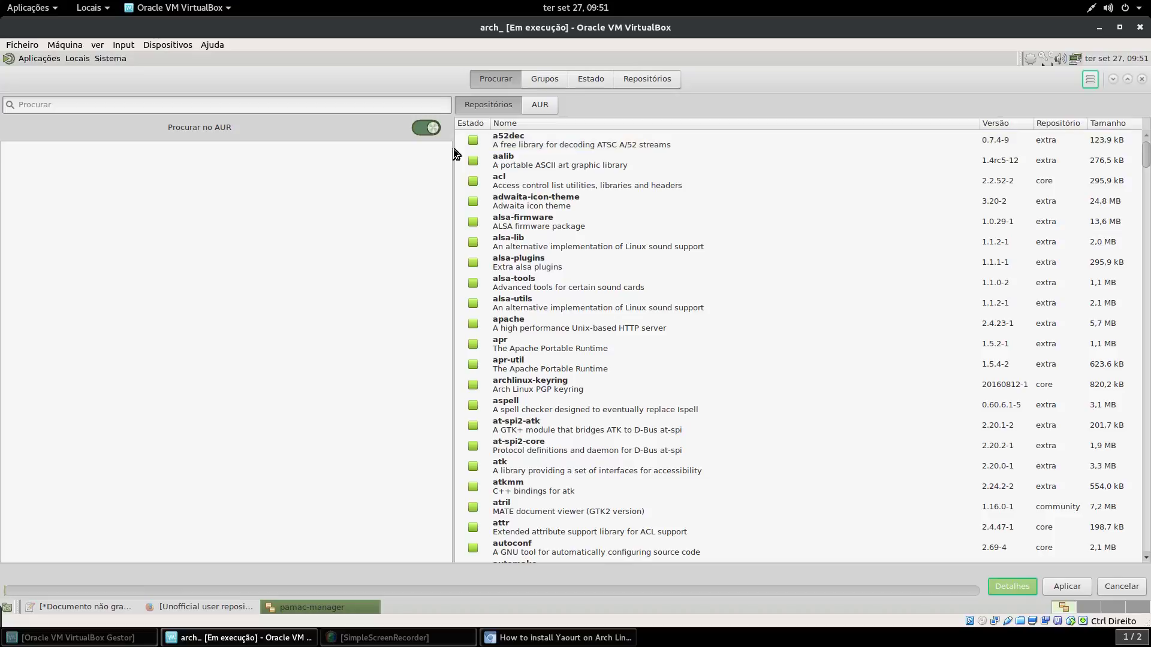
Search the packages for libreoffice and mark libreoffice-fresh for installation.
click(111, 105)
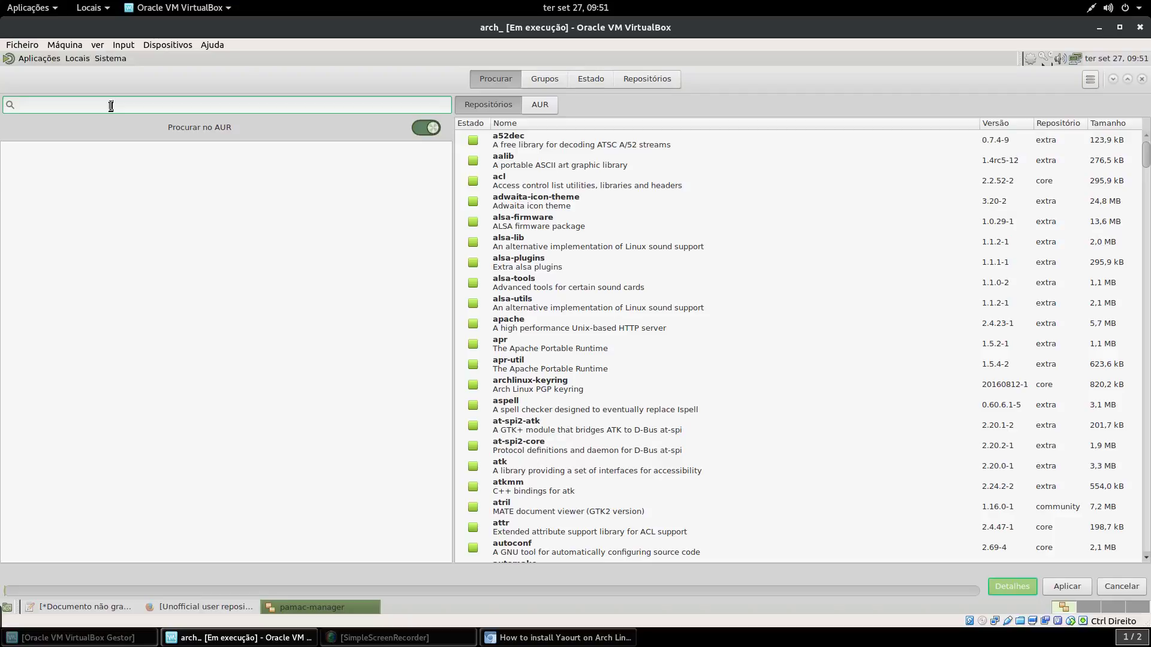
text(libr)
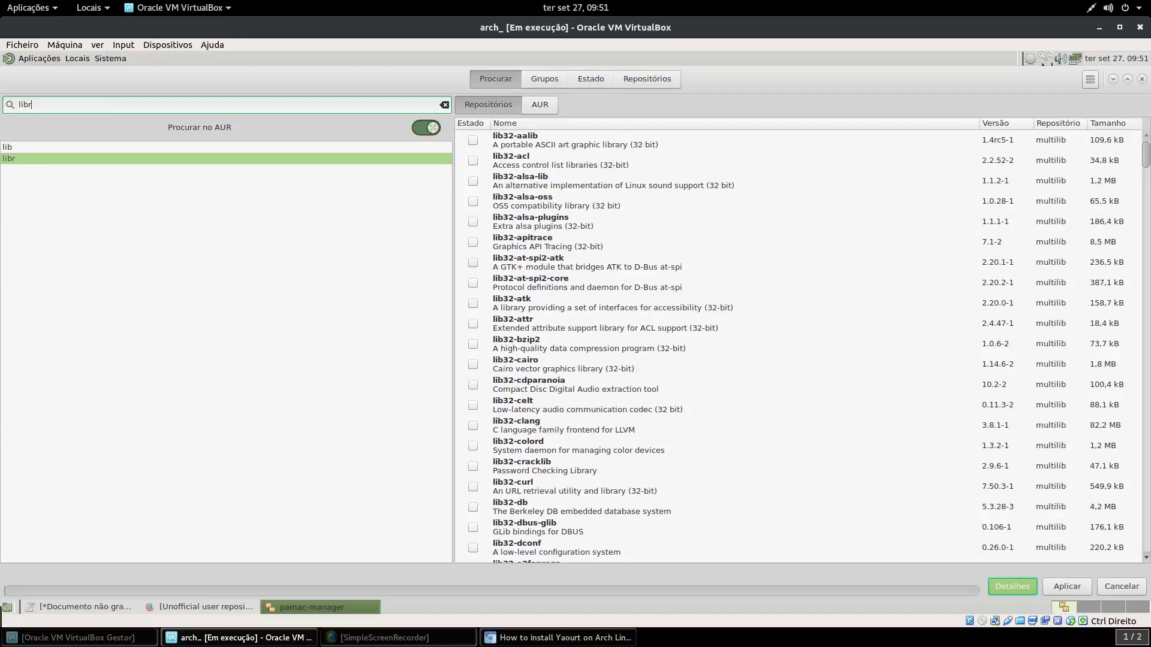
text(eoffi)
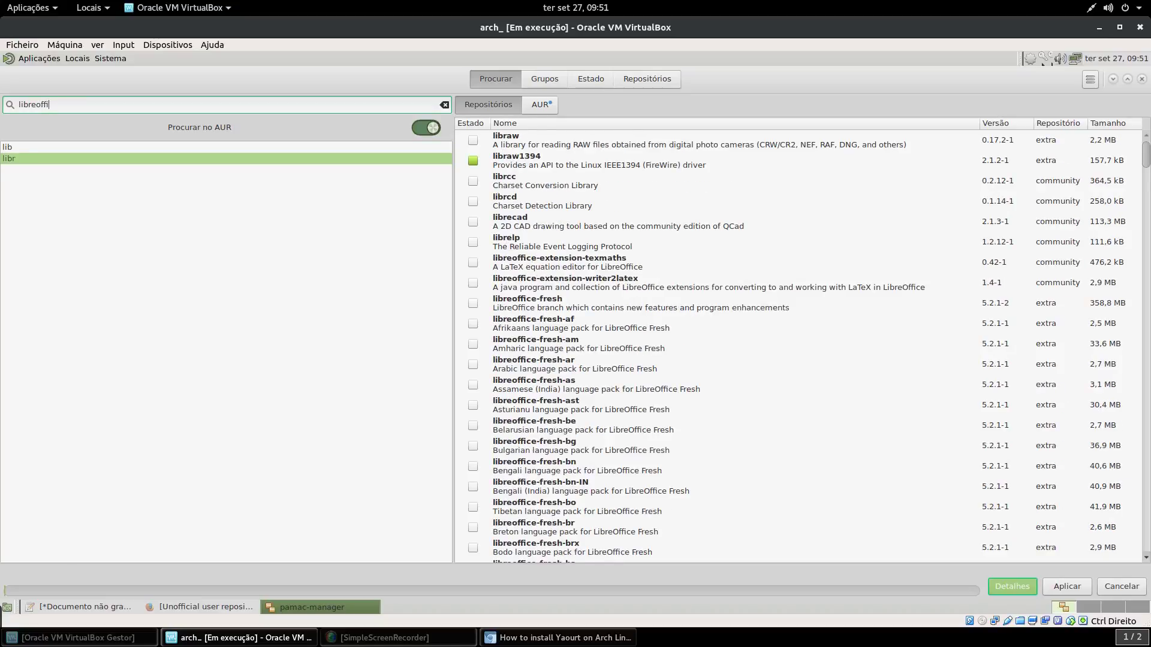
text(ce)
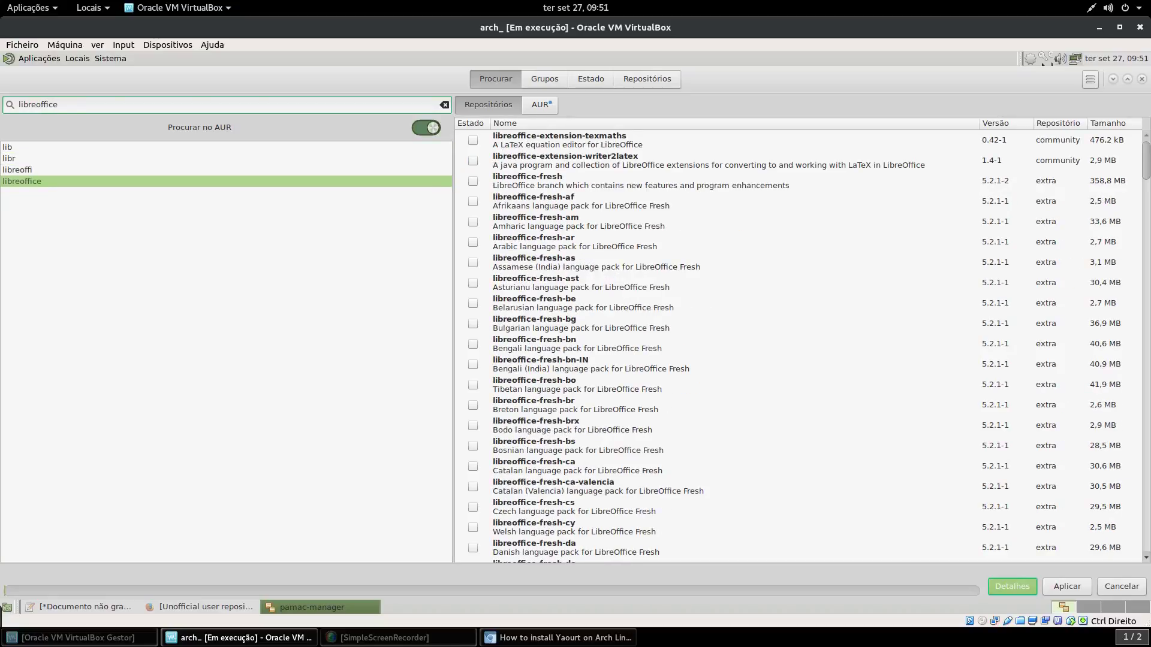
click(472, 181)
Find the Portuguese language pack libreoffice-fresh-pt among the libreoffice results and mark it for installation.
scroll(627, 342, down, 5)
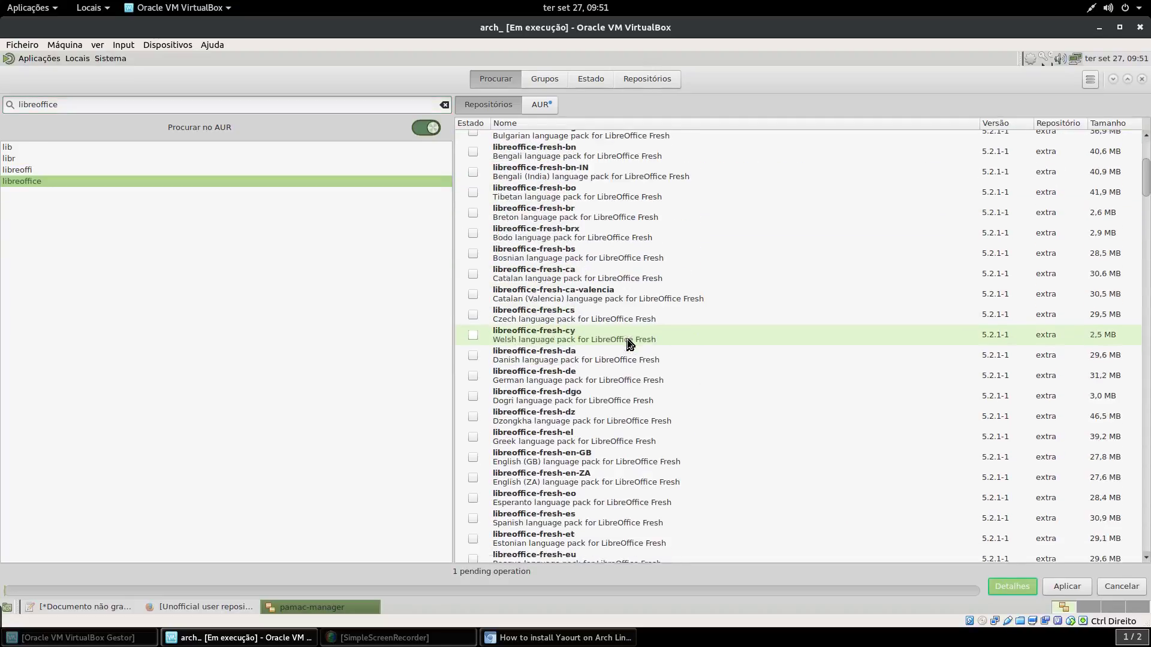
scroll(628, 343, down, 6)
scroll(627, 343, down, 18)
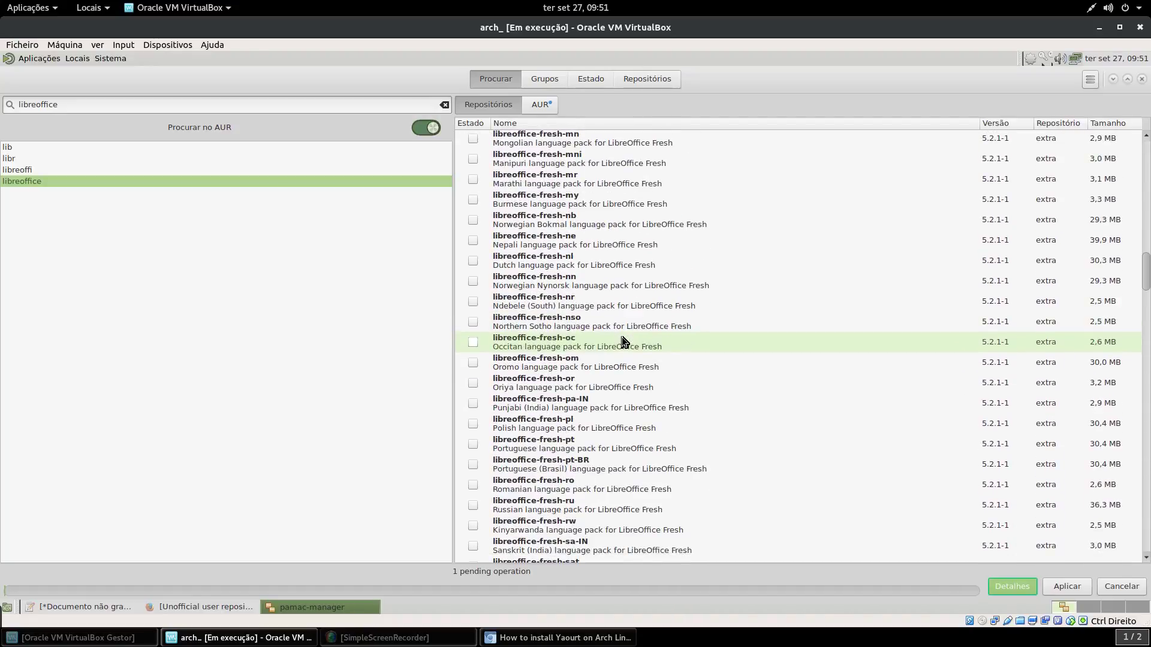
scroll(623, 339, down, 7)
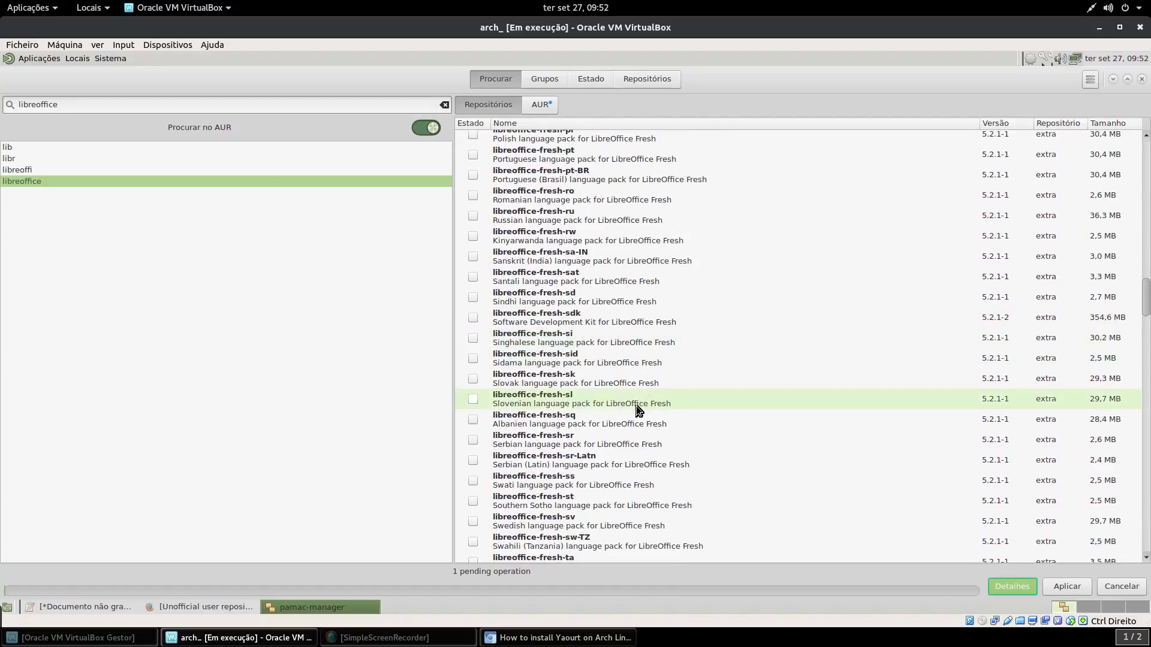
scroll(636, 405, down, 7)
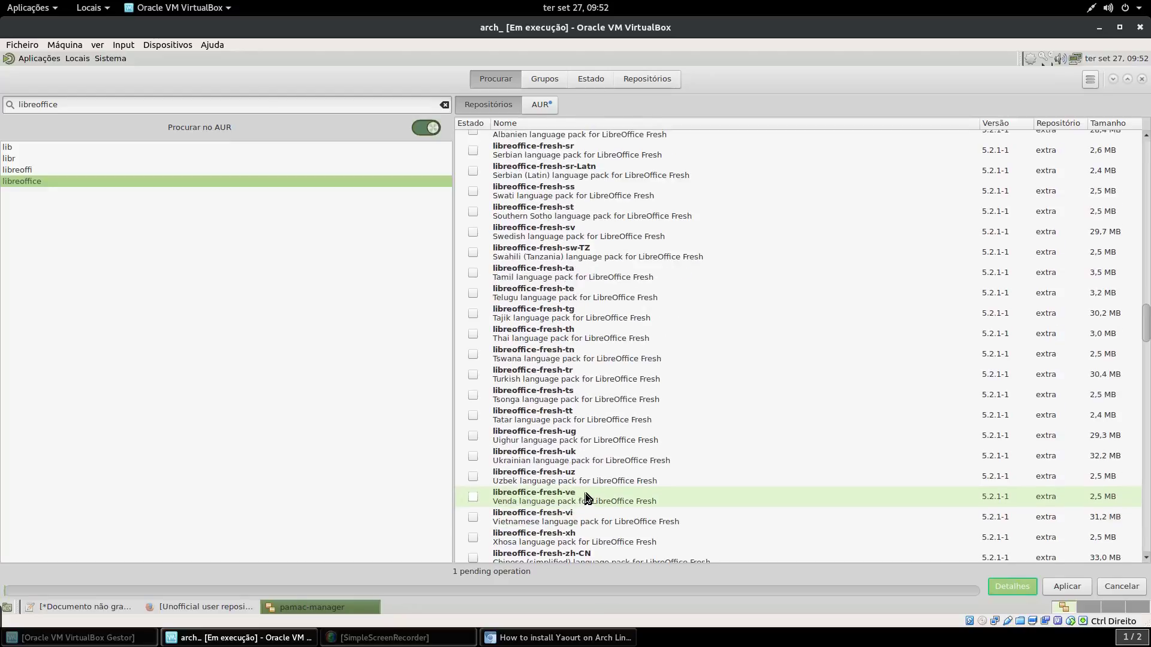
scroll(585, 494, down, 15)
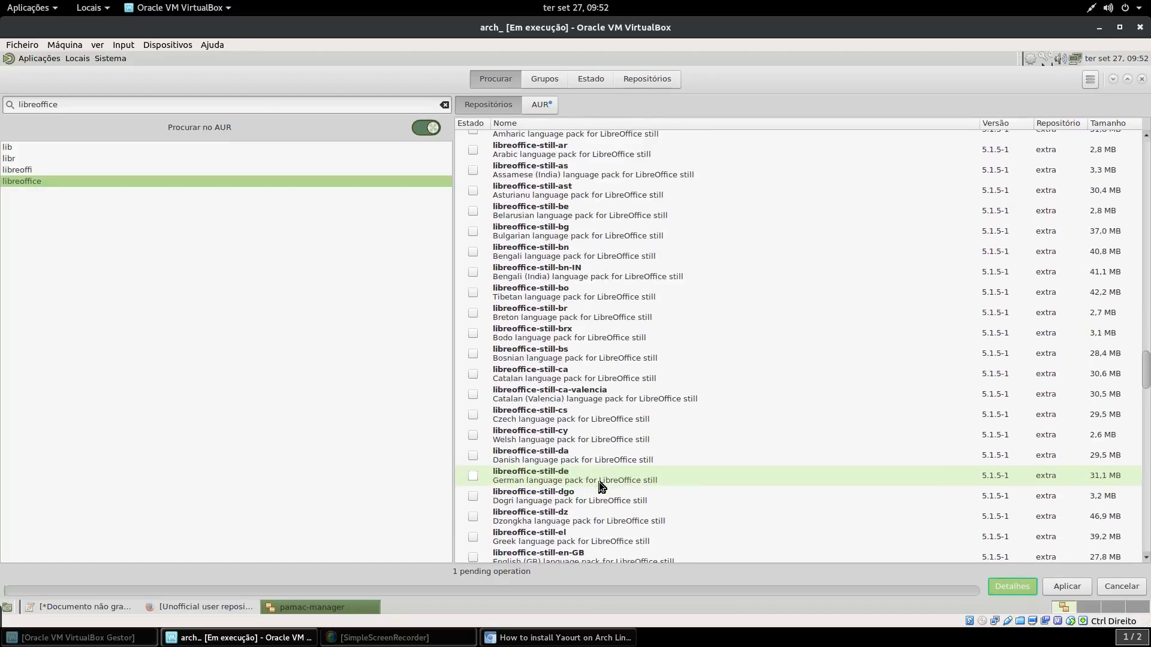
scroll(601, 486, down, 20)
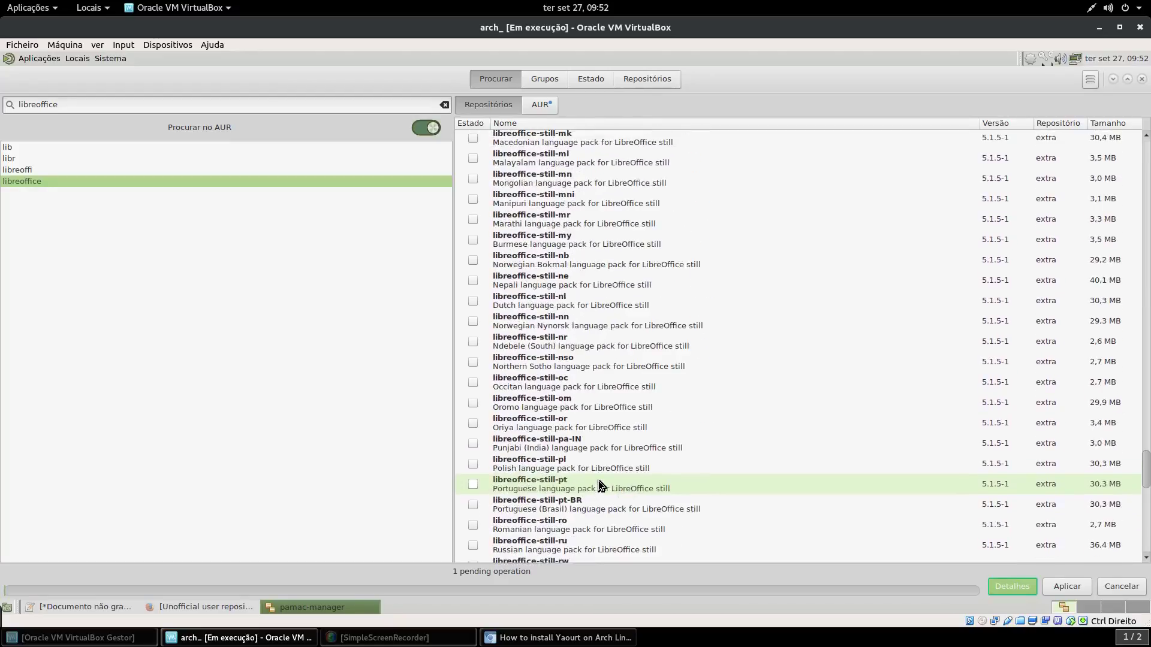
scroll(599, 480, down, 10)
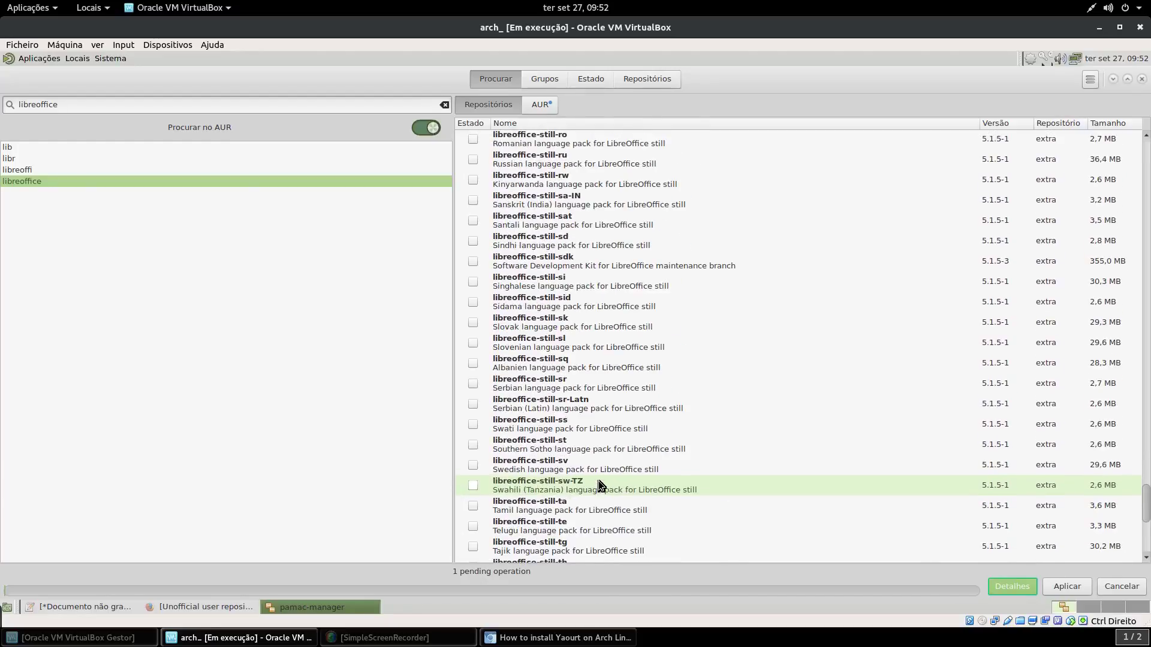
scroll(598, 481, down, 8)
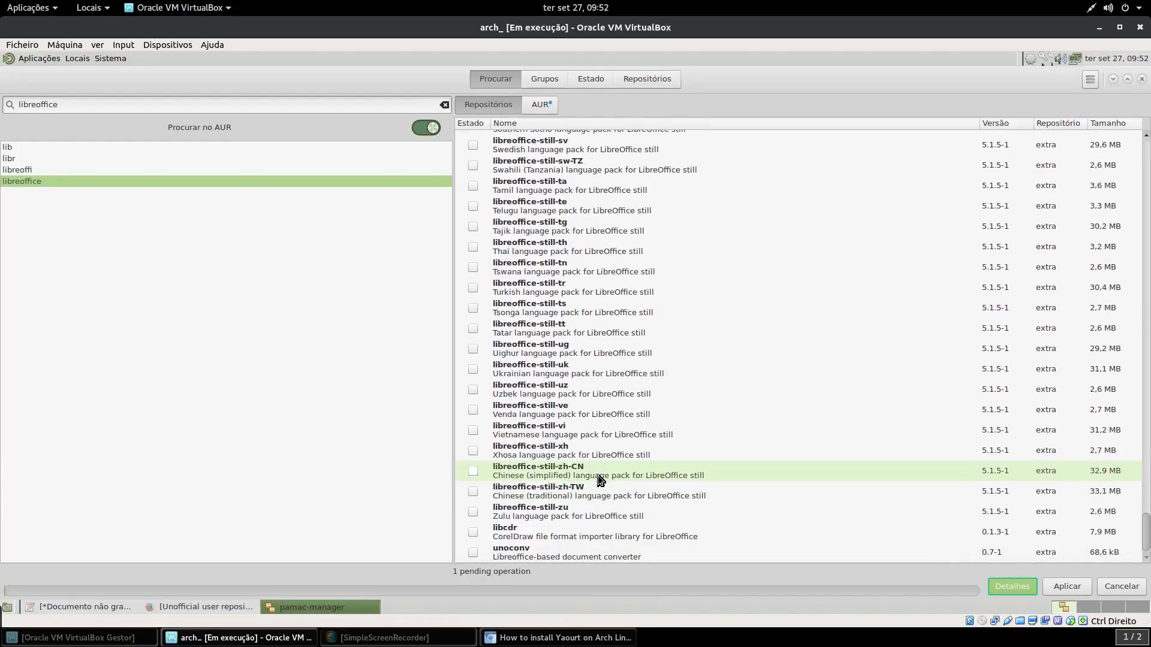
scroll(598, 476, up, 7)
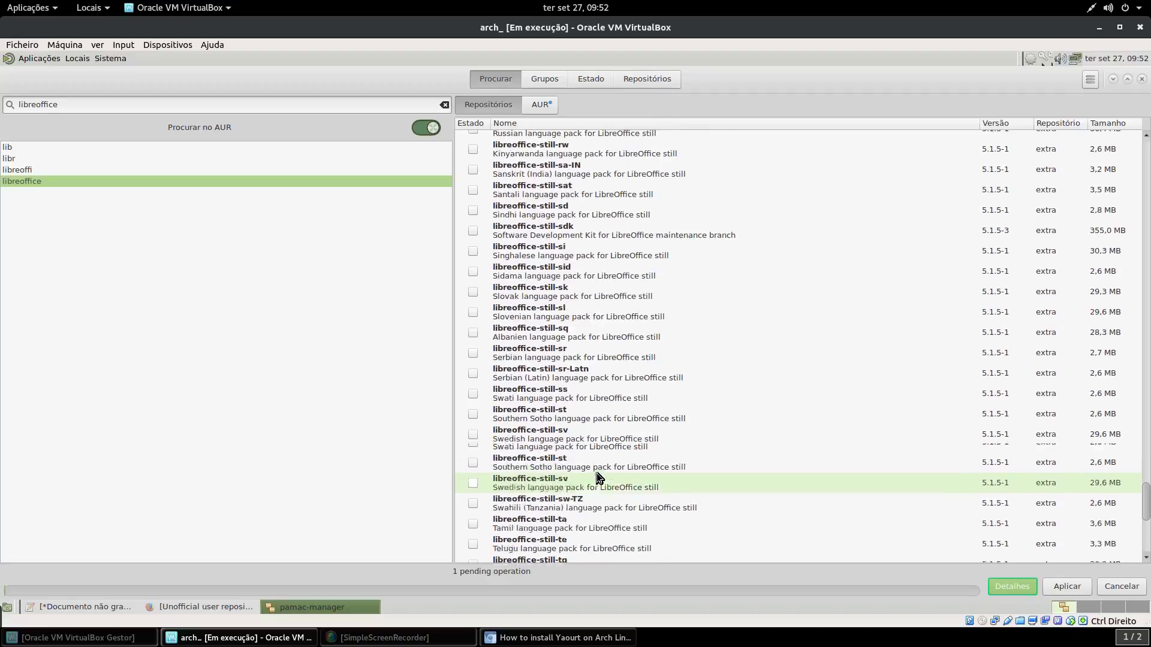
scroll(598, 477, up, 20)
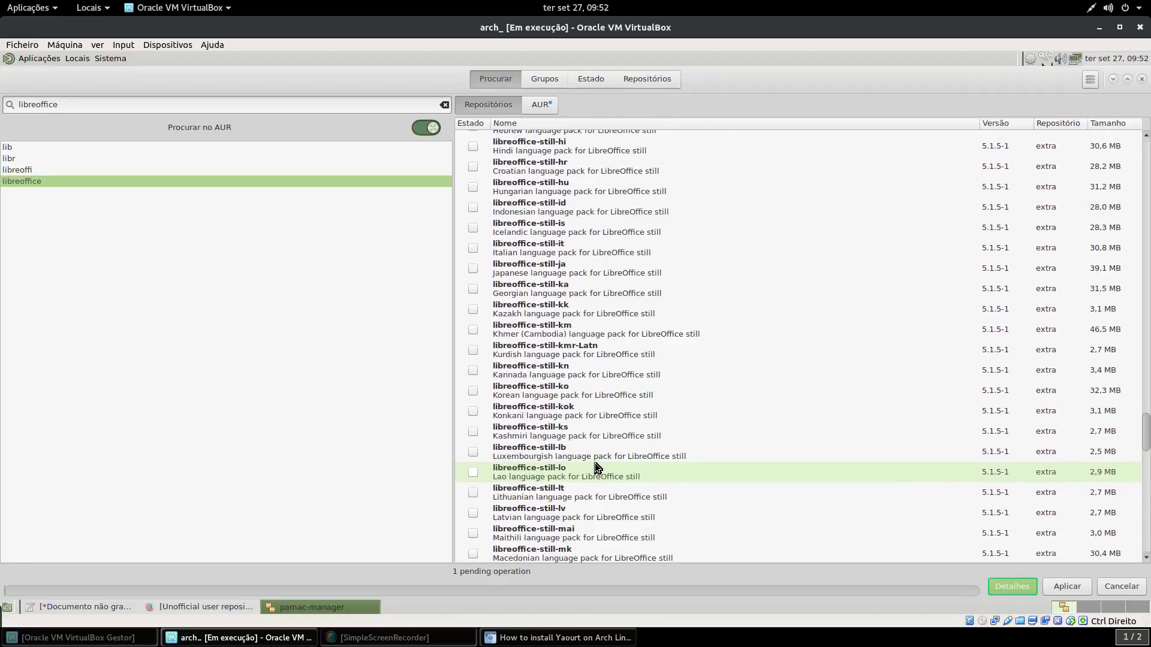
scroll(595, 462, up, 8)
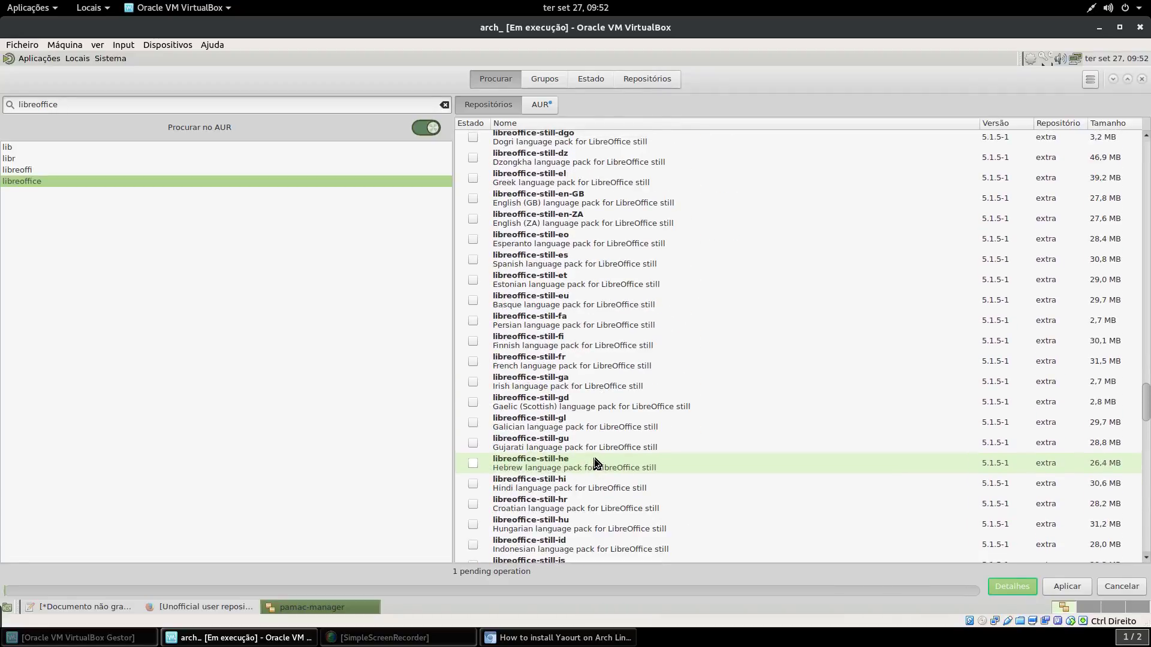
scroll(595, 462, up, 10)
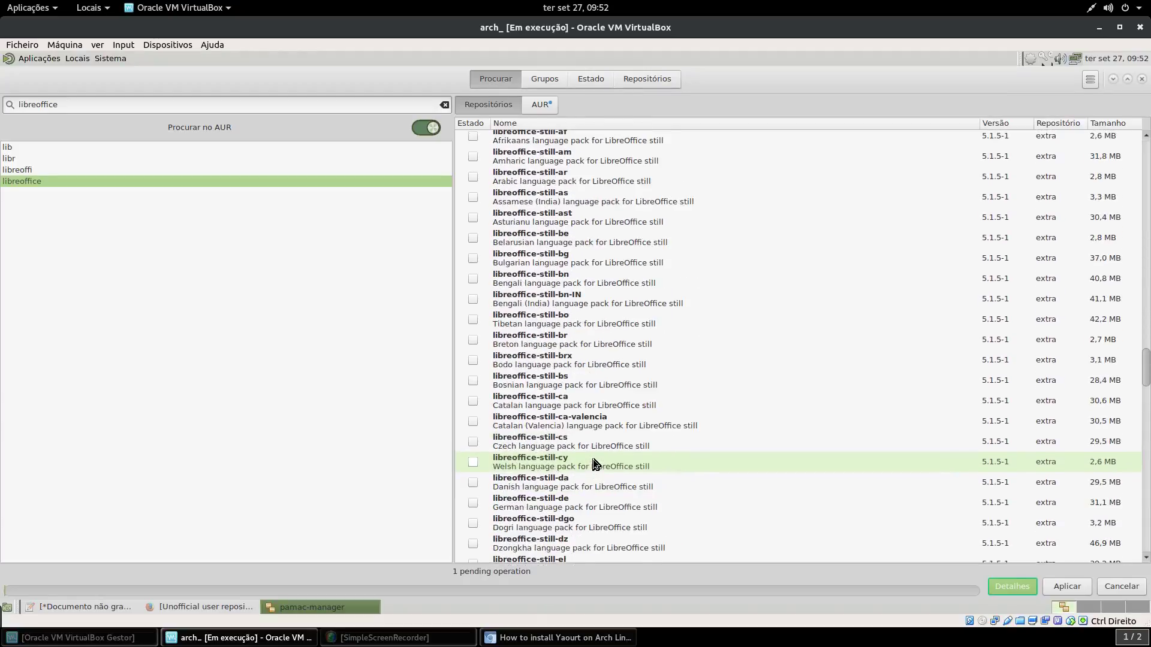
scroll(592, 459, up, 10)
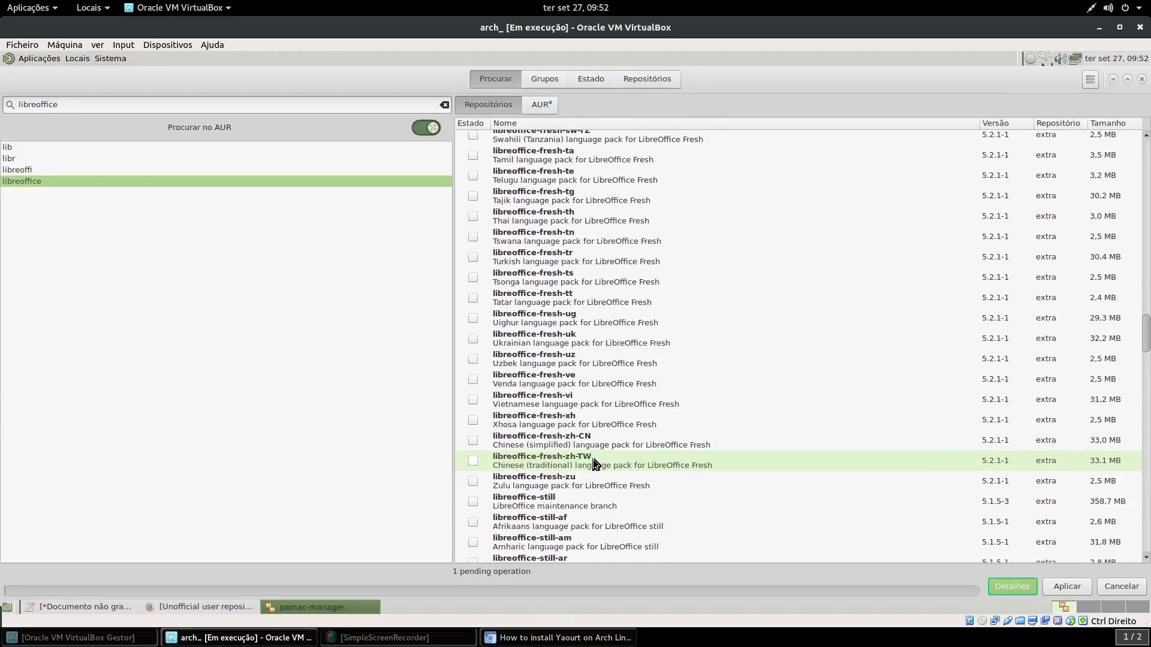
scroll(593, 460, up, 1)
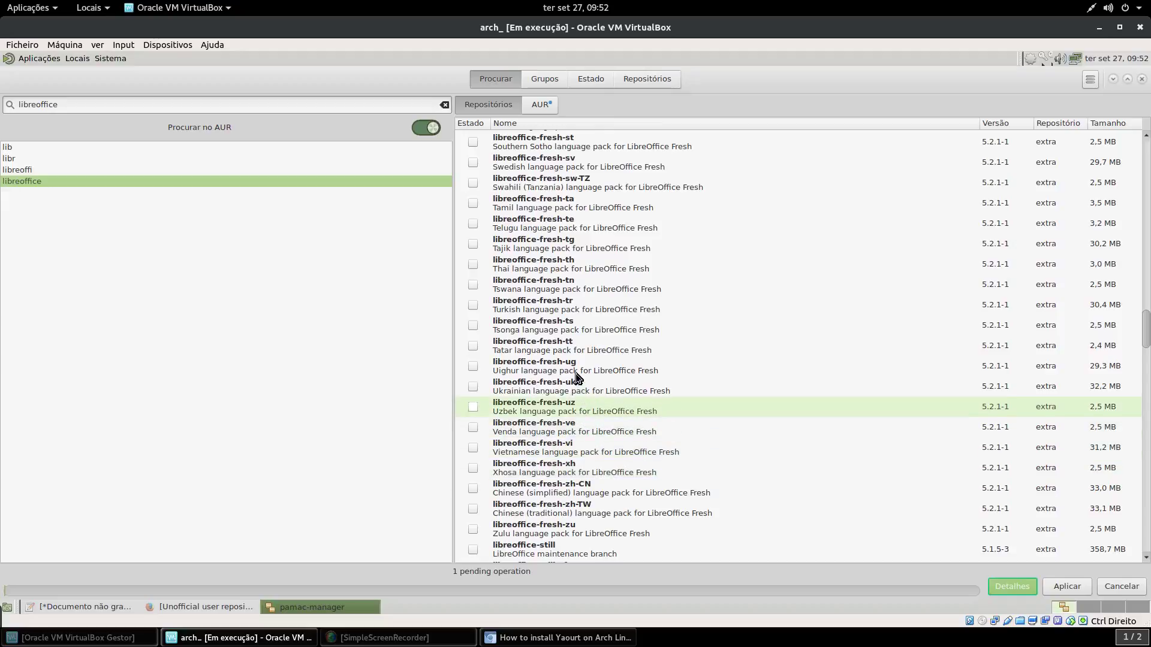
scroll(598, 373, up, 1)
scroll(599, 371, up, 10)
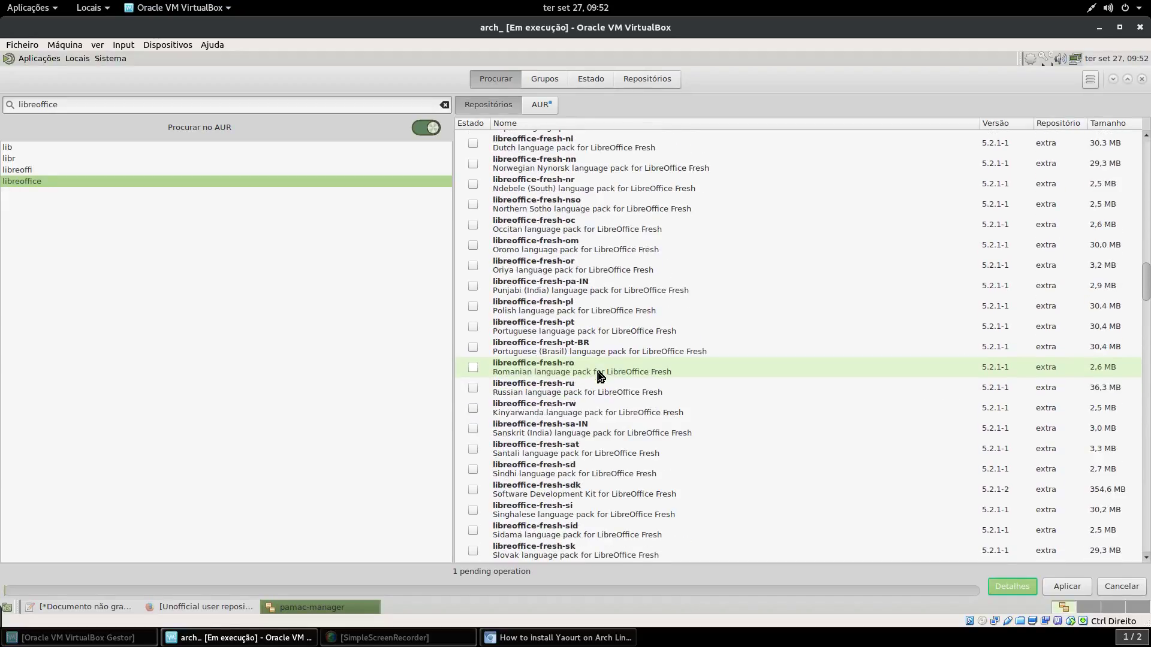
click(473, 326)
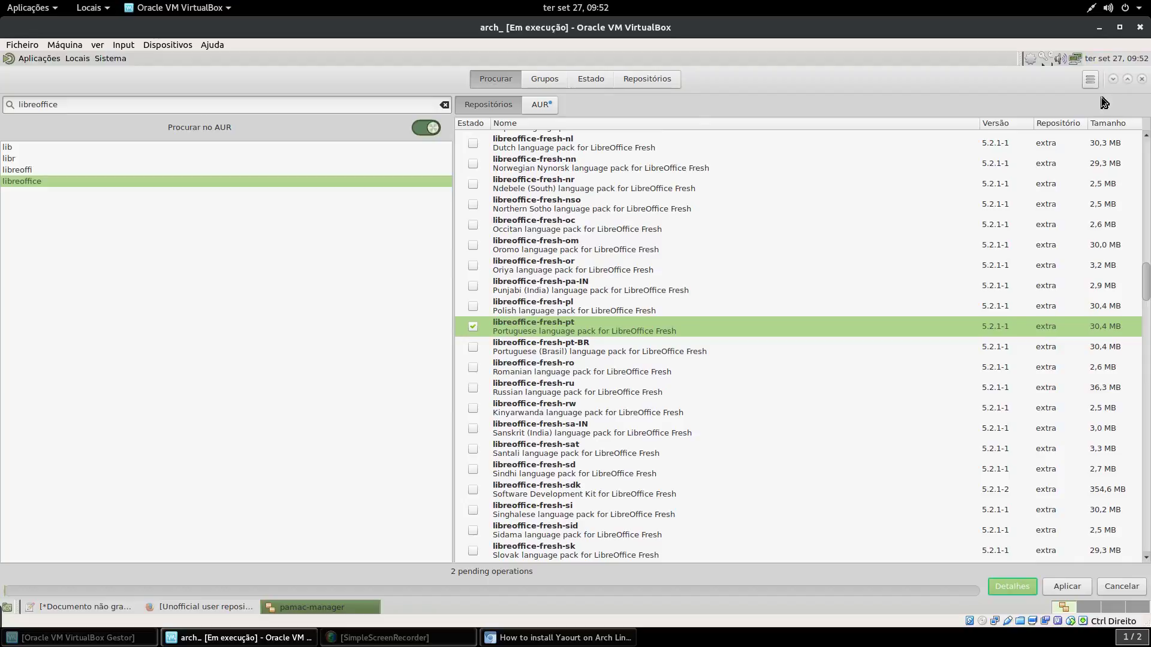
Apply the pending installations, review the packages in the transaction summary and commit the transaction.
click(1064, 585)
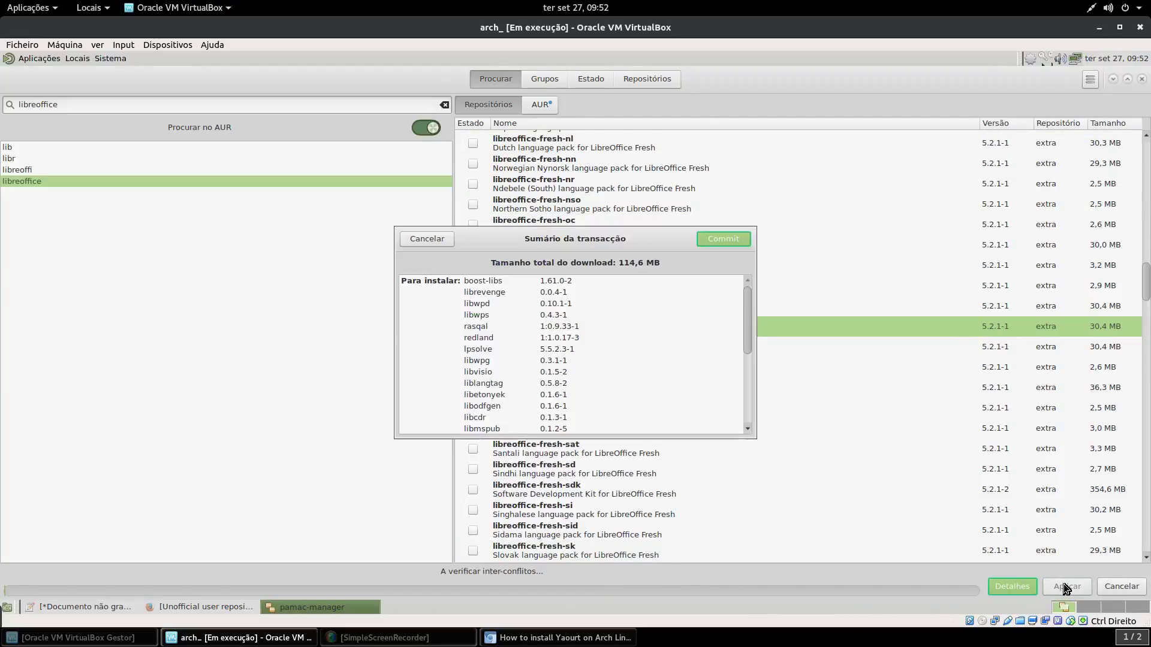
scroll(519, 337, down, 5)
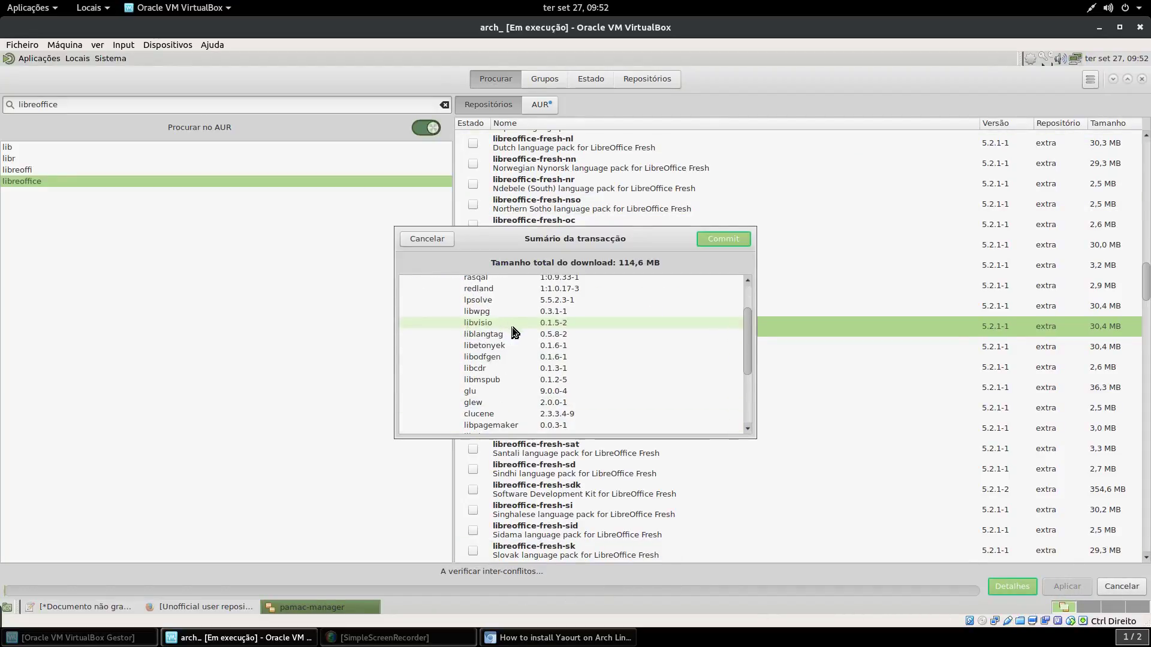
click(731, 240)
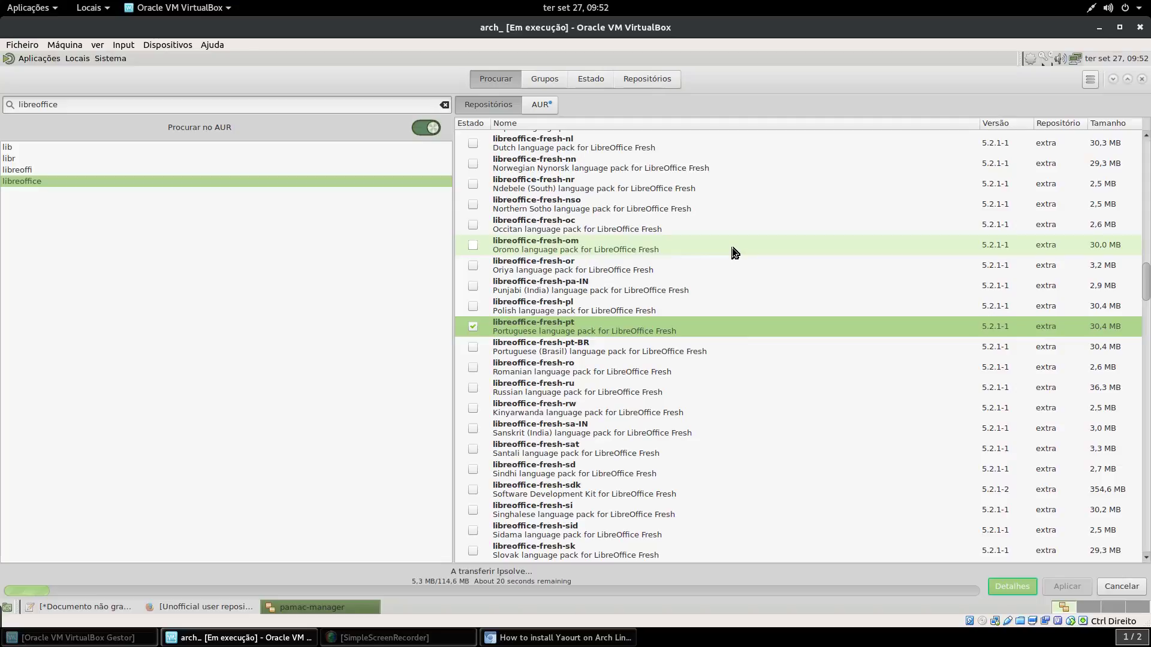
Unmaximize the package manager window, enlarge it and reposition it within the desktop.
click(1127, 78)
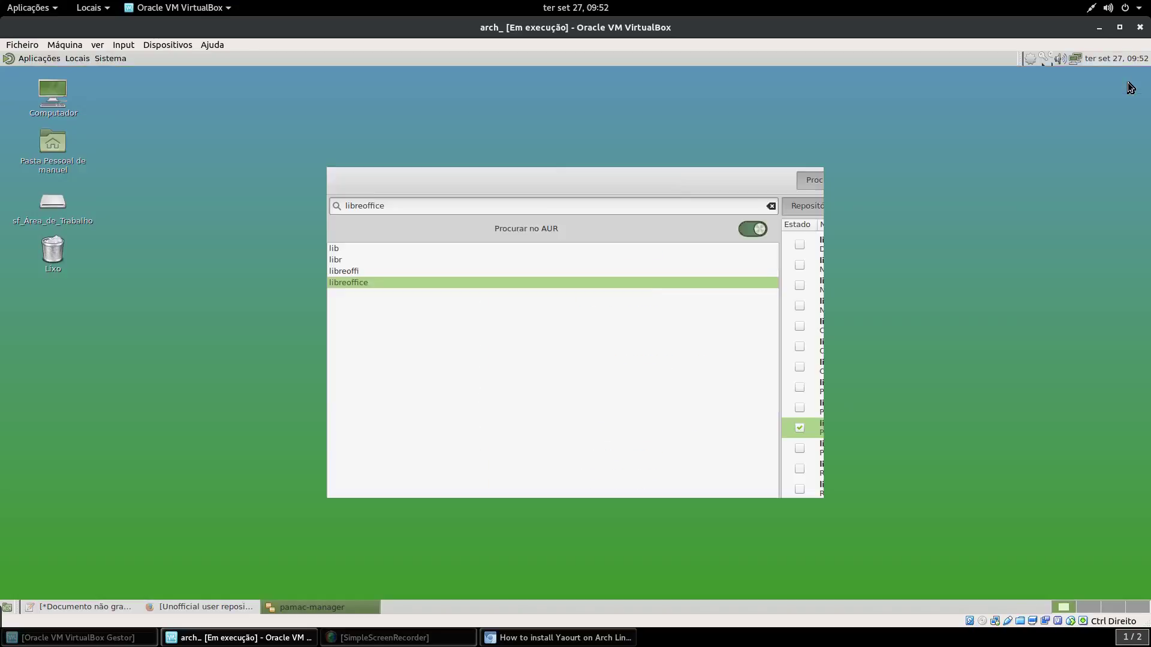
drag(717, 187, 582, 117)
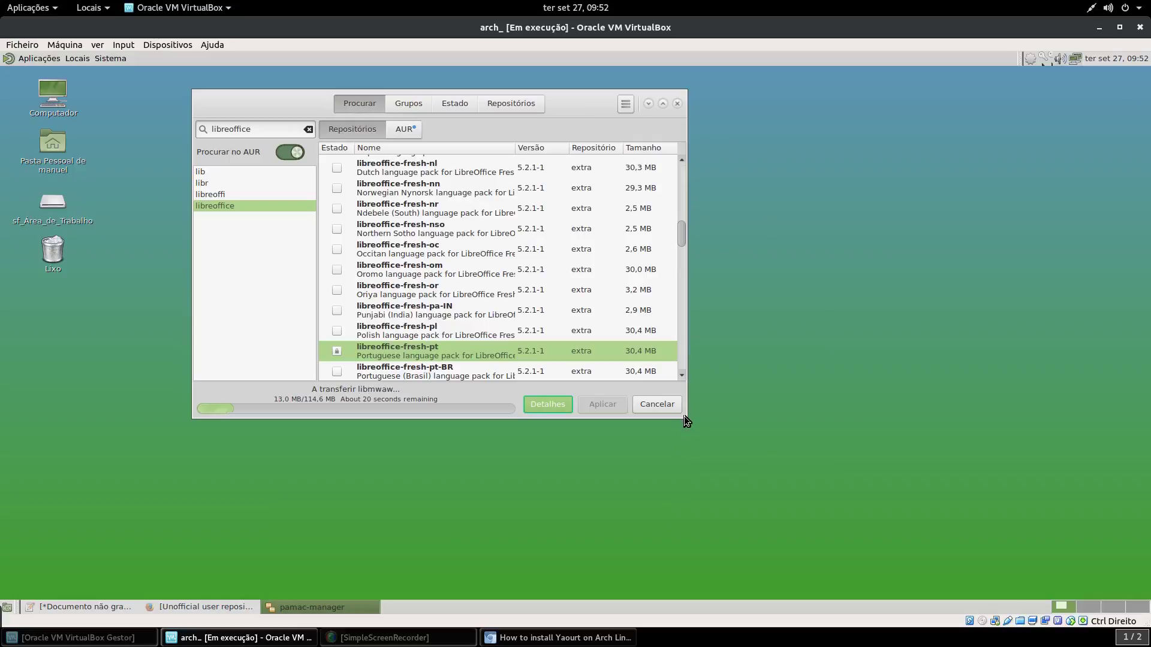
drag(684, 416, 970, 581)
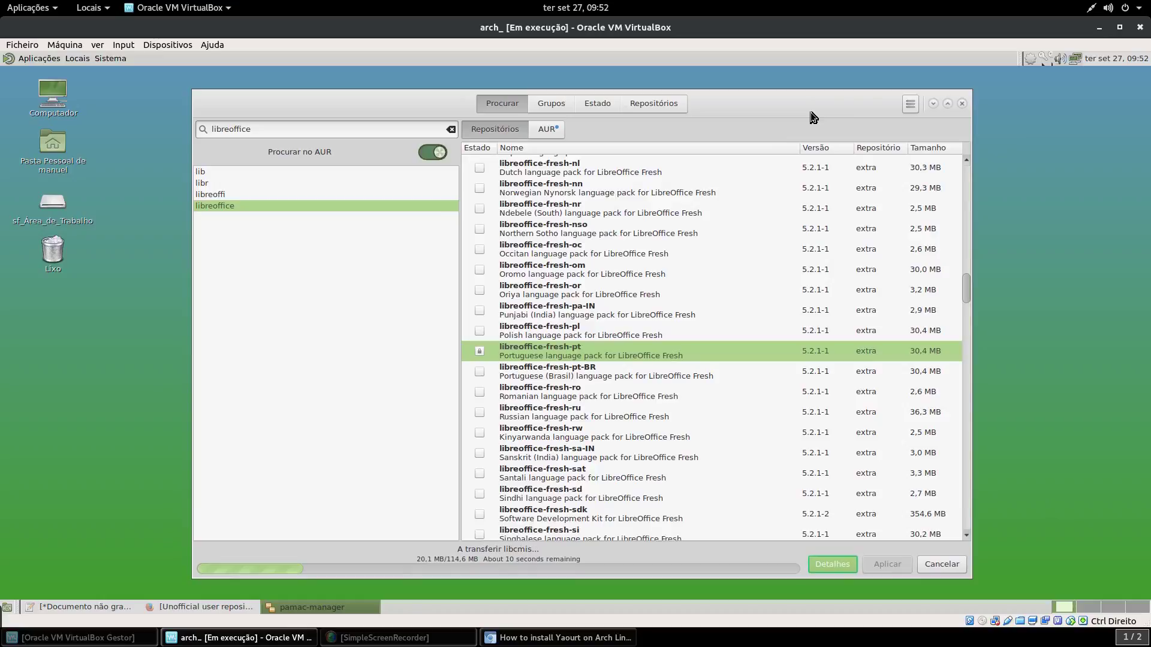
drag(811, 117, 821, 98)
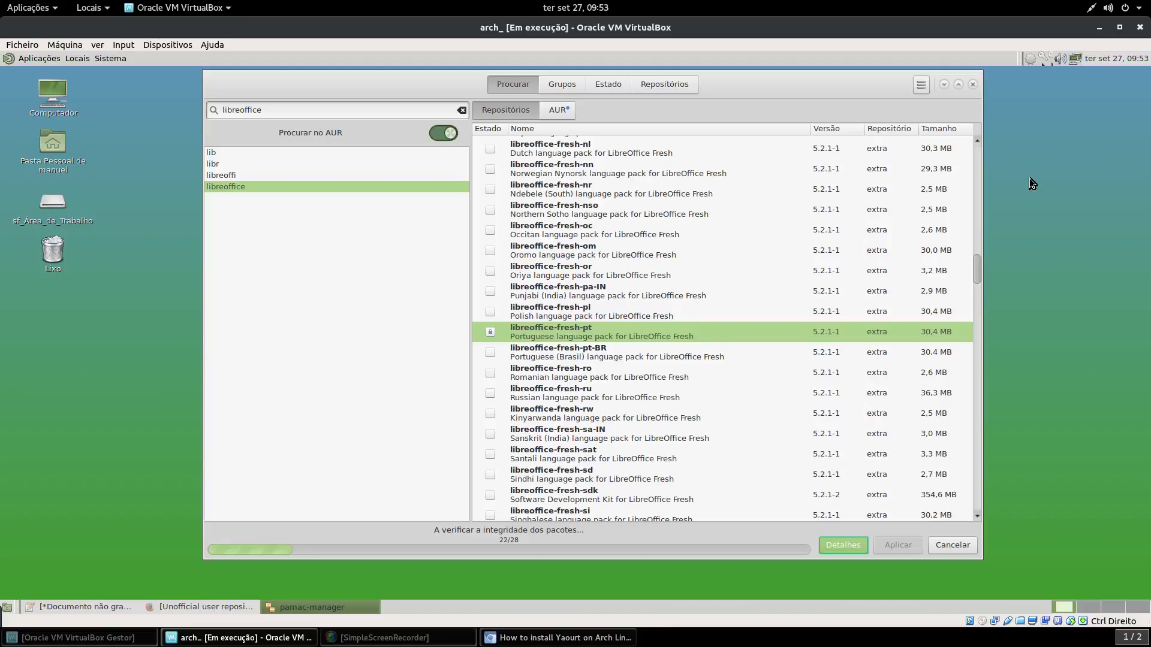
Check the details log of the LibreOffice installation, then minimize the package manager.
click(838, 549)
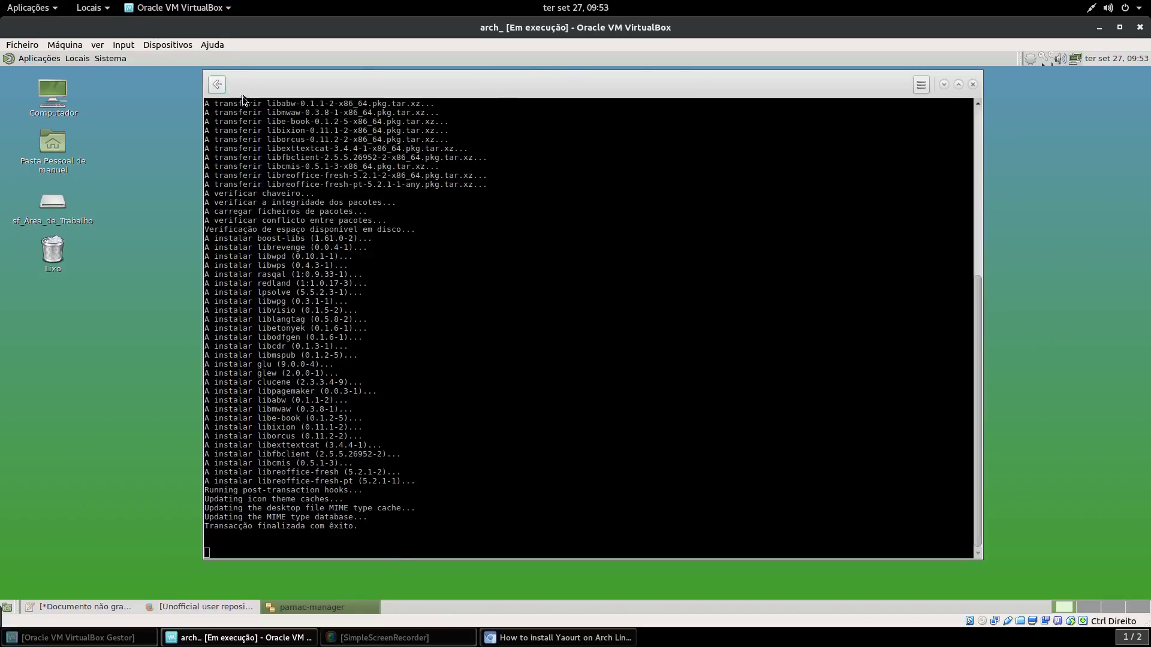
click(217, 84)
click(944, 84)
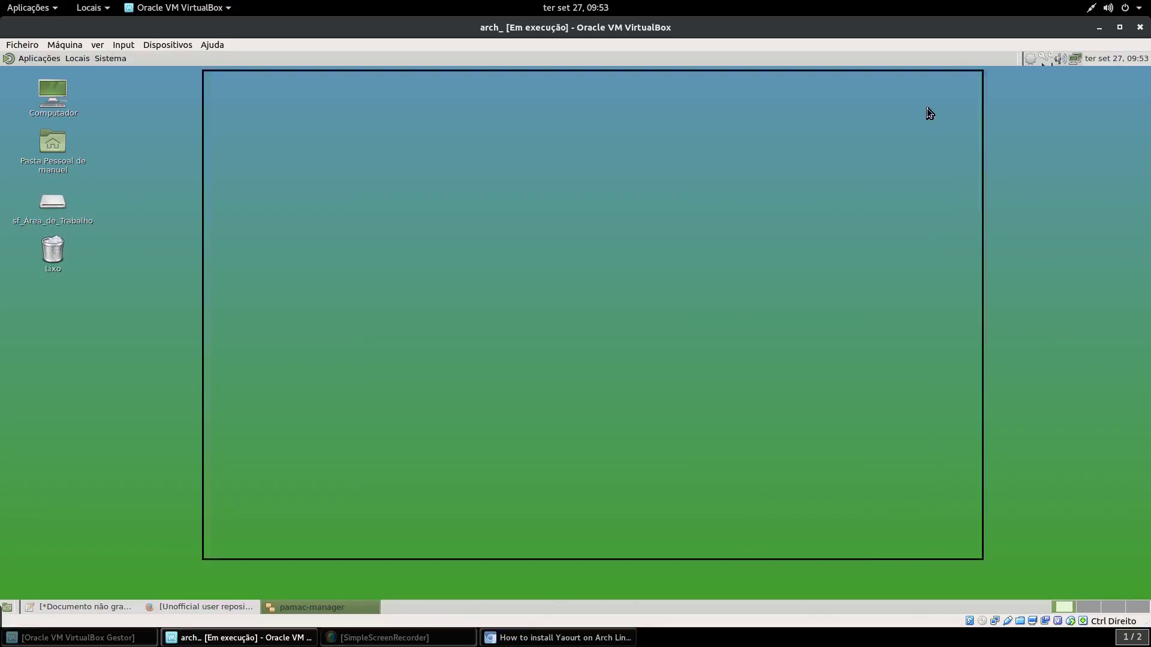
Look through the desktop's application categories, including Produtividade, for the installed LibreOffice programs.
click(36, 59)
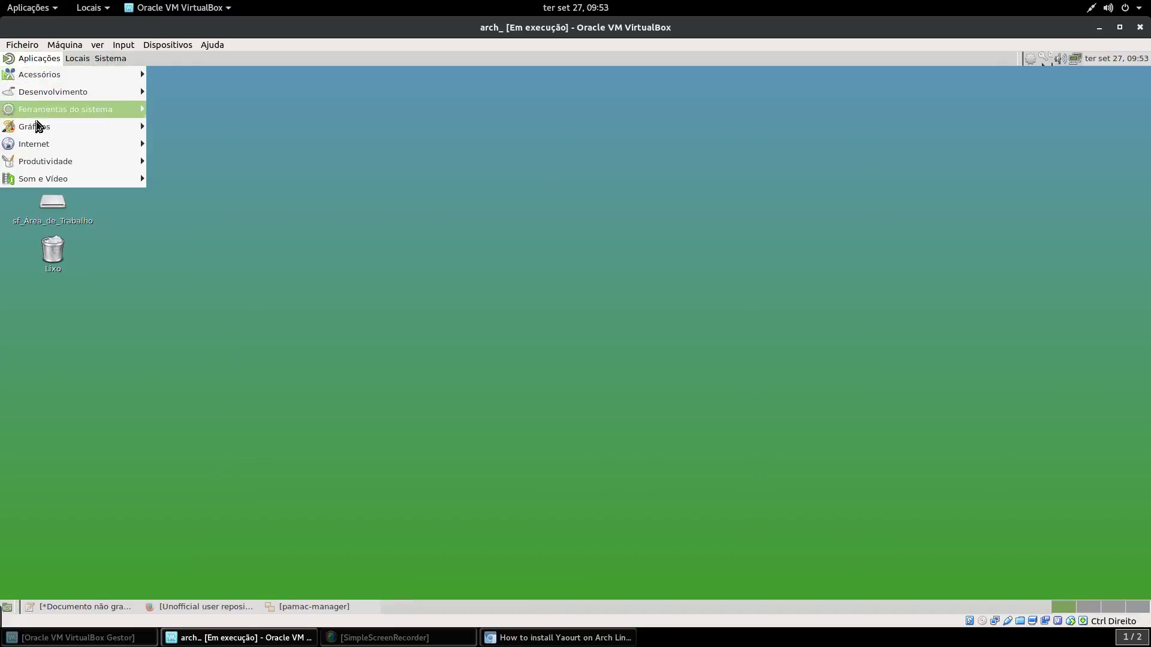
mouse_move(120, 161)
mouse_move(42, 180)
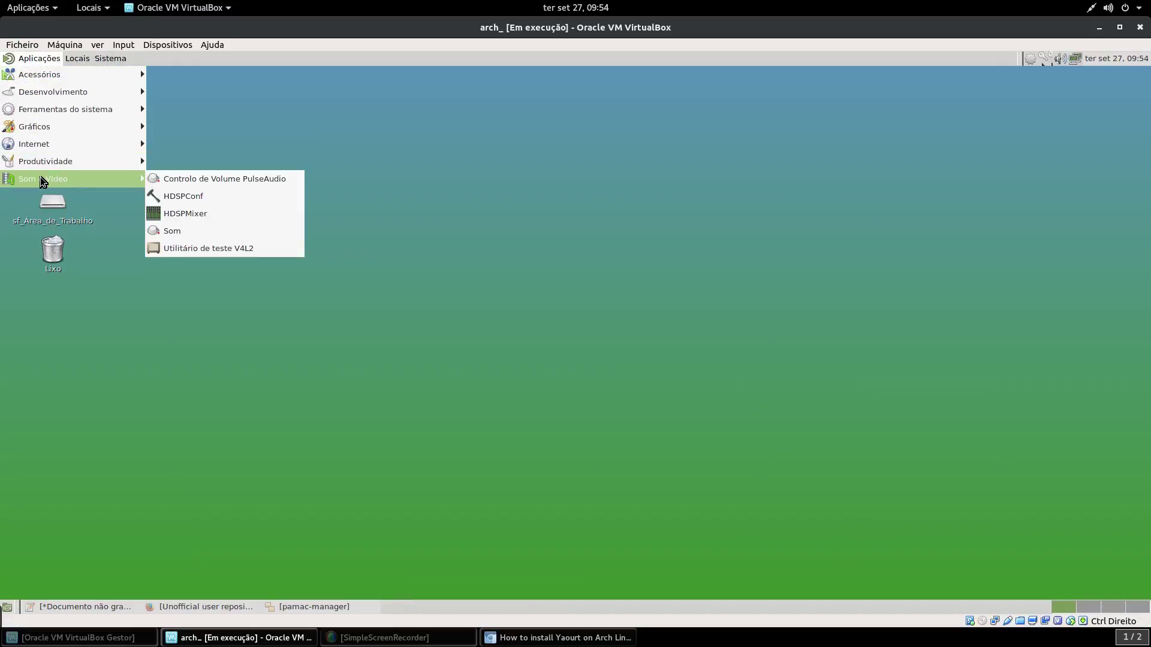
mouse_move(57, 114)
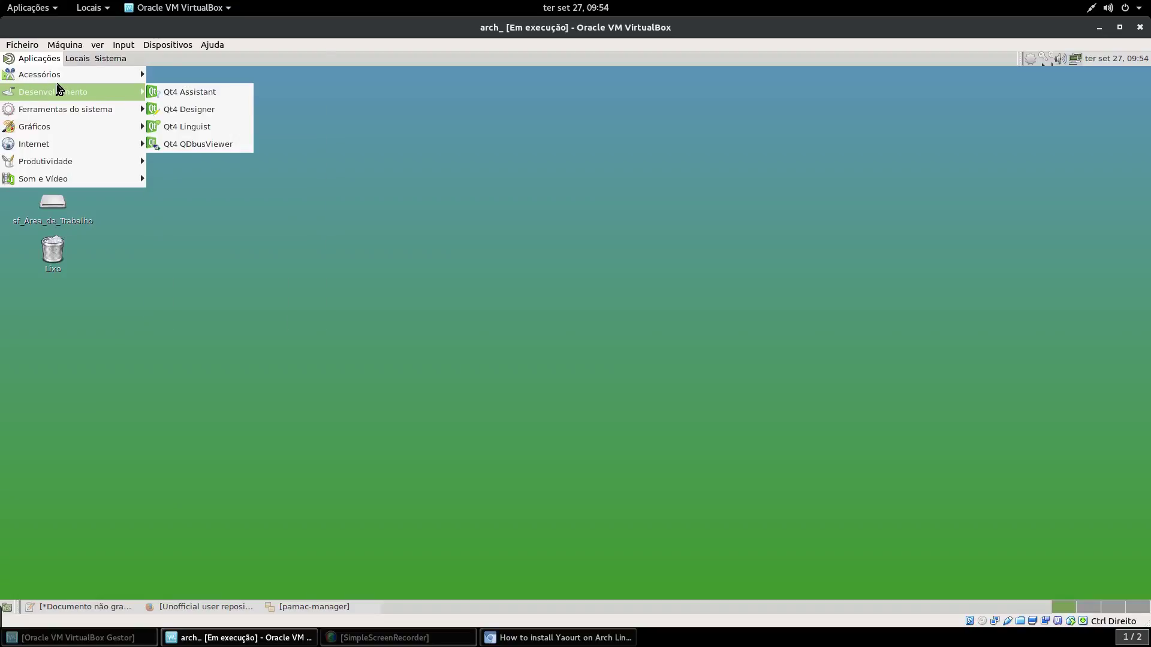
mouse_move(63, 72)
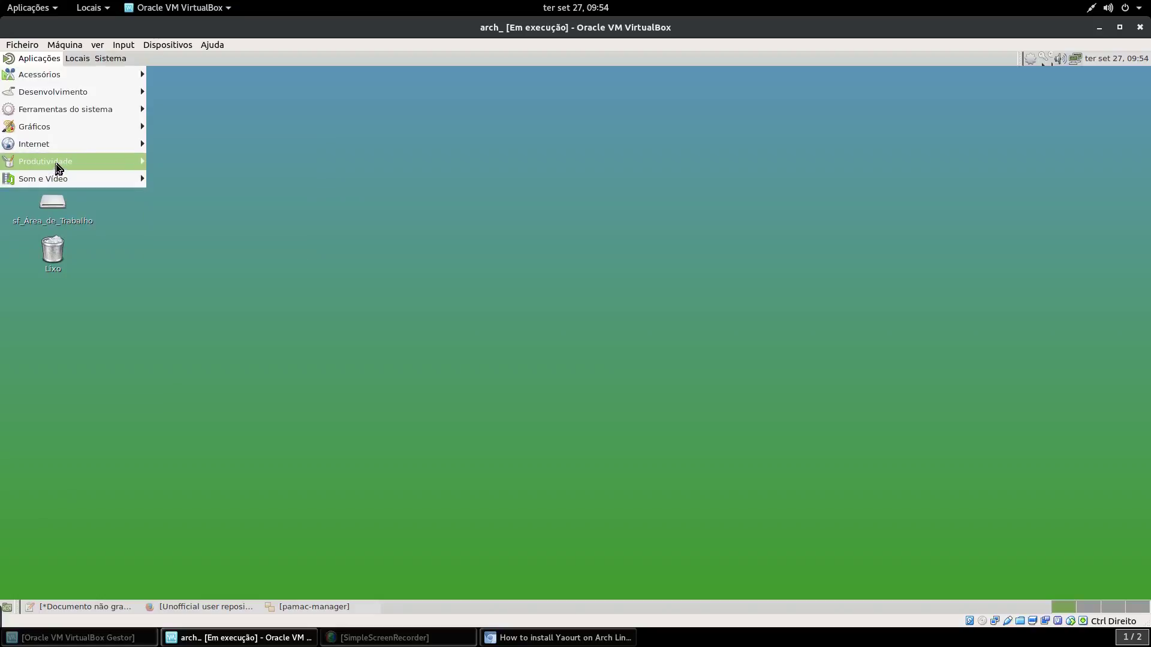
key(Escape)
key(Escape)
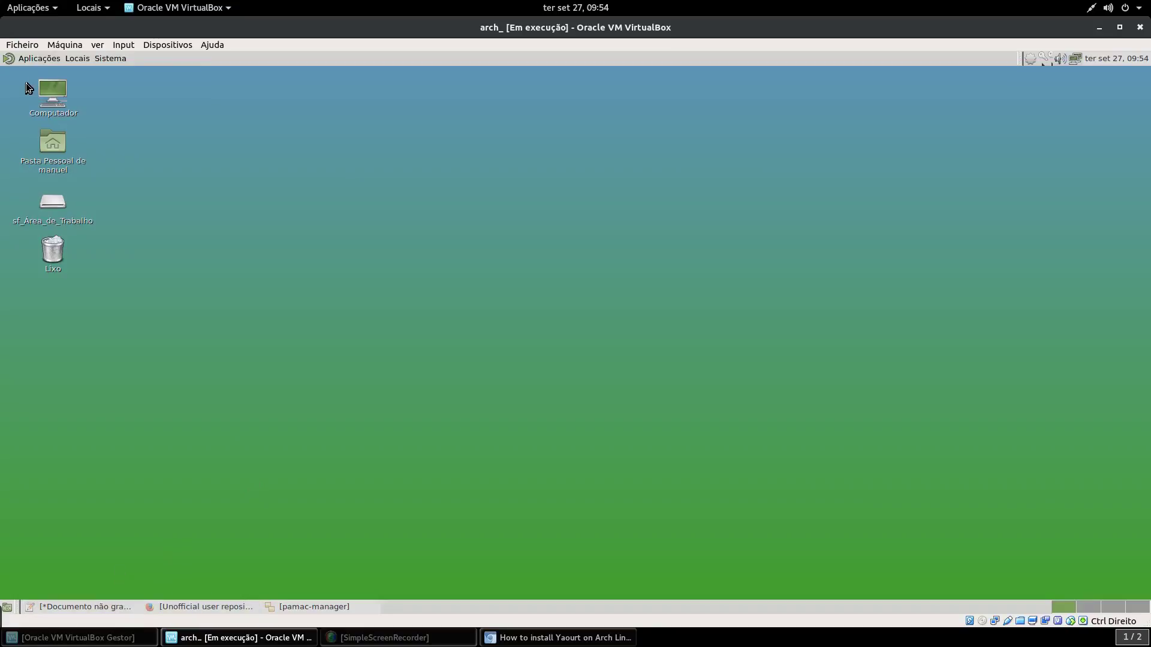
click(33, 58)
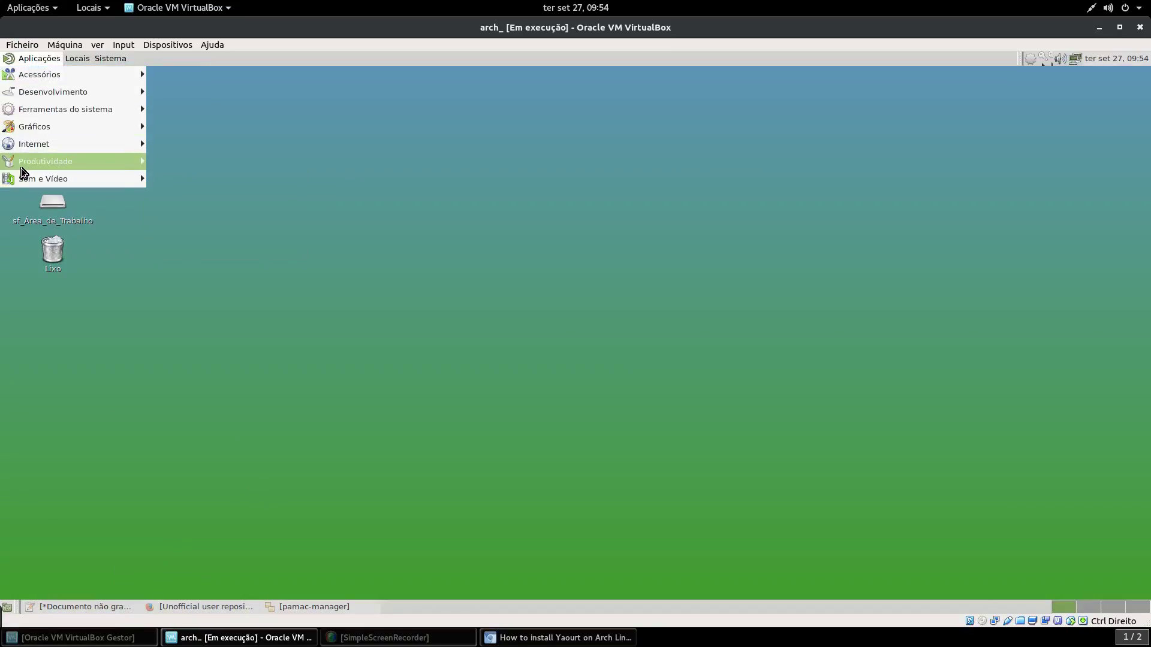
click(370, 385)
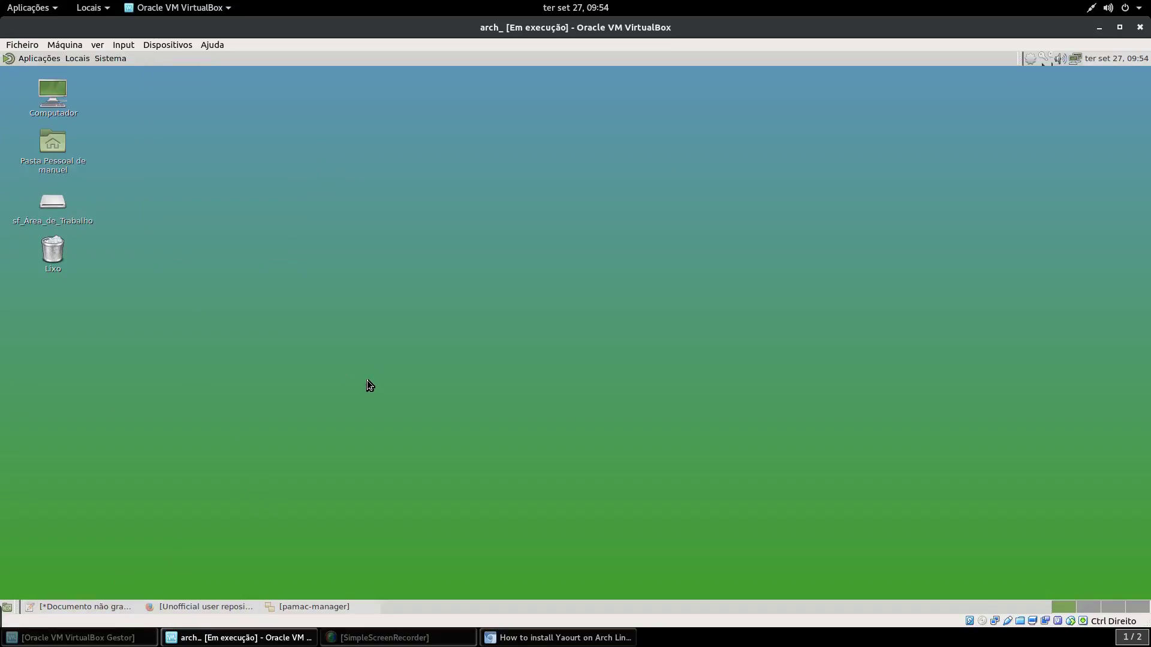
Add the line "temos de fazer logof para aparecer no menu" to the unsaved Pluma note and minimize the editor.
click(84, 607)
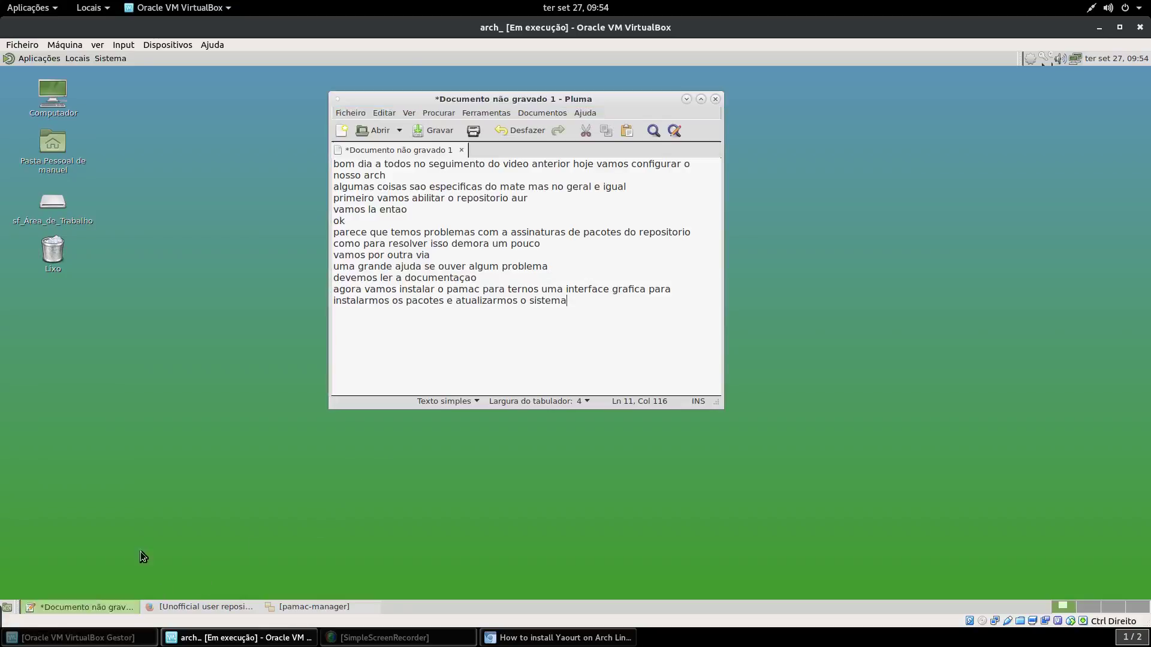
key(Return)
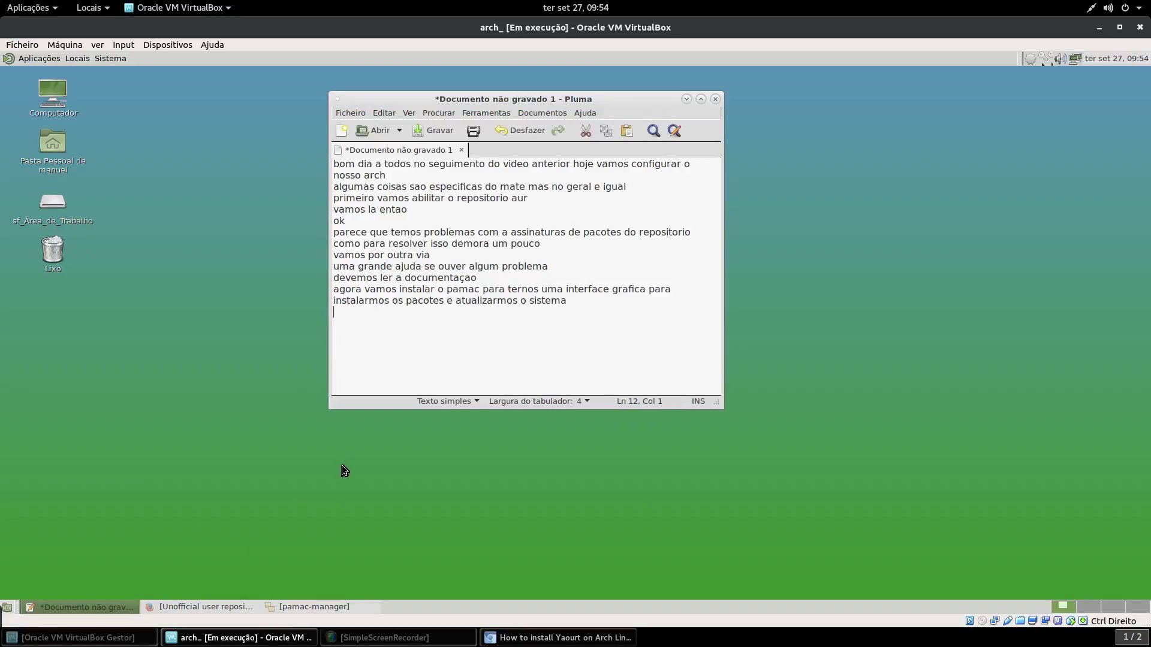
text(temos de fazer lo)
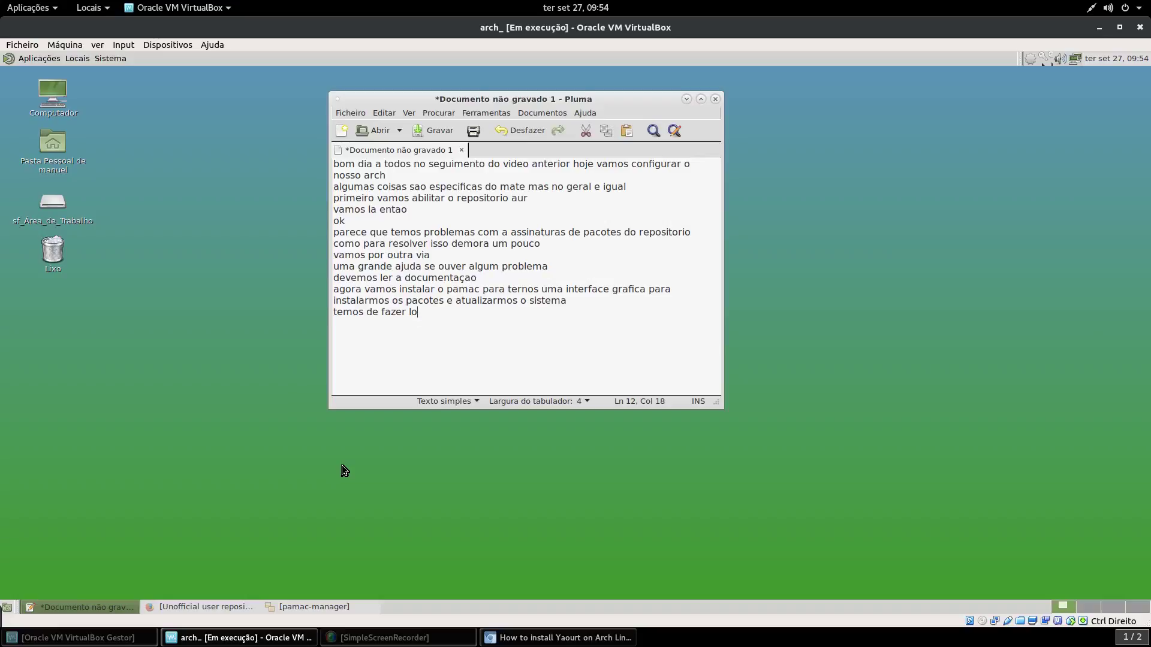
text(gof para aparecer no menu)
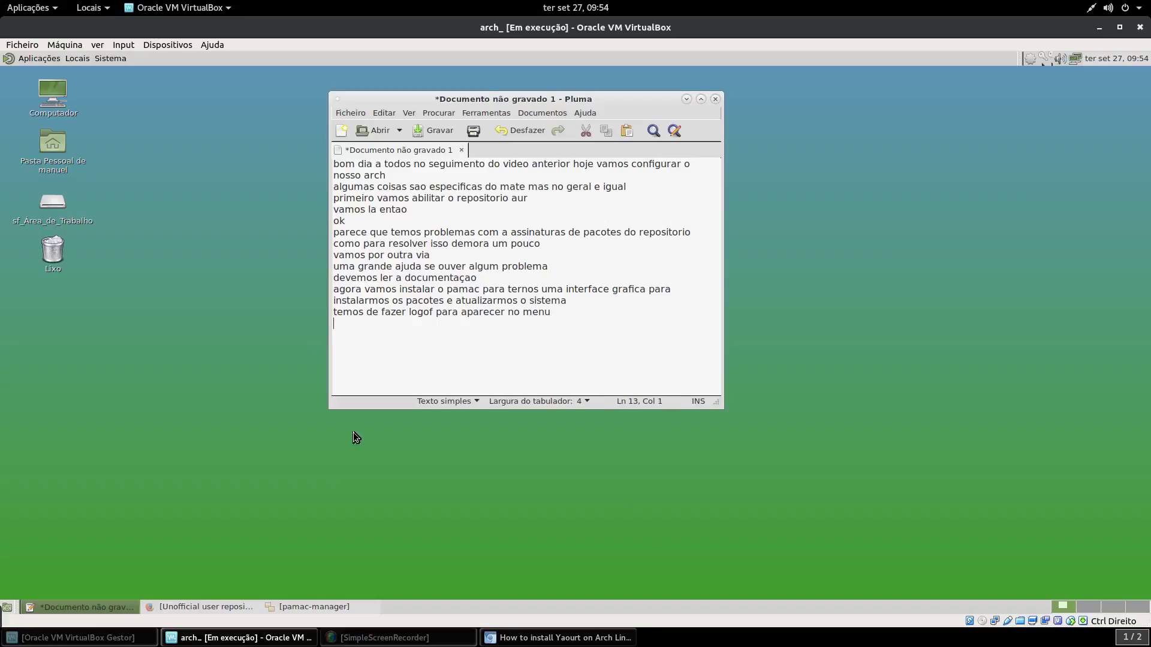
click(687, 99)
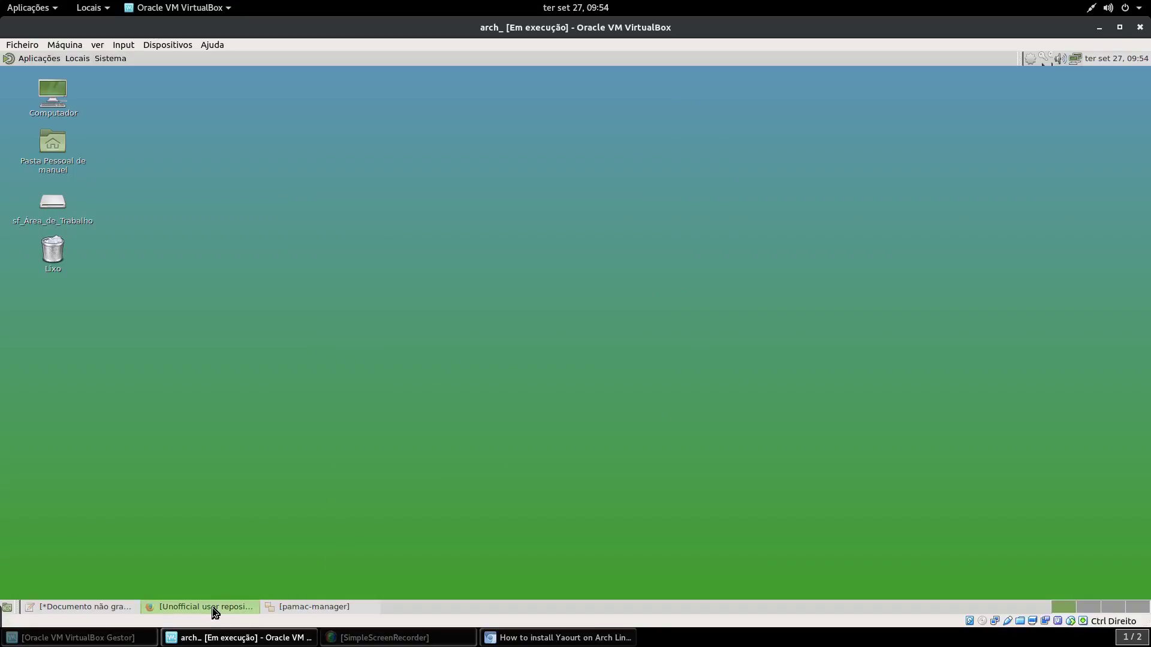
Switch to the package manager and look through the LibreOffice results in the repositories and the AUR.
click(322, 607)
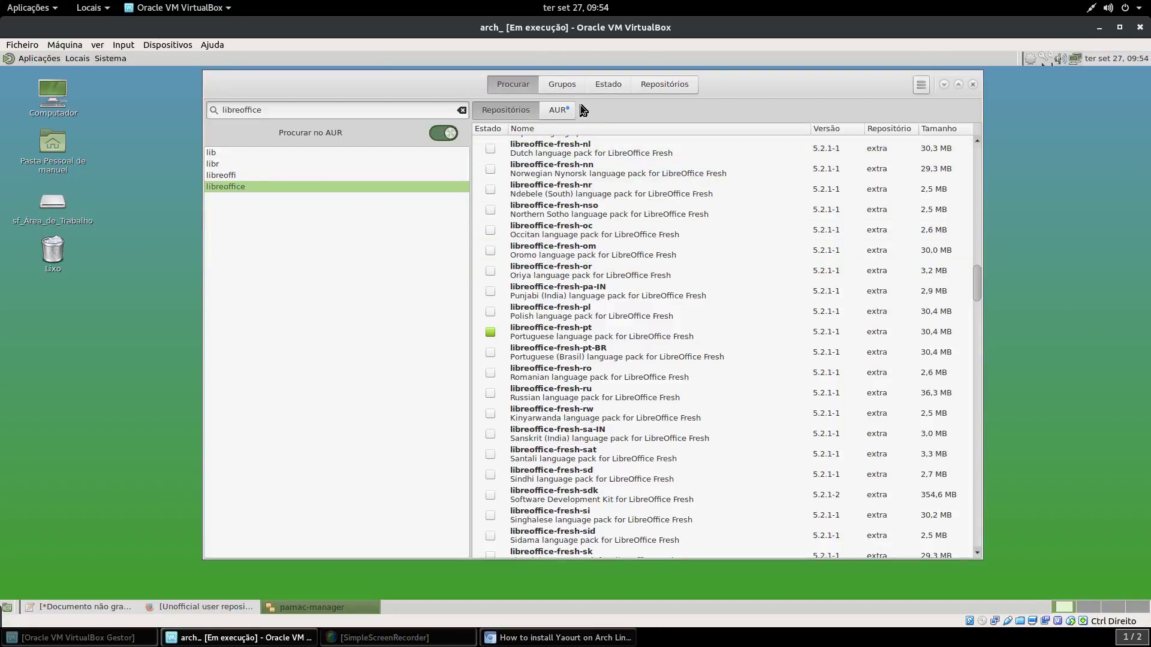
click(557, 110)
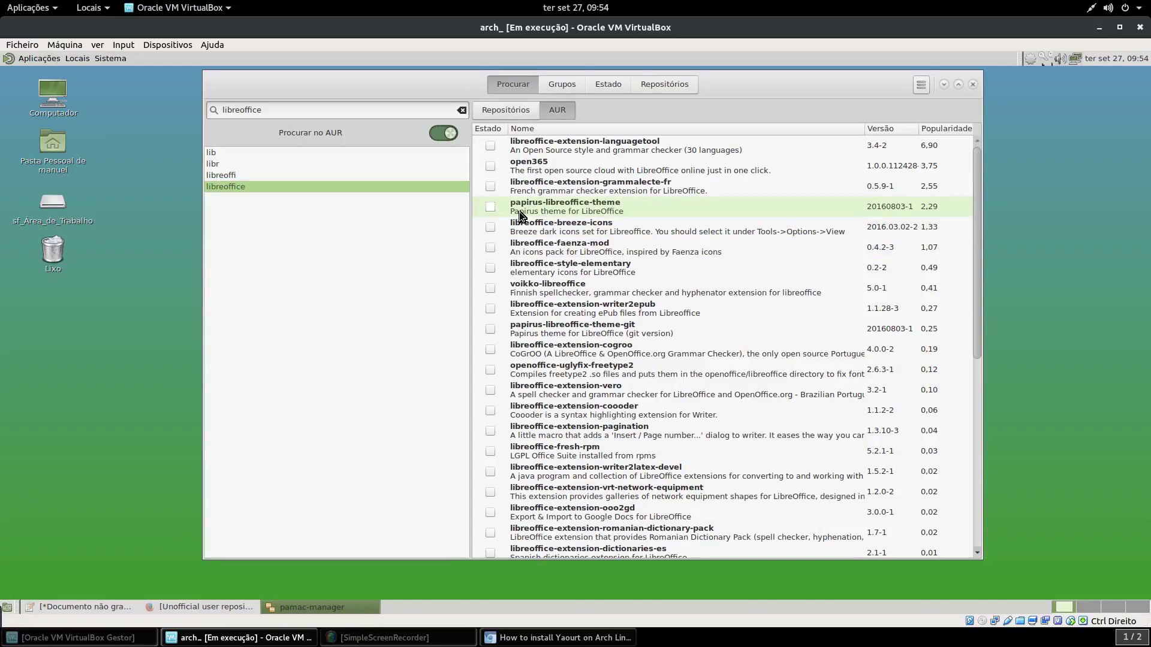
click(506, 109)
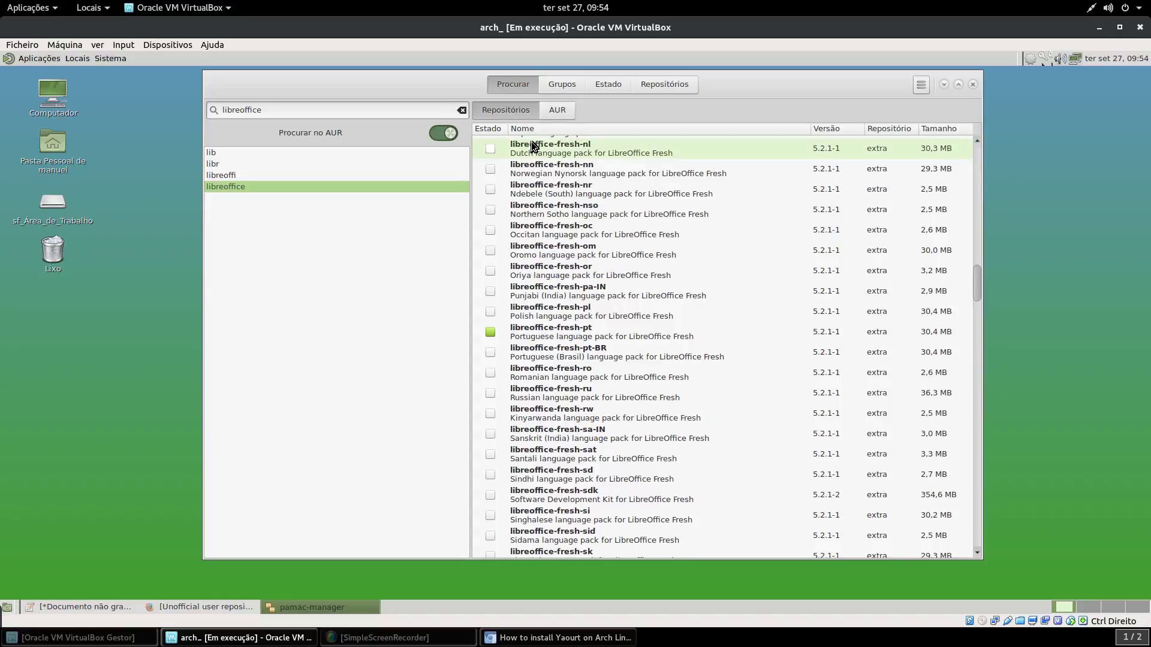
click(552, 114)
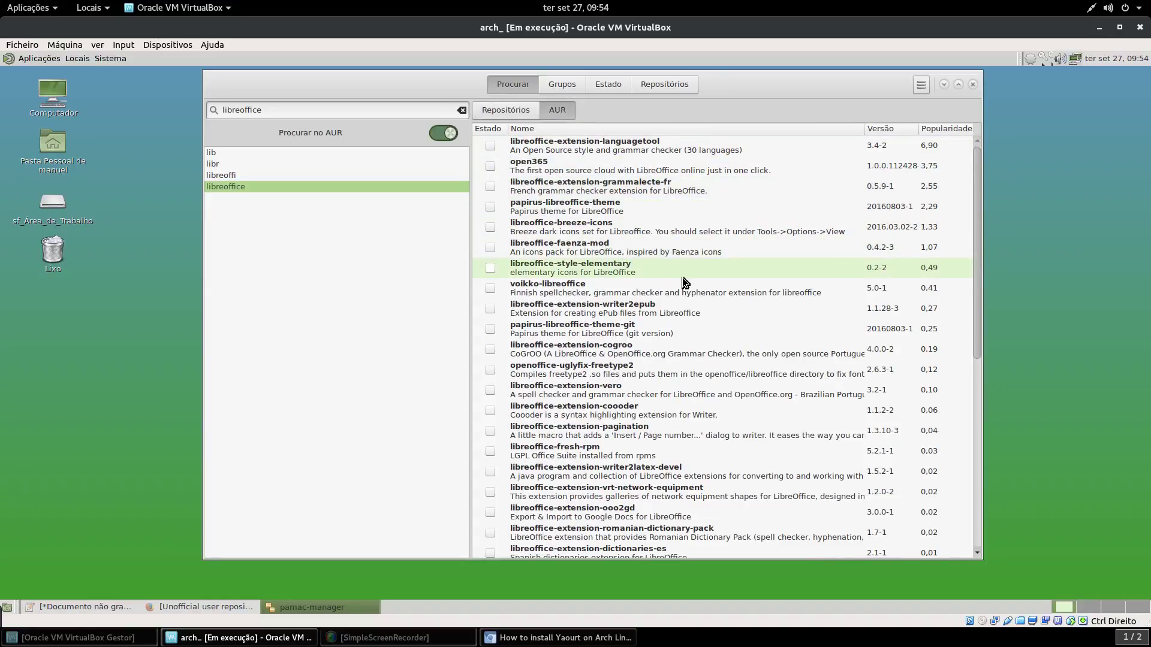
scroll(671, 296, down, 5)
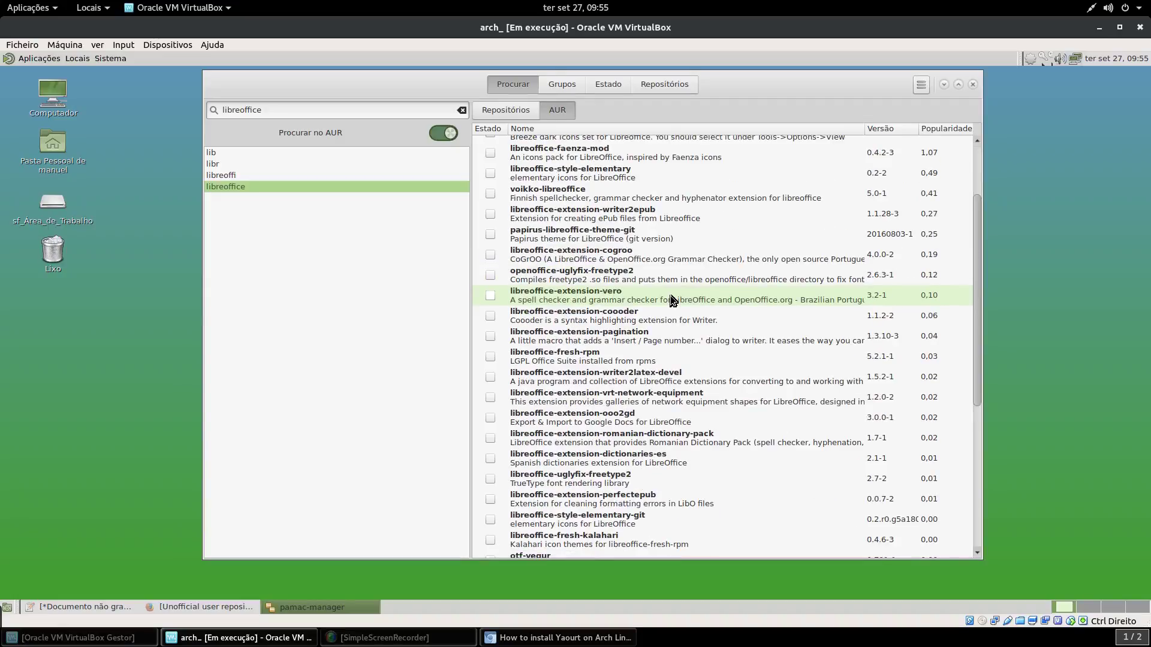
scroll(671, 300, down, 5)
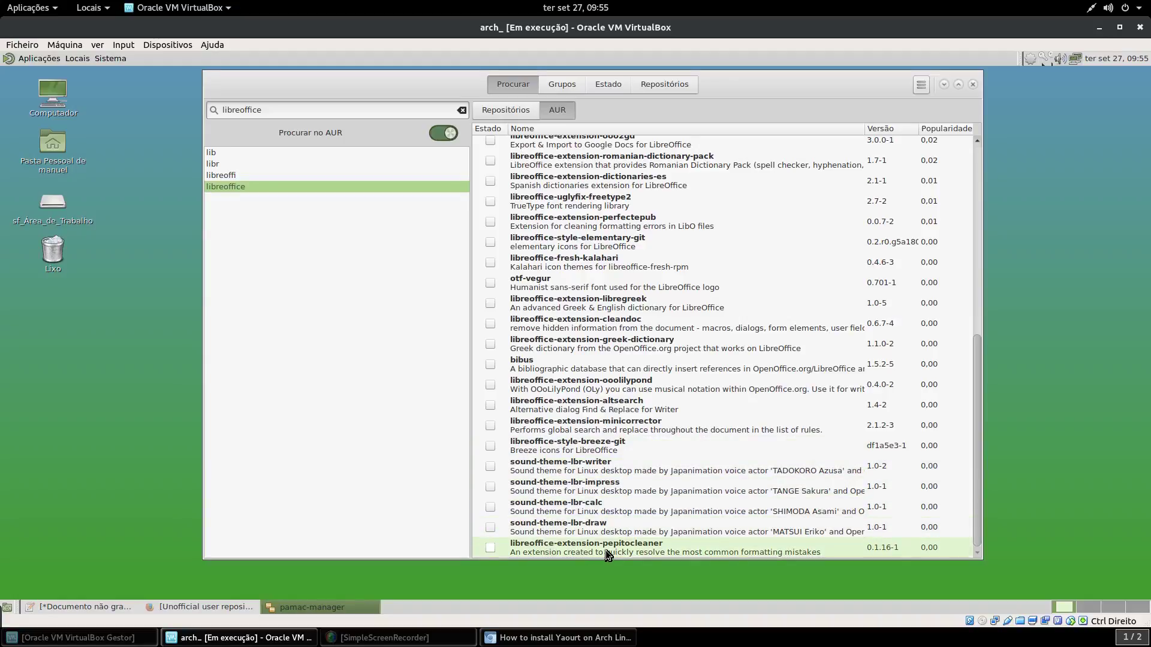
scroll(676, 479, up, 10)
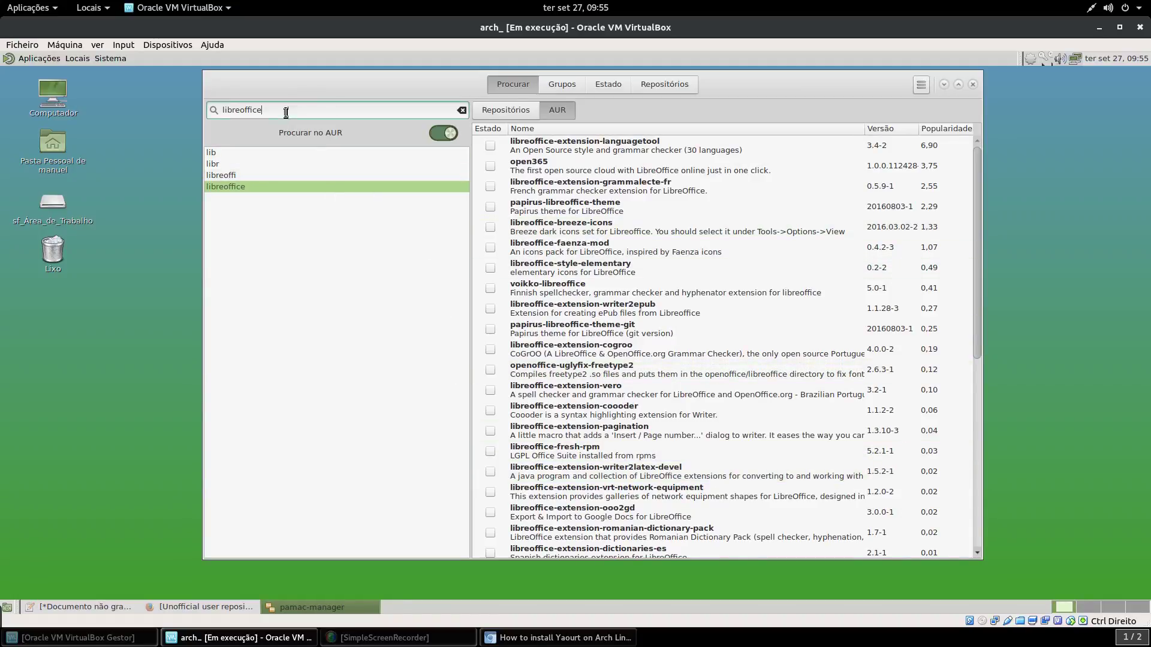
Search for "firewall" and mark gufw from the repository results for installation.
drag(286, 110, 212, 108)
text(firewall)
click(495, 111)
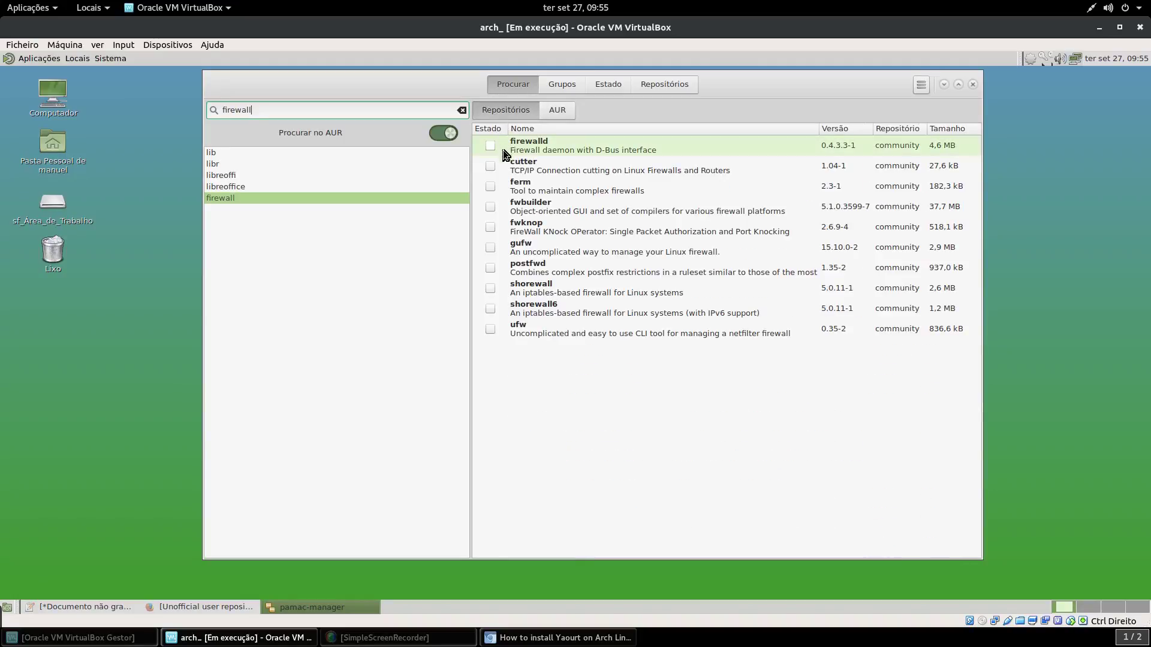
click(491, 247)
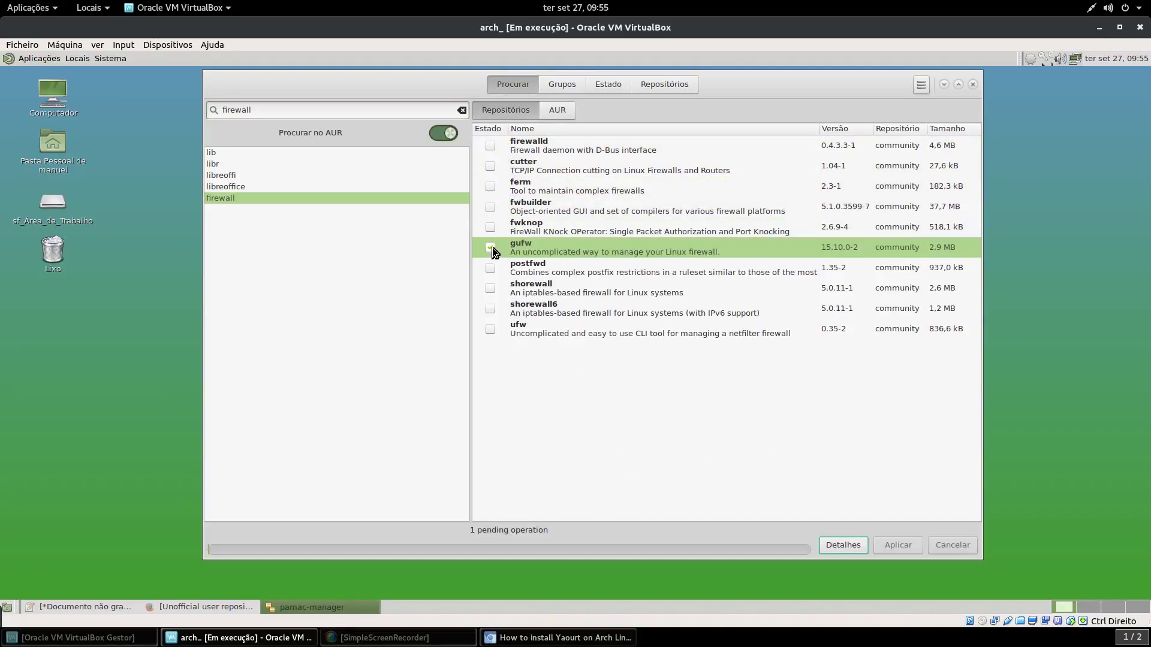
Apply and commit the gufw installation, check its details log and return to the package list.
click(898, 545)
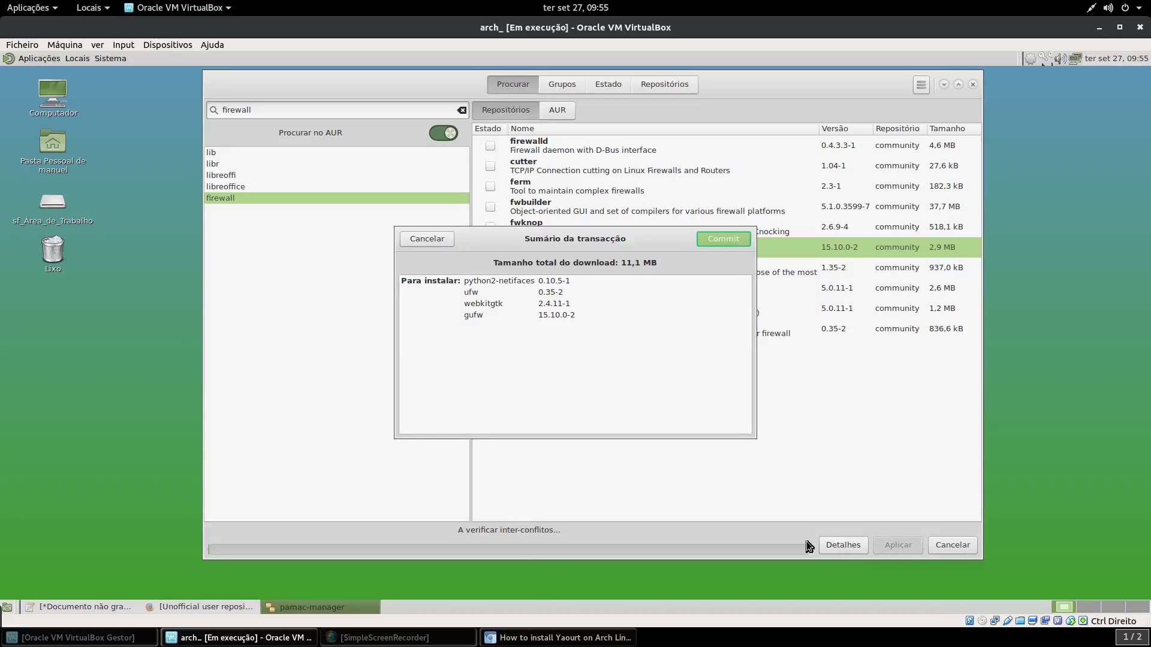
click(724, 238)
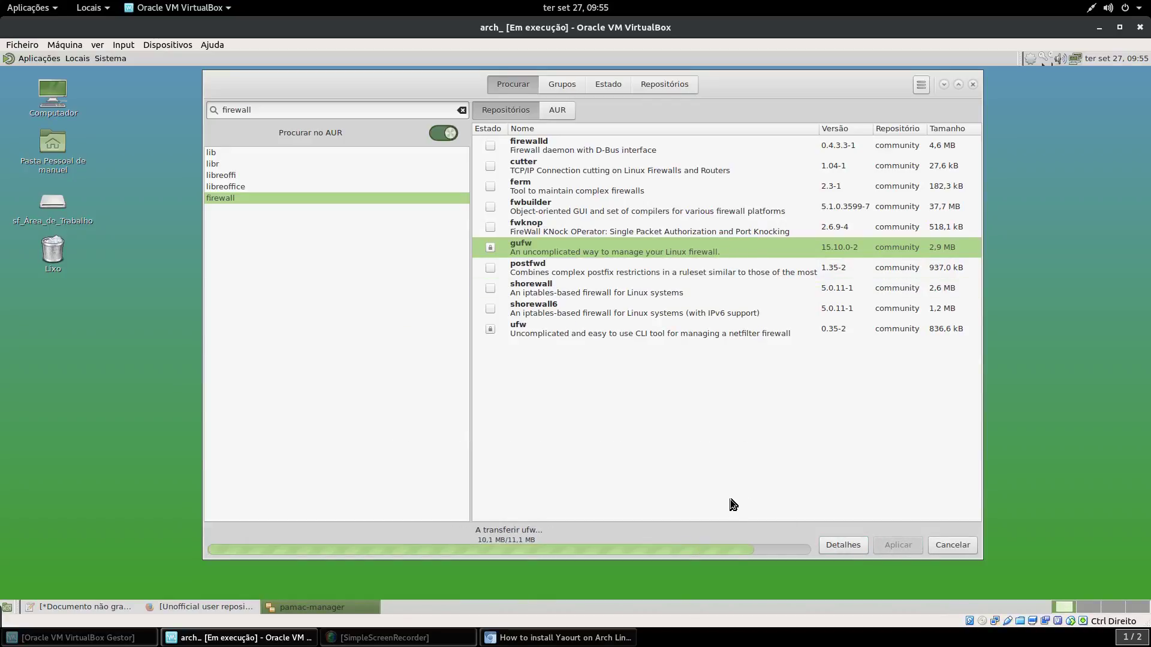
click(832, 543)
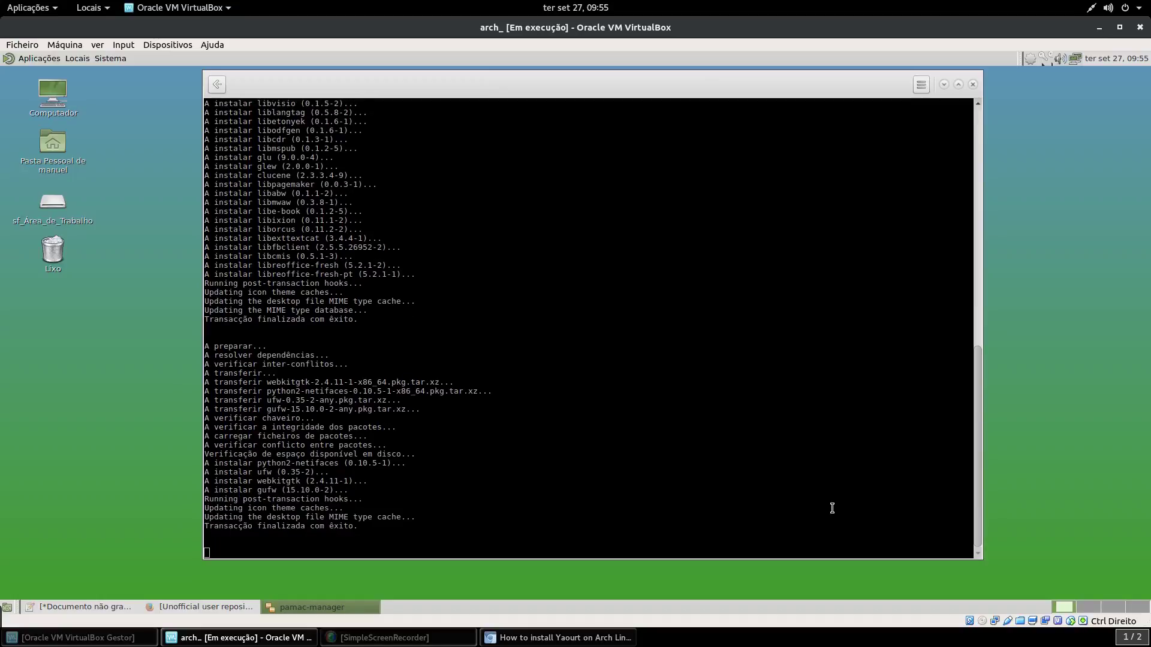
click(216, 84)
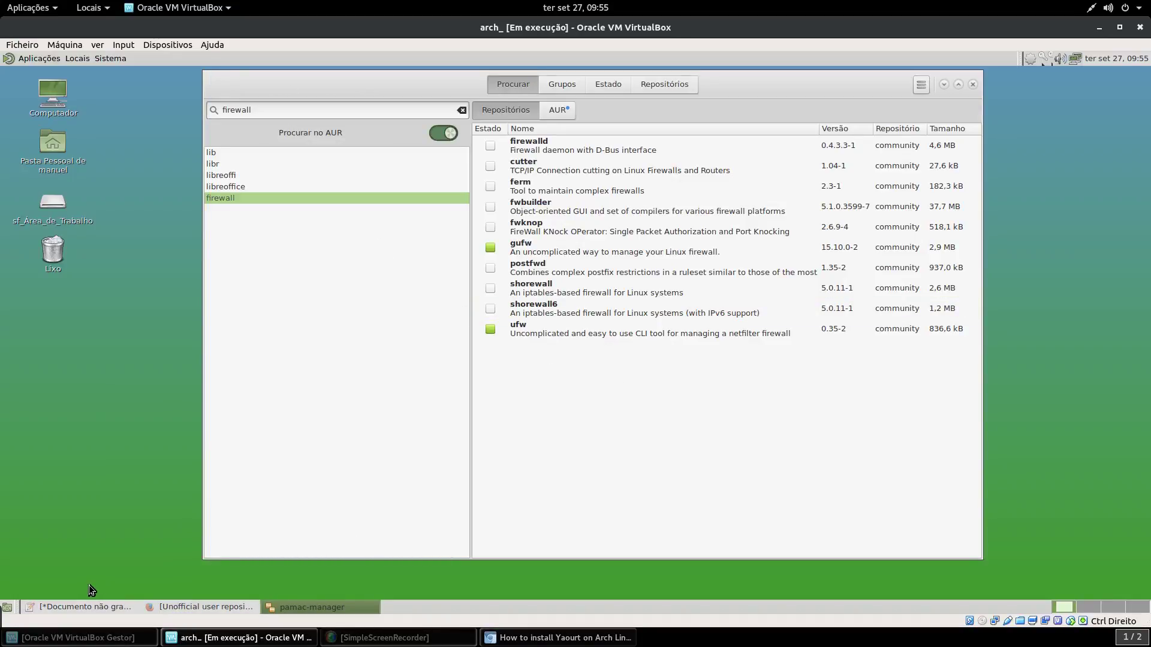
Add the line "facil nao" to the Pluma note and minimize the editor.
click(85, 605)
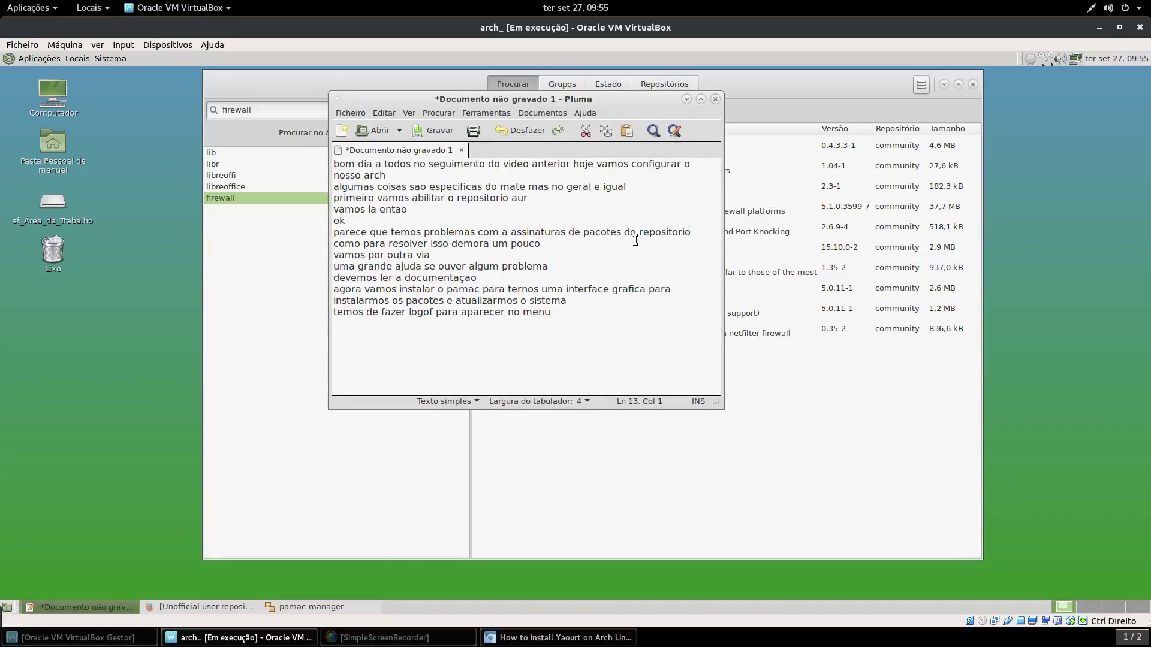
text(facil nao)
key(Return)
click(689, 100)
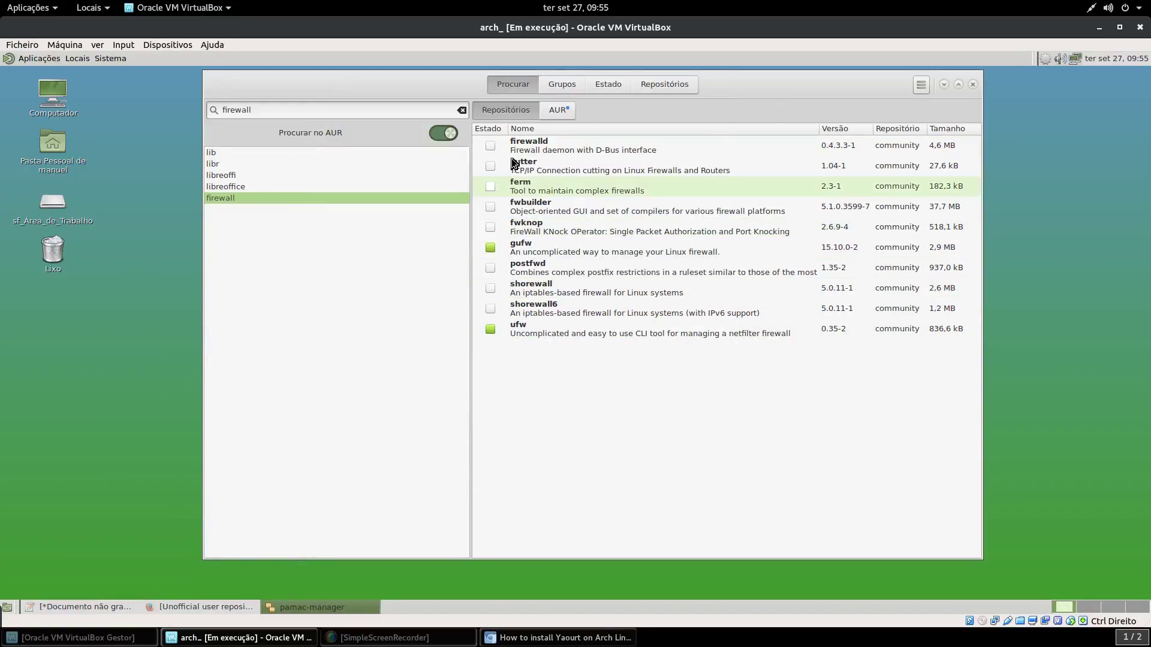
Glance at the AUR firewall packages, replace the search term with "themes" and show the repository results.
click(567, 114)
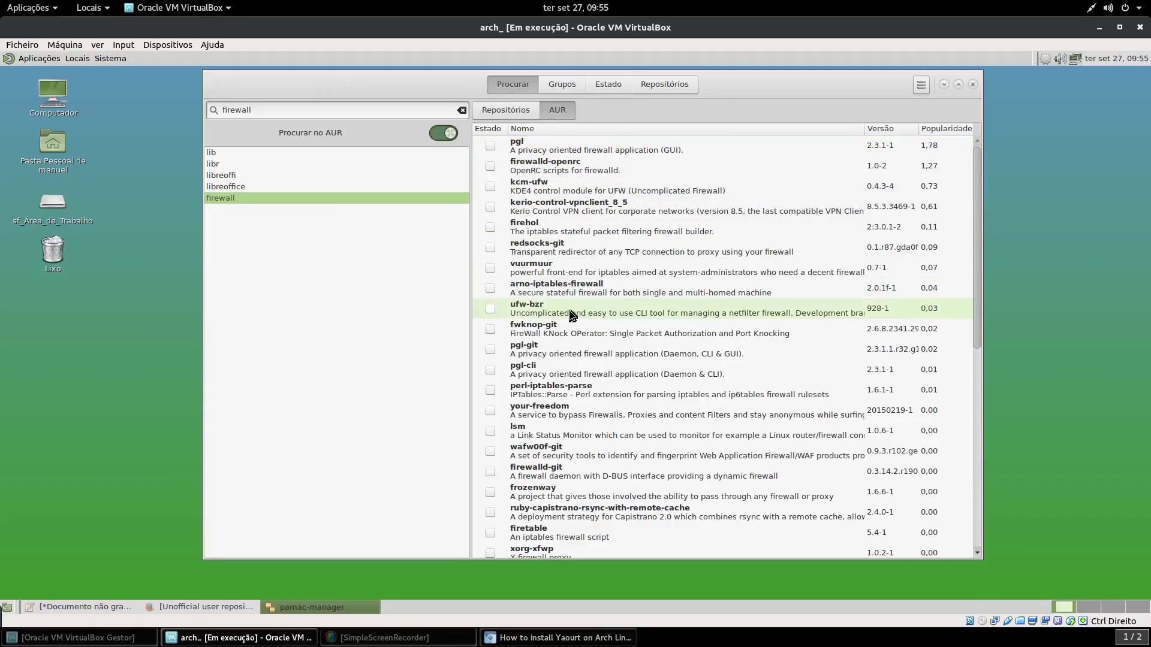
click(301, 116)
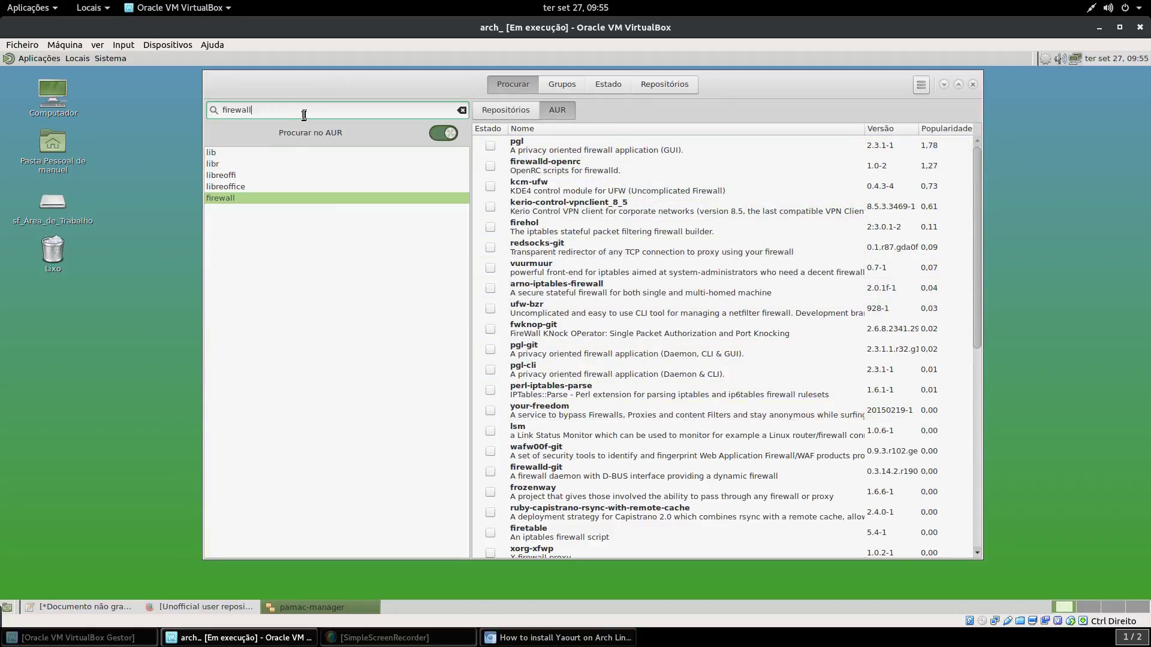
key(BackSpace)
key(BackSpace)
key(BackSpace)
key(BackSpace)
key(BackSpace)
key(BackSpace)
key(BackSpace)
key(BackSpace)
text(themes)
click(477, 108)
Mark numix-themes, xcursor-themes, breeze-icons and conky-manager for installation, and check the AUR theme results.
click(490, 308)
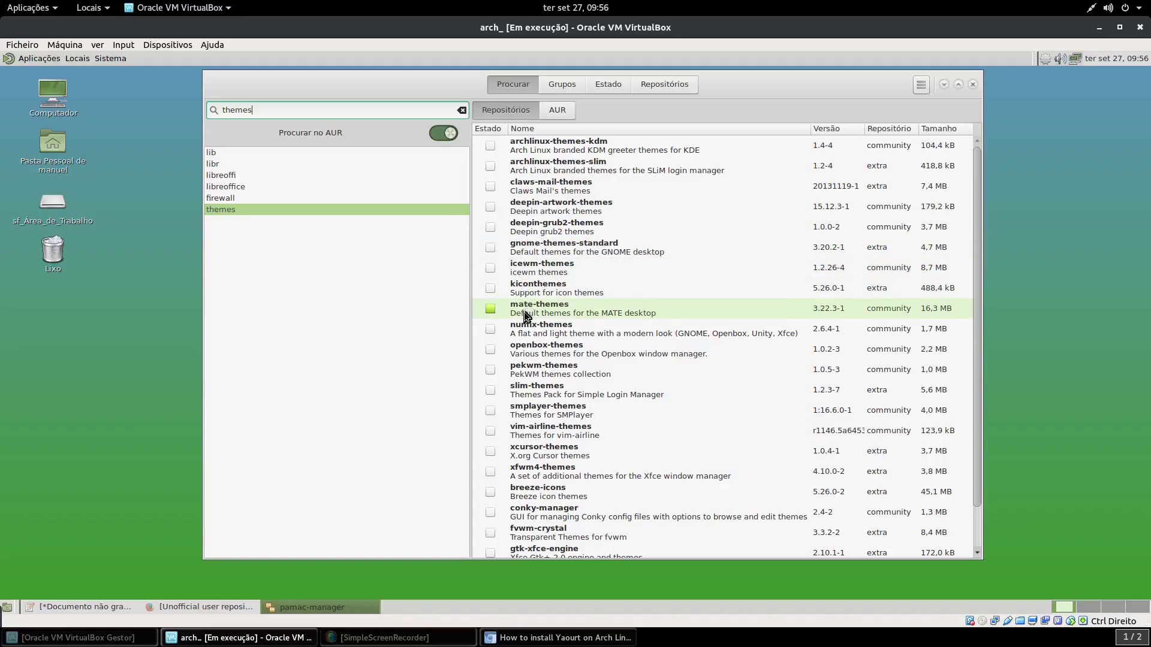
click(488, 333)
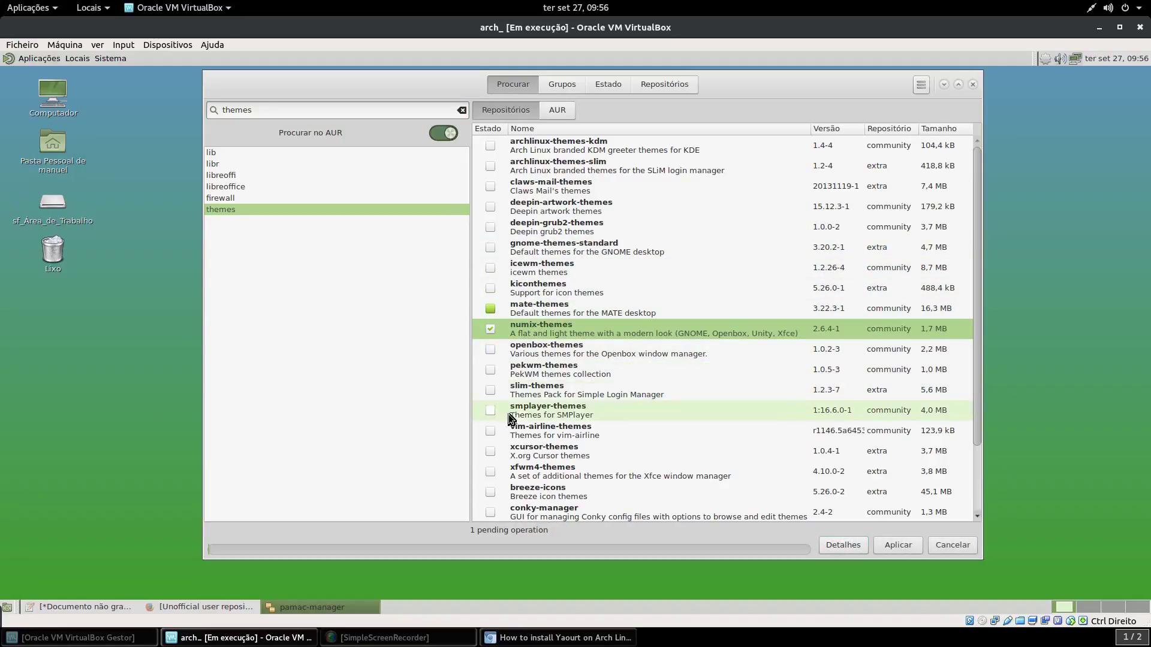
scroll(665, 372, down, 2)
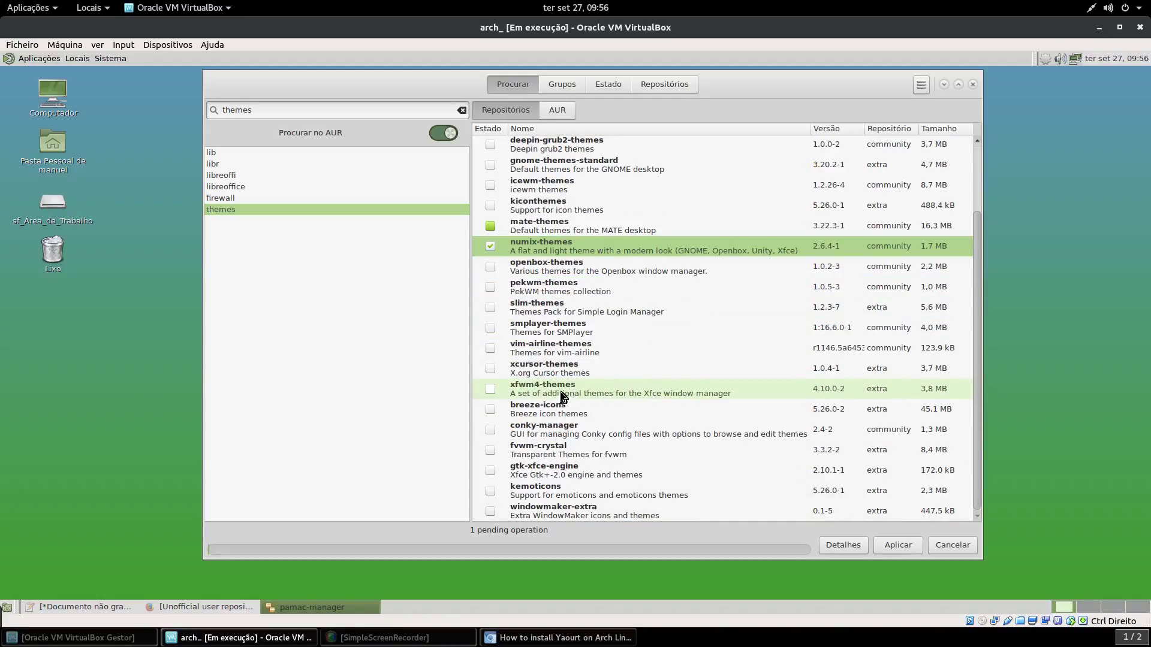
click(490, 370)
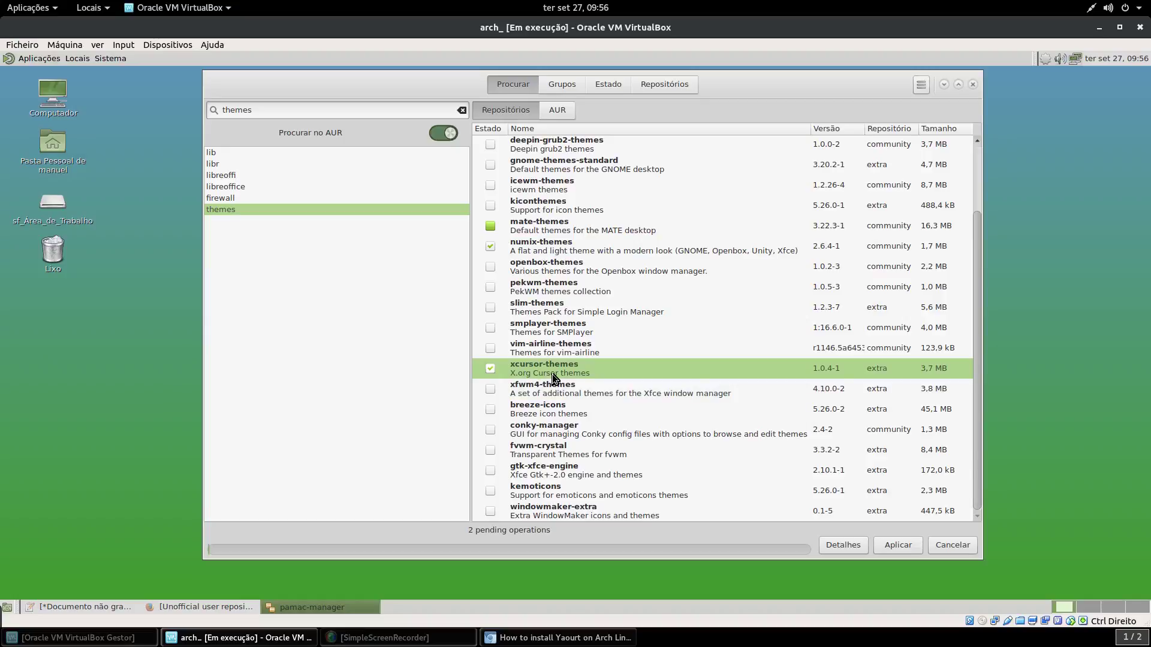
click(487, 412)
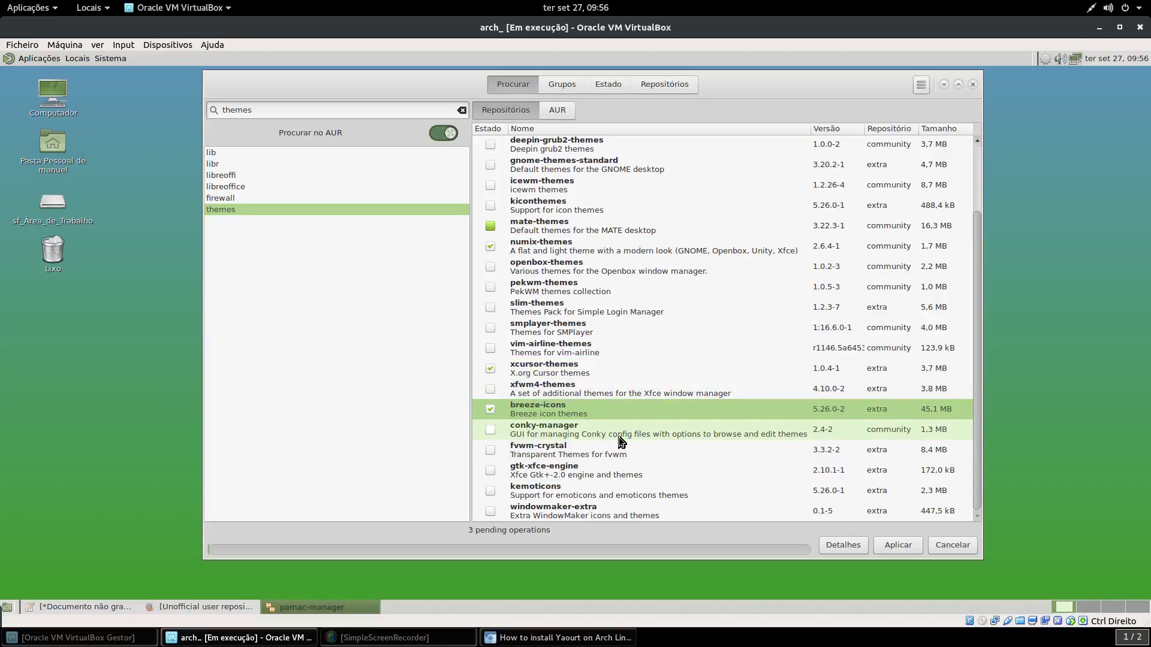
click(489, 430)
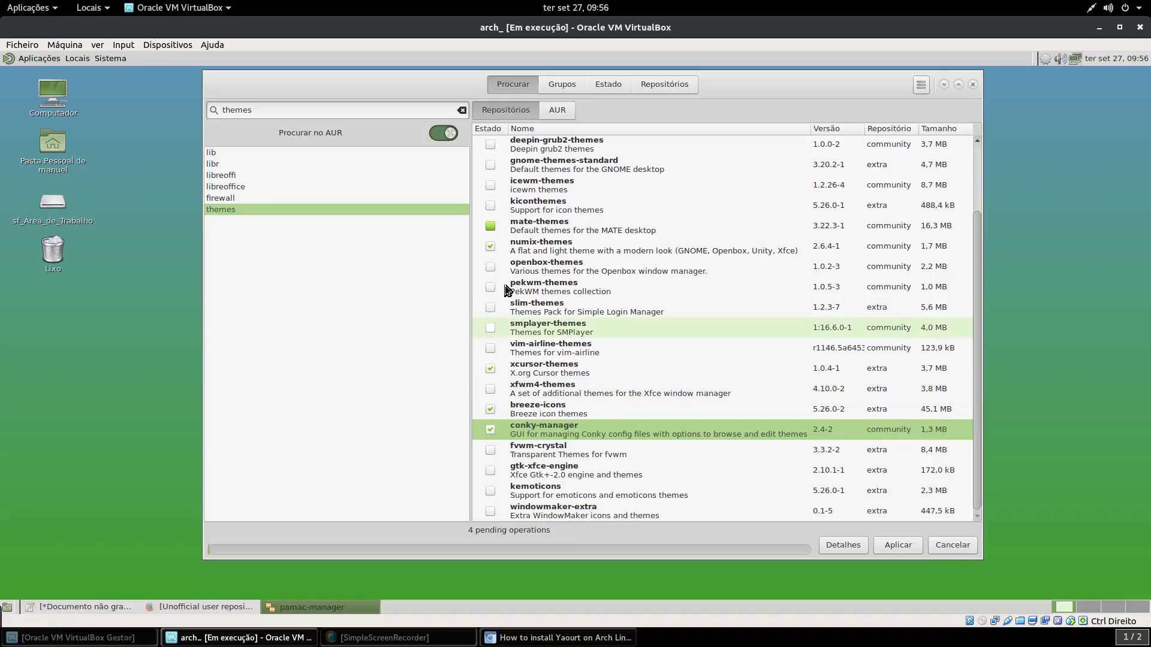
scroll(517, 268, up, 3)
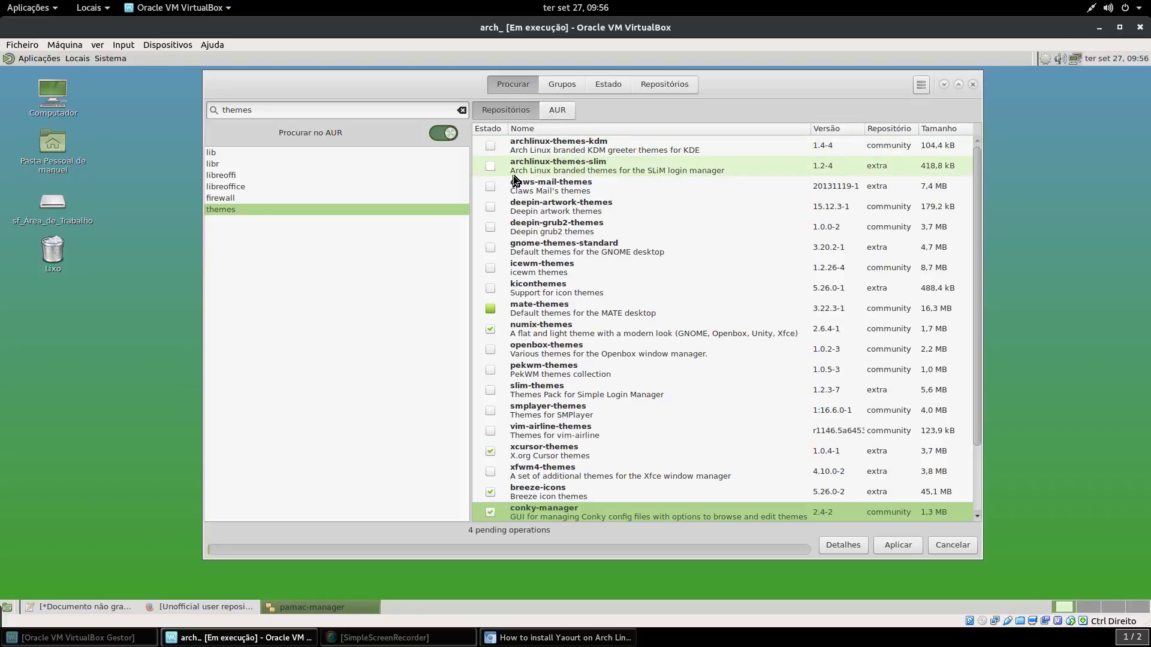
click(552, 111)
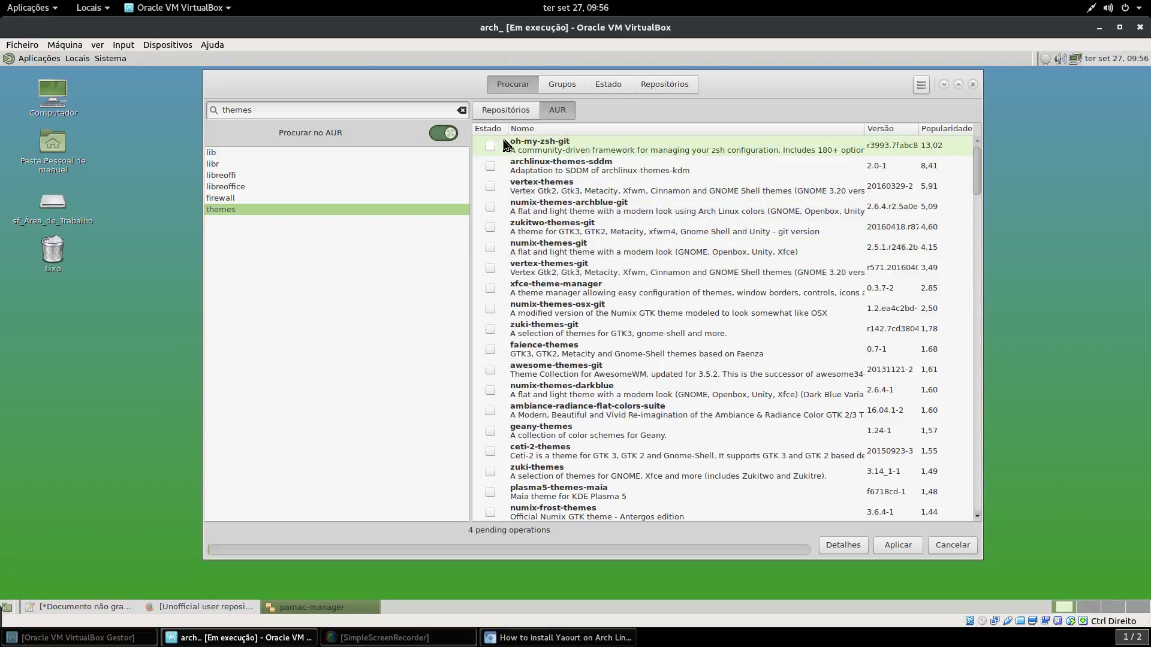
click(497, 112)
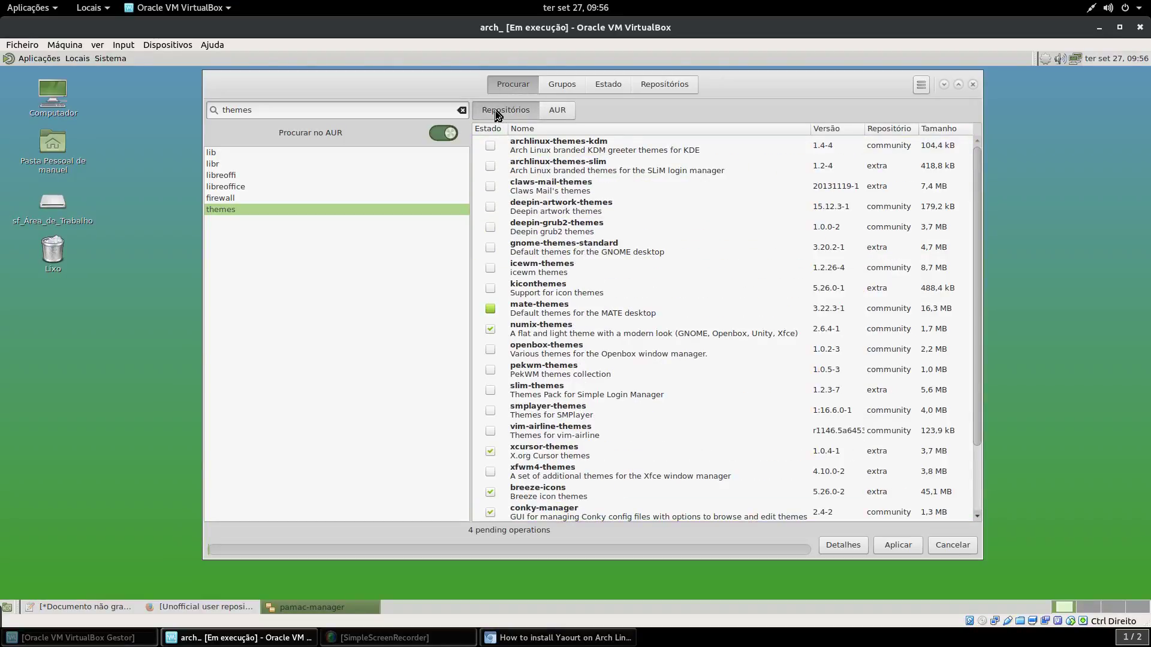
Apply and commit the marked theme packages, authenticate with the account password and open the installation's details log.
click(901, 546)
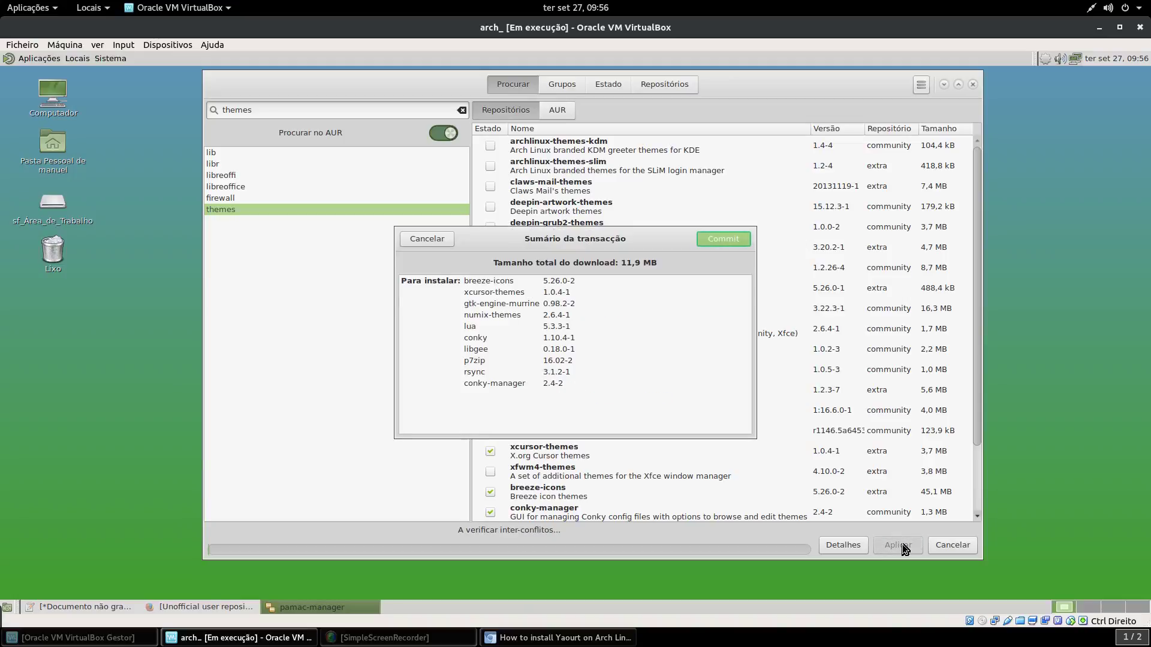
click(721, 243)
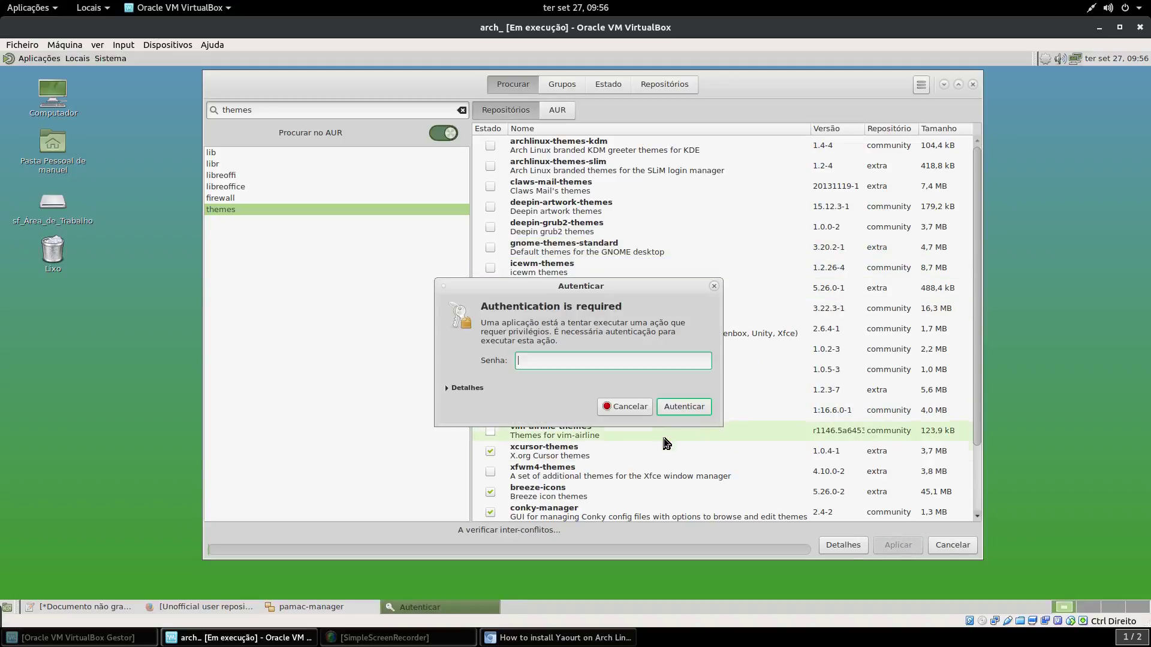
text(****)
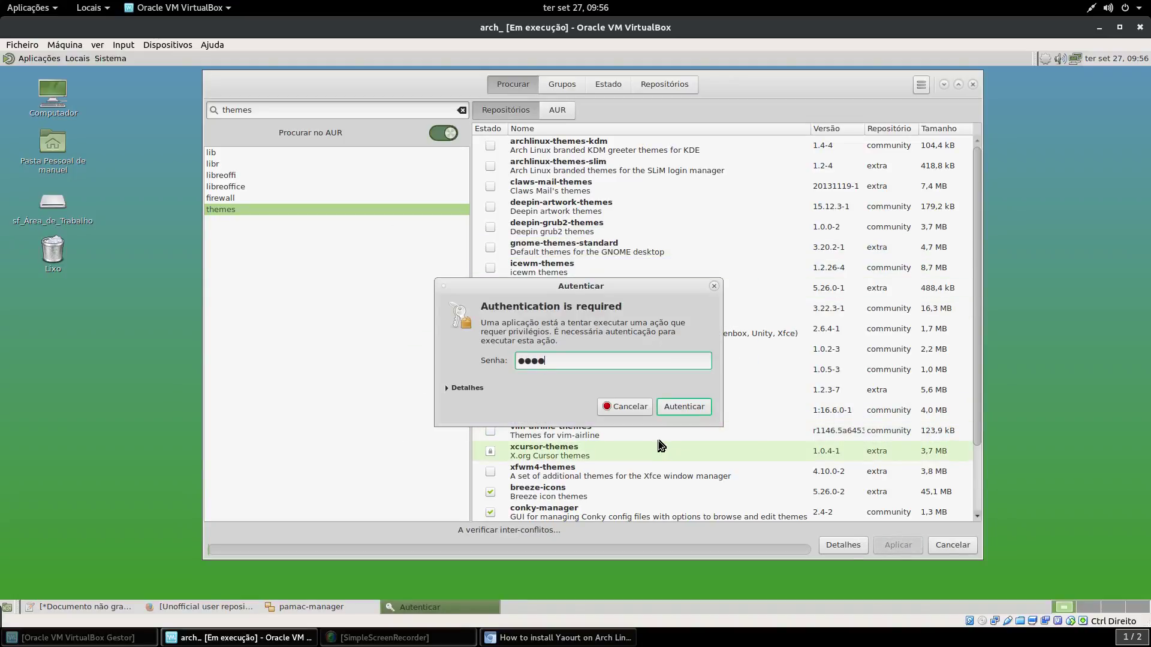
key(Return)
click(837, 543)
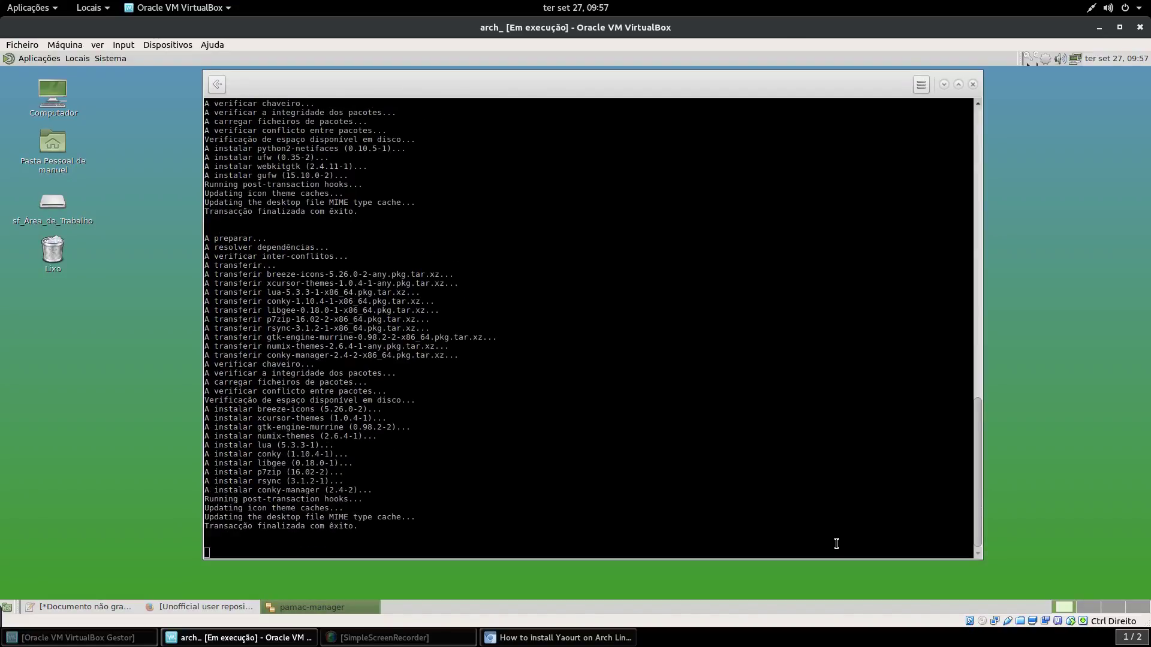
Minimize the package manager, open the desktop background settings and set the green leaf with water drops as wallpaper.
click(943, 84)
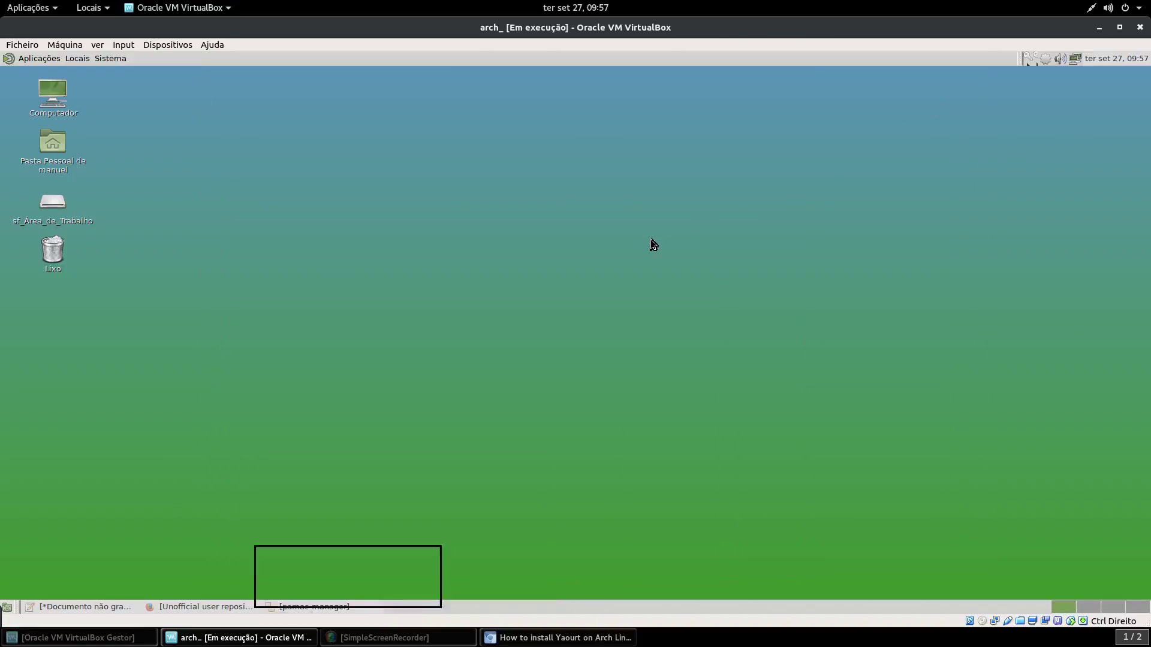
right_click(631, 248)
click(665, 357)
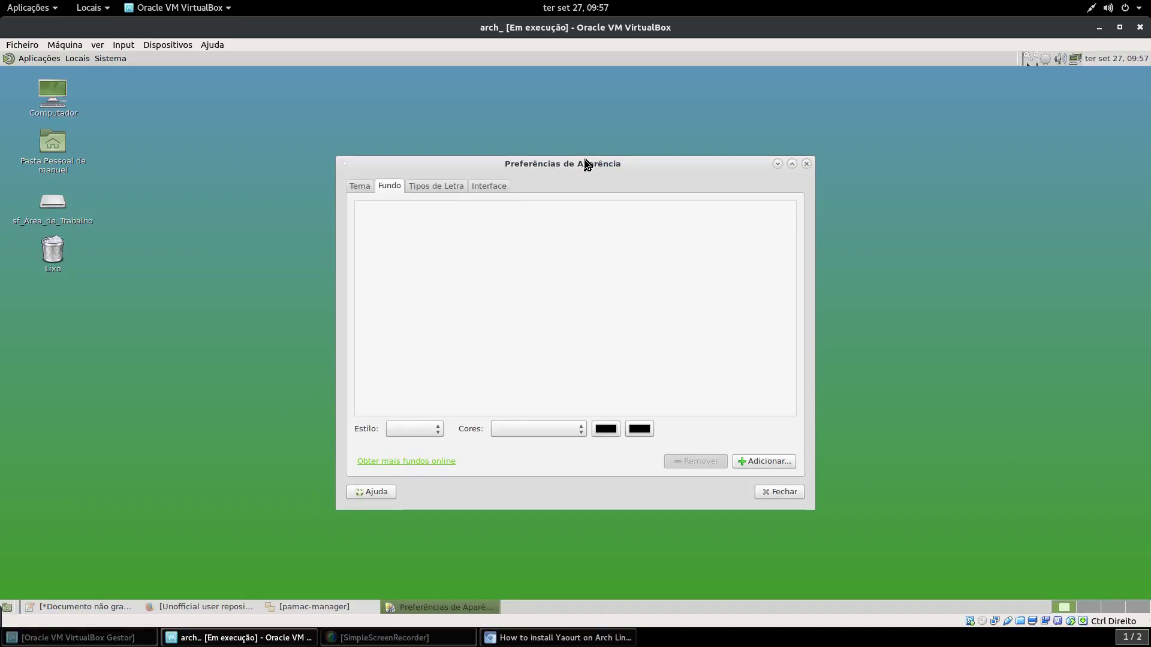
drag(585, 161, 586, 139)
scroll(481, 341, down, 1)
scroll(480, 342, up, 1)
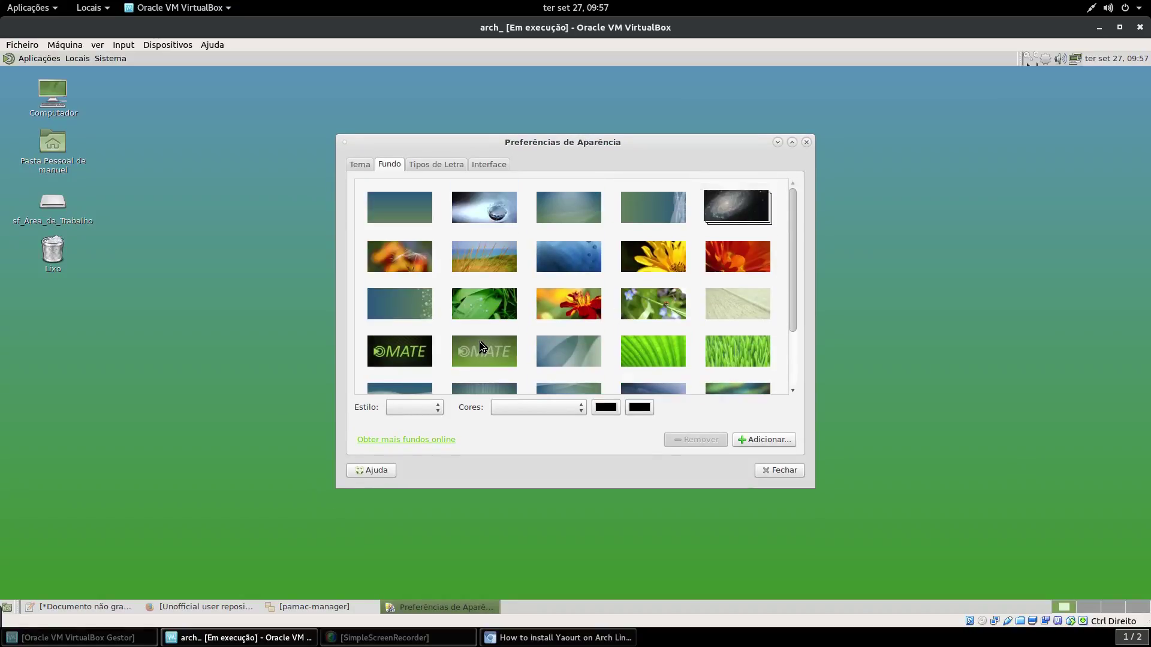
scroll(477, 336, down, 2)
scroll(475, 331, up, 2)
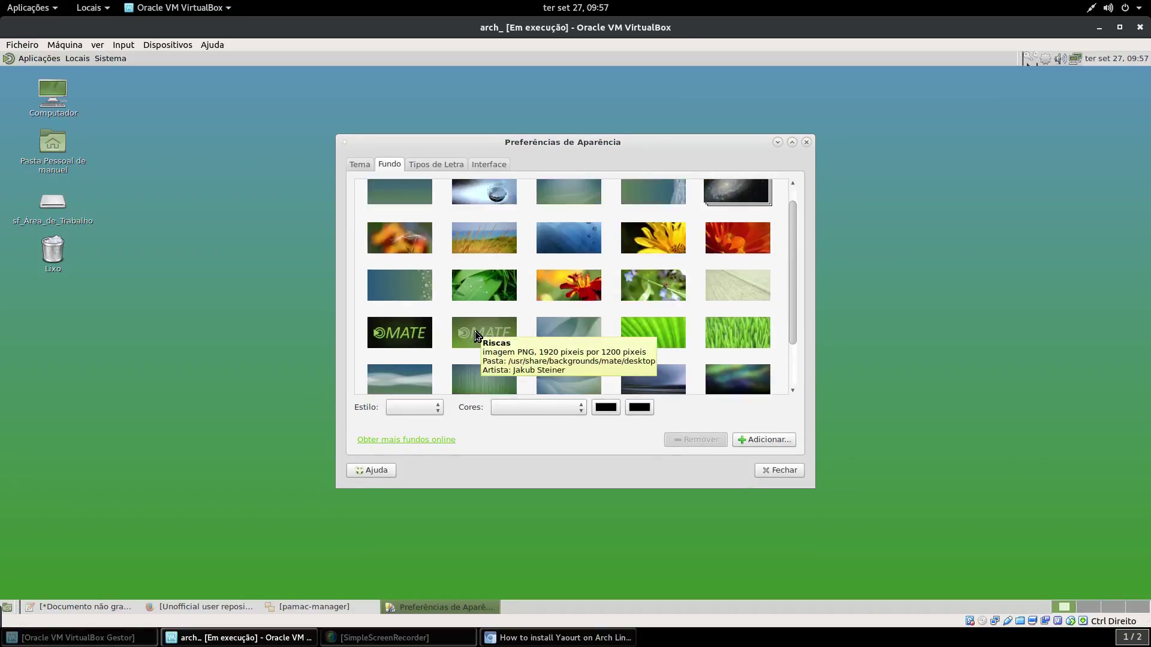
scroll(628, 319, down, 2)
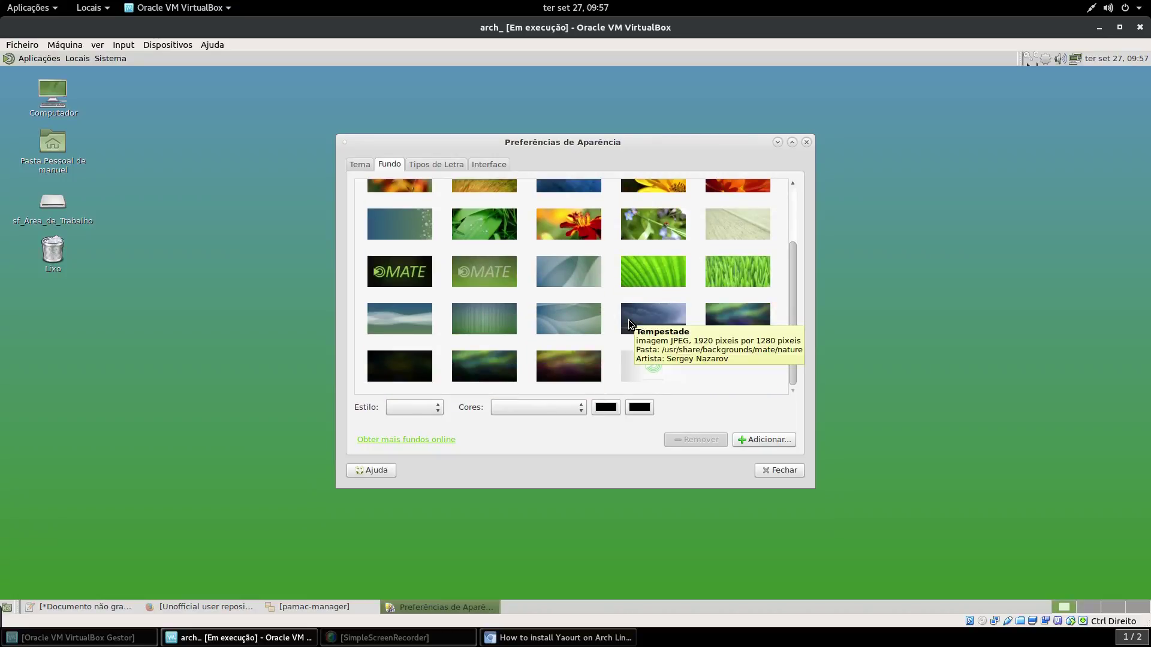
scroll(512, 280, up, 1)
click(486, 257)
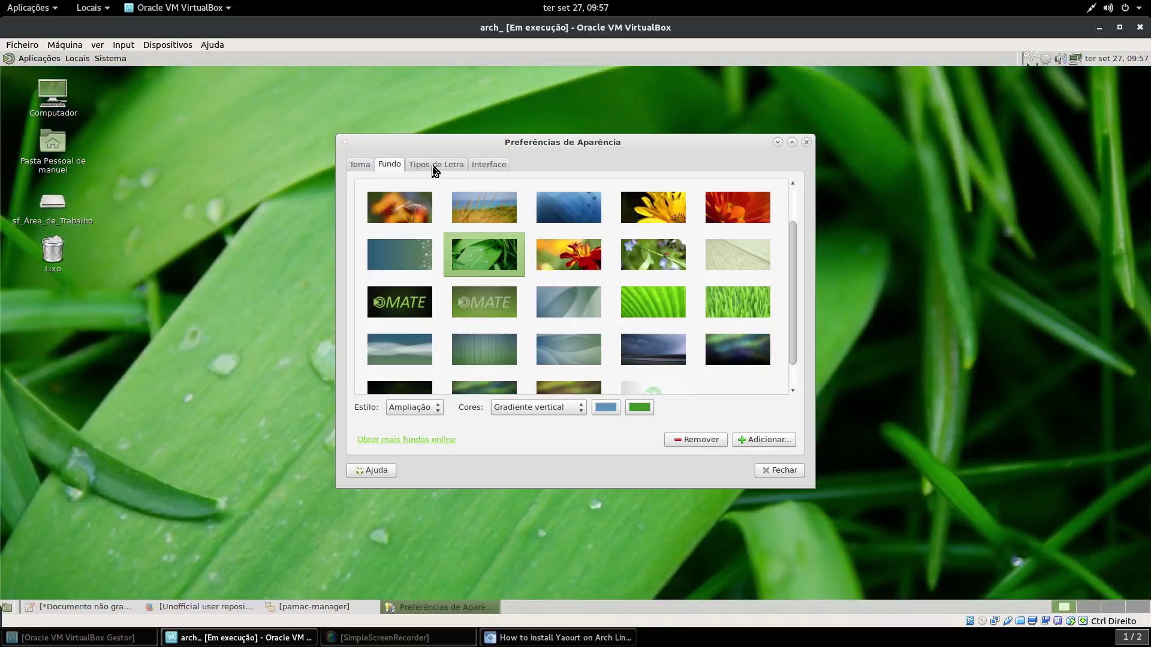
Look through the font and interface settings, and browse the list of installed desktop themes.
click(433, 165)
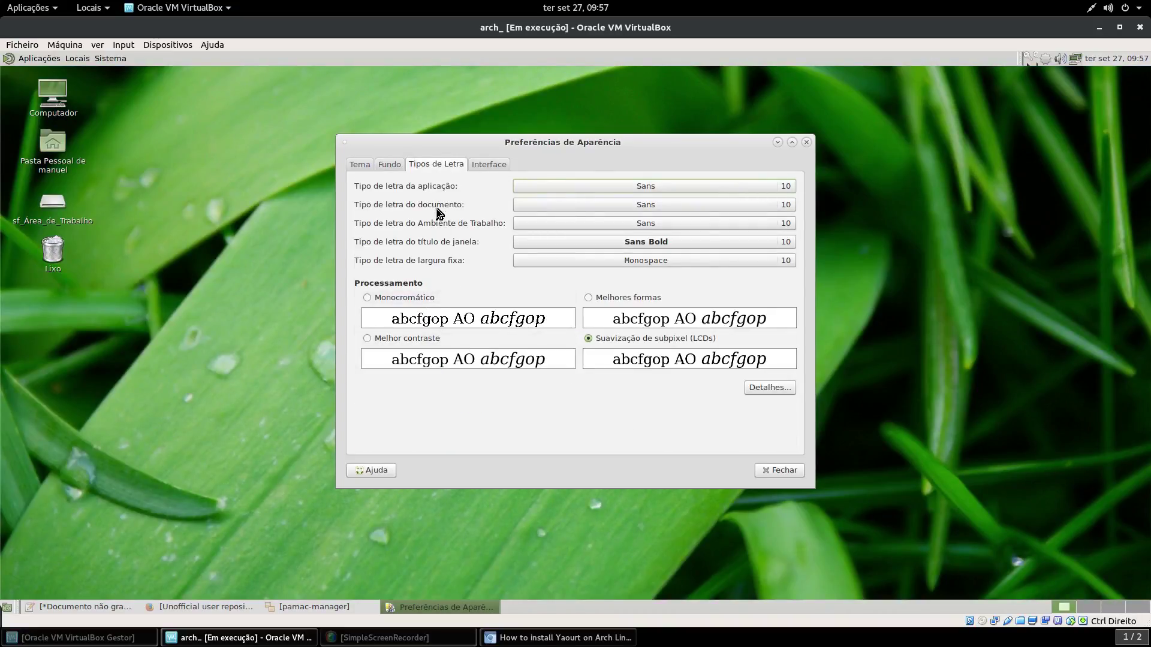
click(481, 165)
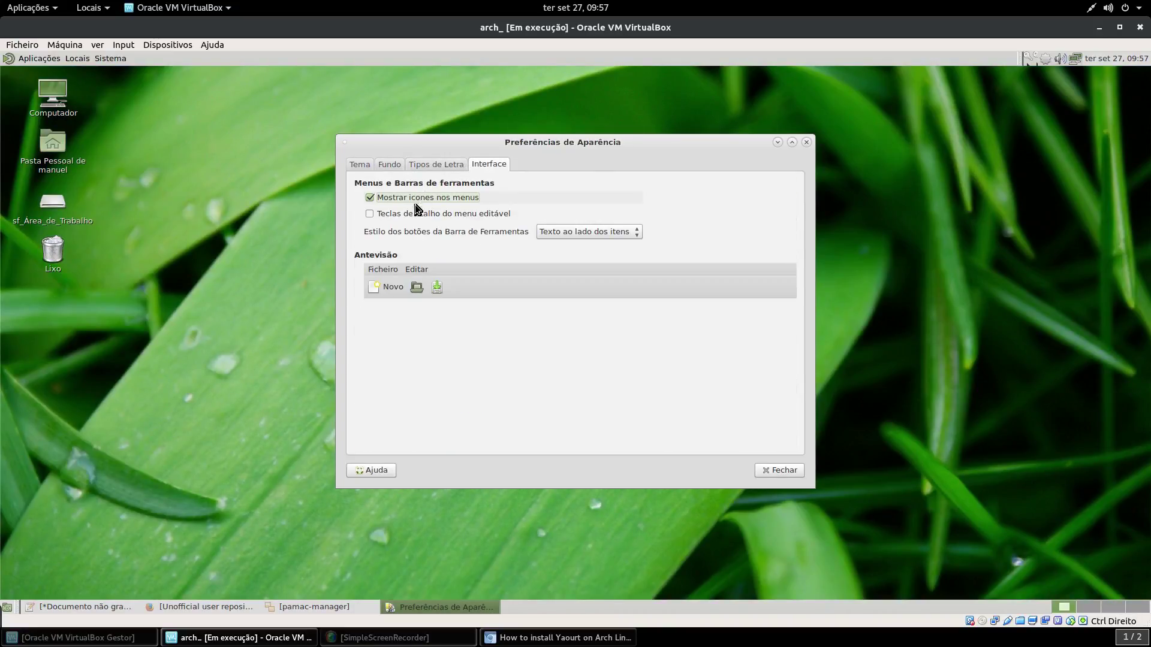
click(388, 167)
click(370, 164)
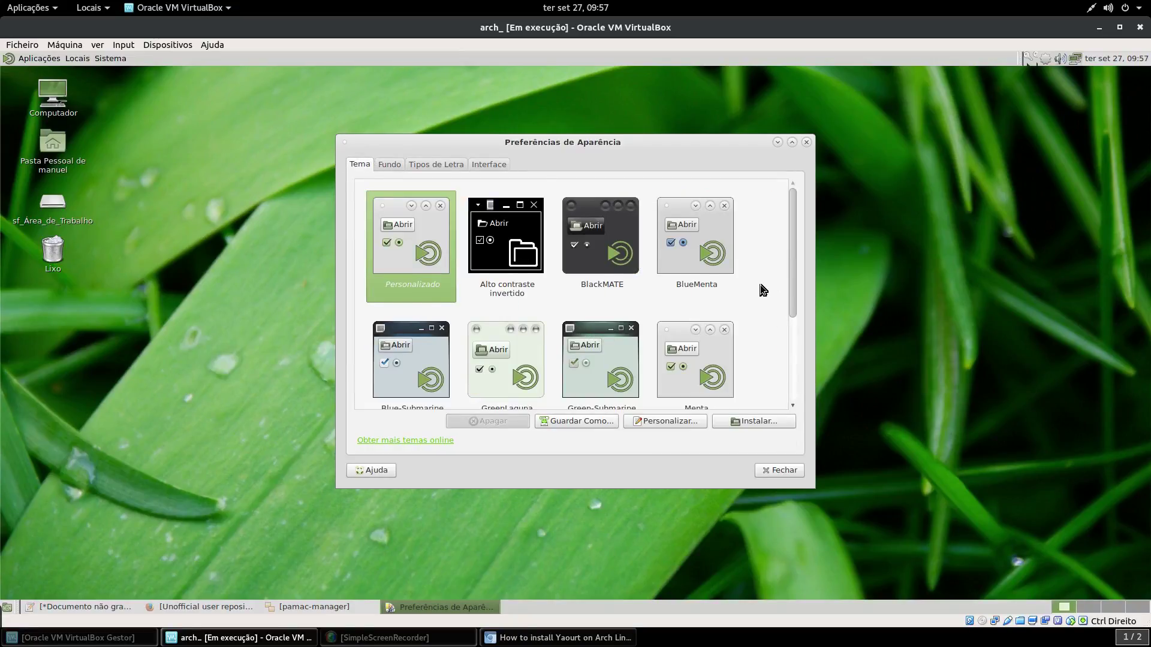
scroll(764, 290, down, 5)
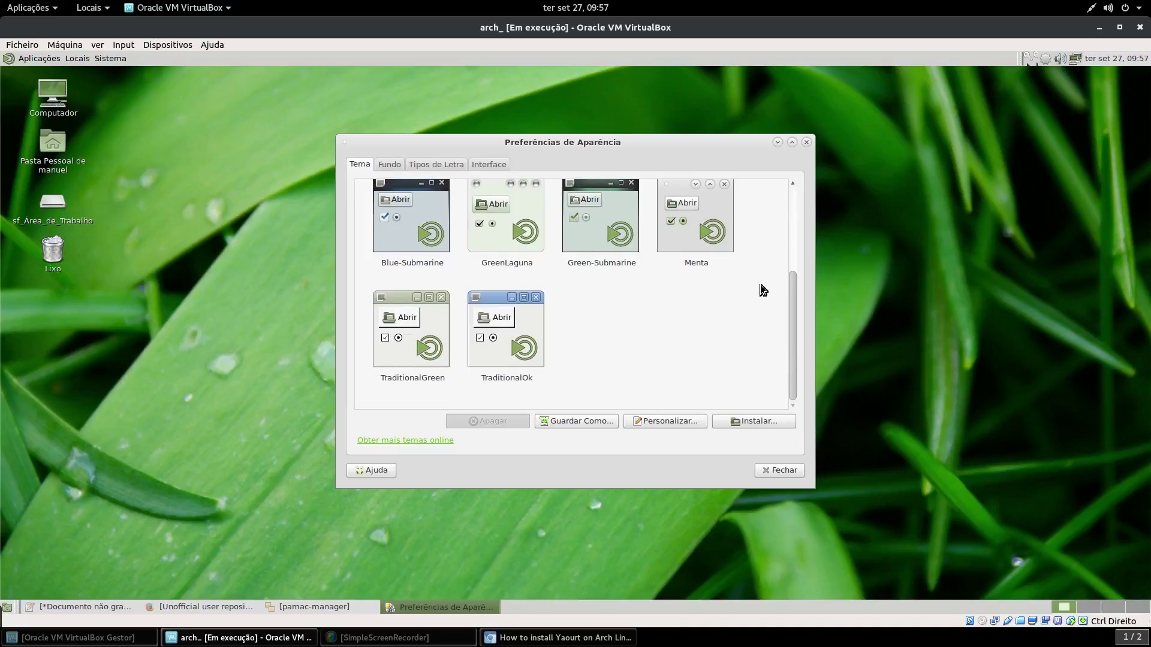
scroll(763, 290, up, 5)
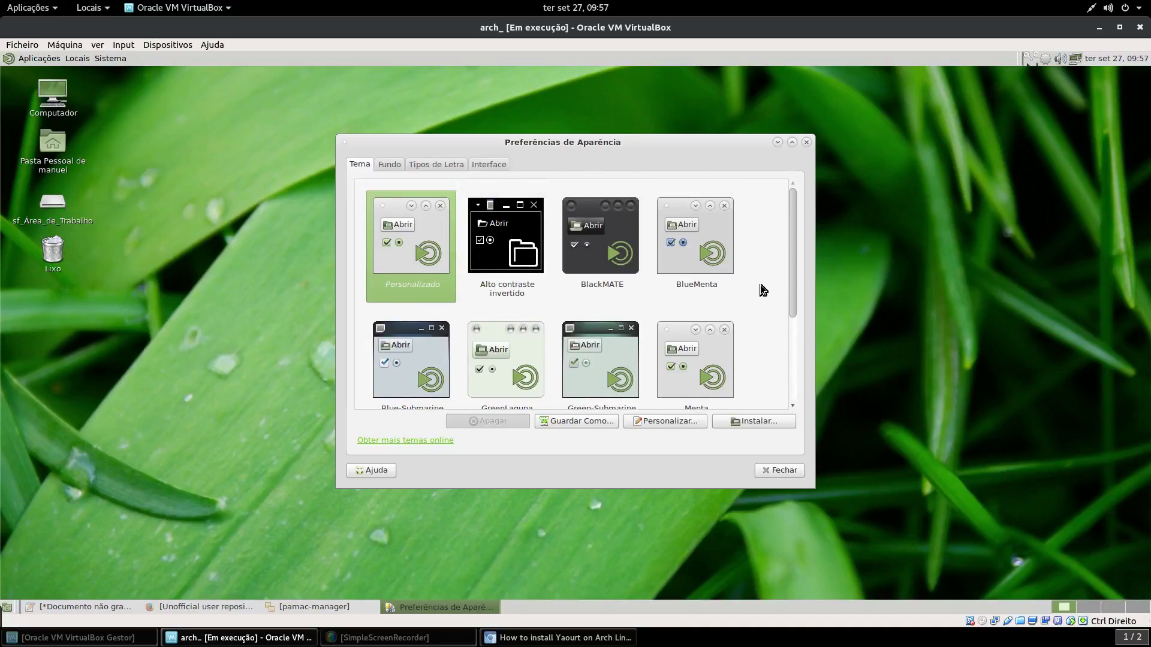
scroll(763, 290, down, 1)
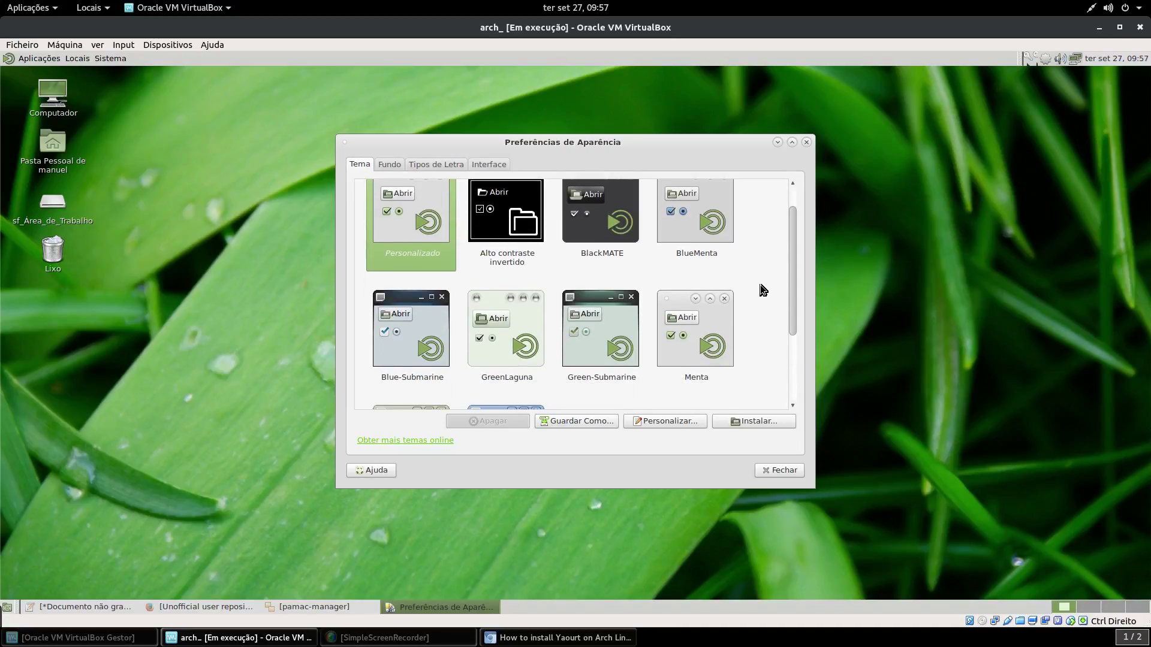
scroll(534, 330, up, 1)
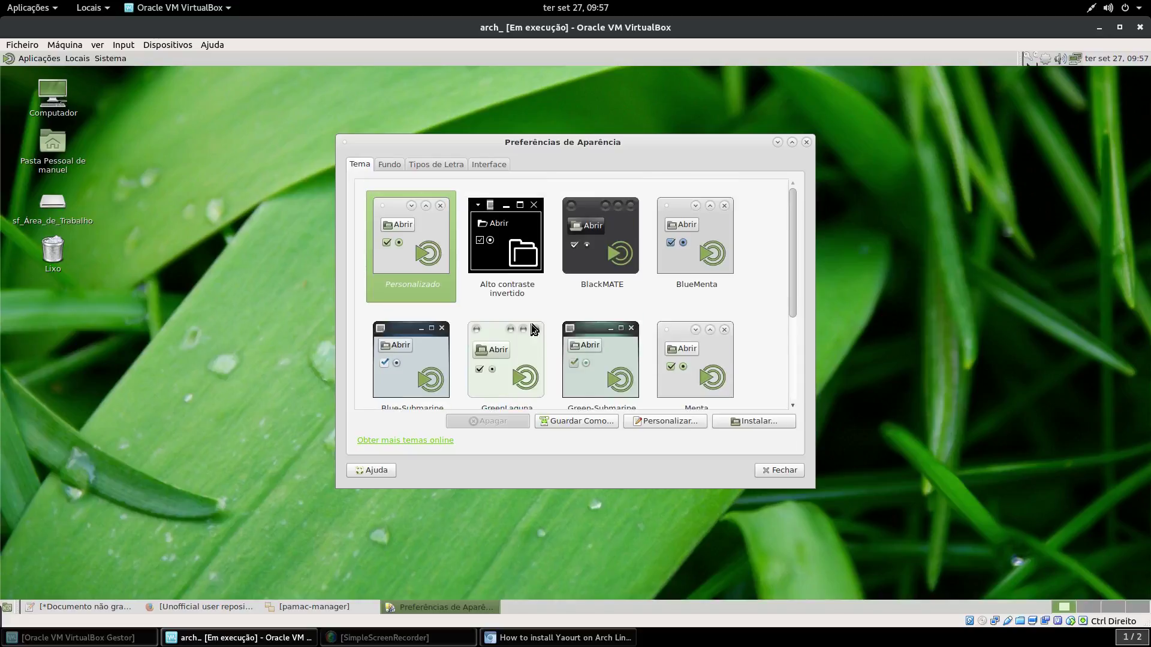
Customize the current theme, trying the ContrastHighInverse, Blue-Submarine and BlueMenta controls before setting them to Numix.
click(667, 422)
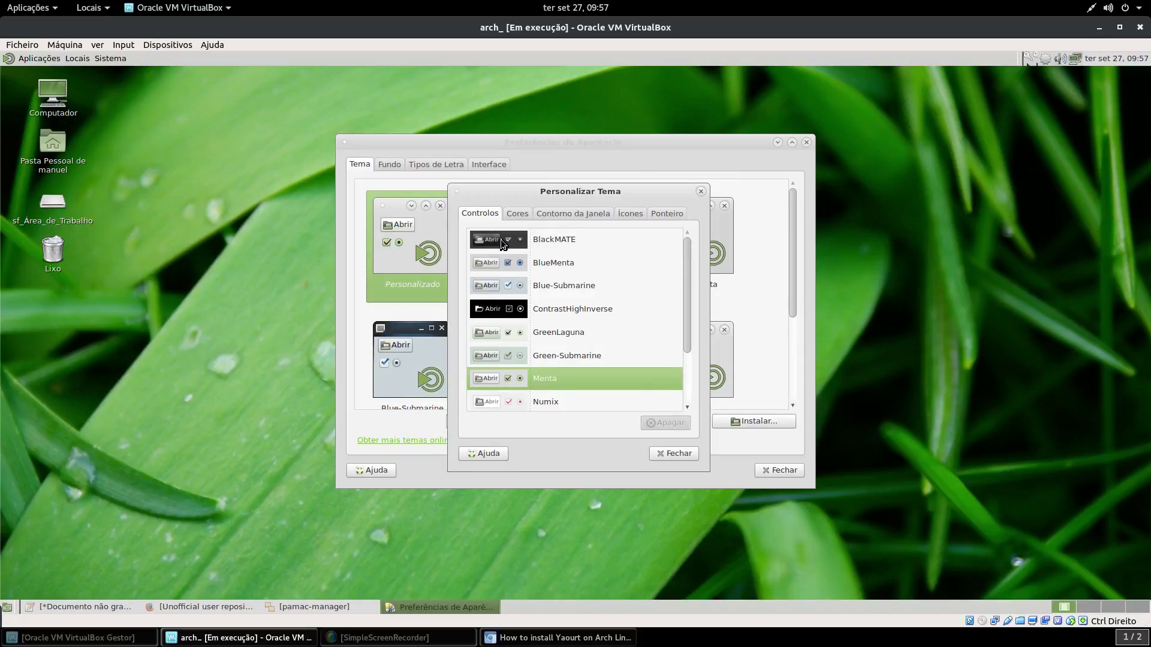
click(491, 310)
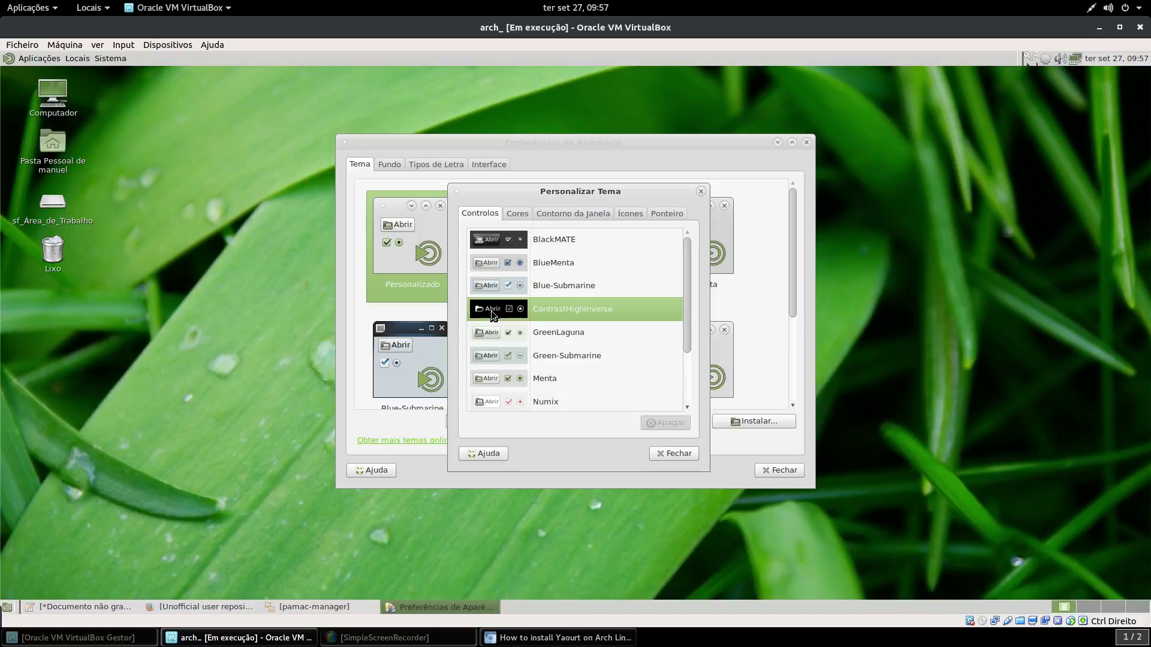
click(500, 280)
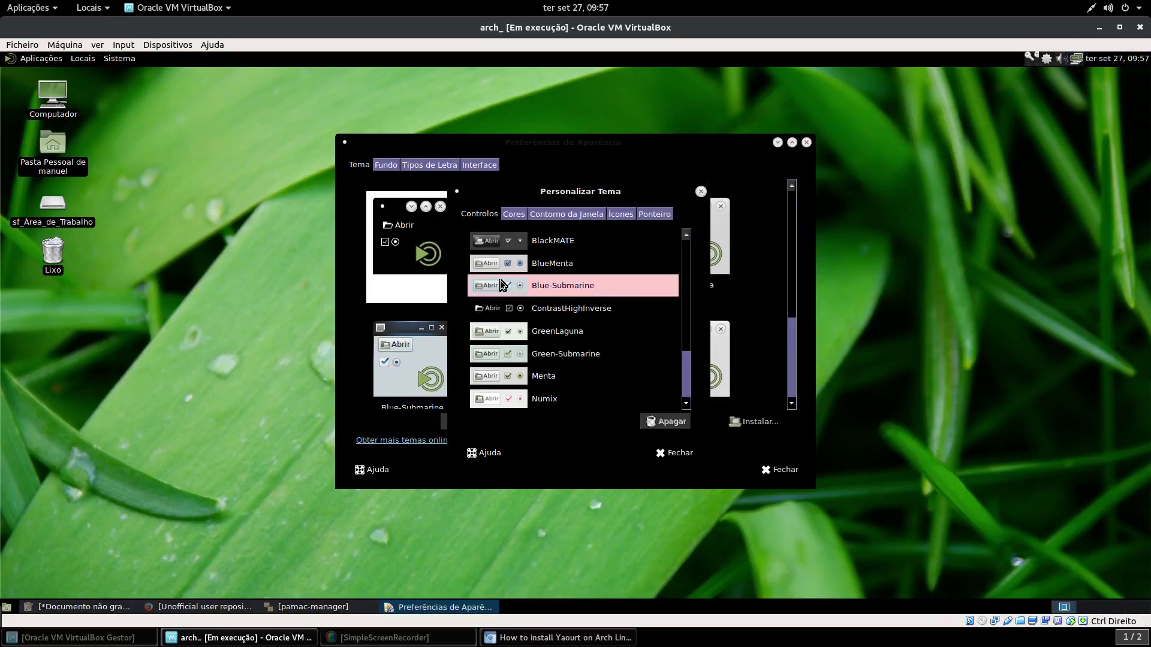
click(501, 264)
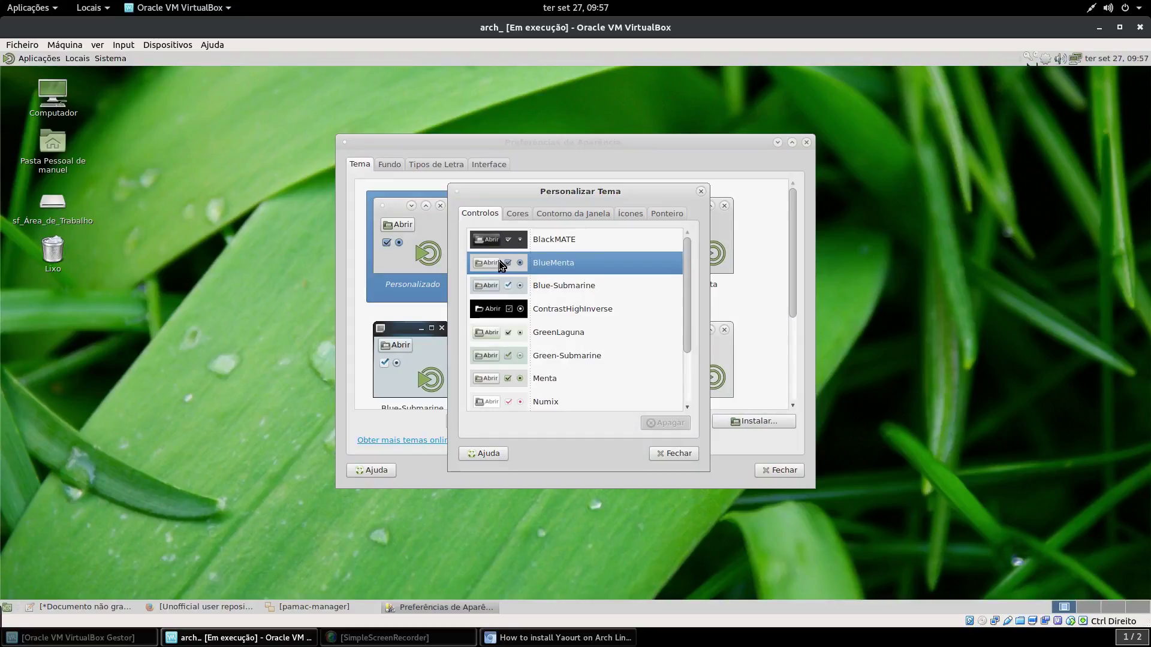
scroll(570, 334, down, 1)
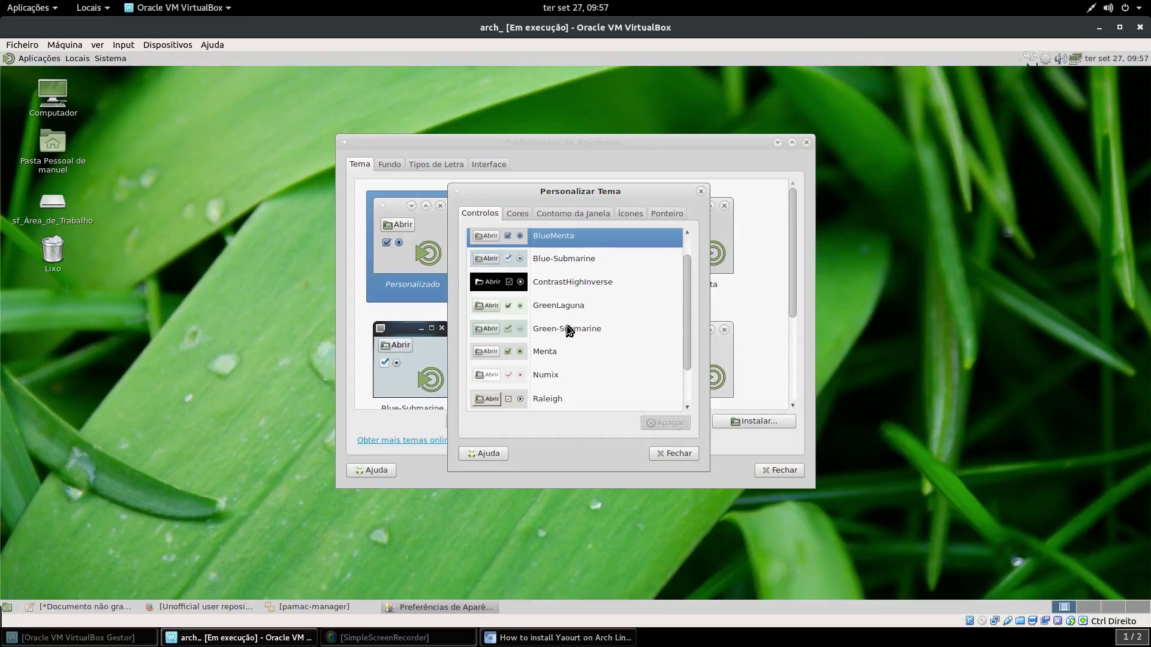
click(609, 375)
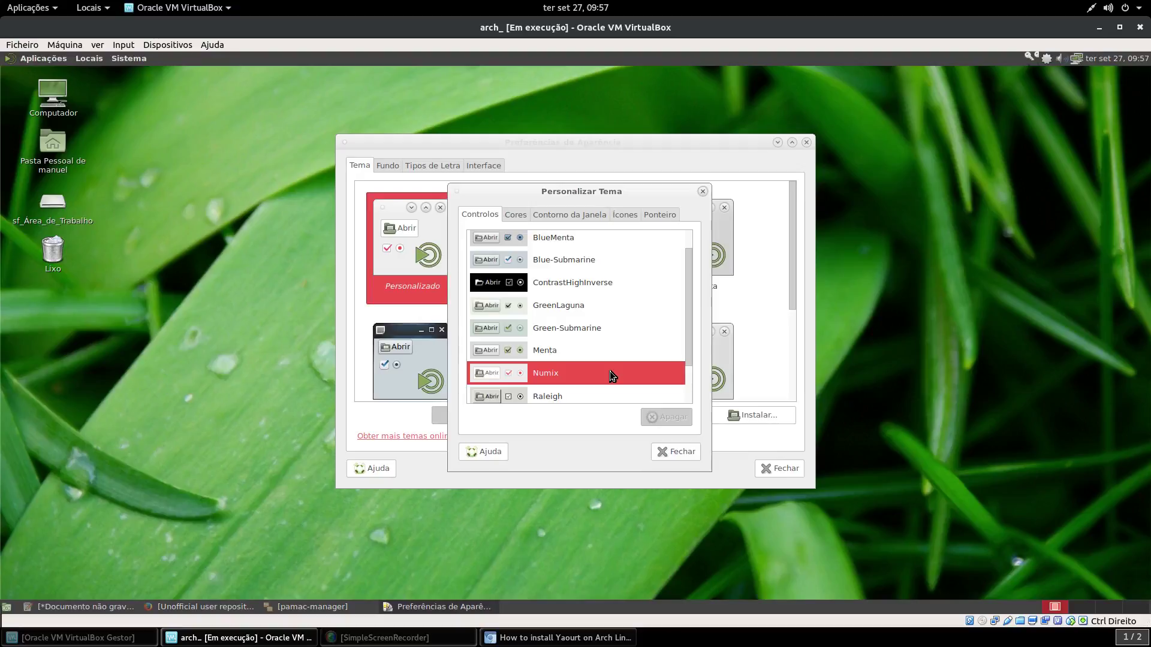
Glance at the theme's colours and set its window border to Numix.
click(522, 219)
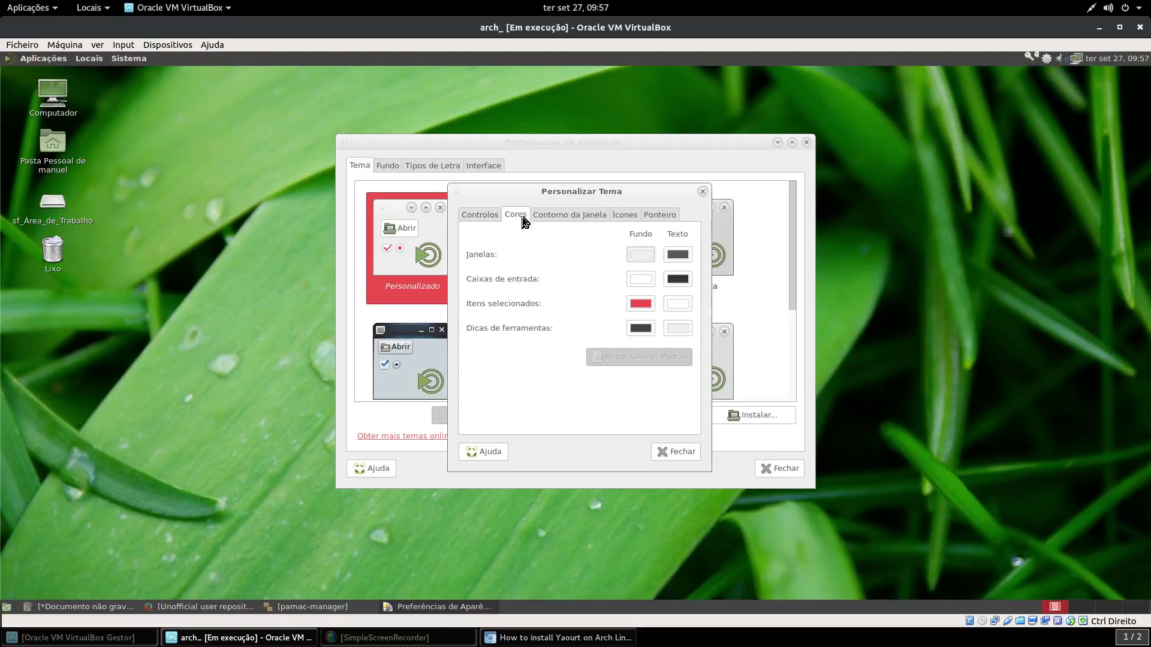
click(577, 214)
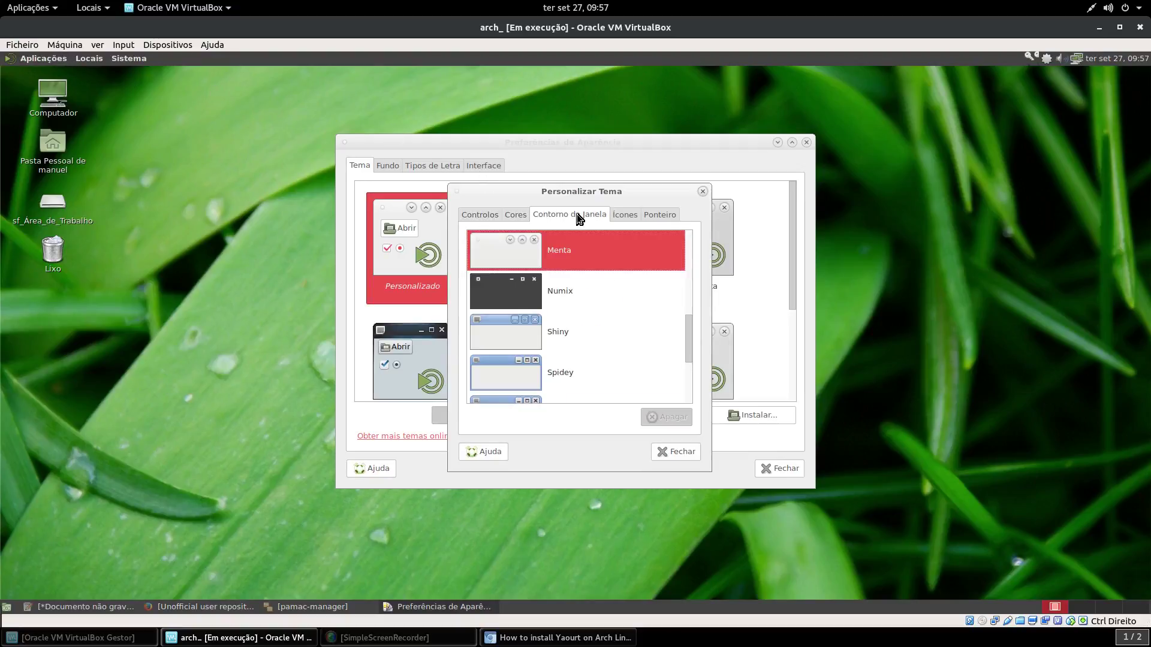
click(519, 293)
Set the icon theme to Brisa Escura and check the folder icons in the home folder.
click(619, 216)
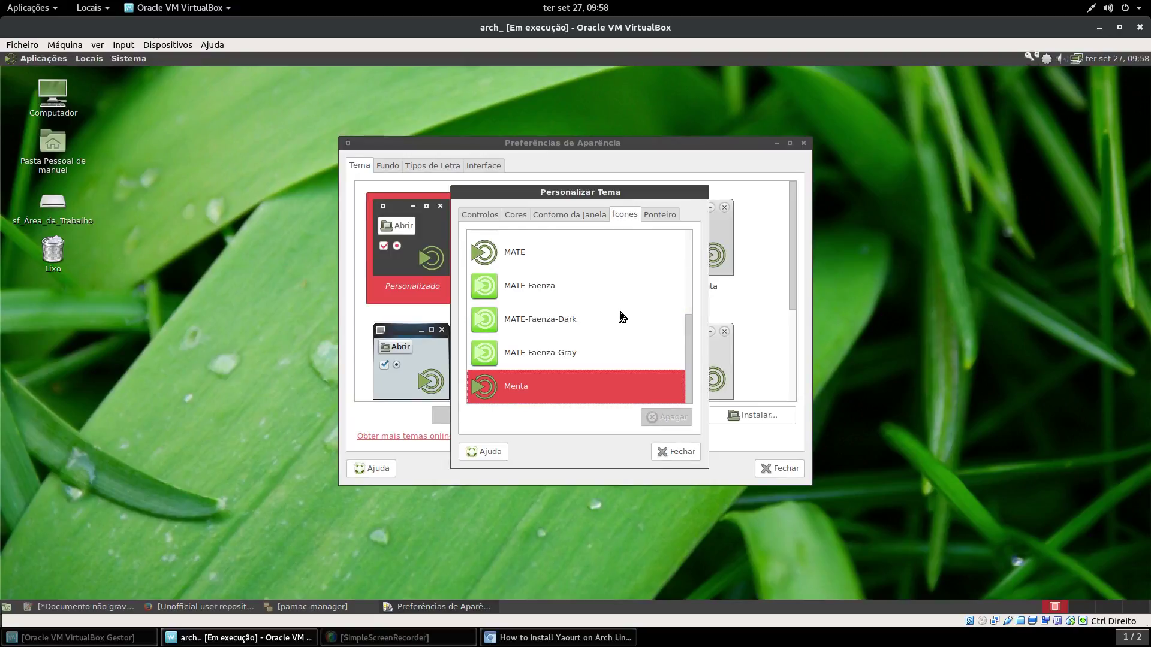
scroll(621, 316, up, 2)
scroll(620, 313, up, 4)
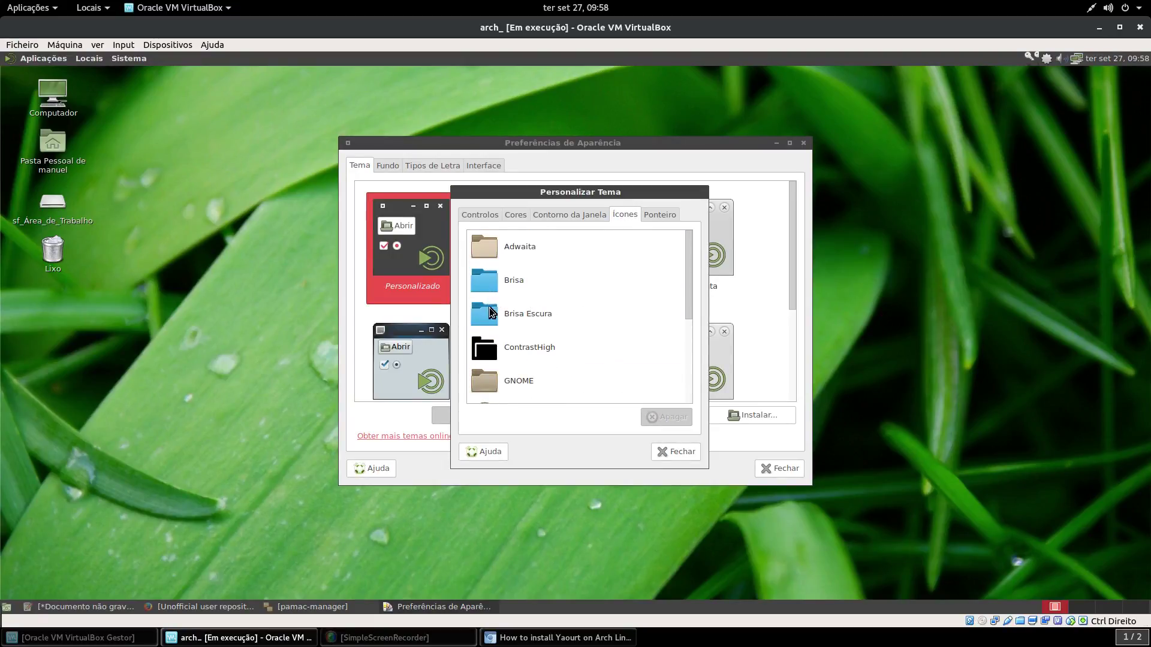
click(590, 306)
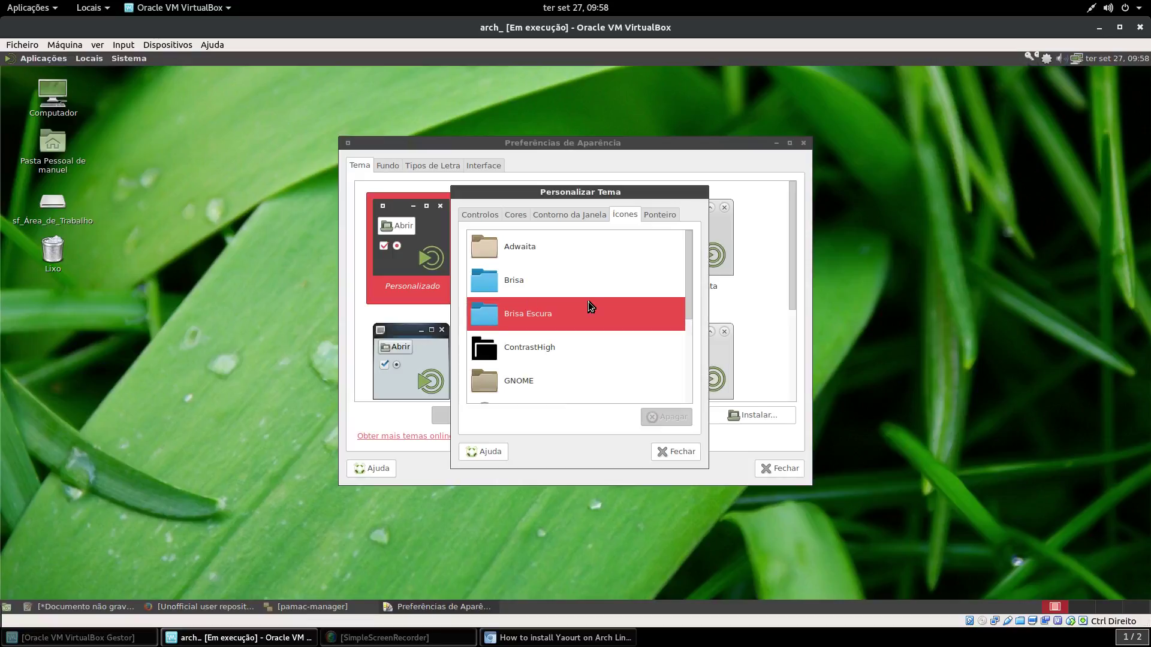
double_click(61, 144)
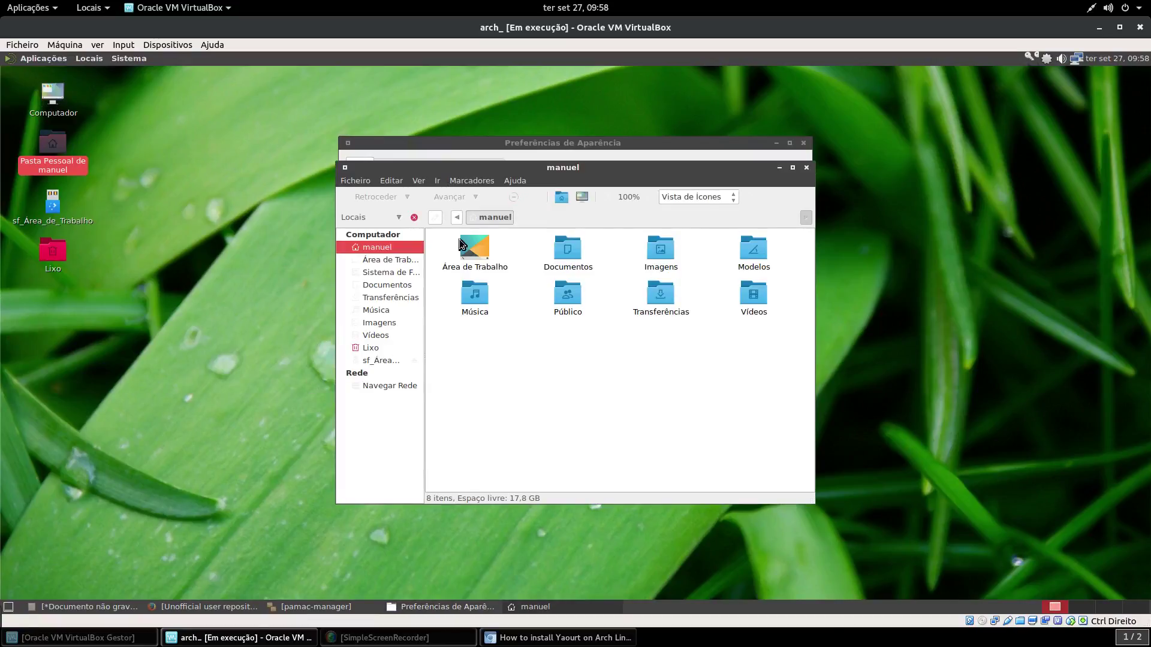
click(807, 168)
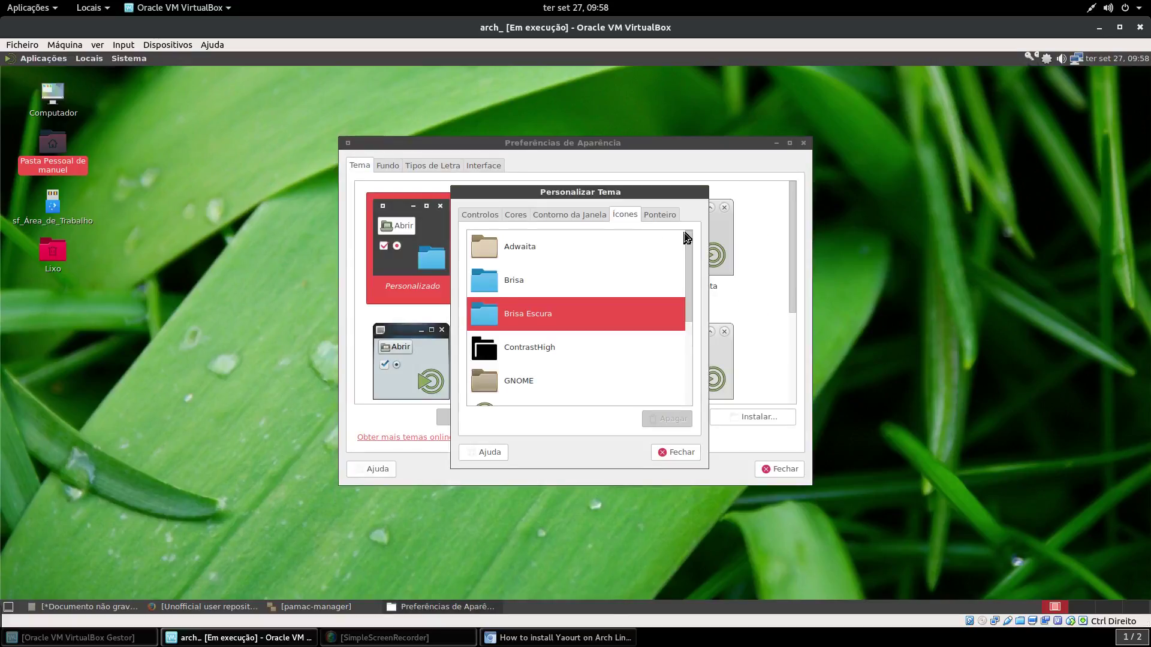
Set the mouse pointer theme to whiteglass and close the theme customization.
click(666, 218)
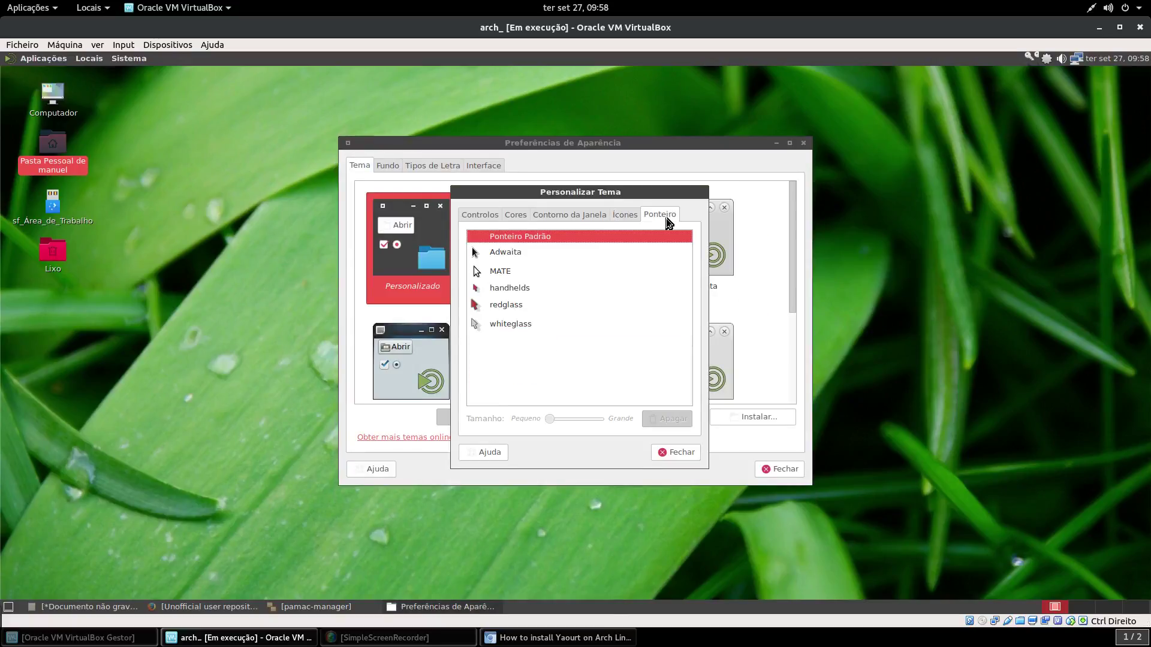
click(489, 274)
click(510, 325)
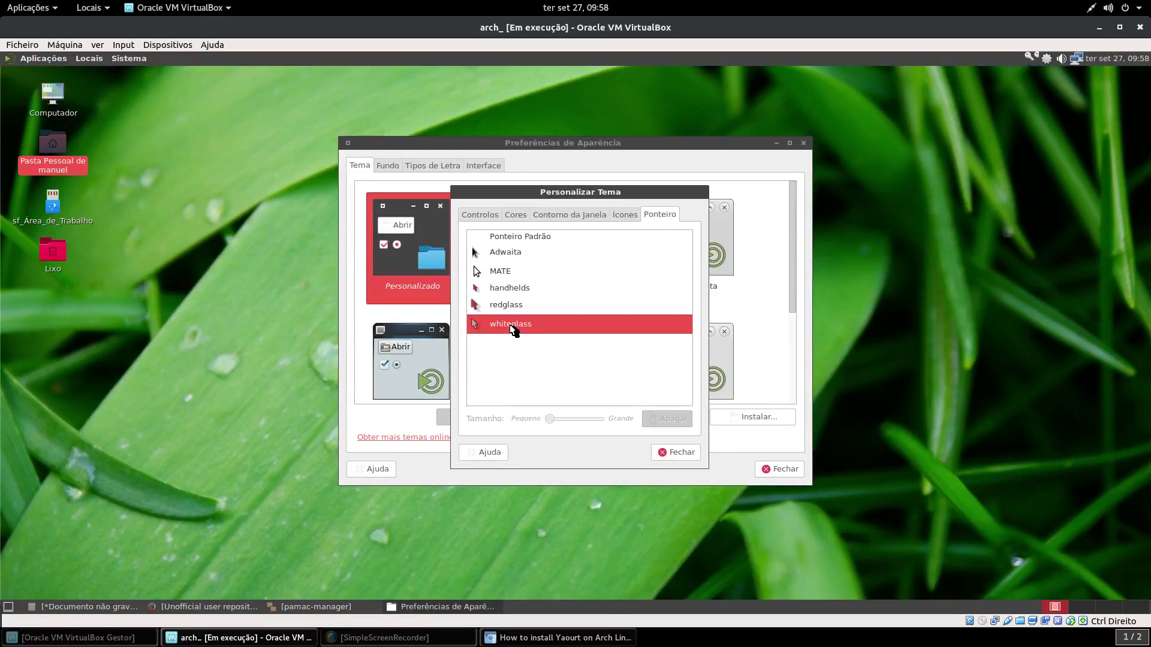
click(670, 455)
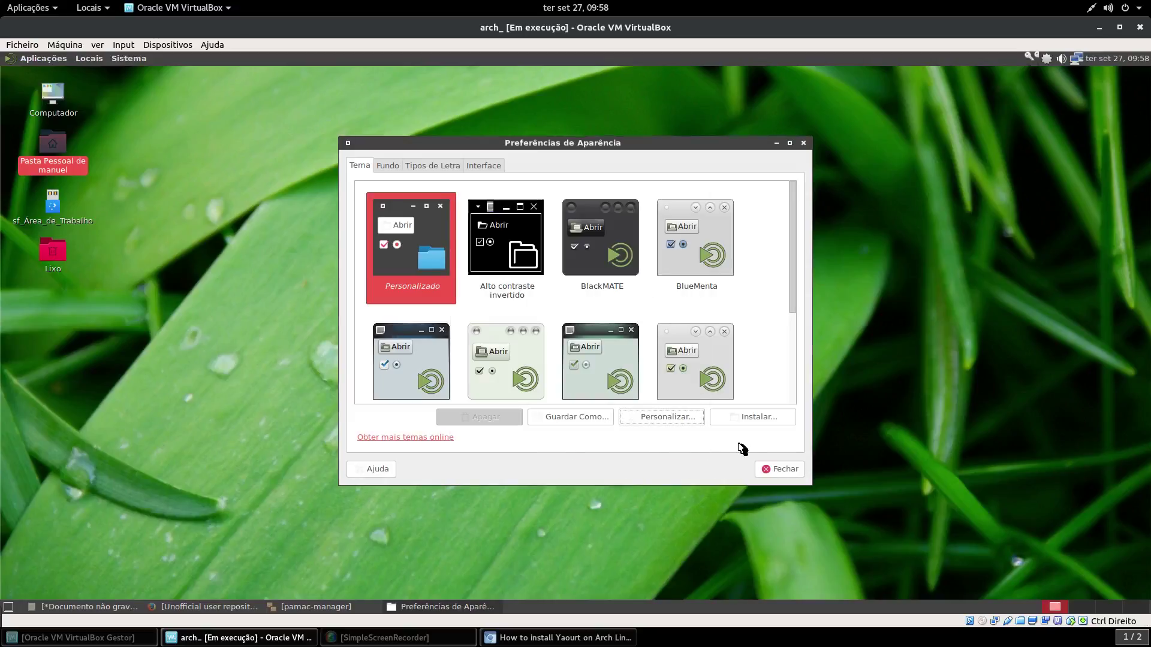
Try the MATE and redglass pointers, reselect whiteglass and close the appearance preferences.
click(670, 418)
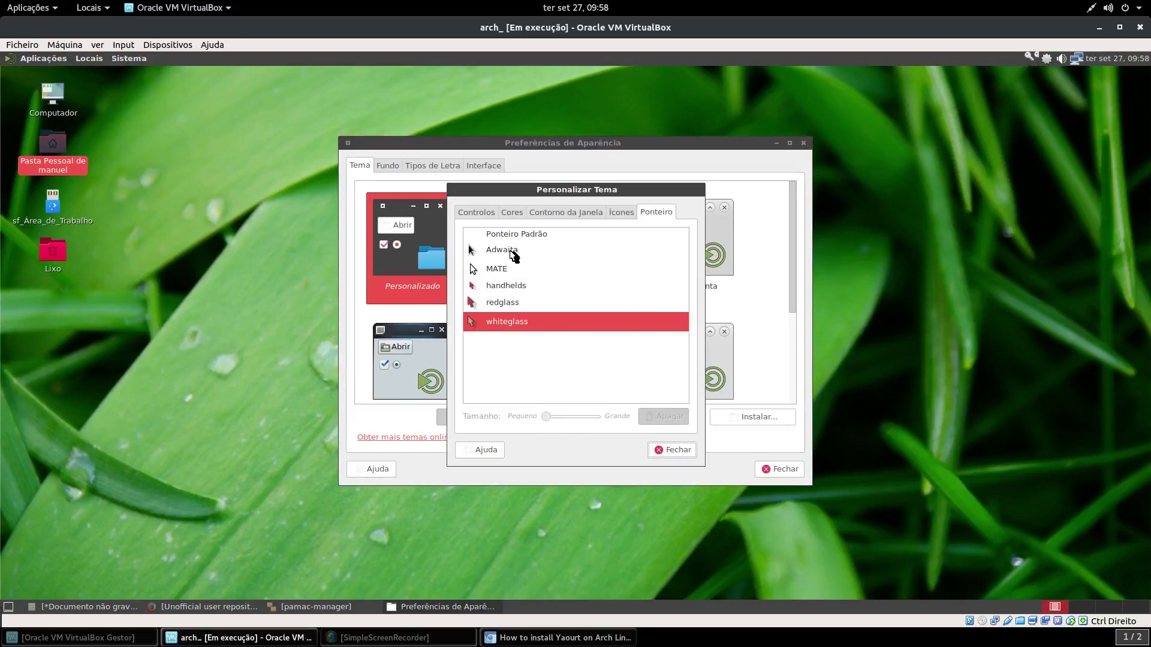
click(491, 276)
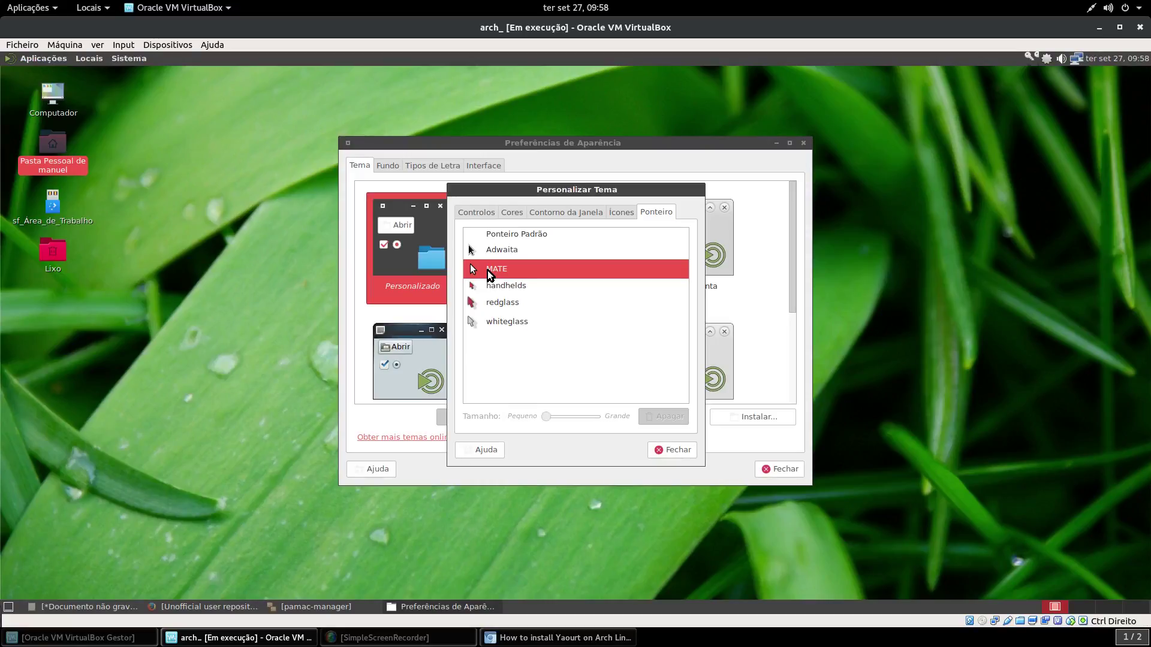
click(497, 304)
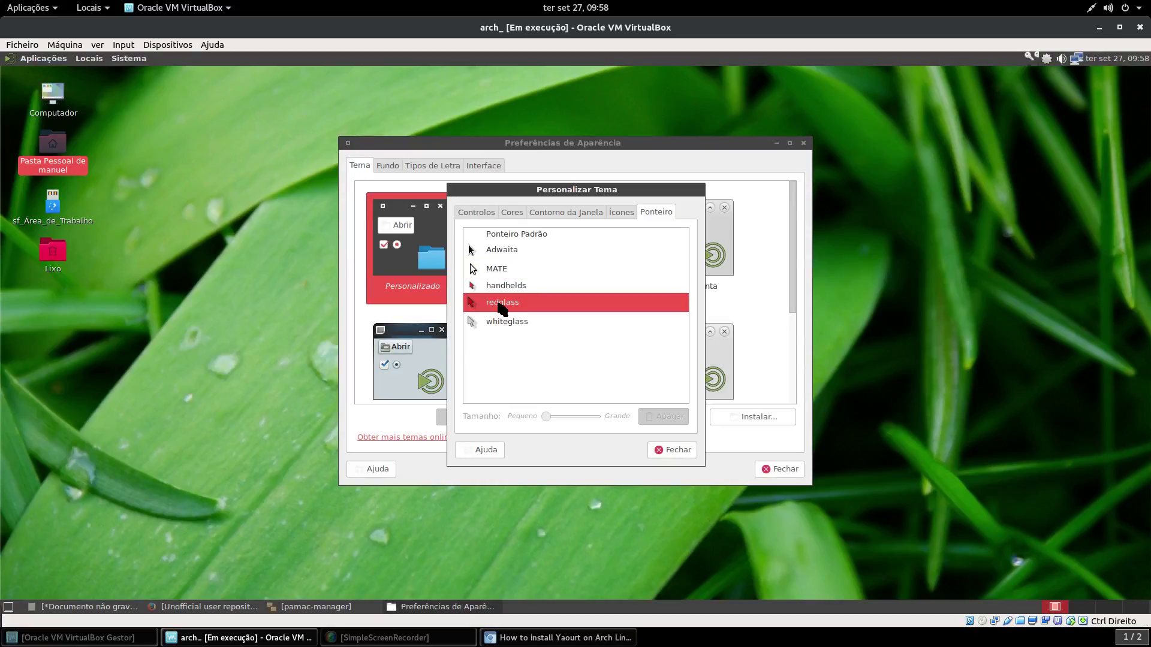
click(493, 322)
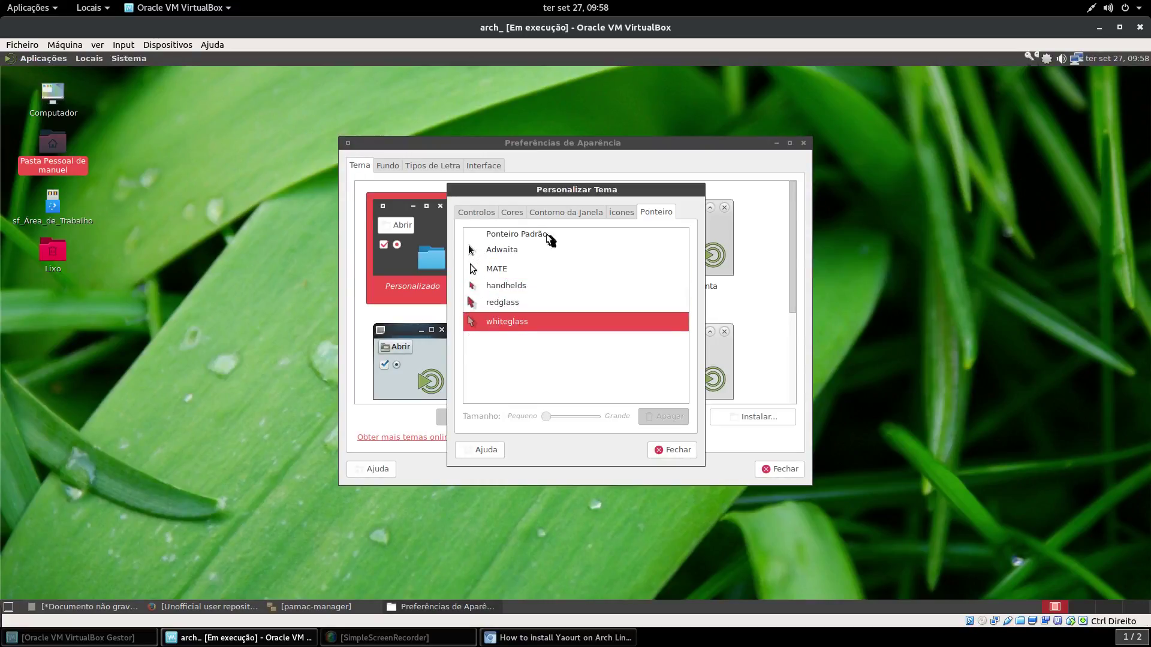
click(678, 452)
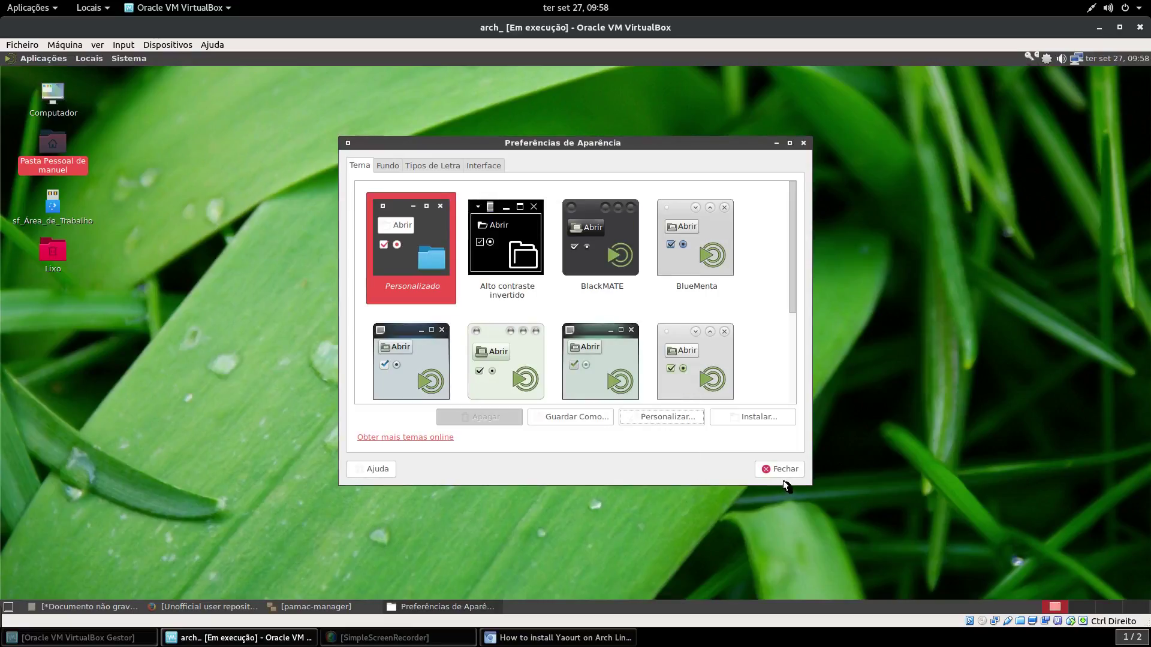
click(774, 468)
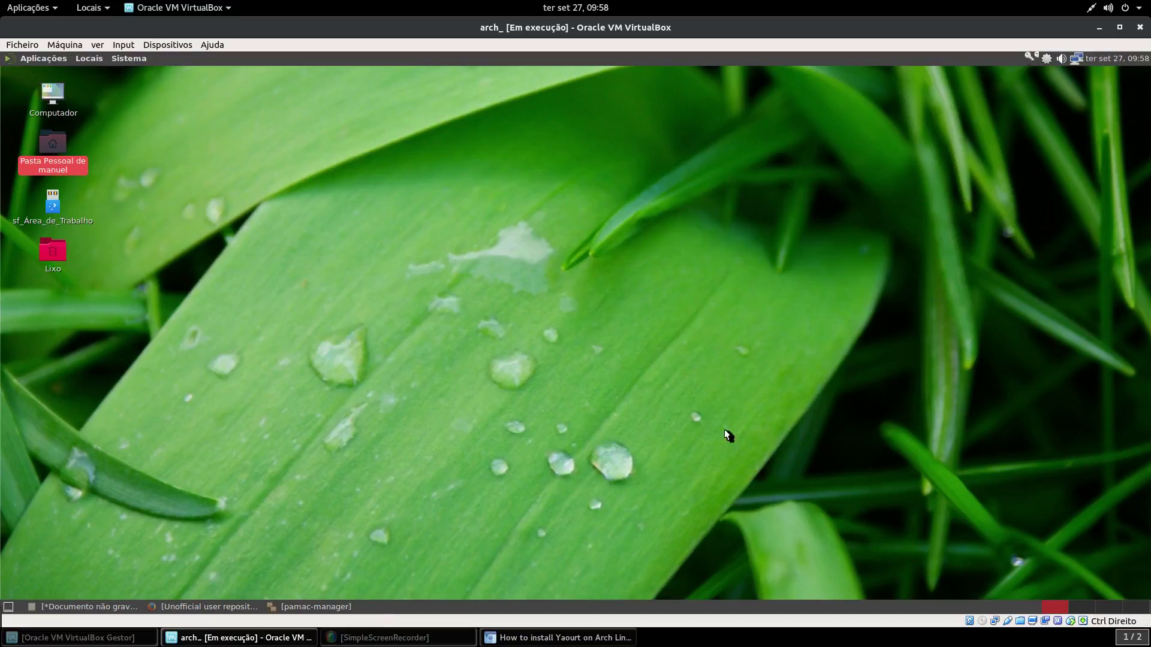
click(34, 60)
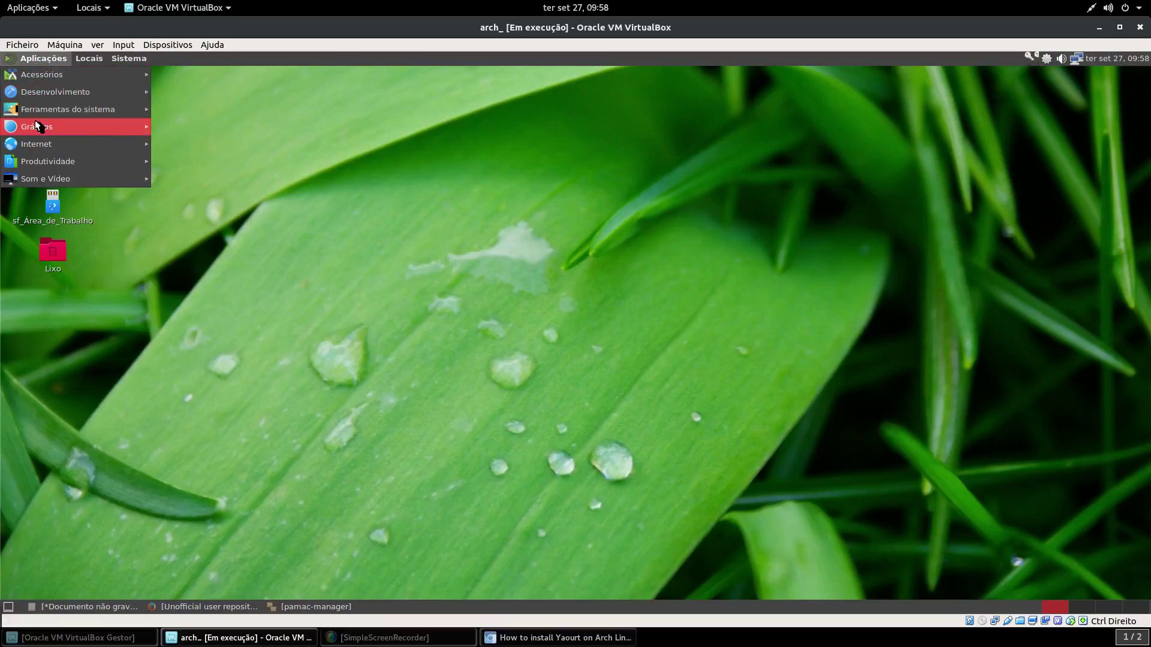
mouse_move(89, 58)
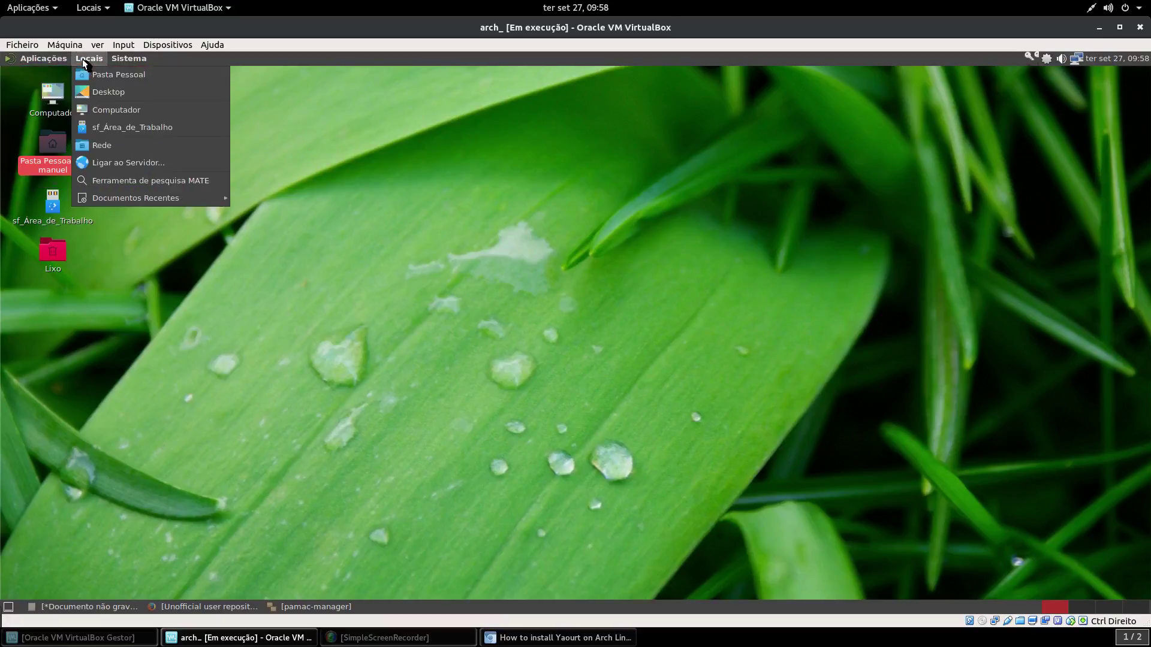
mouse_move(129, 58)
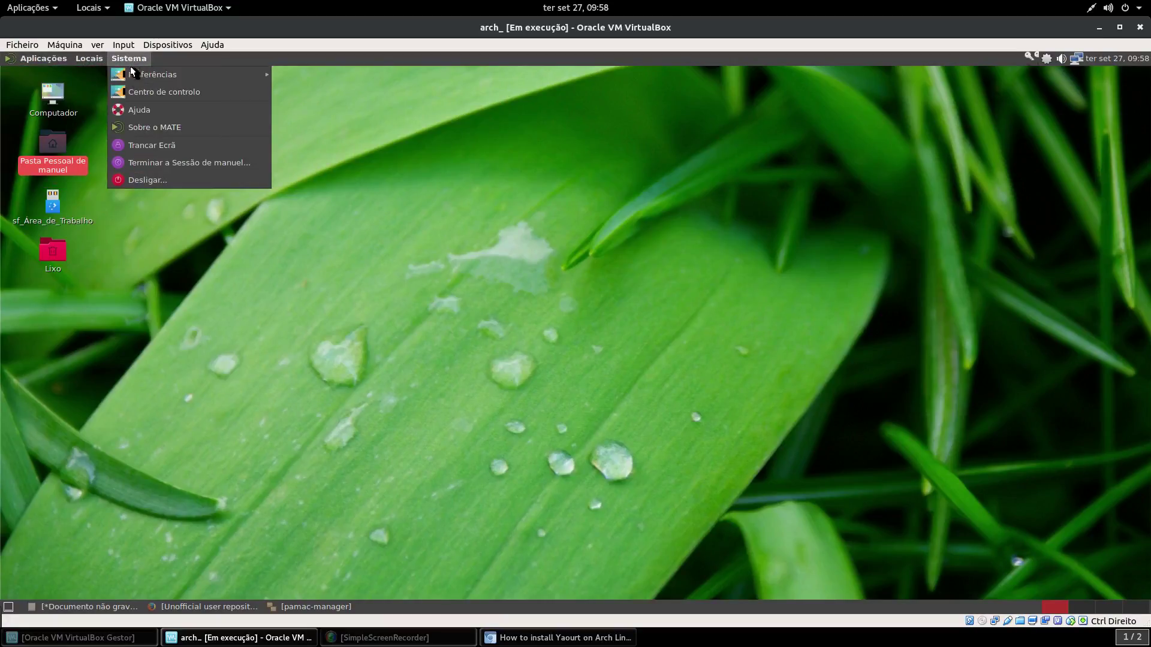
click(400, 277)
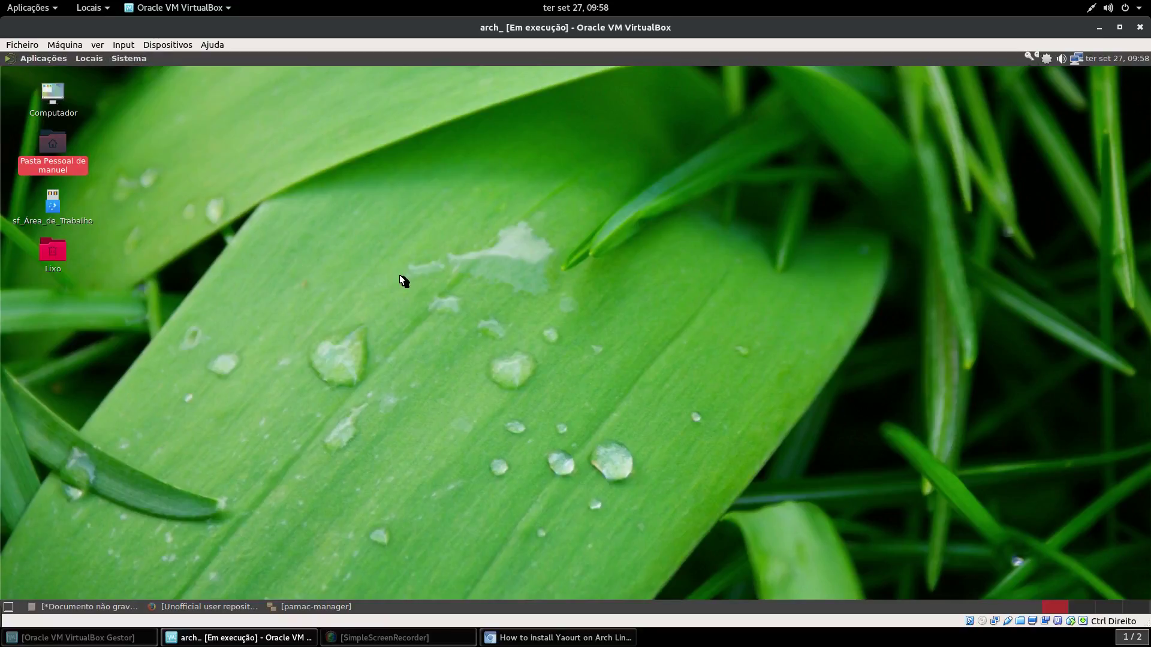
Bring back the package manager and mark vertex-themes, numix-themes-darkblue and numix-frost-themes from the AUR theme results for installation.
click(300, 608)
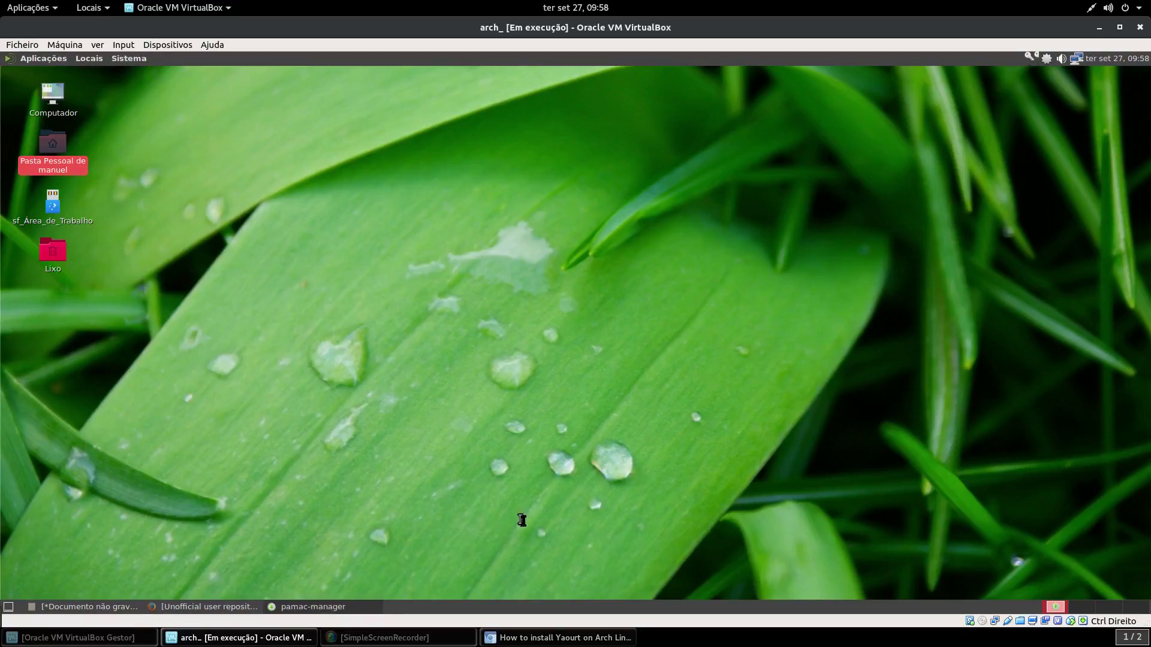
click(215, 84)
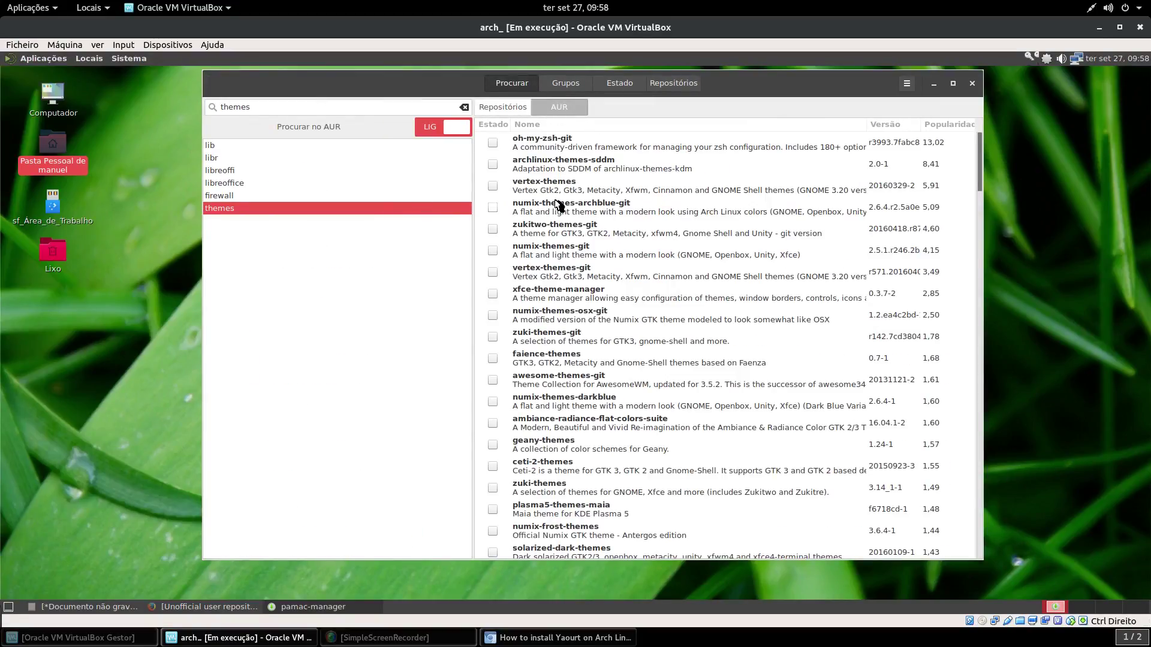
click(493, 185)
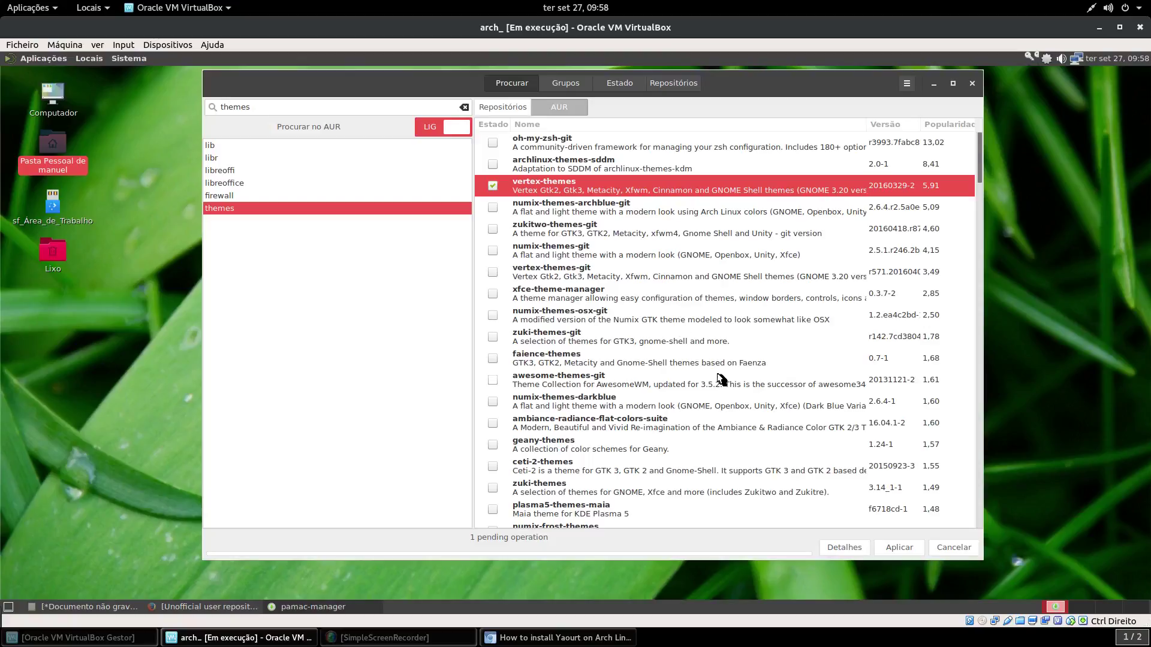
click(493, 402)
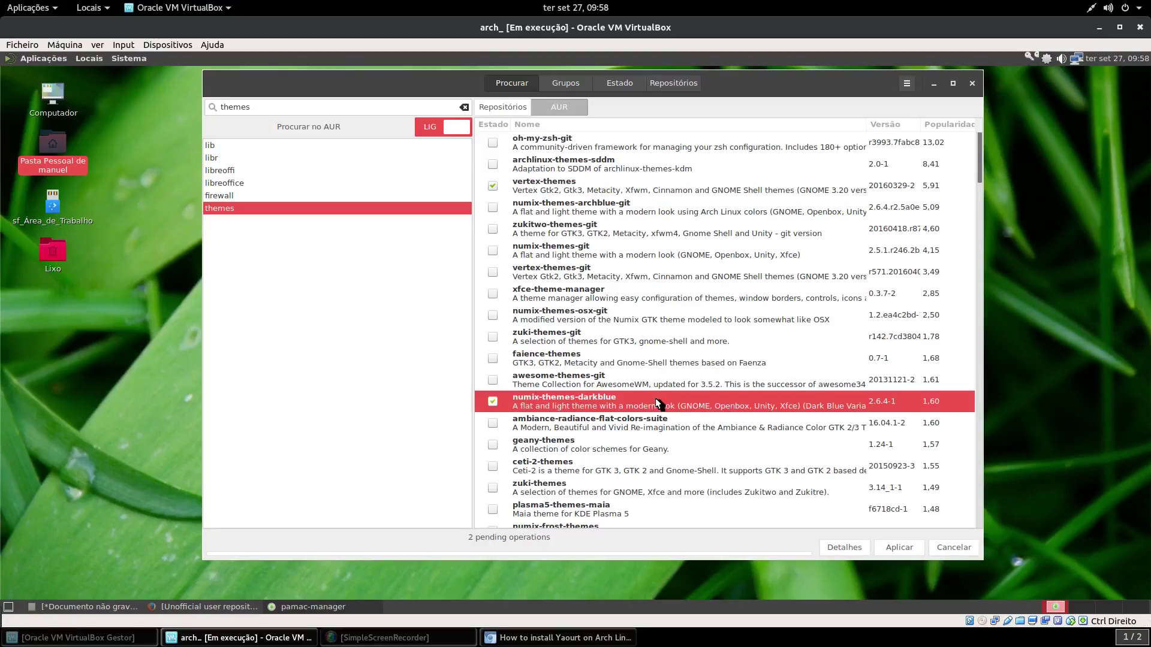
scroll(724, 406, down, 5)
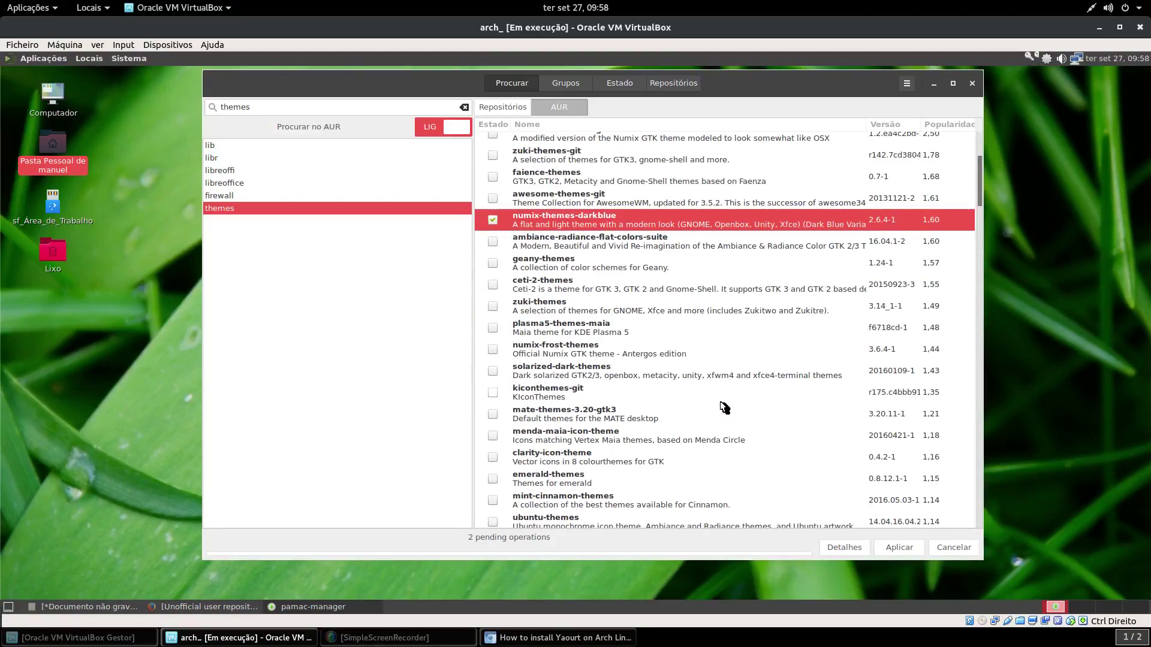
click(493, 350)
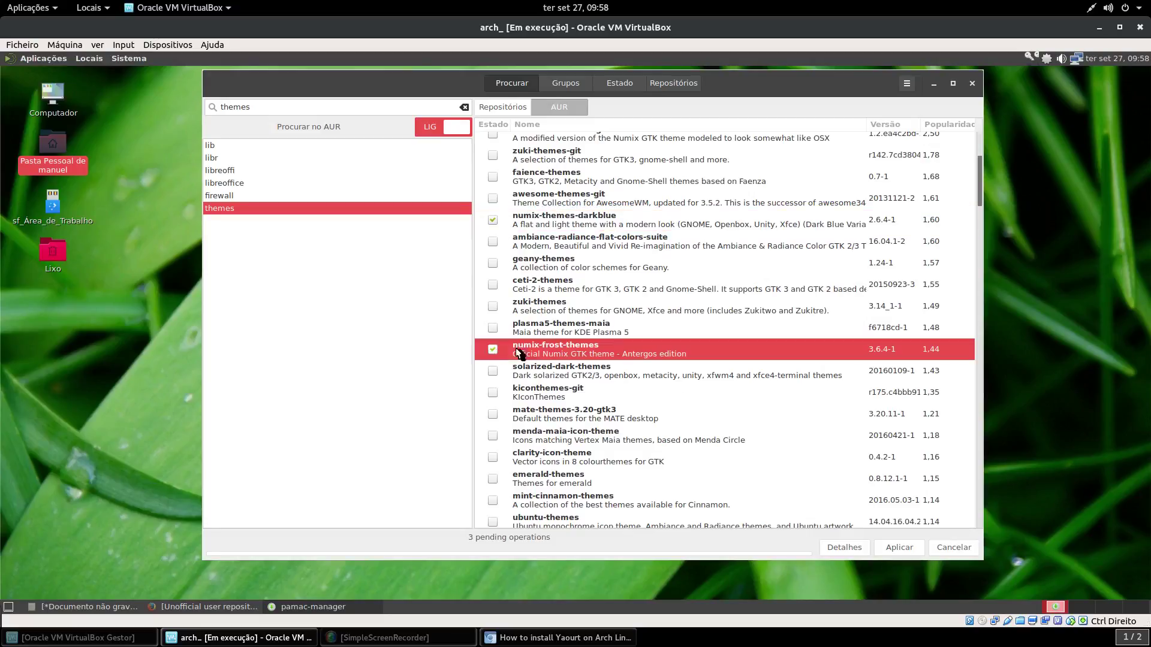
Mark ubuntu-themes for installation and browse the rest of the AUR theme packages.
scroll(727, 410, down, 1)
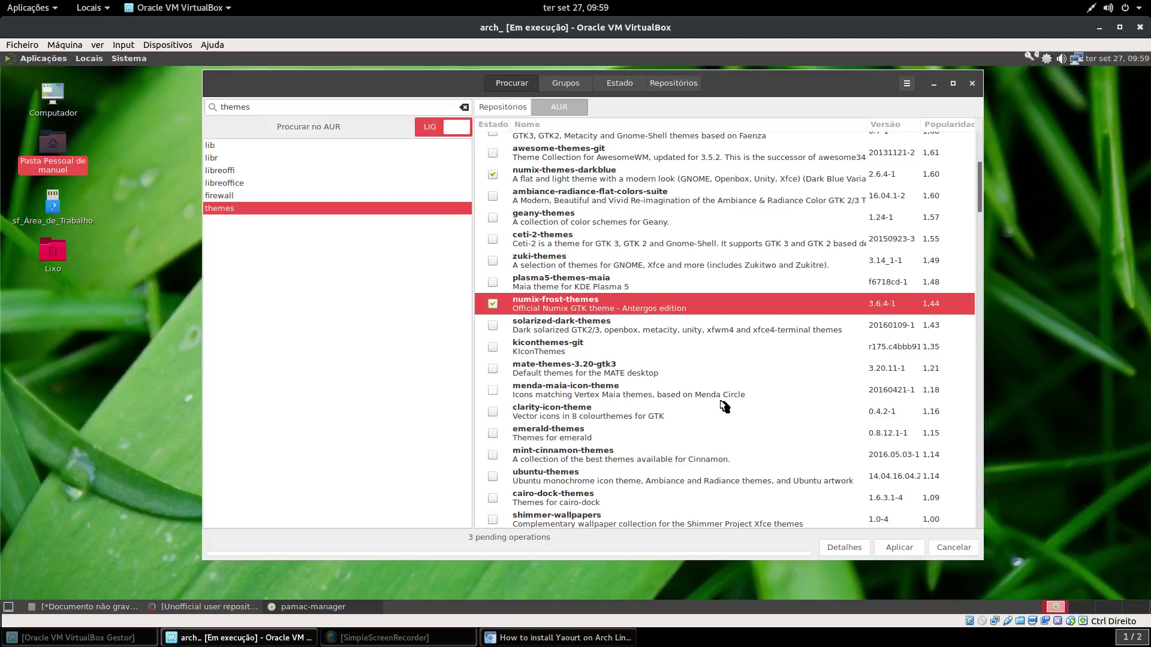
scroll(724, 406, down, 2)
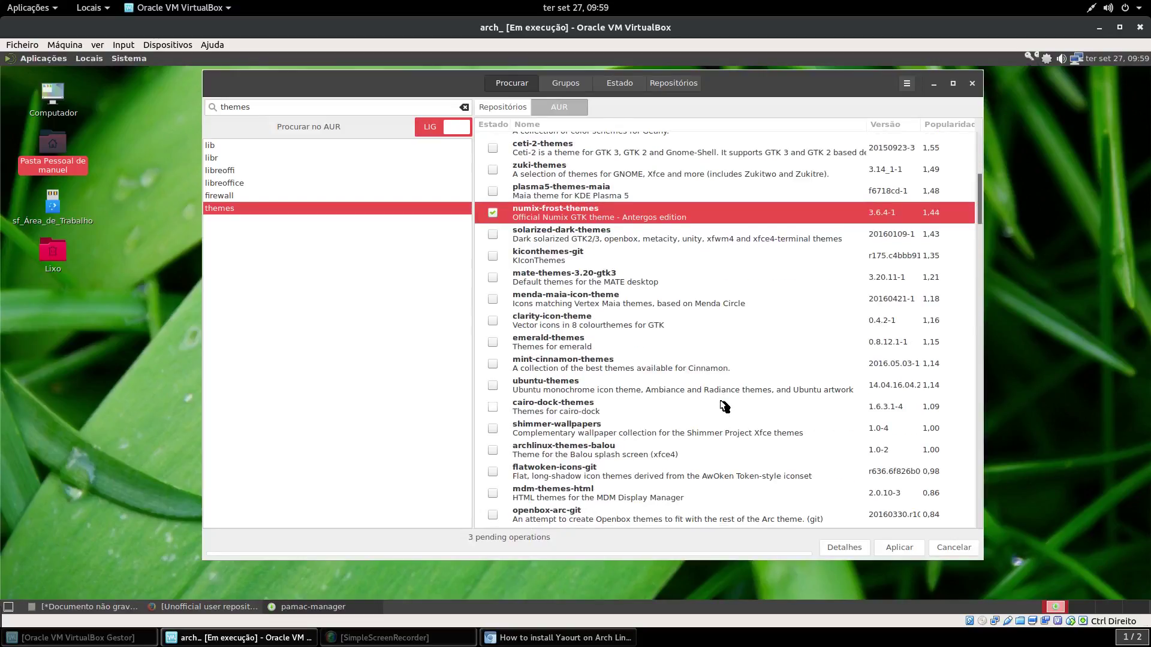
scroll(724, 406, down, 1)
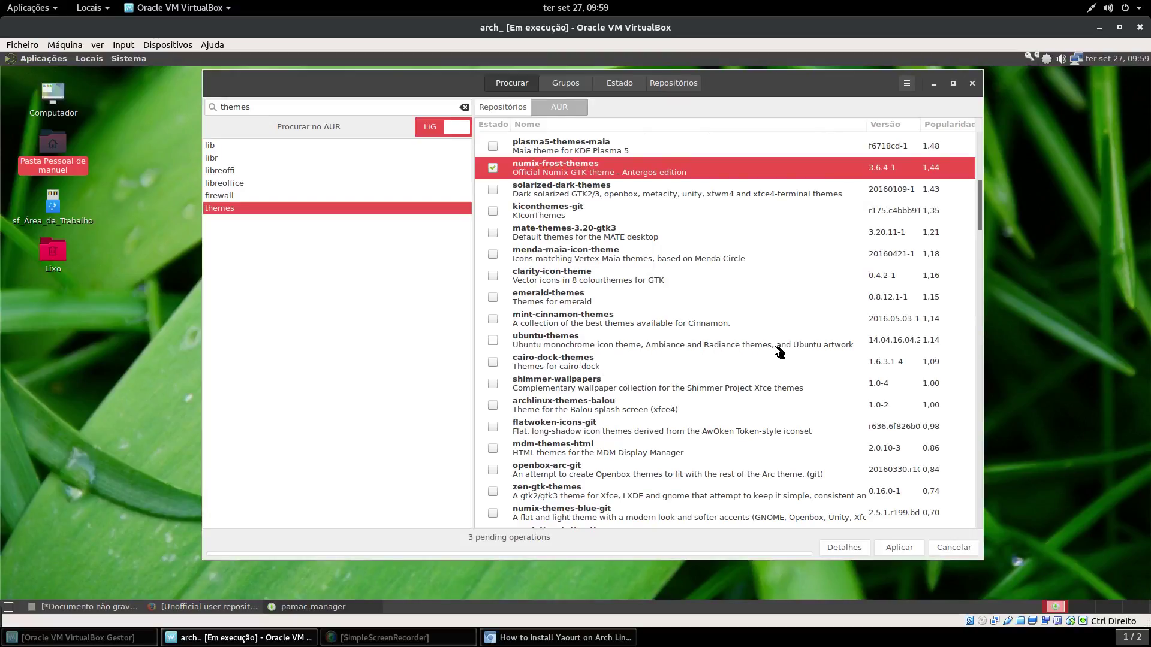
click(493, 341)
scroll(703, 390, down, 1)
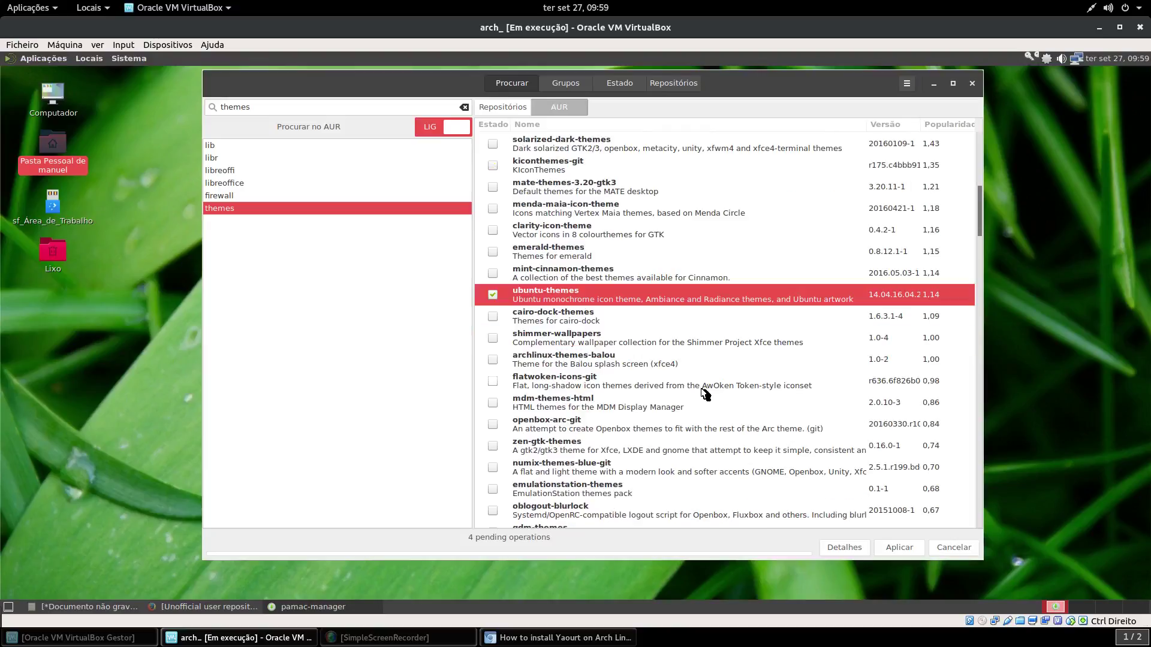
scroll(705, 393, down, 3)
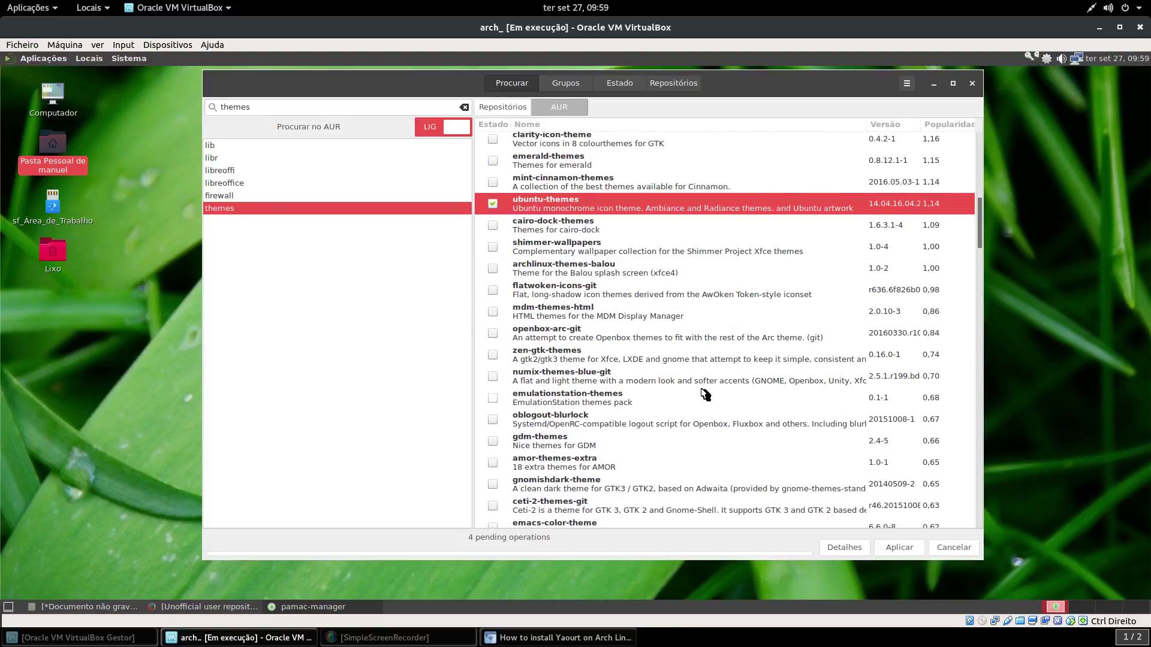
scroll(705, 394, down, 4)
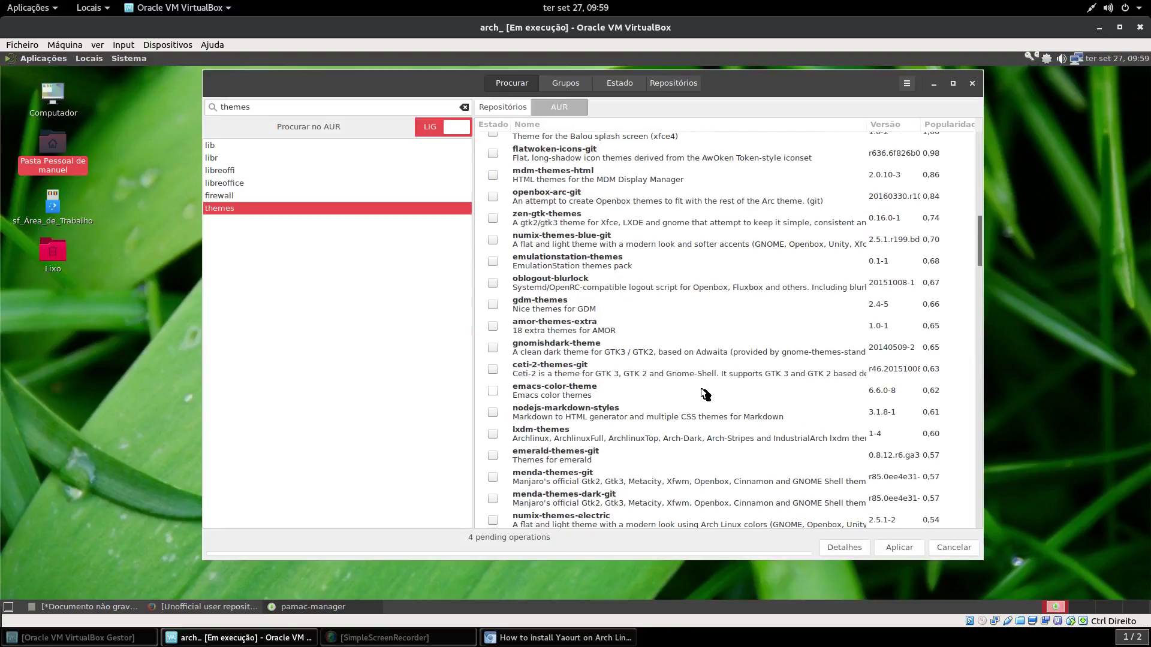
scroll(705, 394, down, 3)
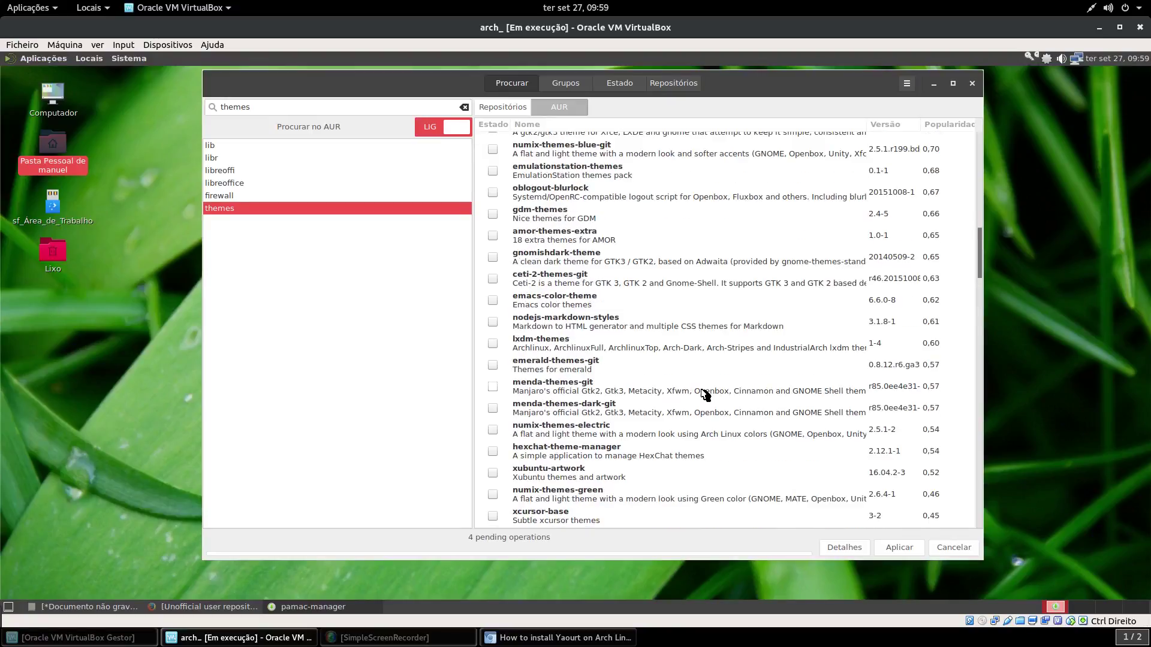
scroll(705, 394, down, 2)
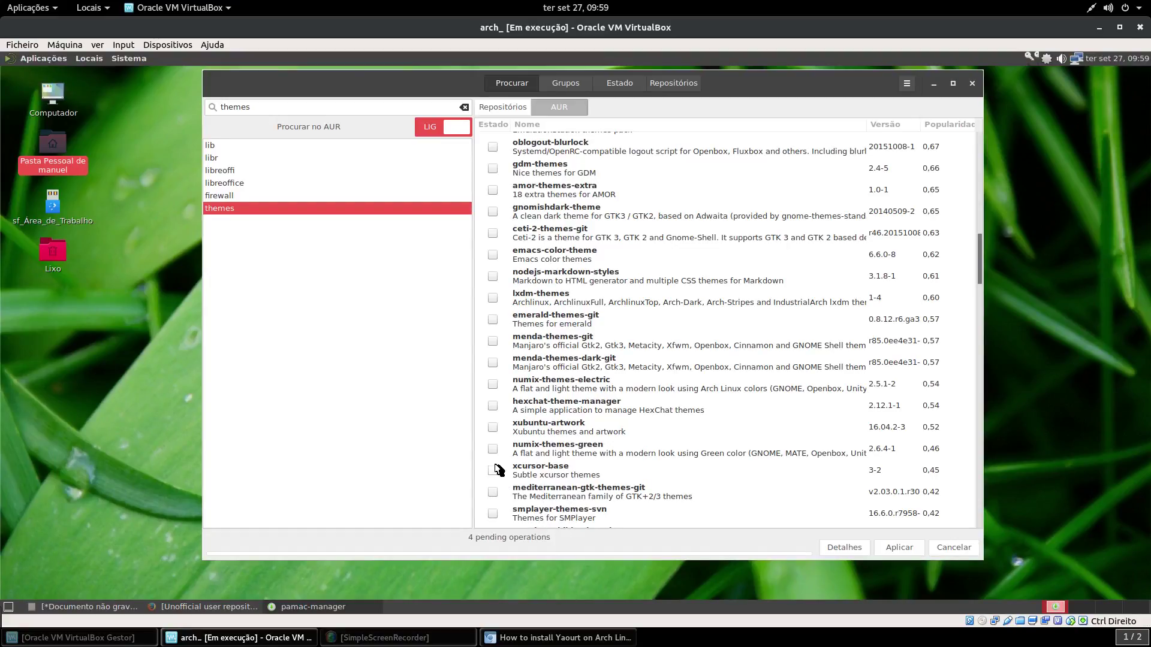
Search for xcursors in both the AUR and the official repositories.
double_click(235, 107)
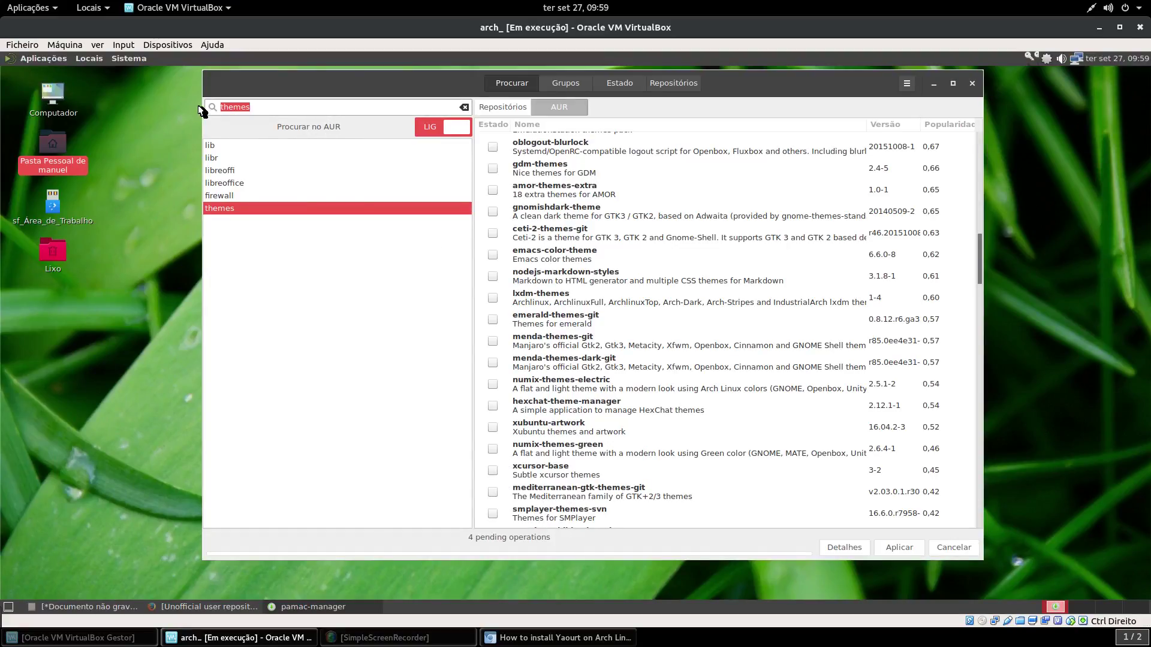
text(x)
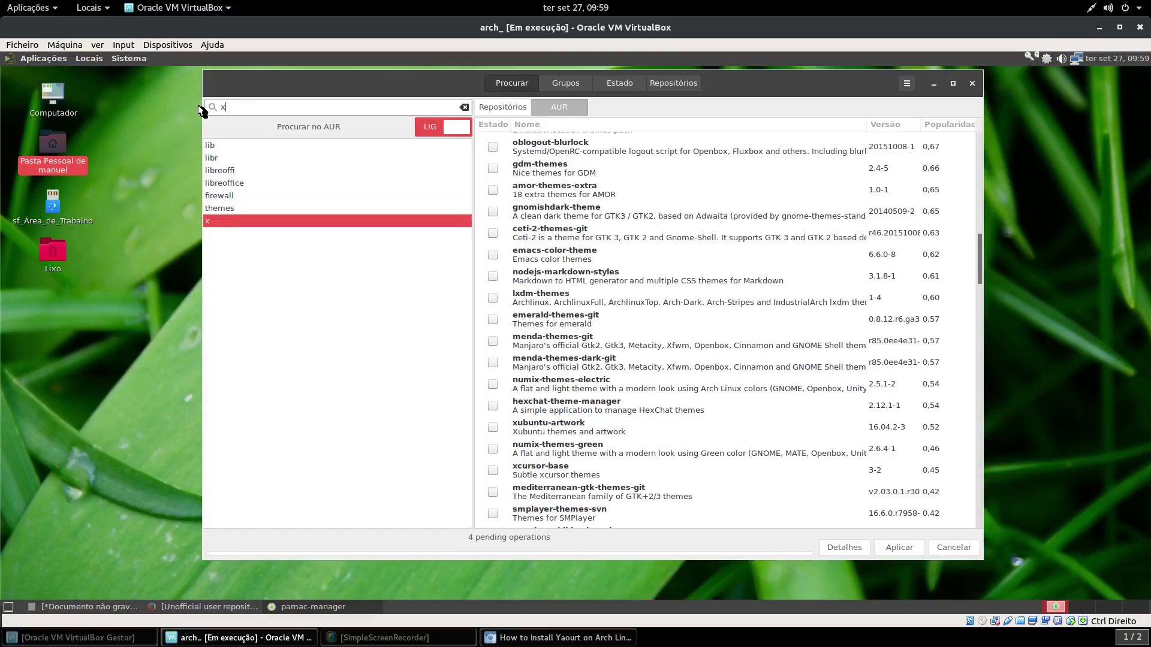
text(curs)
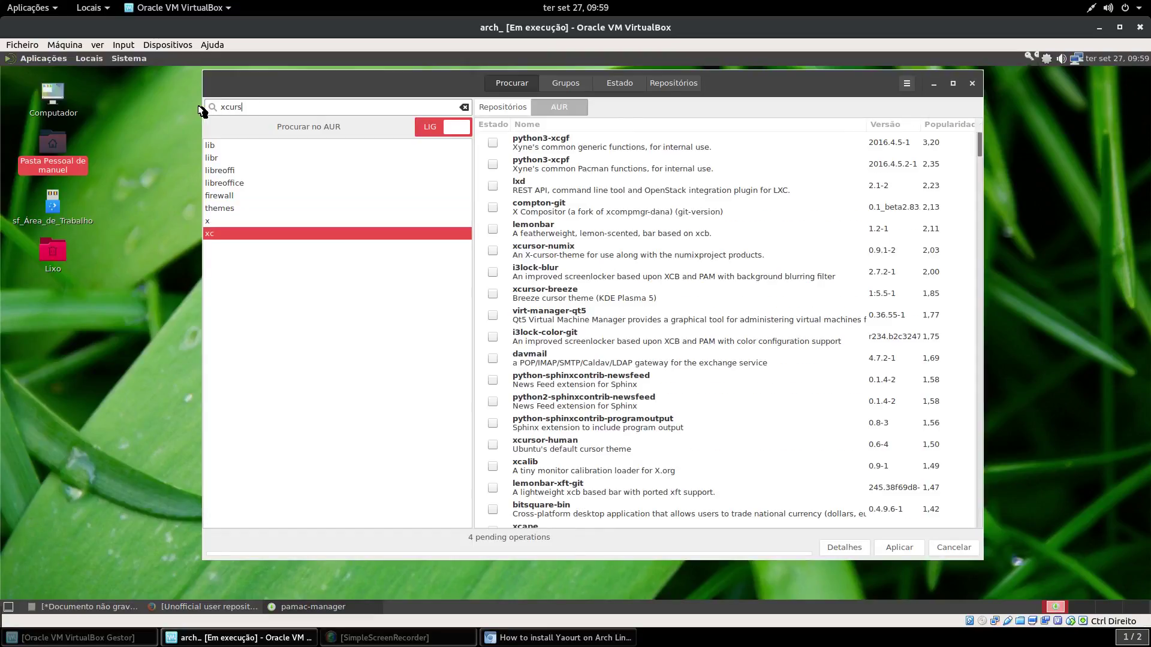
text(ors)
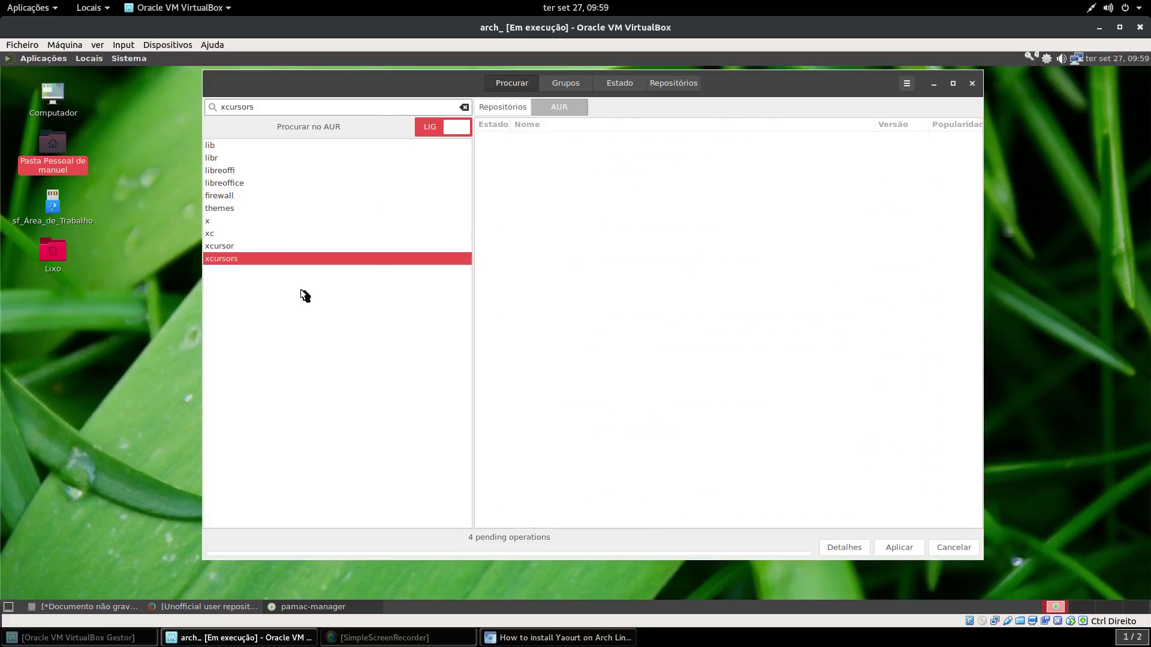
click(506, 108)
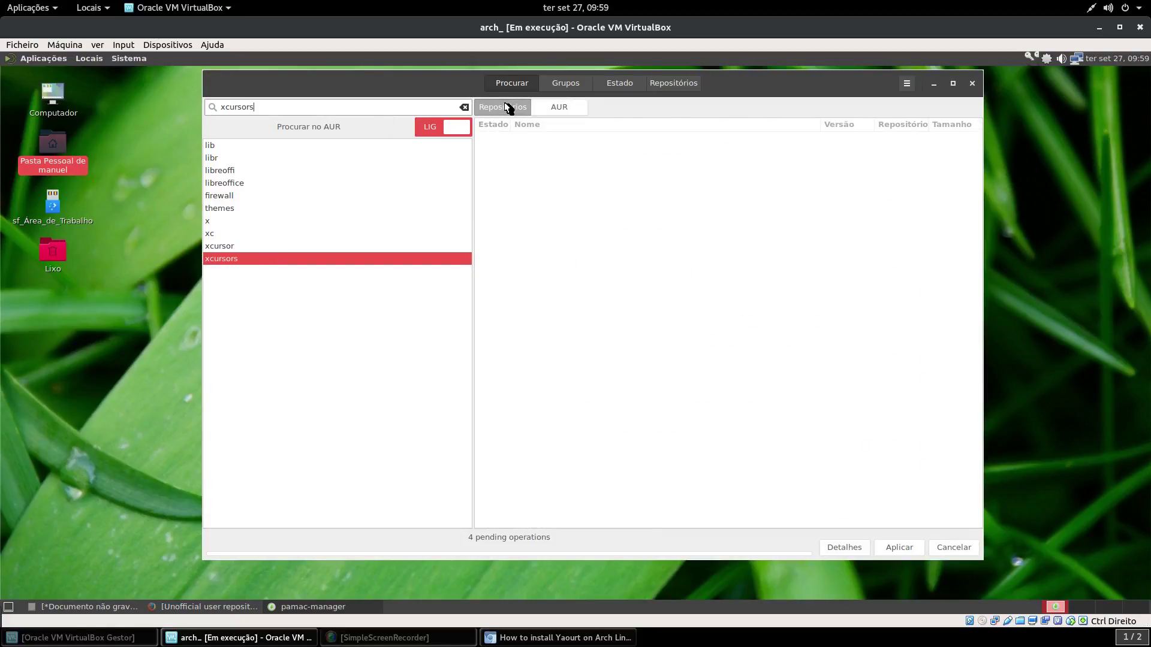
click(555, 108)
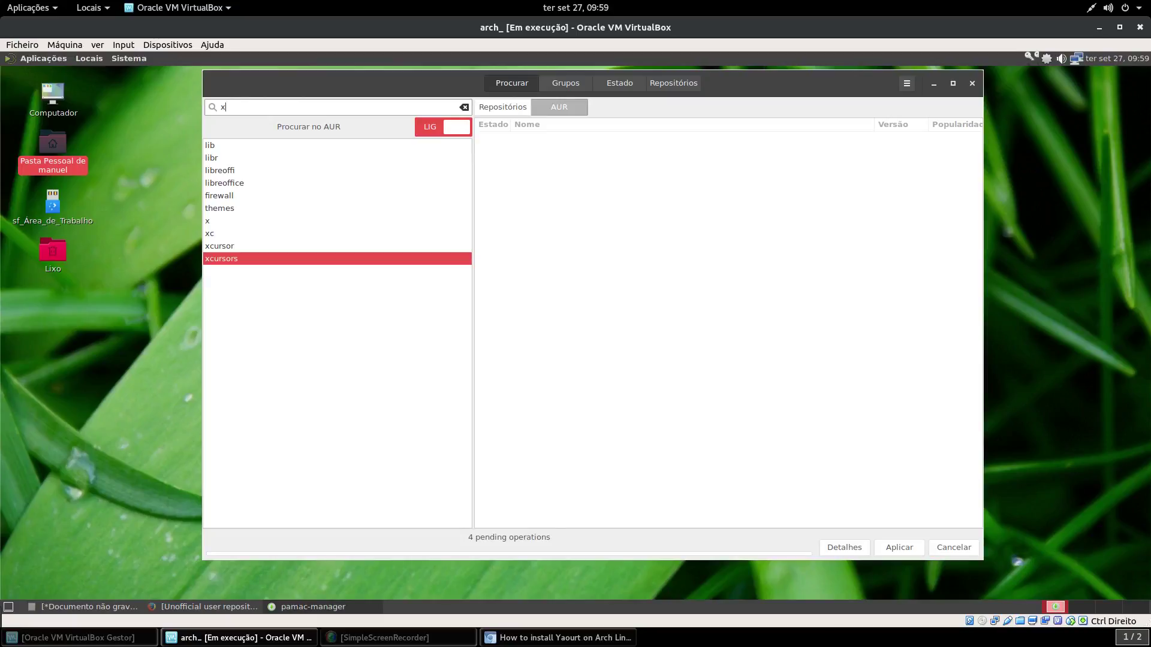
Search the AUR for xcur and mark xcursor-numix and xcursor-breeze for installation.
click(207, 220)
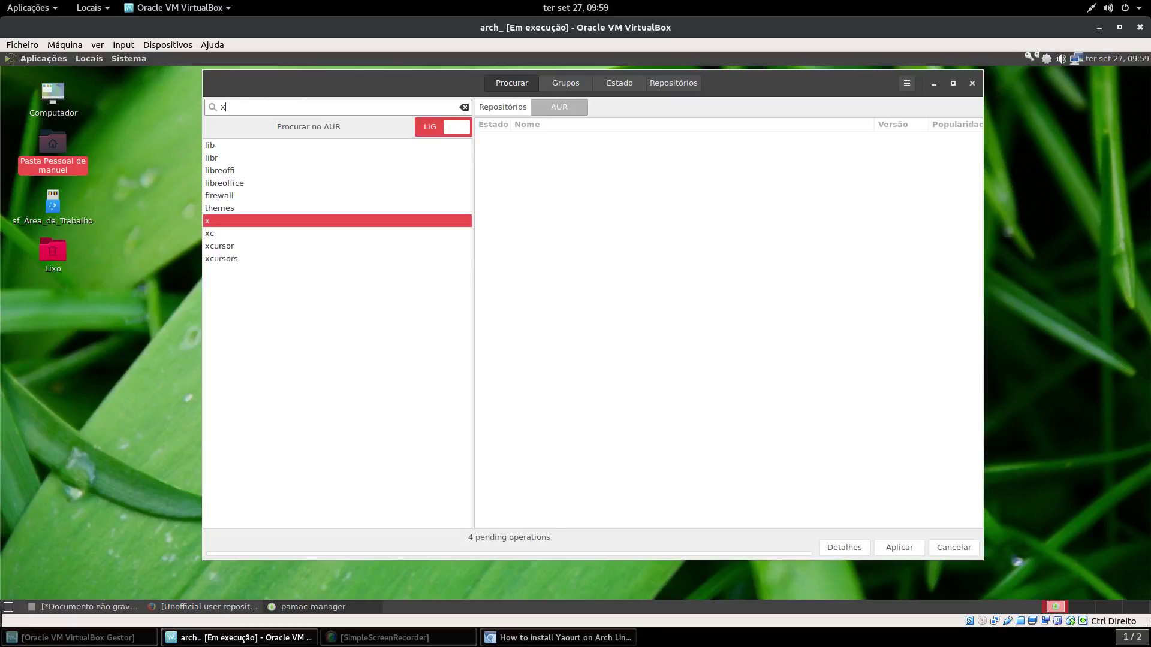
text(cu)
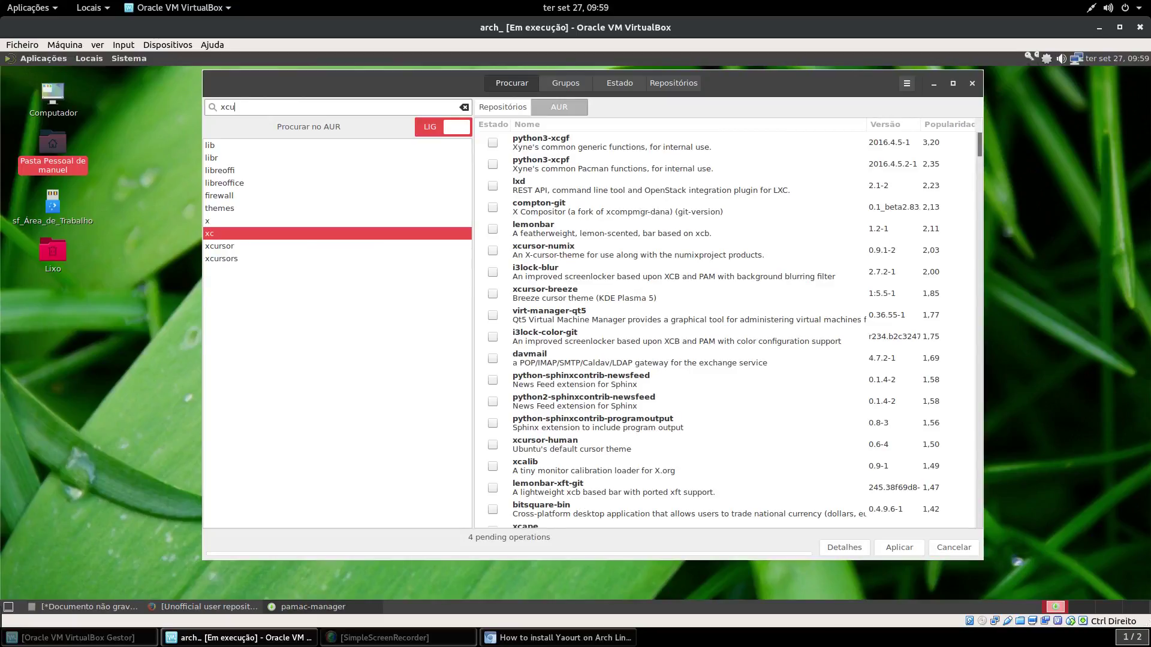
text(r)
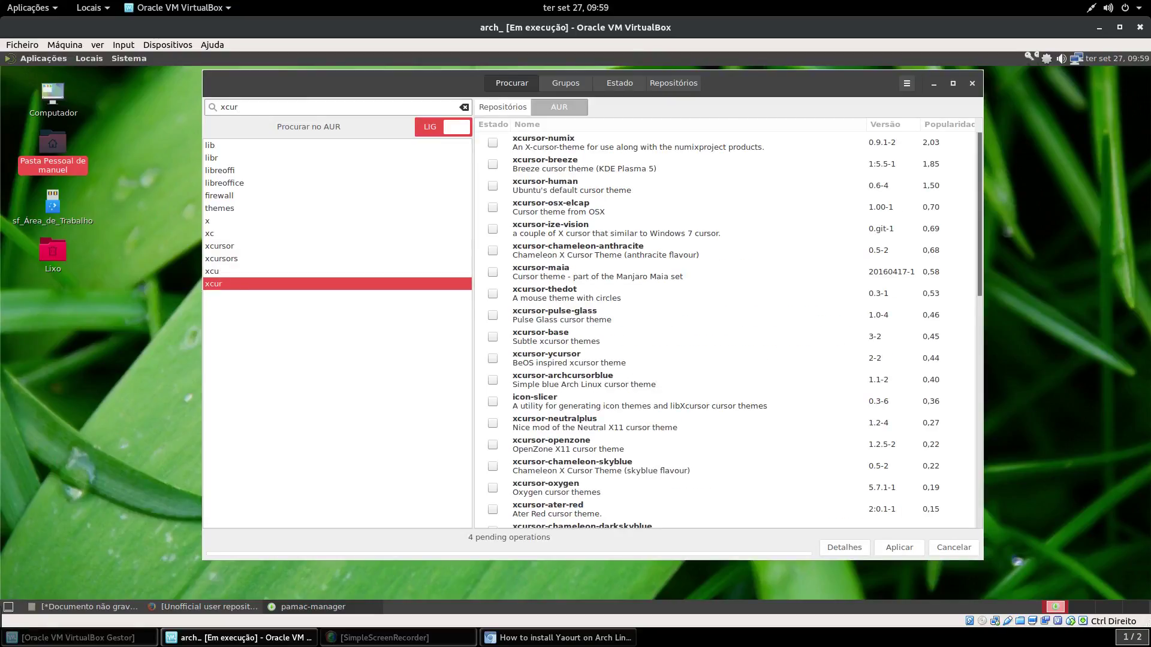
click(492, 143)
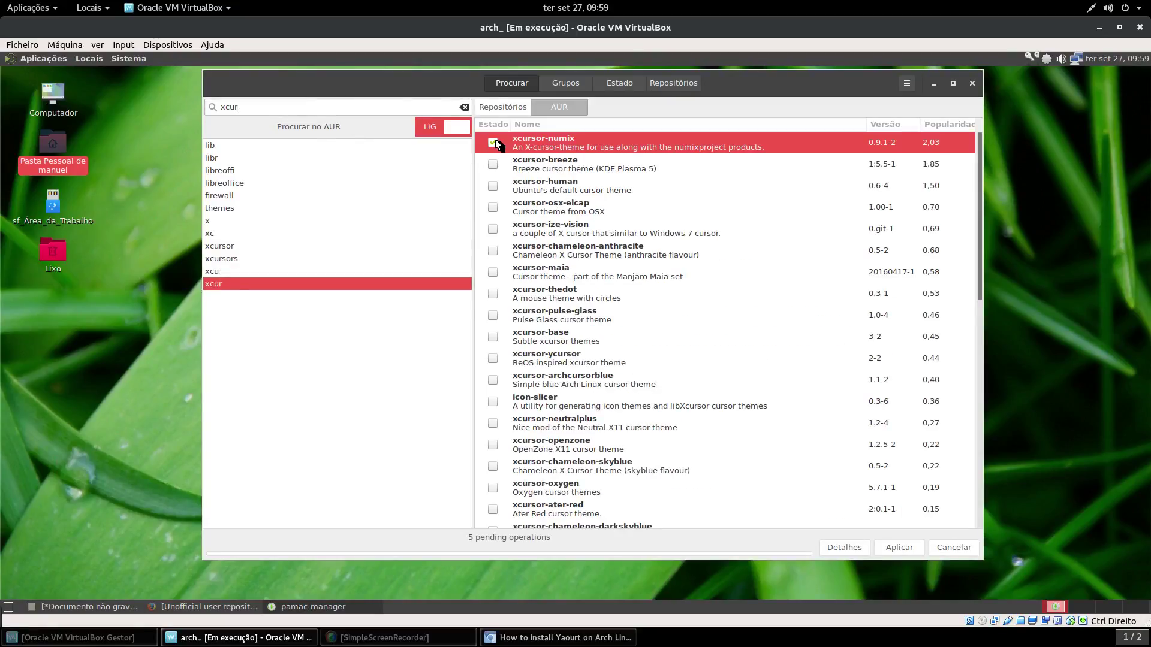
click(492, 164)
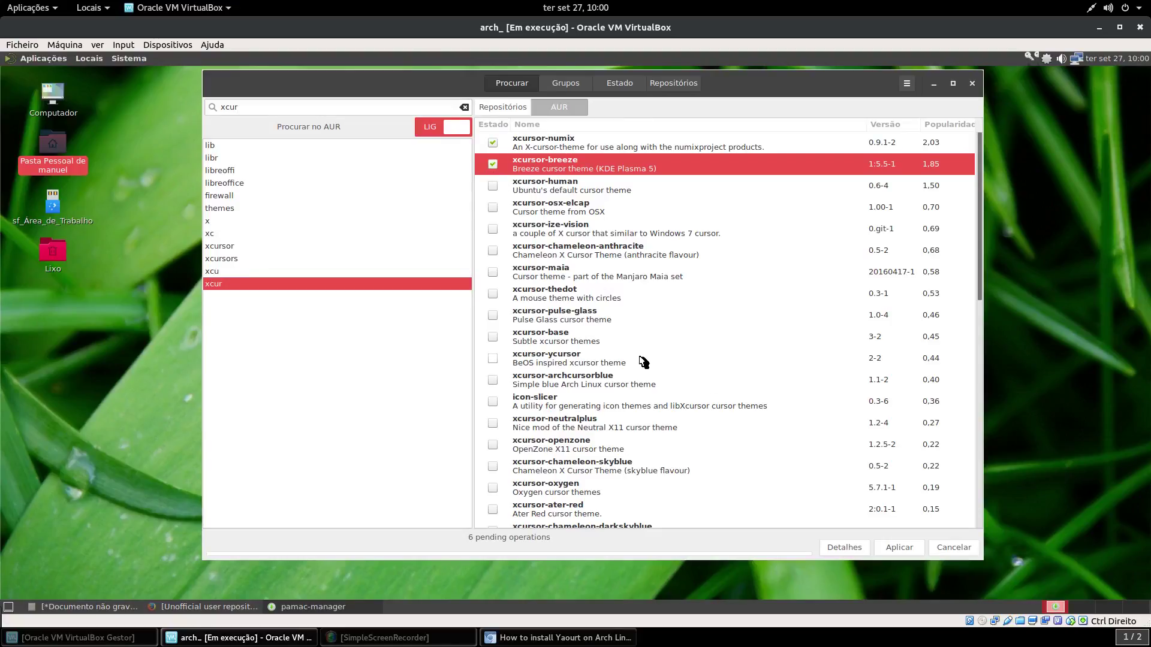
Examine the other cursor packages offered by the AUR and the official repositories.
scroll(644, 361, down, 5)
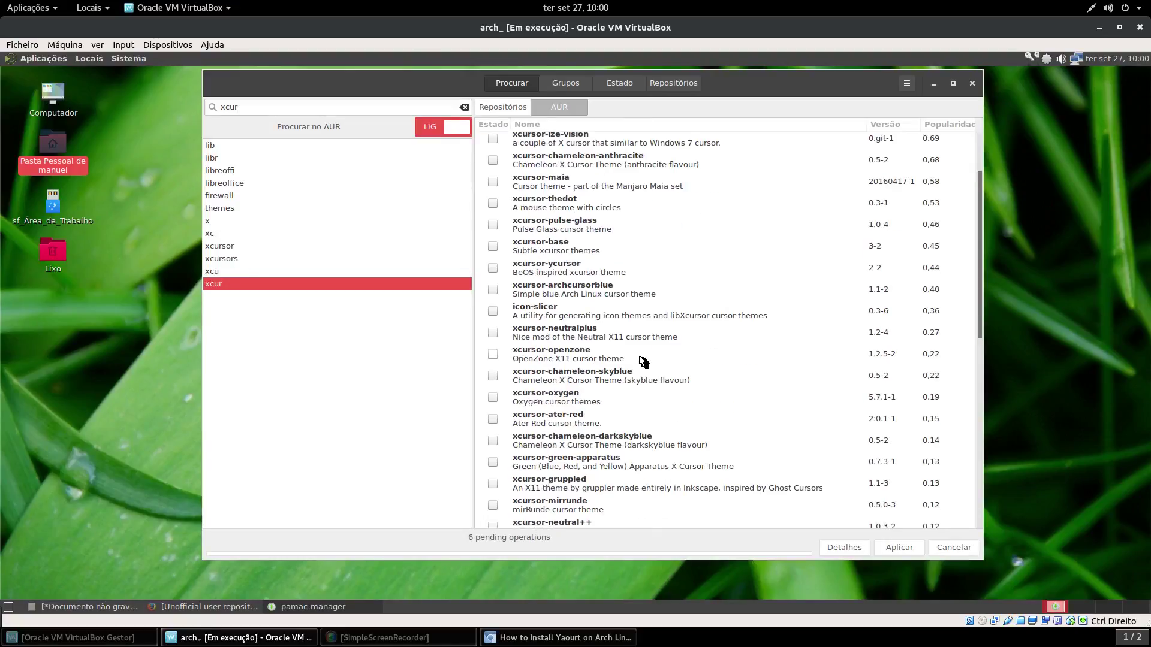
click(507, 112)
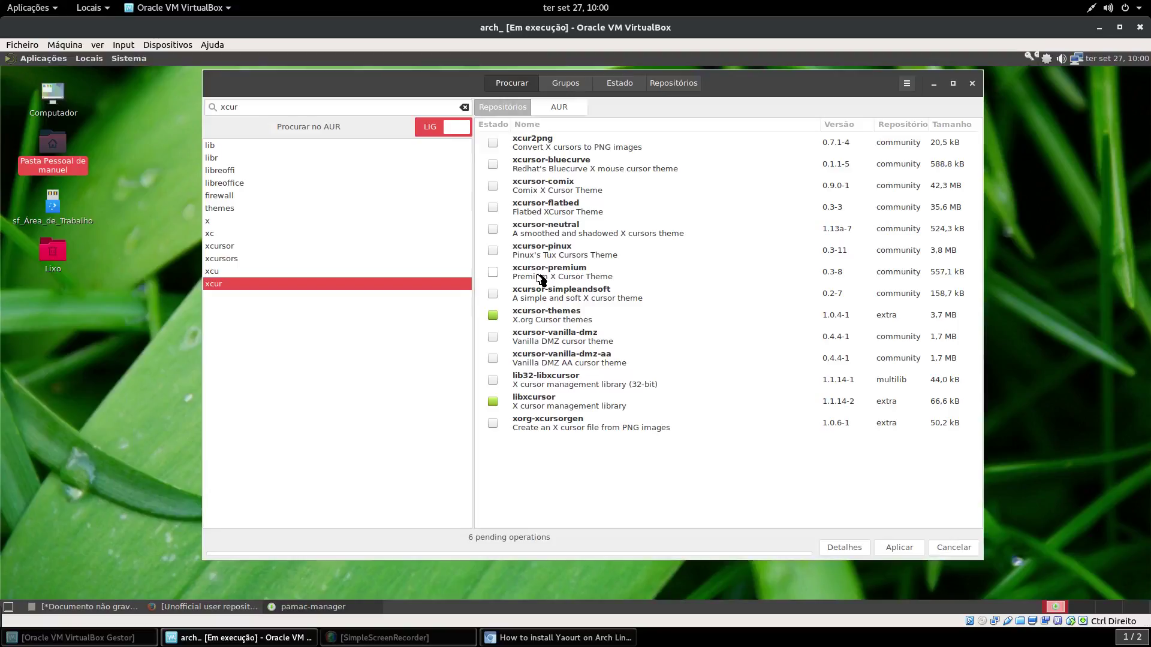
click(563, 108)
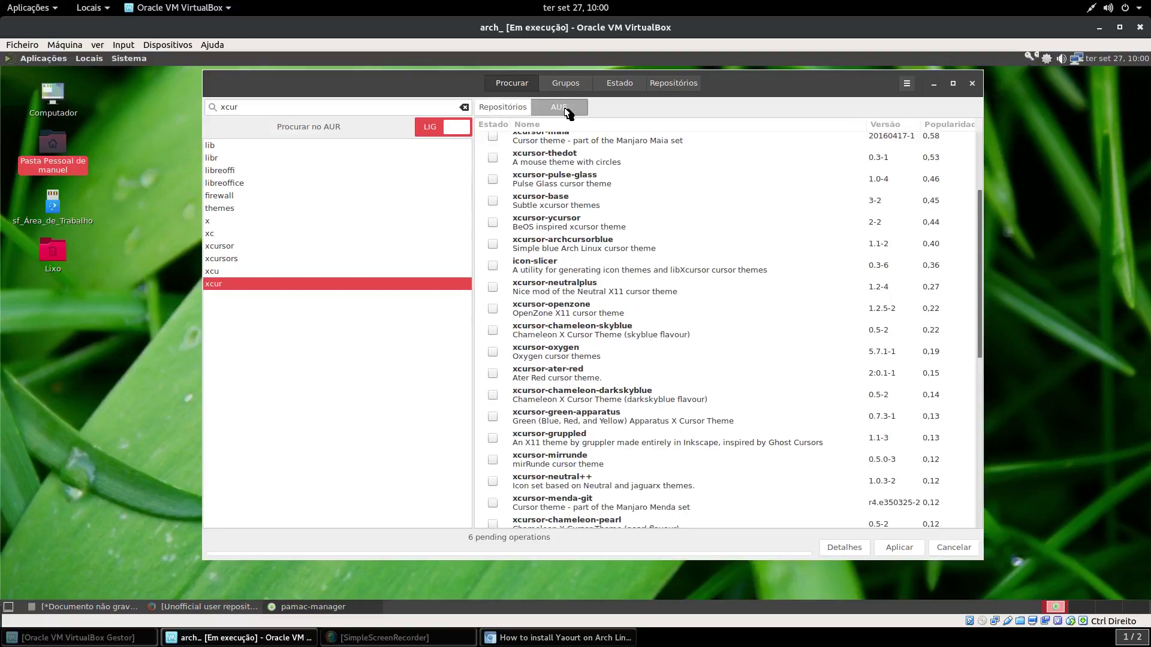
Apply and commit the installation of the marked theme and cursor packages, and shift the package manager window slightly.
click(904, 546)
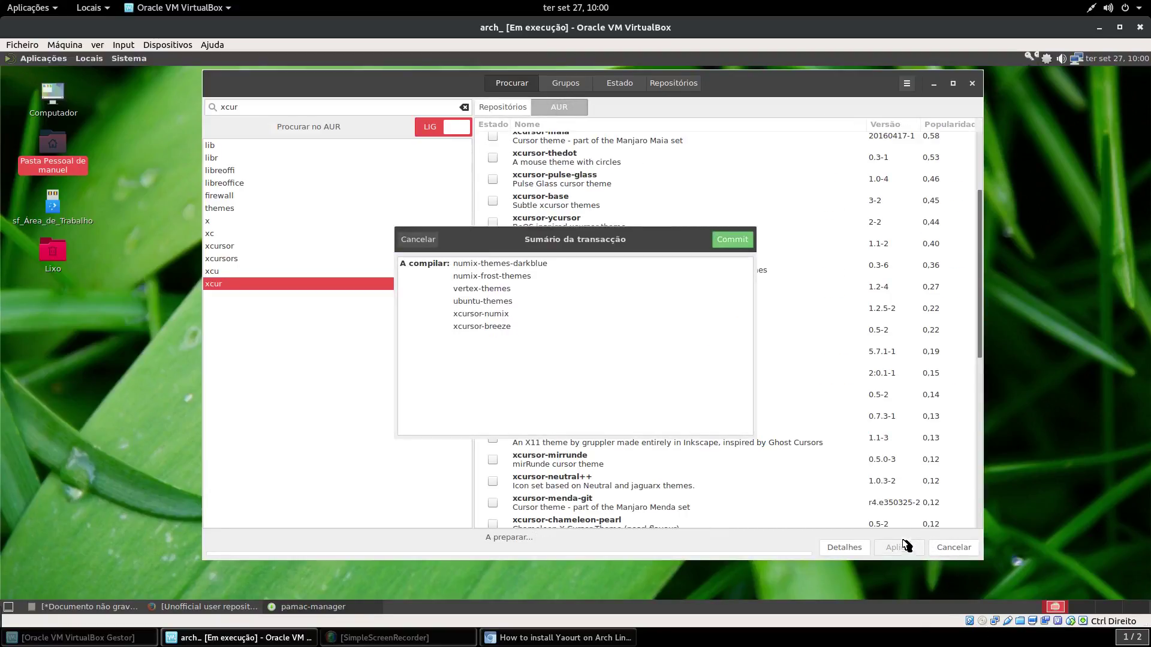
click(736, 240)
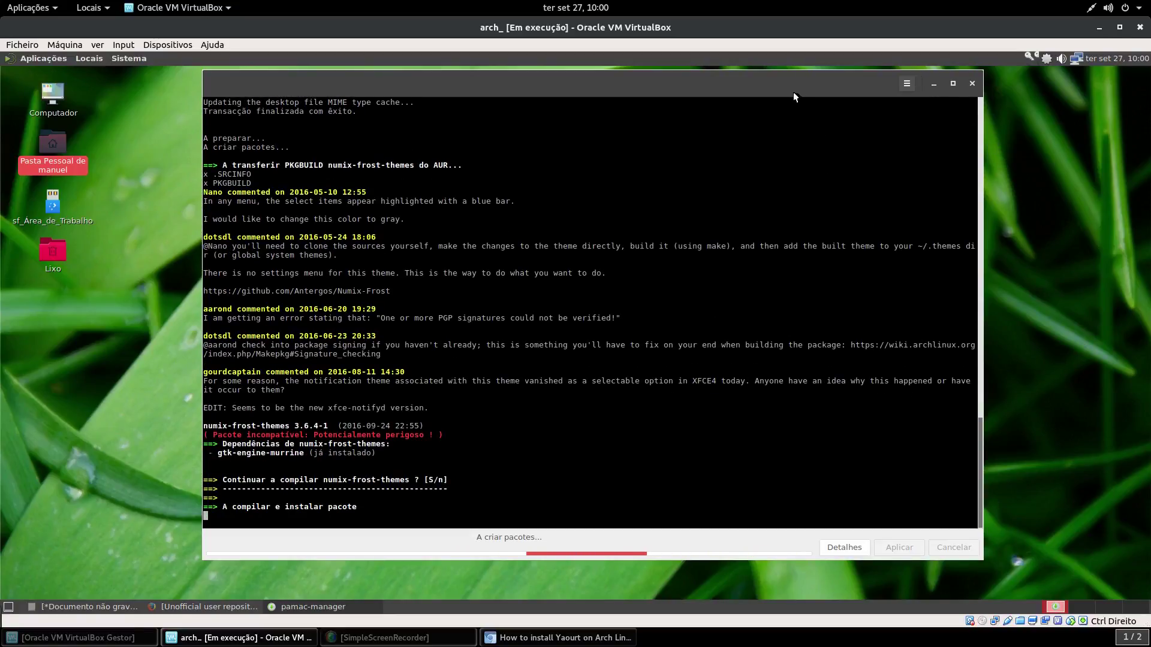
drag(794, 92, 781, 97)
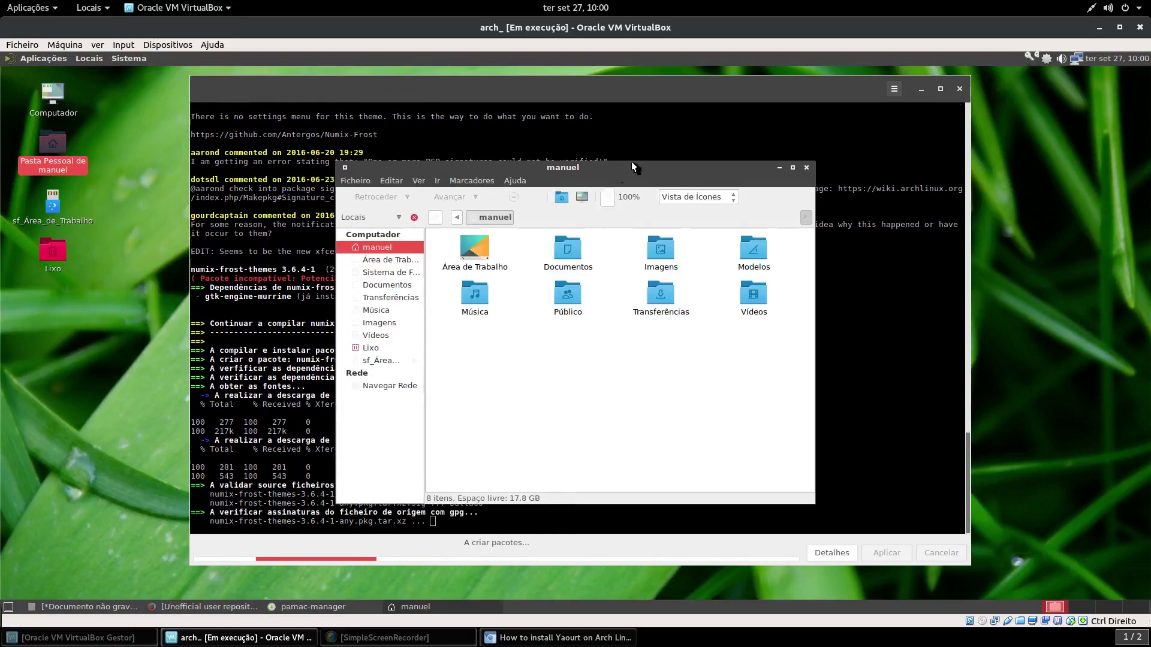
Close the home folder window, reposition the package manager, and return from the build log to the package list.
drag(635, 96, 644, 117)
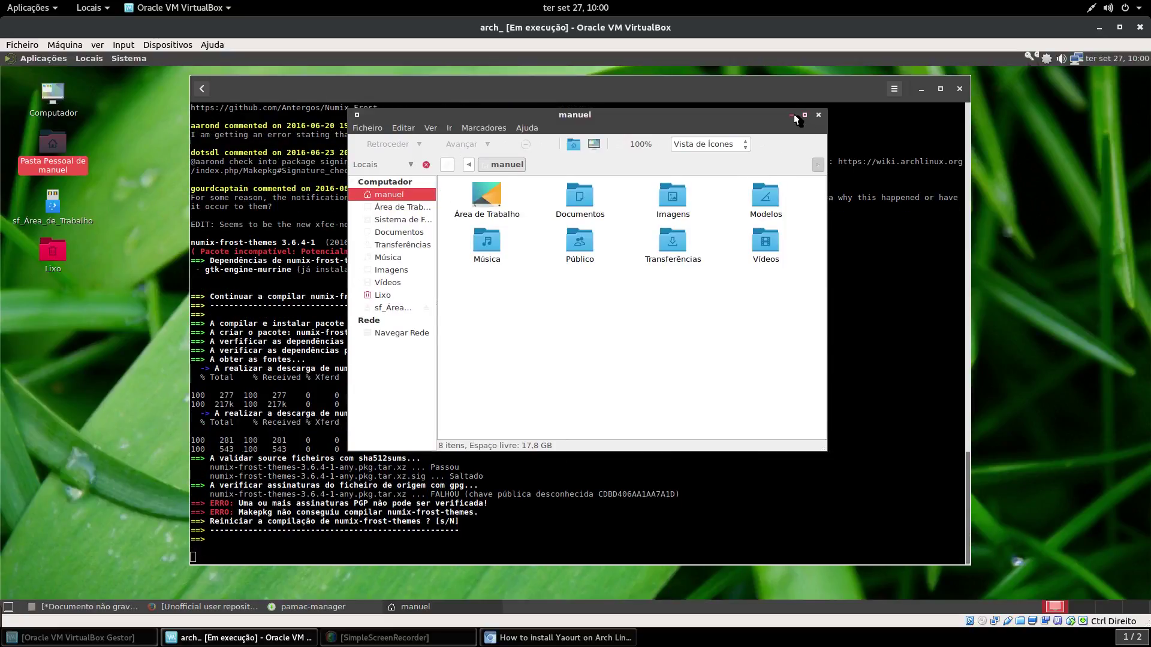
click(819, 114)
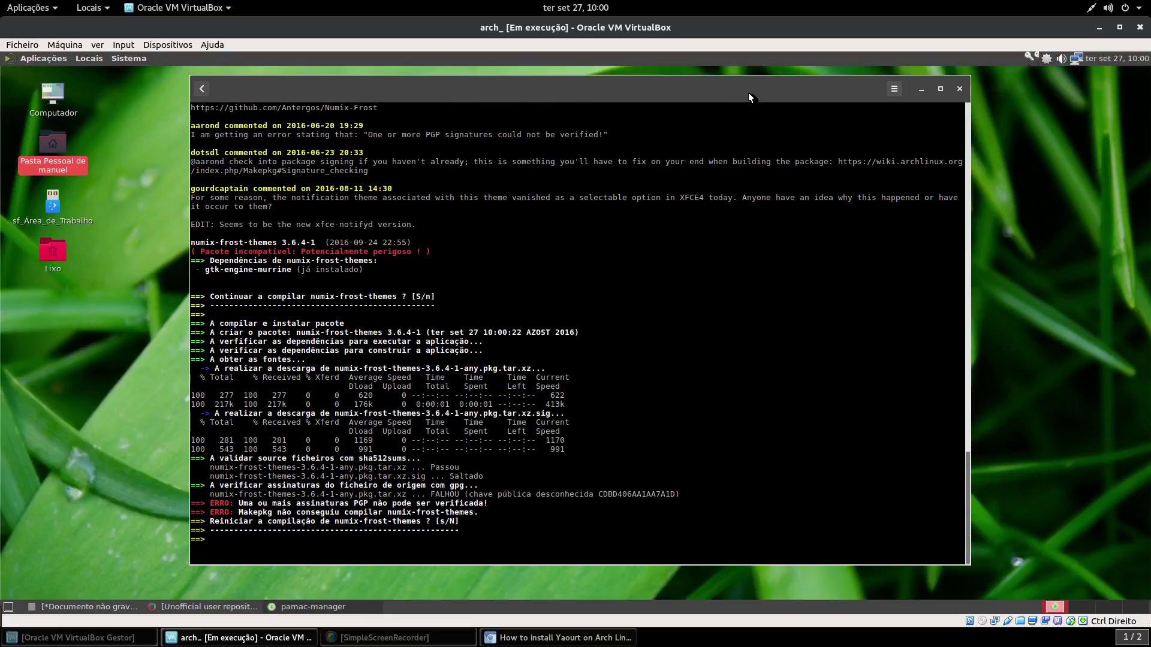
drag(748, 96, 795, 91)
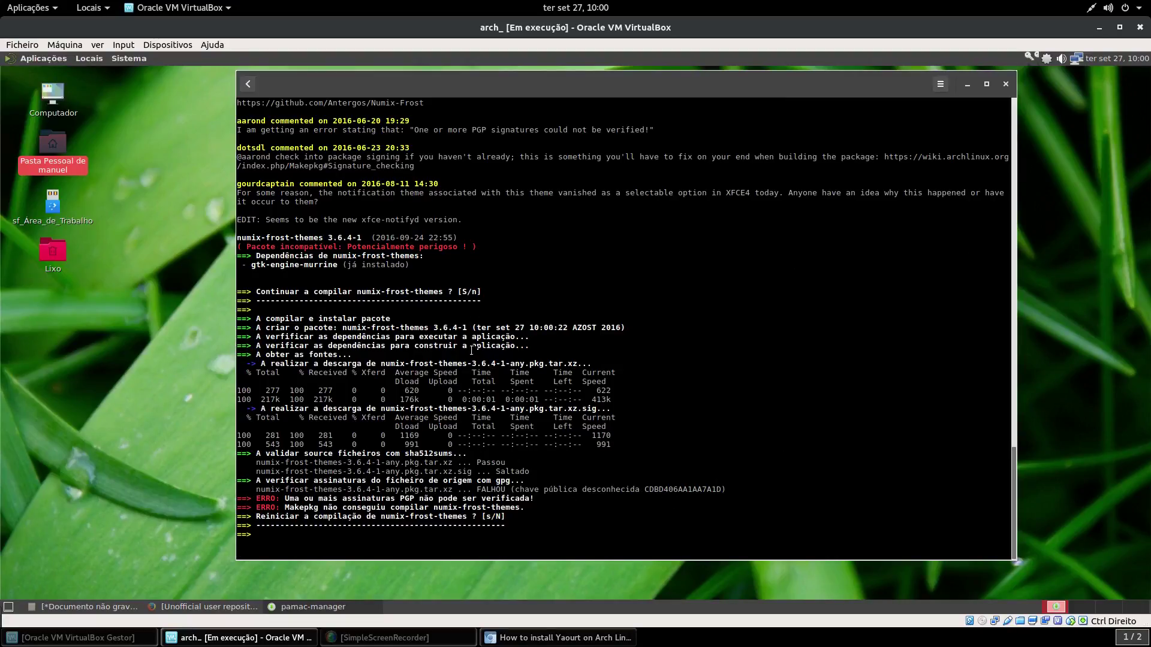
scroll(471, 350, up, 2)
click(247, 86)
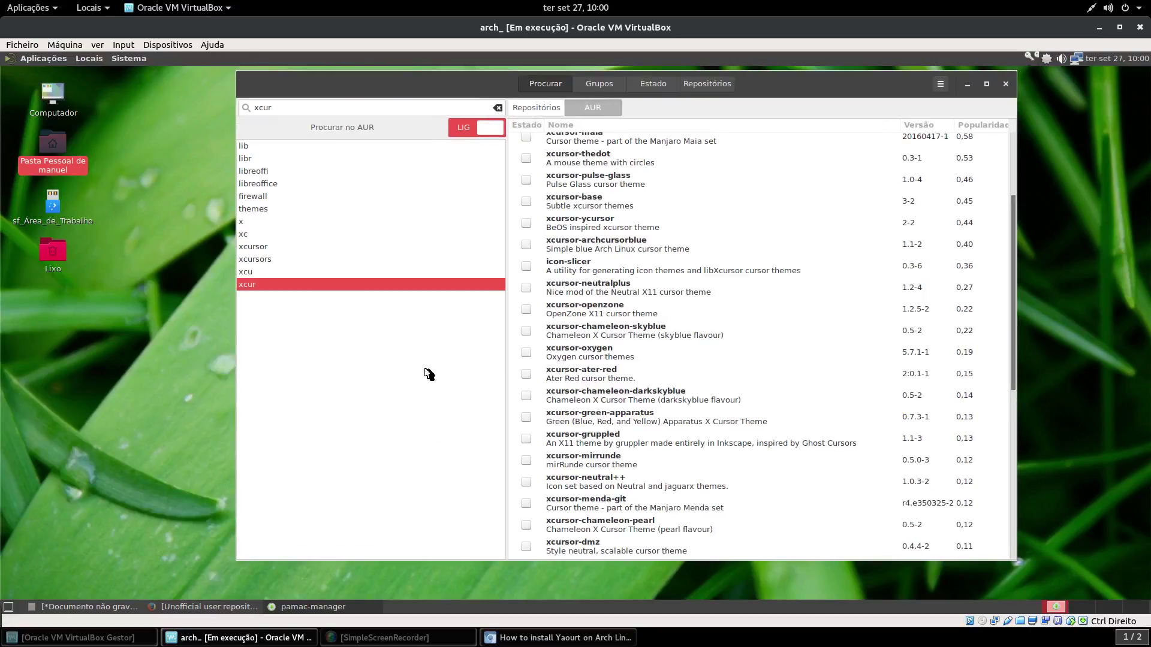
Look through the xcur results in the AUR and in the official repositories.
scroll(558, 352, up, 3)
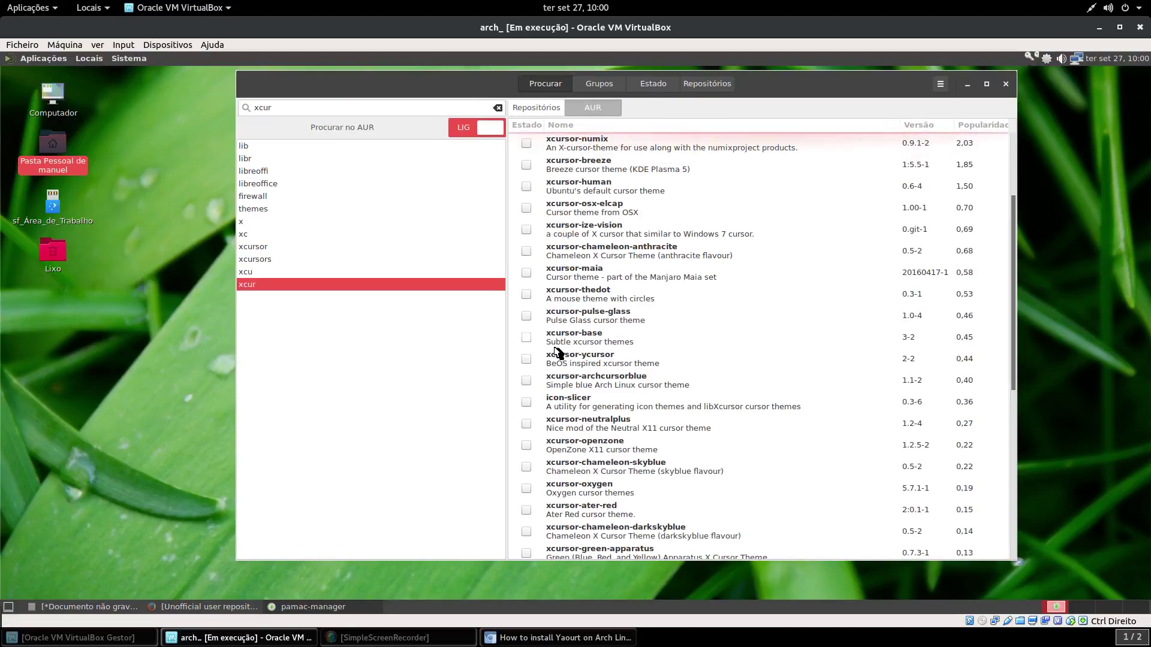
scroll(558, 352, down, 4)
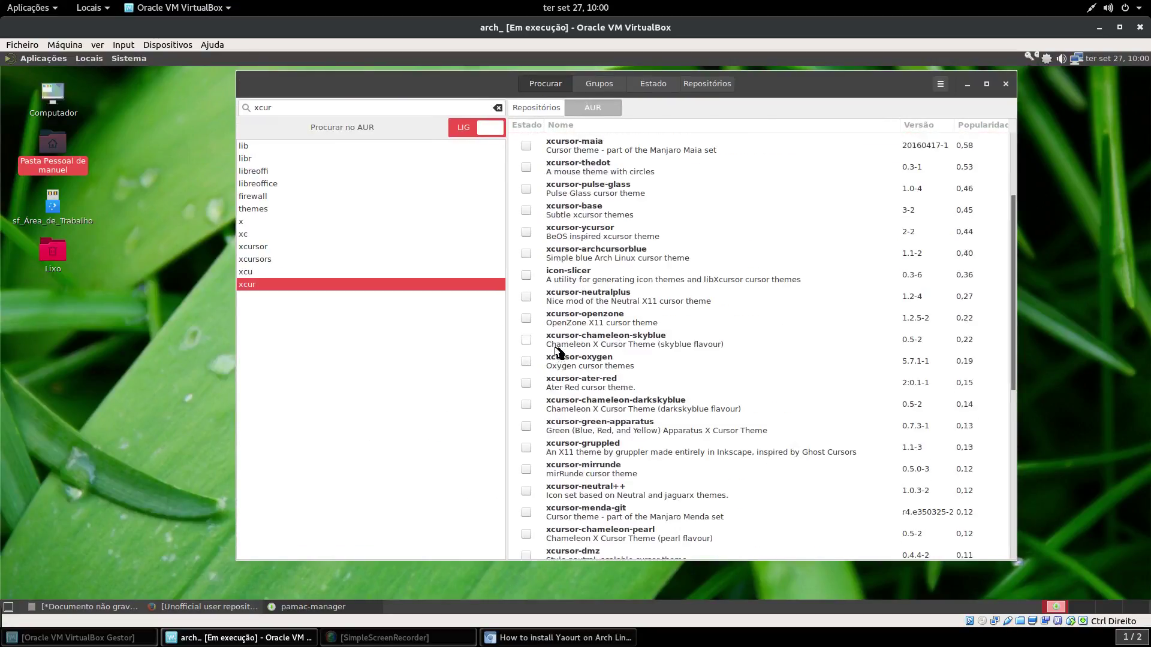
click(537, 108)
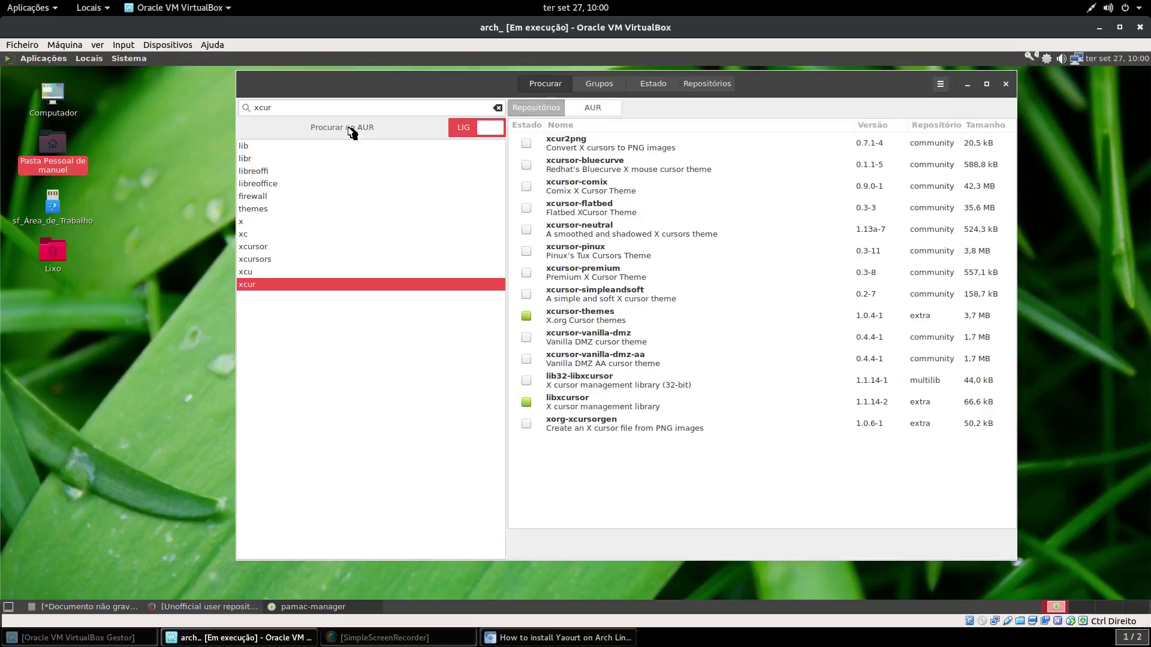
Reopen the themes search in the AUR, mark vertex-themes-git for installation, and apply and commit the transaction.
click(257, 210)
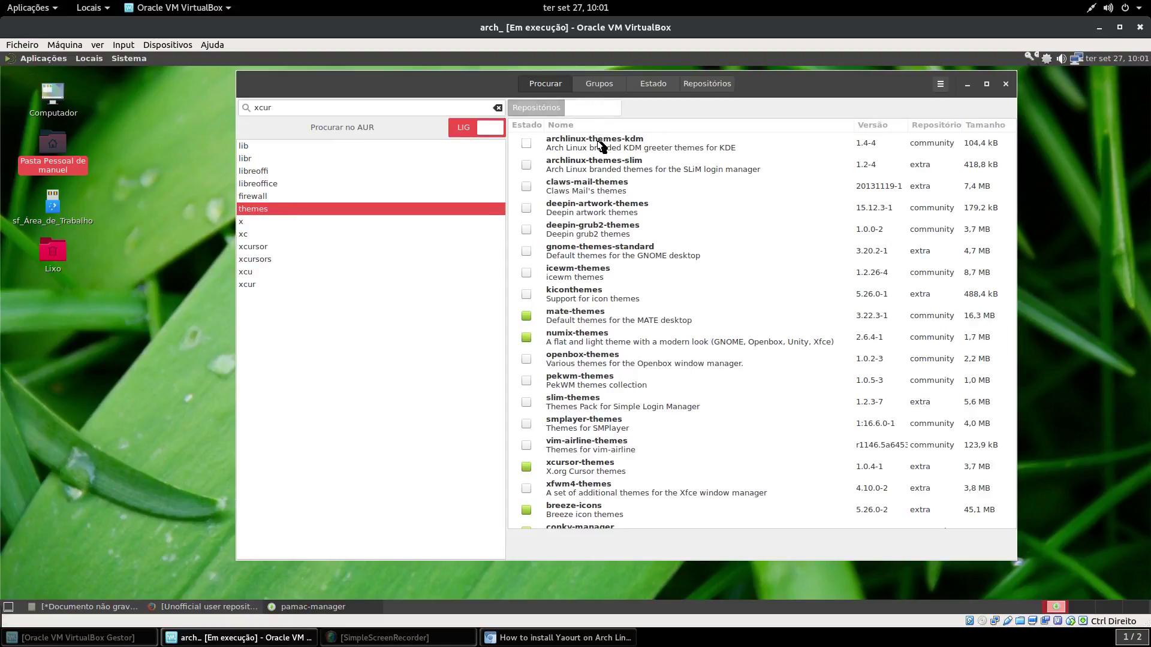
click(595, 107)
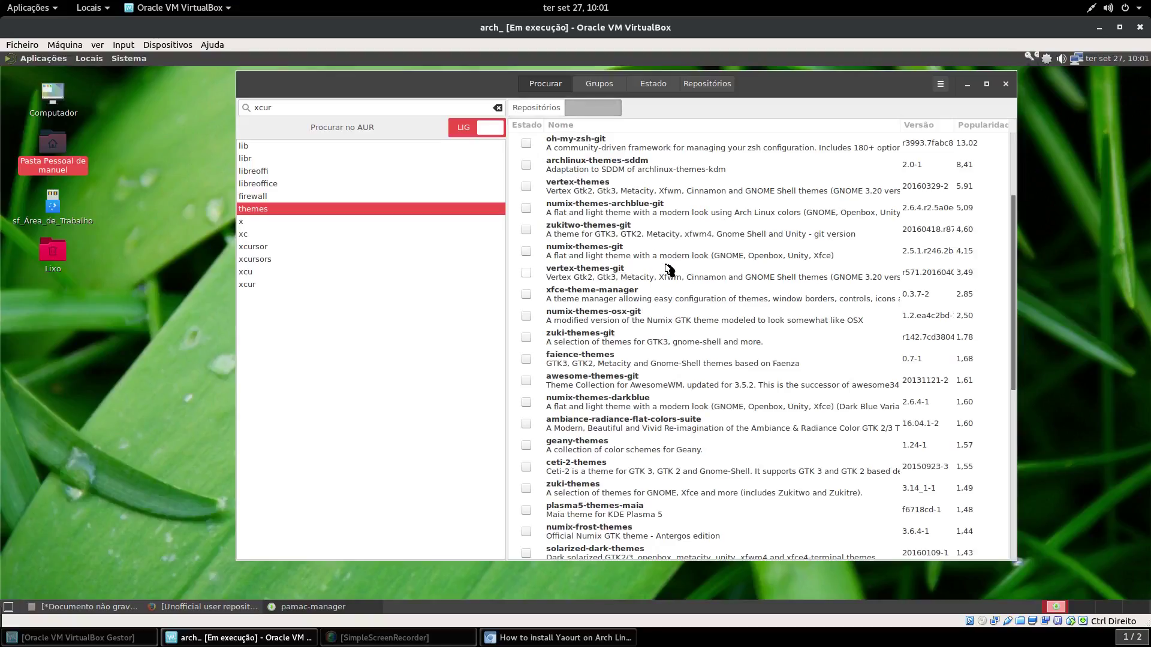
scroll(670, 270, down, 15)
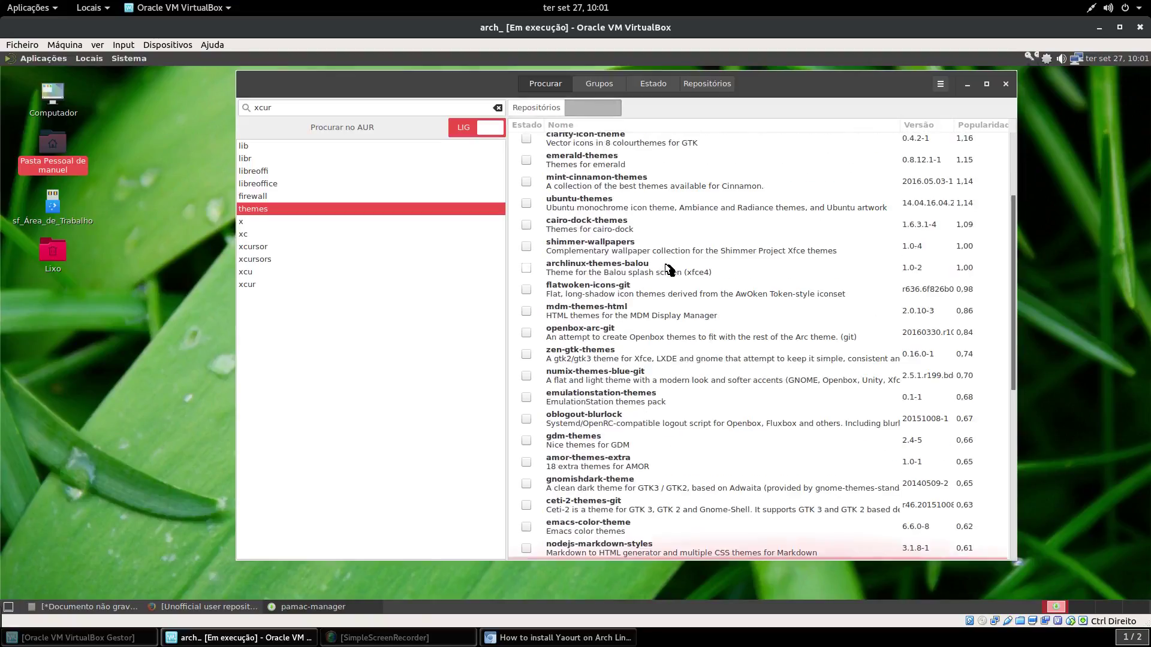
scroll(669, 267, up, 15)
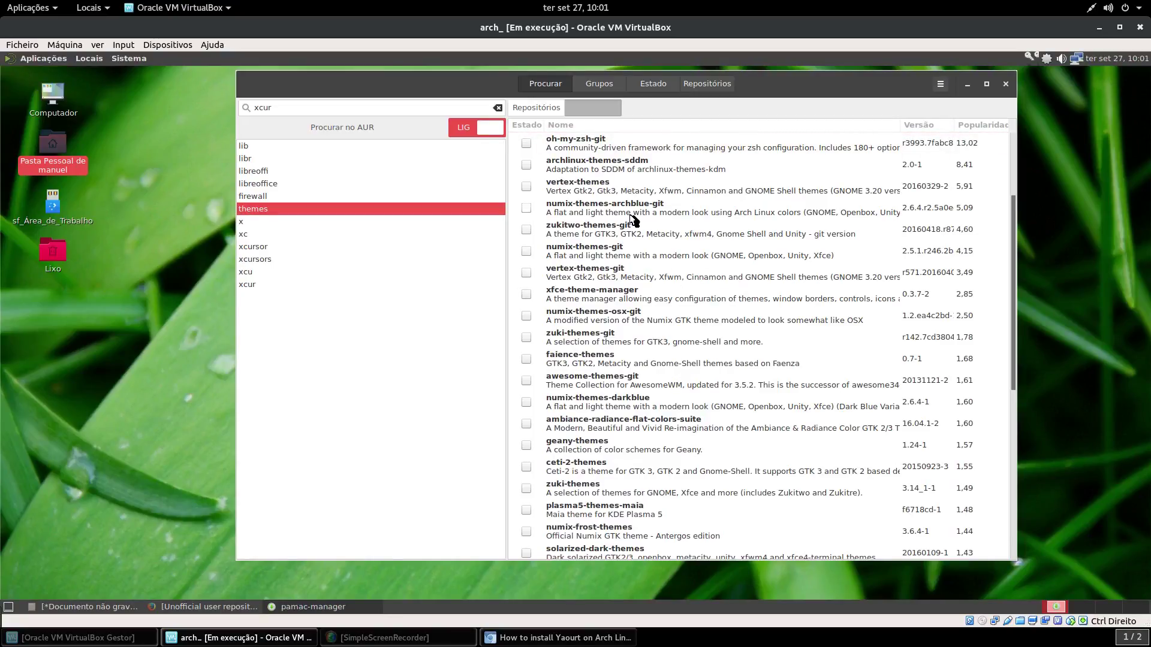
click(526, 286)
click(530, 272)
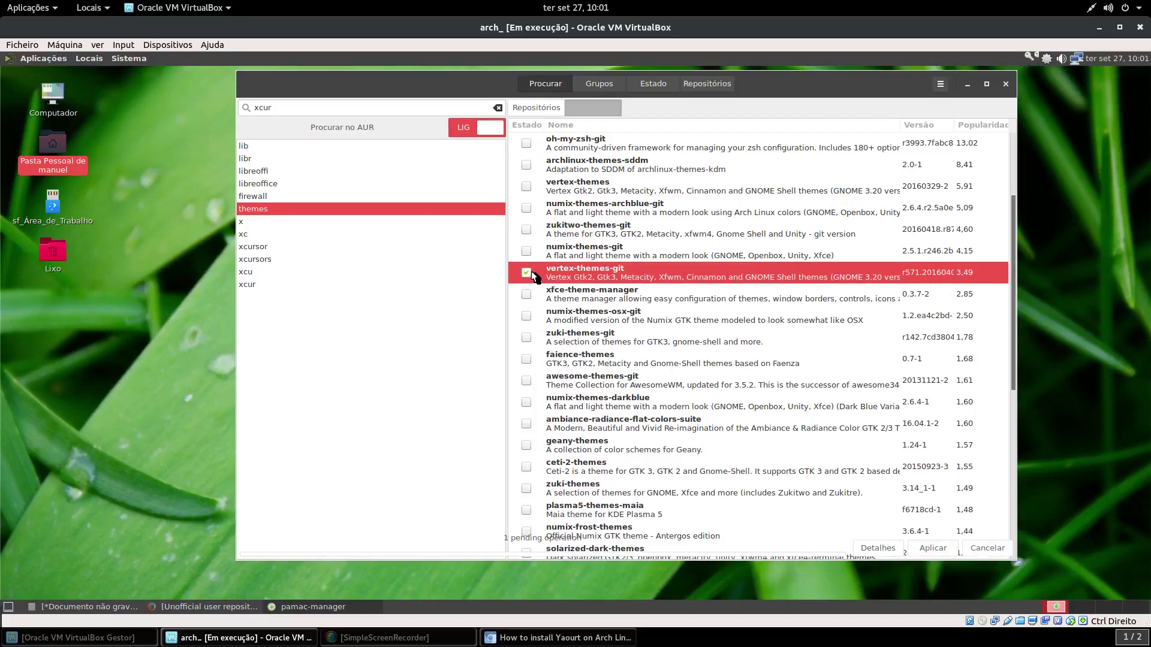
click(929, 549)
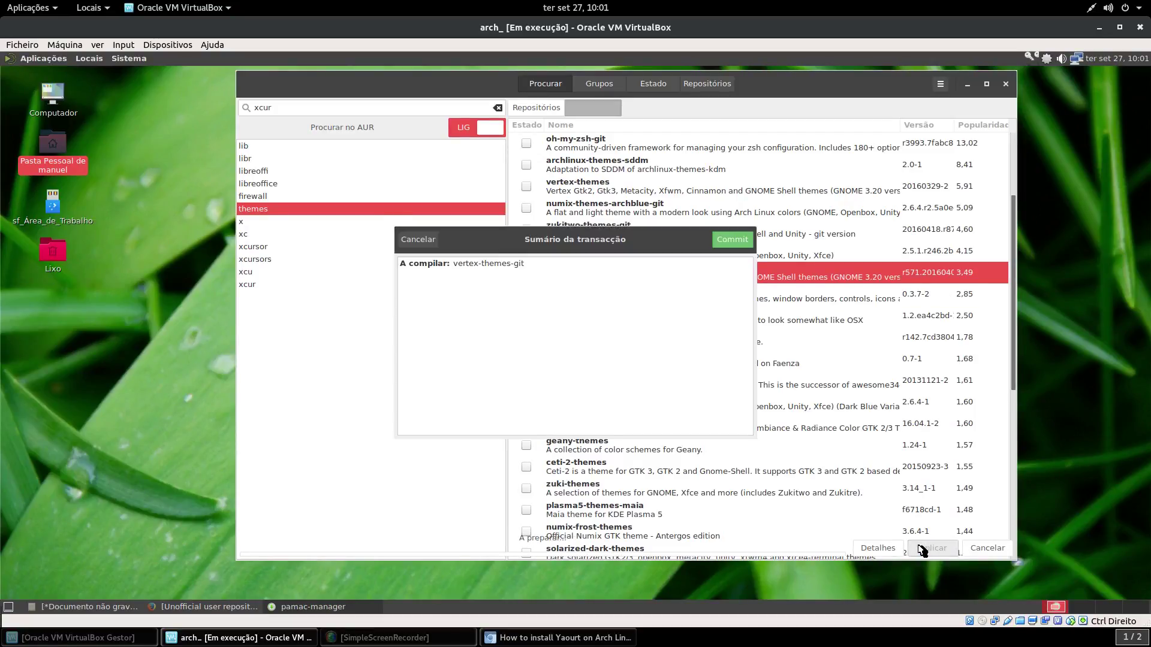
click(731, 241)
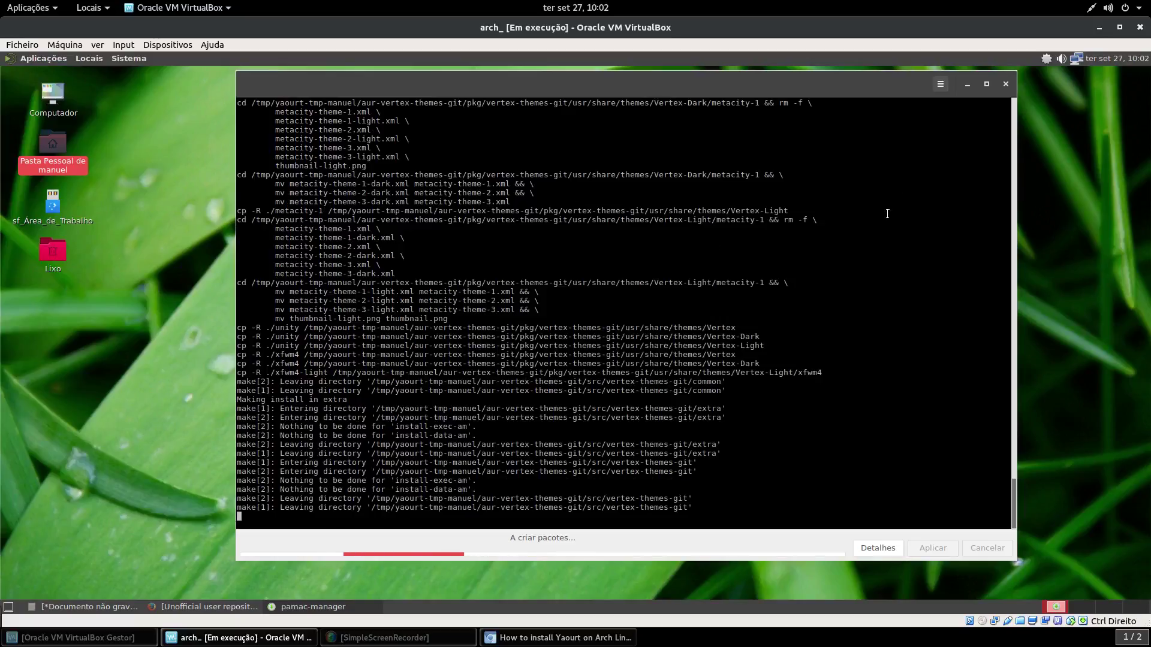
Minimise the package manager, bring the ArchWiki browser window to the front, and maximise it.
click(965, 85)
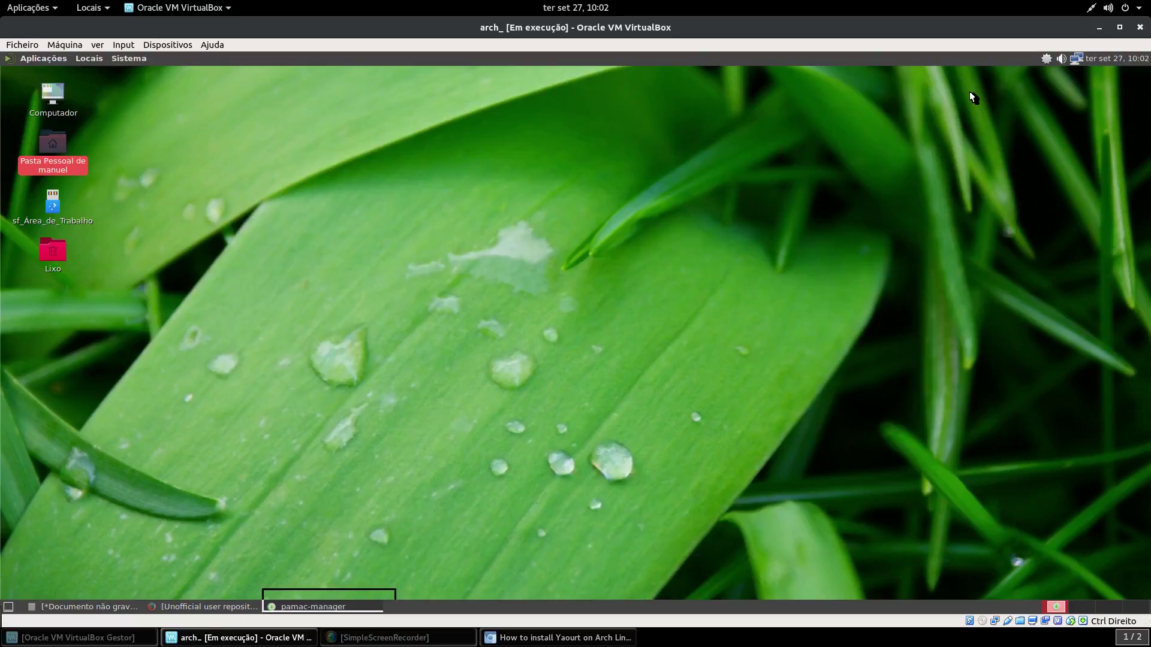
click(193, 606)
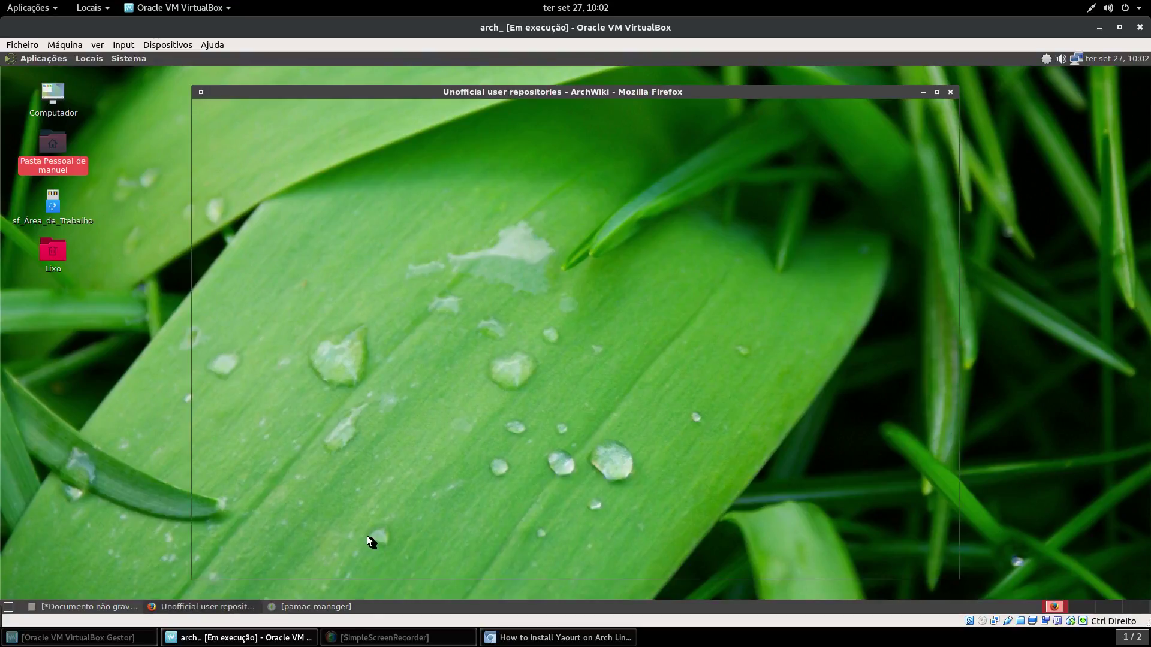
drag(682, 92, 832, 182)
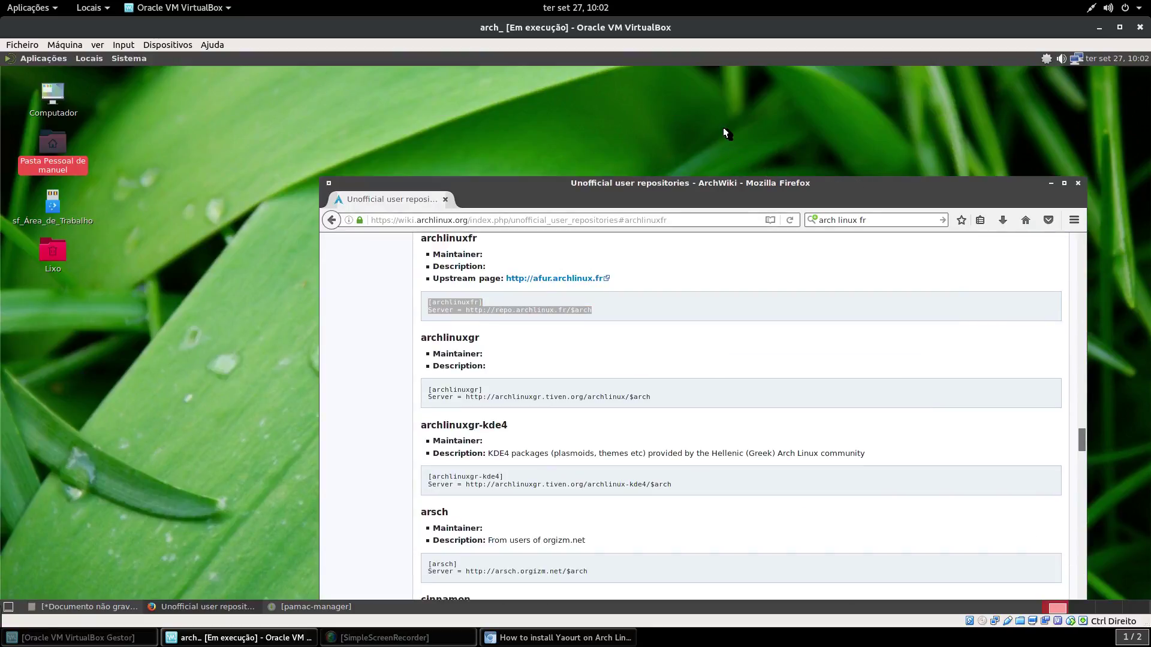
click(723, 179)
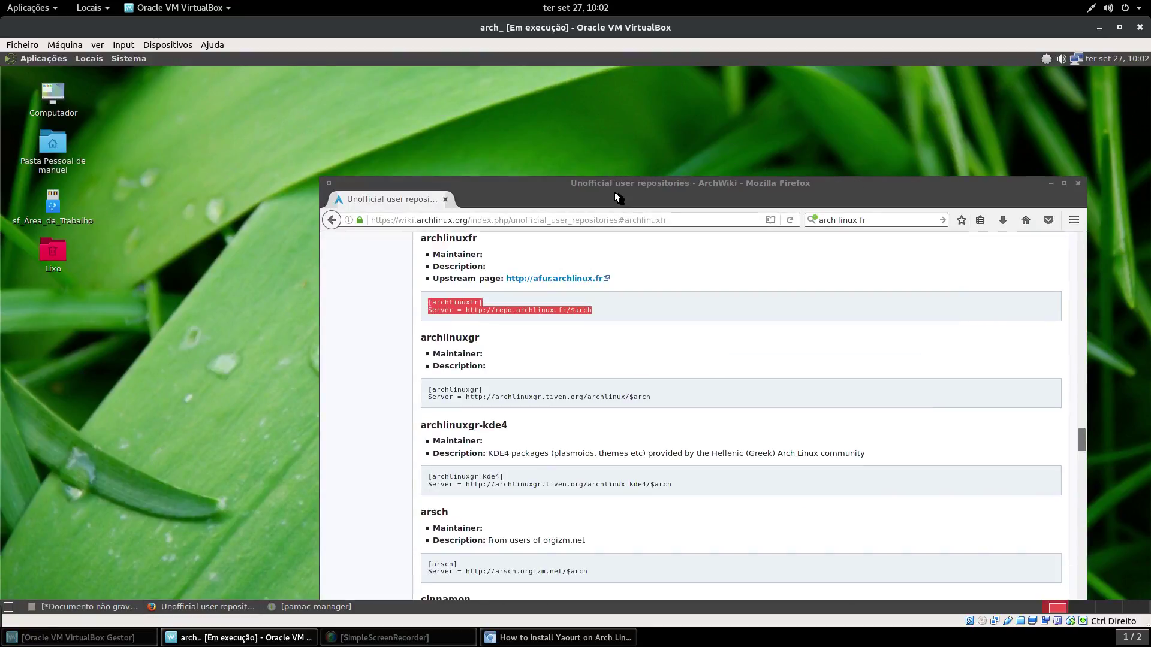
mouse_move(616, 182)
mouse_down()
mouse_move(564, 162)
mouse_move(610, 168)
mouse_up()
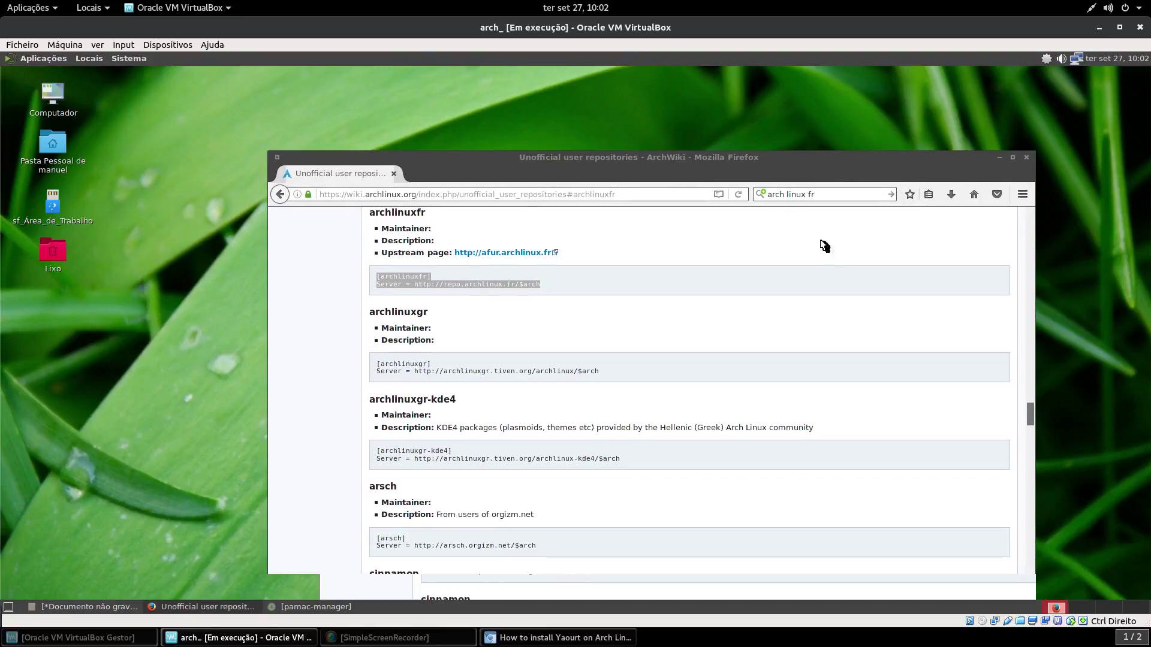
click(591, 165)
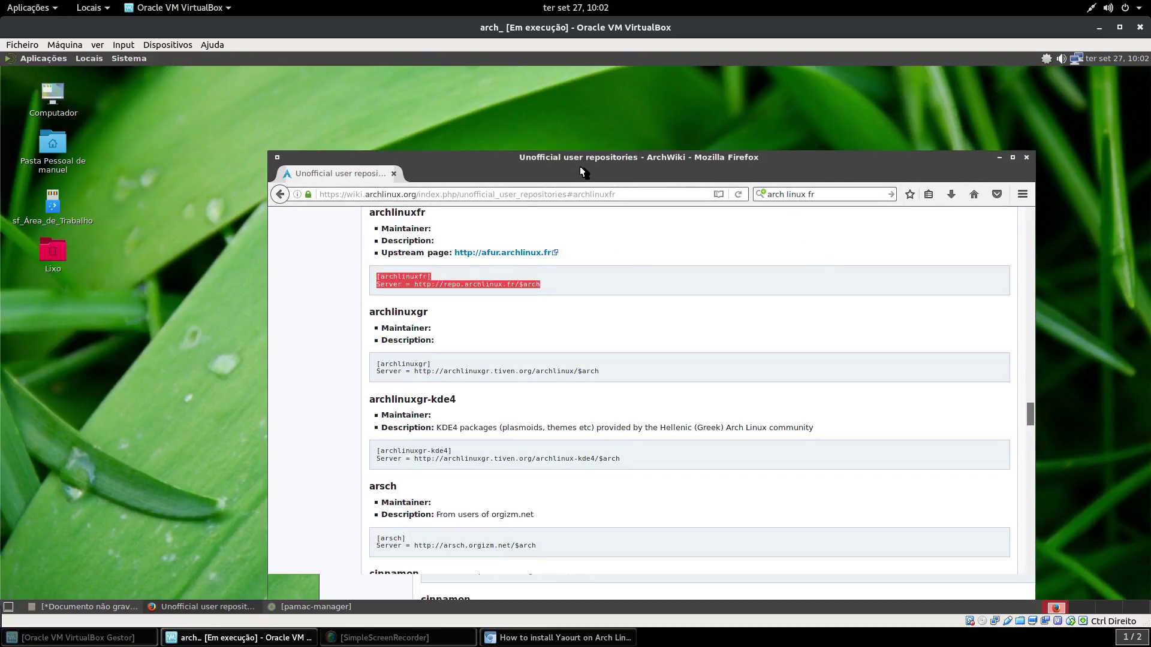
click(581, 158)
drag(582, 159, 529, 88)
drag(534, 216, 545, 224)
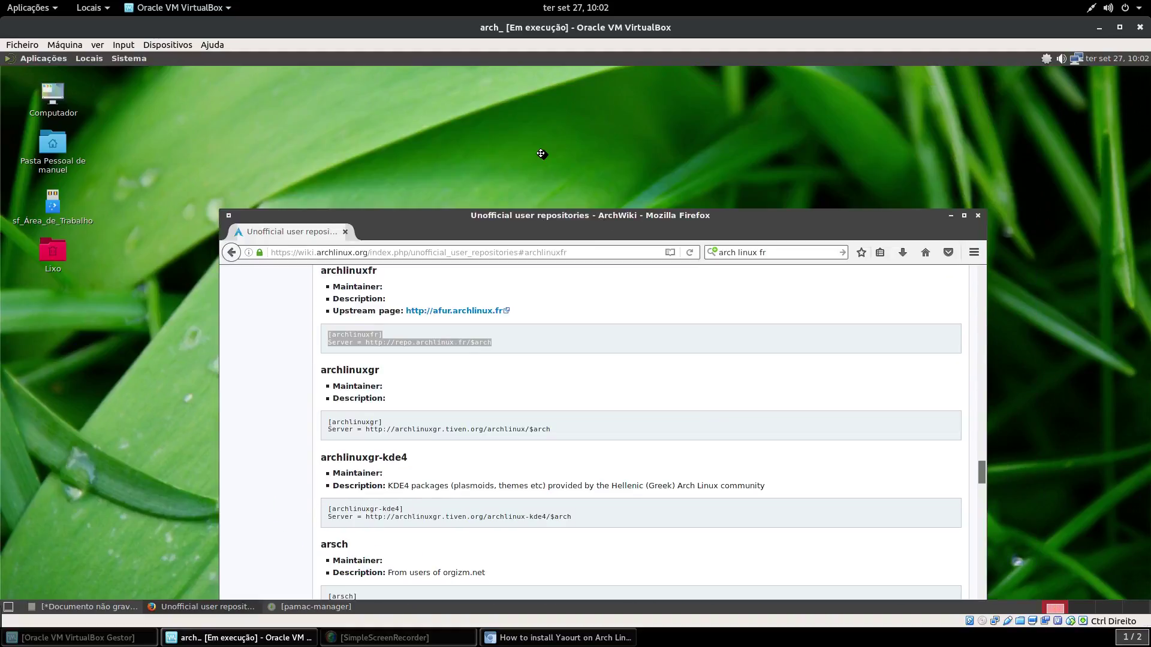
drag(522, 123, 522, 123)
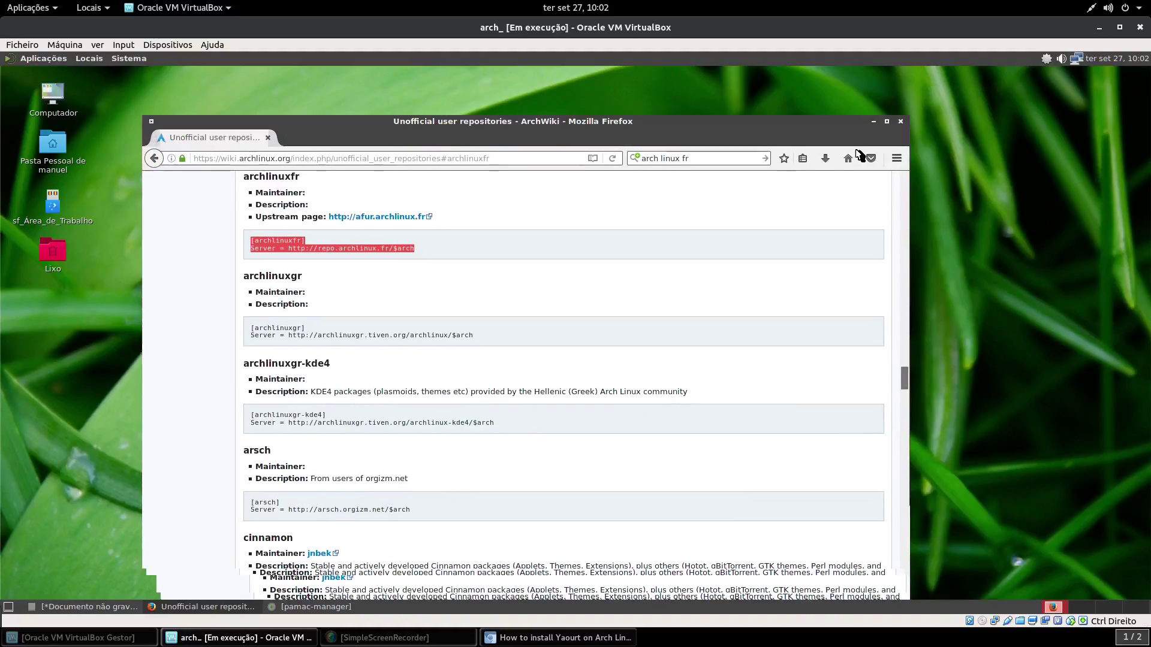
click(885, 121)
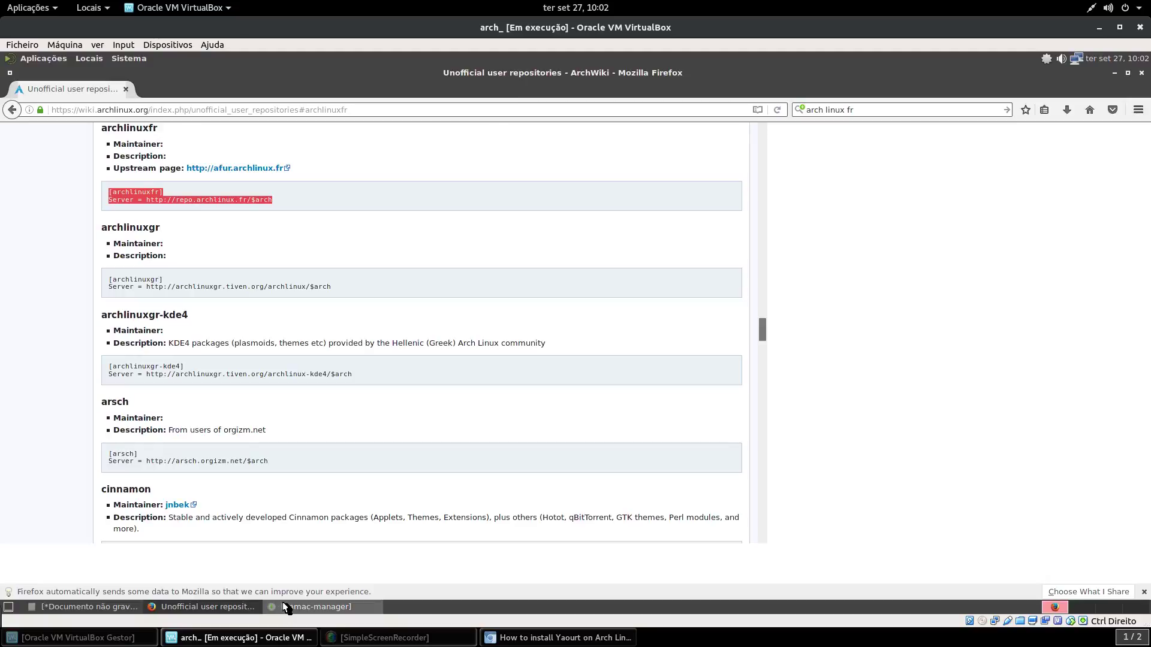
Replace the browser's previous search text and search the web for arch wallpaper hd.
click(903, 111)
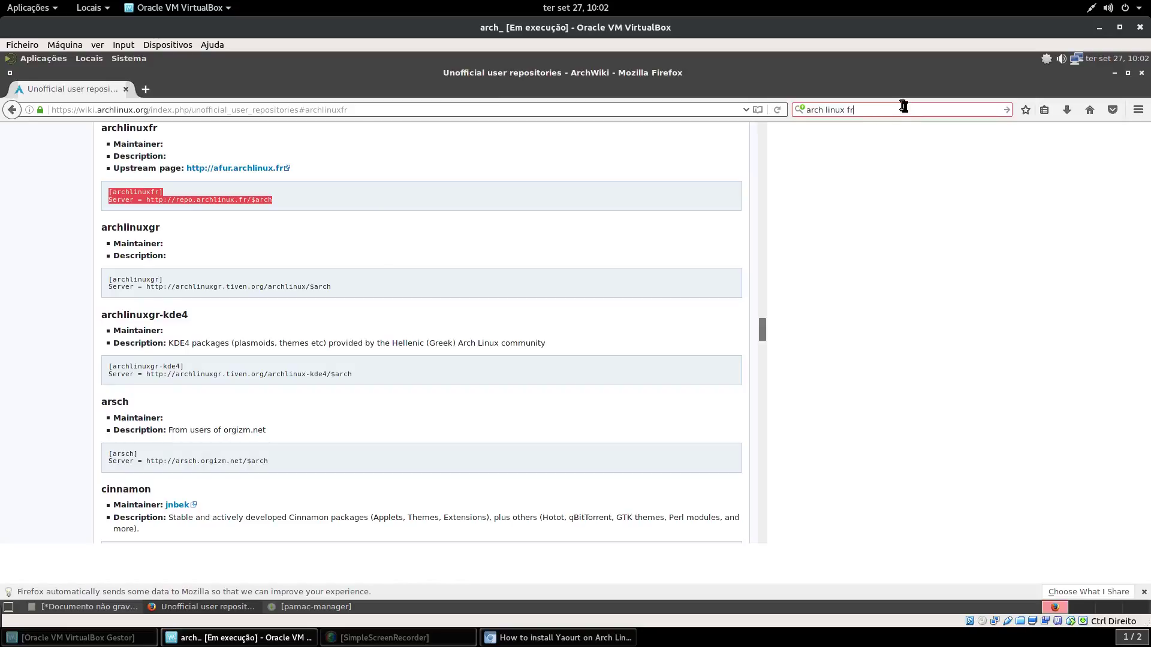
key(BackSpace)
key(BackSpace)
key(BackSpace)
key(BackSpace)
key(BackSpace)
key(BackSpace)
key(BackSpace)
key(BackSpace)
key(BackSpace)
key(BackSpace)
key(BackSpace)
key(BackSpace)
key(BackSpace)
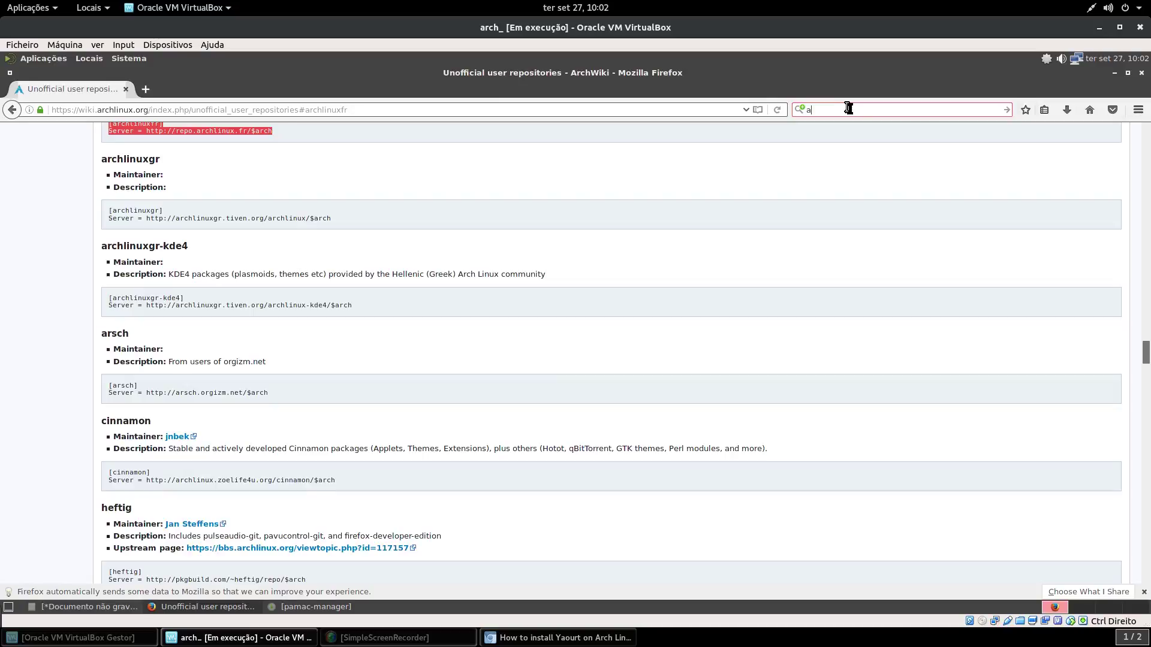
text(a)
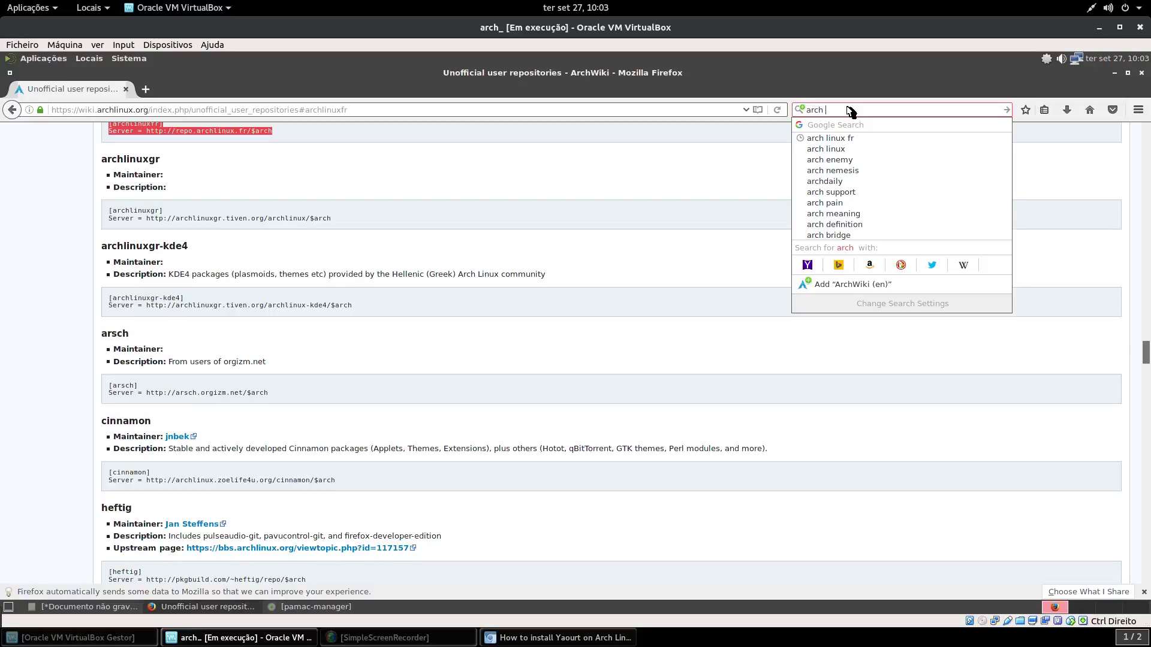
text(wallpA)
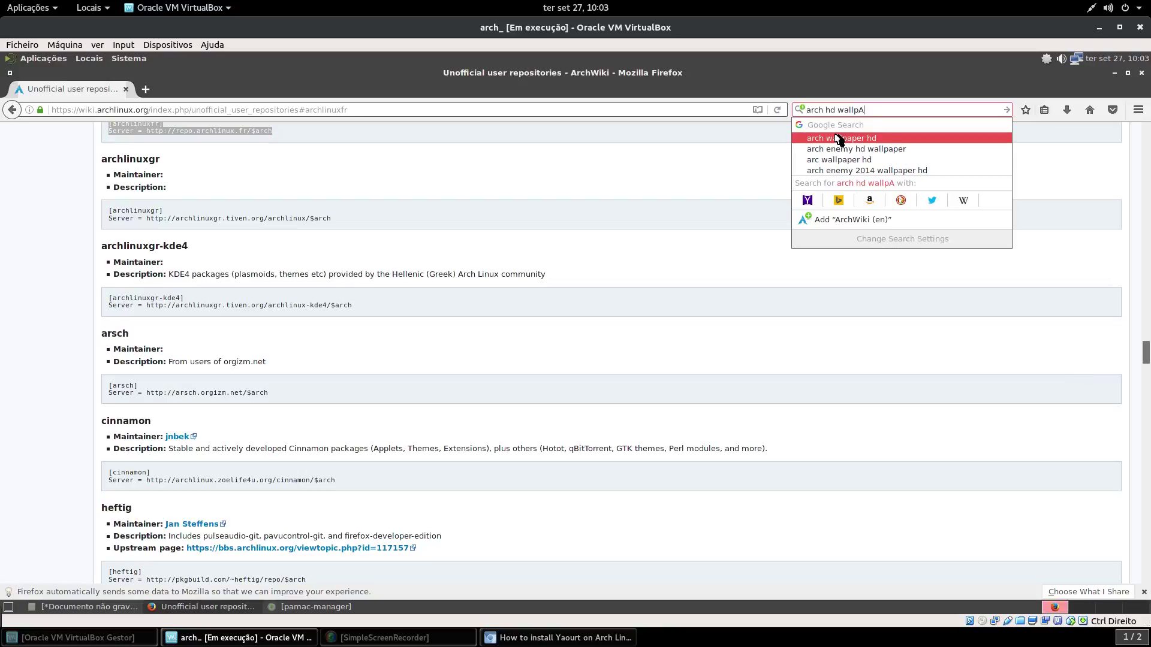
click(917, 315)
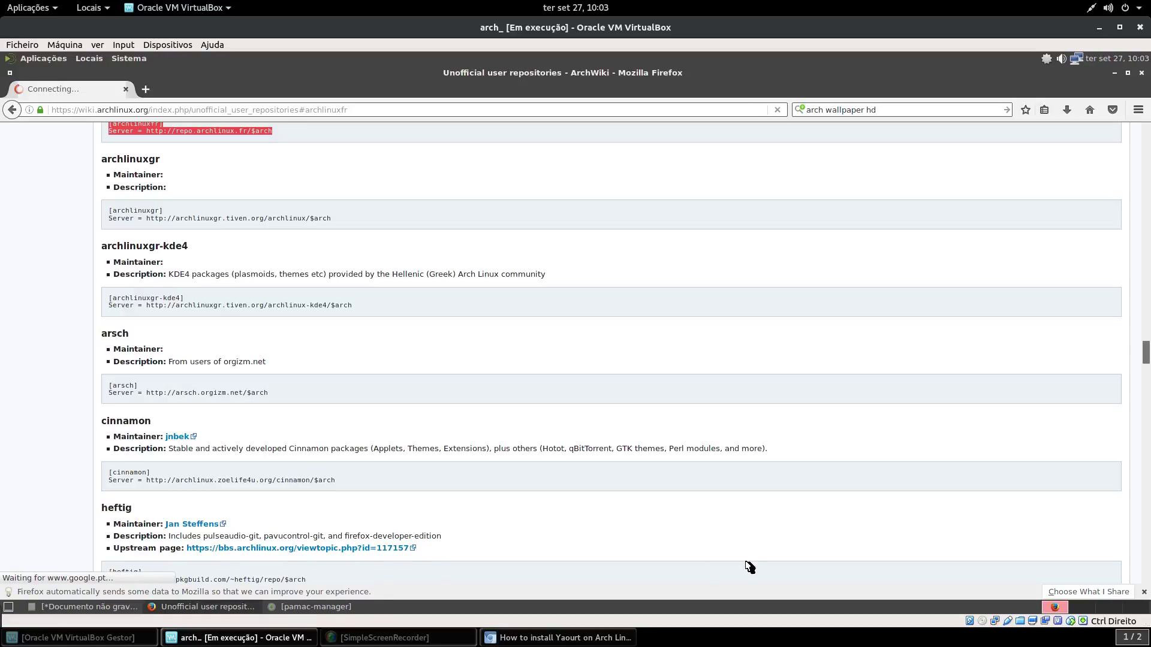
Check the build progress of vertex-themes-git in the package manager and minimise its window again.
click(299, 608)
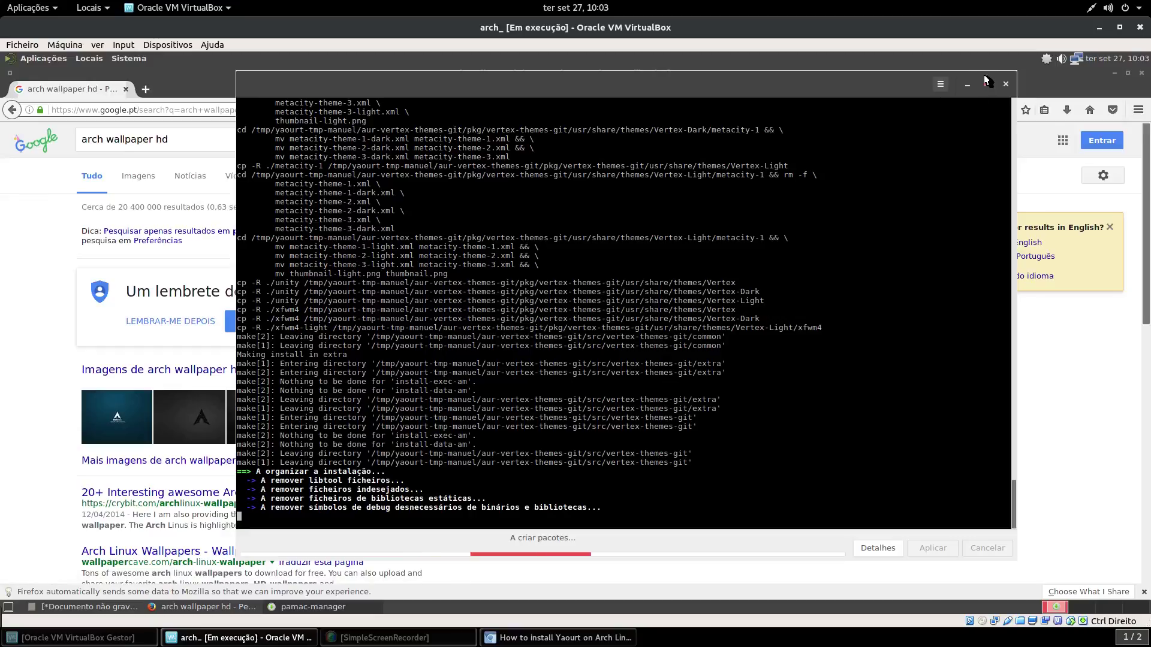
click(967, 84)
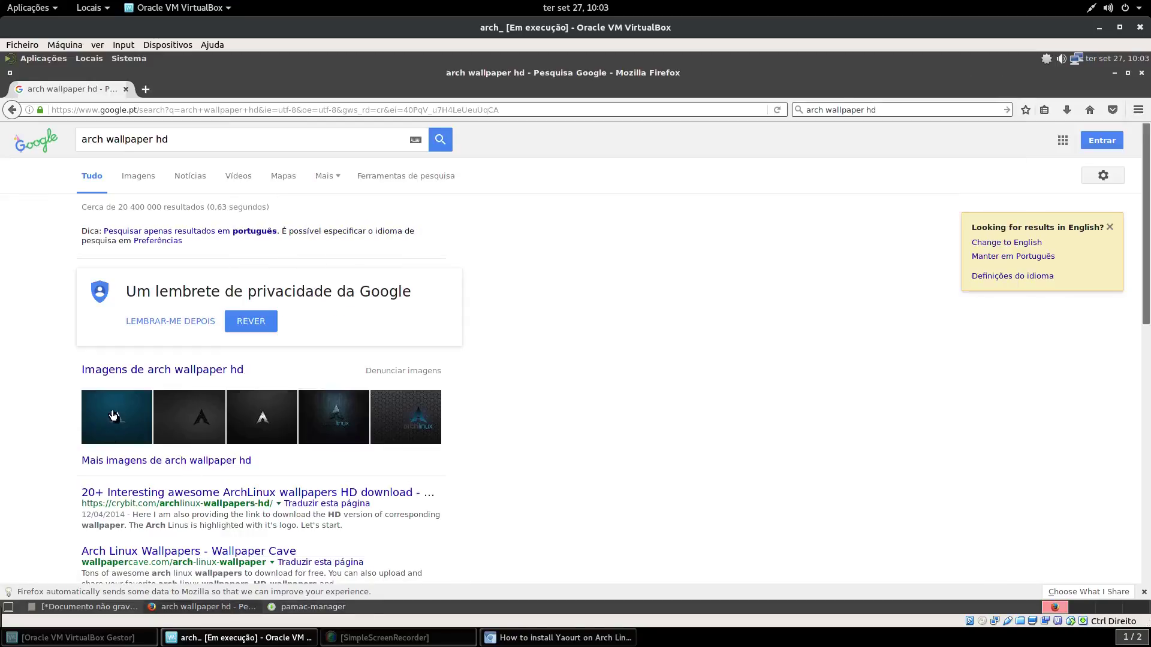
Browse the image results and open the full image of the 1920 × 1080 hexagon-patterned Arch Linux wallpaper from wallpapermad.com.
click(114, 369)
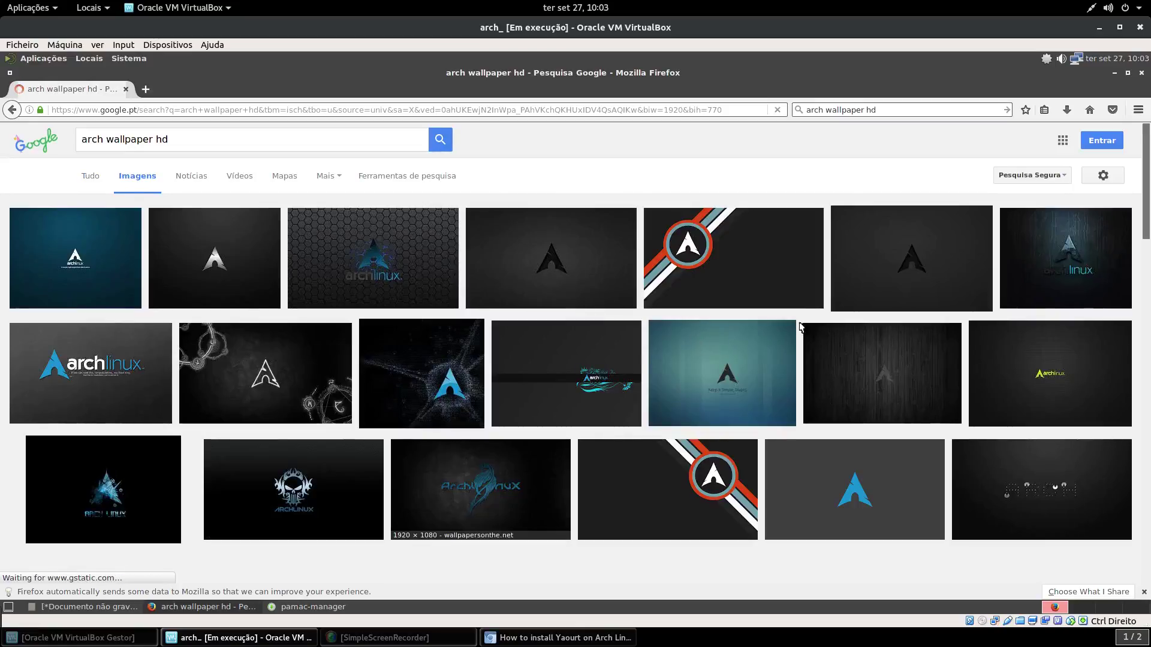
scroll(833, 319, down, 3)
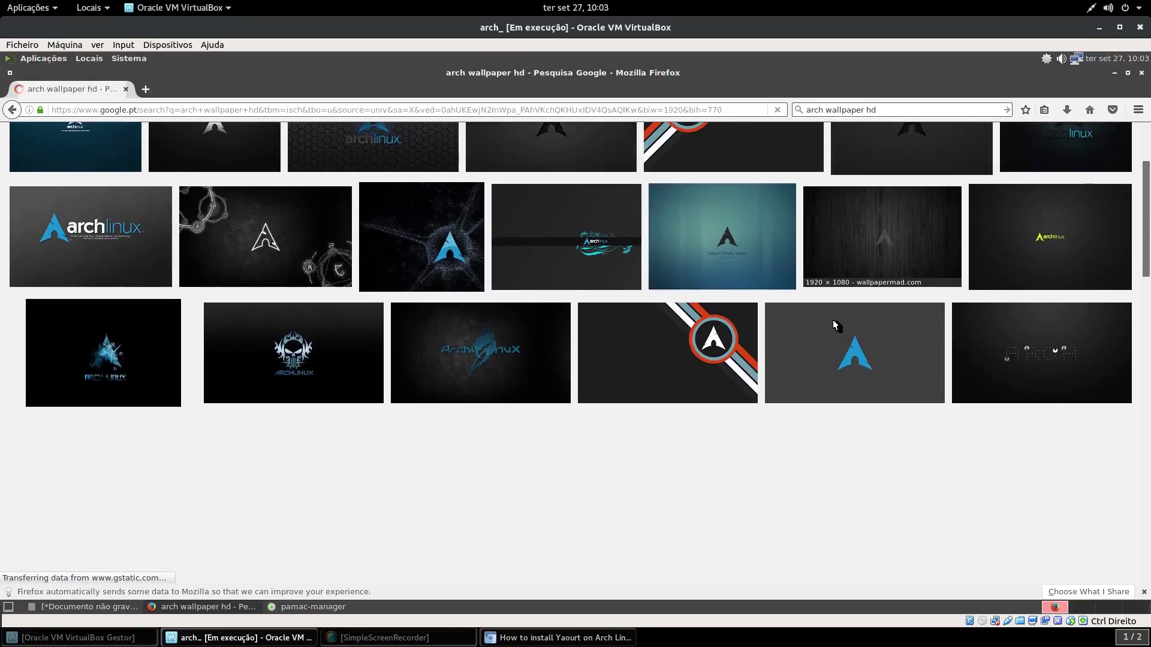
scroll(833, 323, down, 2)
scroll(834, 323, up, 5)
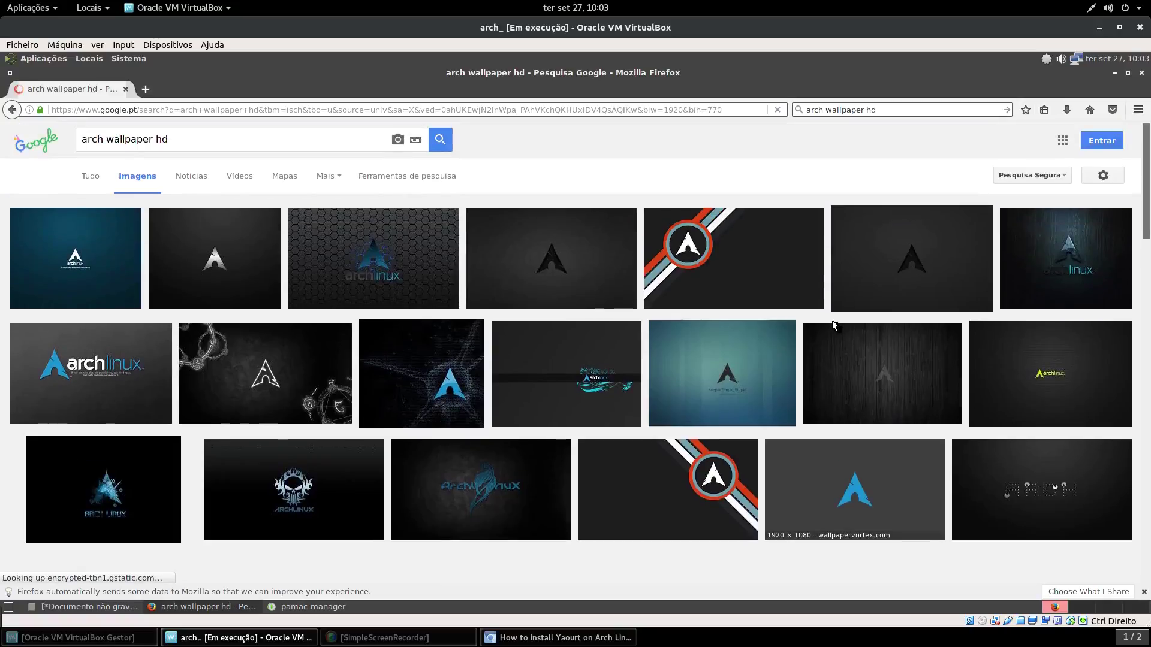
click(365, 284)
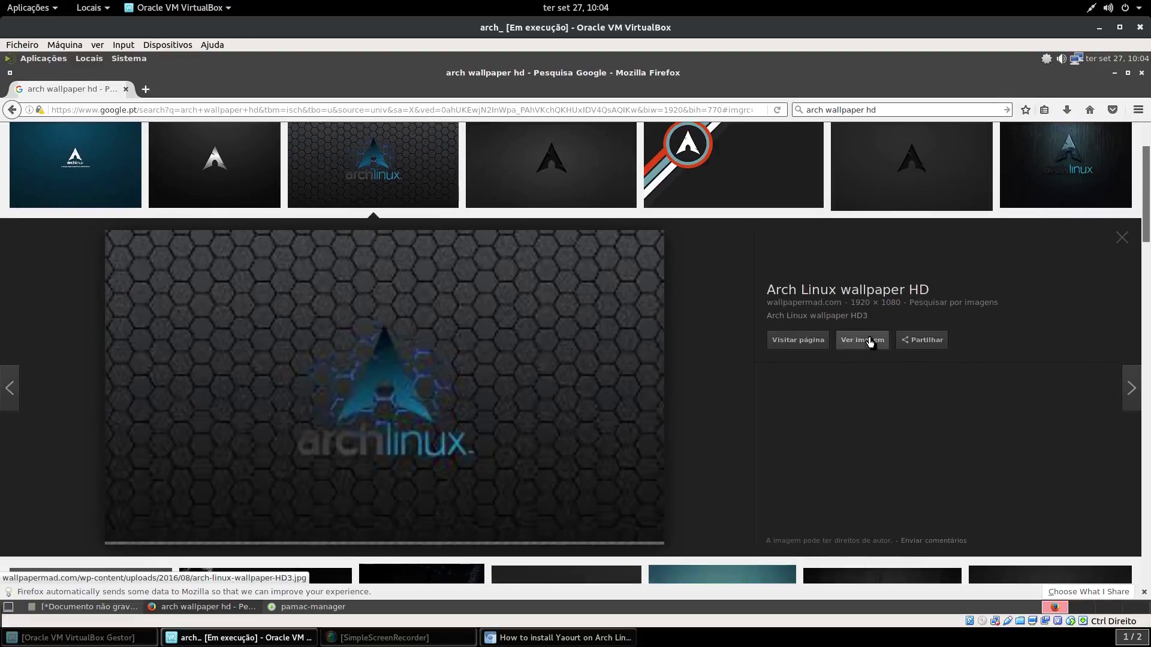
click(870, 340)
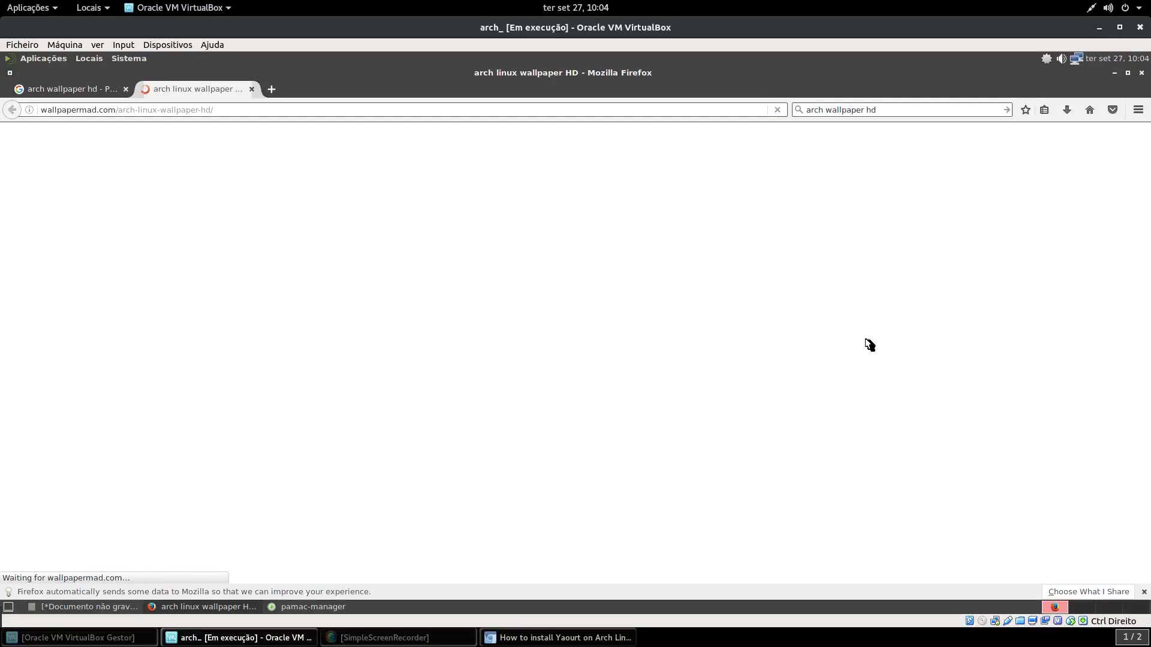
Check the vertex-themes-git build progress in the package manager, minimising the browser to leave only the build window open.
click(304, 607)
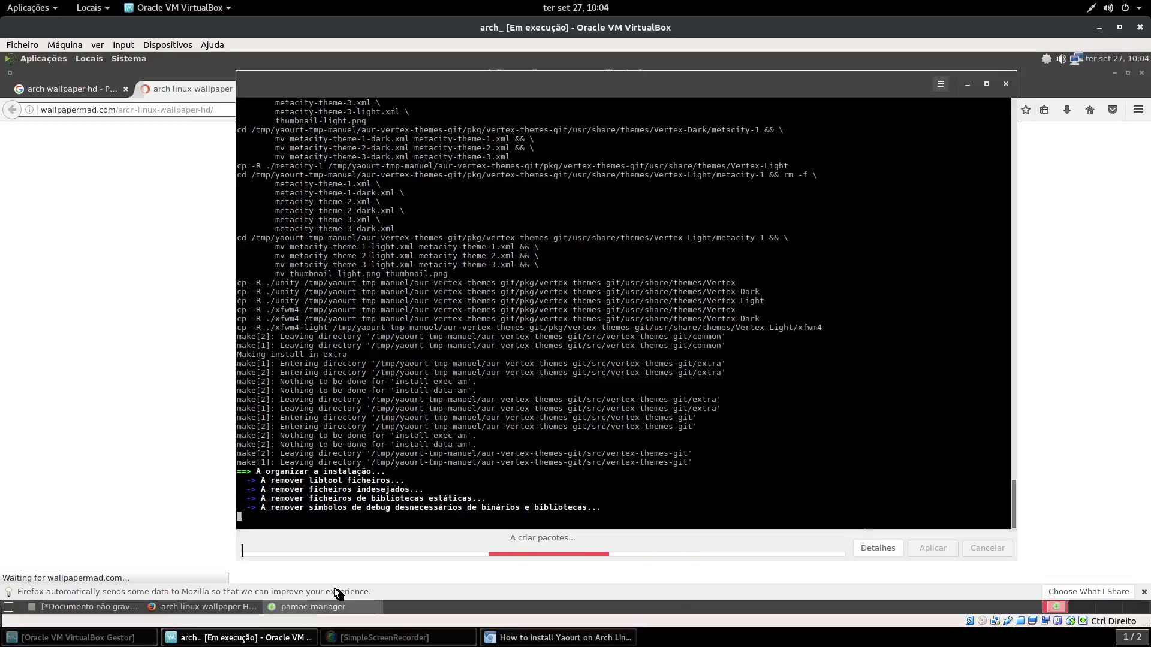
click(336, 606)
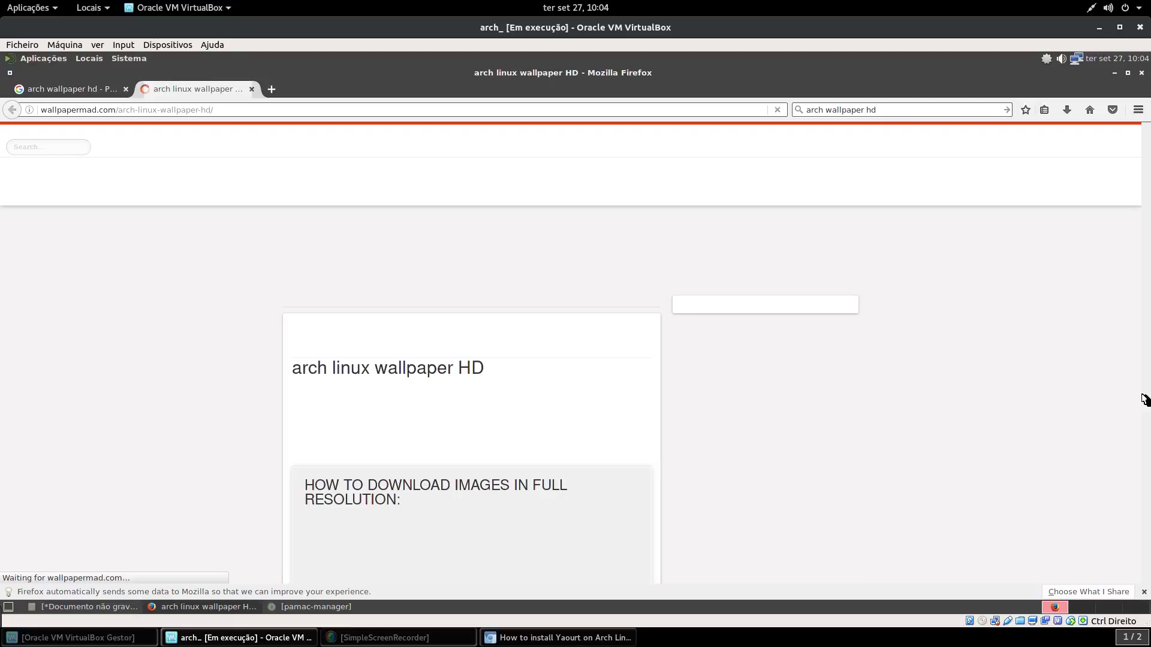
click(1115, 74)
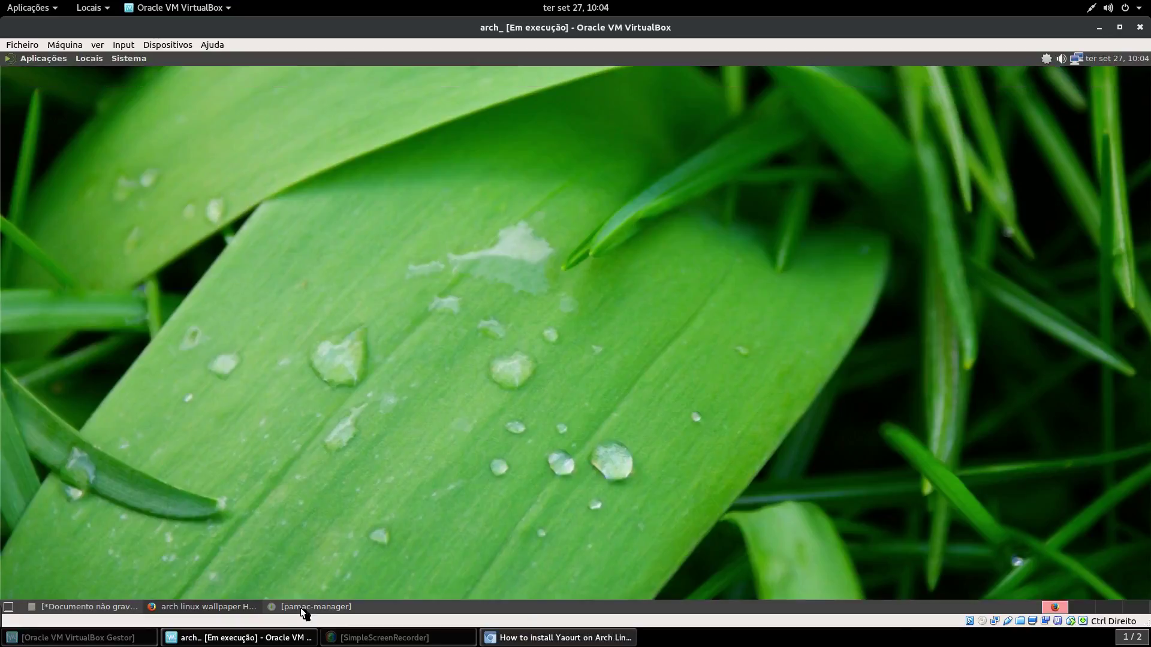
click(302, 608)
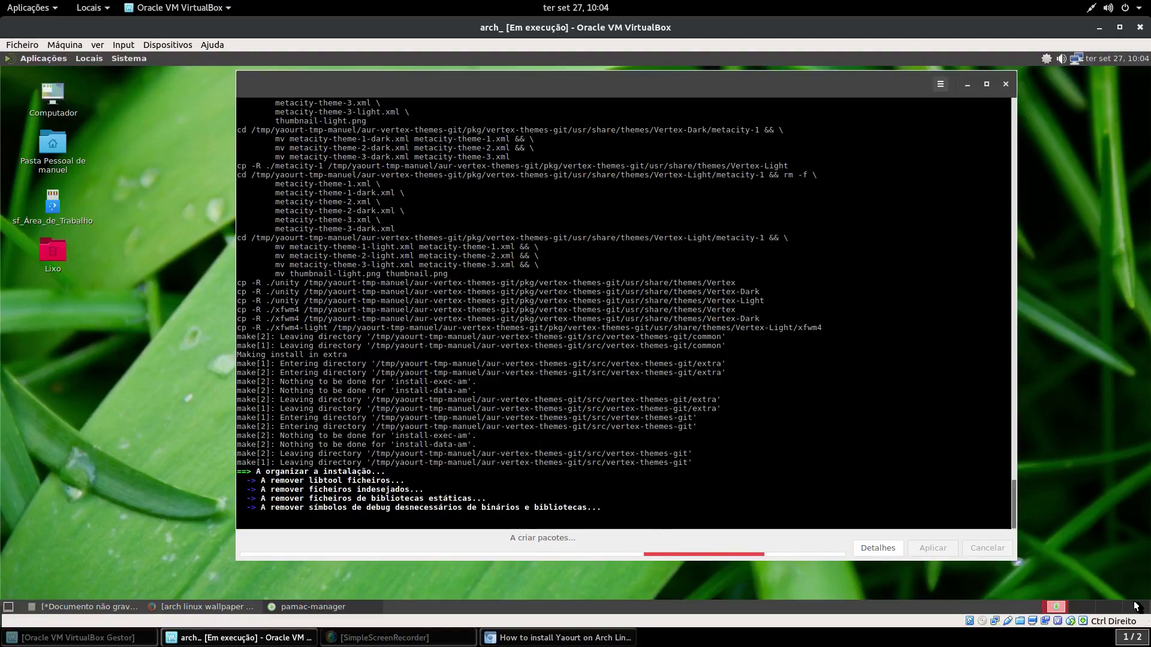
click(17, 55)
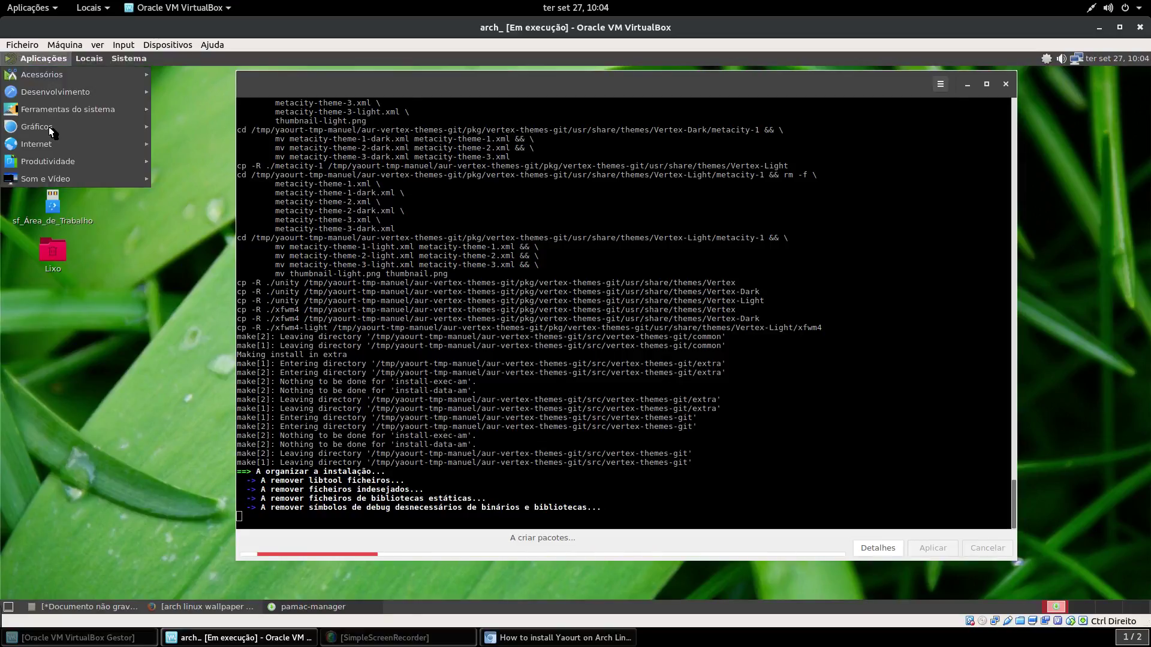
click(44, 57)
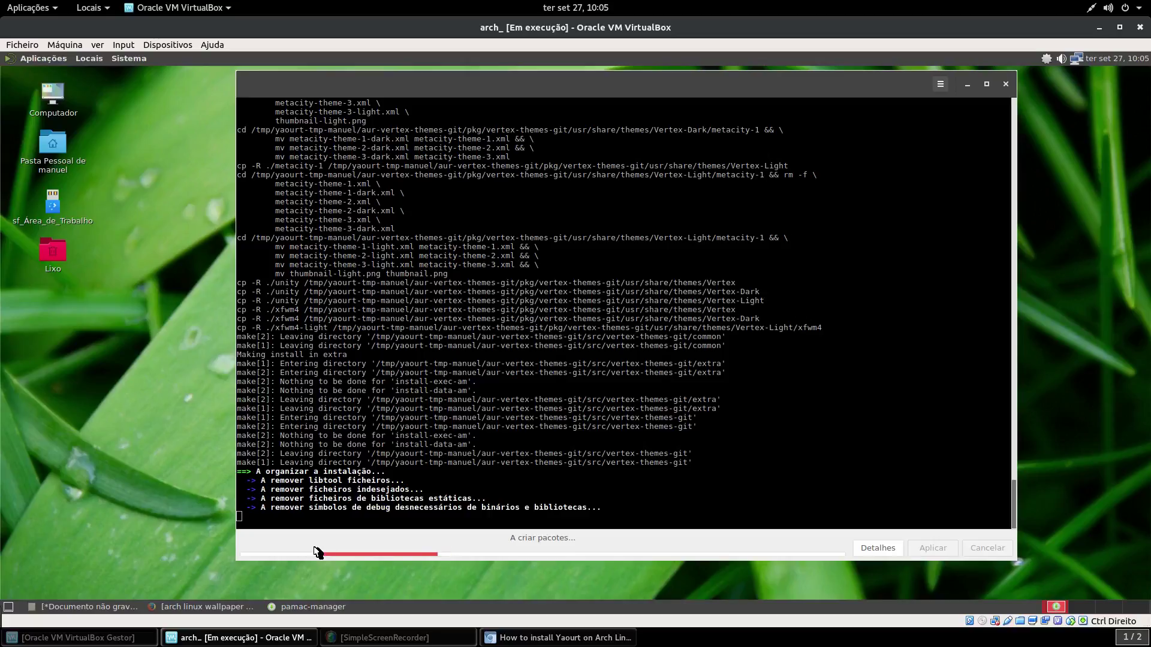
Return to the browser and look through the wallpapermad.com page down to the third wallpaper, the hexagon-patterned Arch Linux image.
click(203, 608)
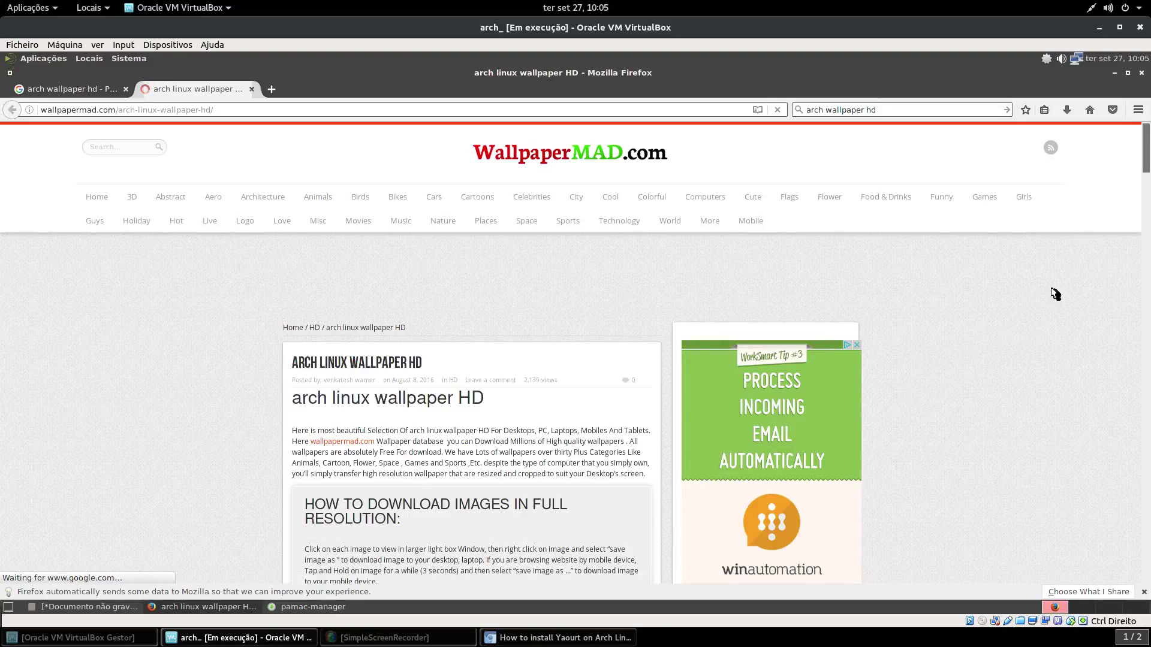
scroll(1143, 198, down, 2)
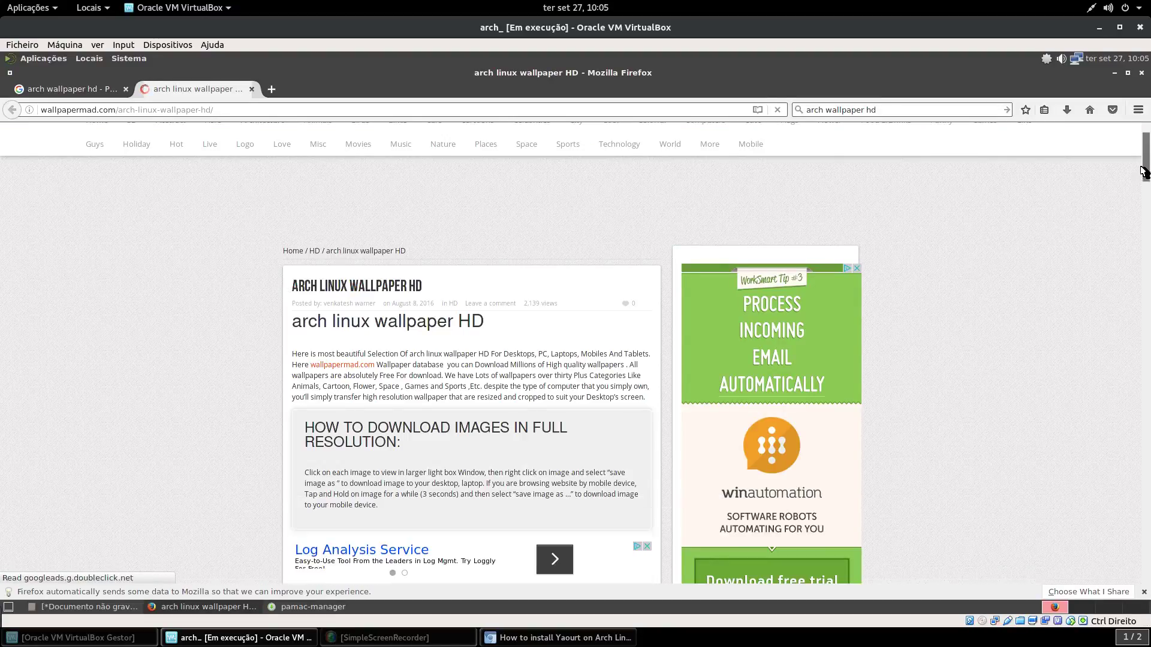
scroll(1145, 196, down, 8)
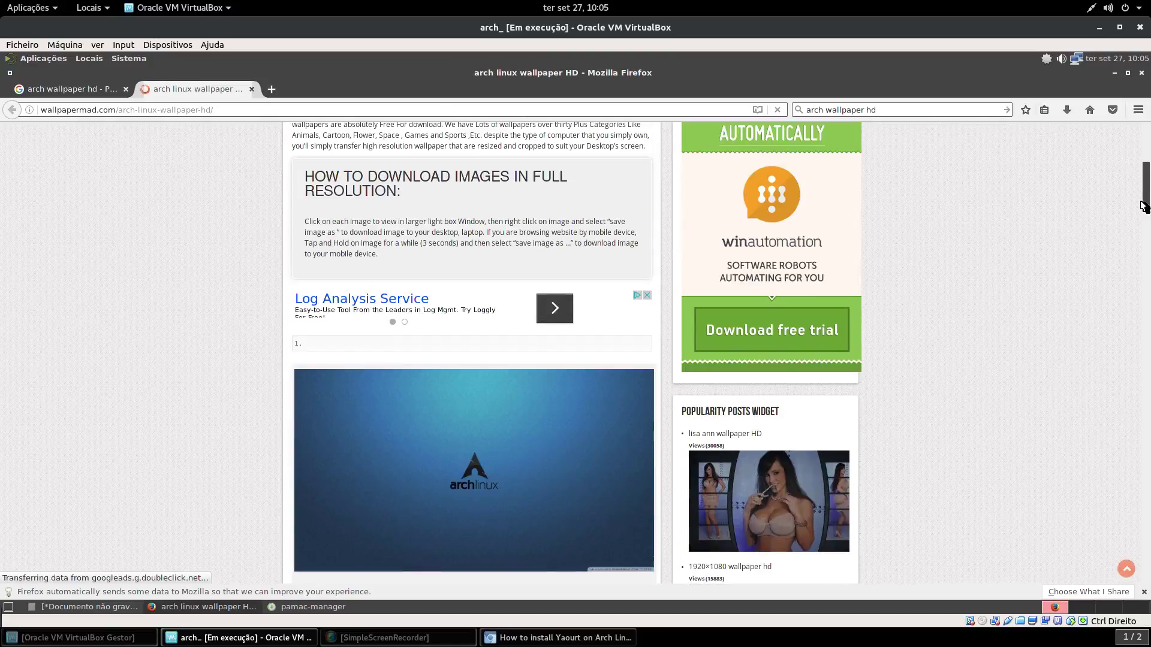
scroll(1143, 199, down, 5)
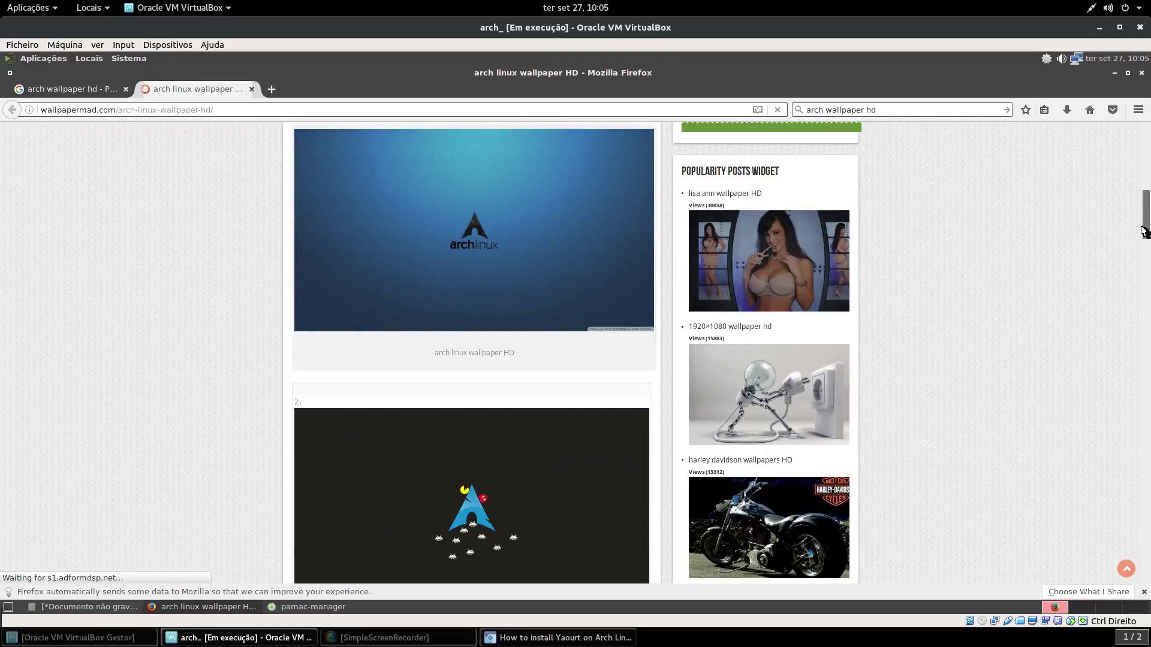
scroll(1144, 231, down, 3)
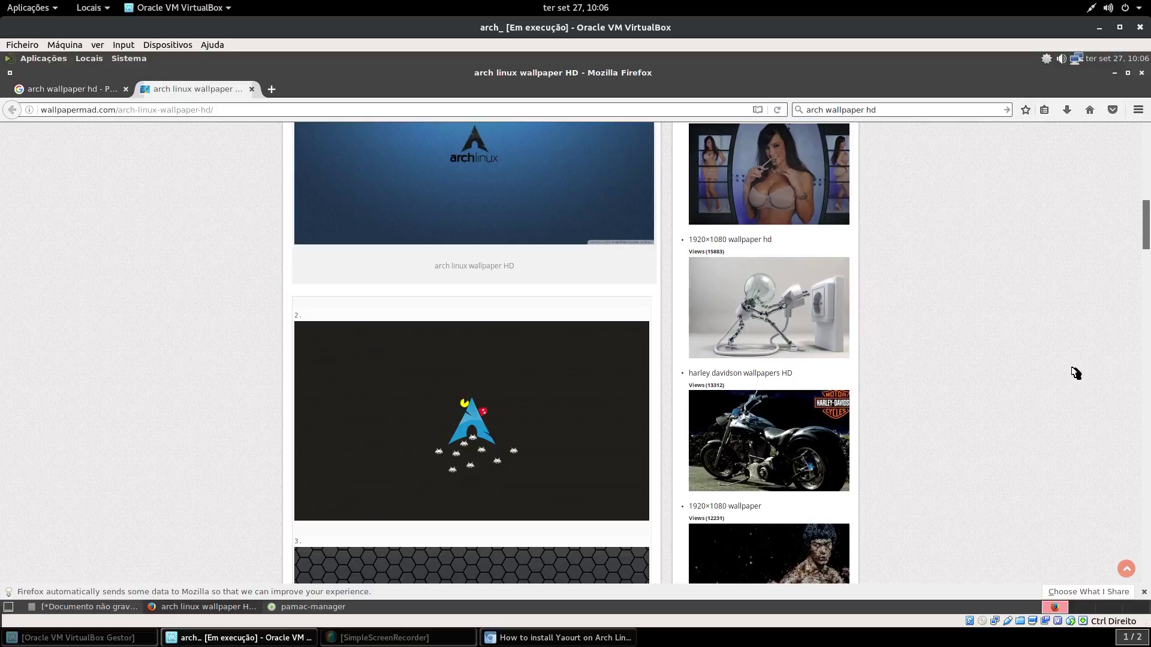
scroll(1148, 228, down, 1)
scroll(1059, 279, down, 3)
scroll(1142, 248, down, 1)
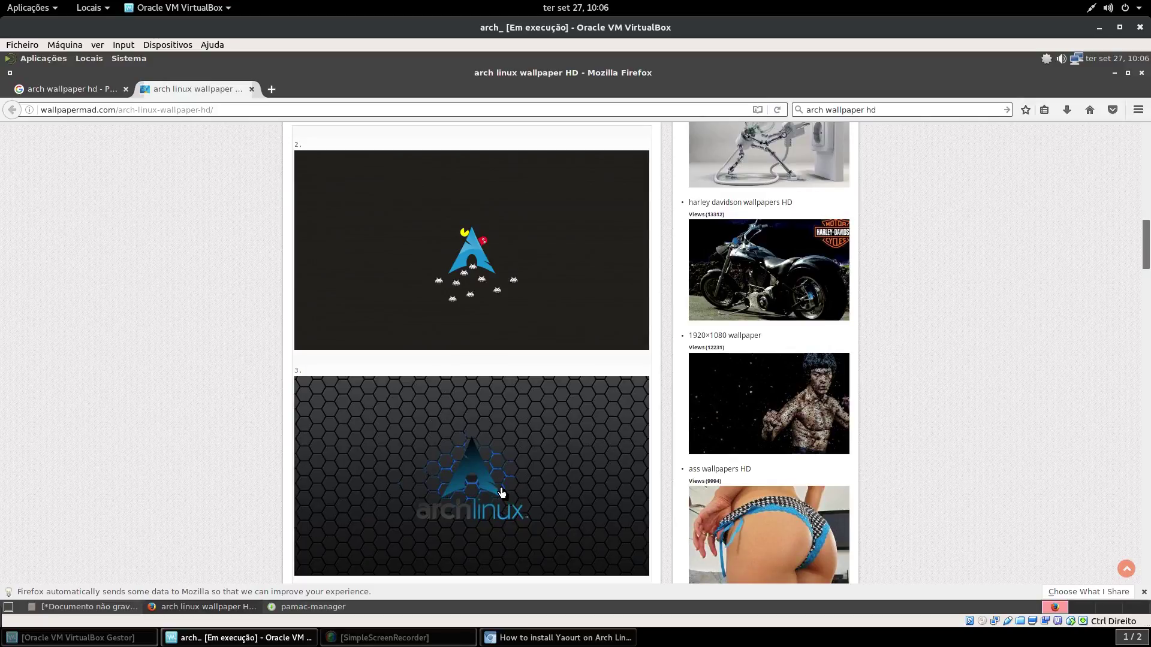
Check the theme build again and look at the sixth wallpaper and its image options, leaving them unused.
click(309, 608)
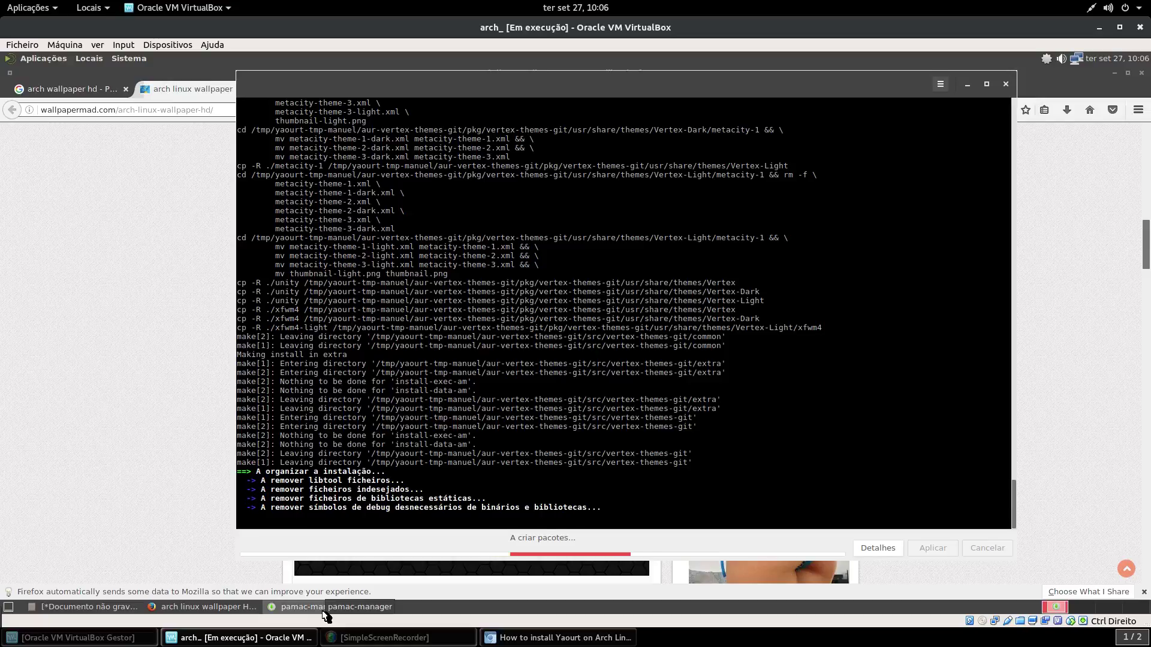
click(128, 366)
scroll(129, 366, down, 15)
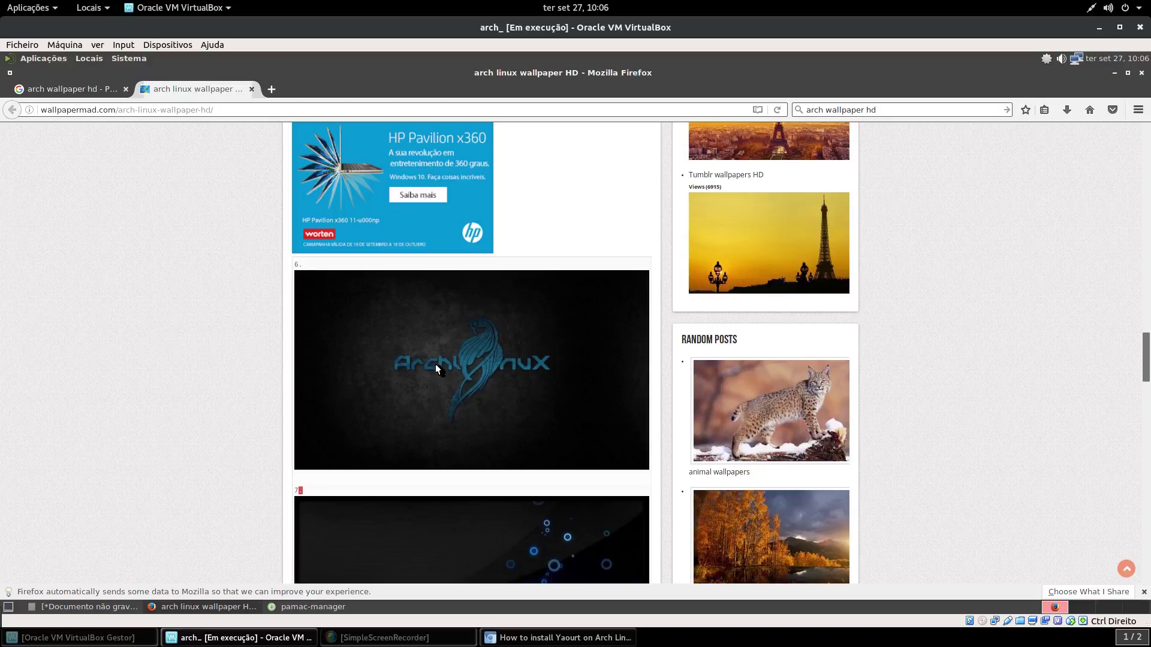
scroll(437, 367, down, 1)
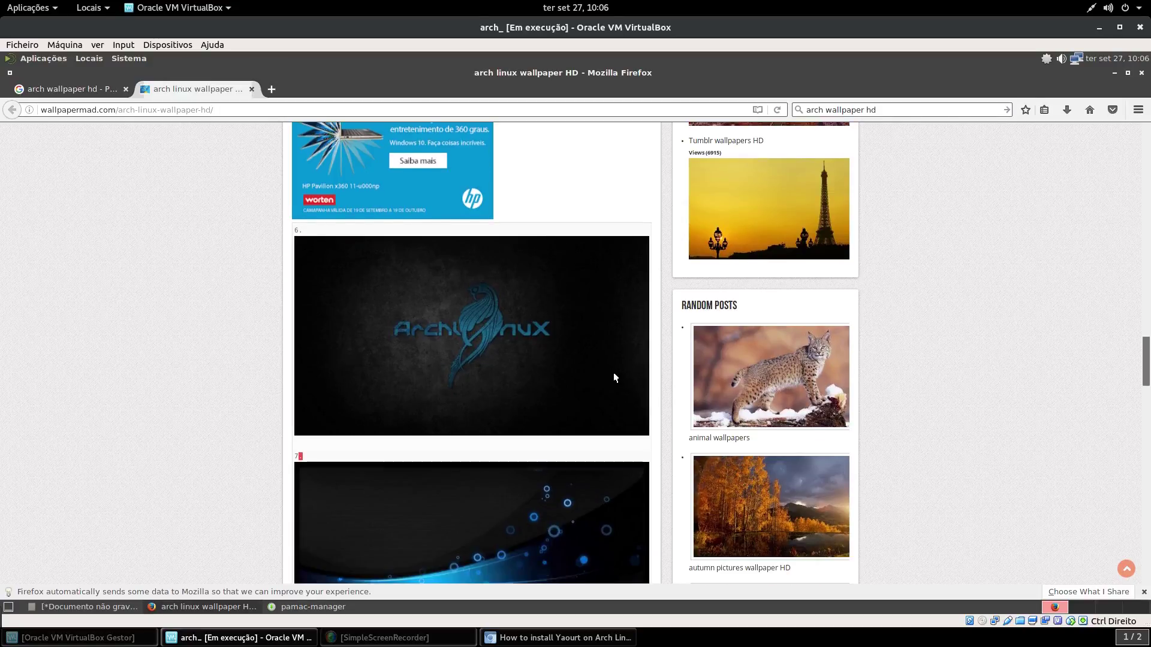
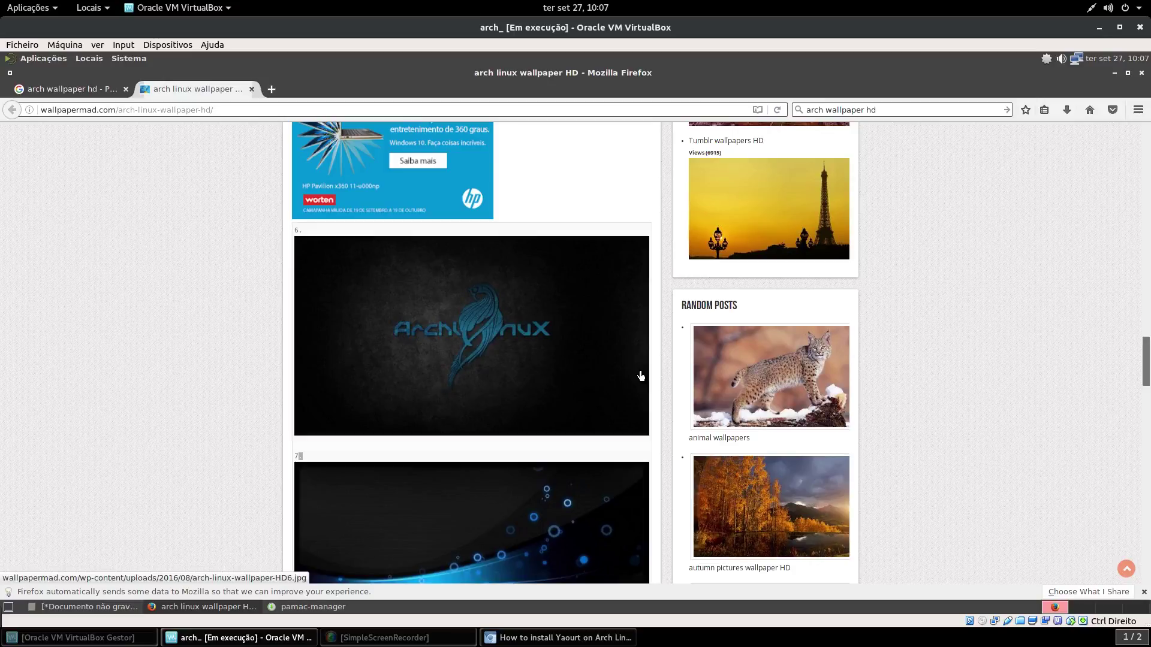
right_click(641, 376)
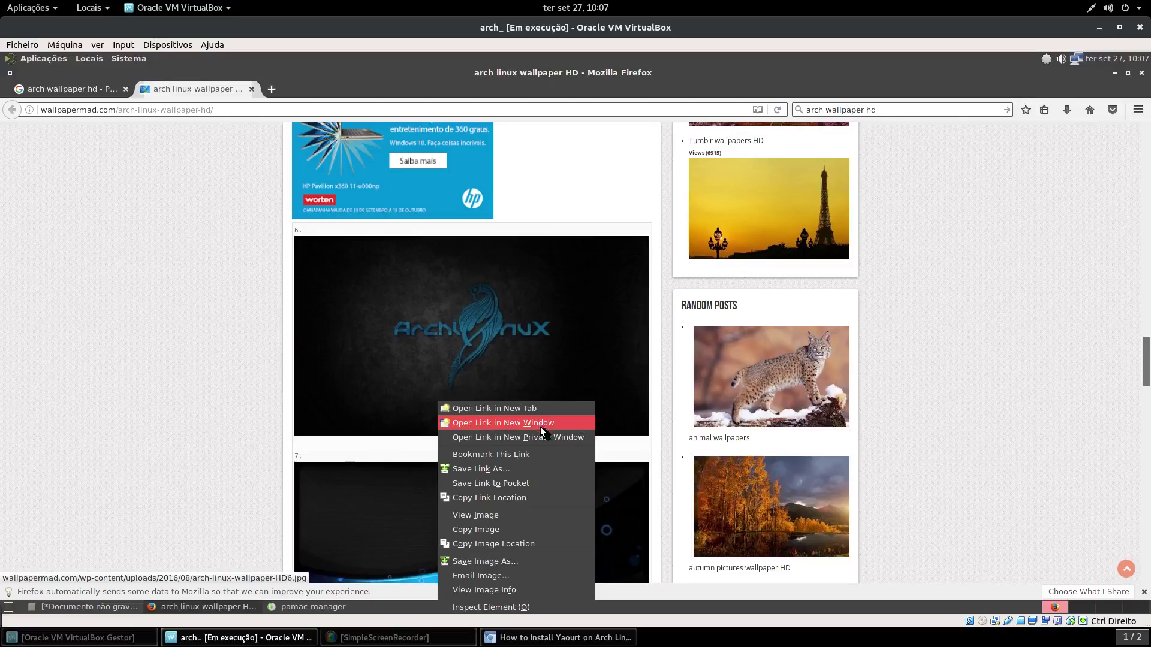
click(197, 430)
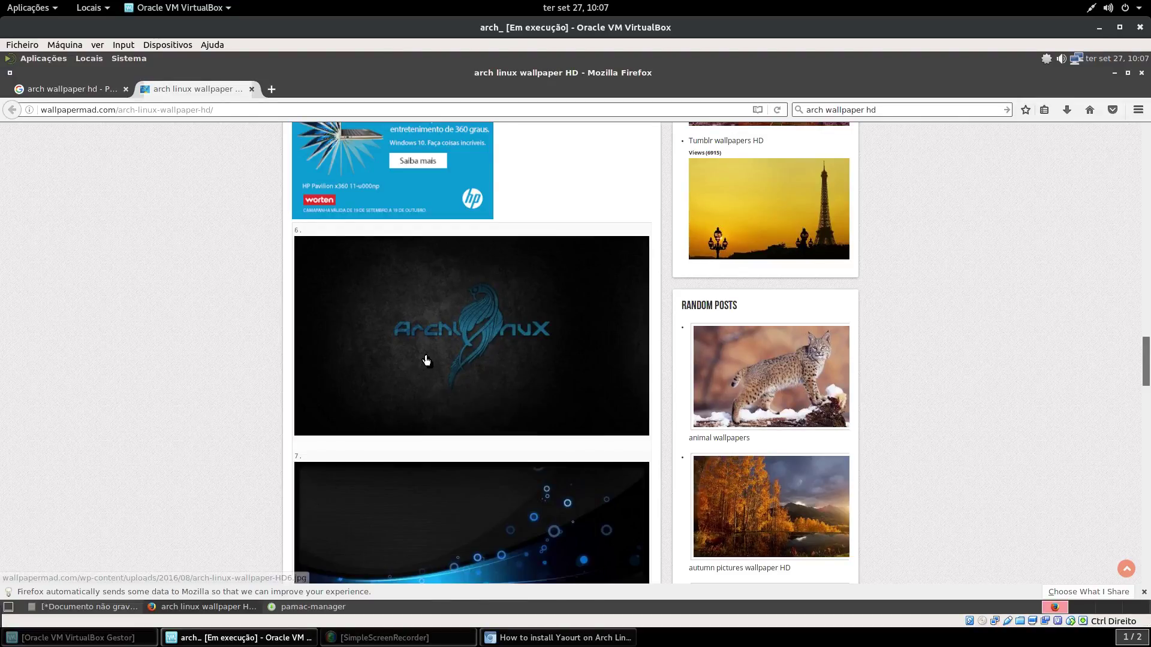
Enlarge the ninth wallpaper, the Arch logo on dark wooden planks, and check the theme build while the image loads.
scroll(1031, 360, down, 1)
scroll(1007, 361, down, 8)
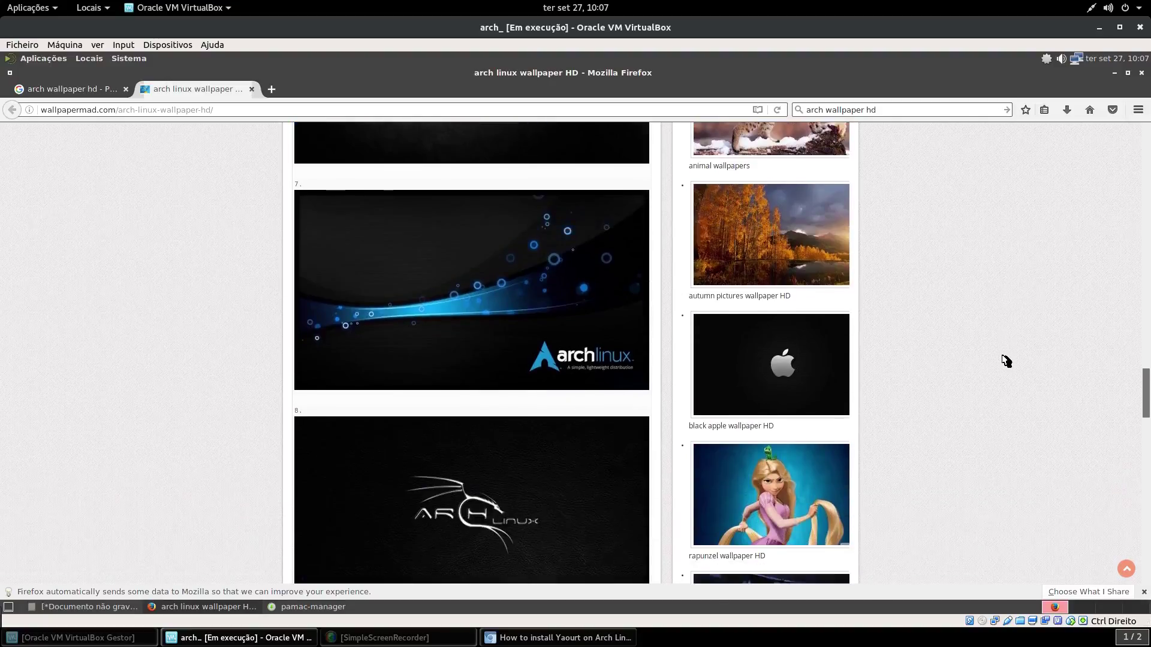
scroll(1006, 362, down, 8)
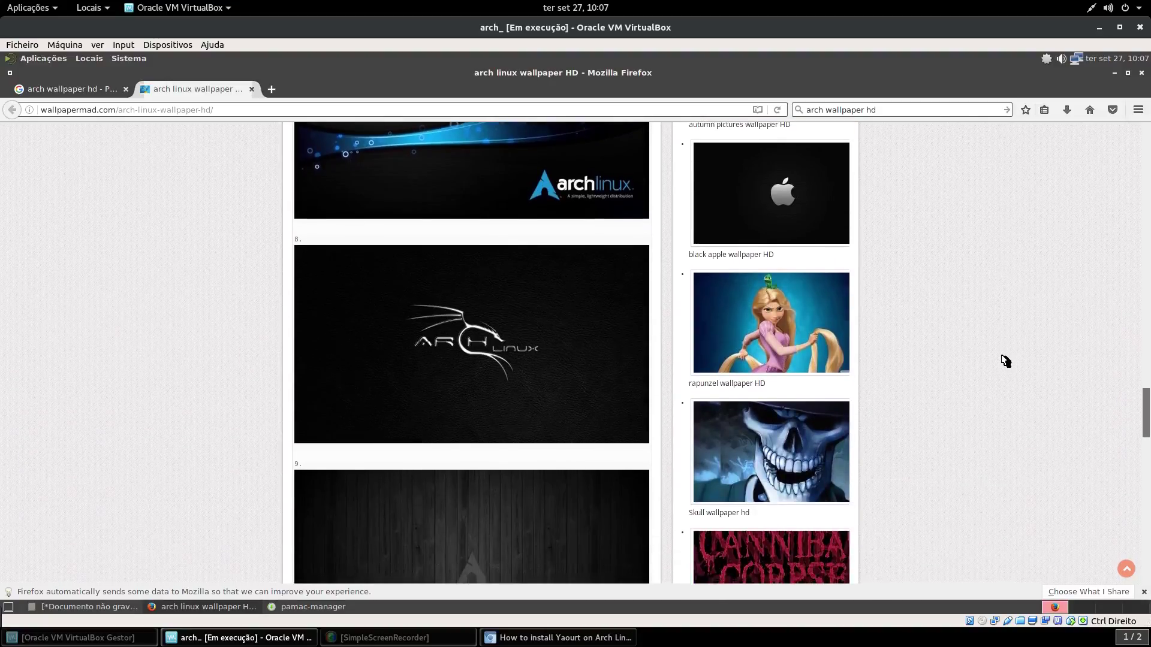
scroll(998, 360, down, 10)
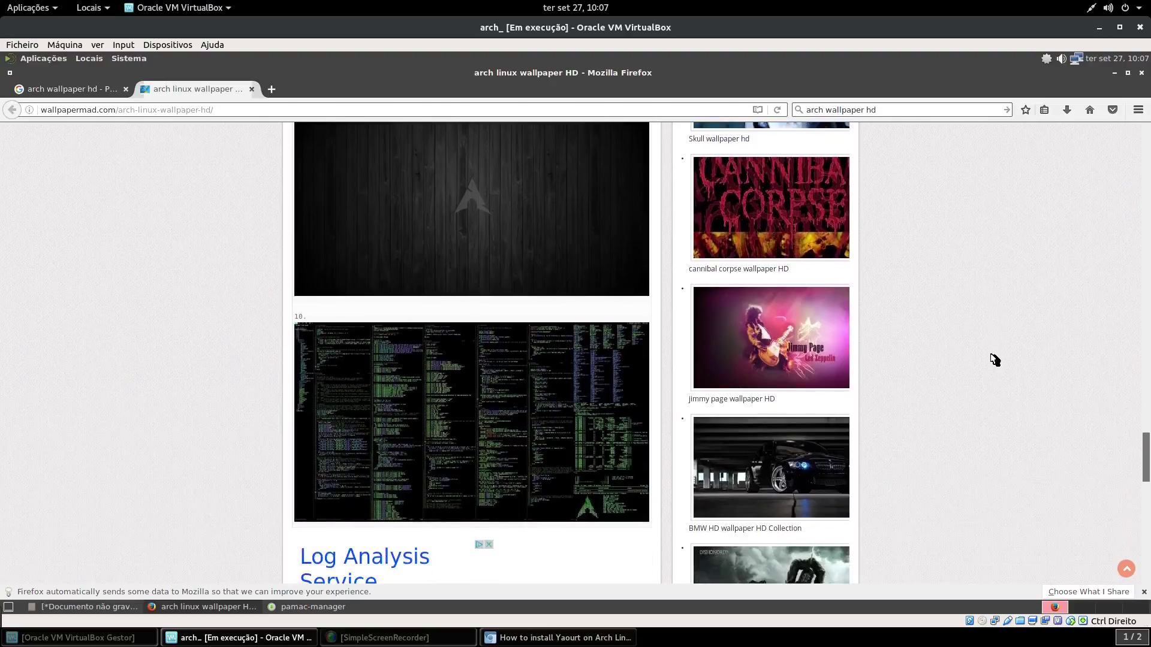
scroll(983, 360, up, 4)
scroll(971, 364, up, 6)
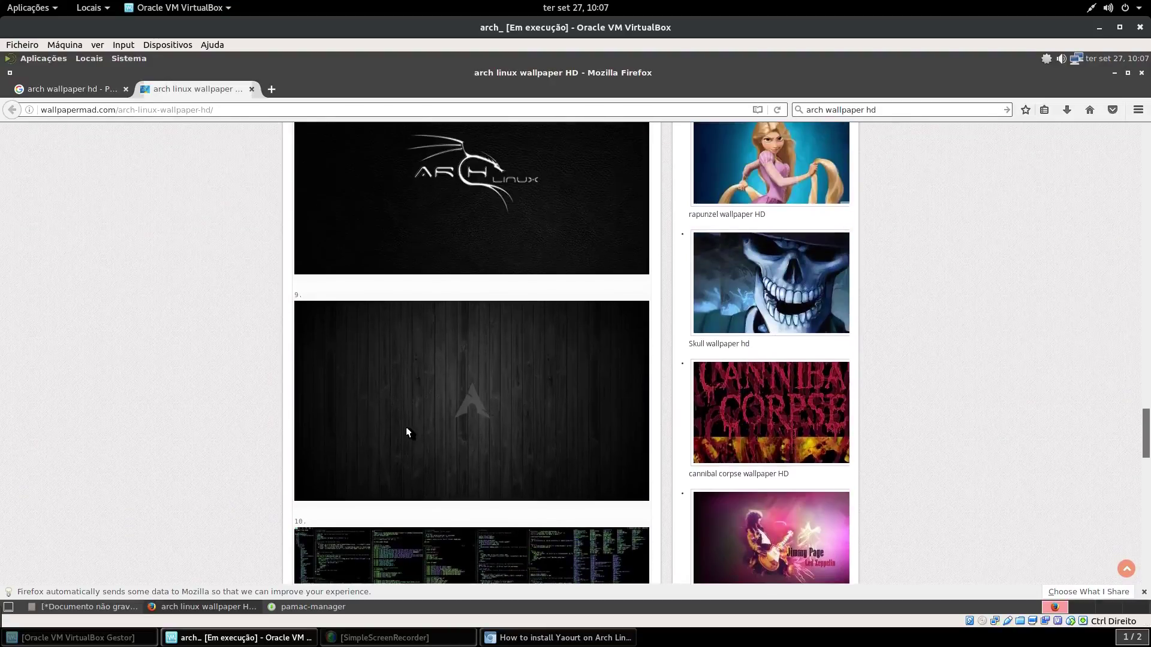
click(406, 427)
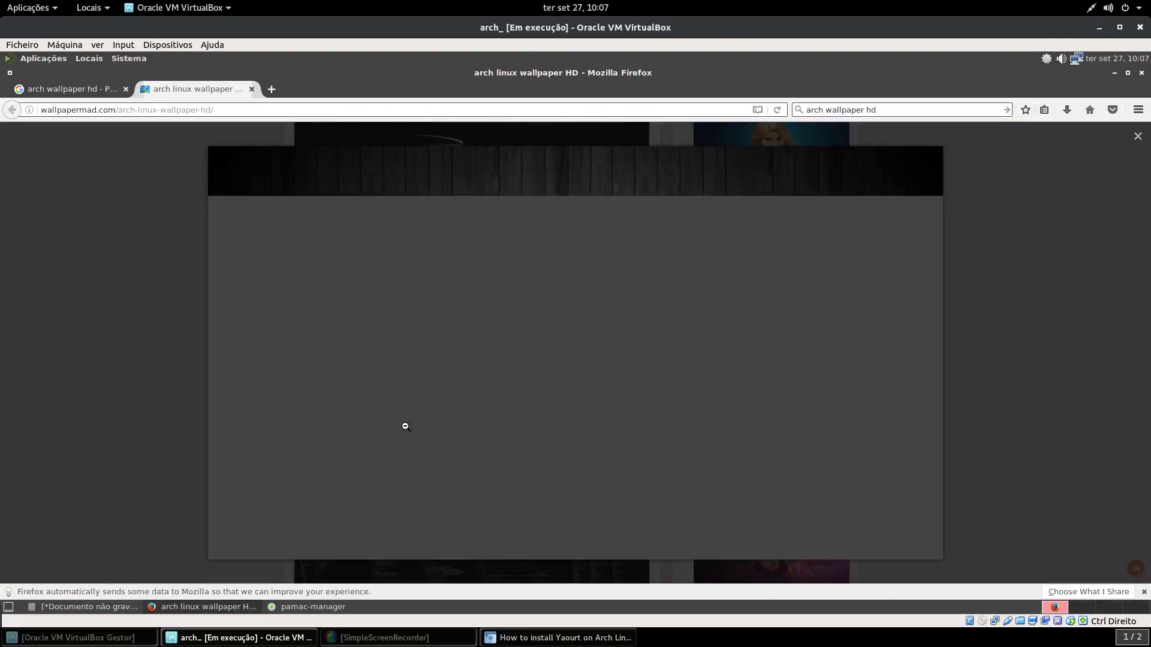
click(315, 608)
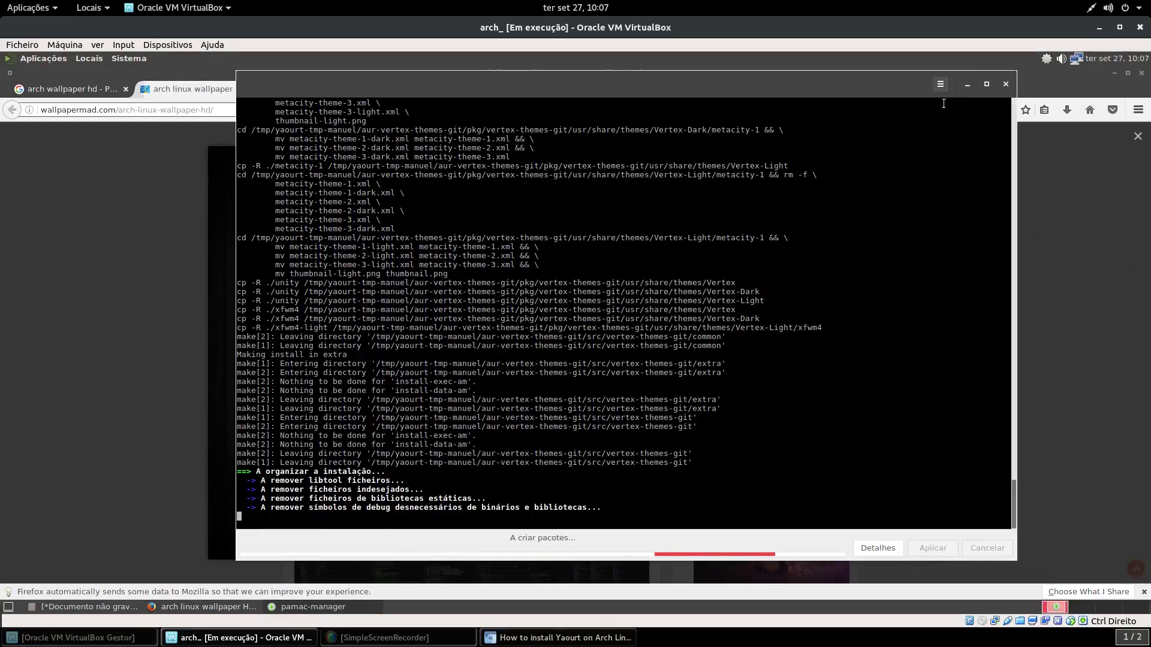
click(968, 88)
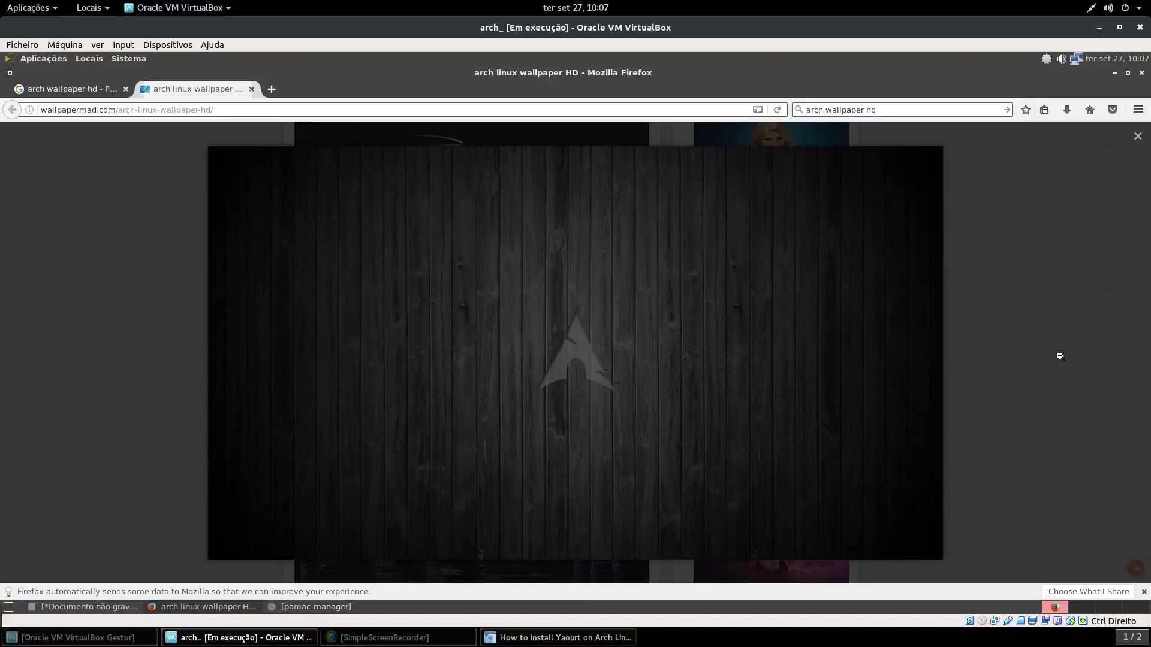
Save the enlarged wallpaper as arch-linux-wallpaper-HD9.png in the Transferências folder.
right_click(482, 348)
click(512, 400)
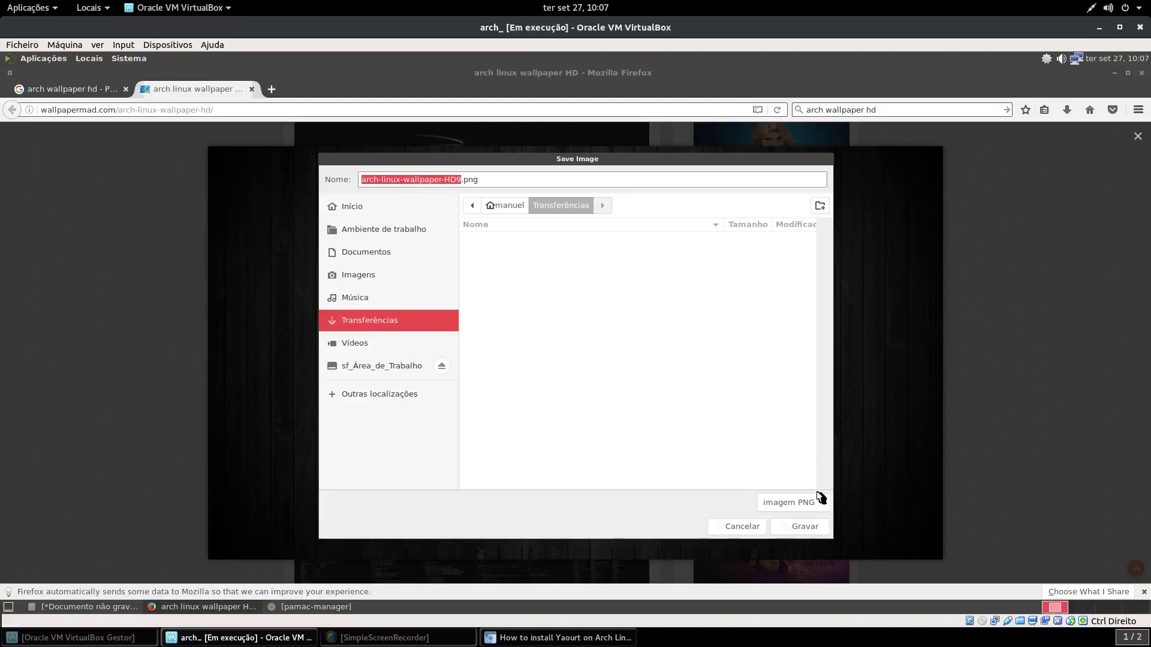
click(809, 532)
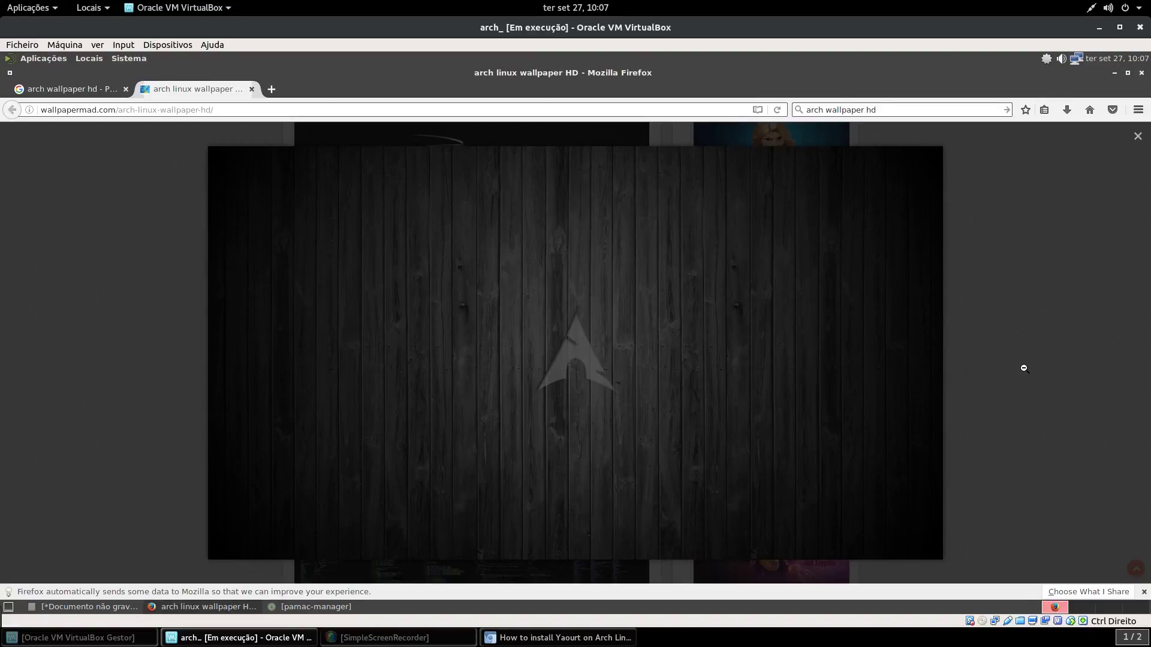
Close the browser together with both of its open tabs.
click(1141, 77)
click(1142, 77)
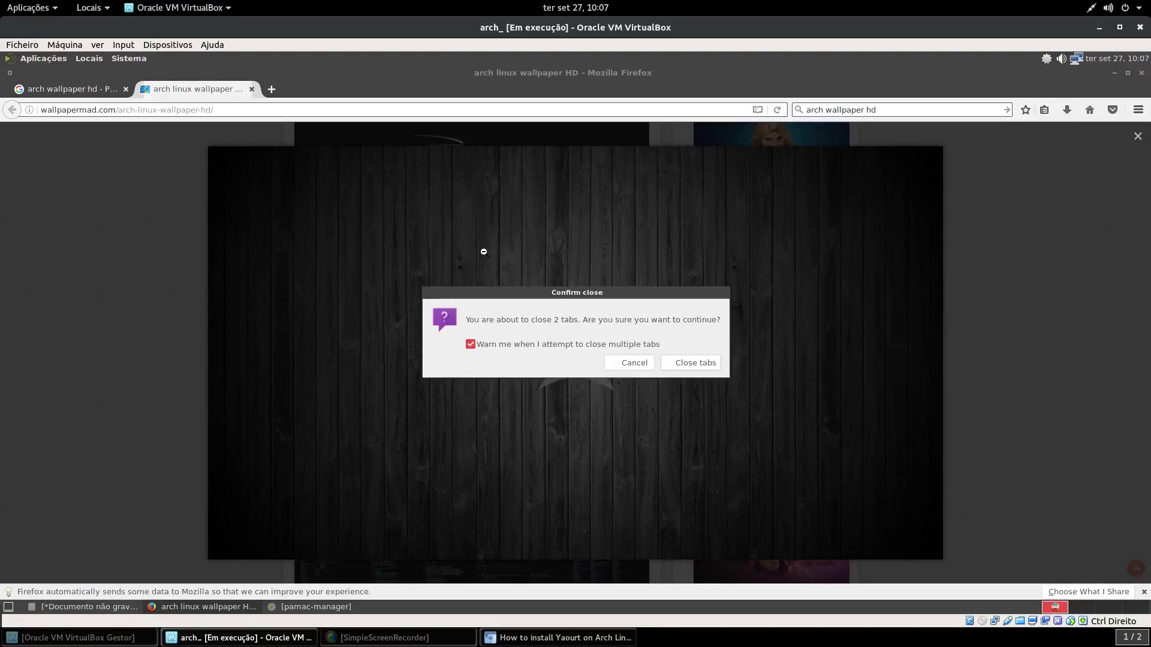
click(697, 363)
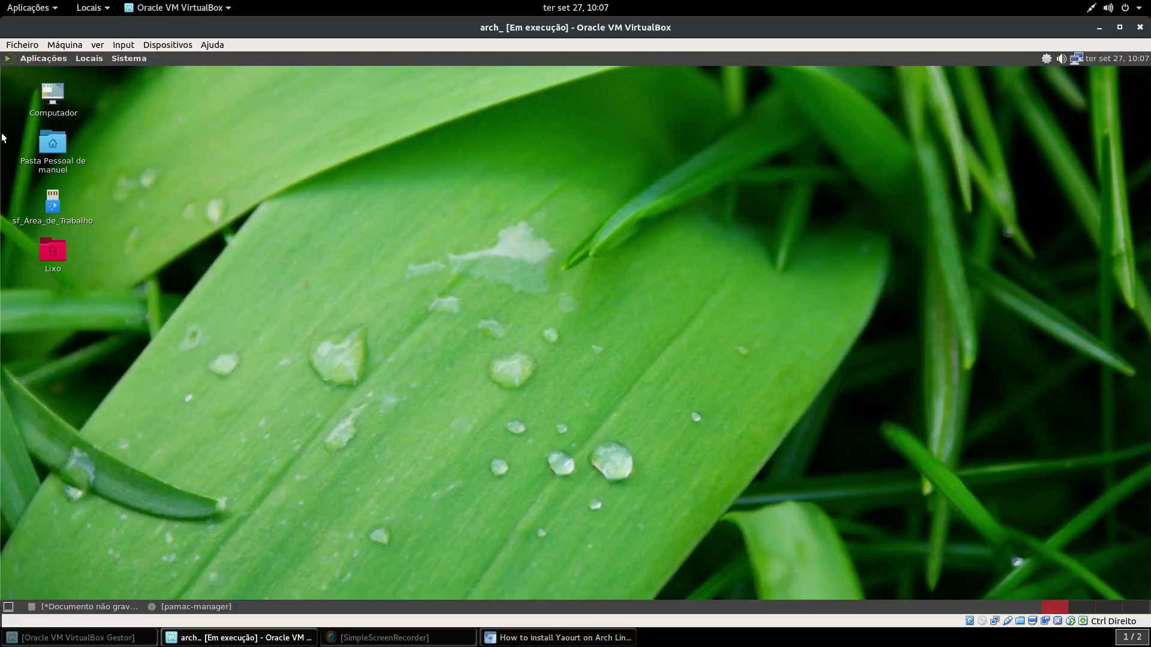
Open the Transferências folder inside the home folder and select arch-linux-wallpaper-HD9.png.
double_click(52, 144)
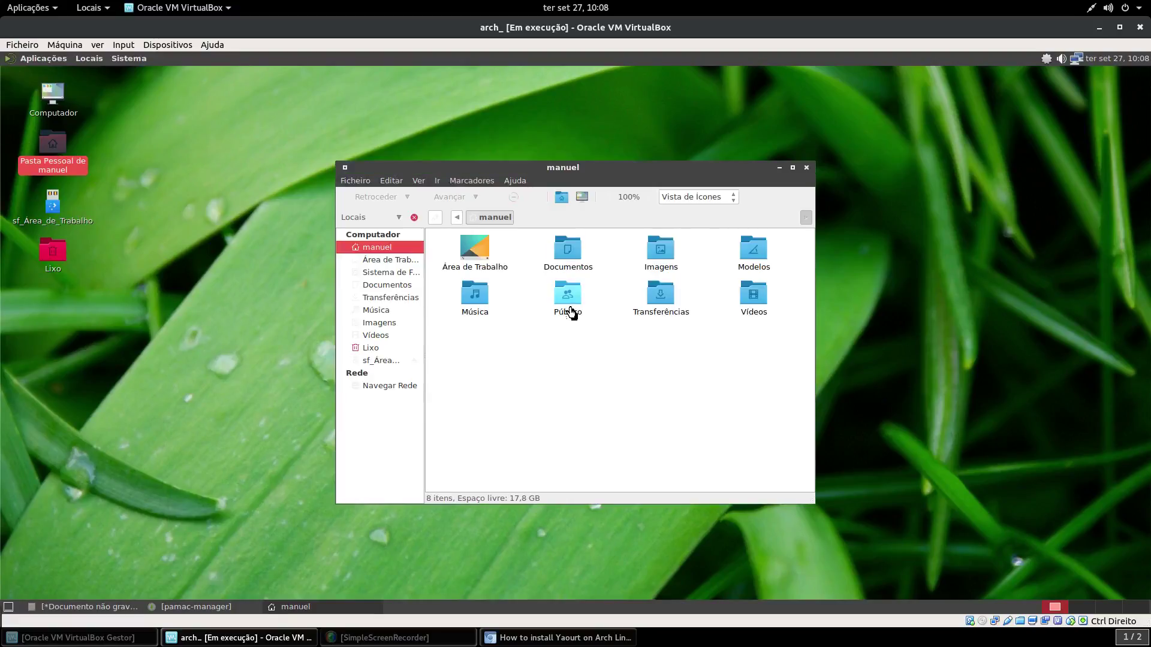
double_click(661, 292)
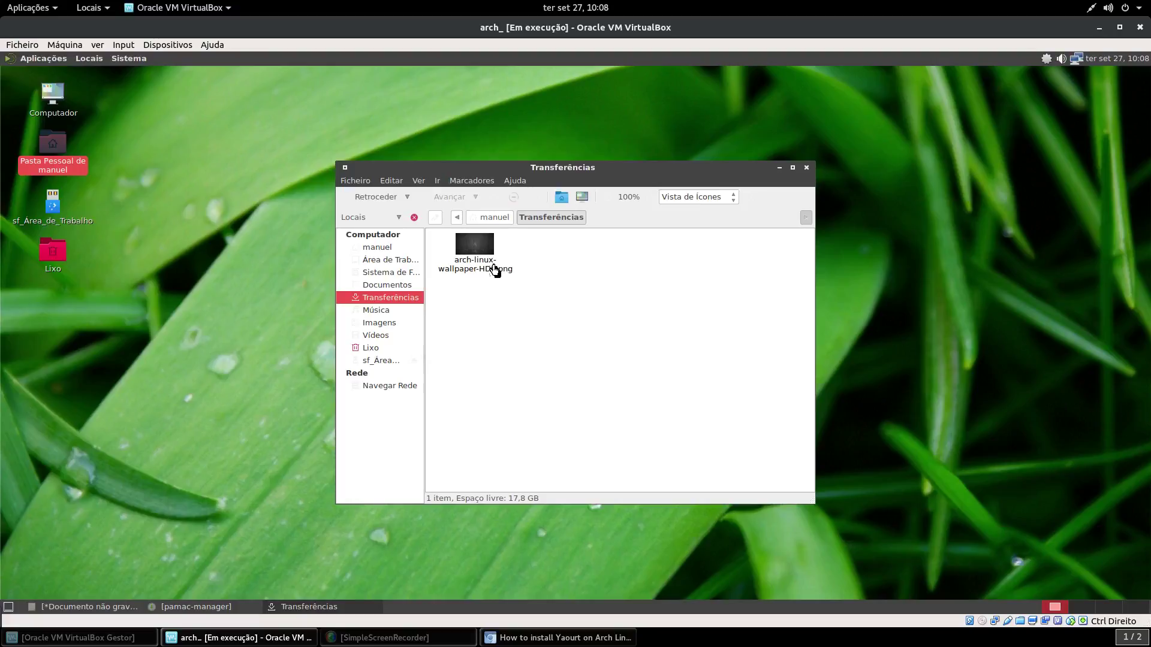
right_click(485, 254)
click(829, 339)
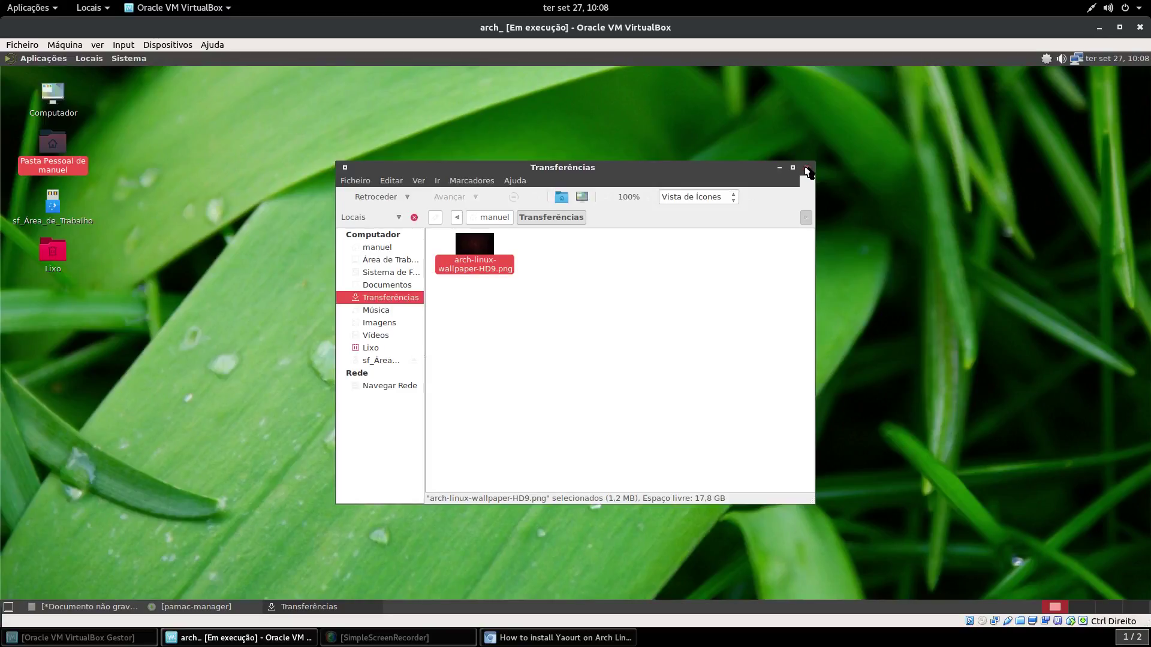
Bring the package manager to the front to follow the vertex-themes-git build, and minimise the screen recorder window.
click(183, 608)
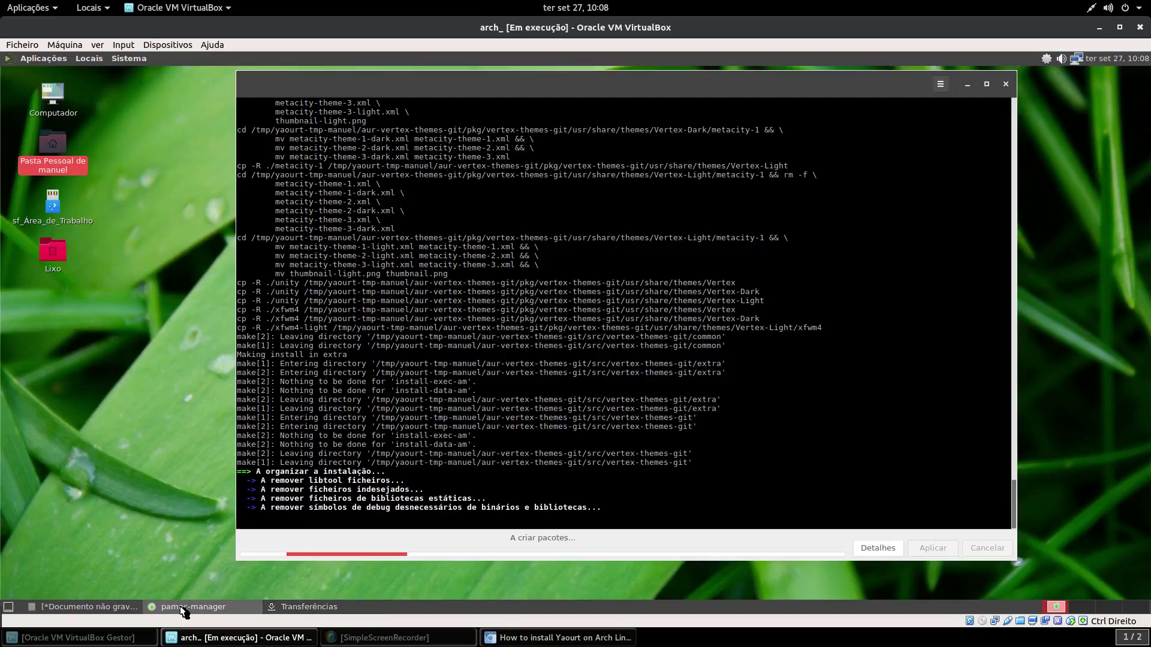
click(378, 639)
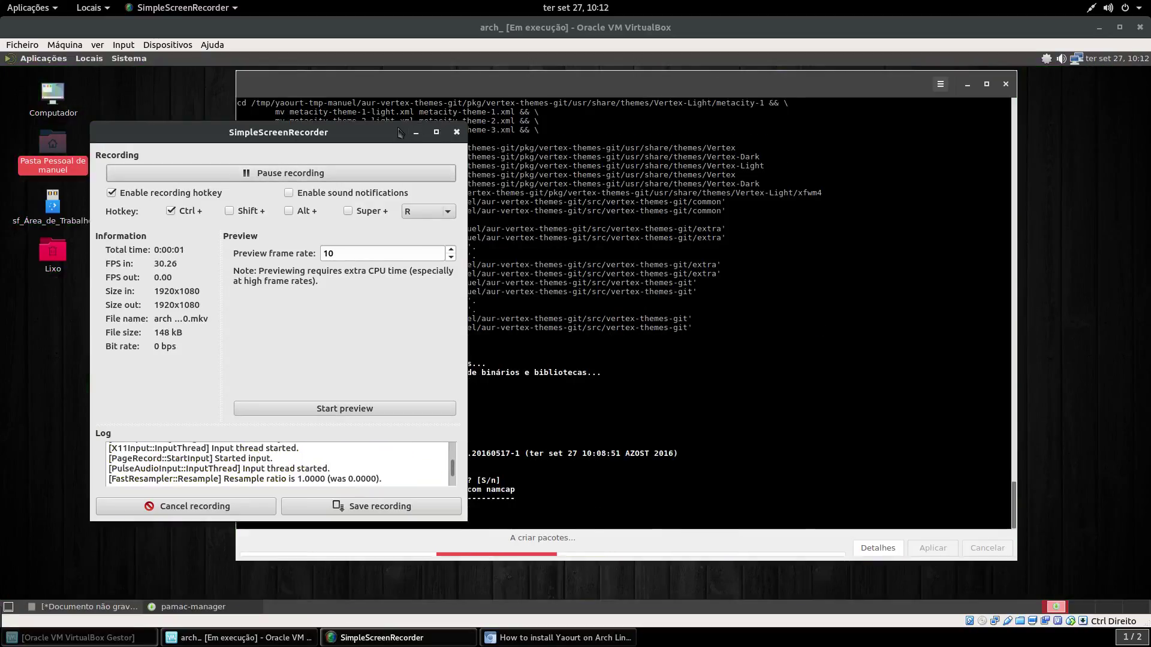
click(417, 132)
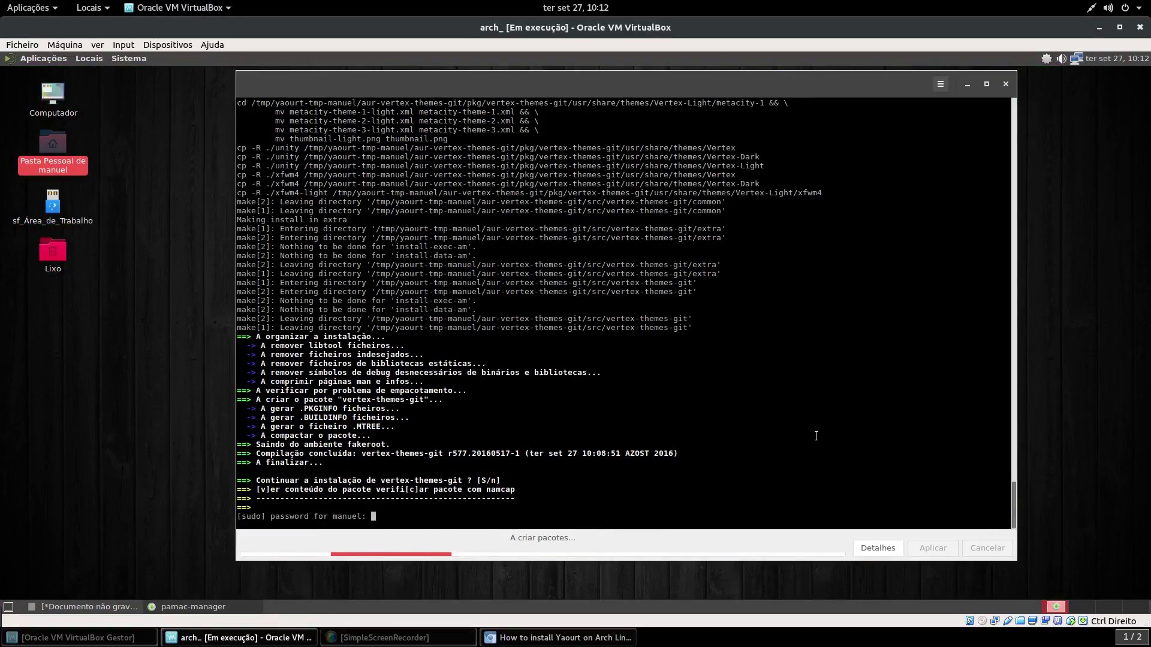
Submit the sudo password to finish installing vertex-themes-git, and return to the package list.
key(Return)
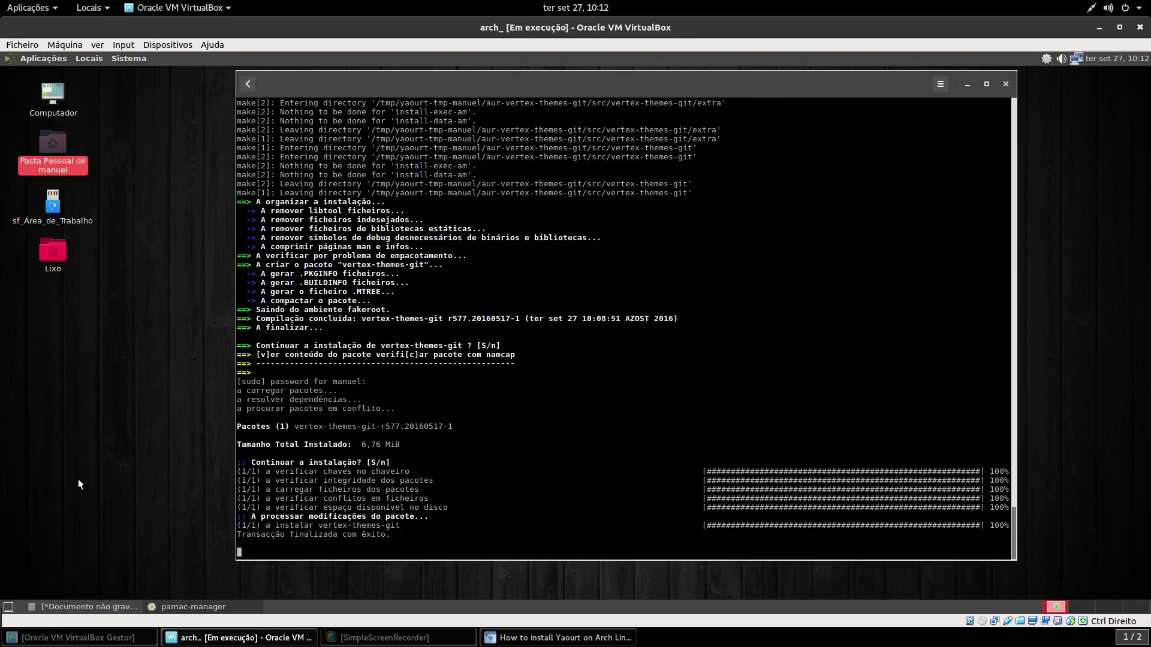
drag(433, 90, 428, 115)
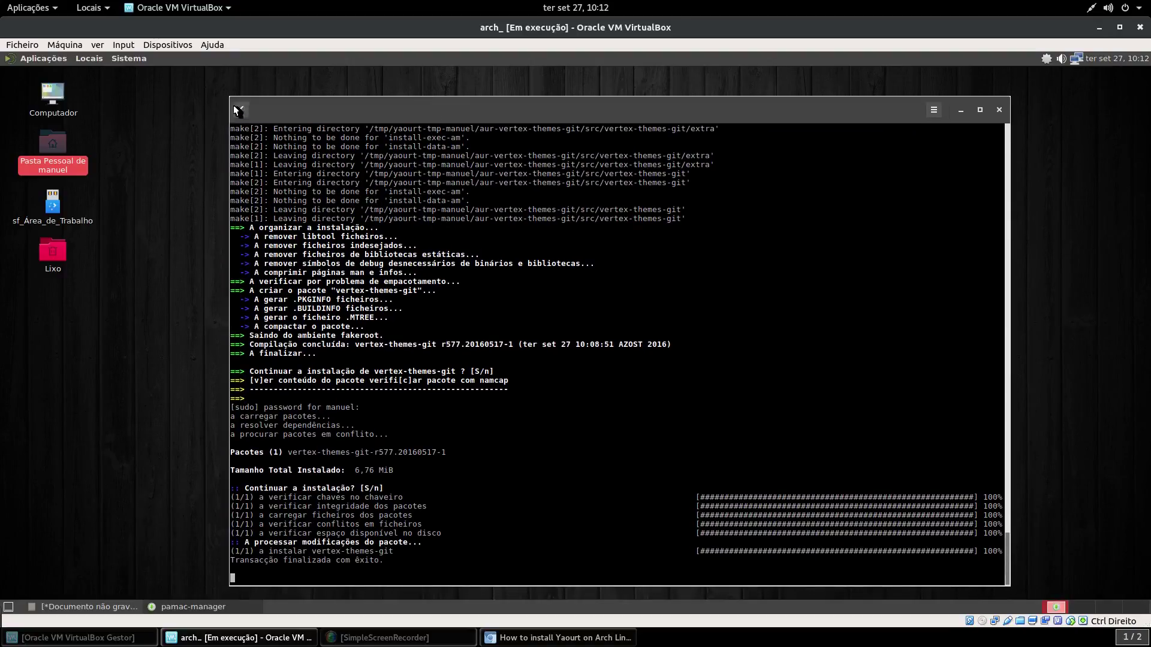
click(240, 114)
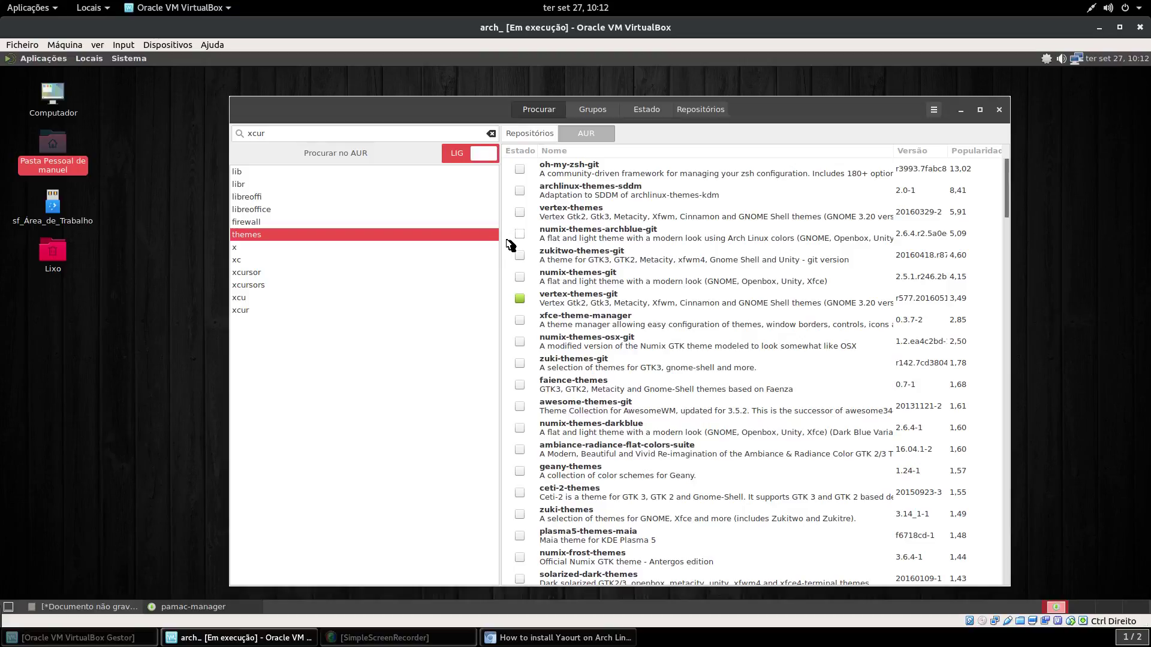
Search the package manager for lightdm and list the matches from the official repositories.
click(414, 131)
key(BackSpace)
key(BackSpace)
key(BackSpace)
key(BackSpace)
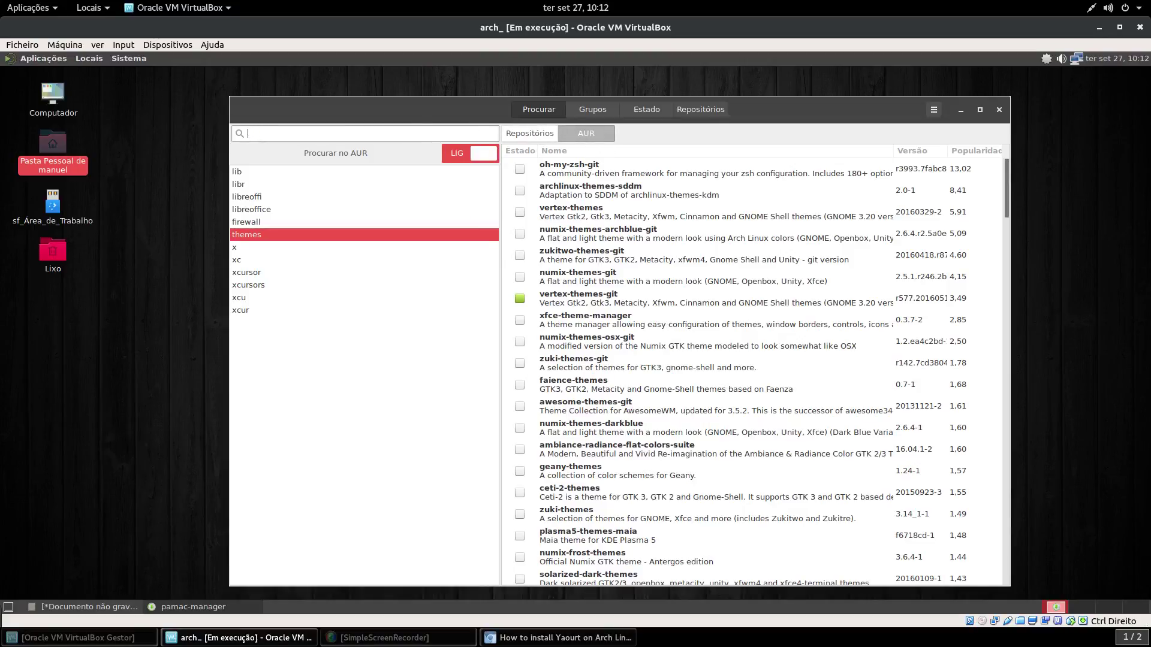
text(lightdm)
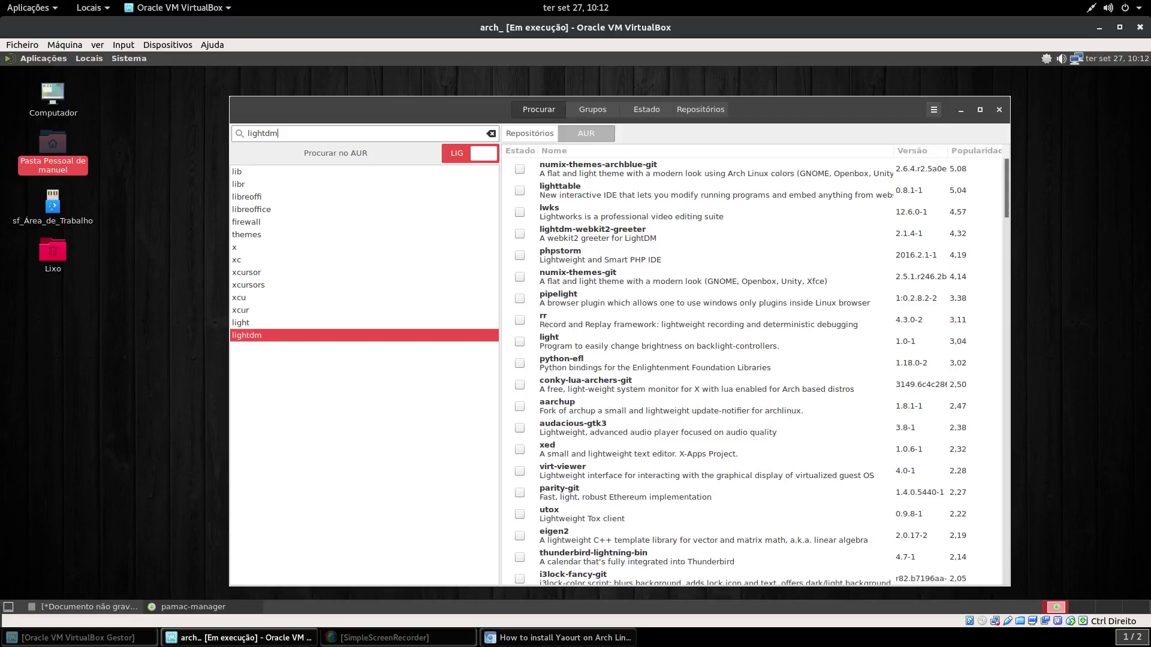
click(539, 133)
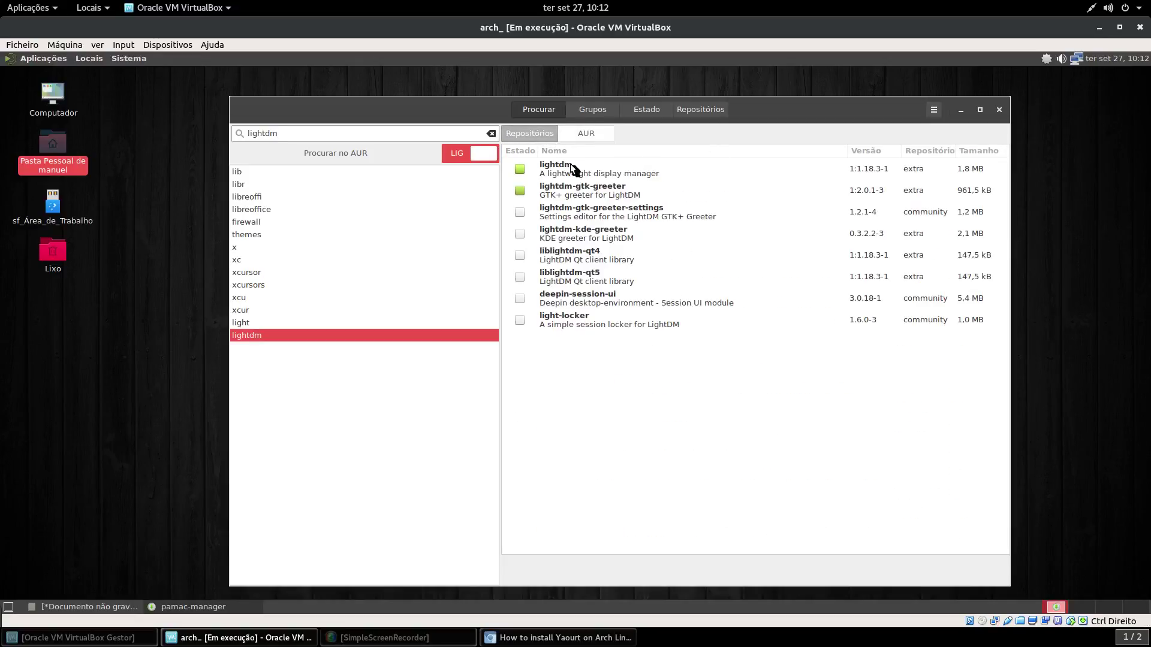
Install lightdm-gtk-greeter-settings with its dependency, authorising the transaction with the account password.
click(519, 212)
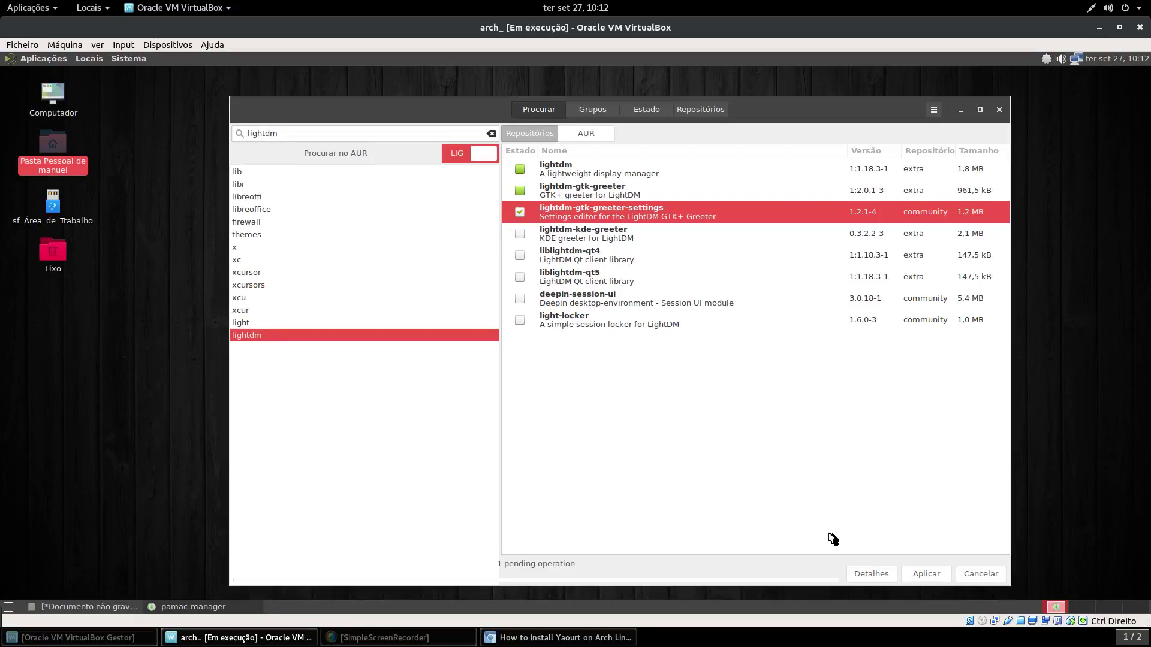
click(928, 575)
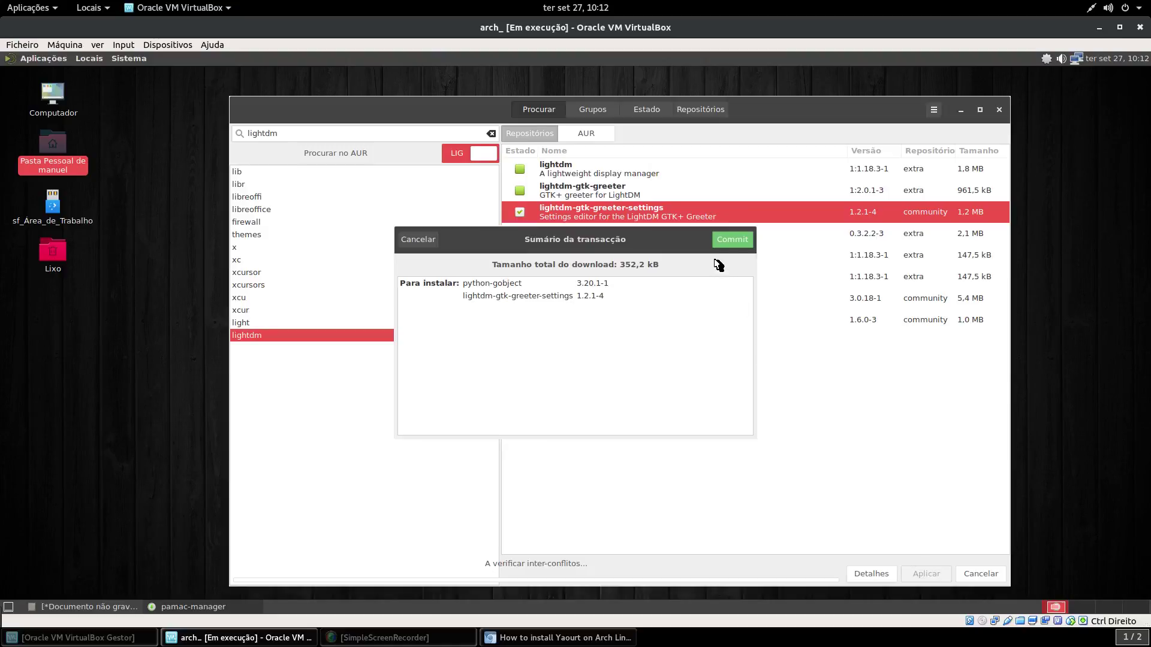
click(728, 242)
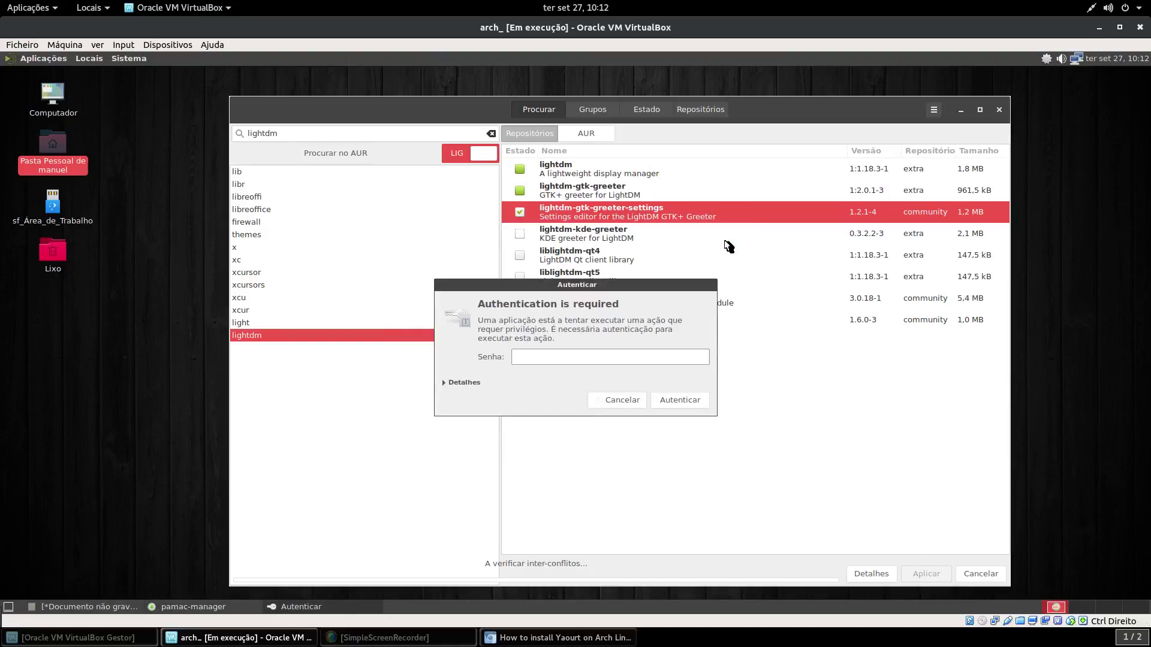
text(•••••)
key(Return)
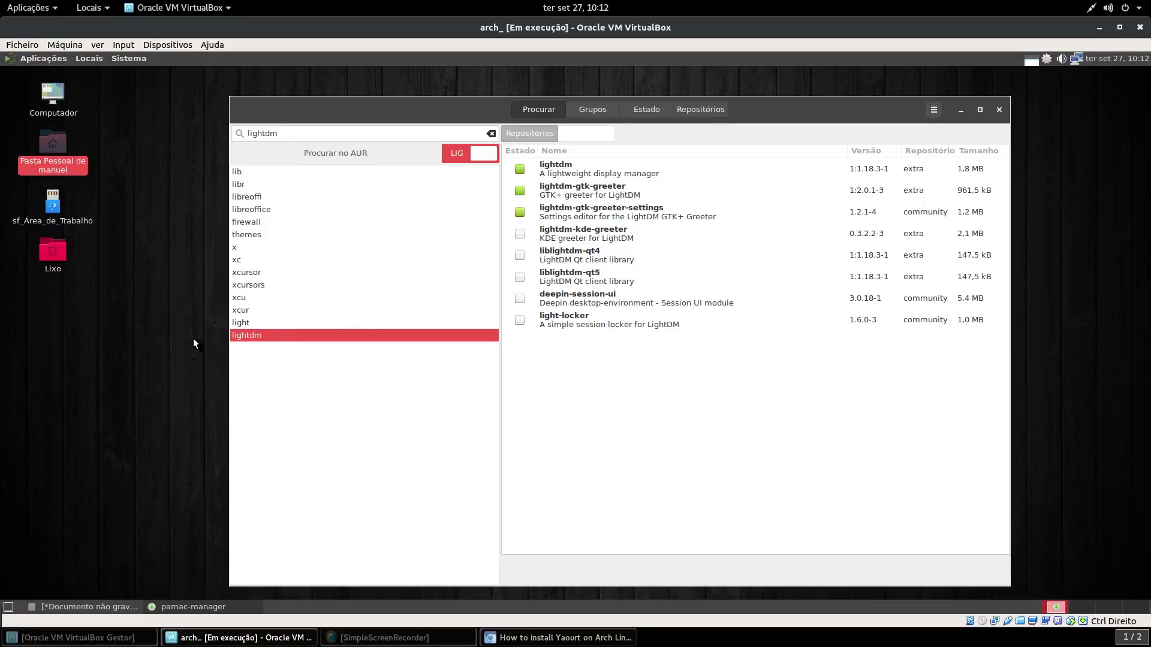
Minimise the package manager and open the LightDM GTK+ greeter settings, authenticating with the account password.
click(962, 111)
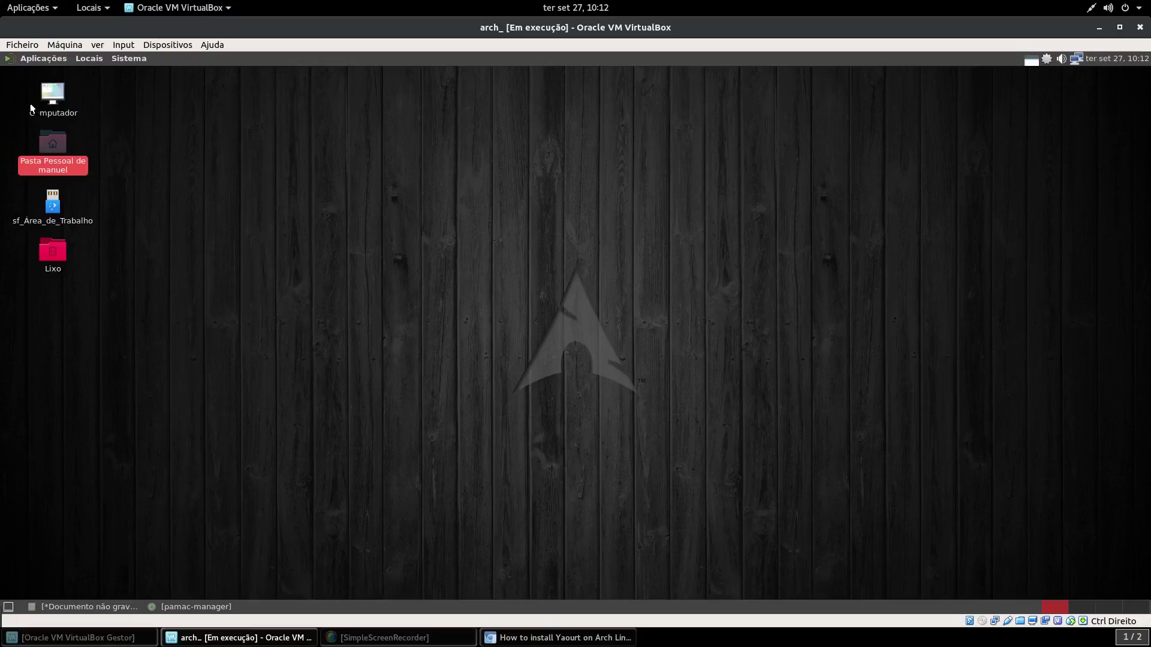
click(42, 55)
mouse_move(63, 111)
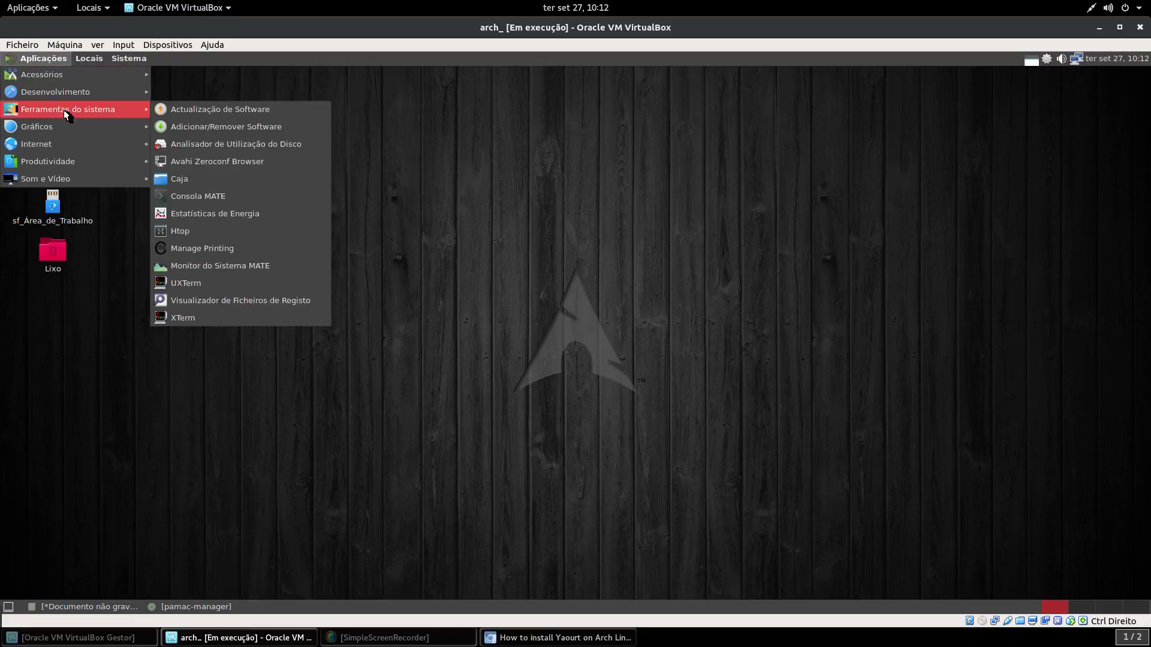
mouse_move(77, 75)
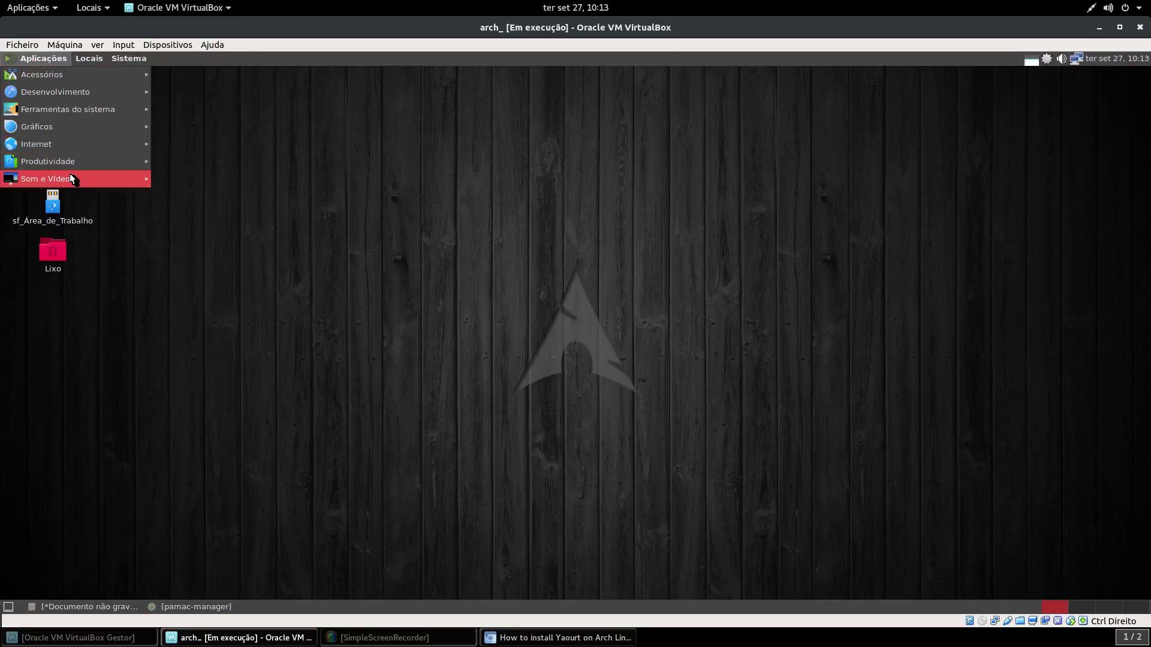
mouse_move(70, 178)
mouse_move(129, 58)
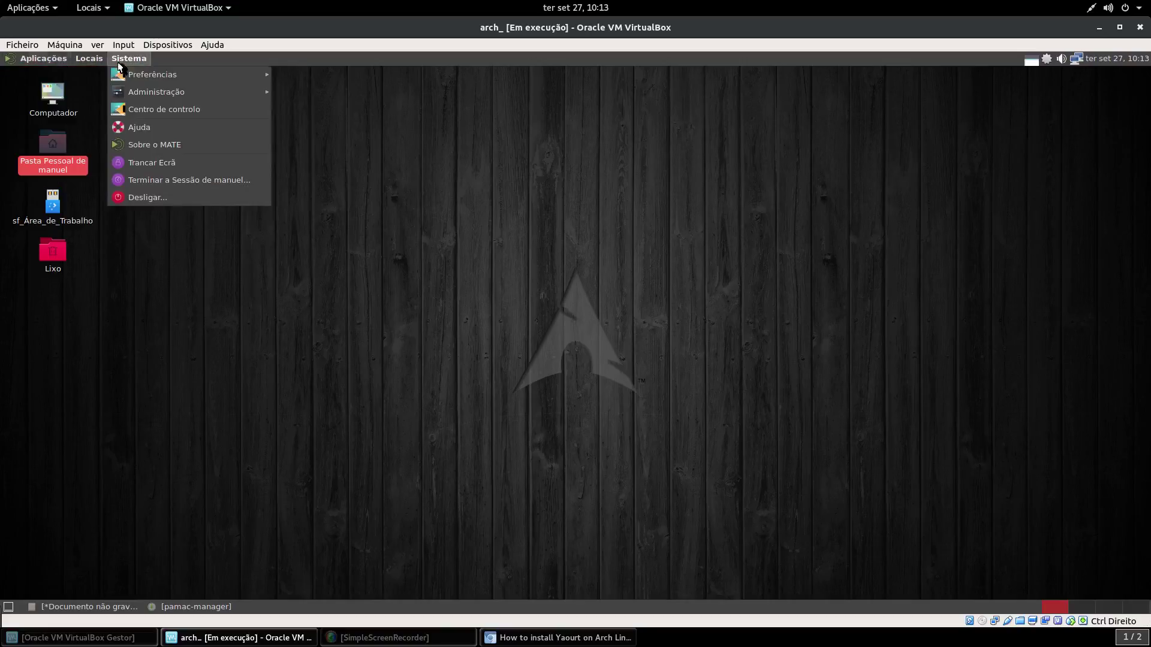
mouse_move(128, 94)
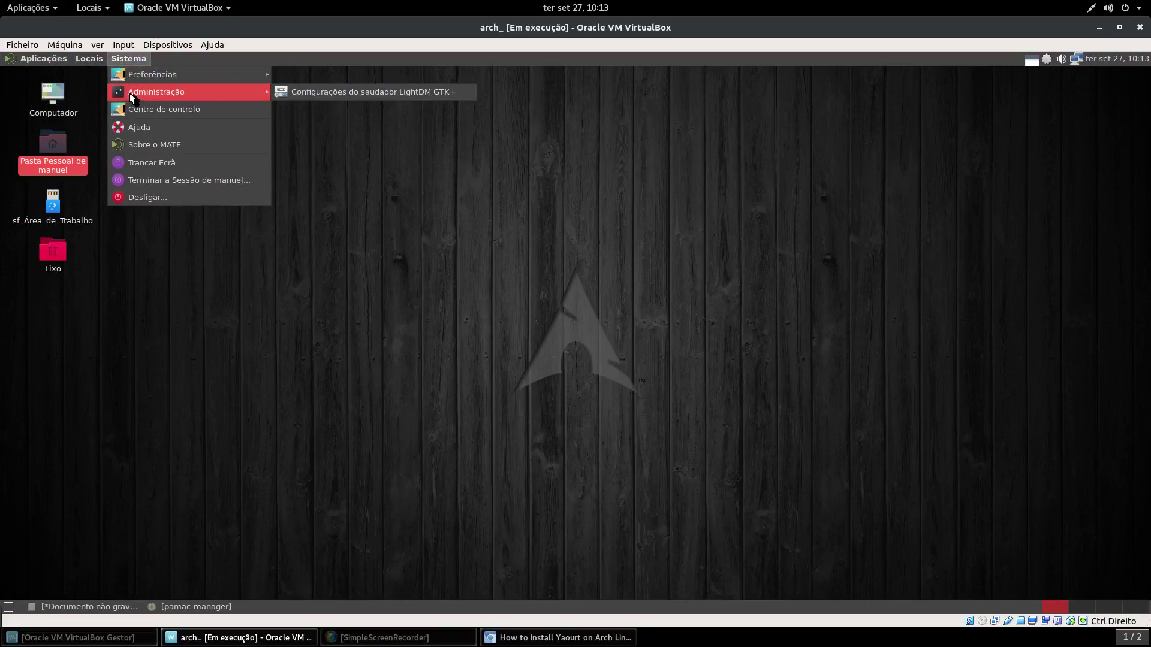
click(301, 90)
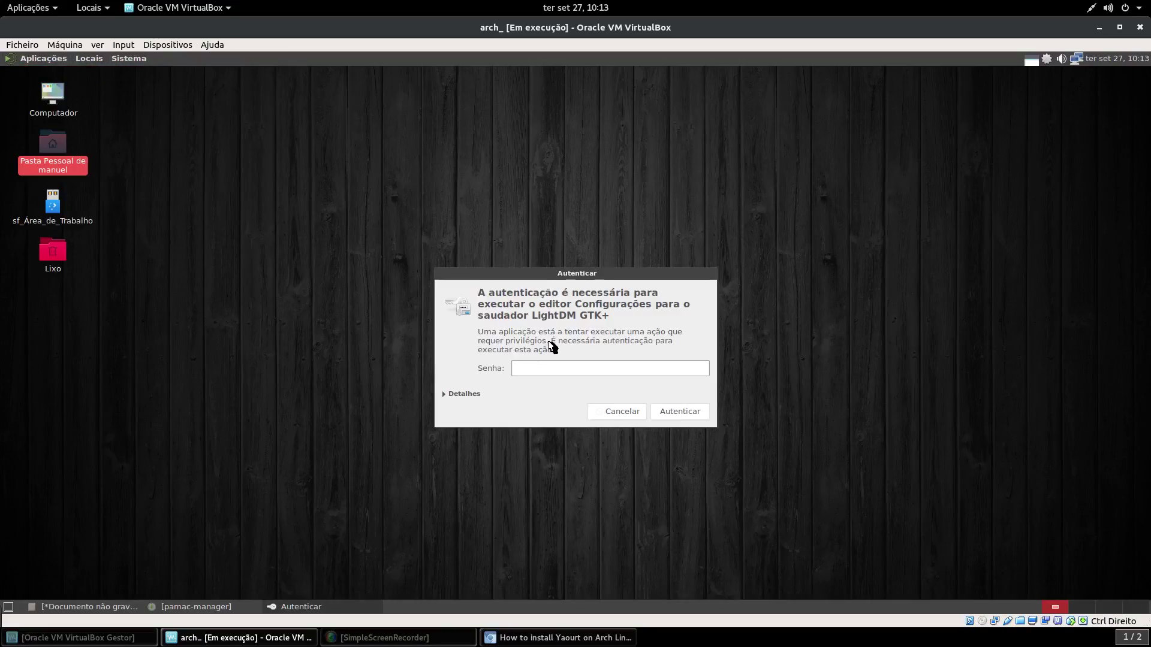
text(****)
key(Return)
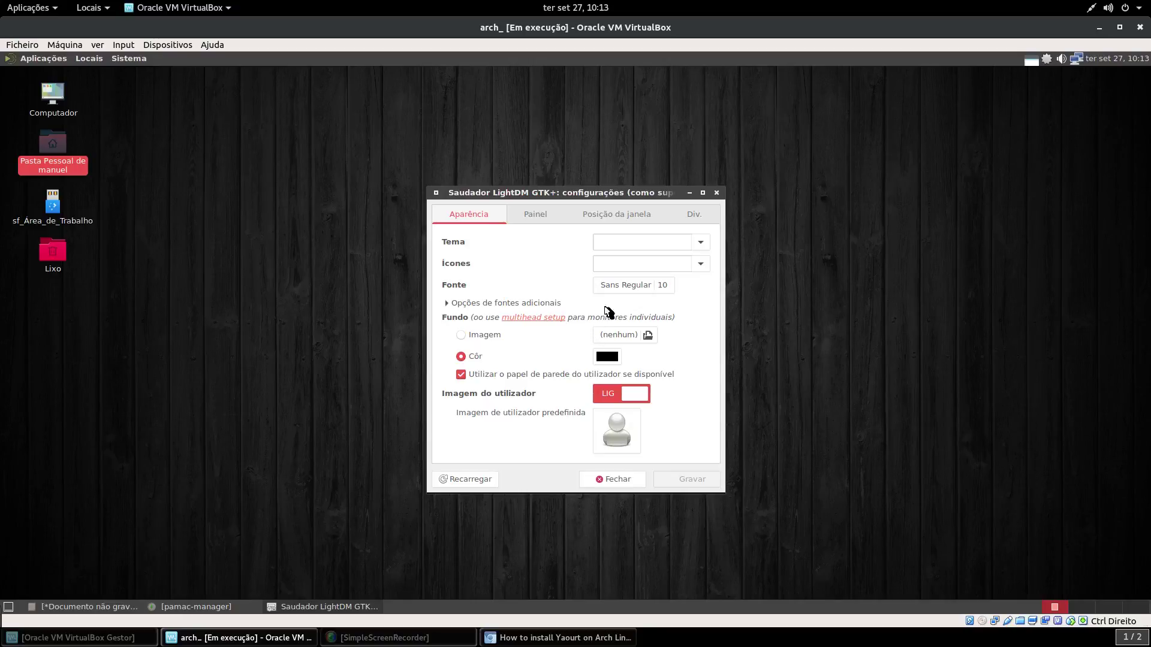
Set the login greeter's theme to Numix and its icons to breeze.
click(699, 244)
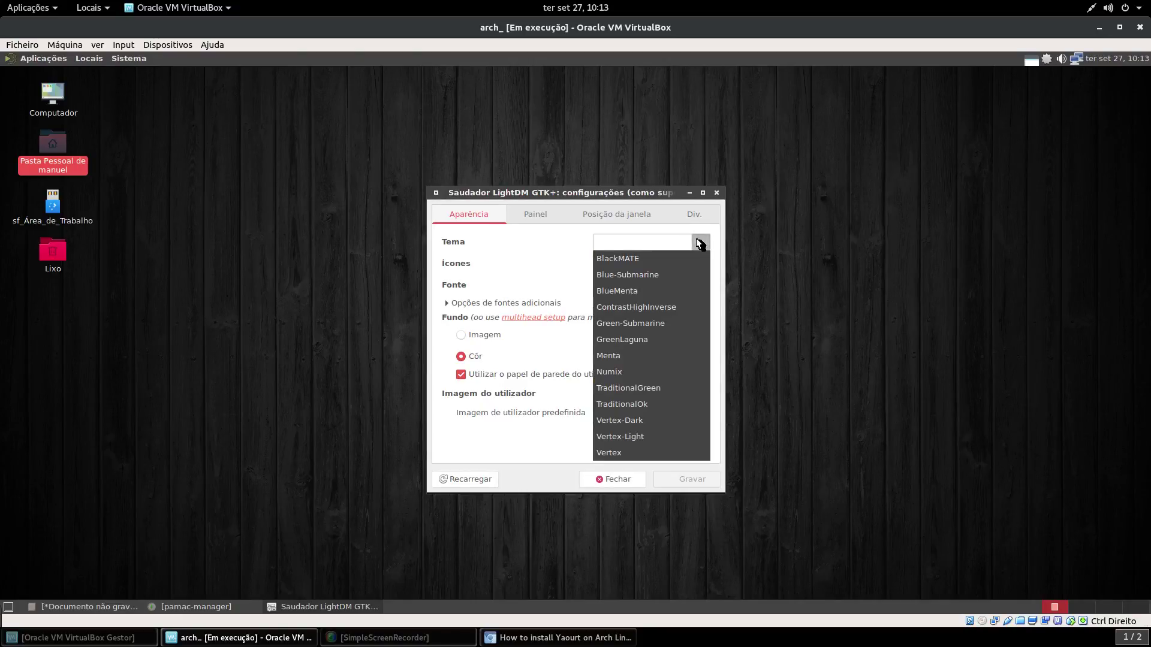
click(634, 372)
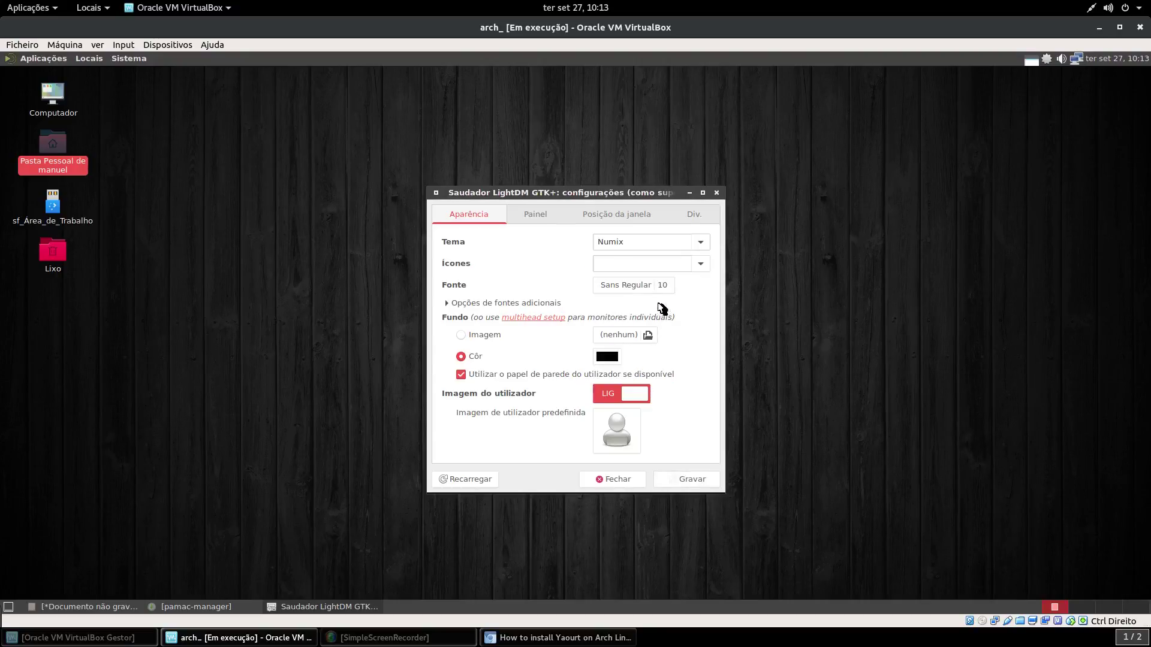
click(700, 265)
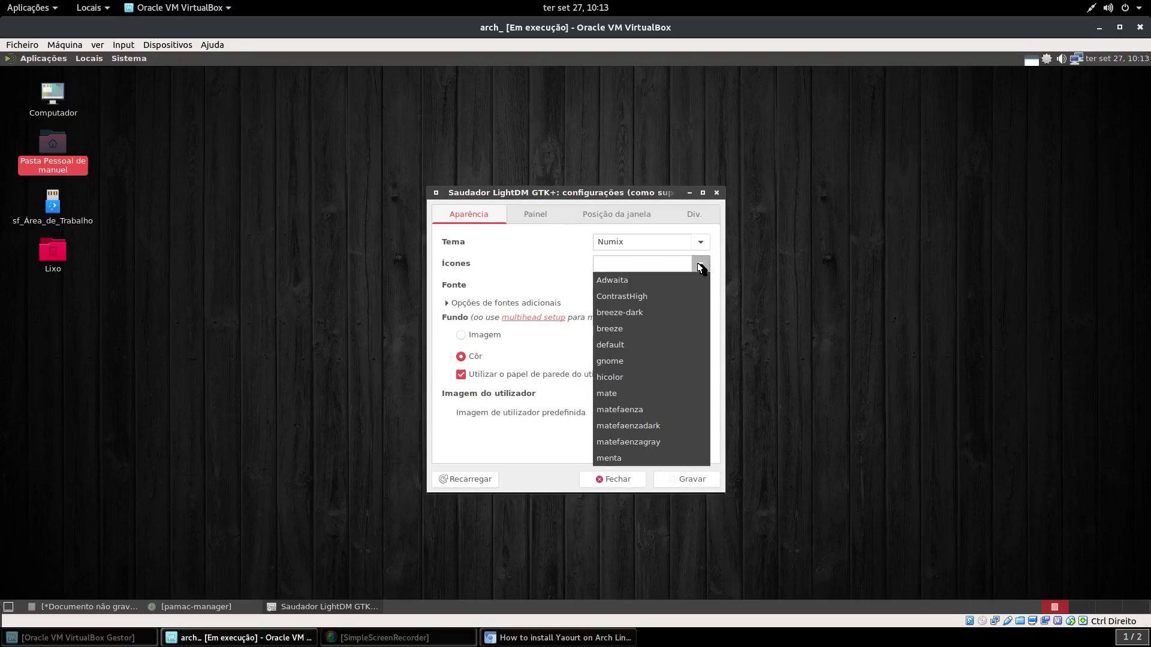
click(645, 329)
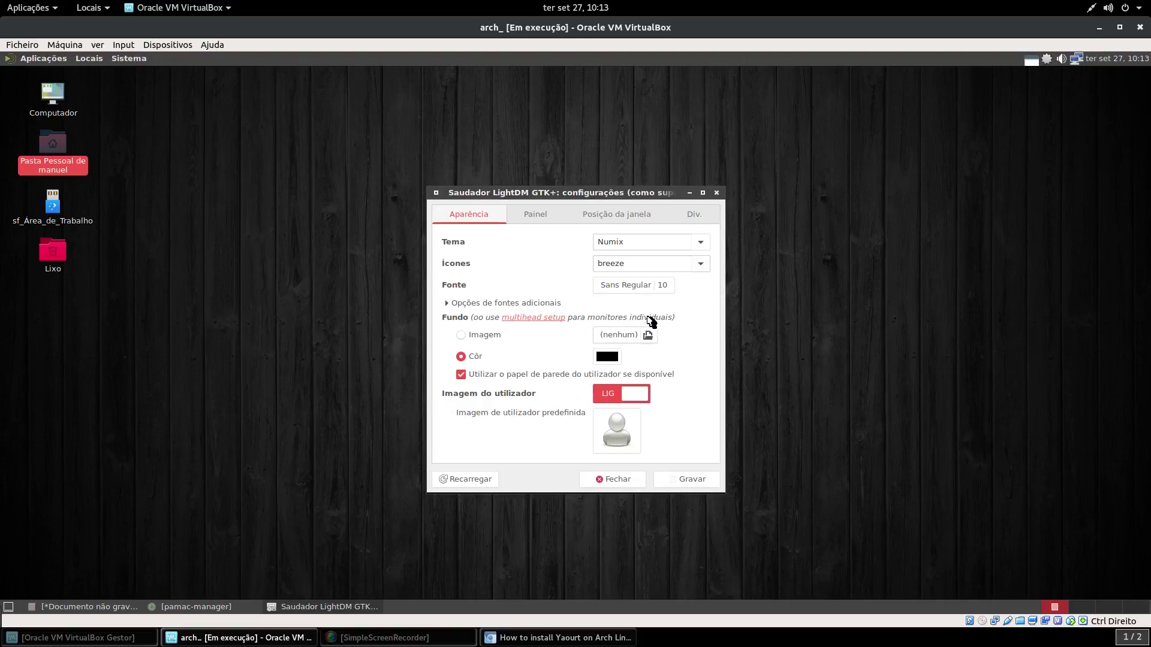
Use arch-linux-wallpaper-HD9.png from the home folder's Transferências folder as the greeter's background image.
click(461, 335)
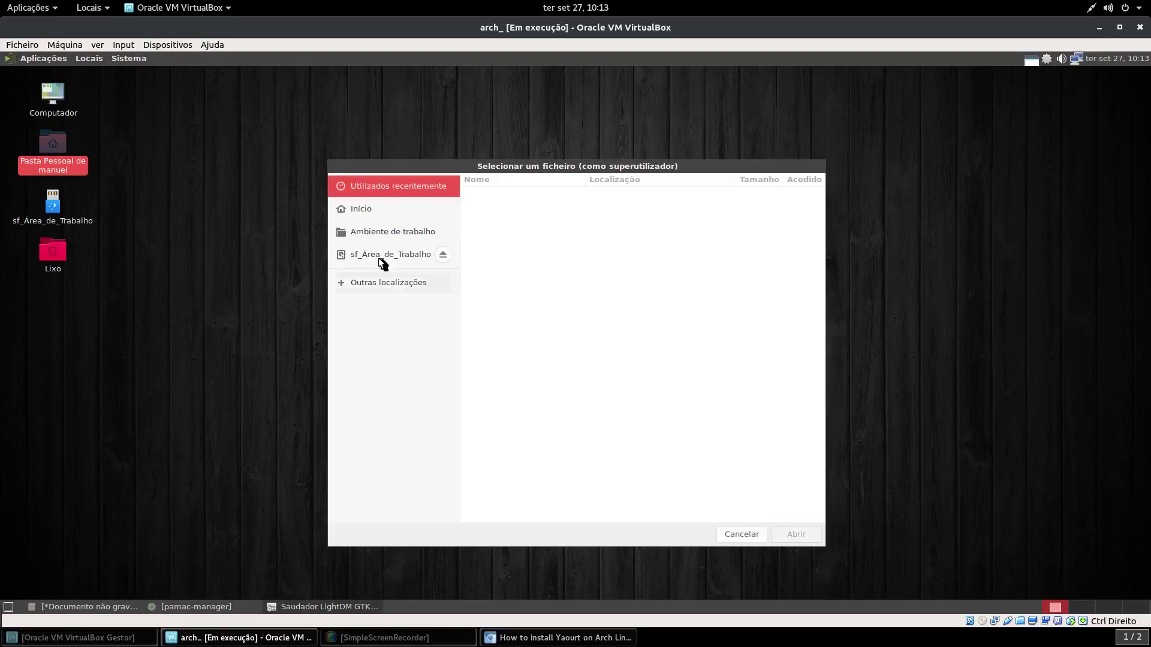
click(363, 211)
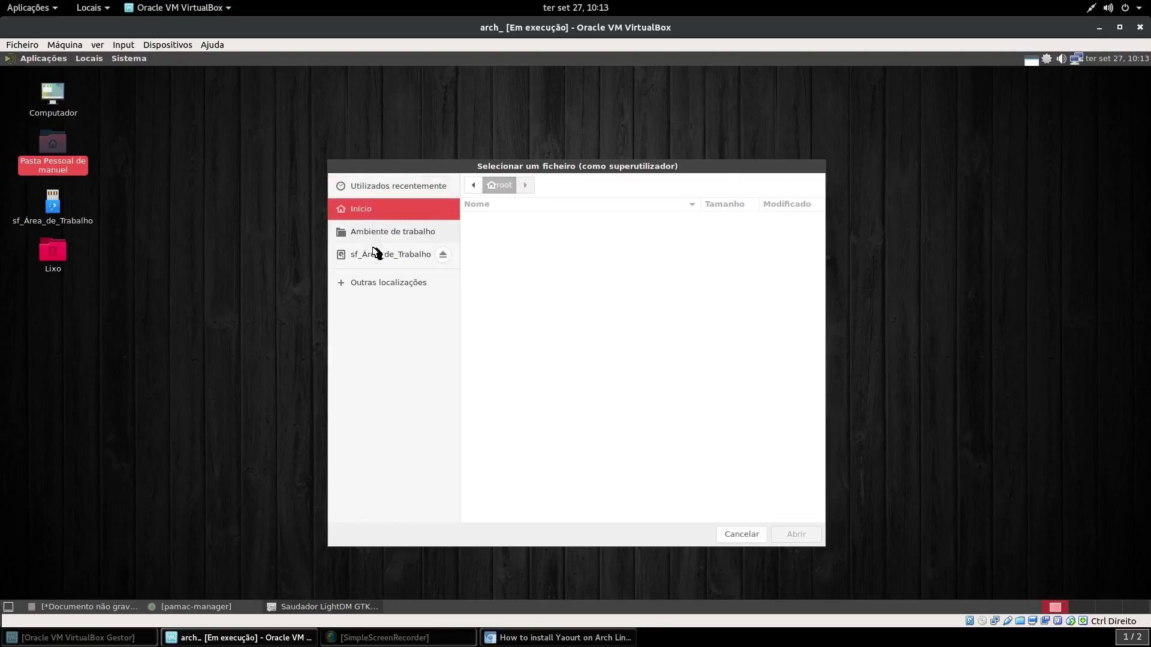
click(377, 287)
click(530, 213)
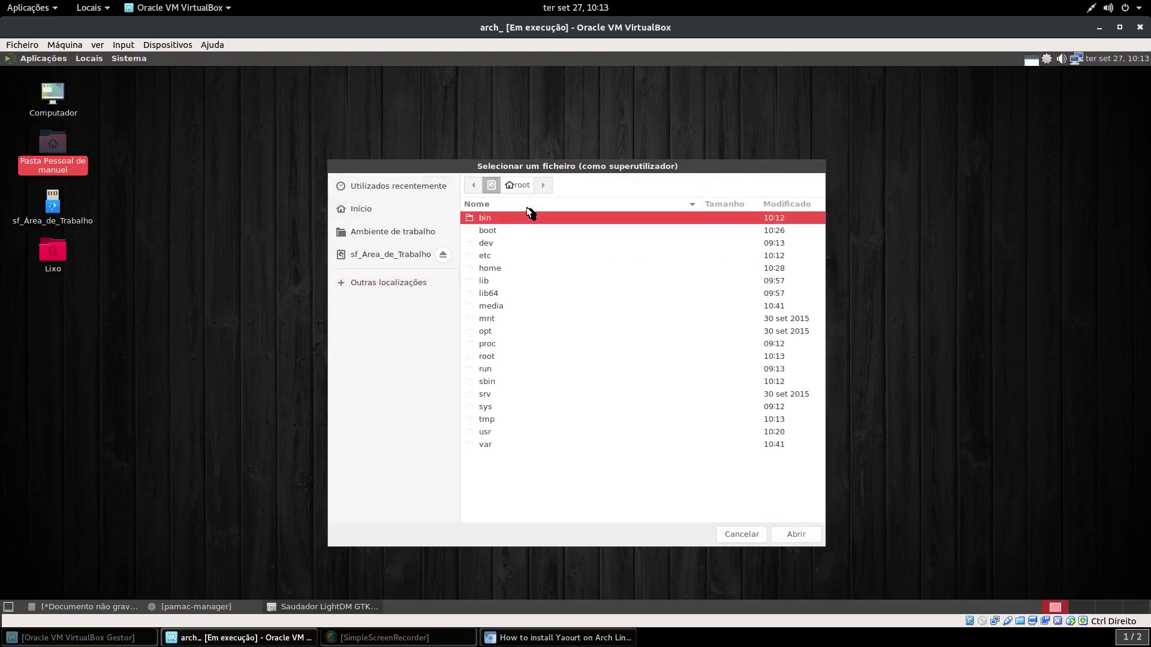
double_click(505, 268)
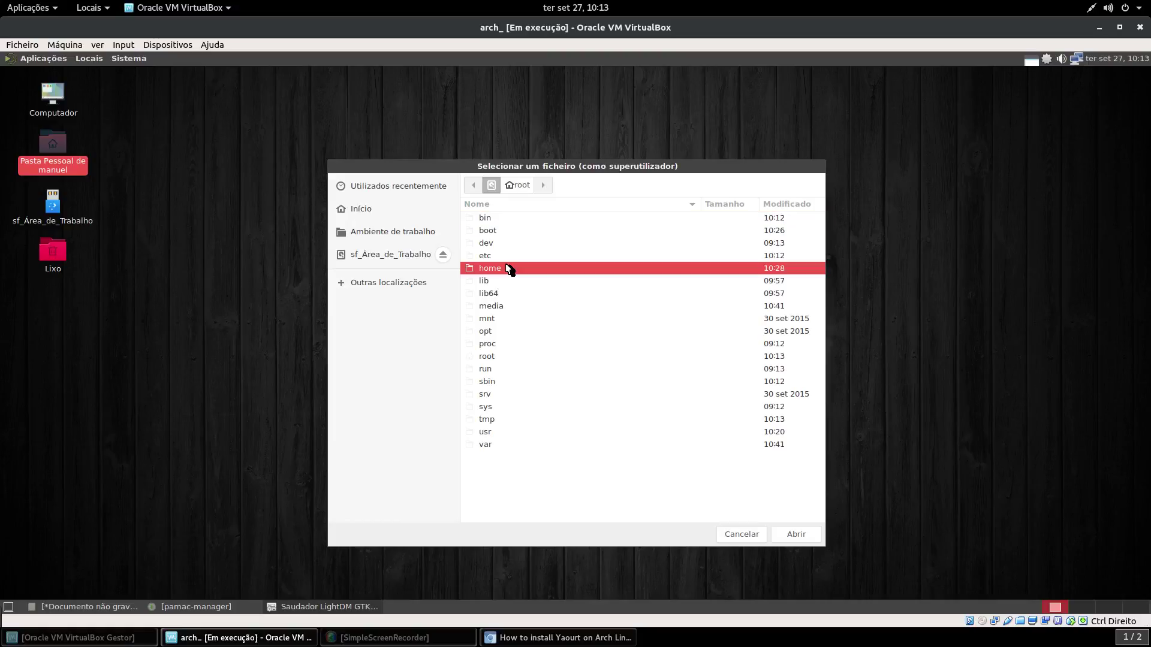
double_click(502, 217)
double_click(503, 217)
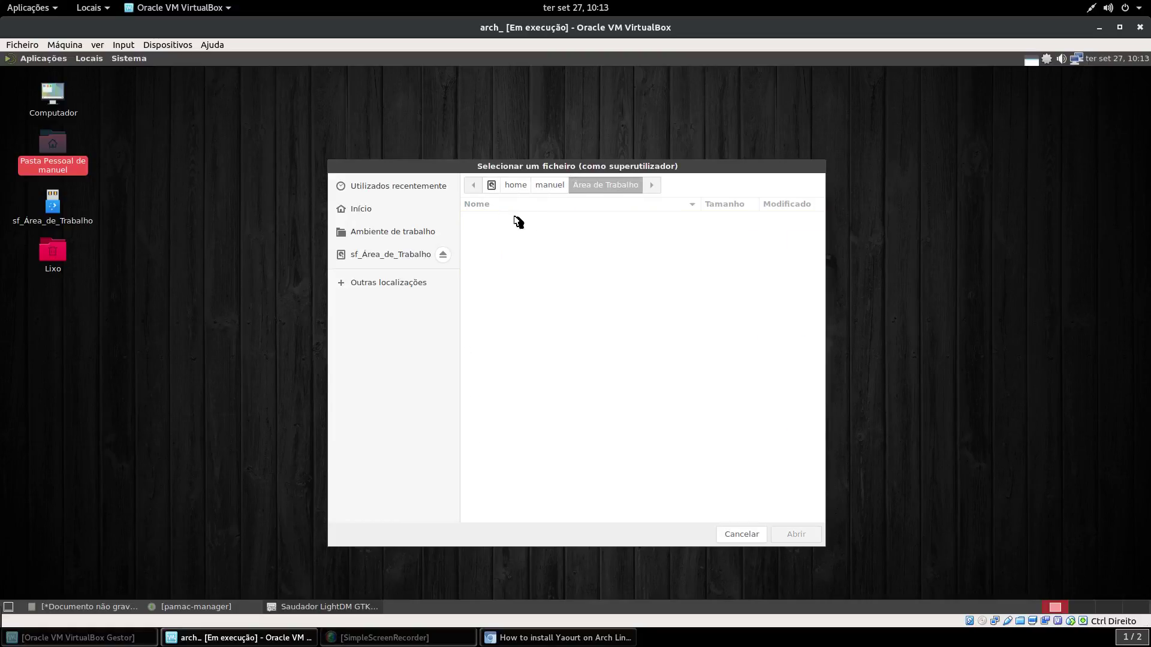
click(548, 186)
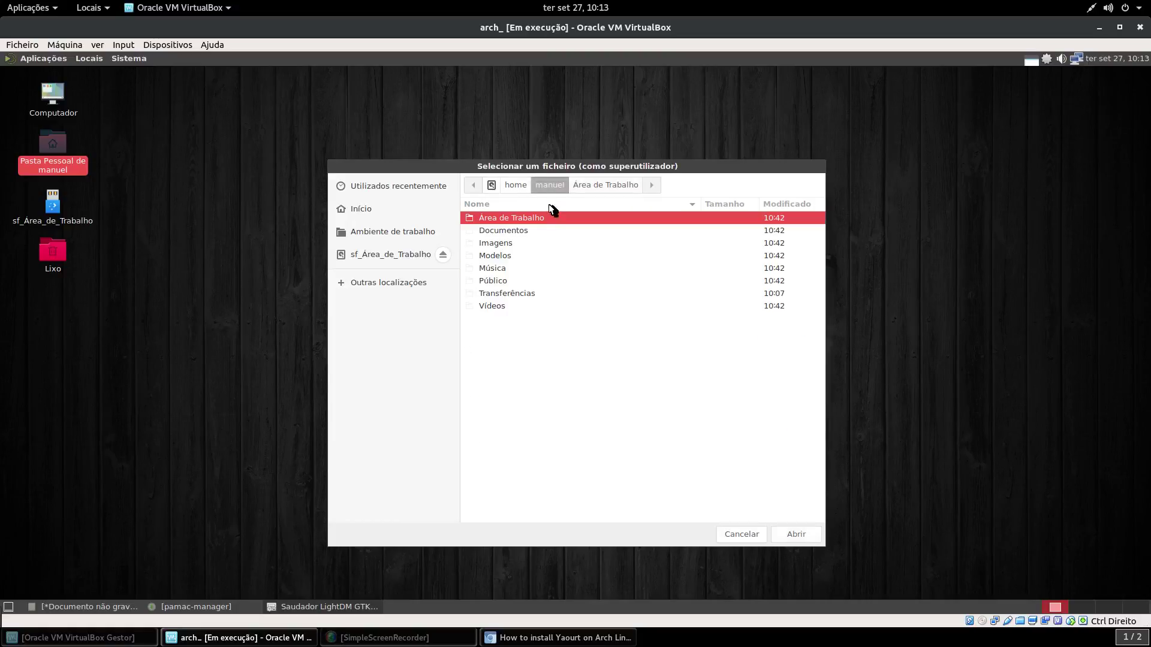
double_click(501, 295)
click(795, 535)
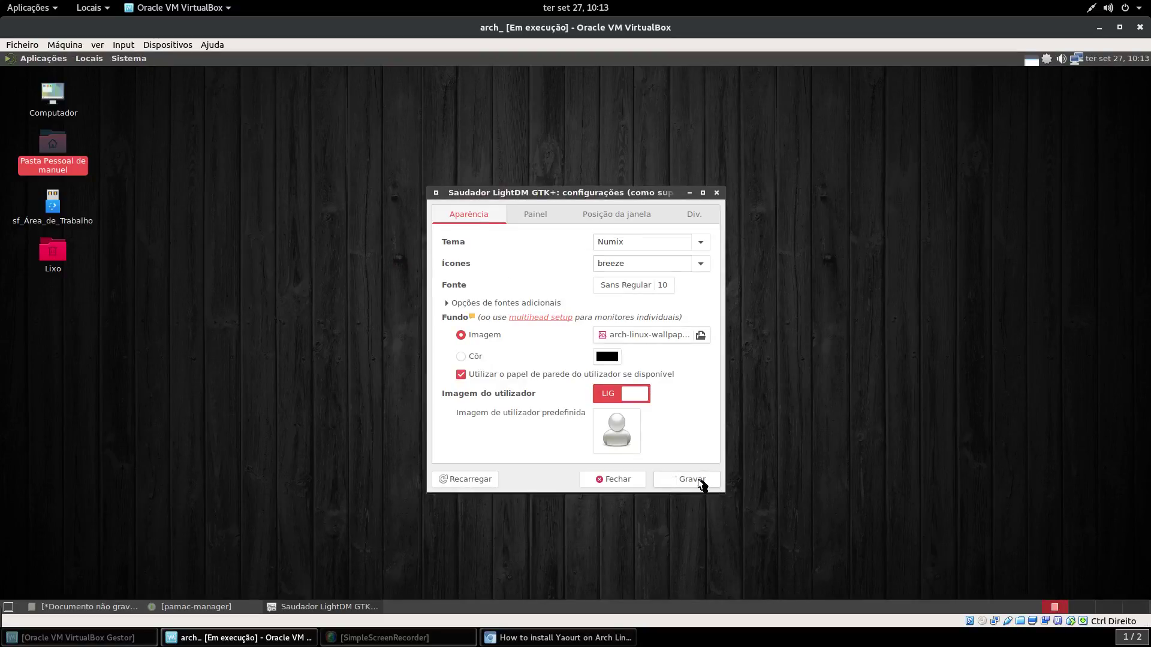
Position the login window at 15% horizontal and 47% vertical, save the greeter settings and close them.
click(640, 217)
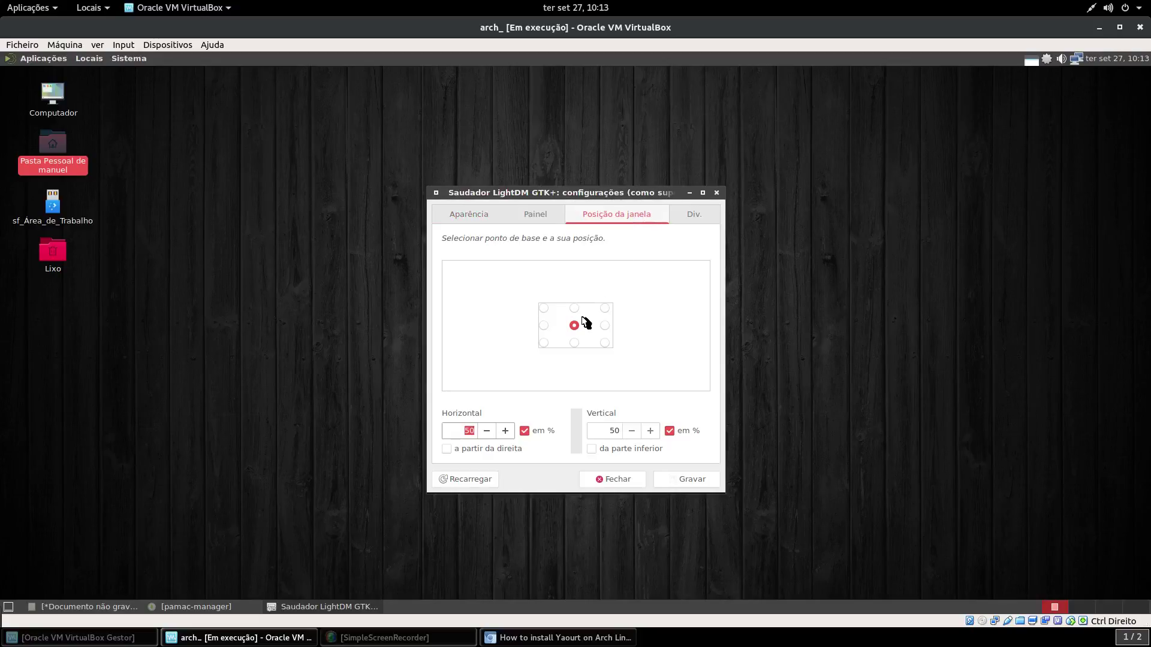
click(529, 320)
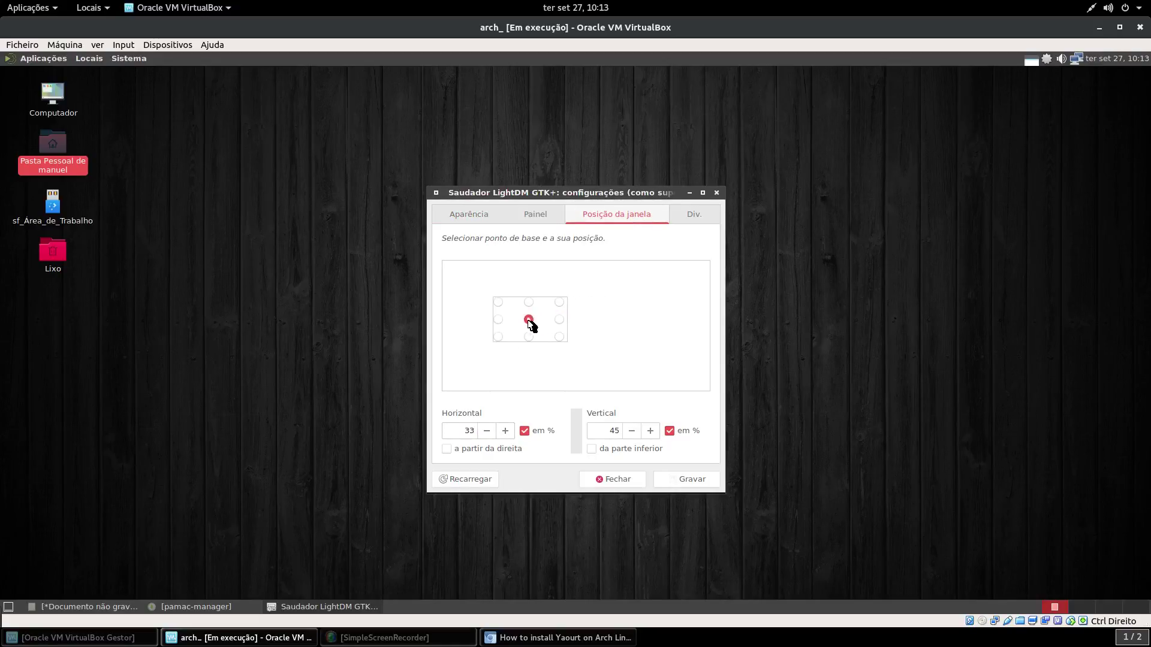
drag(529, 321, 486, 323)
click(690, 480)
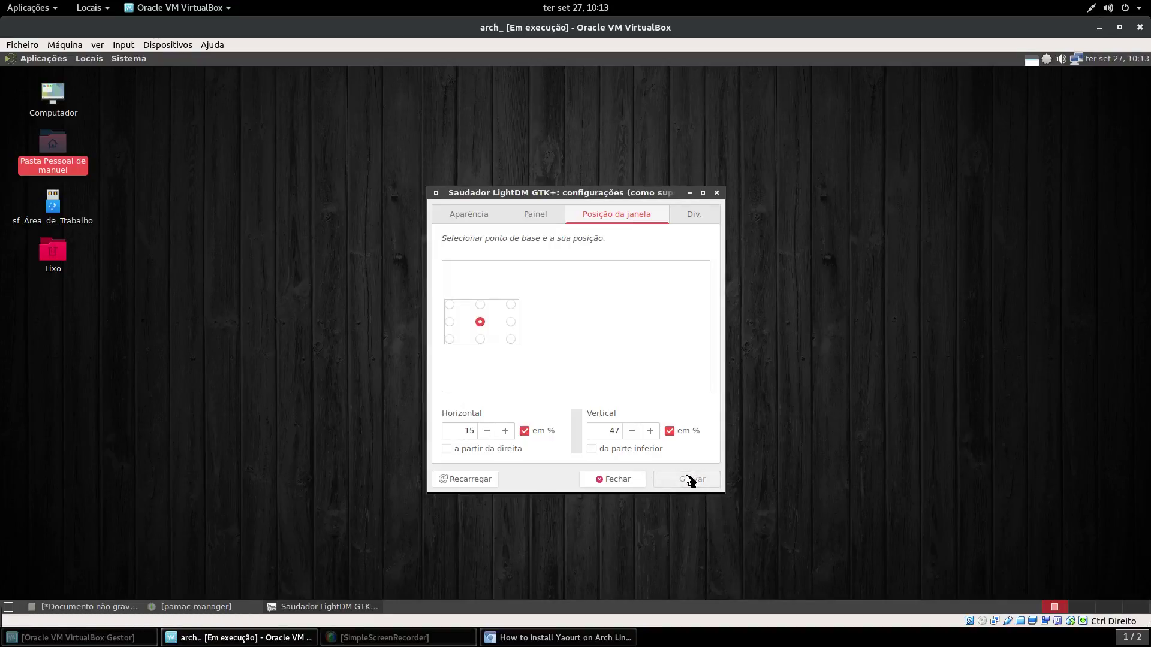
click(717, 192)
Complete the last line of the Pluma note as "vamos fazer logof" and close the document without saving.
click(66, 609)
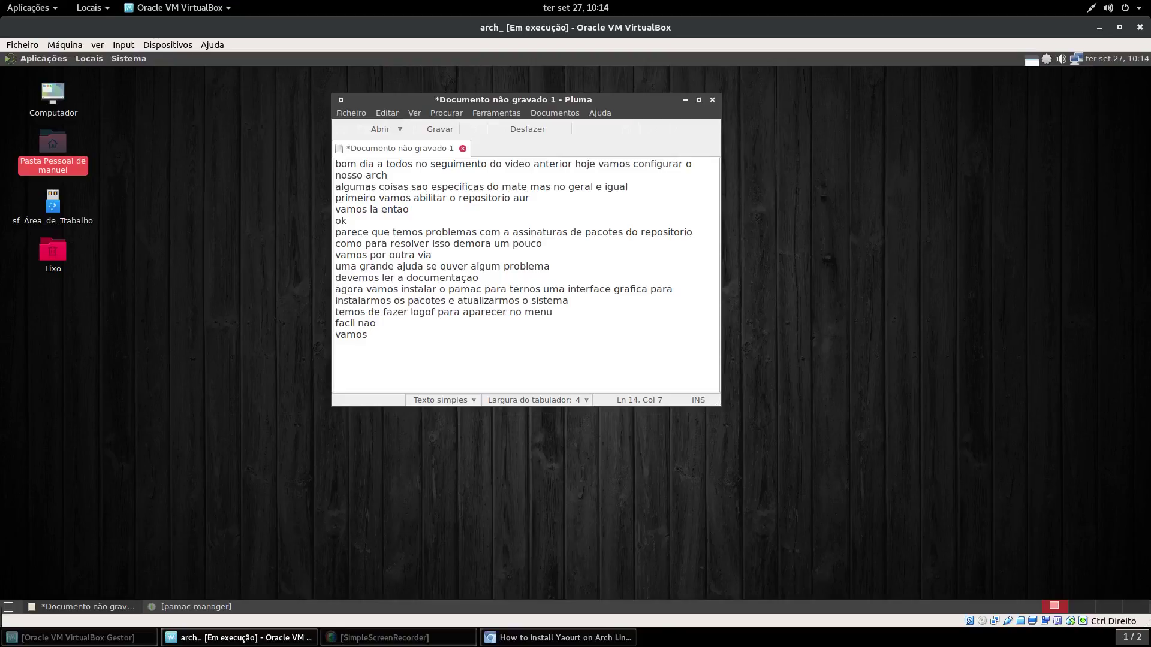
text(zer logof)
click(712, 100)
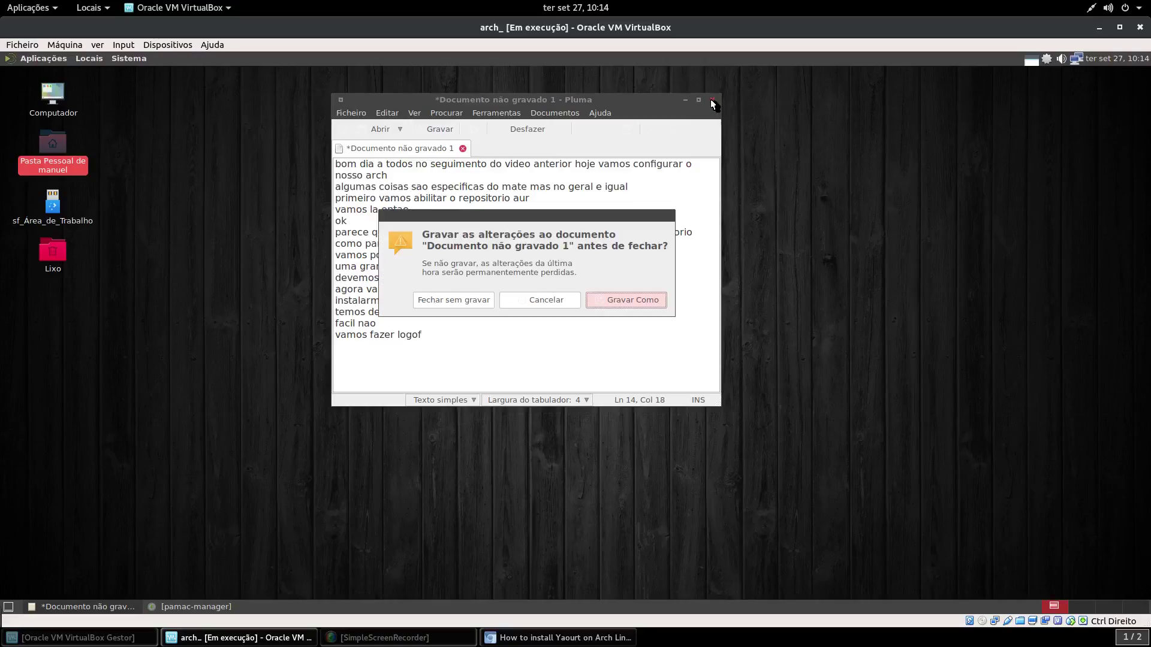
click(447, 299)
Restore the minimised package manager window and close it.
click(81, 607)
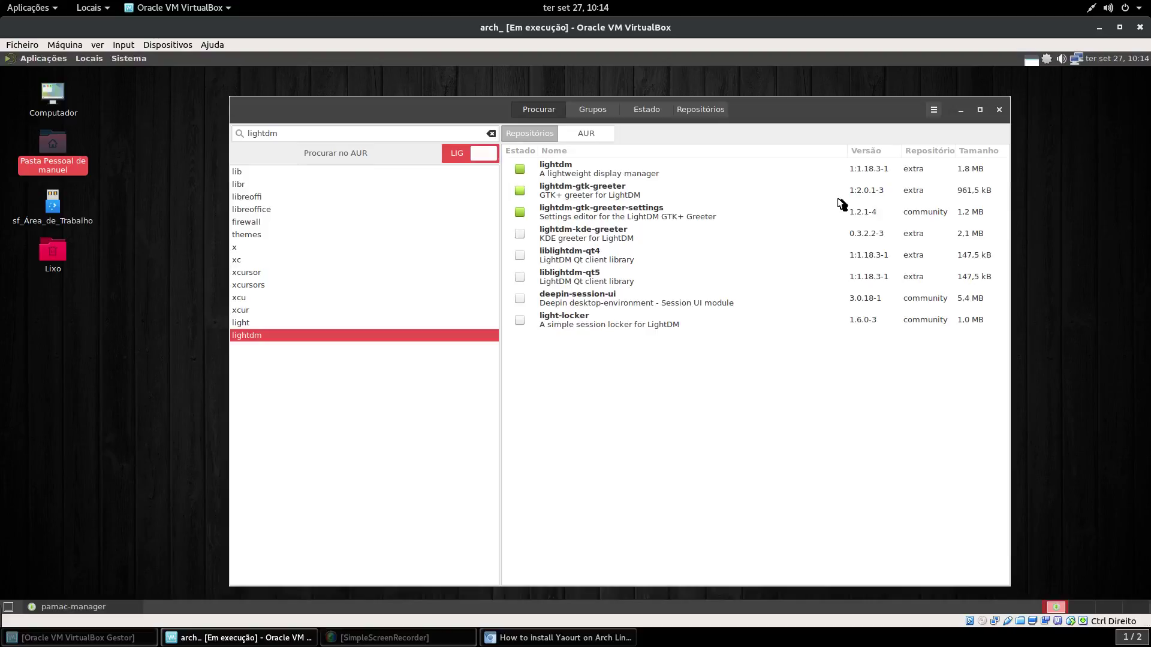
click(1000, 110)
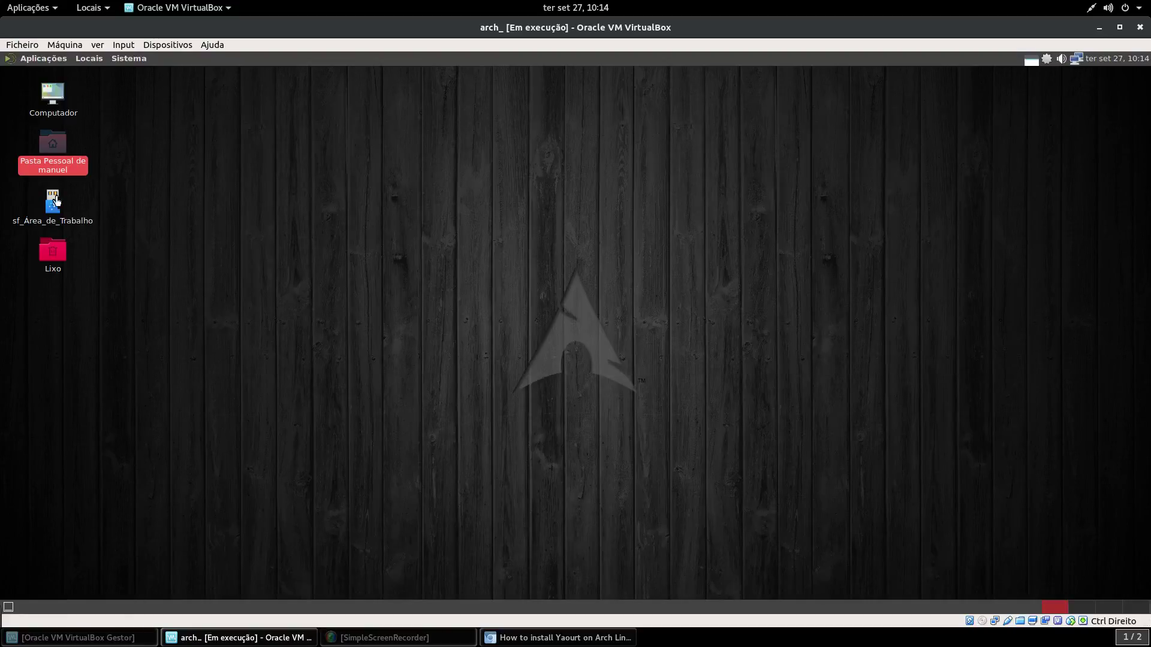
Log out of the MATE session and log back in at the greeter with the account password.
click(120, 60)
click(154, 179)
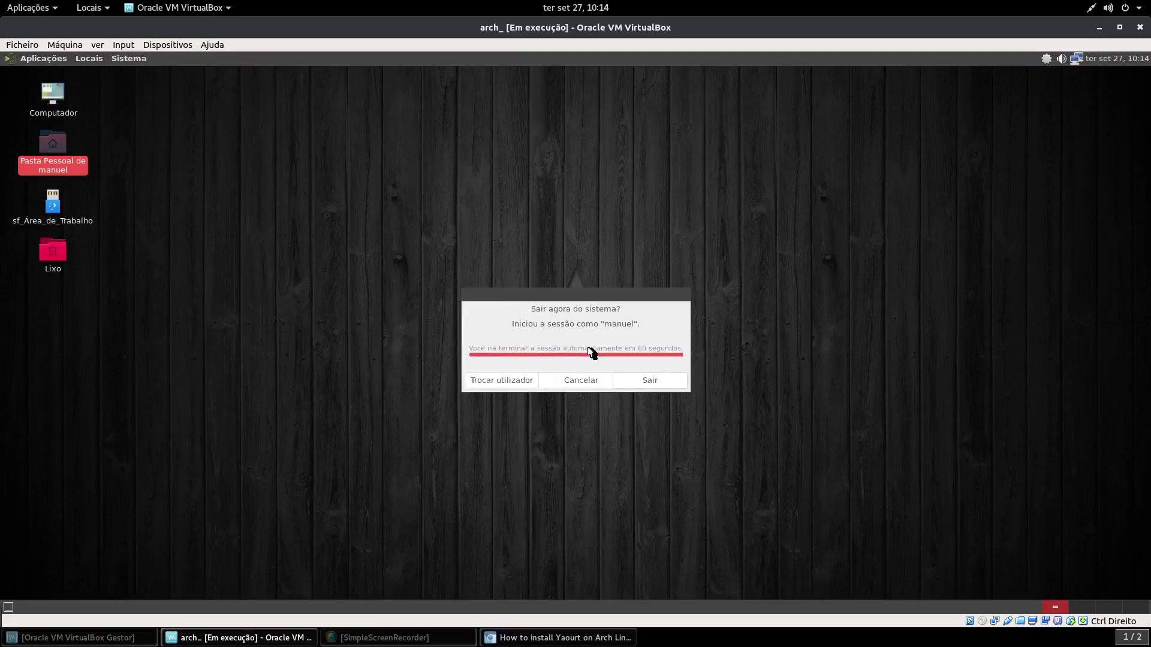
click(647, 384)
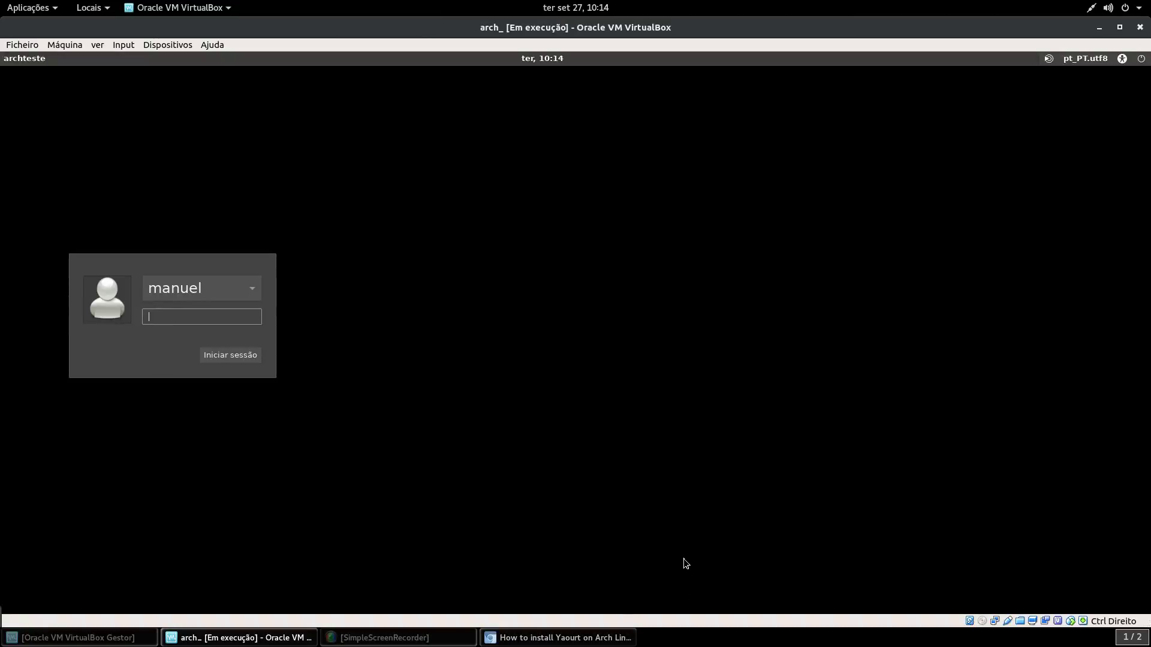
key(Return)
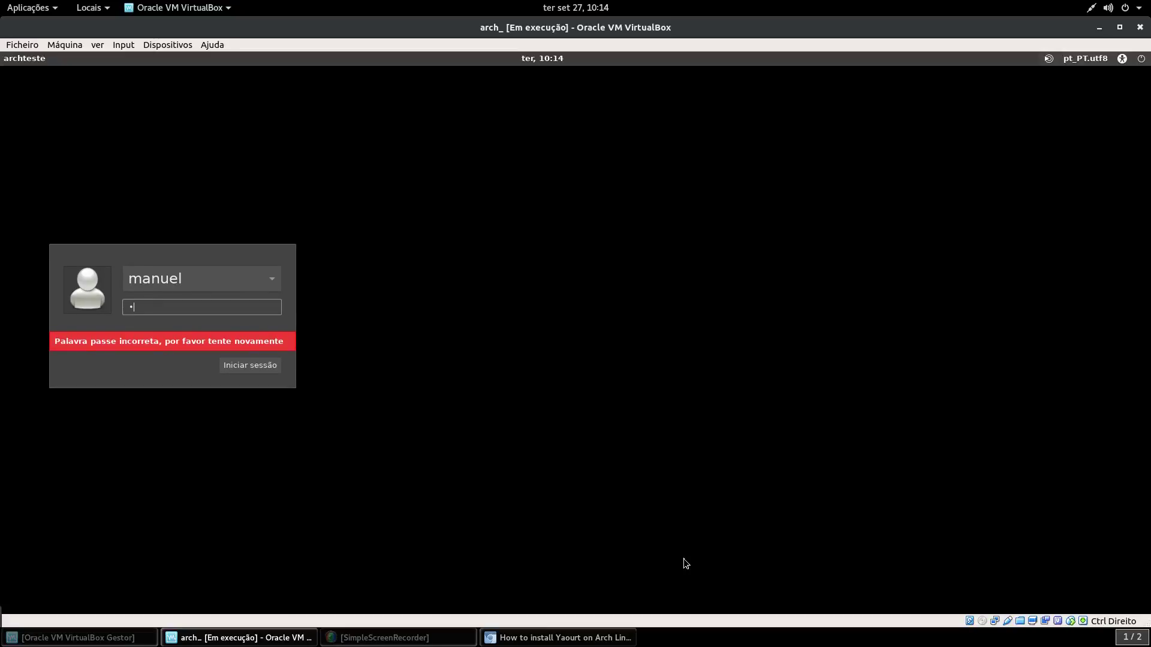
key(Return)
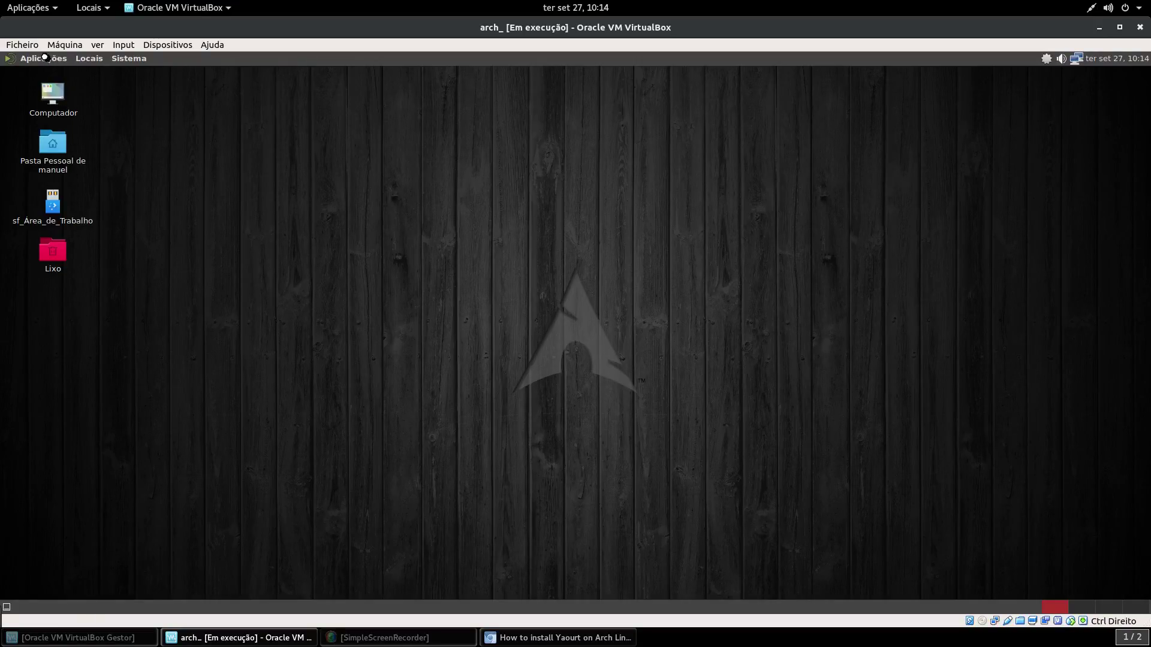
Open LibreOffice Writer to inspect its current toolbar icons, and close it again.
click(44, 58)
mouse_move(54, 179)
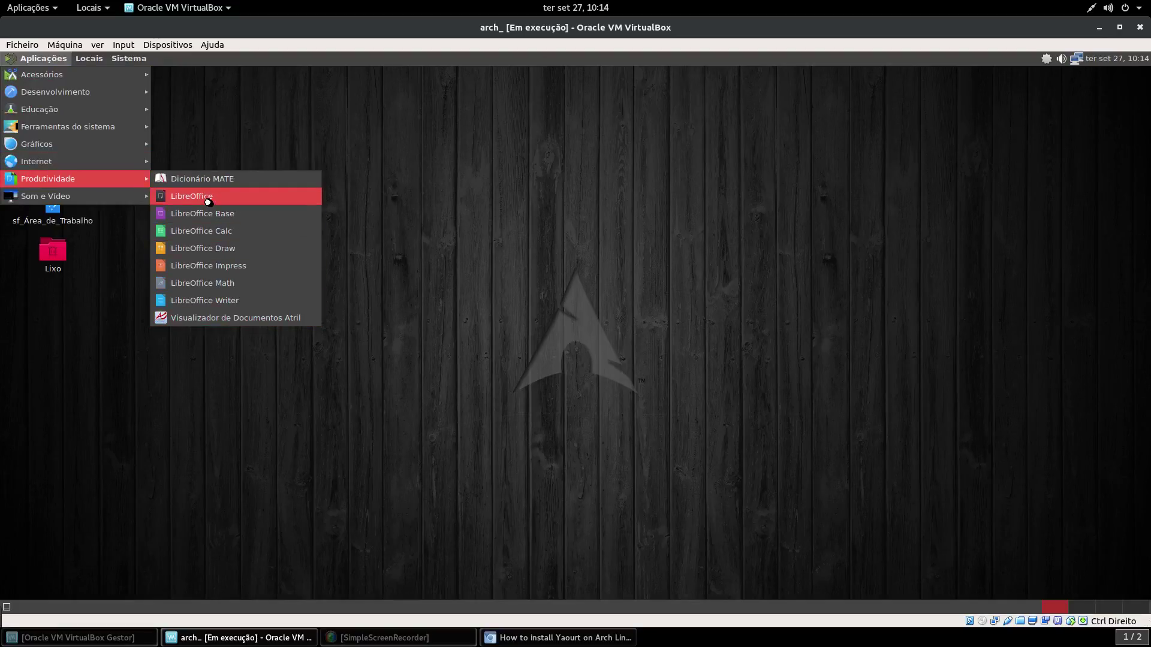
click(214, 300)
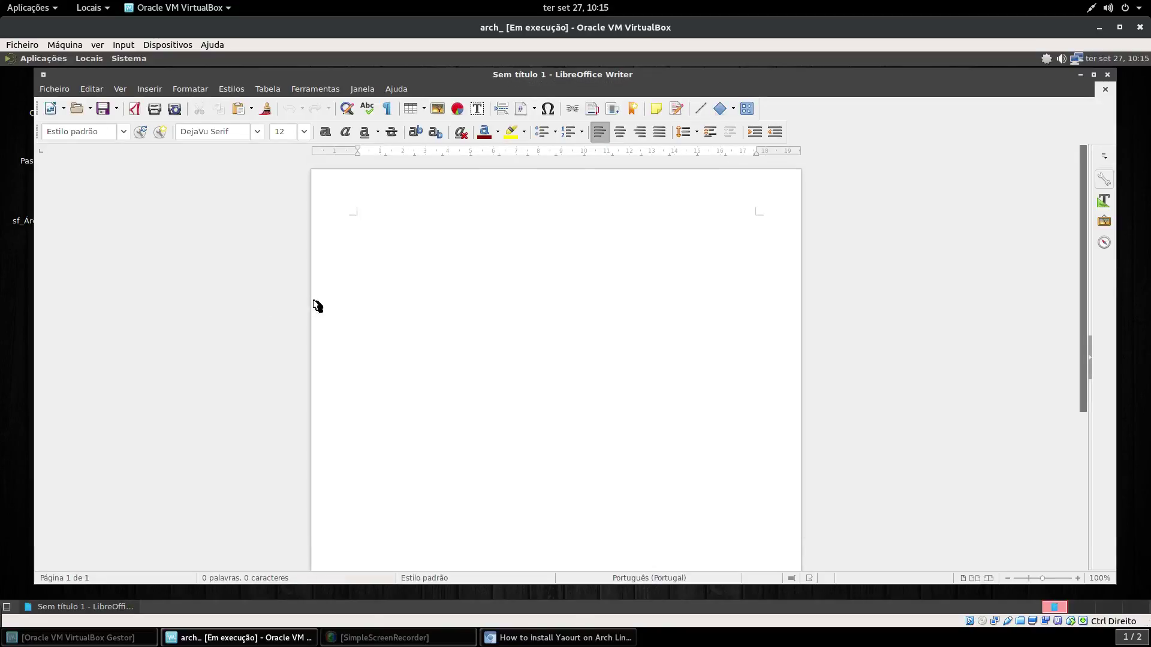
click(1108, 75)
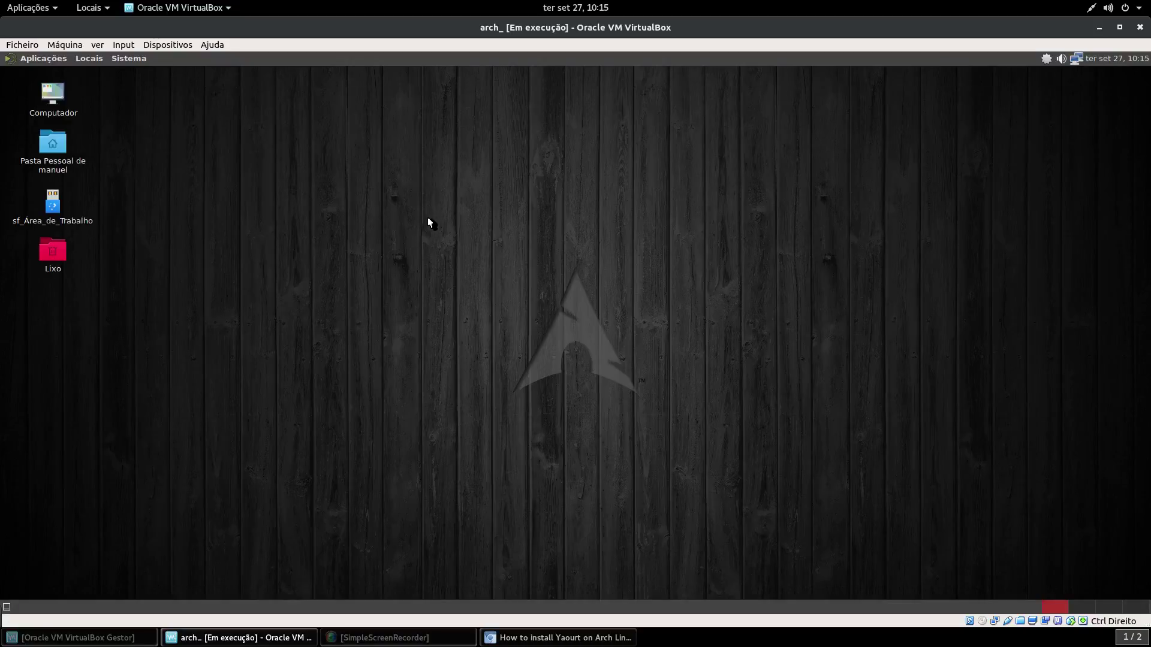
Open Adicionar/Remover Software and search the packages for "libreoffice".
click(49, 59)
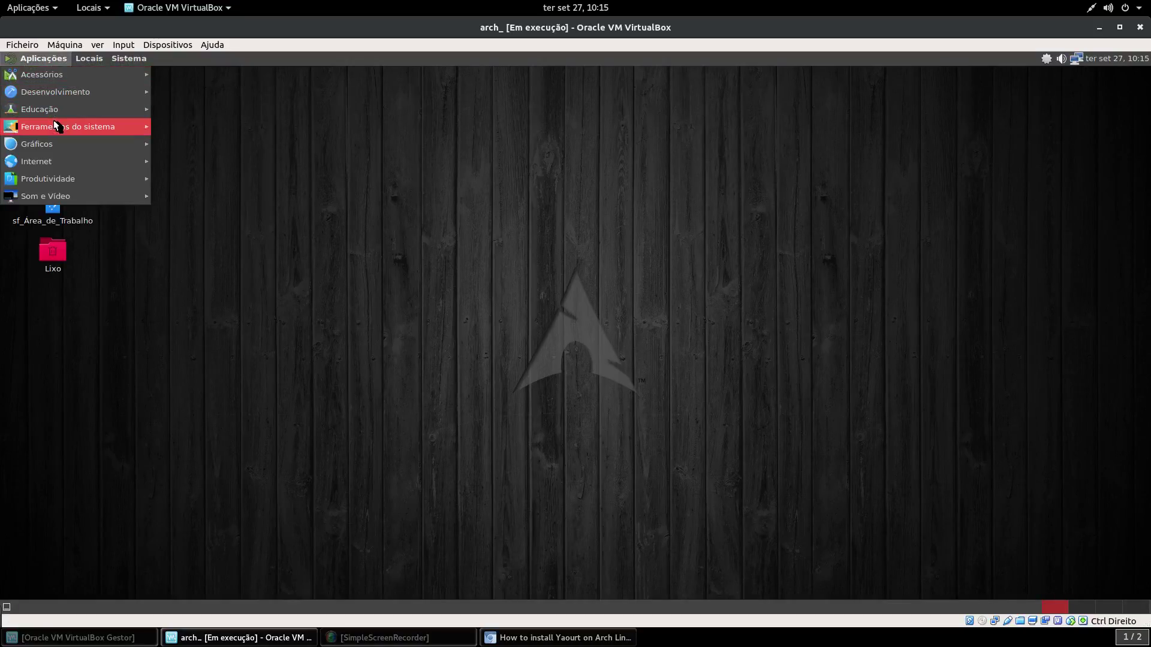
mouse_move(62, 126)
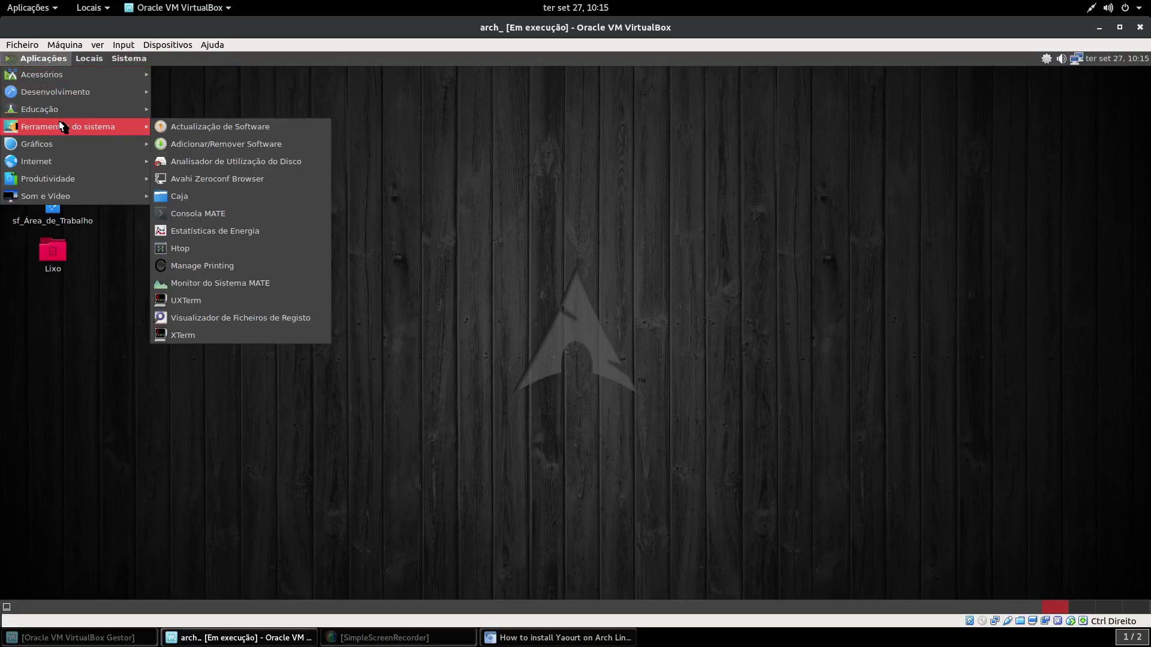
click(240, 145)
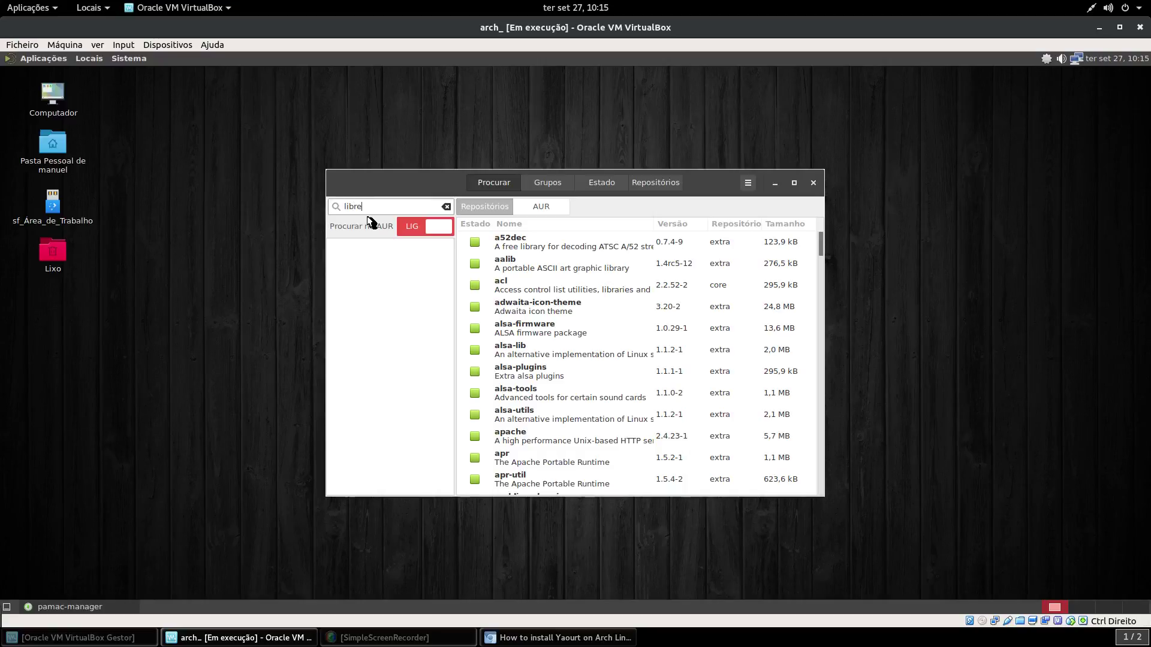
key(Return)
text(offi)
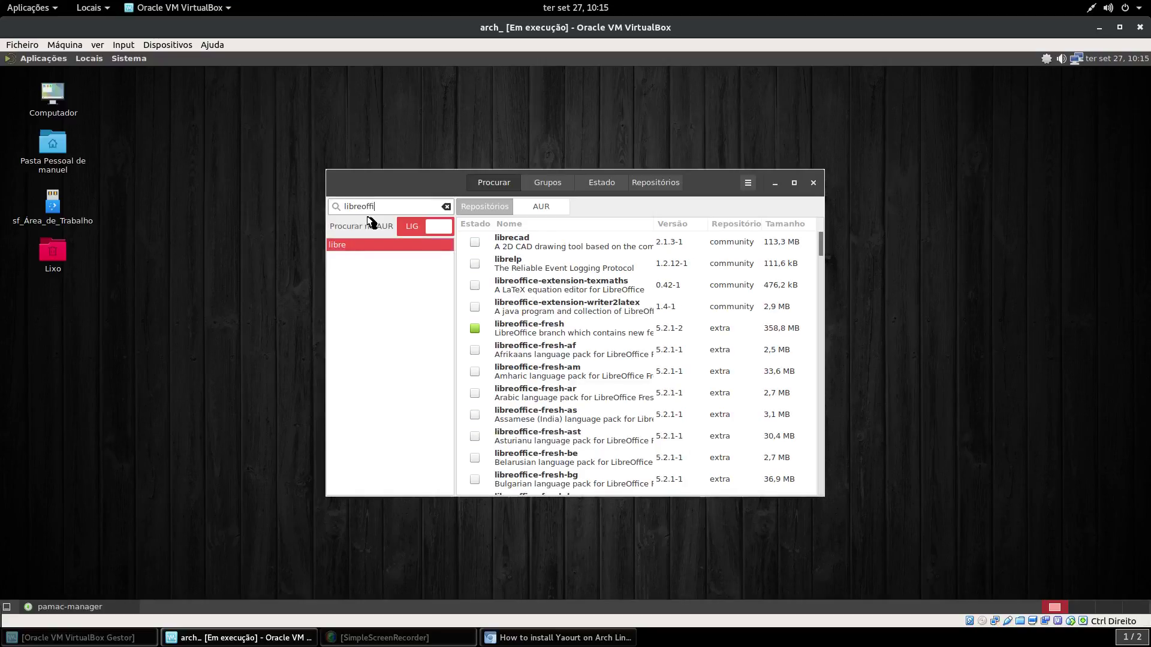
key(Return)
text(ce)
key(Return)
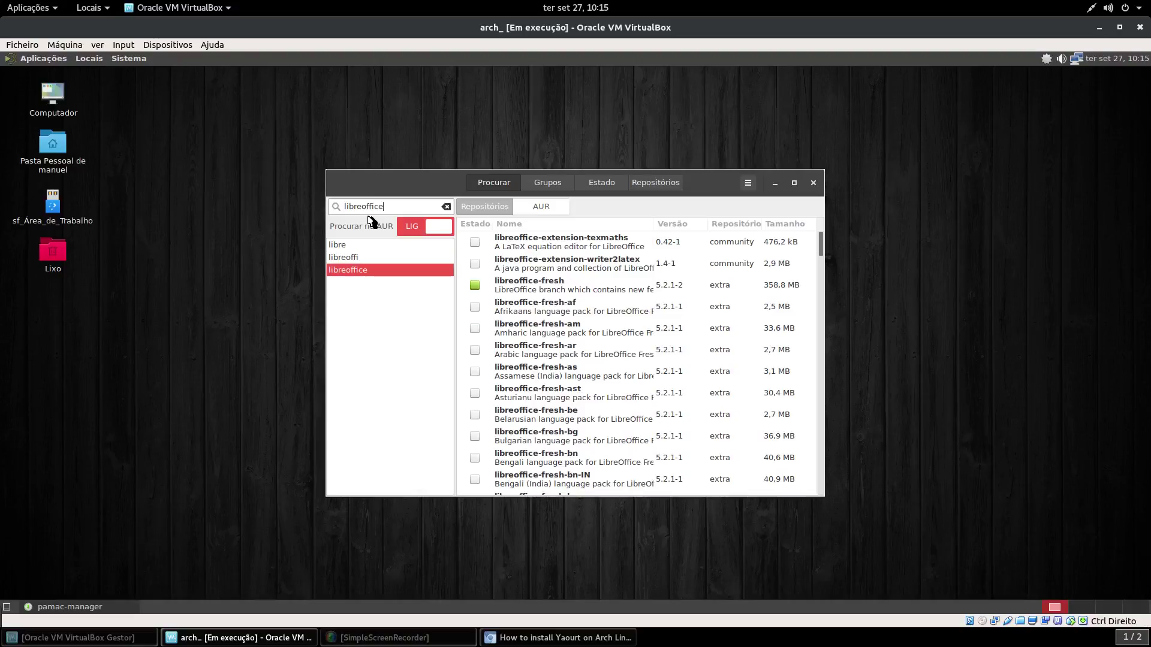
Install libreoffice-breeze-icons from the AUR results and commit the transaction.
click(543, 210)
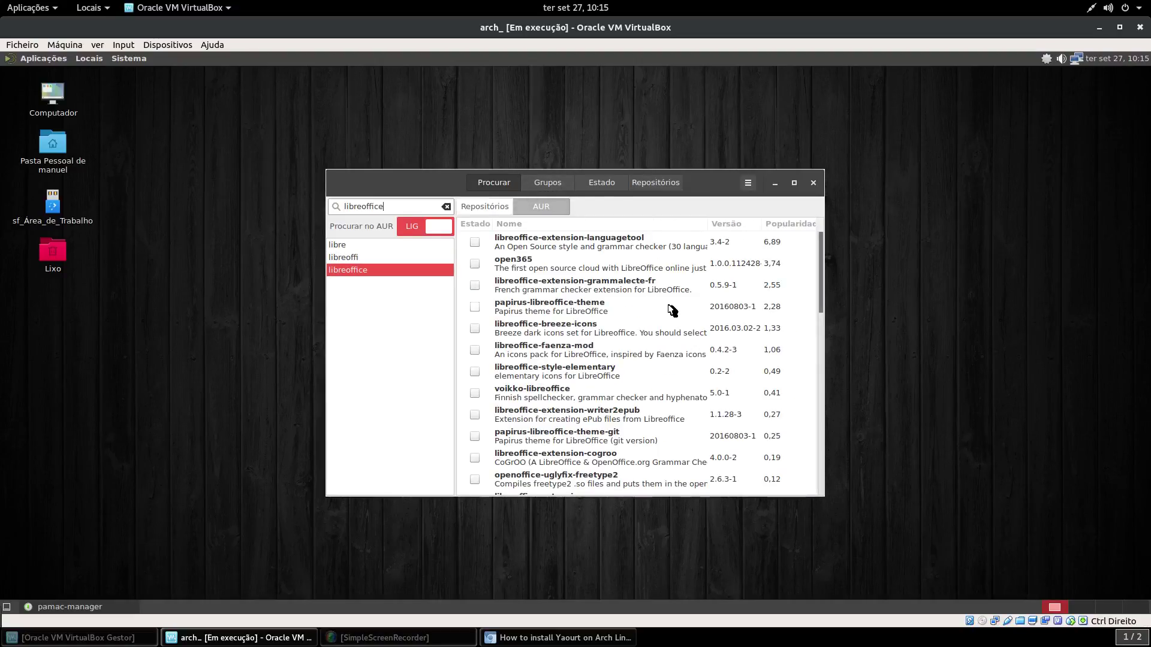
click(475, 329)
click(740, 484)
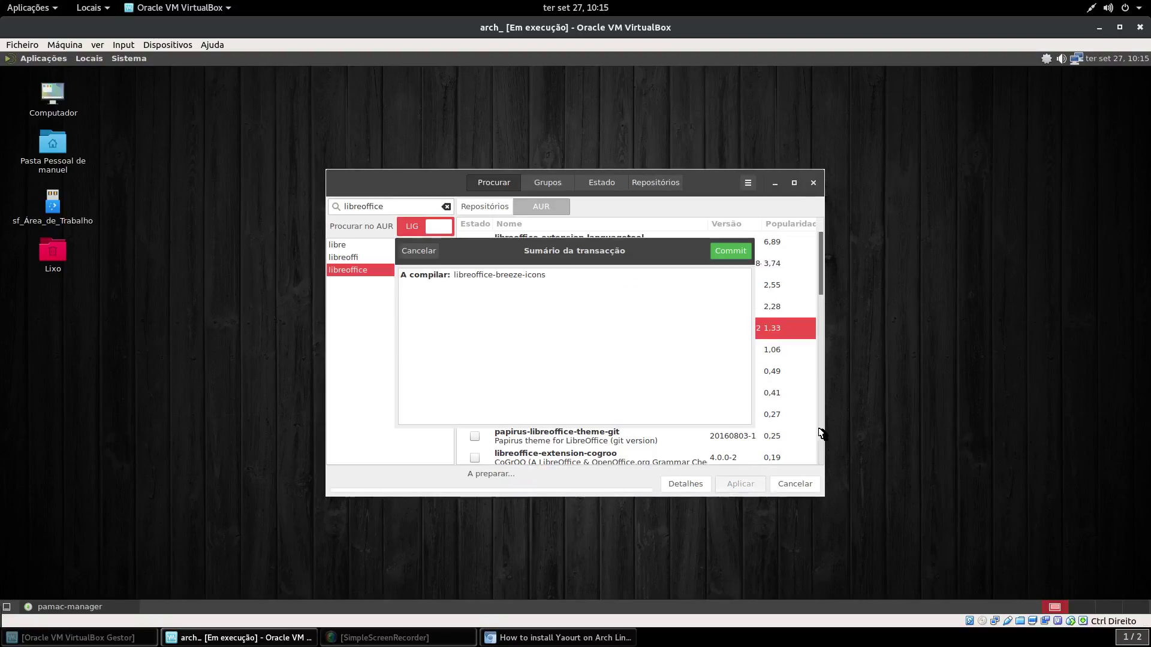
click(730, 250)
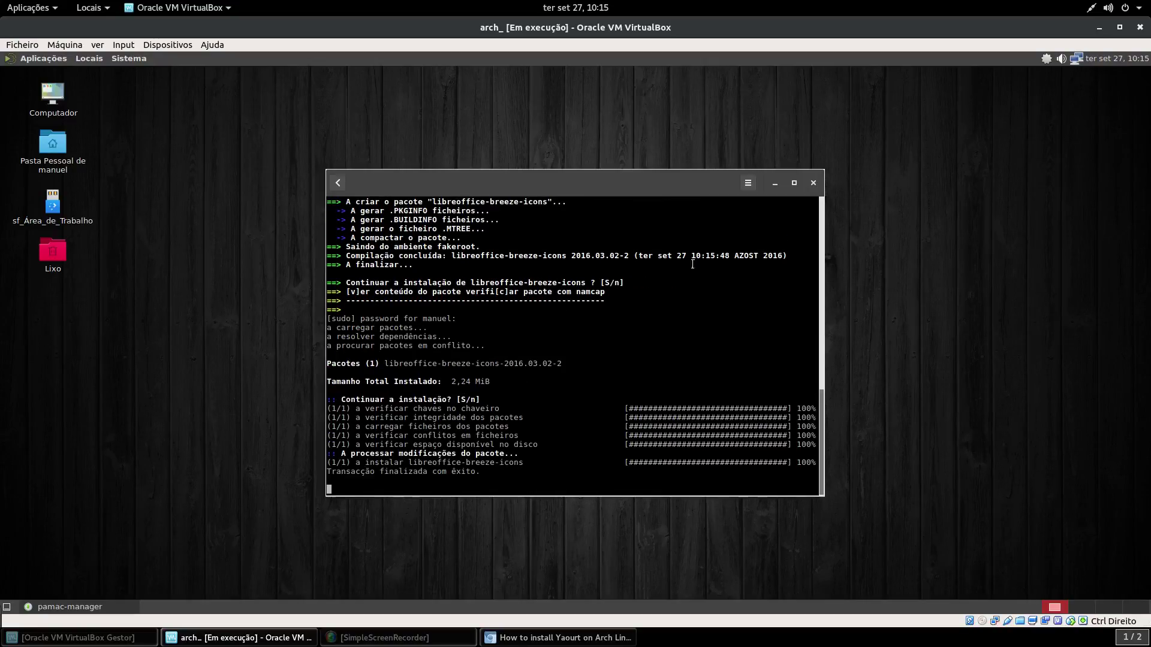
Minimise the package manager and start LibreOffice Writer with a blank document.
click(774, 185)
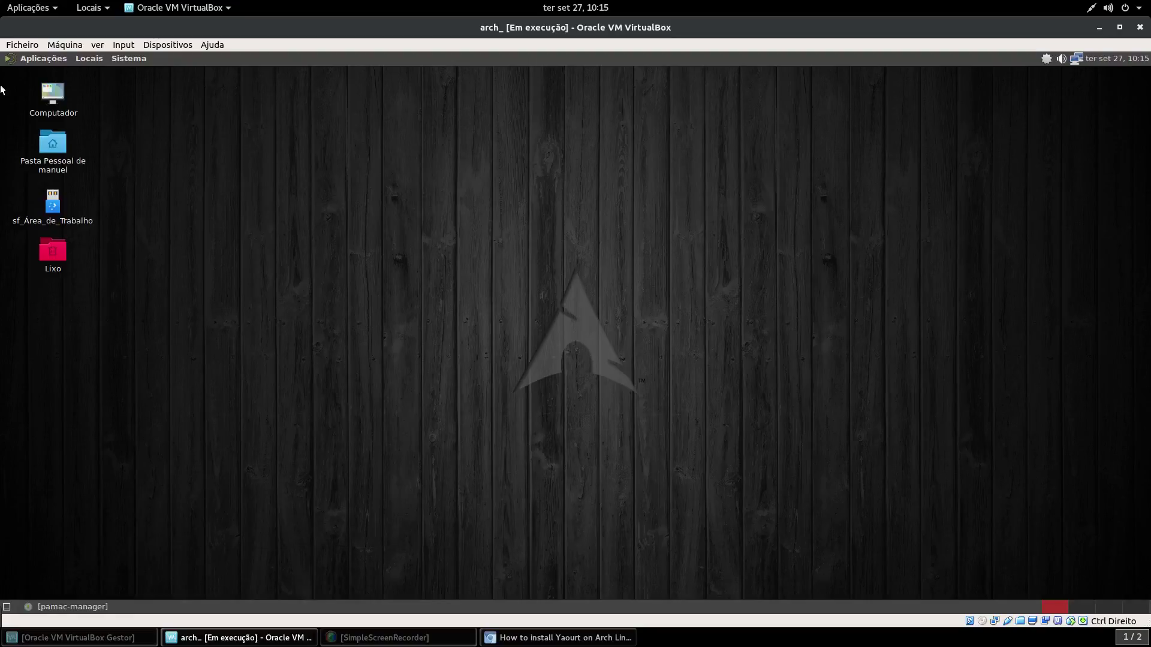
click(18, 62)
mouse_move(54, 179)
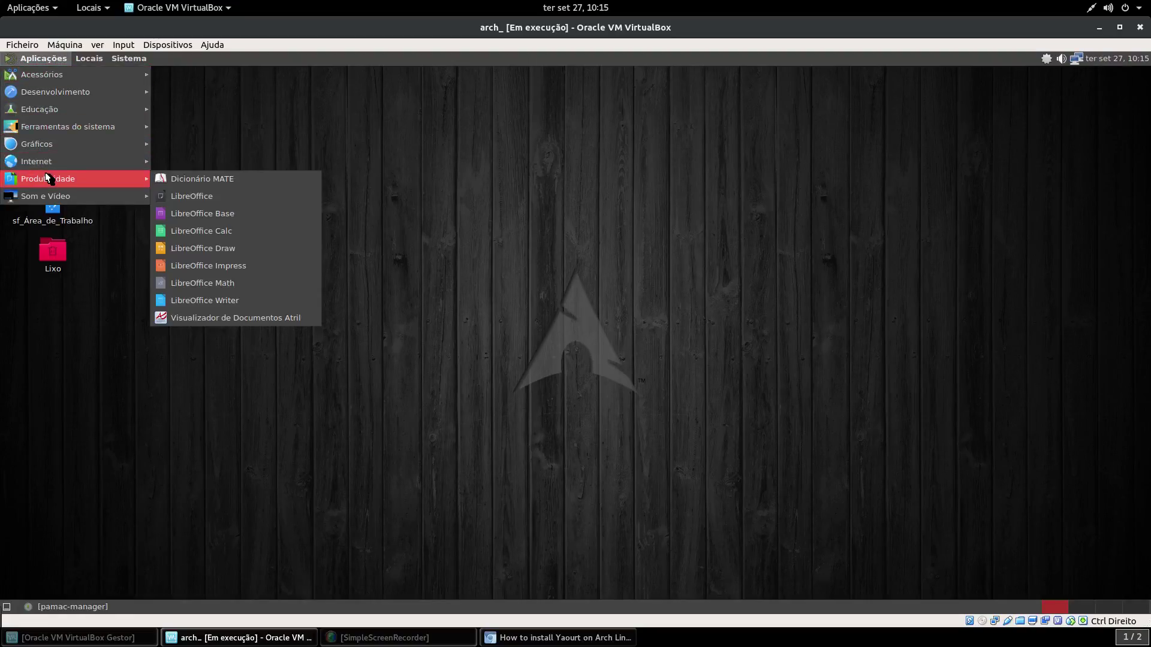
click(209, 296)
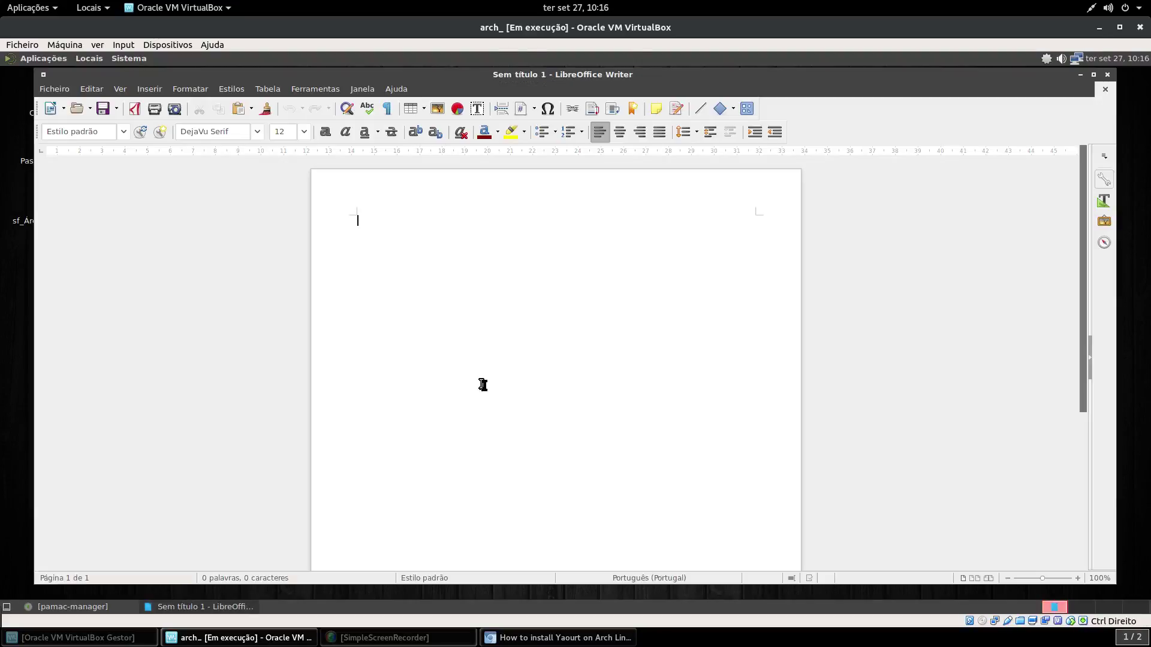
Examine Writer's commands and the Personalizar settings for menus, context menus, keyboard, toolbars and events, and close the dialog.
click(57, 90)
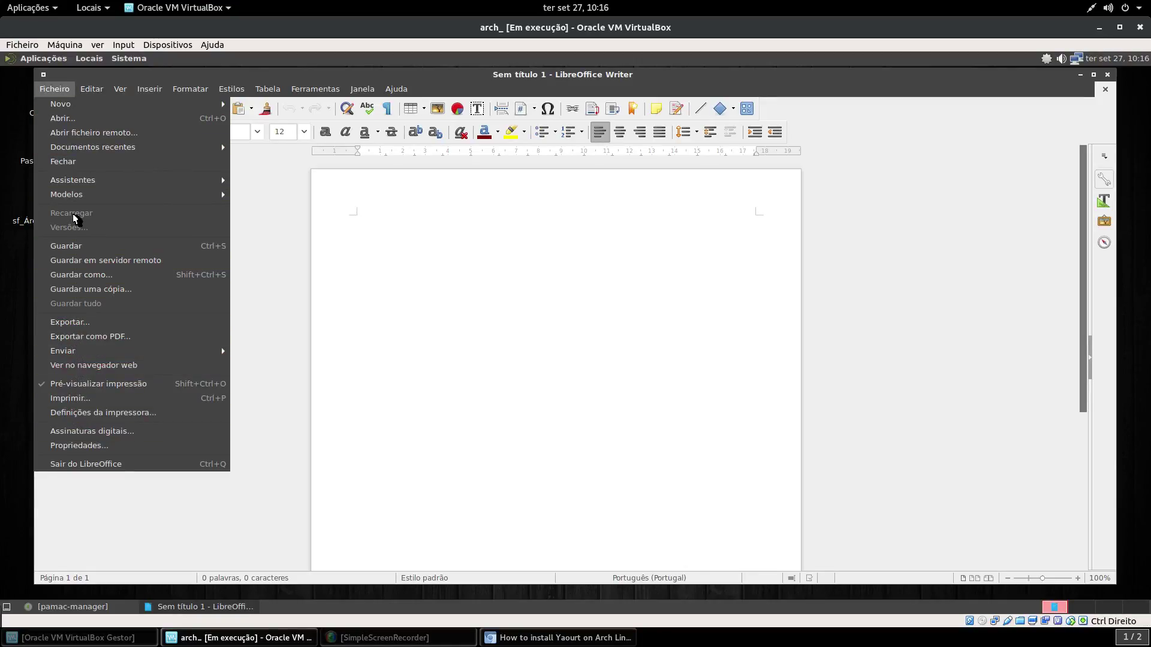
mouse_move(91, 90)
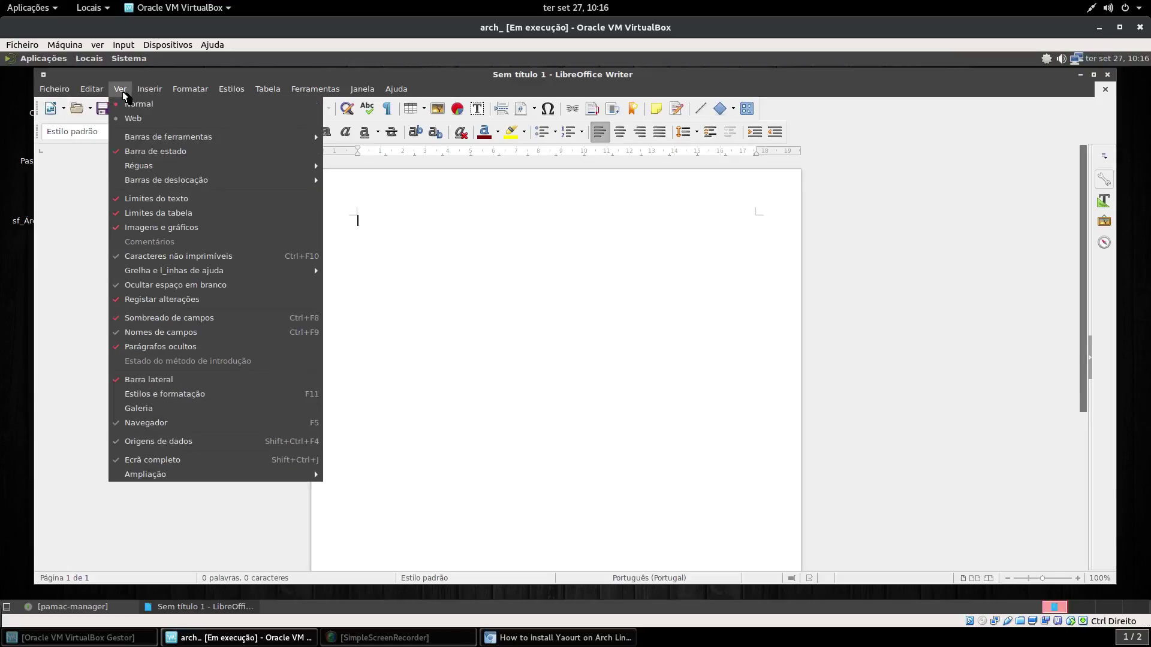
mouse_move(190, 100)
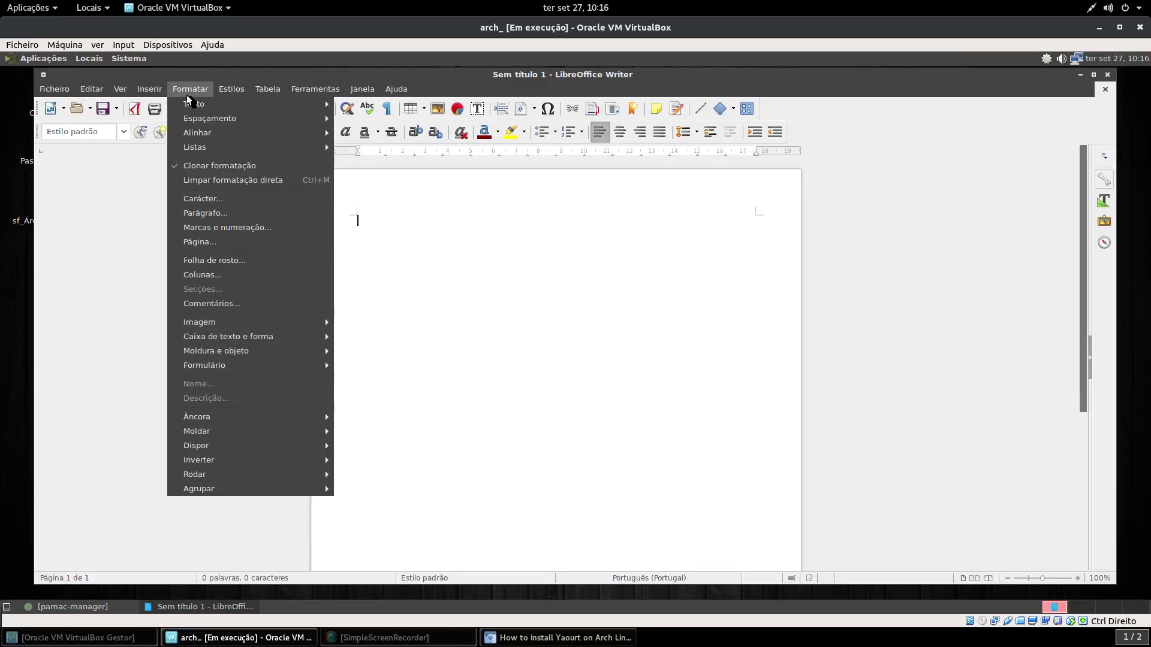
mouse_move(395, 93)
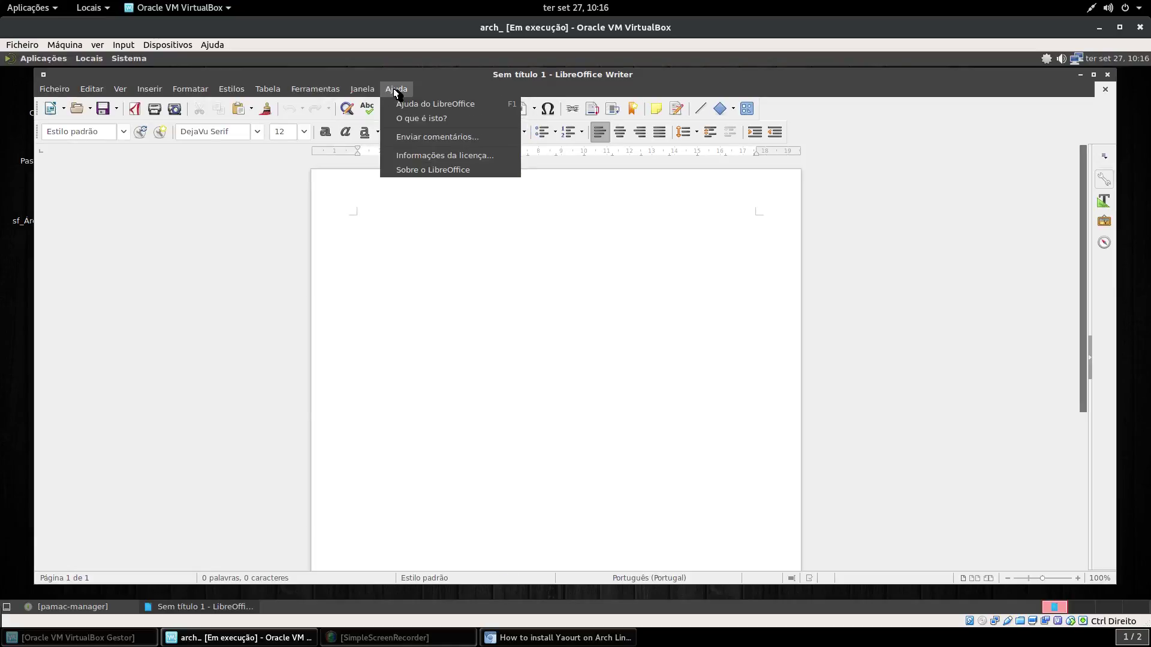
mouse_move(330, 93)
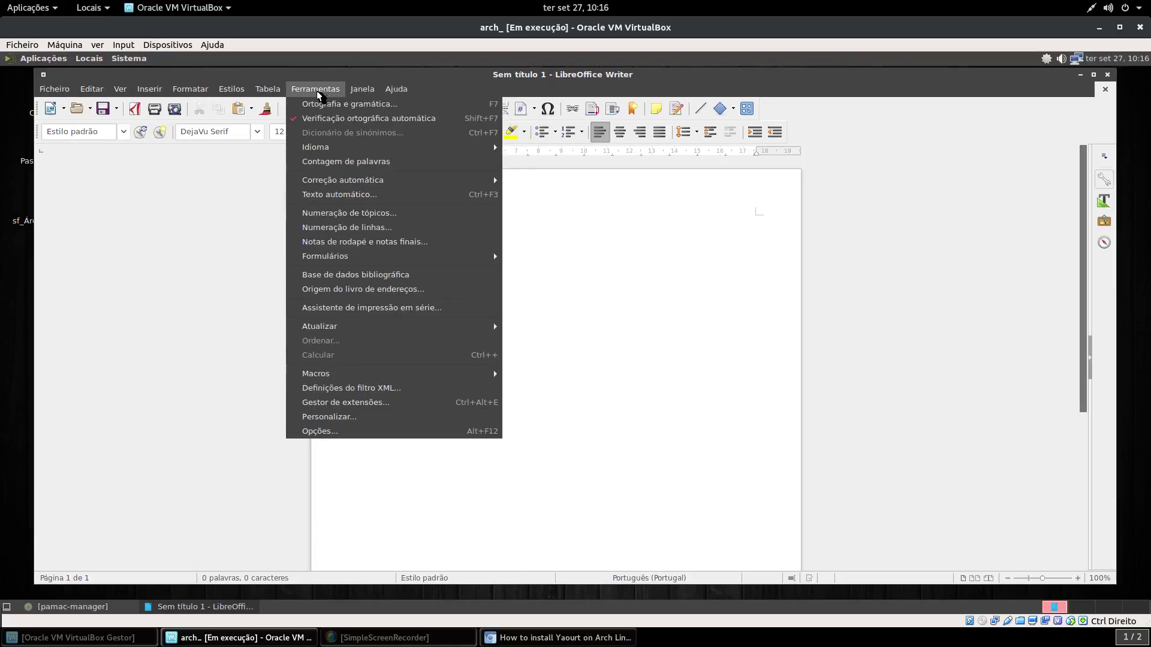
click(302, 419)
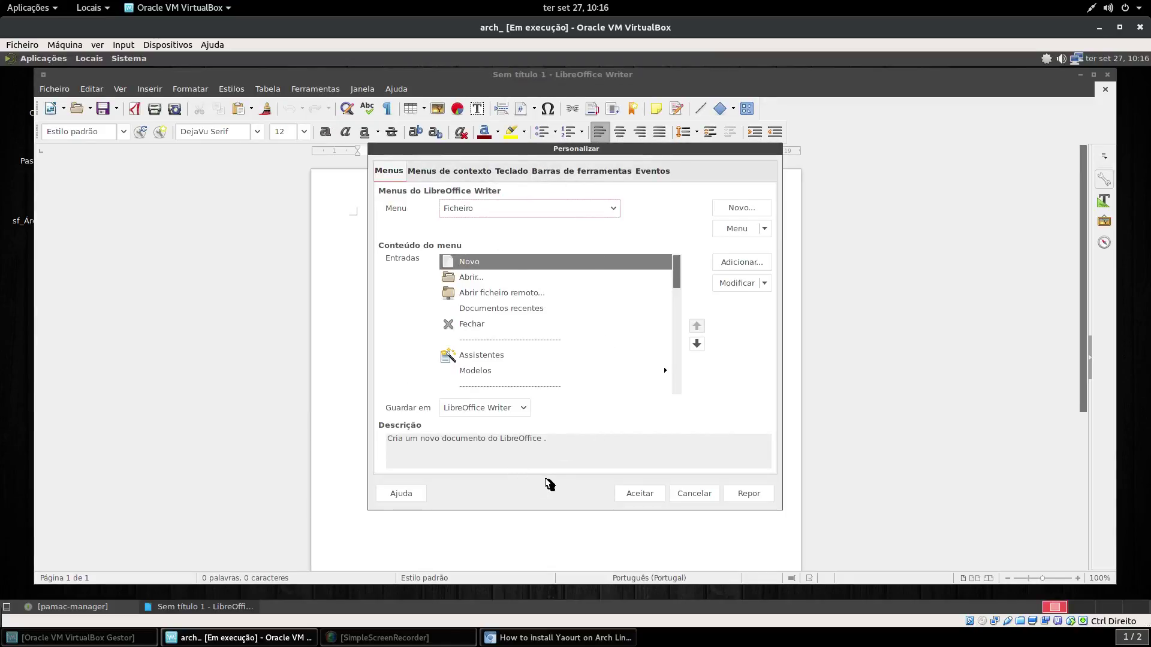
click(439, 173)
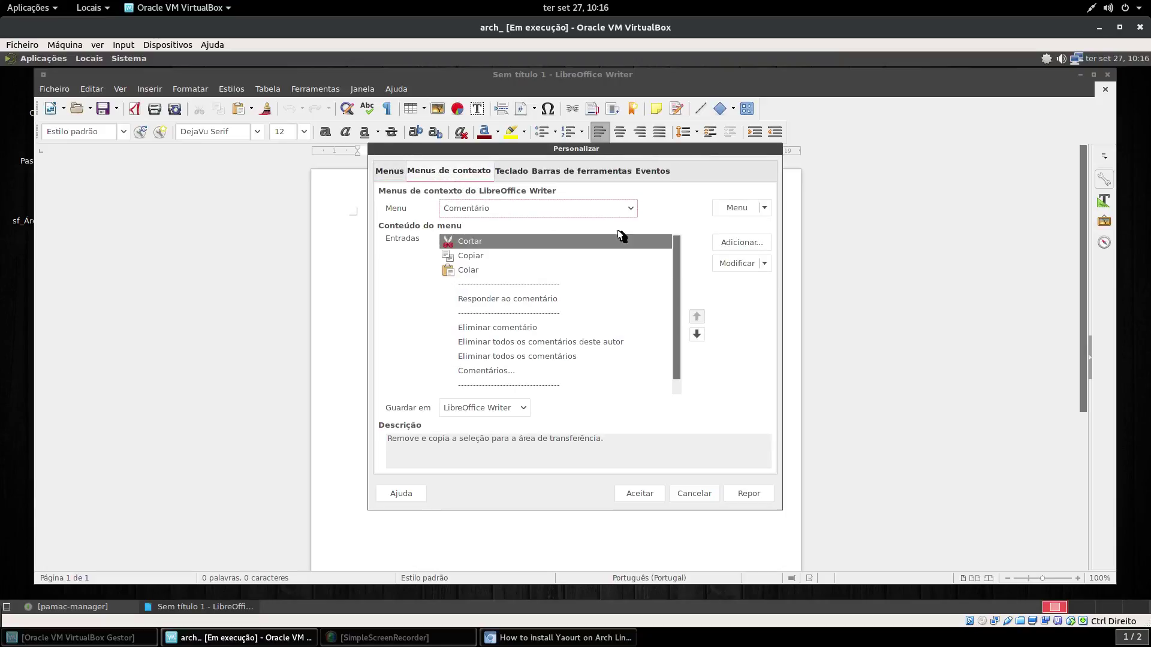
click(515, 173)
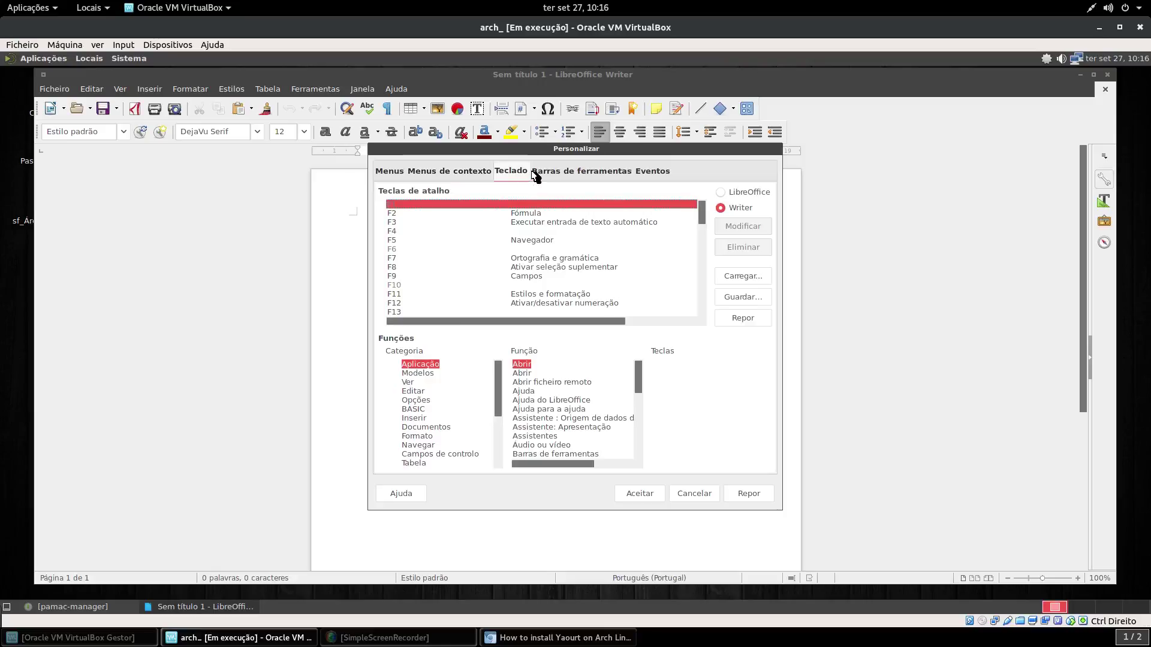
click(548, 173)
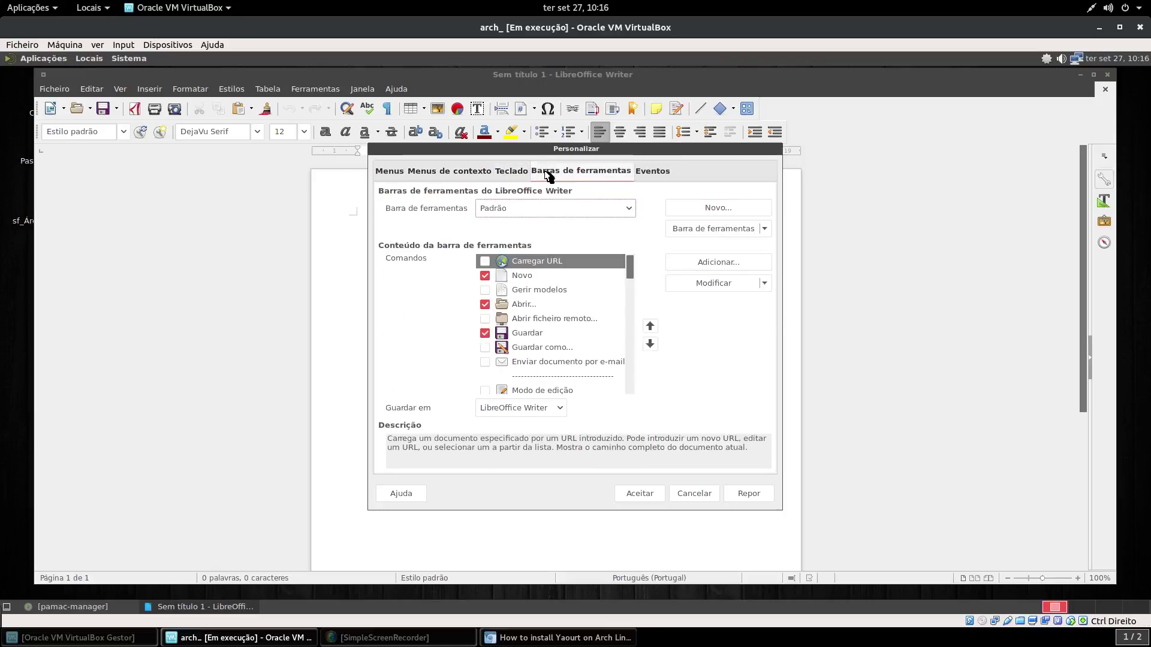
click(576, 211)
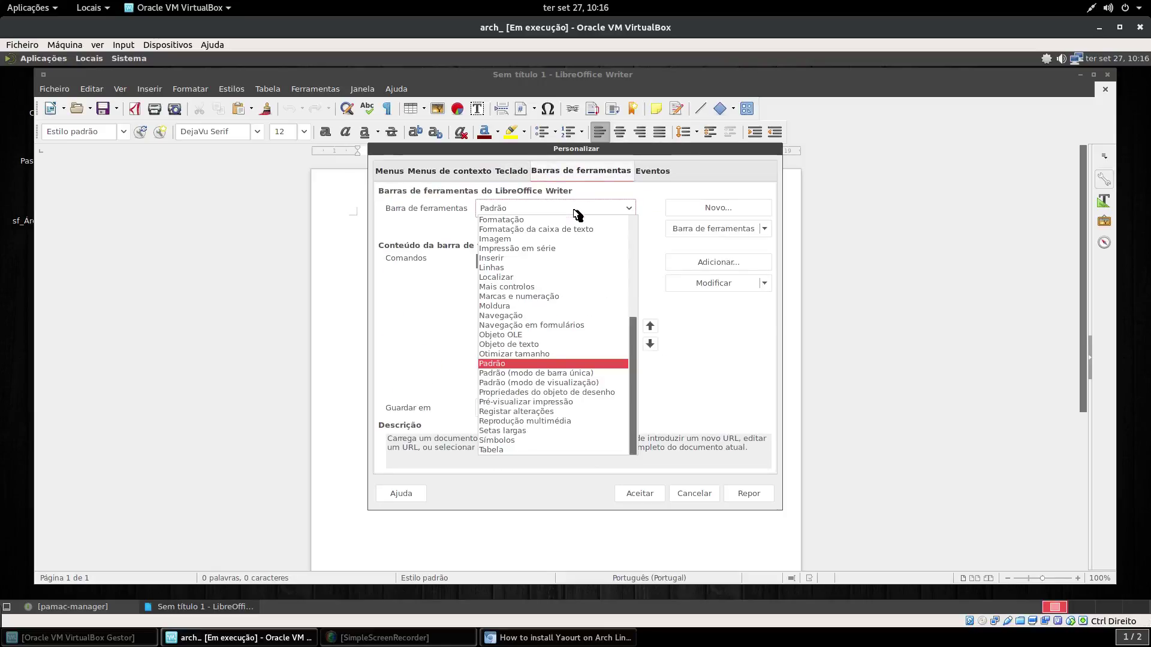
click(534, 364)
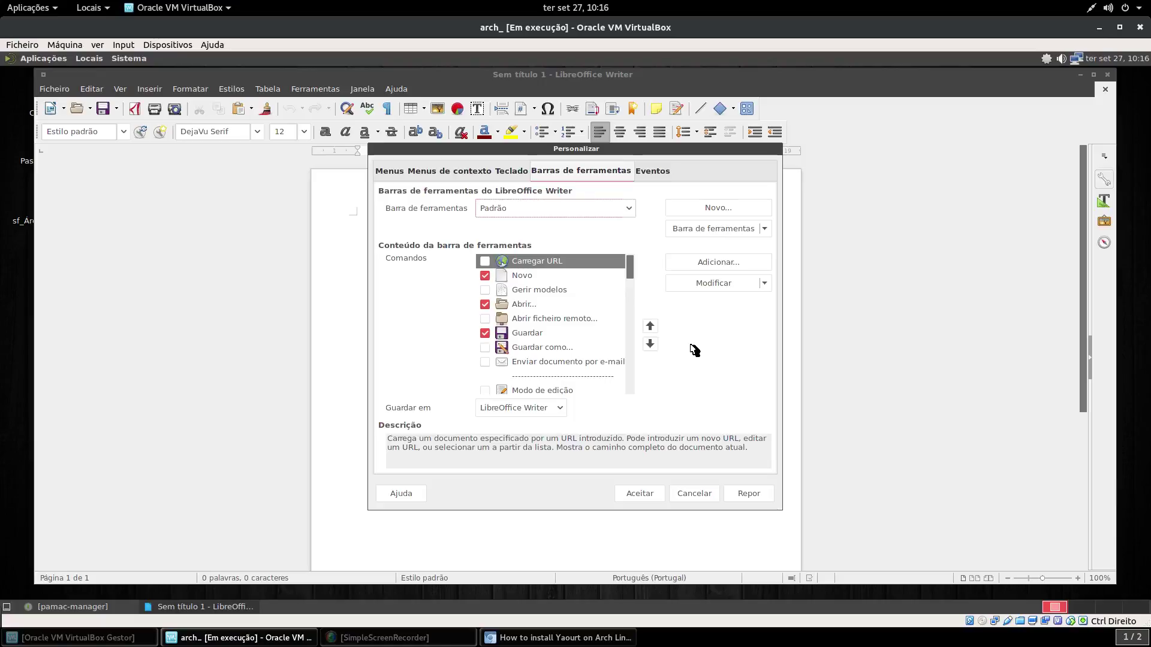
click(740, 238)
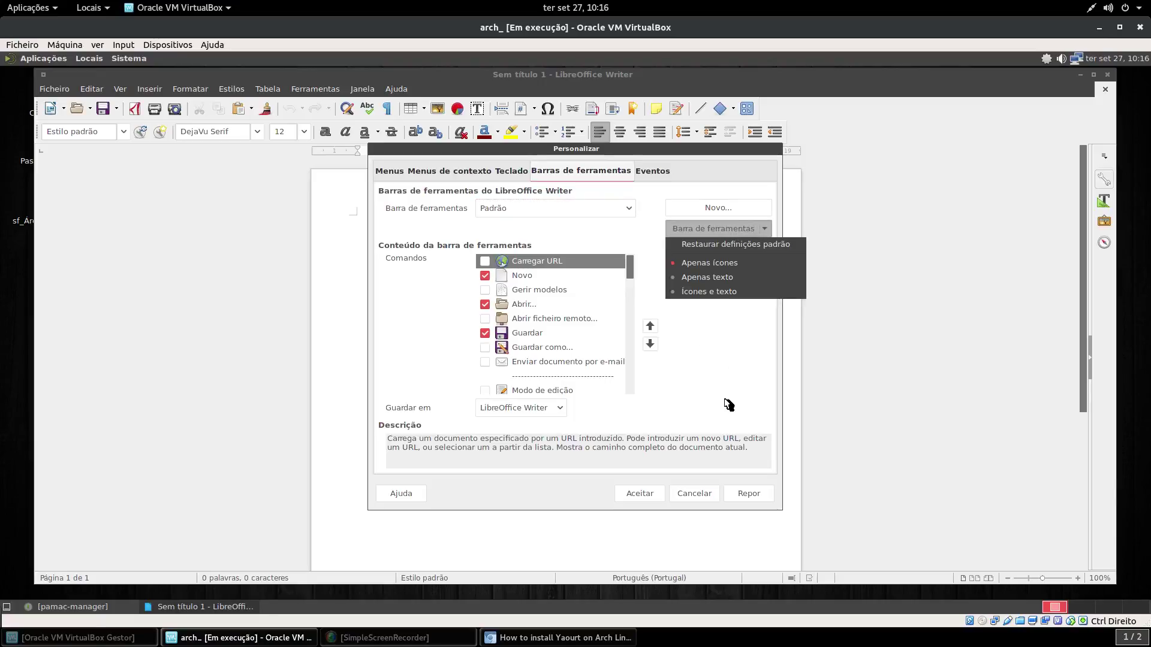
click(733, 316)
click(663, 174)
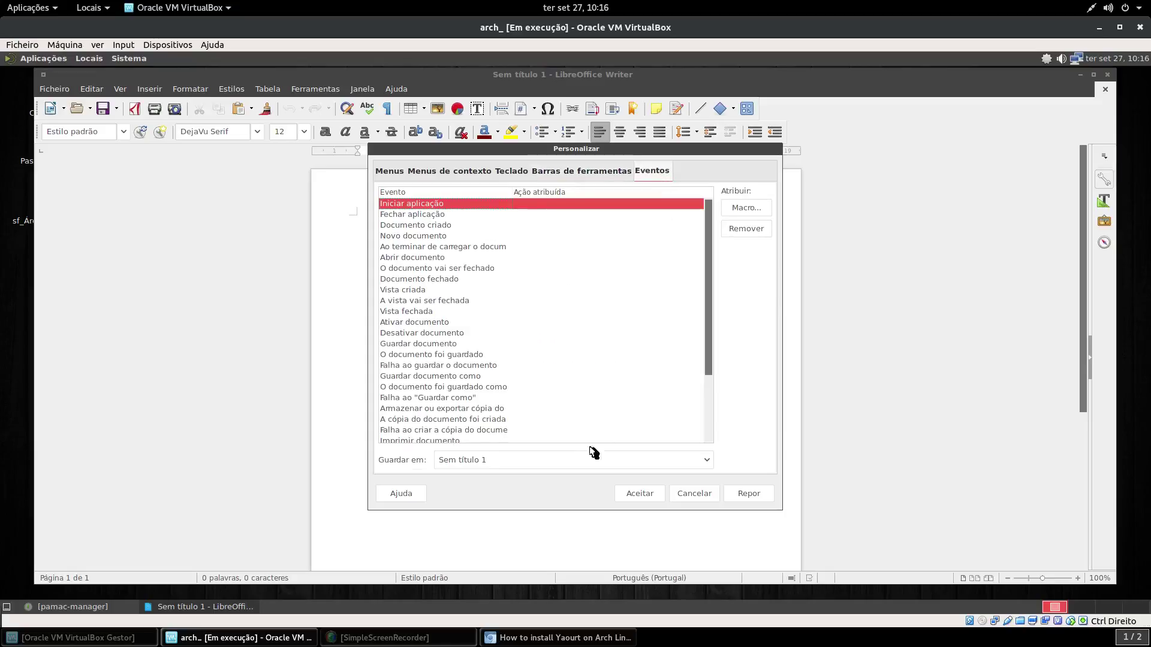
scroll(513, 390, down, 2)
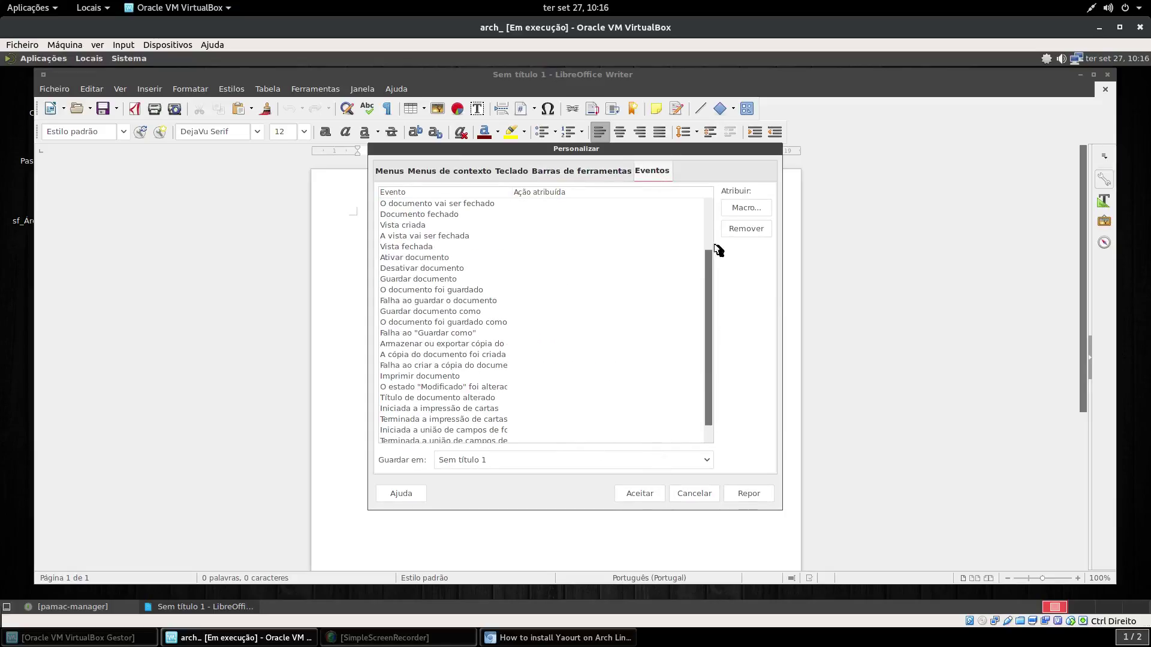
click(641, 495)
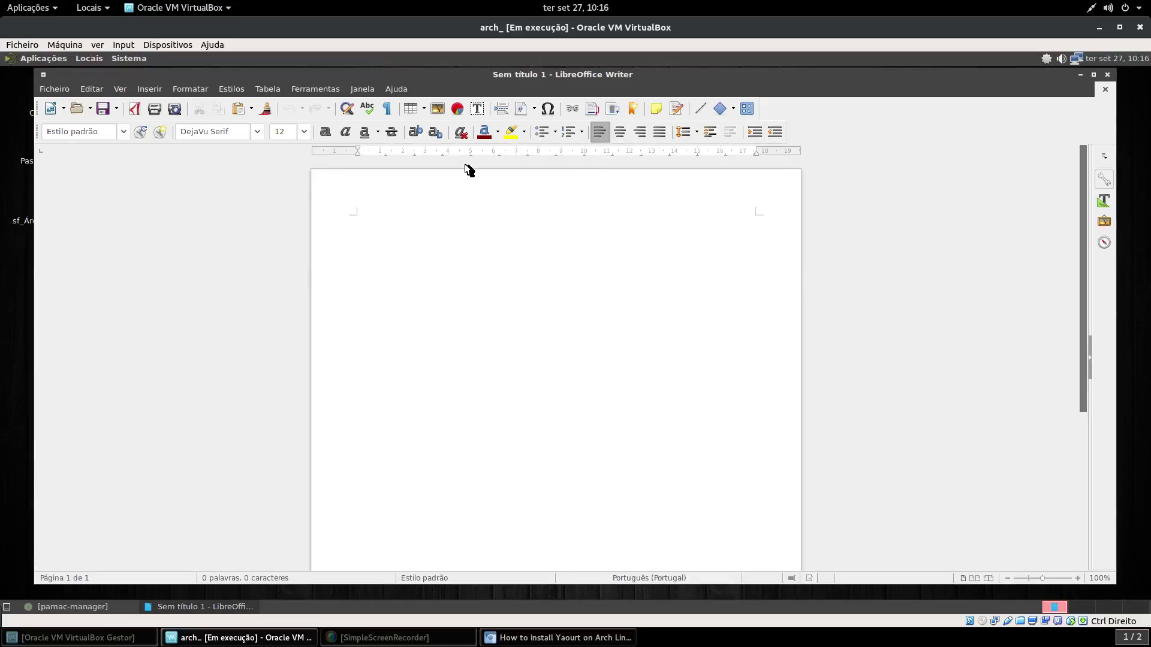
Examine the blank document's properties, including general details, security, font and statistics, and close the properties dialog.
click(55, 88)
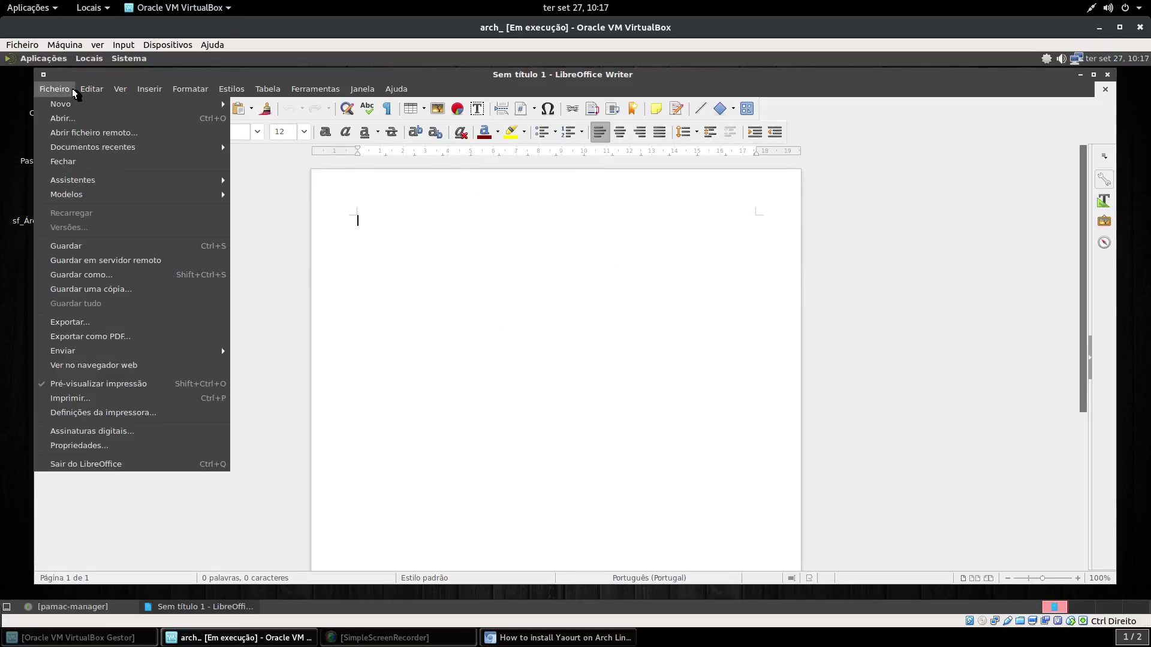
mouse_move(79, 91)
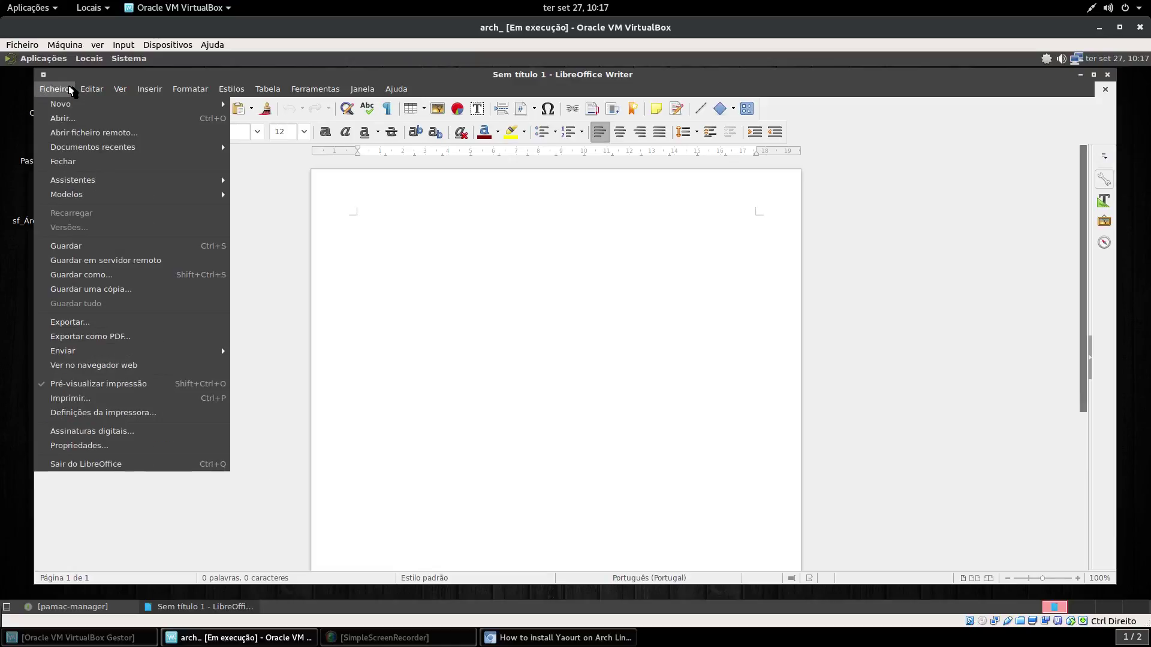
click(85, 446)
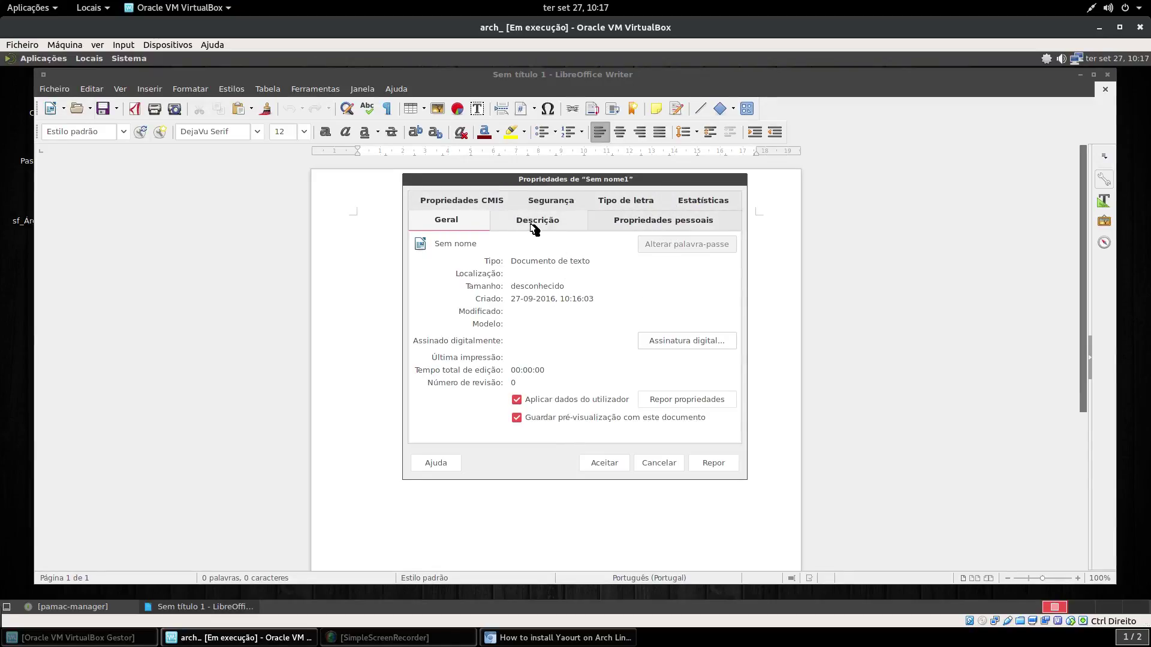
click(555, 201)
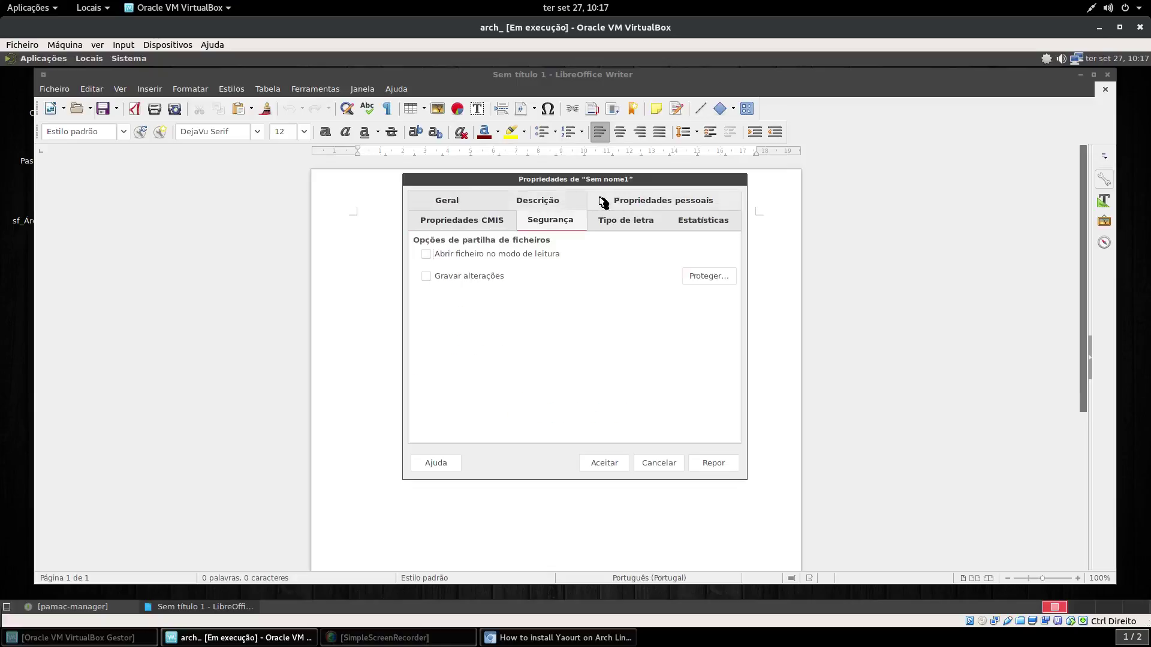
click(605, 201)
click(683, 201)
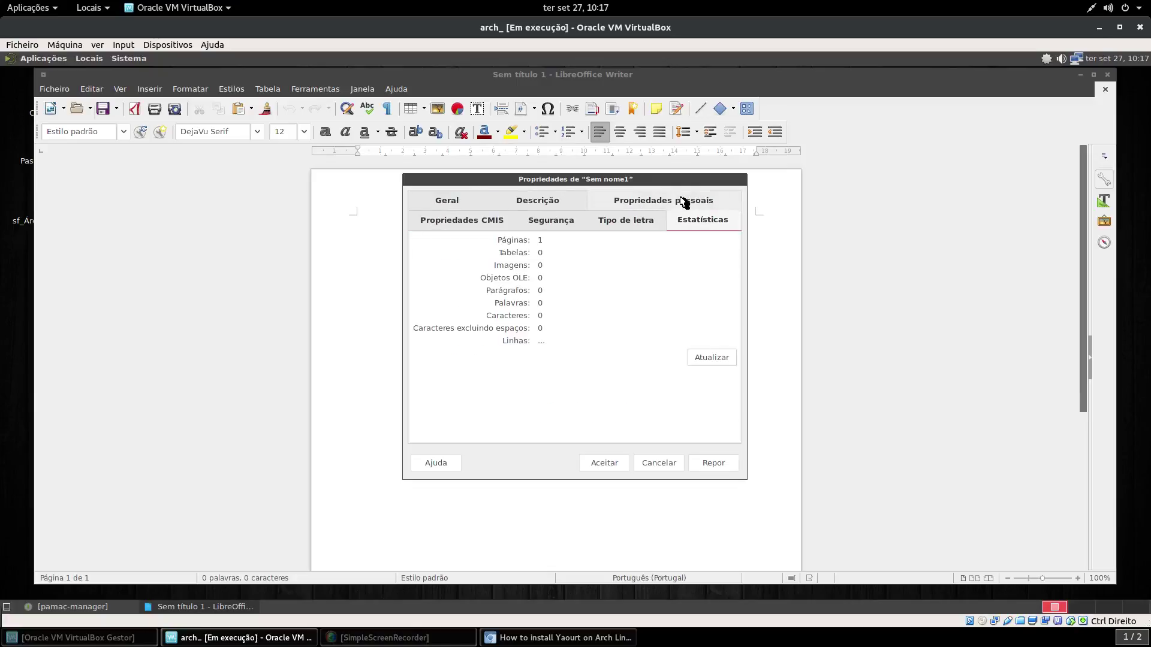
click(647, 226)
click(540, 228)
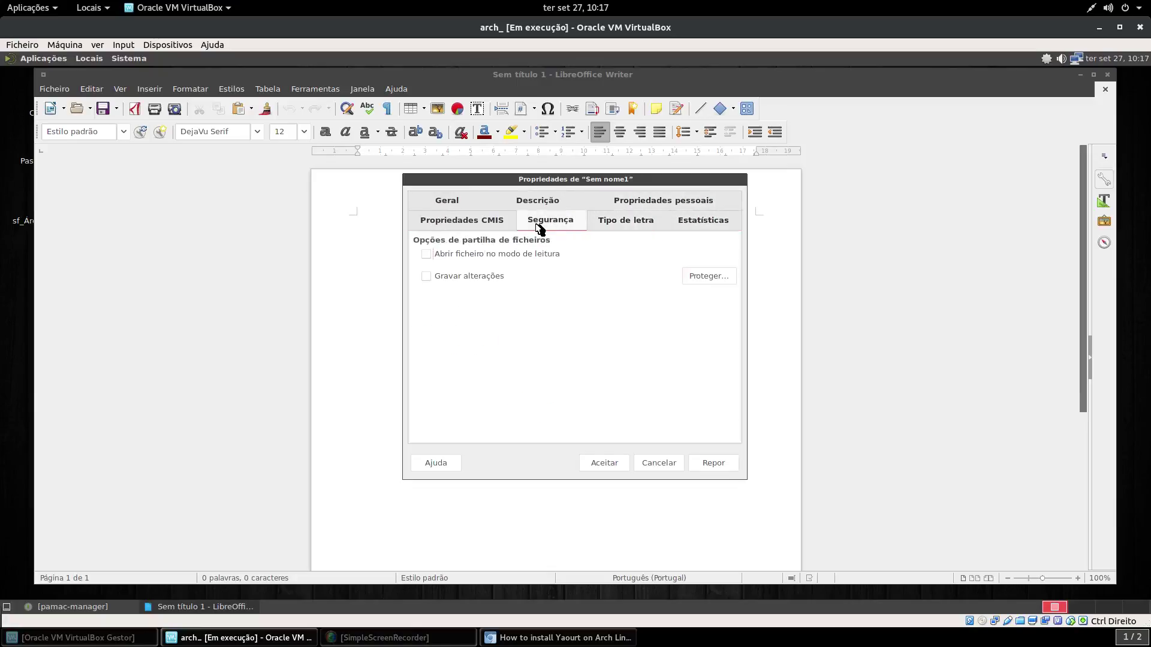
click(434, 221)
click(447, 201)
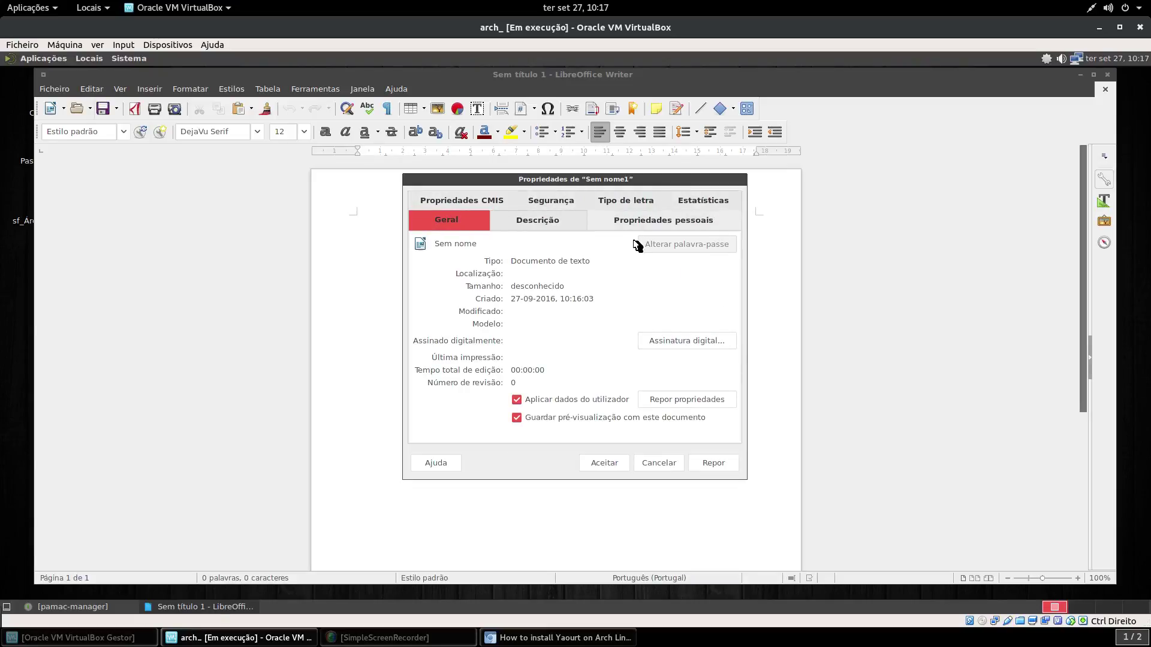
click(601, 465)
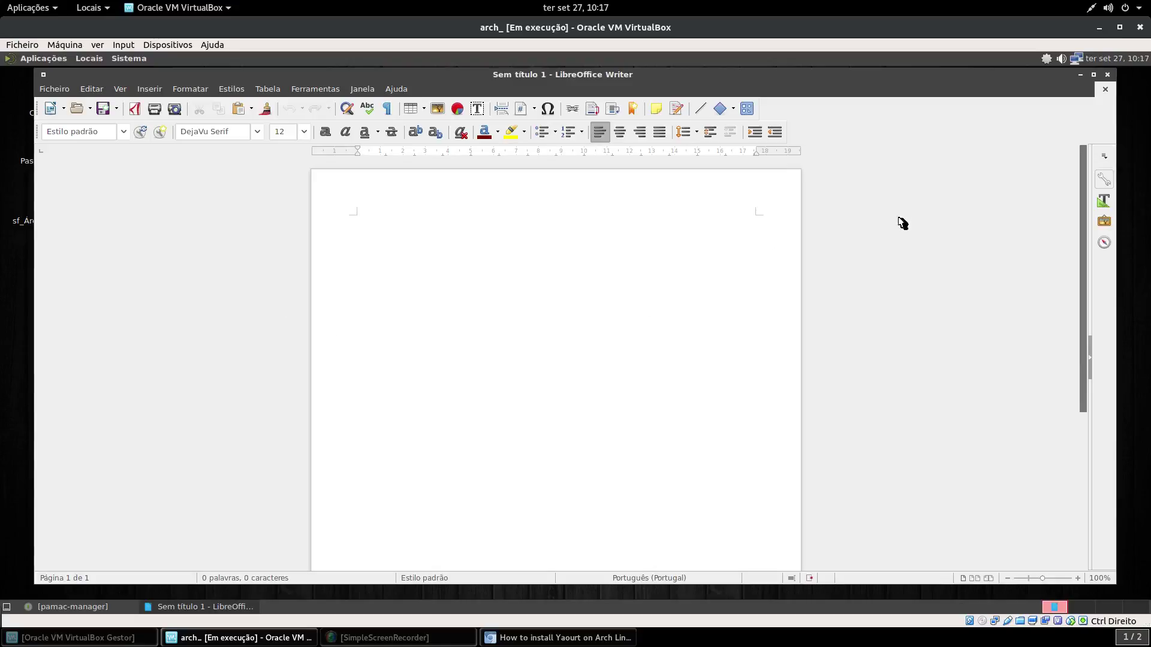
Close the Writer document without saving and launch the general LibreOffice start window.
click(1106, 89)
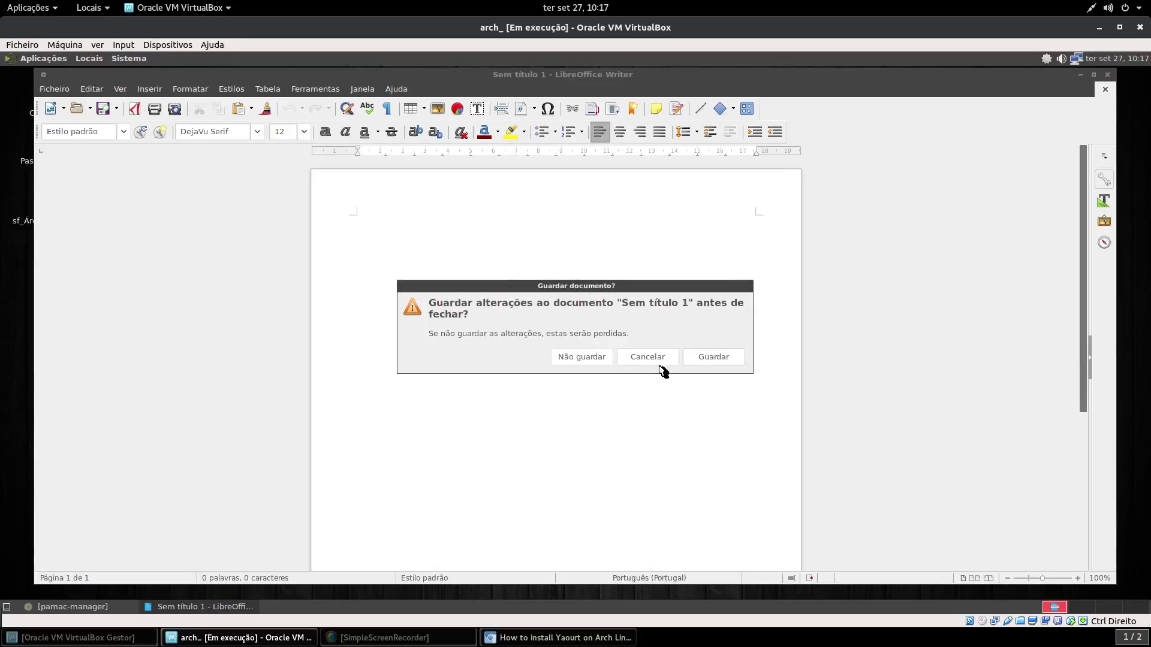
click(593, 362)
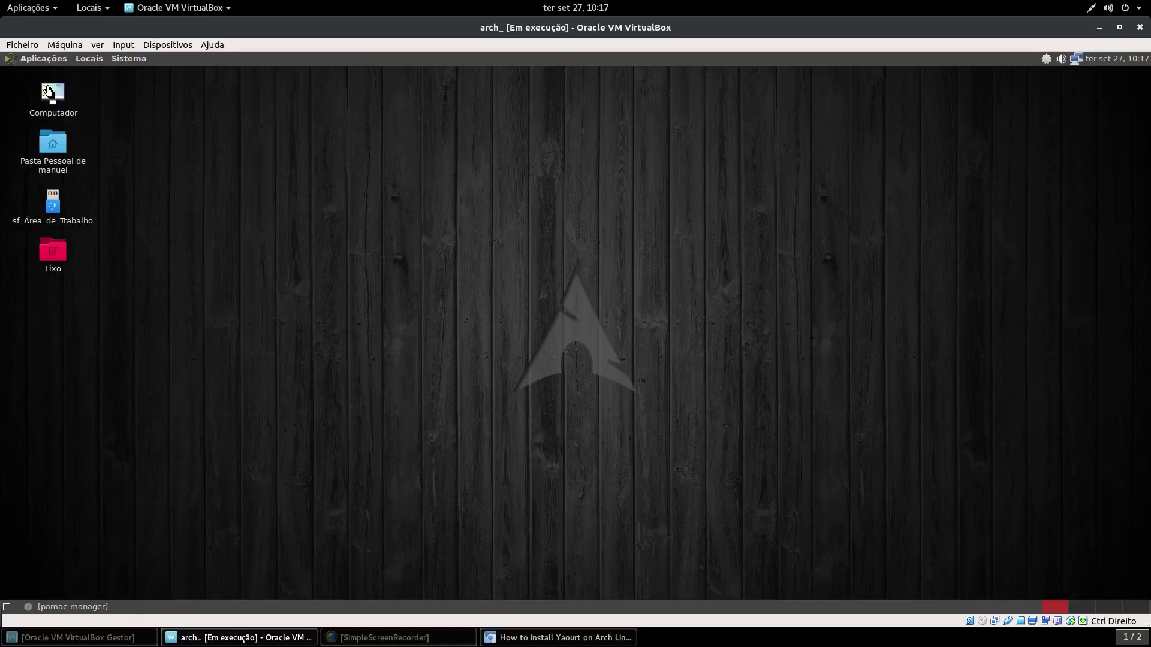
click(43, 55)
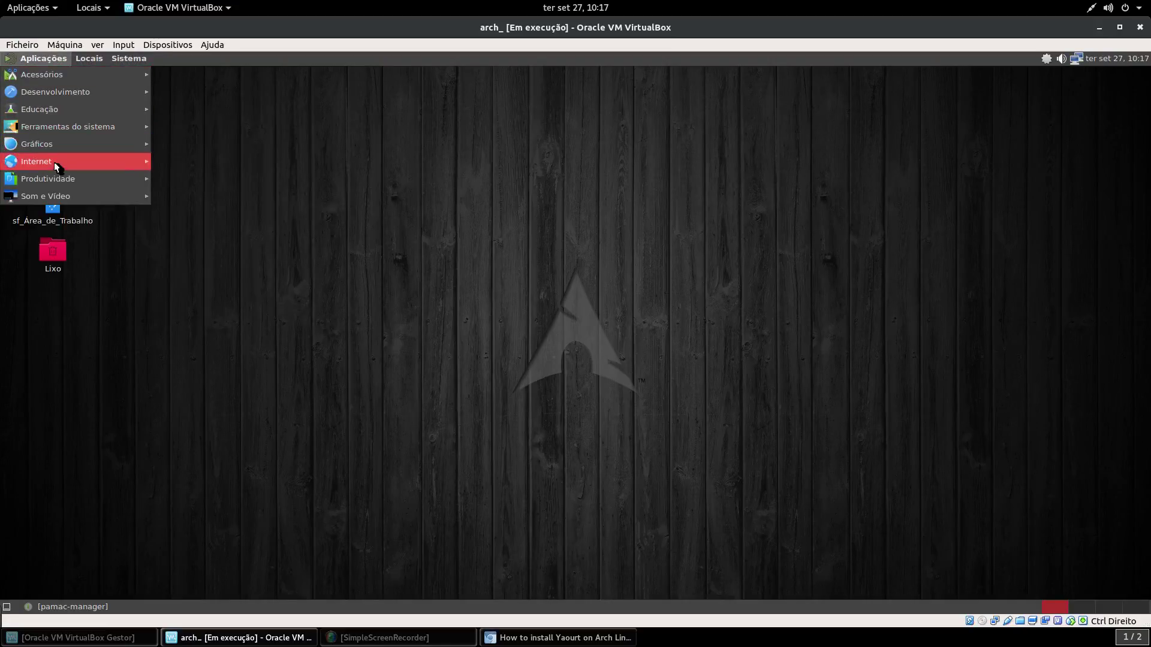
mouse_move(57, 178)
click(183, 196)
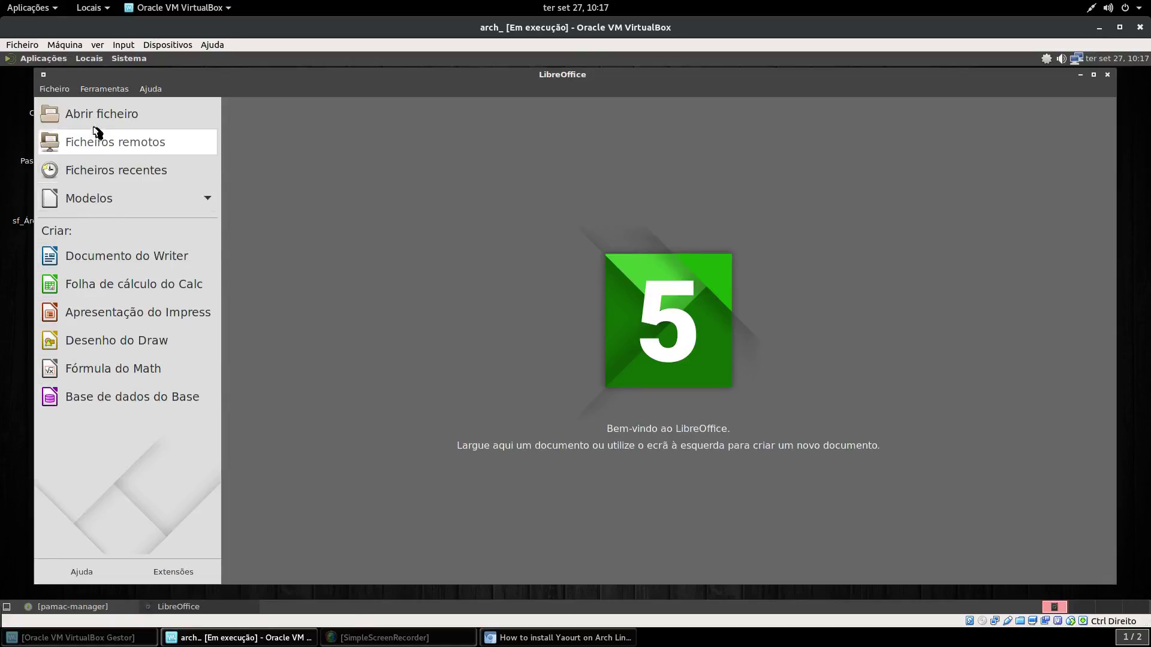
In LibreOffice's Personalização options, try the Tema pré-instalado setting and view the Firefox theme selector without choosing a theme.
click(100, 90)
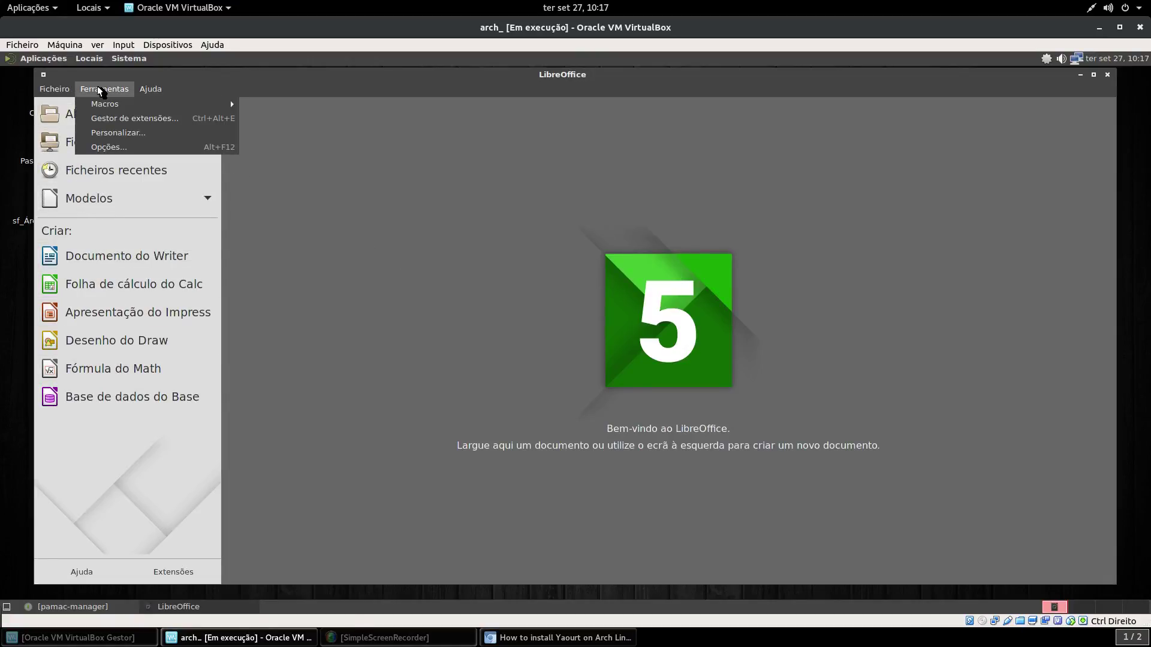
click(106, 148)
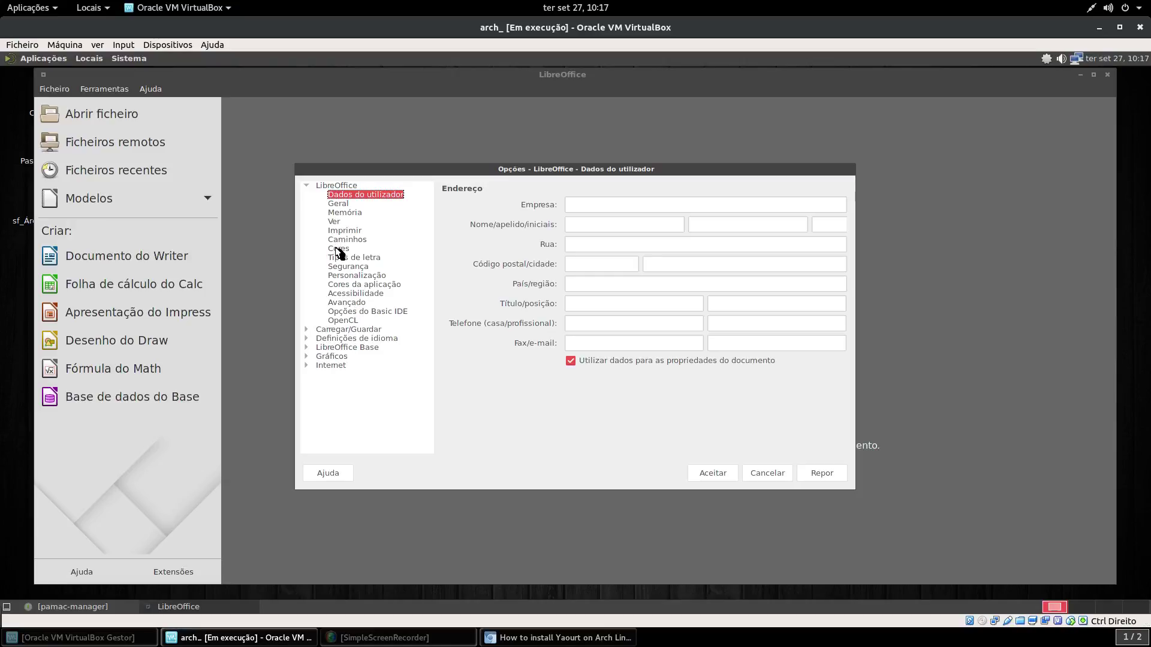
click(355, 277)
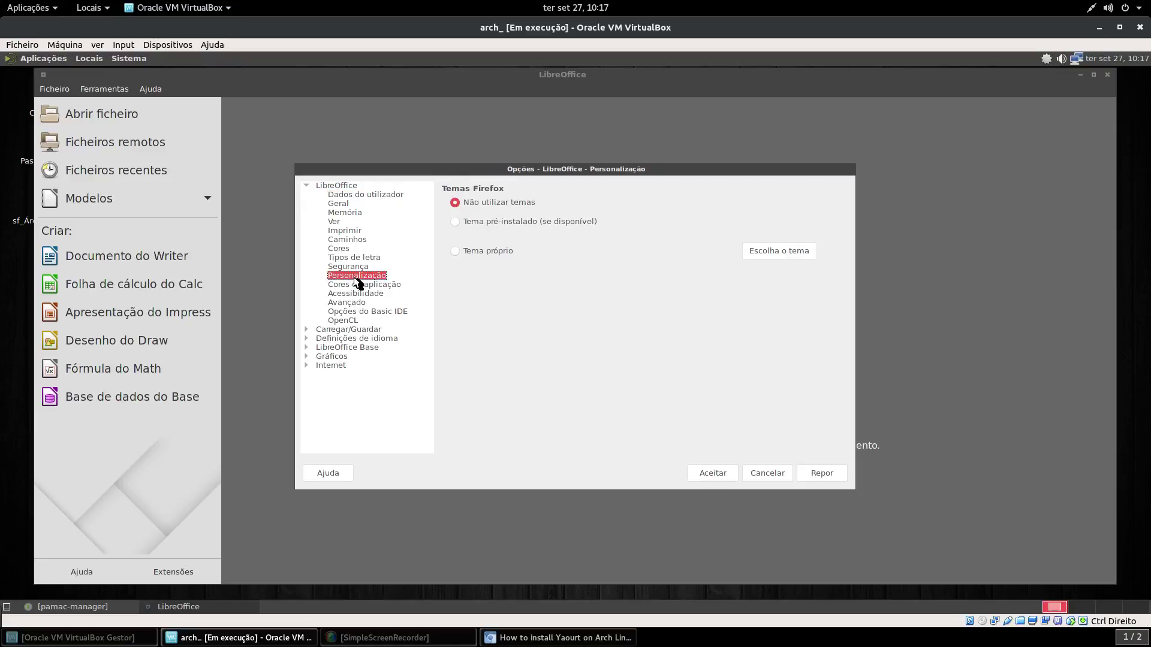
click(459, 223)
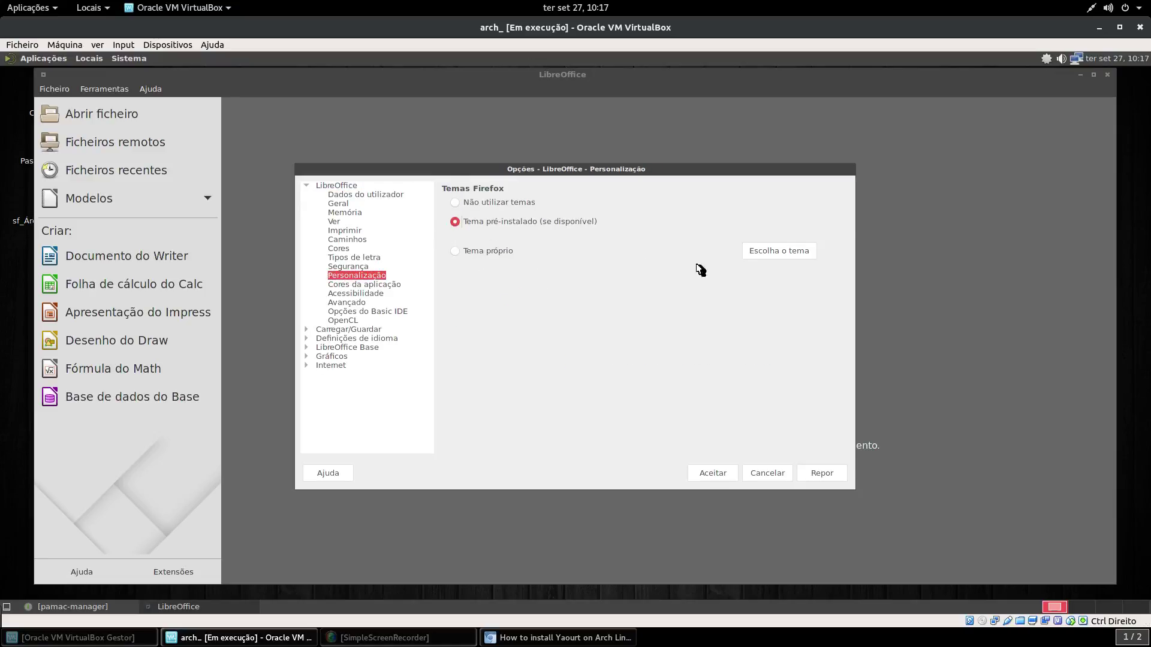
click(778, 259)
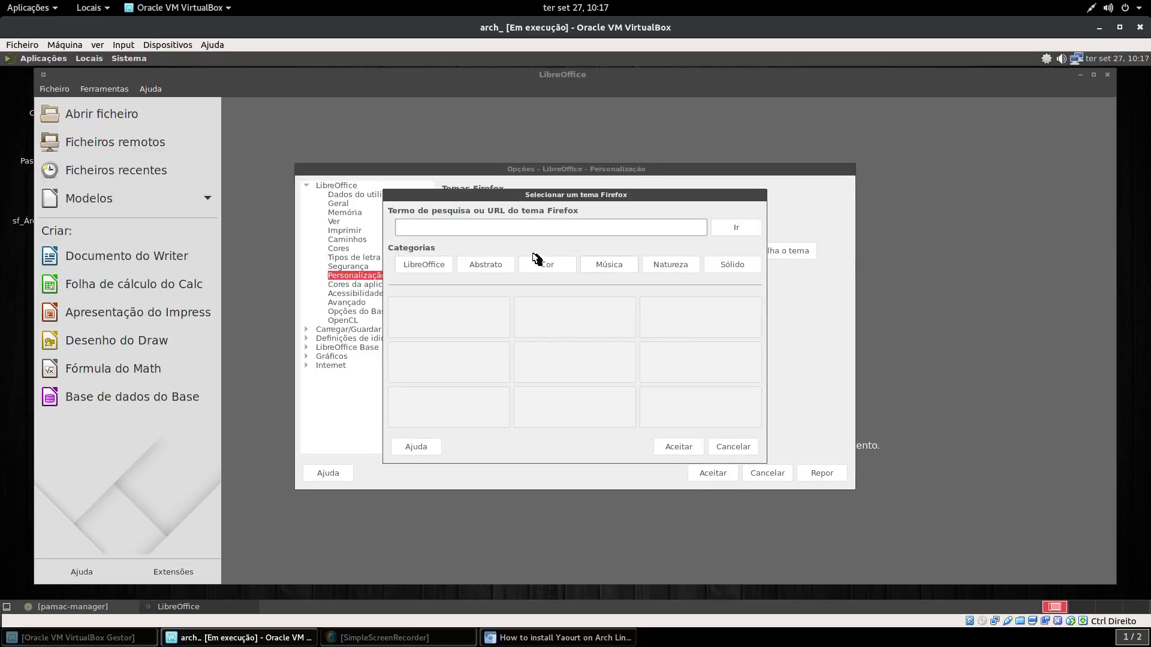
click(736, 445)
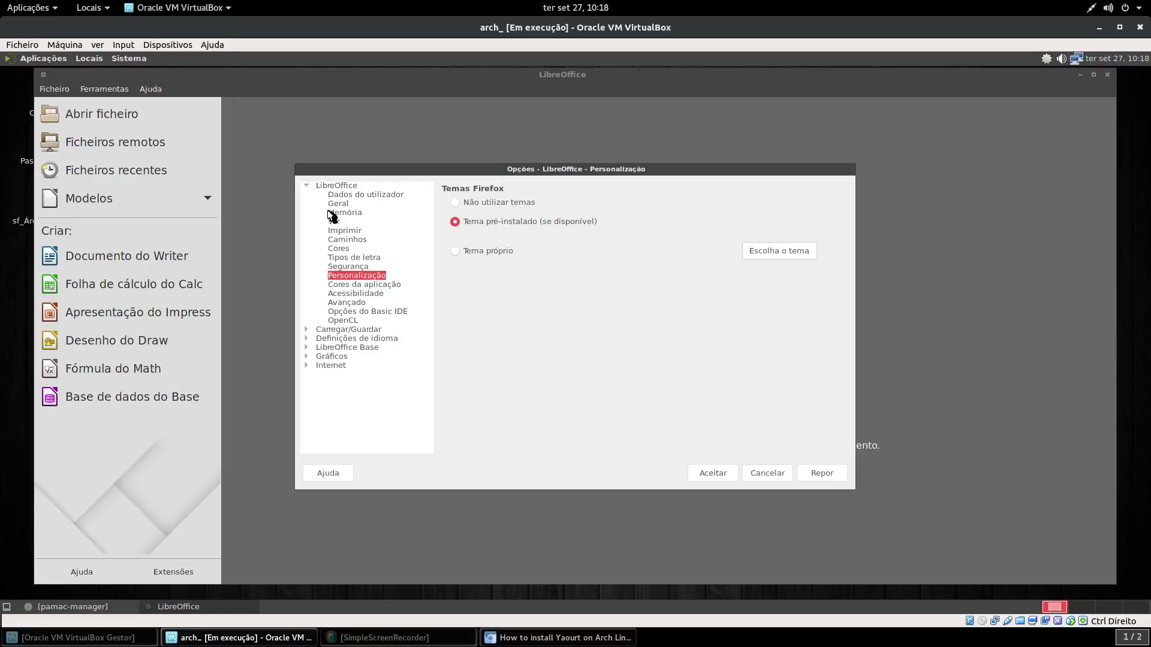
Reset the LibreOffice options, accept the dialog and close the LibreOffice window.
click(817, 474)
click(713, 473)
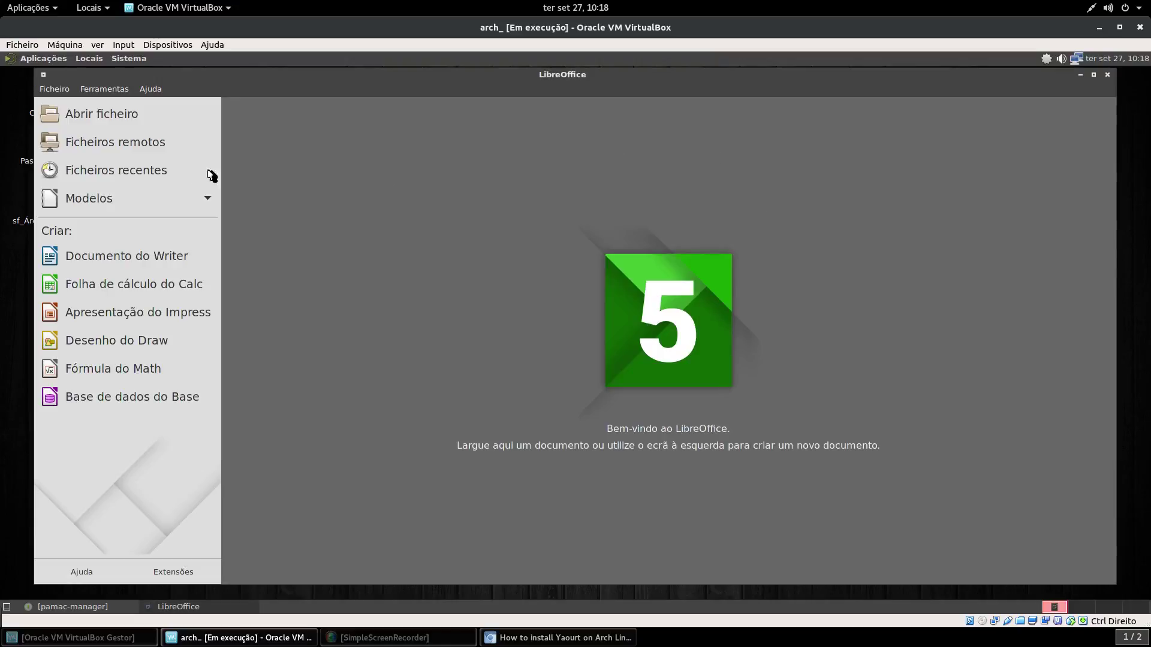
click(1107, 76)
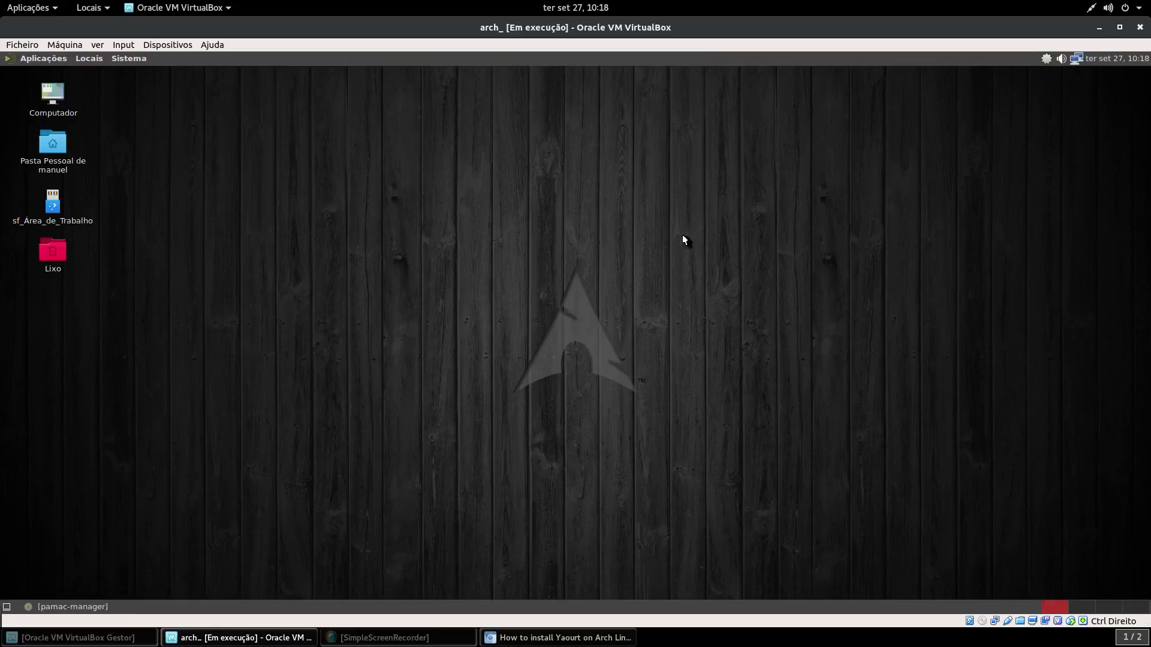
click(37, 56)
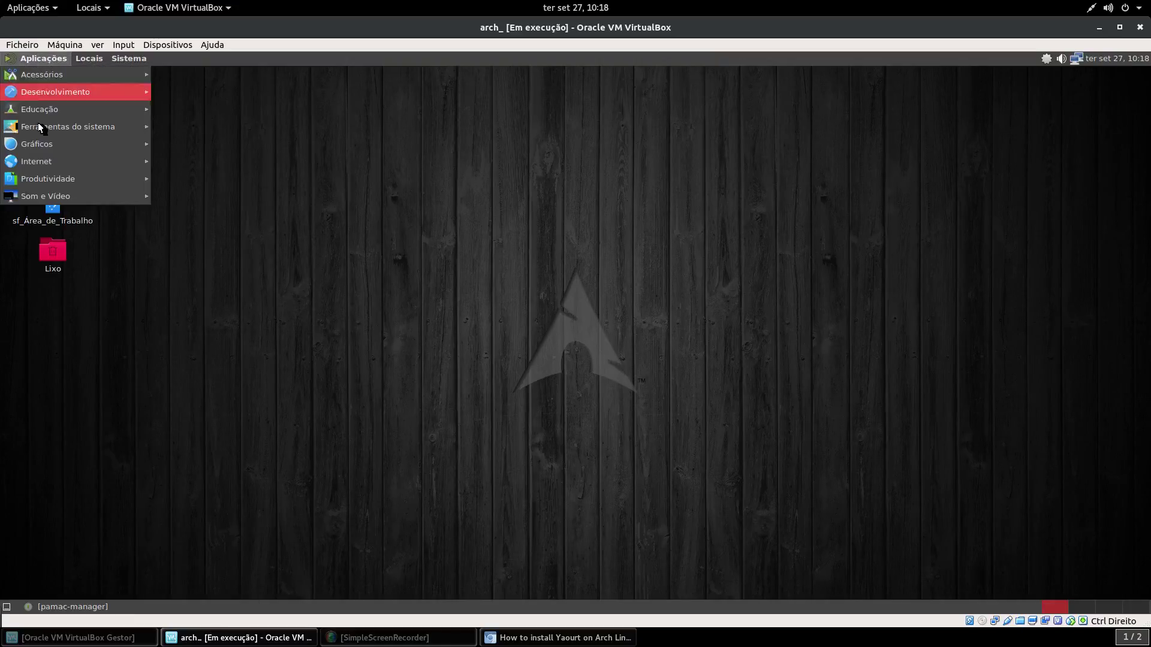
mouse_move(47, 124)
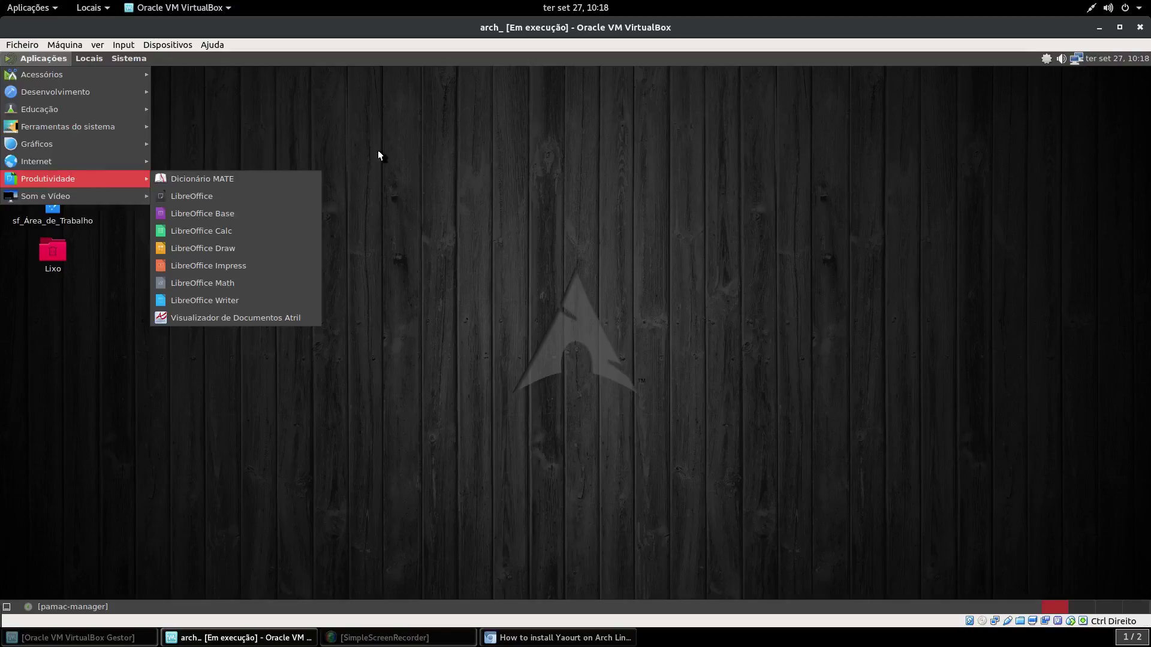
click(413, 430)
Restore the package manager, leave the transaction details and search the Repositórios packages for "vlc".
click(90, 607)
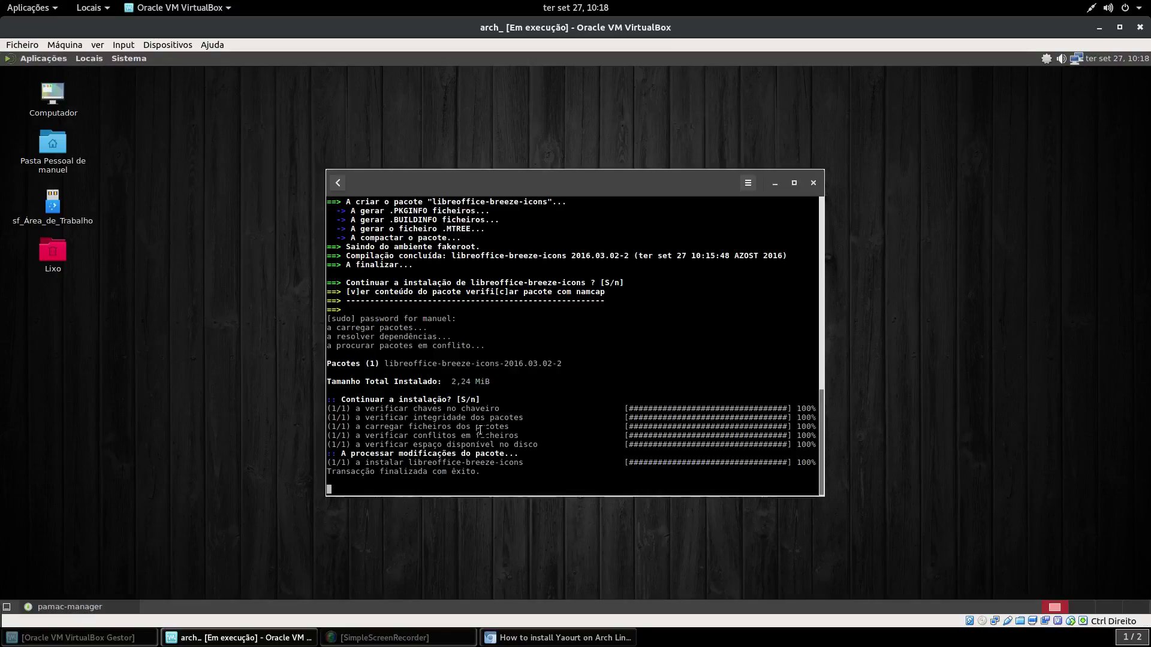
drag(593, 185, 602, 144)
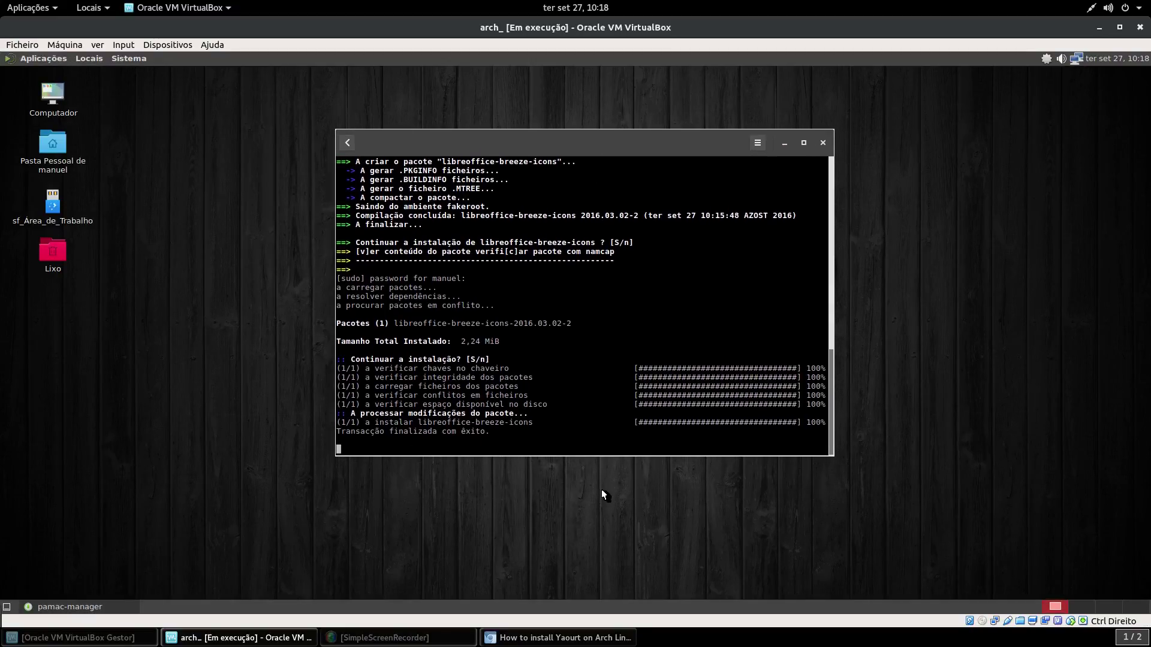
click(348, 142)
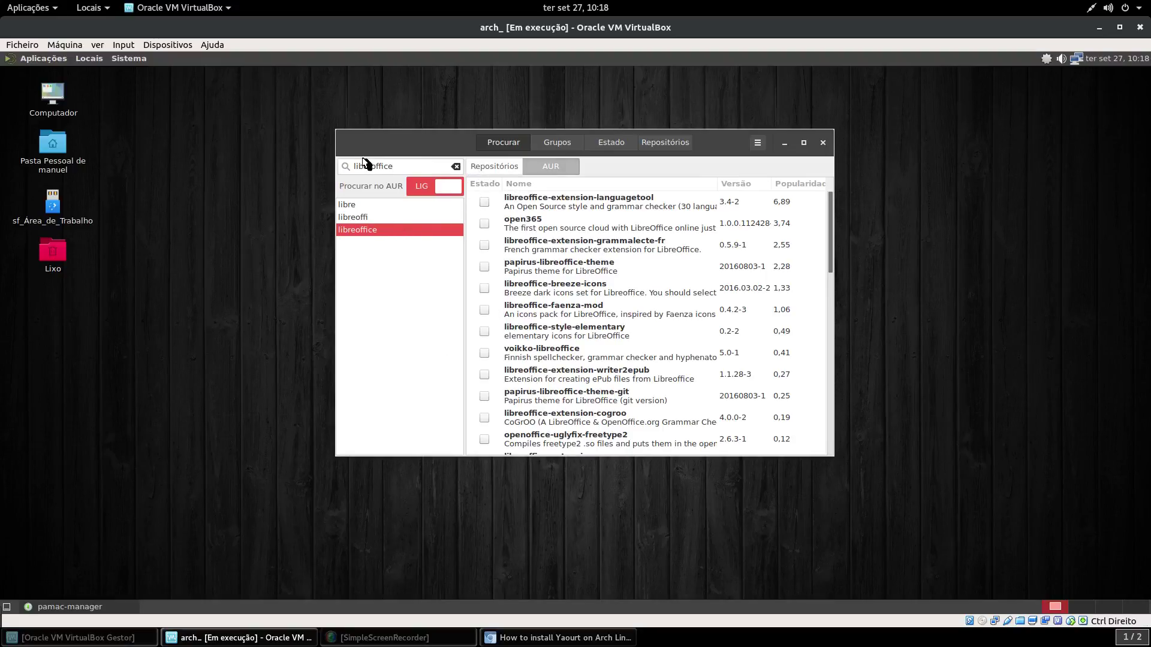
drag(406, 166, 268, 173)
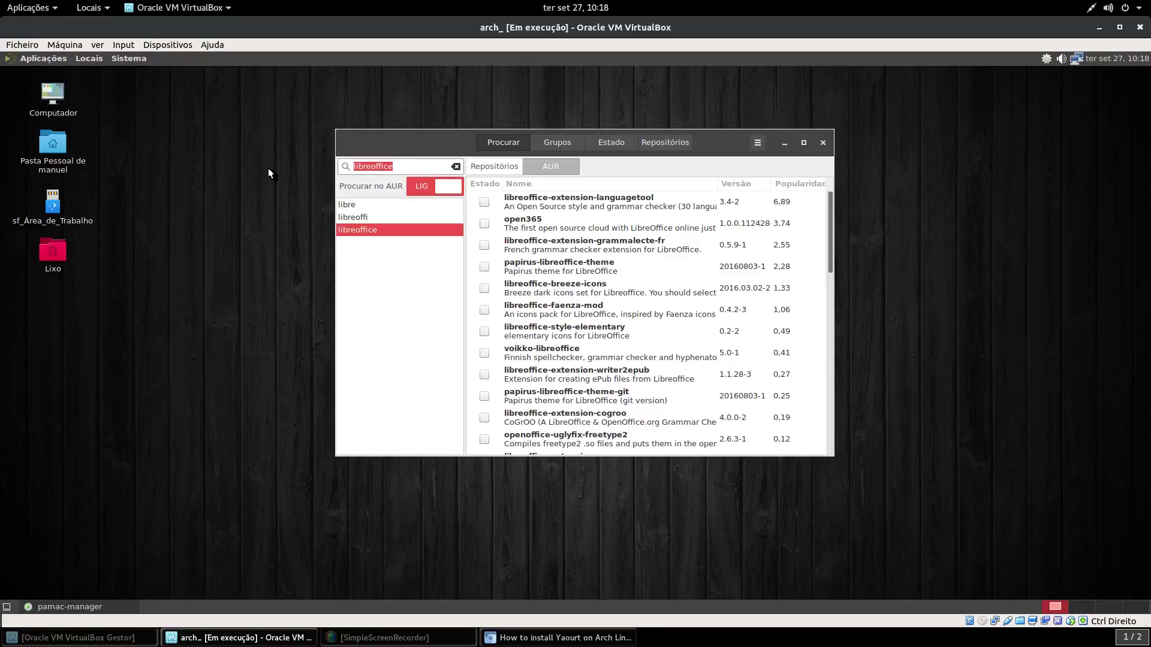
text(vlc)
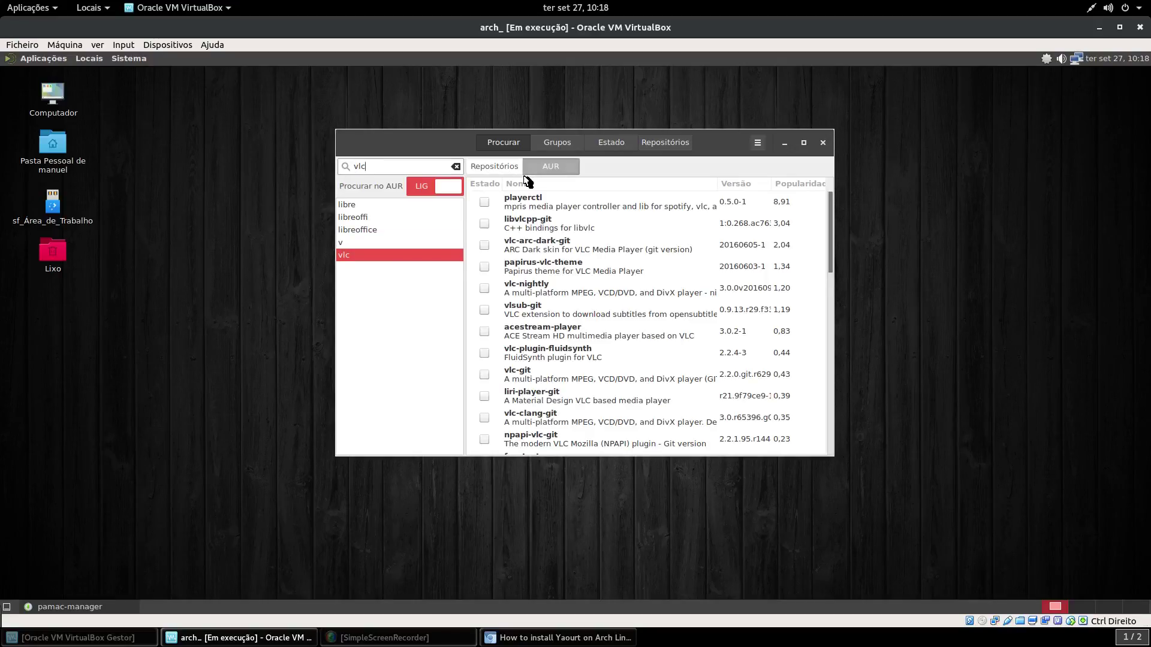
click(491, 170)
Install the vlc package from the extra repository, commit the transaction and authenticate with the account password.
click(485, 202)
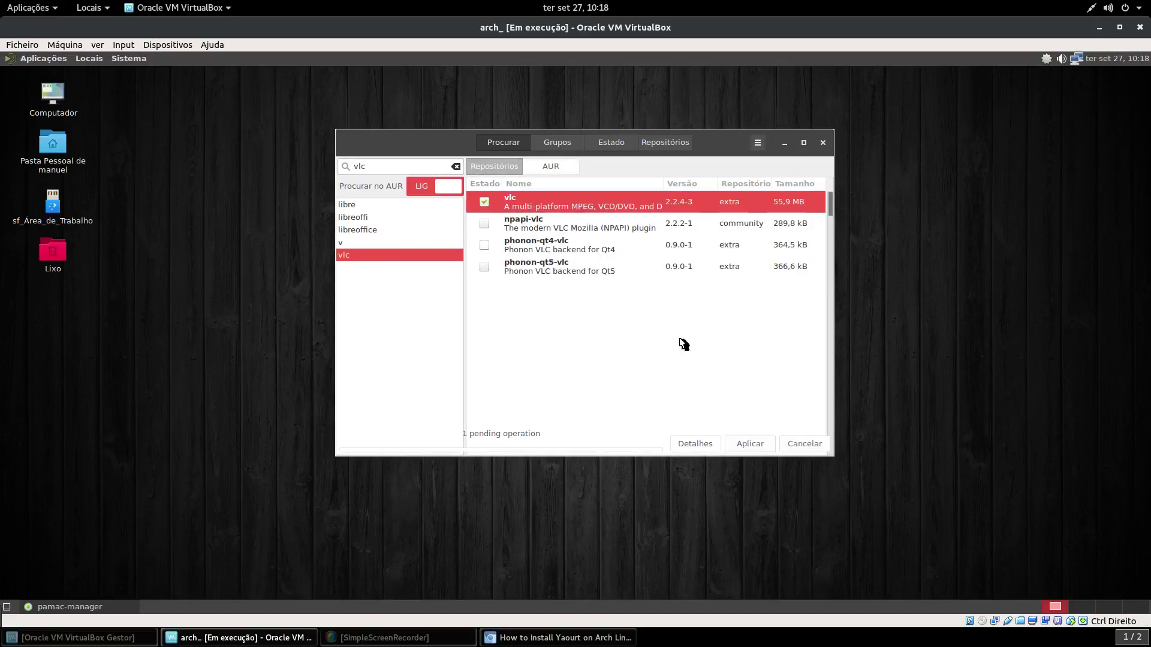
click(759, 445)
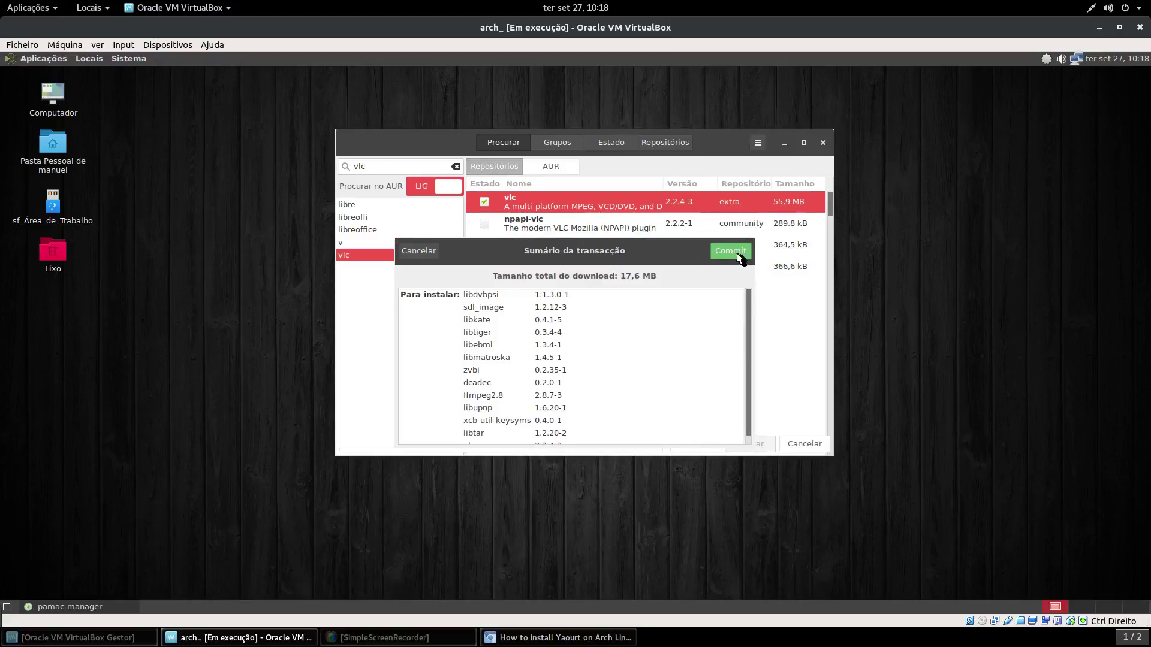
click(738, 253)
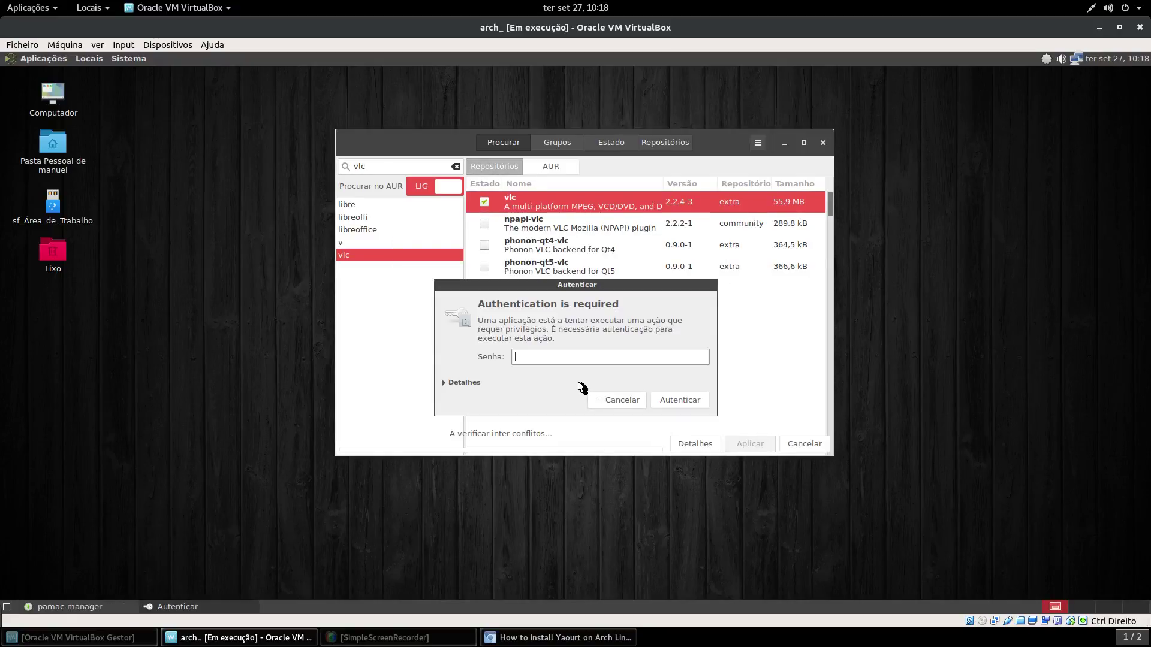
key(Return)
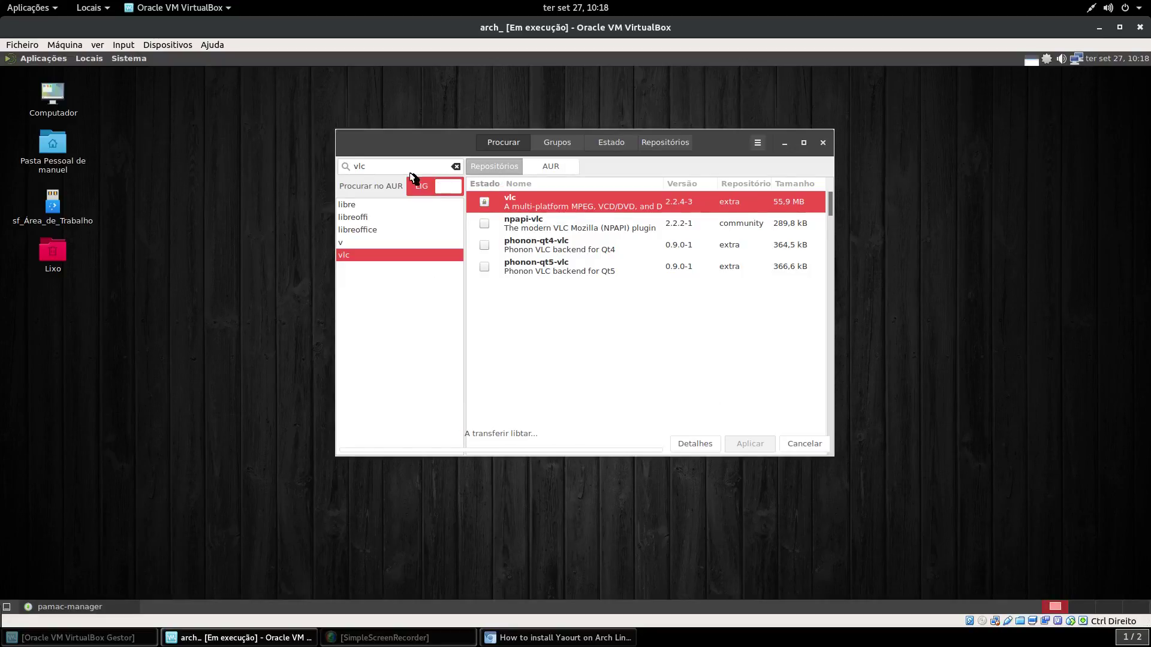
Replace the package search term with "deluge".
drag(384, 166, 331, 166)
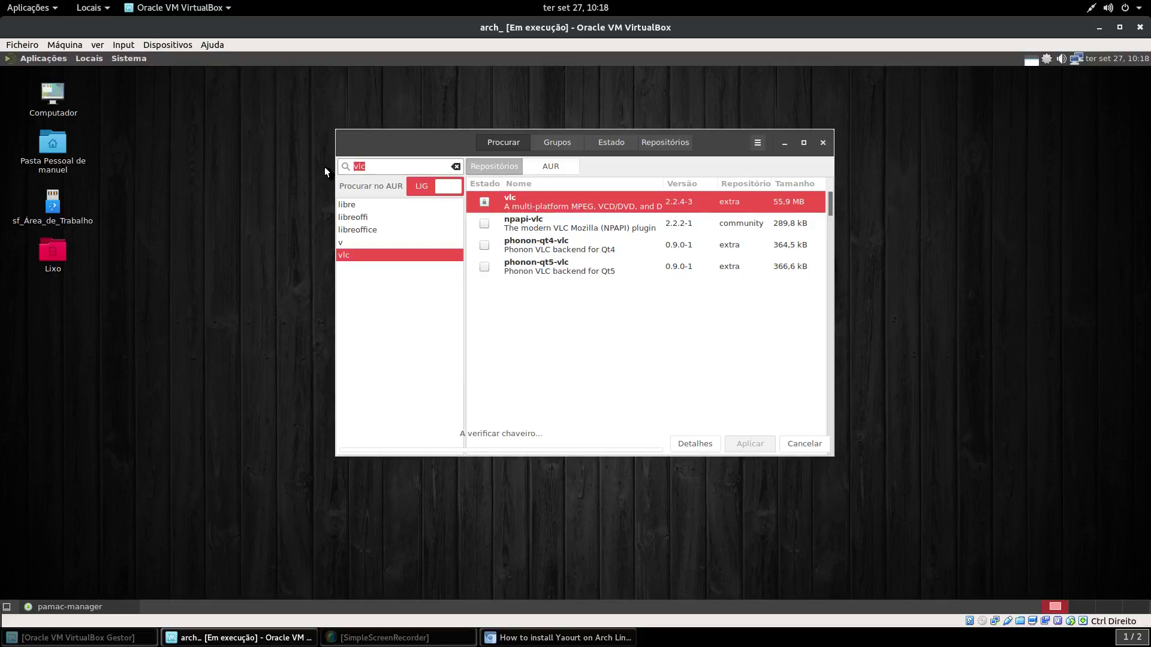
key(BackSpace)
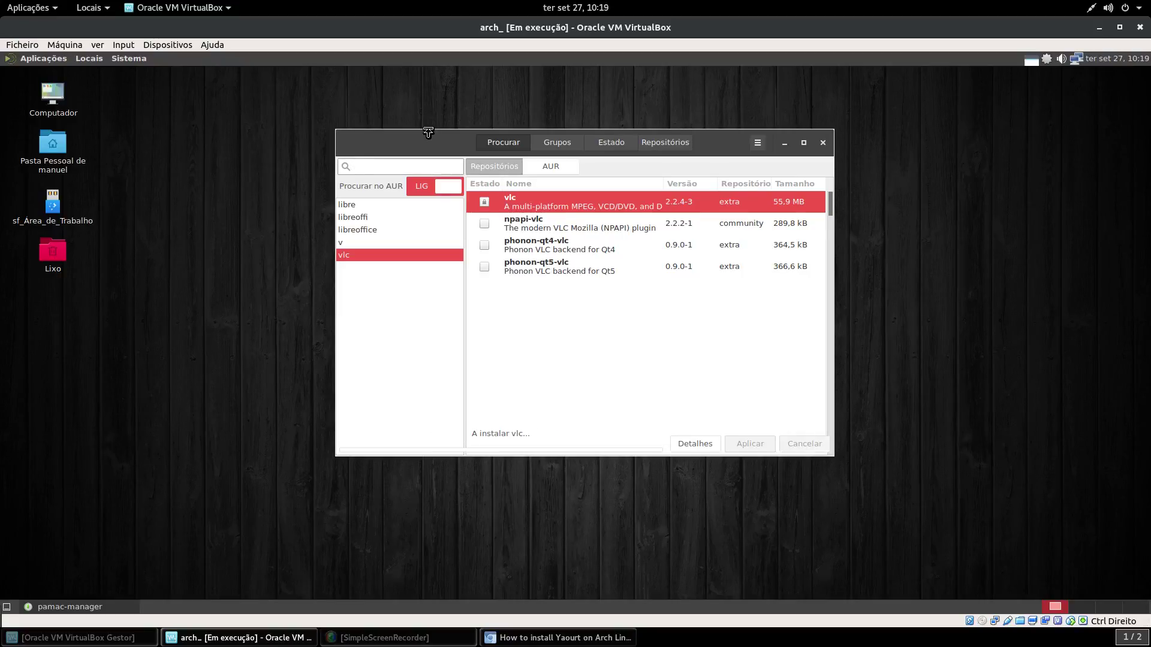
text(delu)
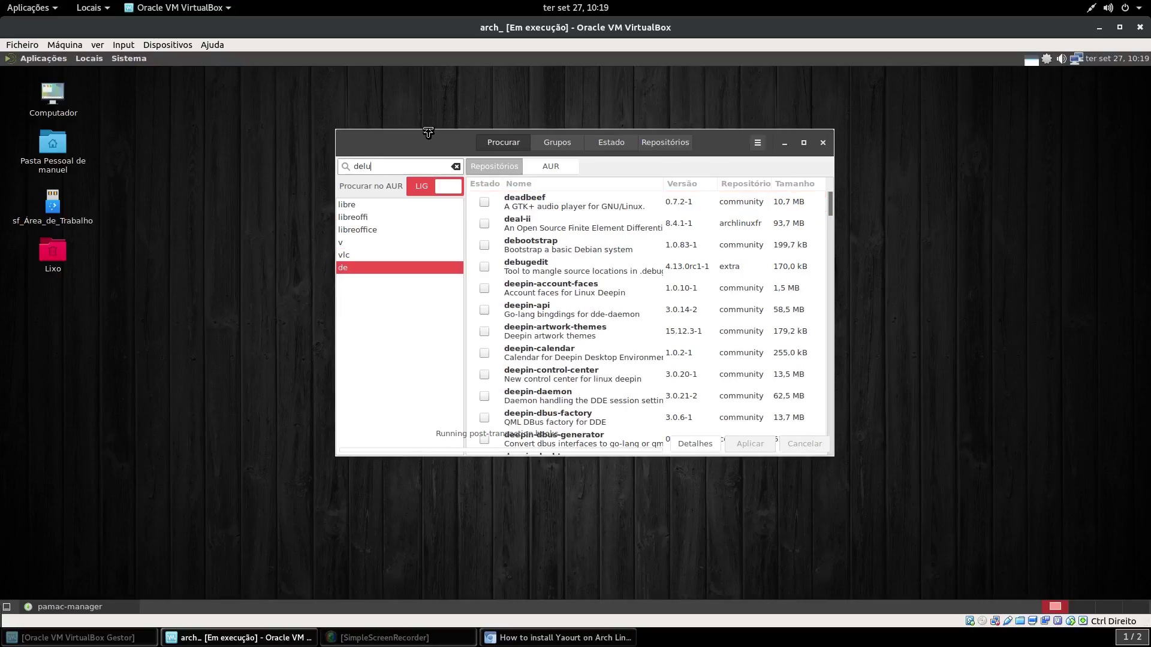
text(ge)
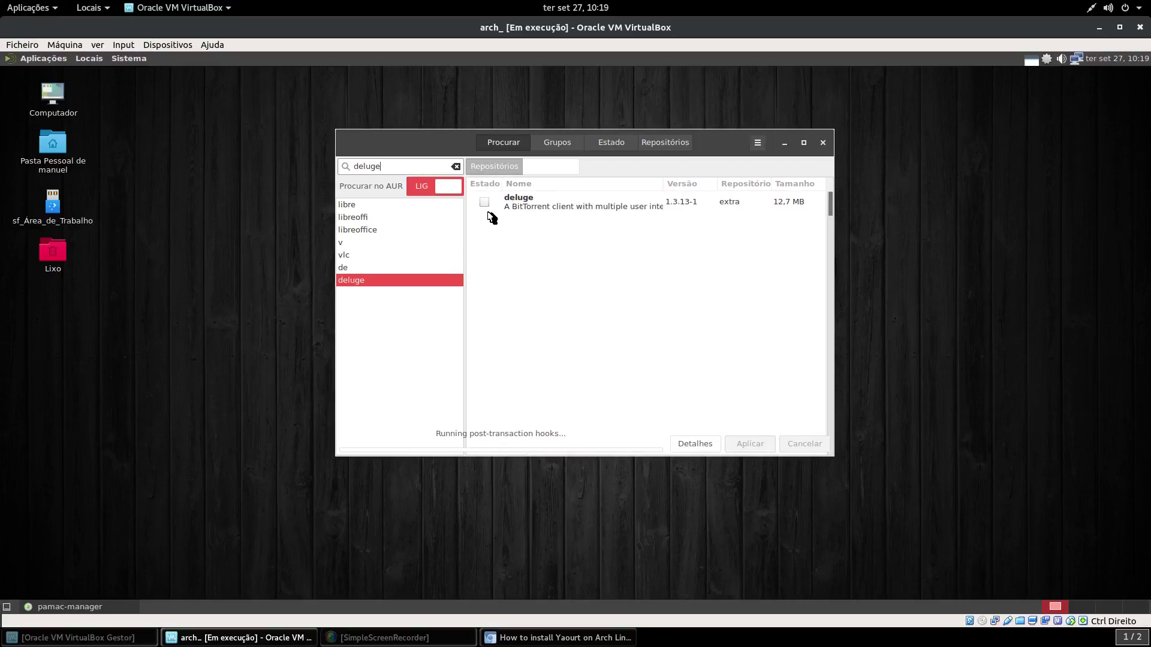
Mark the deluge package from the extra repository for installation, apply the change and commit the transaction.
click(485, 203)
click(759, 442)
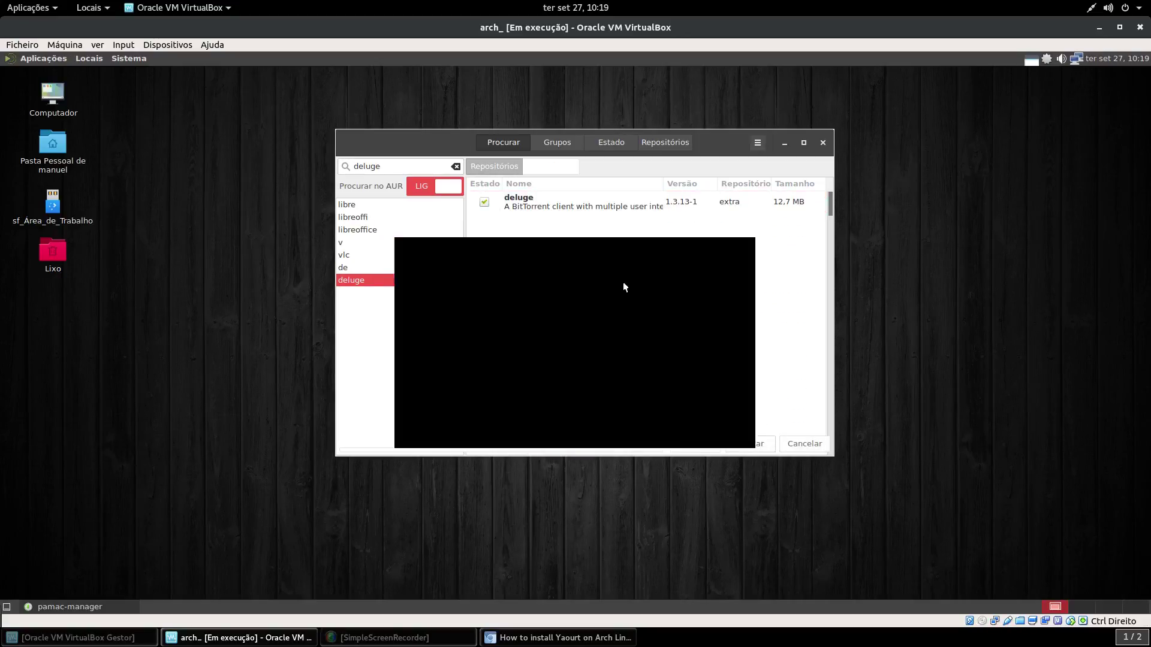
click(746, 257)
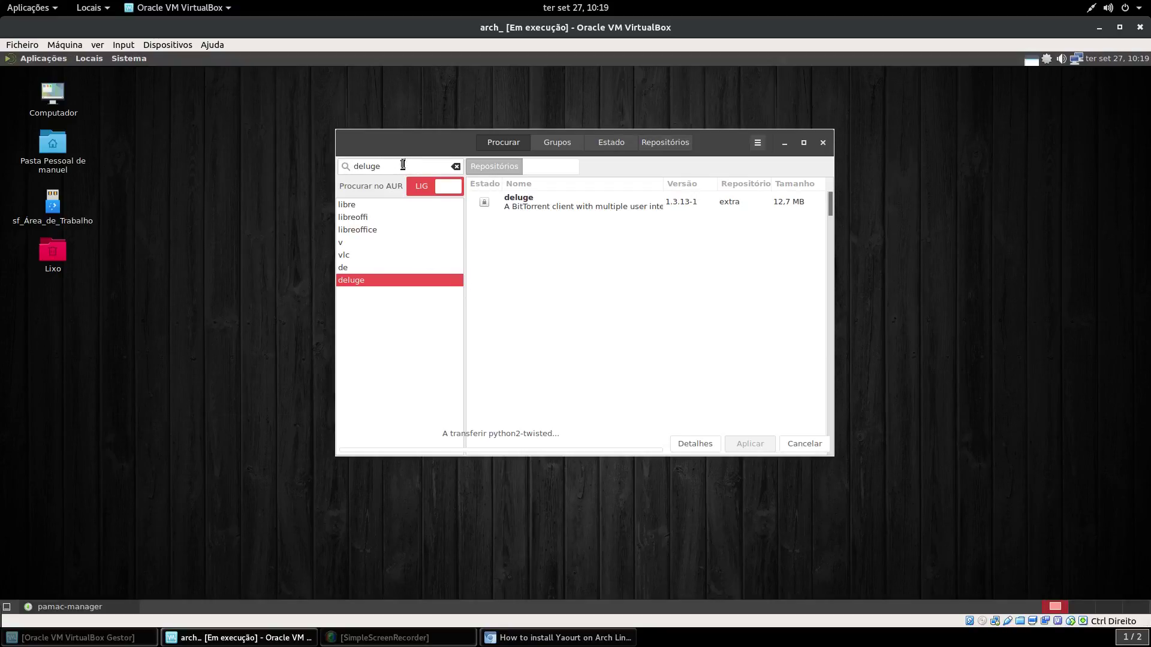
Replace the package search term with "flash".
double_click(403, 165)
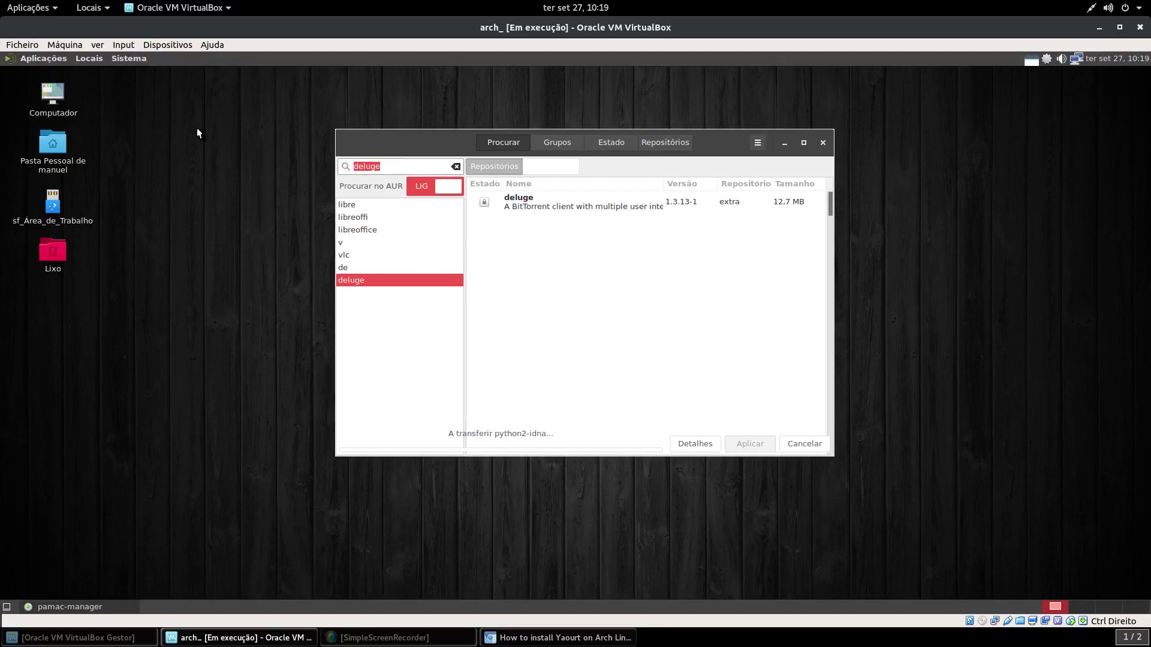
text(fl)
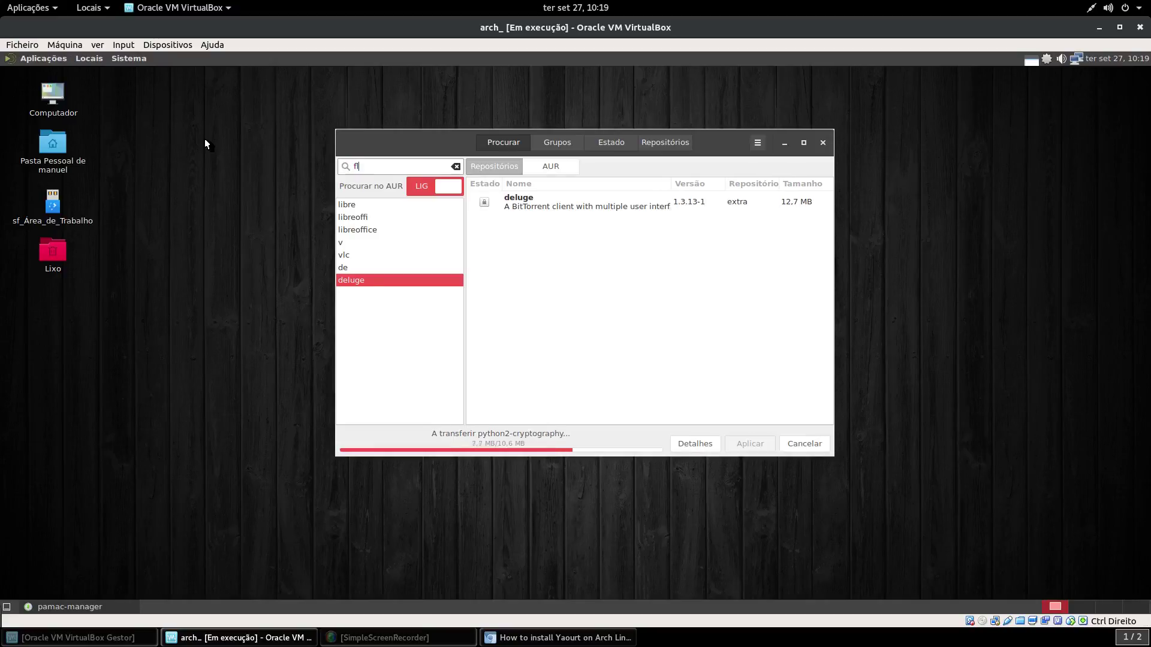
text(ass)
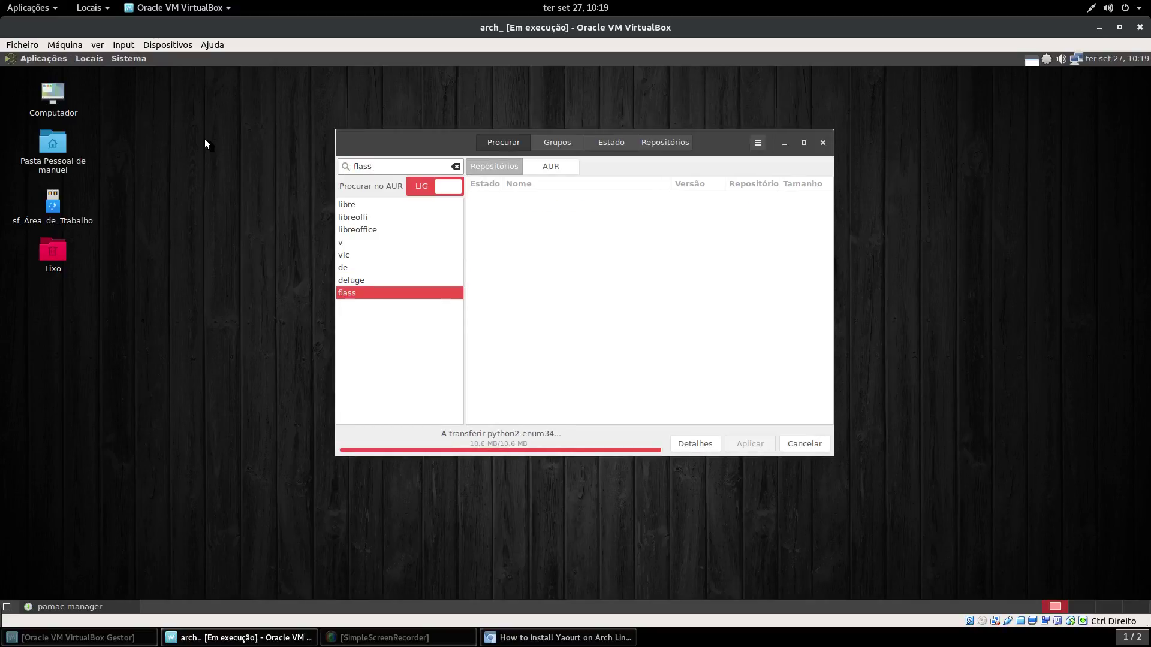
key(BackSpace)
text(h)
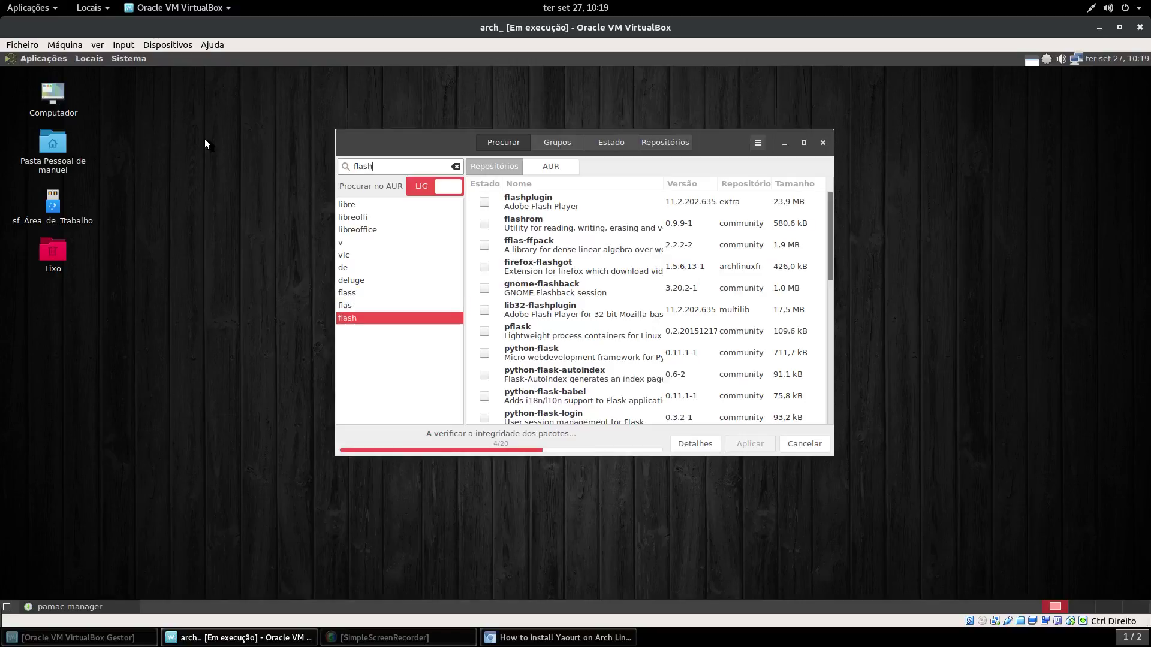
Install the flashplugin package from the extra repository and commit the transaction.
click(484, 202)
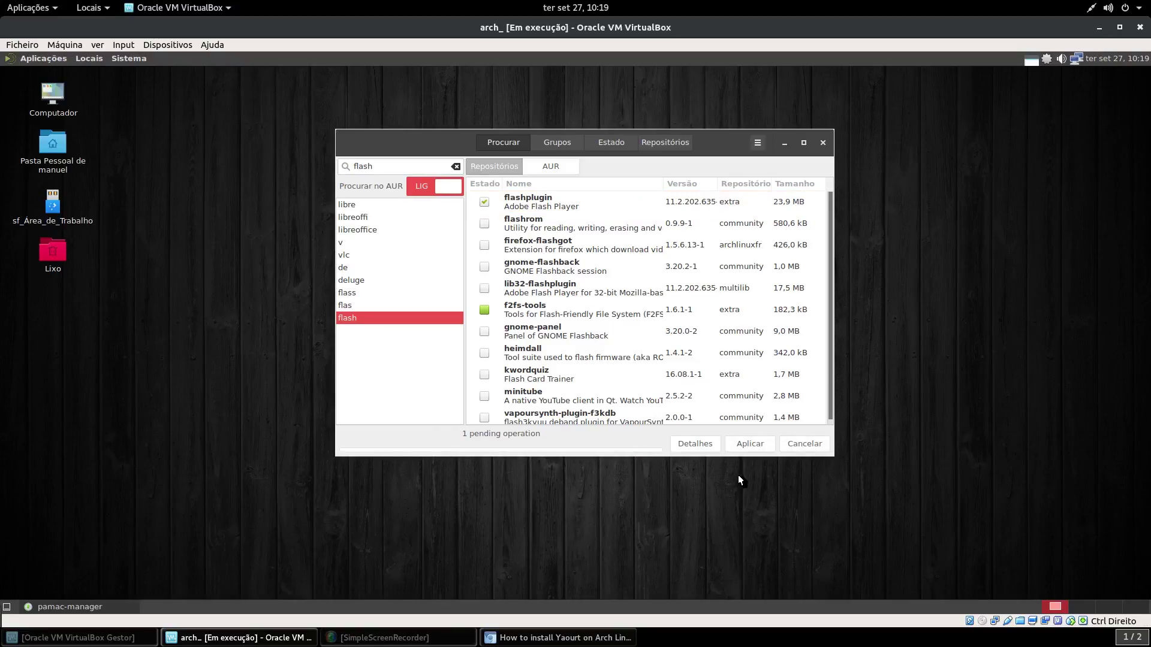
click(750, 443)
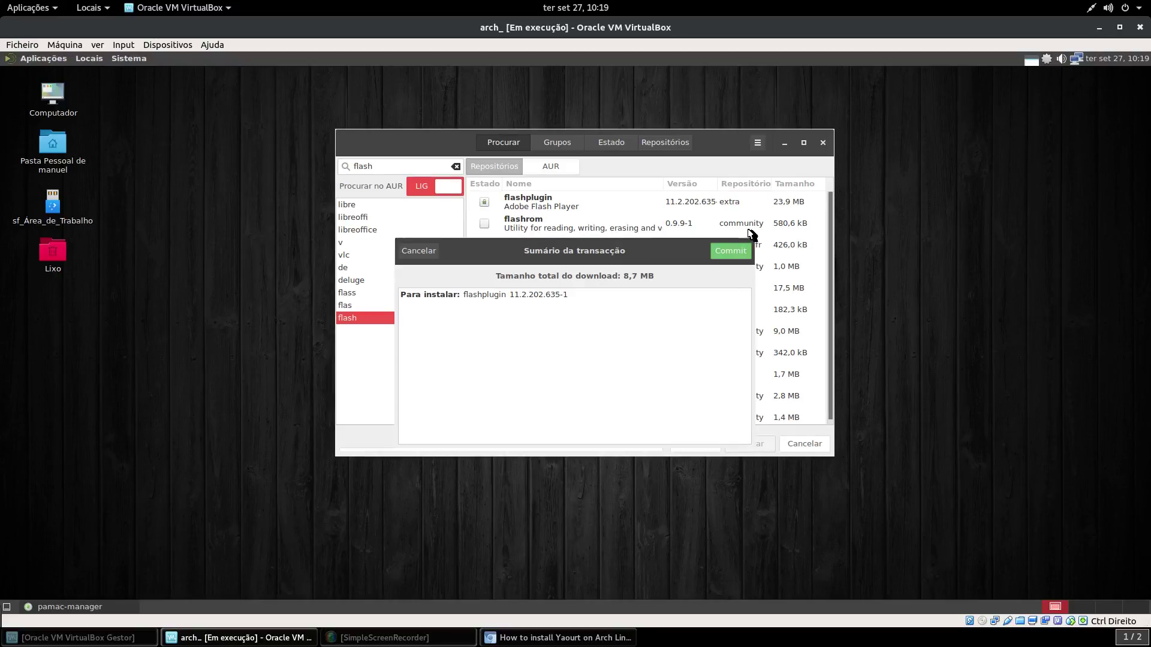
click(731, 252)
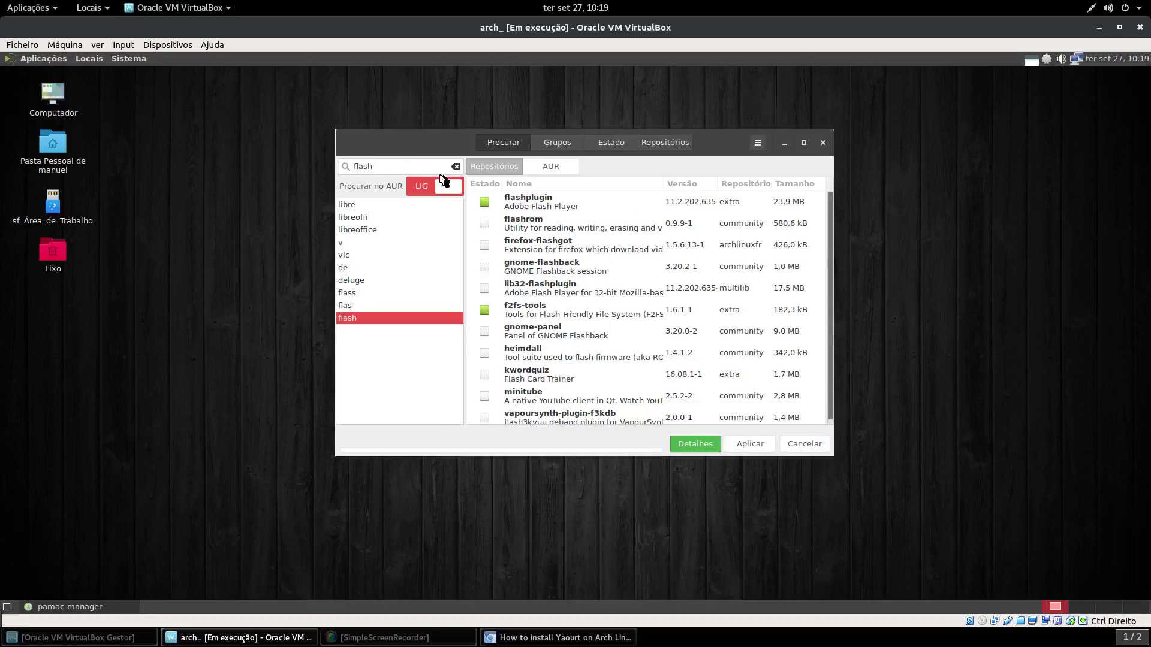
click(32, 60)
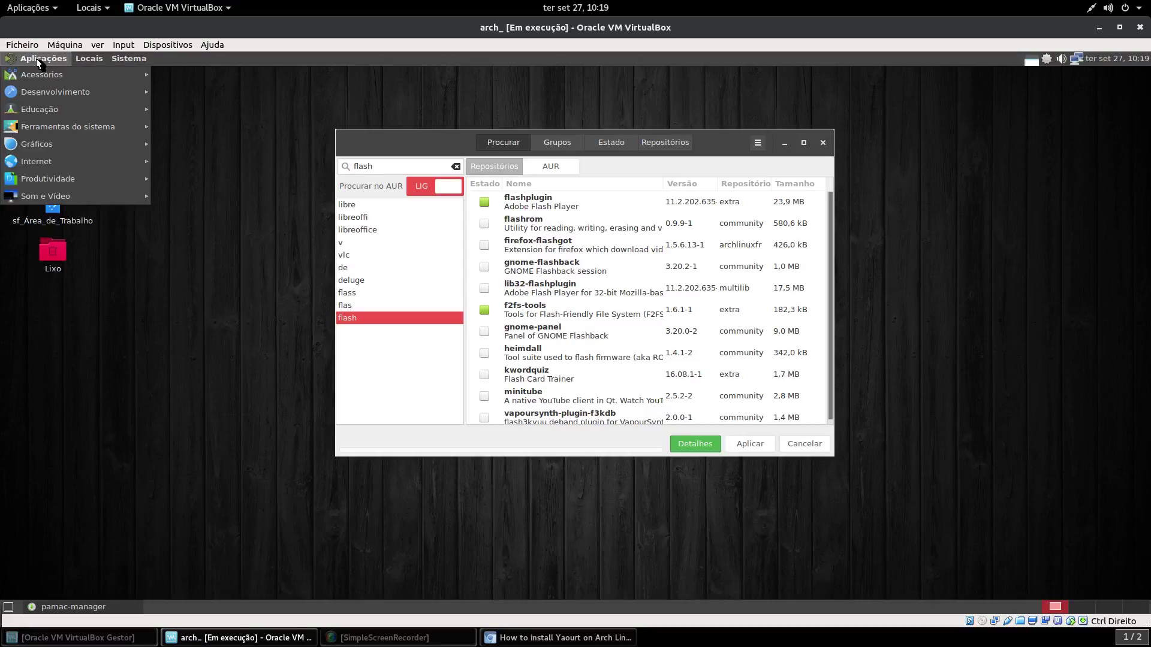
mouse_move(45, 127)
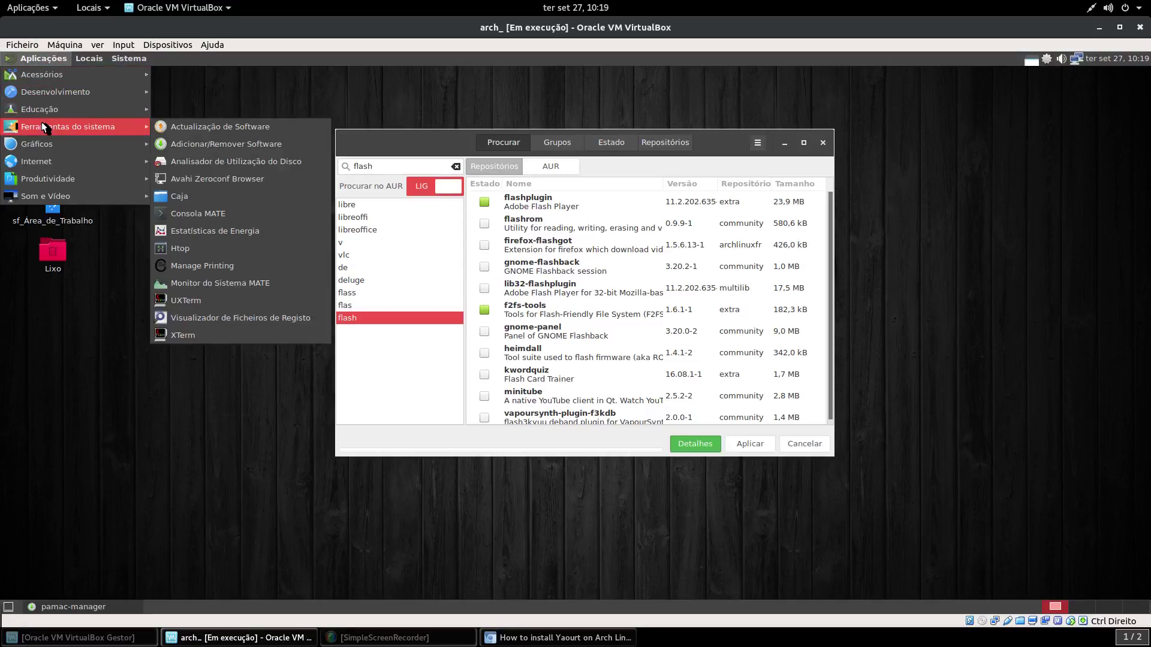
mouse_move(63, 95)
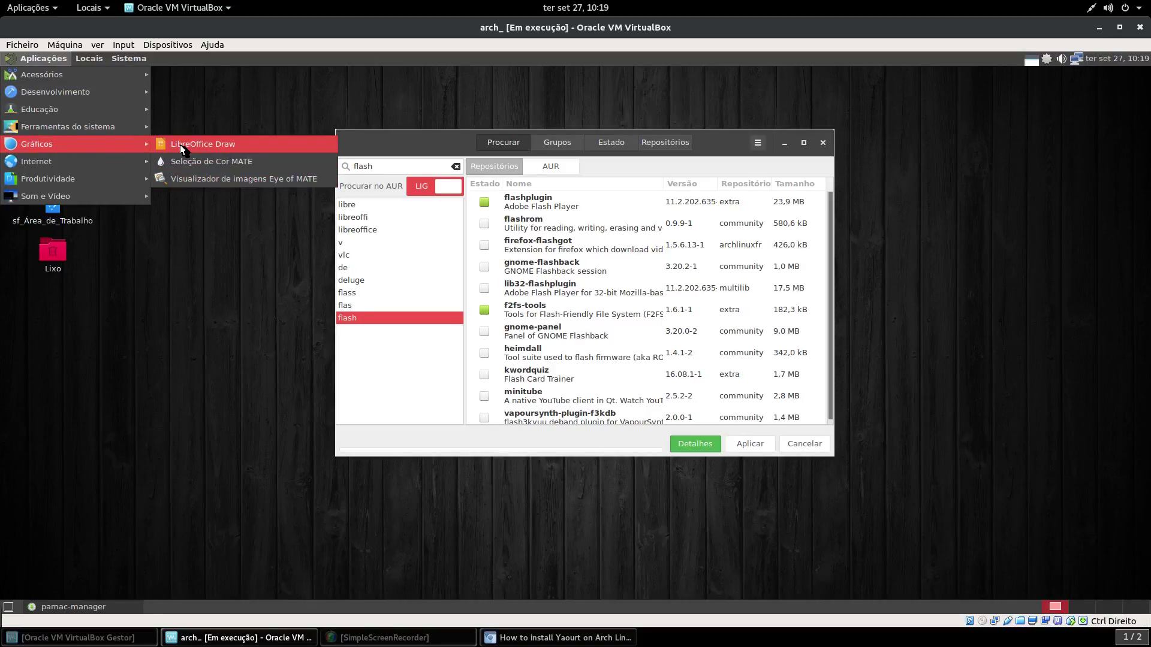
click(248, 225)
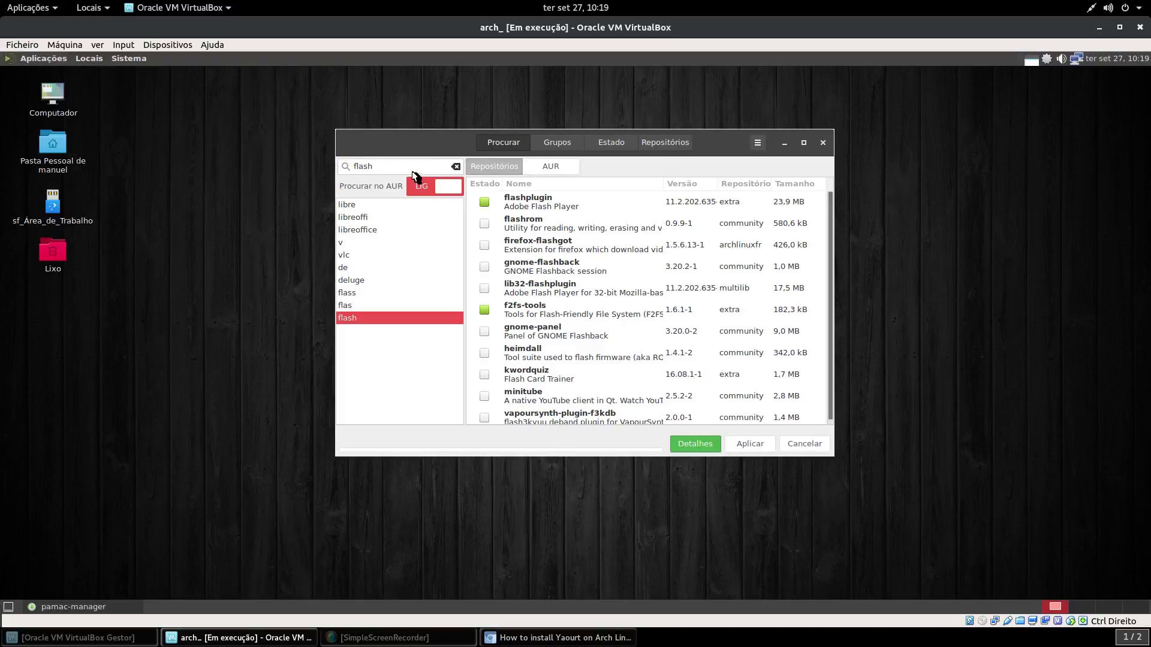
Search the AUR packages for "mate-tweak".
double_click(363, 166)
text(mate)
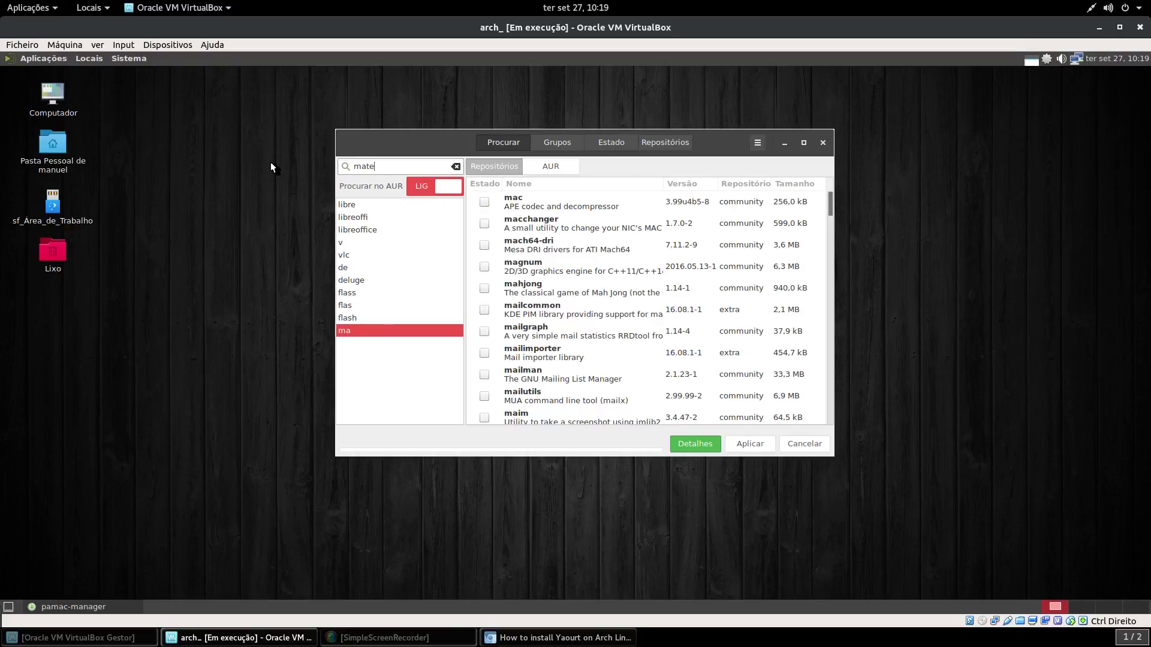
text(-tweak)
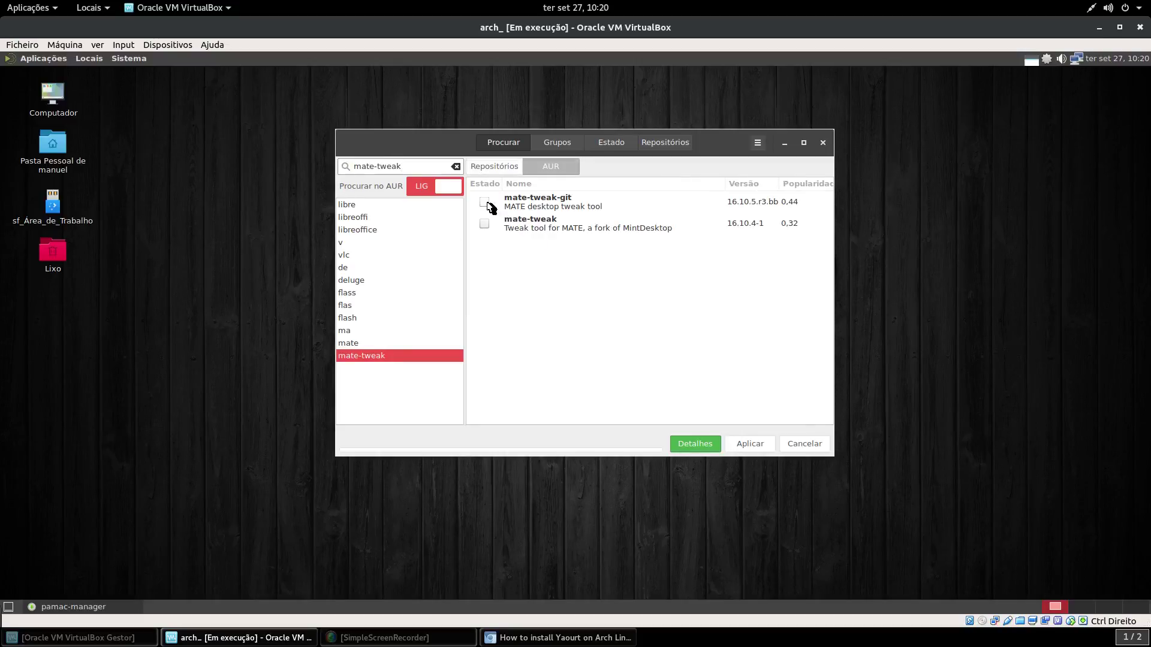
Try to build mate-tweak from the AUR, authenticating with the account password and accepting the default answers, and return to the package list.
click(485, 224)
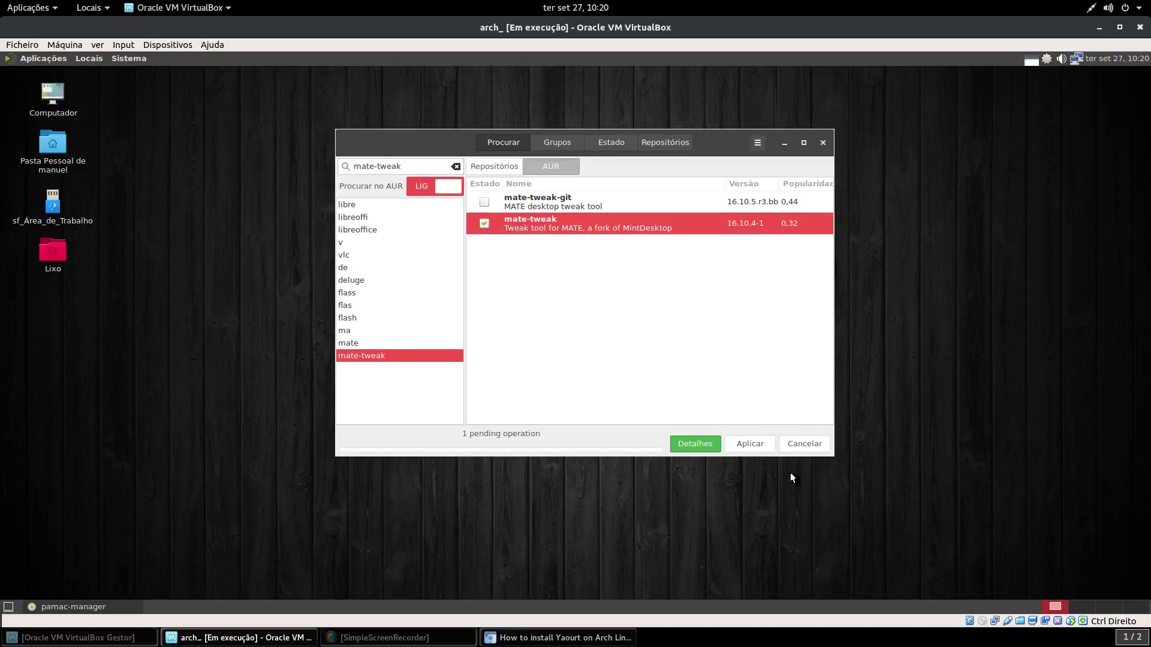
click(759, 448)
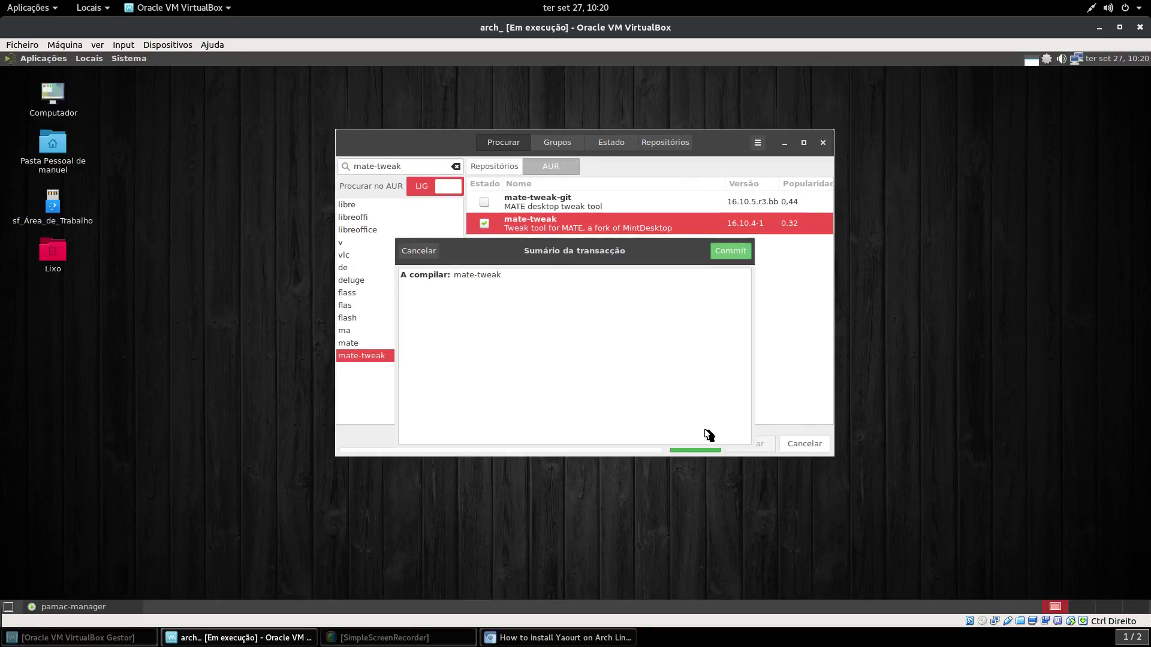
click(728, 252)
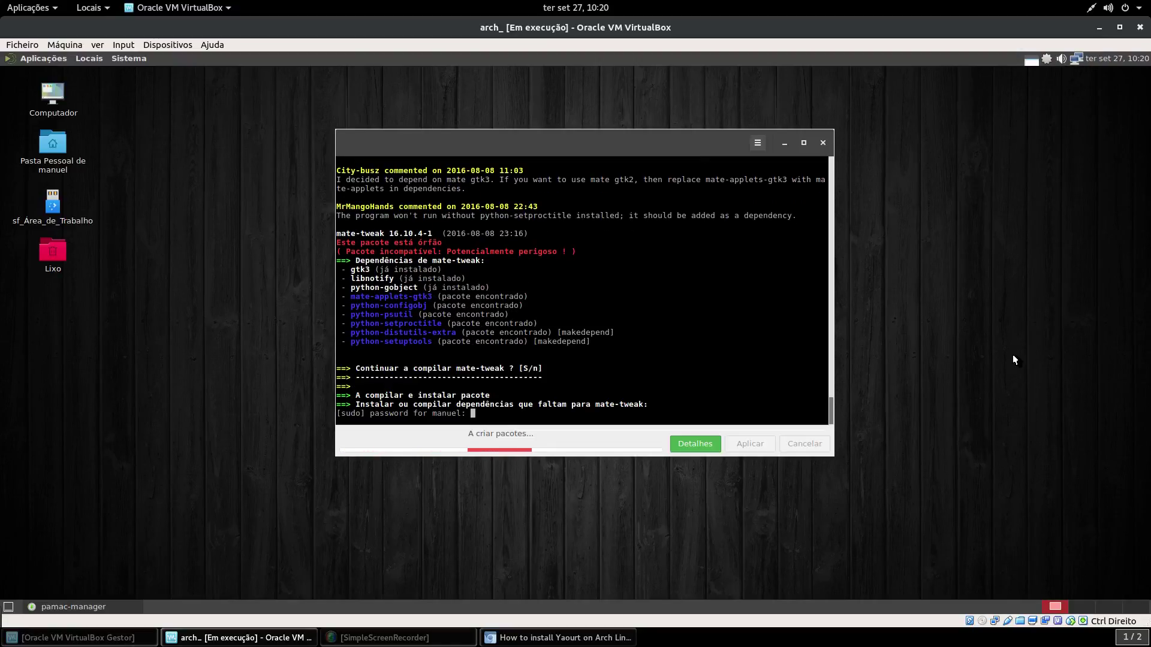
key(Return)
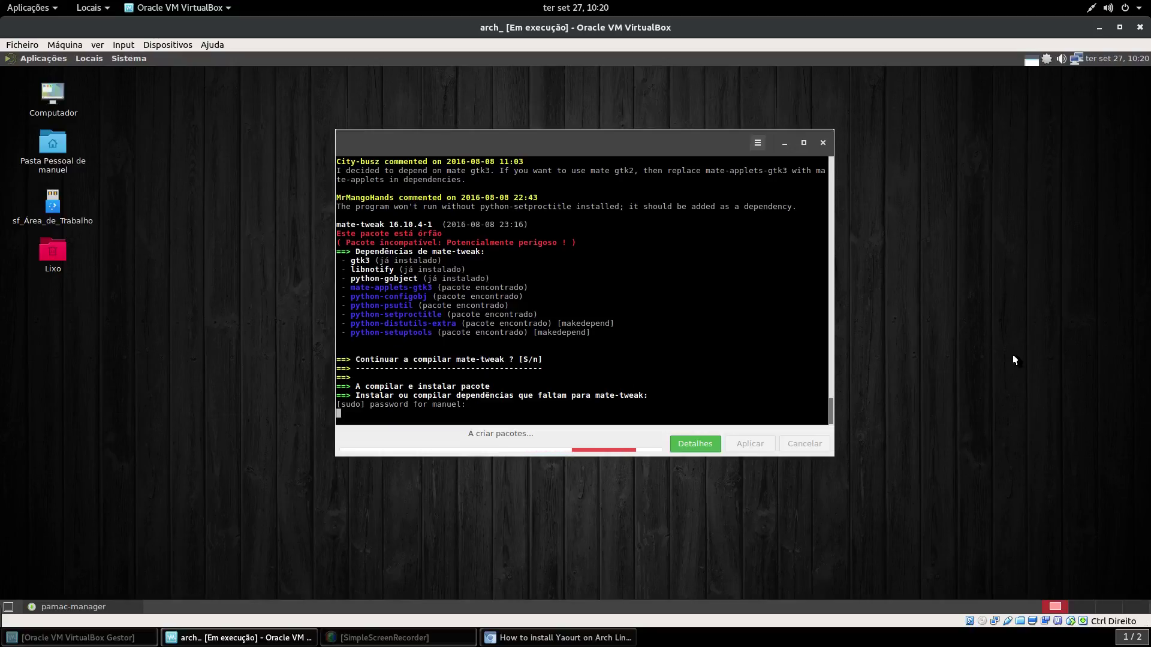
key(Return)
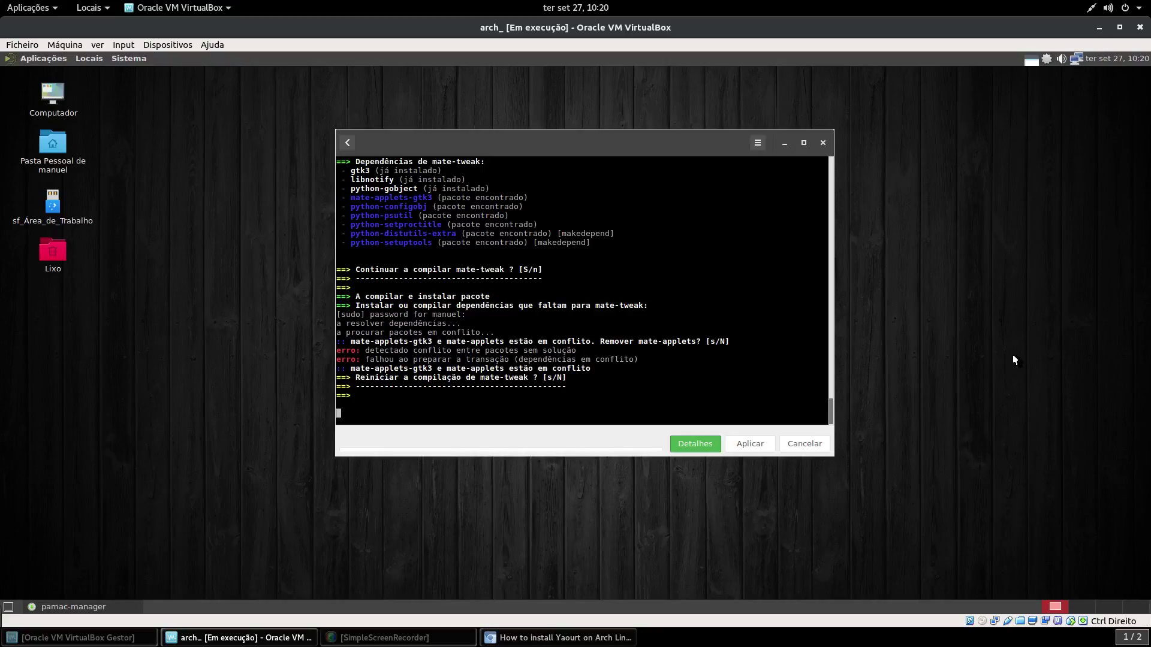
click(347, 141)
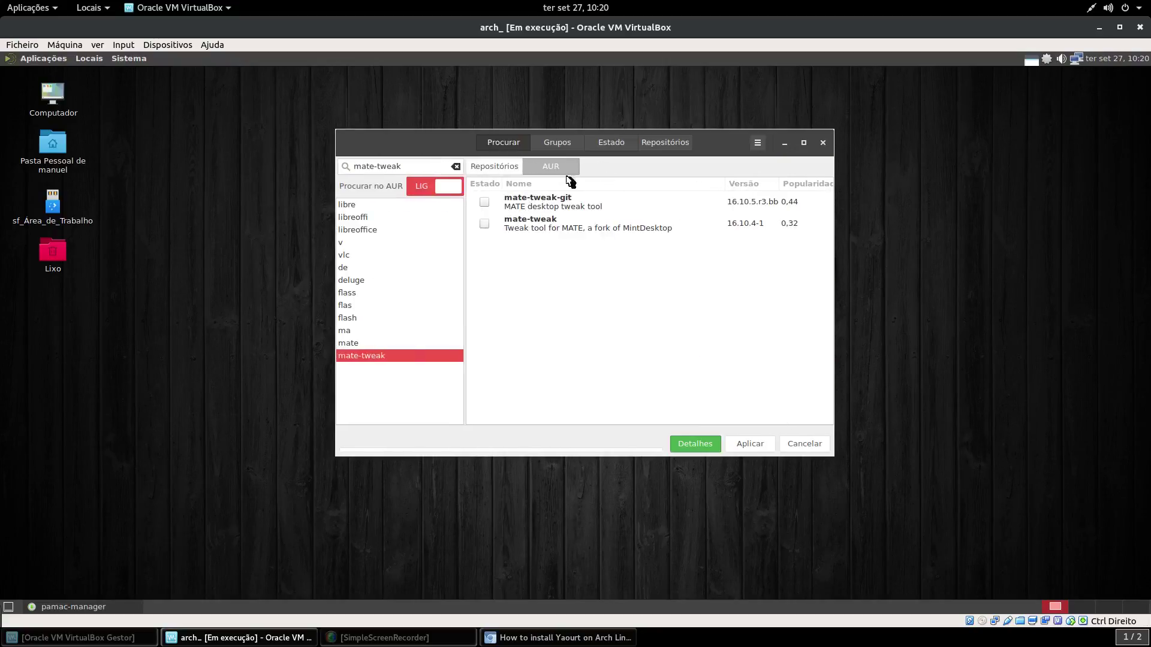
Build and install mate-tweak-git from the AUR, commit the transaction and authenticate with the account password.
click(482, 203)
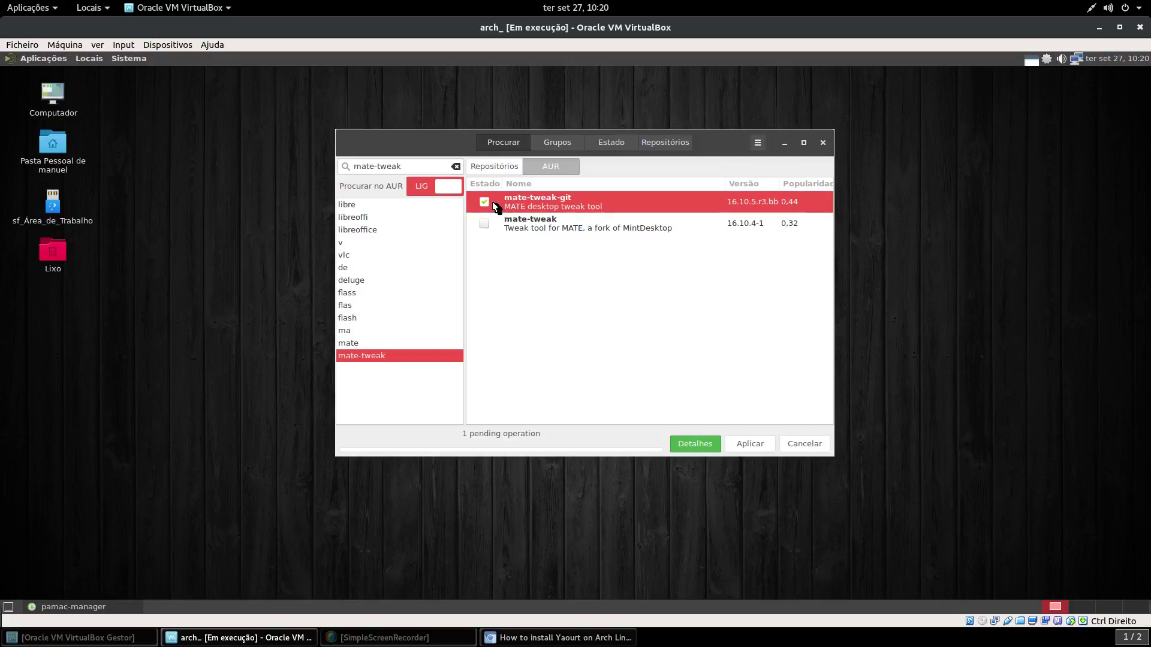
click(746, 444)
click(729, 252)
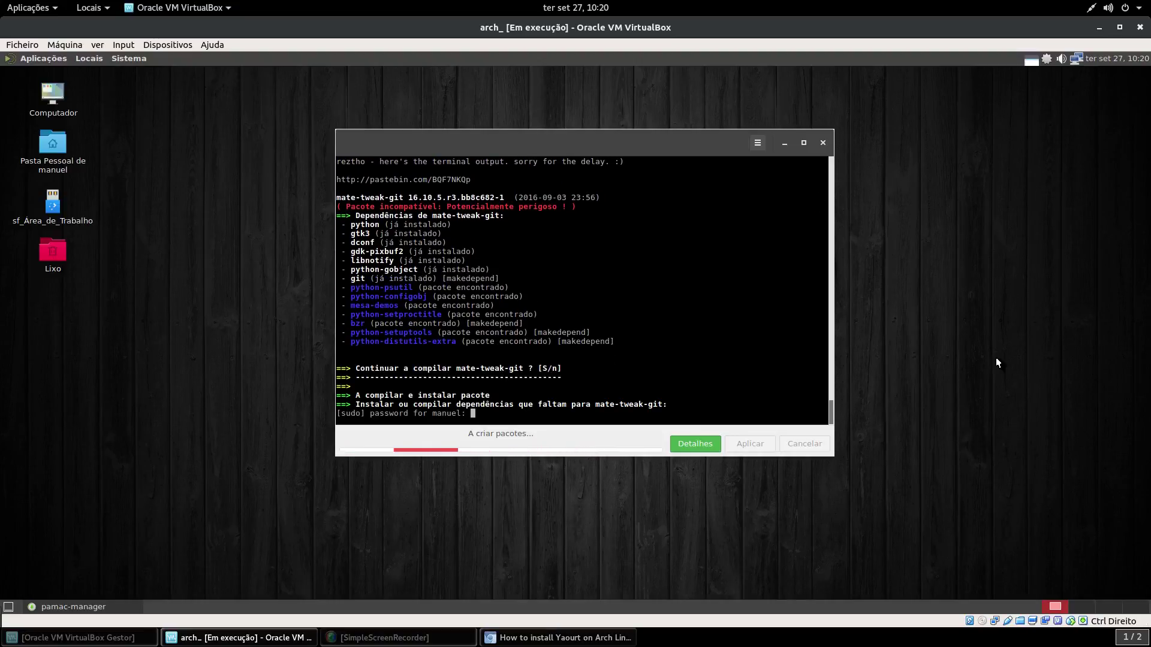
key(Return)
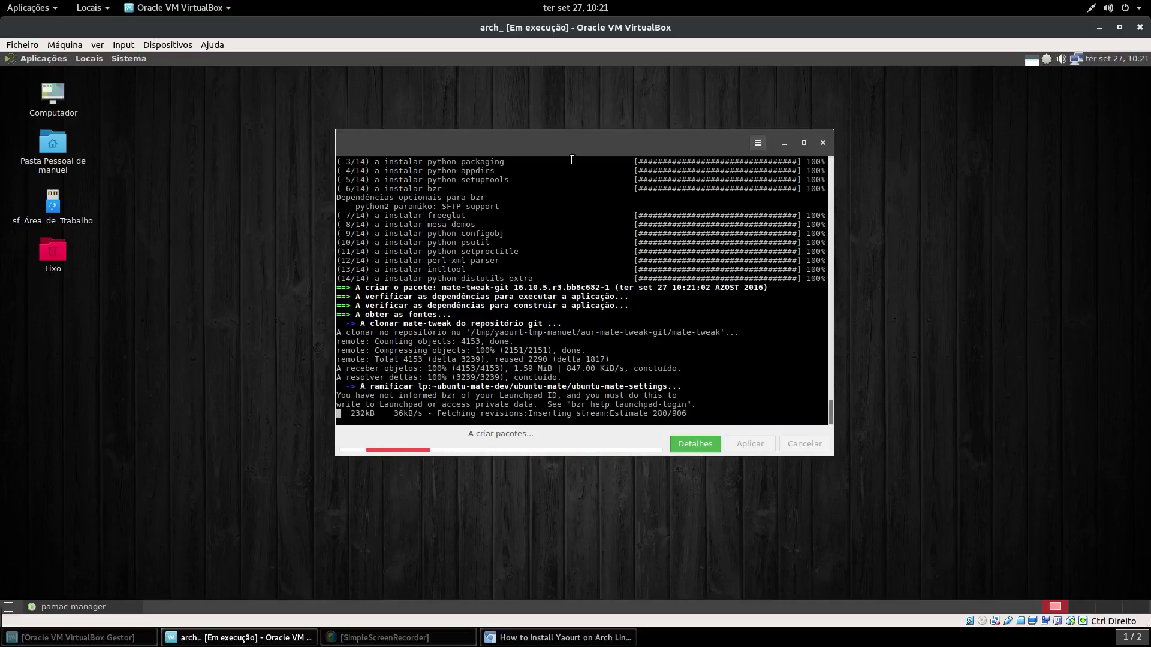
Move the package manager window aside to free the desktop and launch Conky Manager.
drag(578, 136, 892, 77)
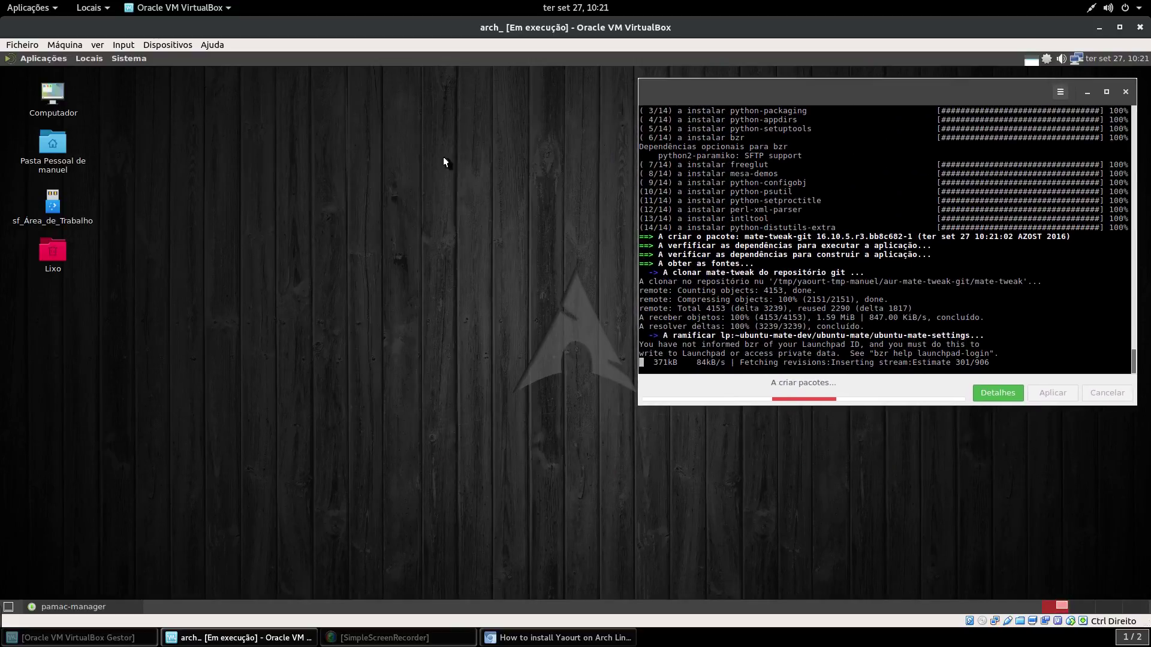
click(40, 51)
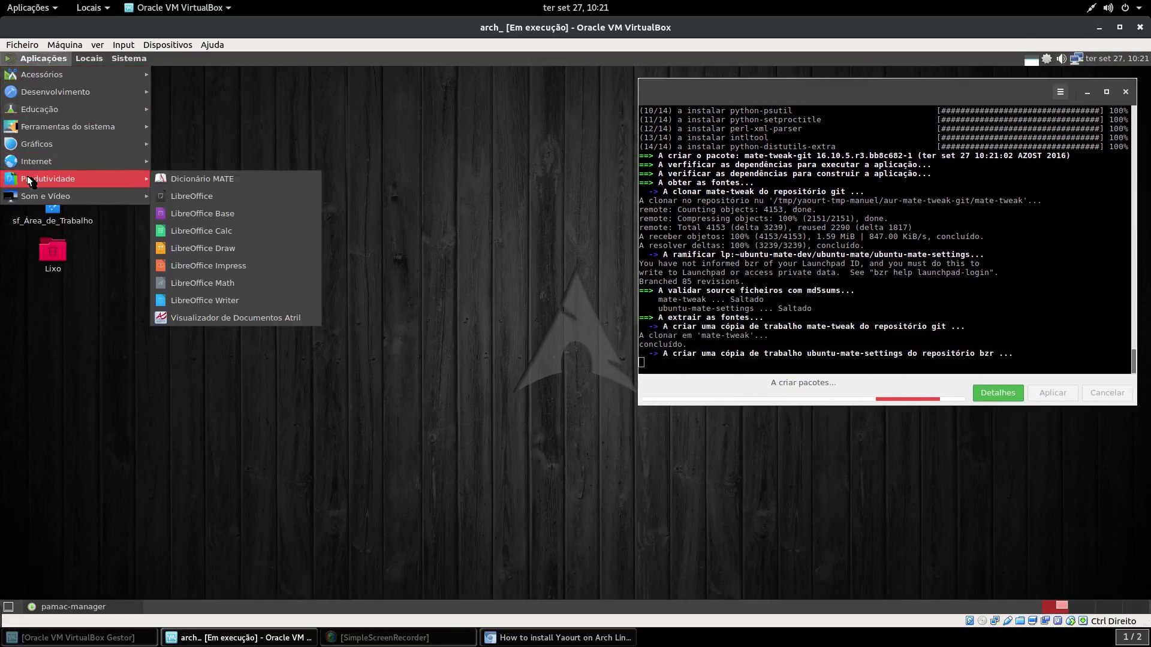
mouse_move(24, 194)
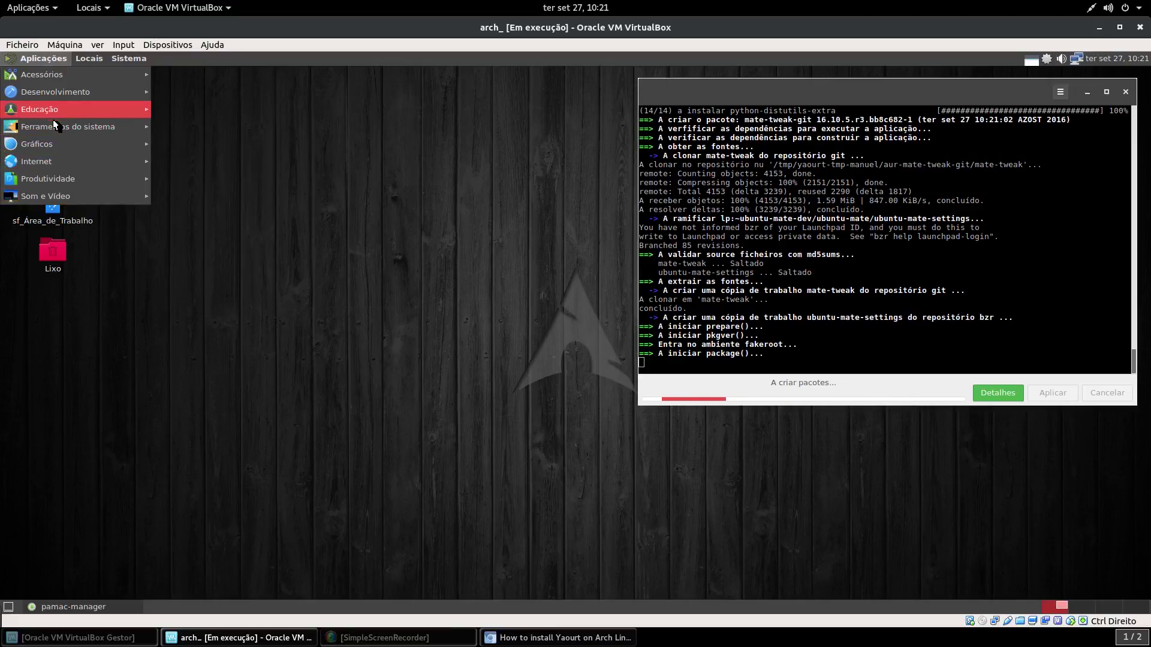
mouse_move(123, 168)
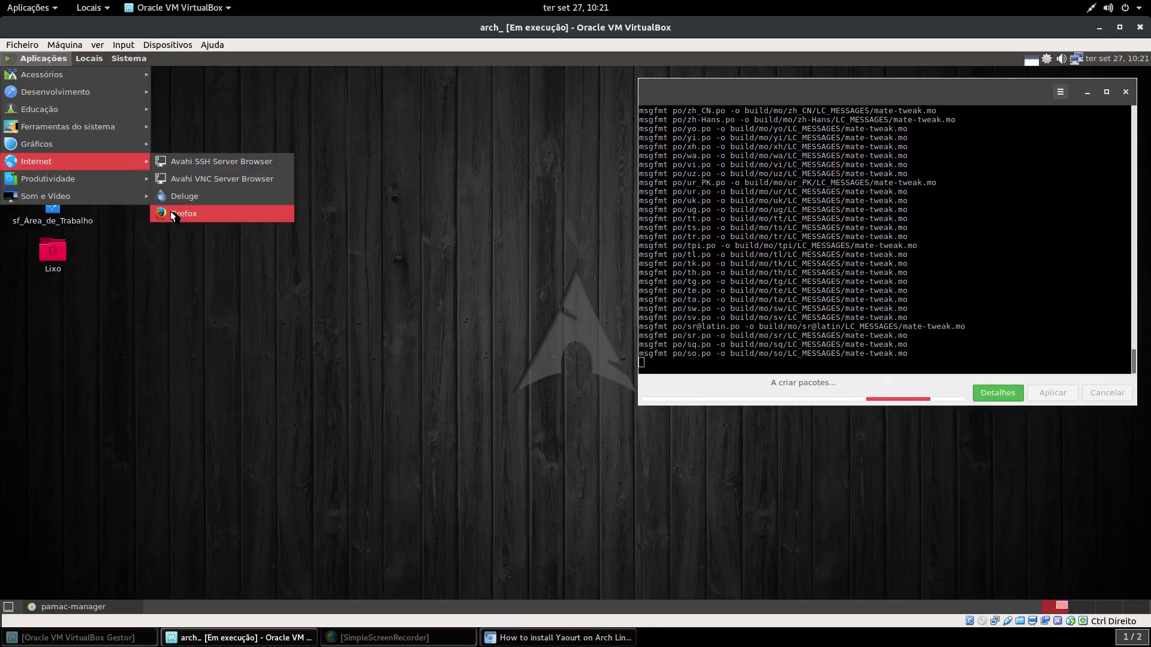
mouse_move(76, 124)
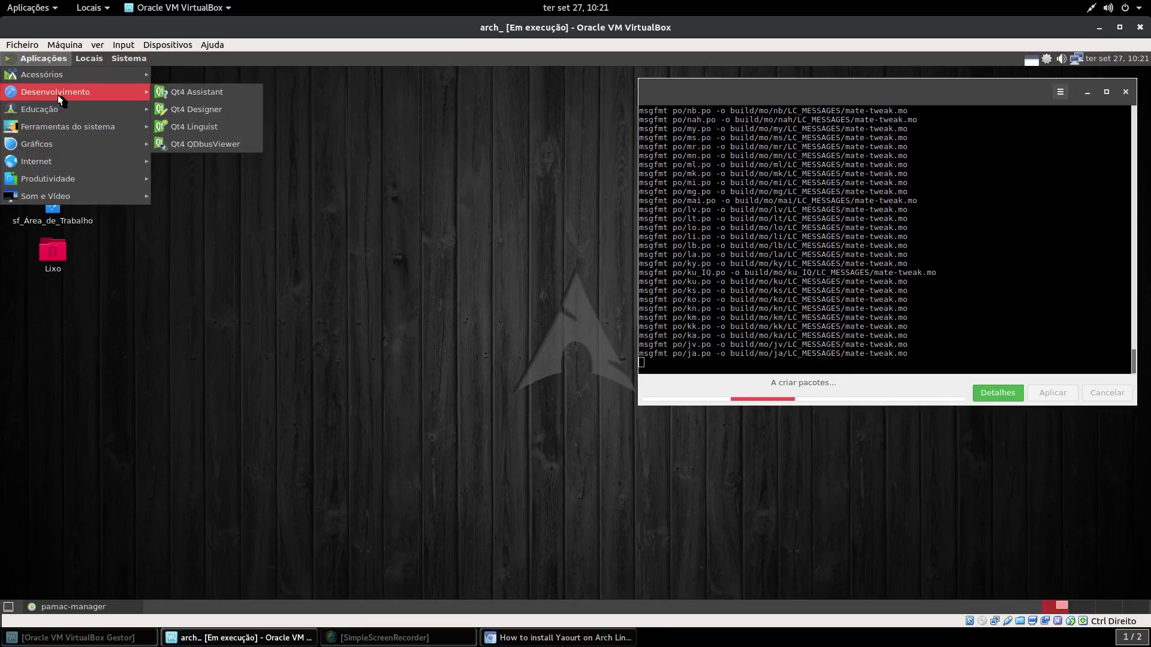
mouse_move(63, 80)
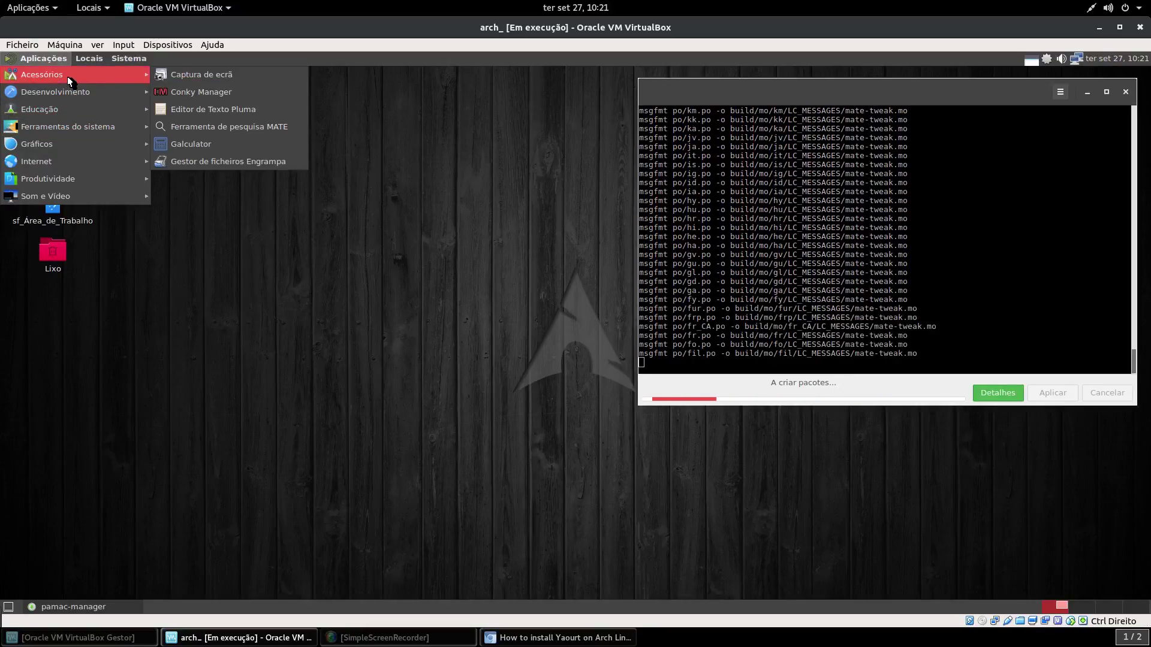
mouse_move(106, 74)
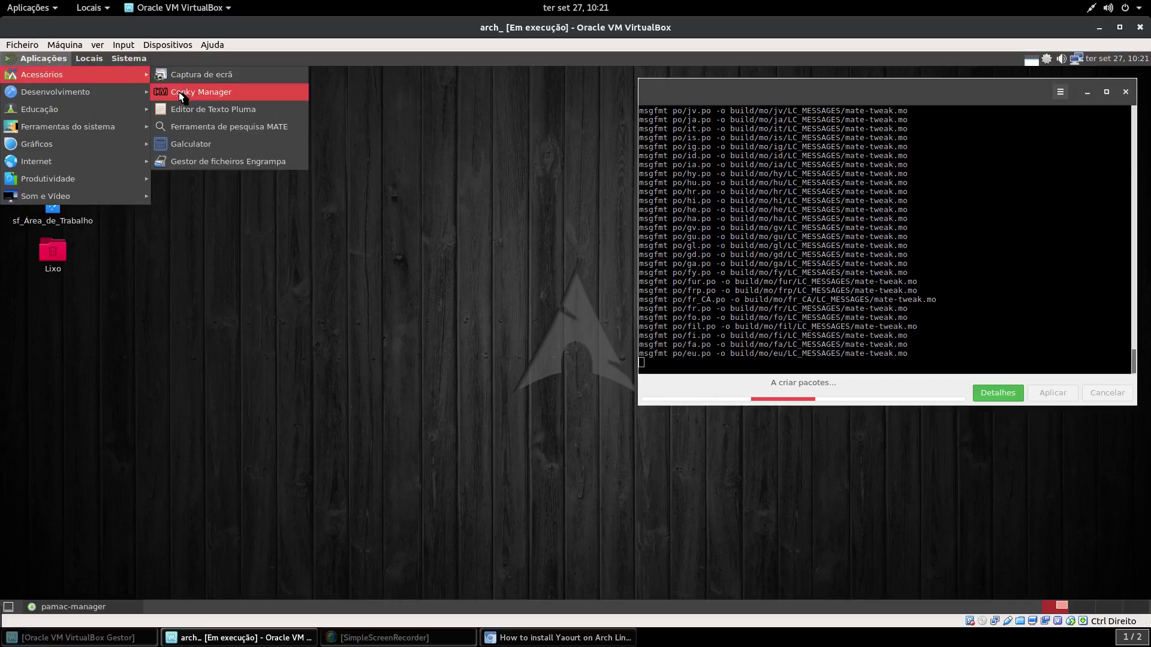
click(179, 92)
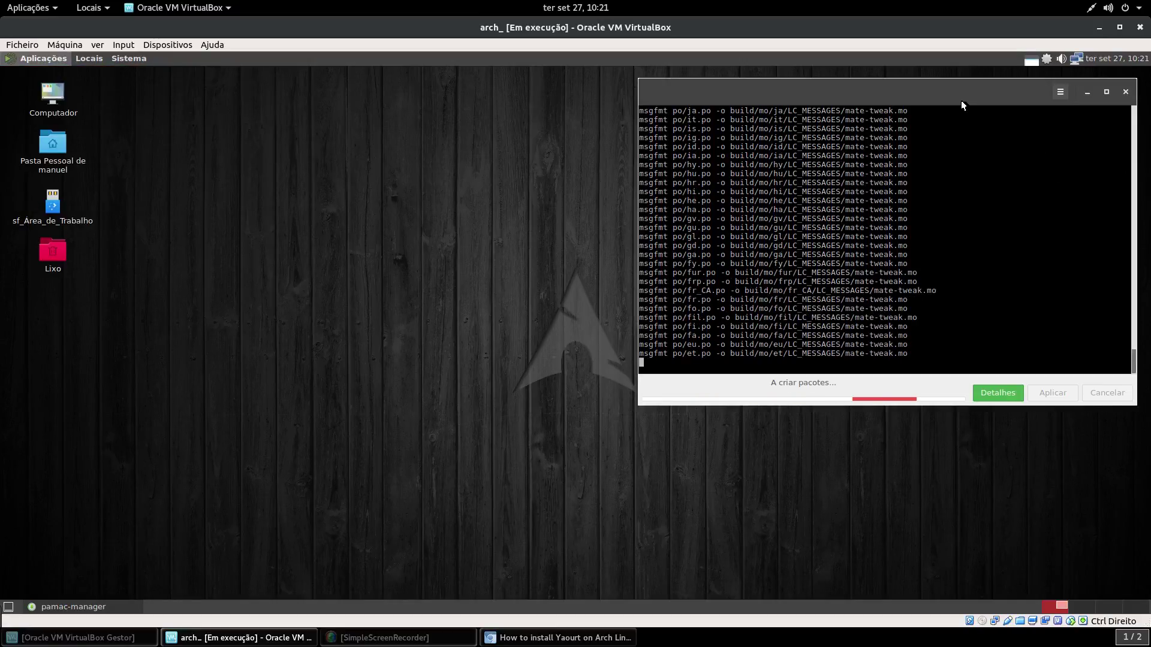
Minimise the package manager window and launch Conky Manager from the accessories.
click(1086, 95)
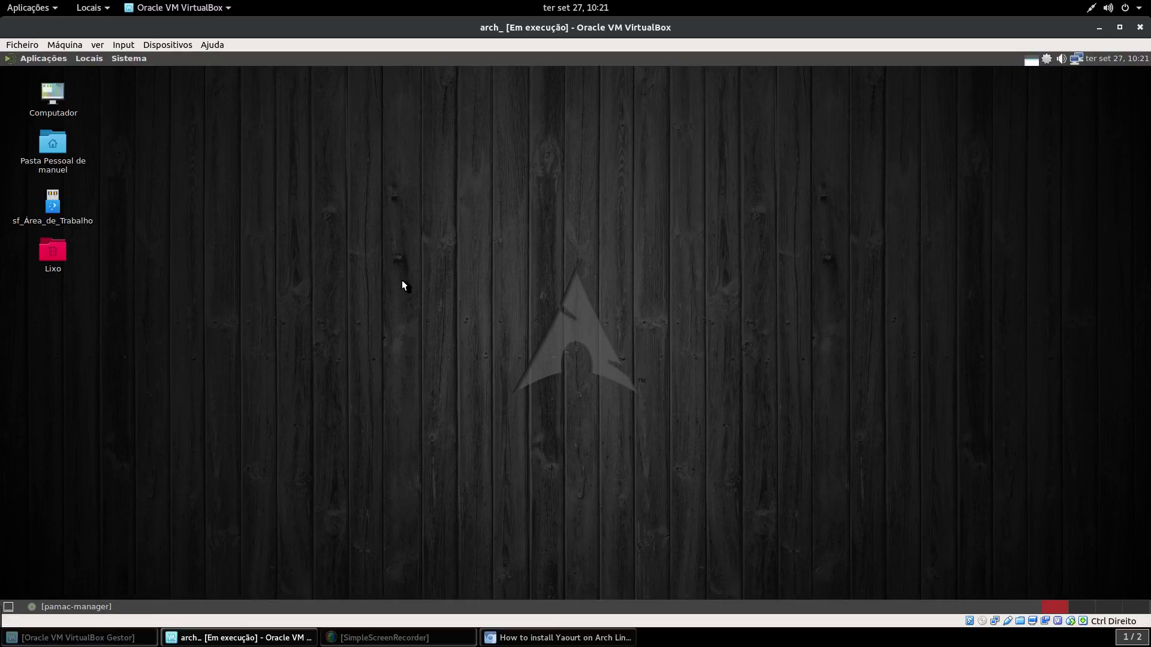
click(36, 60)
mouse_move(37, 74)
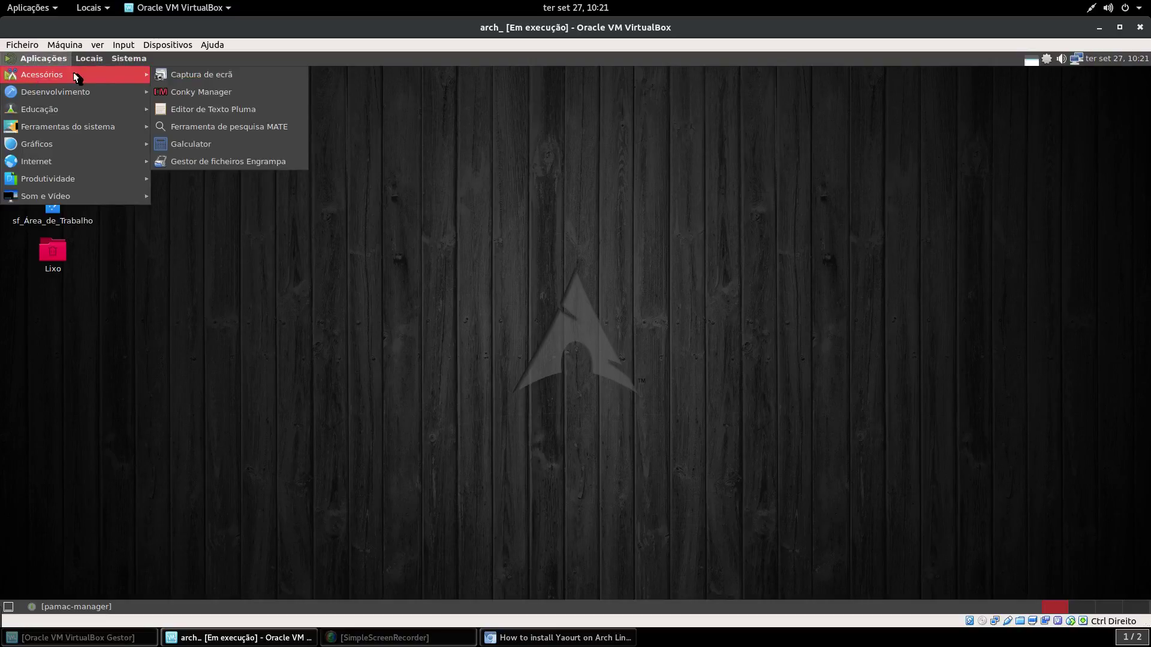
click(173, 91)
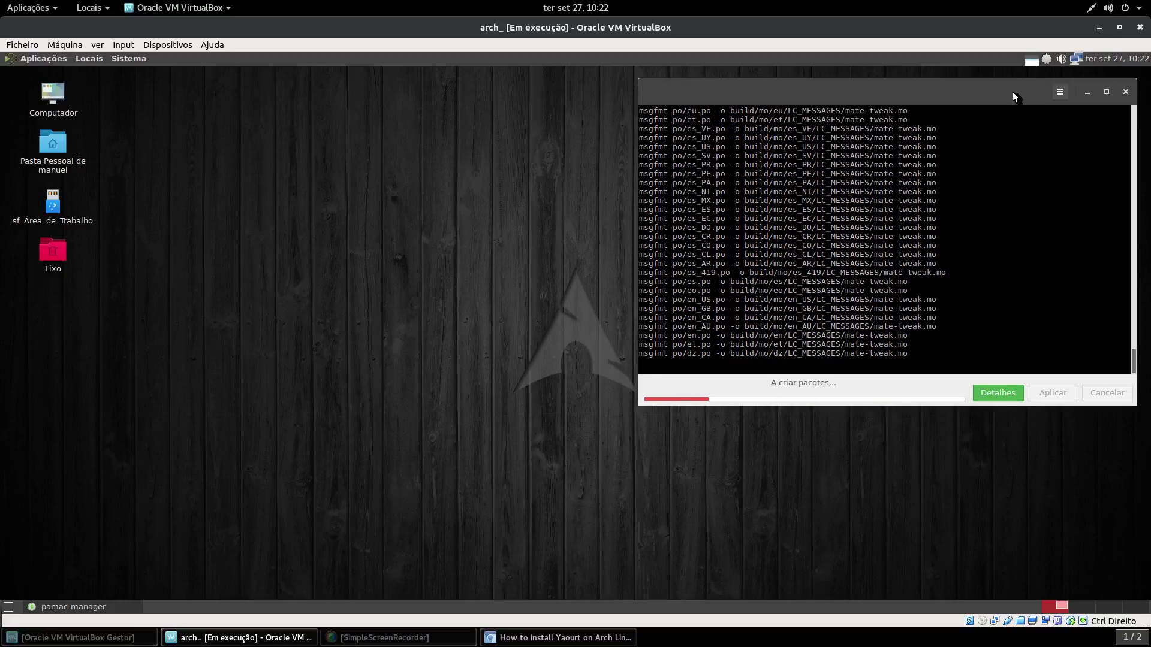
Close the duplicate Conky Manager window and arrange the remaining one side by side with the package manager window.
drag(1015, 89, 1025, 77)
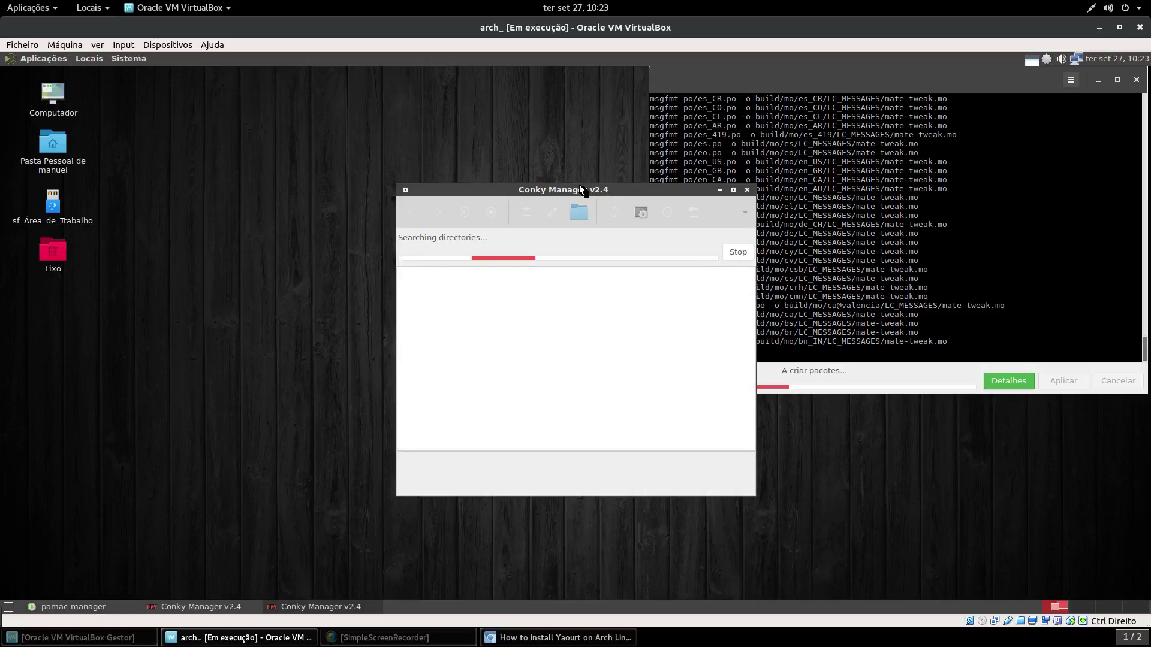
drag(608, 195, 485, 197)
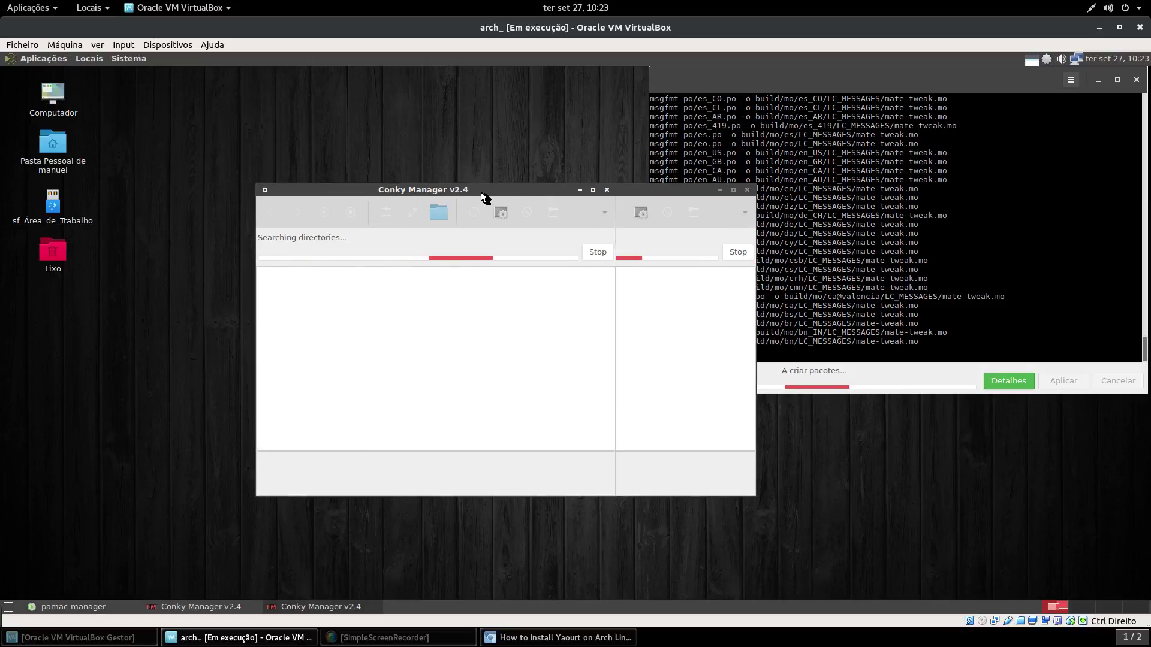
click(607, 189)
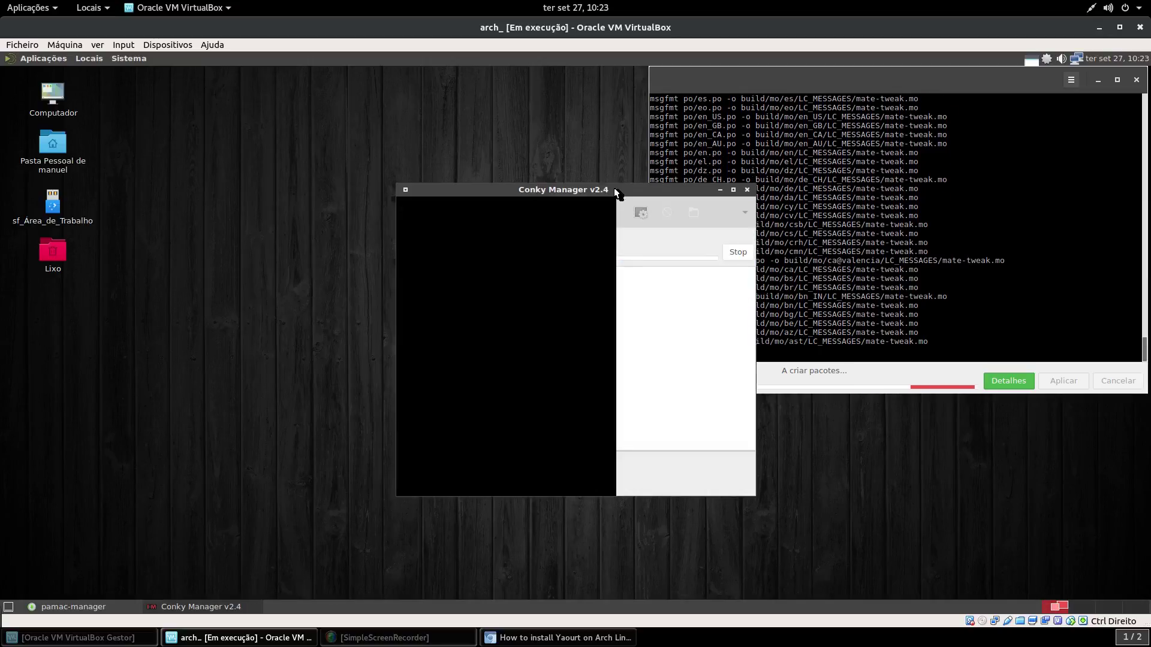
drag(600, 194, 363, 96)
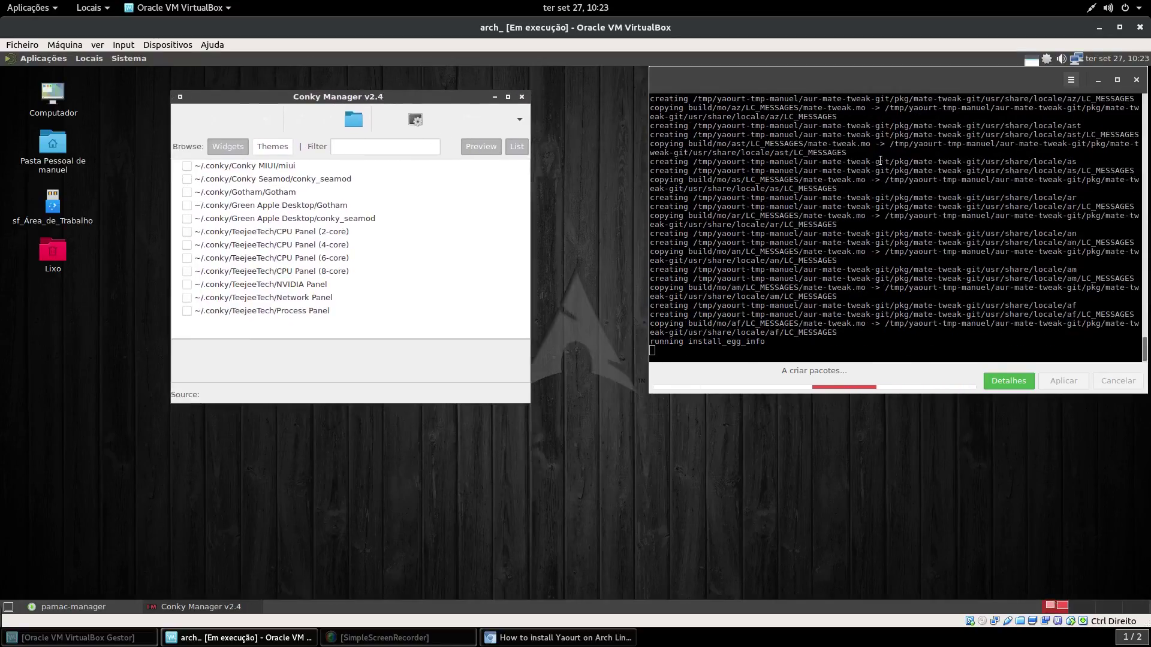
drag(915, 74, 254, 259)
drag(326, 102, 737, 116)
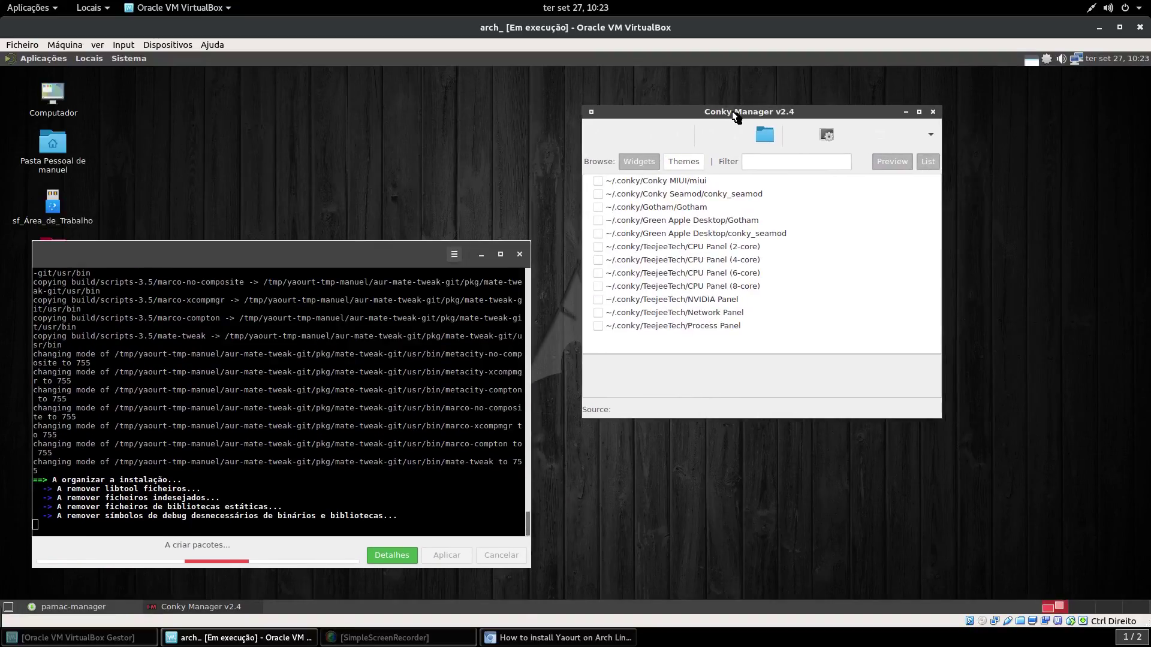
Enable the ~/.conky/Gotham/Gotham widget and move the Conky Manager window away from the clock on the desktop.
click(674, 210)
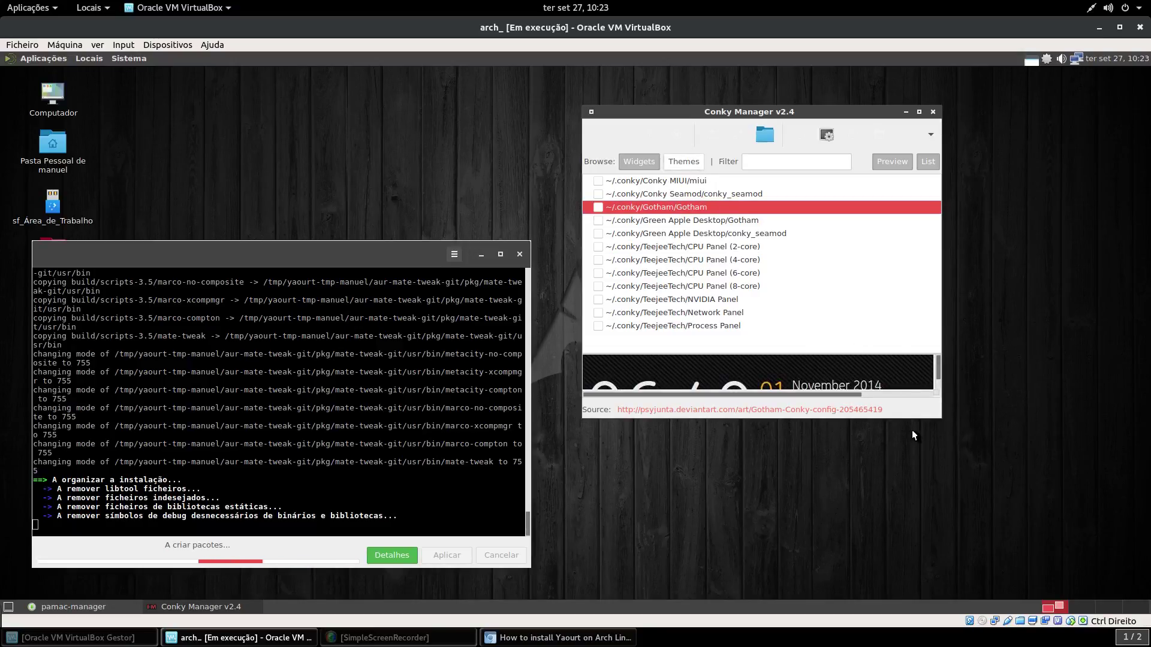
click(598, 207)
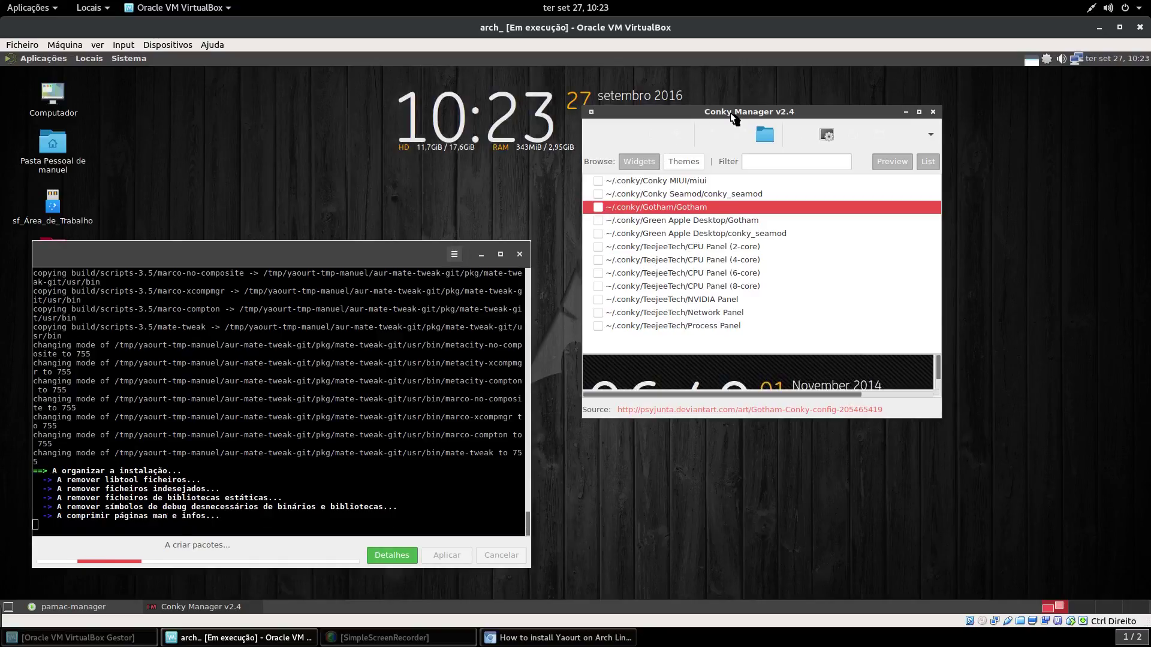
drag(727, 119, 715, 229)
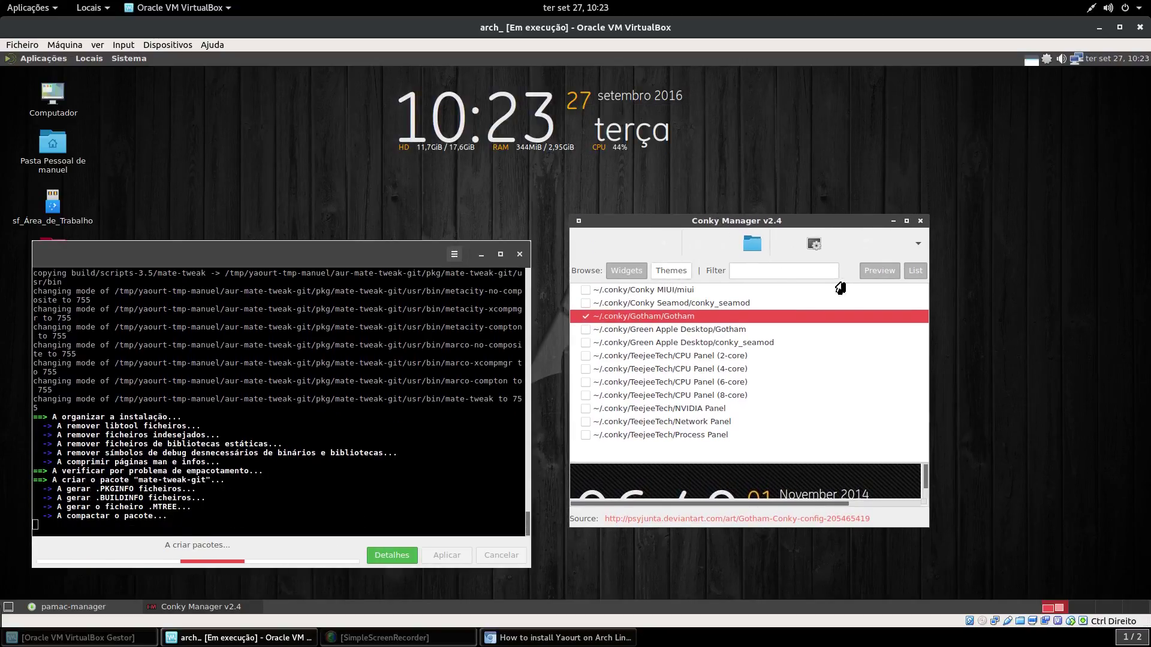
Generate a preview image for the selected Gotham widget with Capture Desktop Background turned on.
click(813, 245)
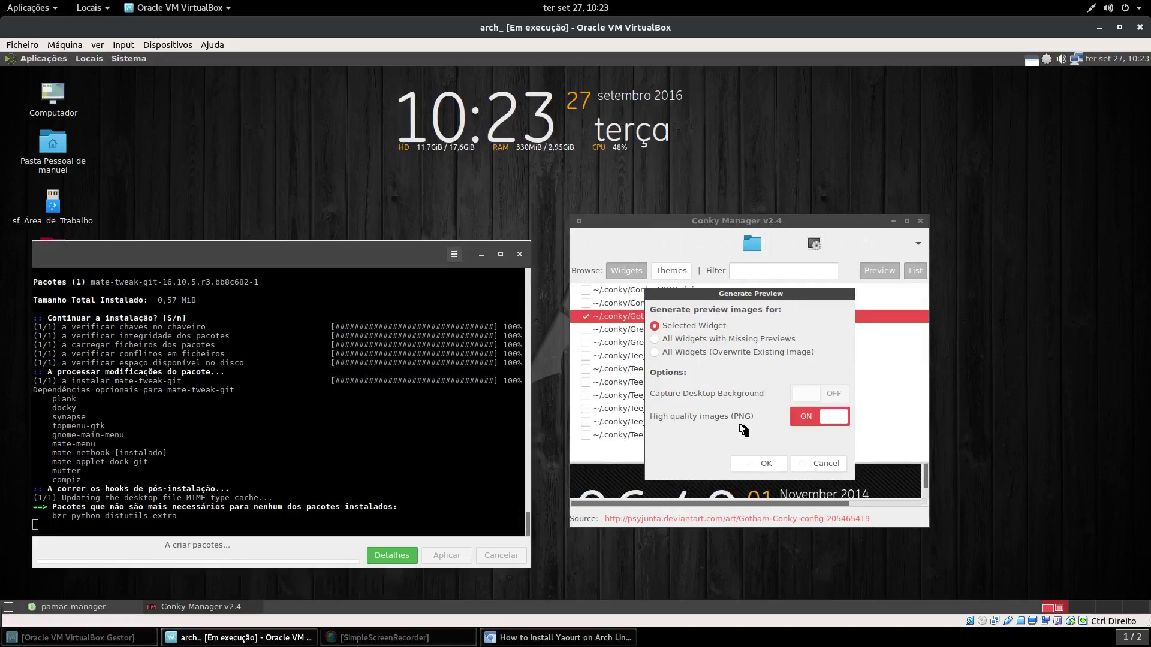
click(843, 396)
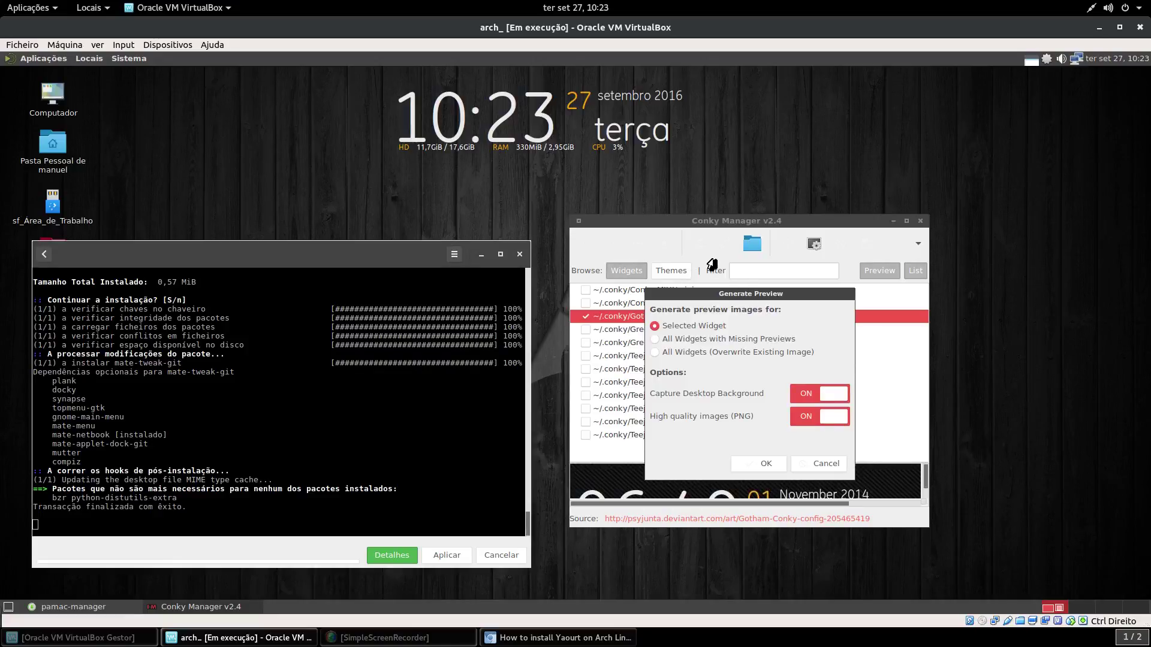
click(758, 465)
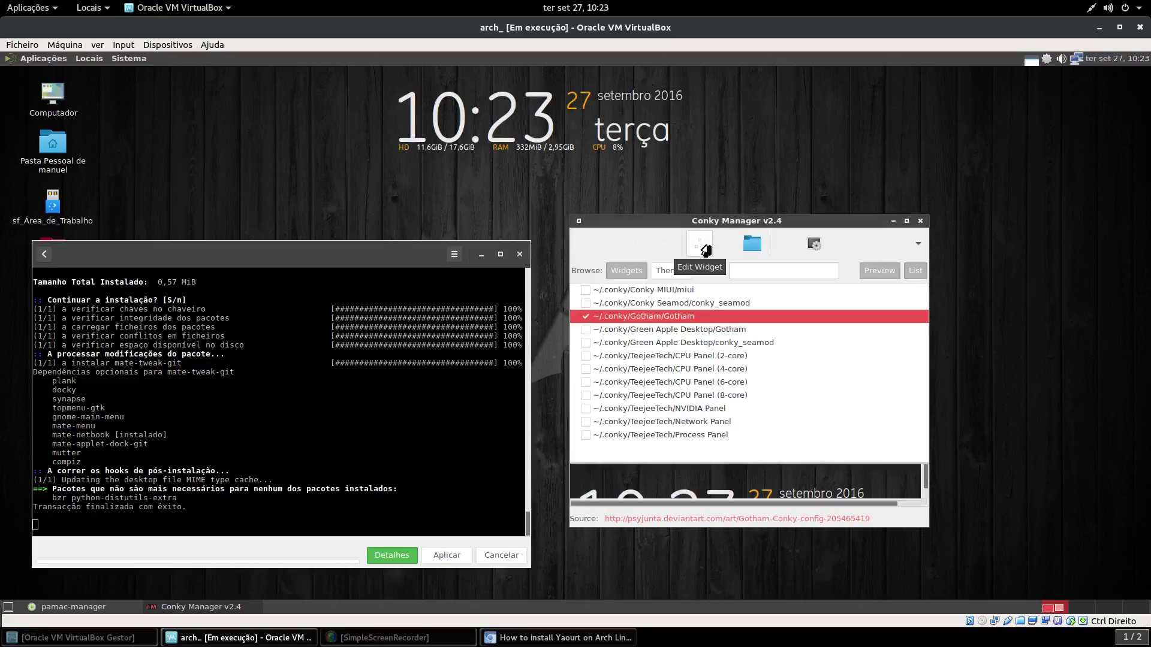
Edit the Gotham widget's location, setting its alignment to Bottom Right and applying it.
click(705, 250)
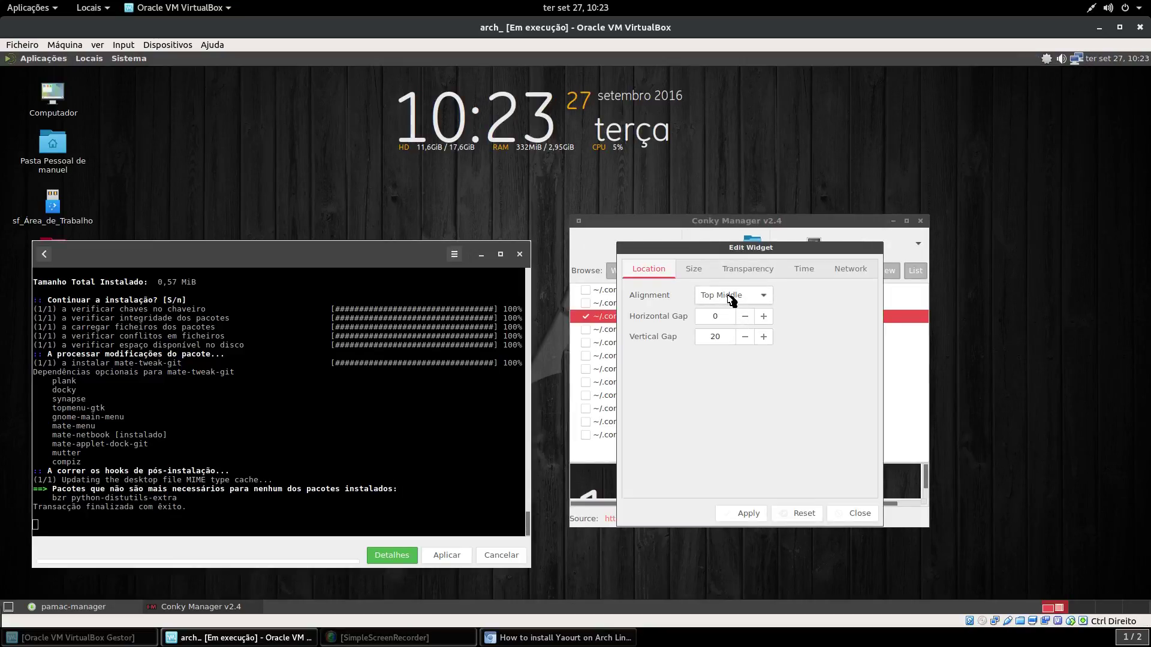
click(731, 297)
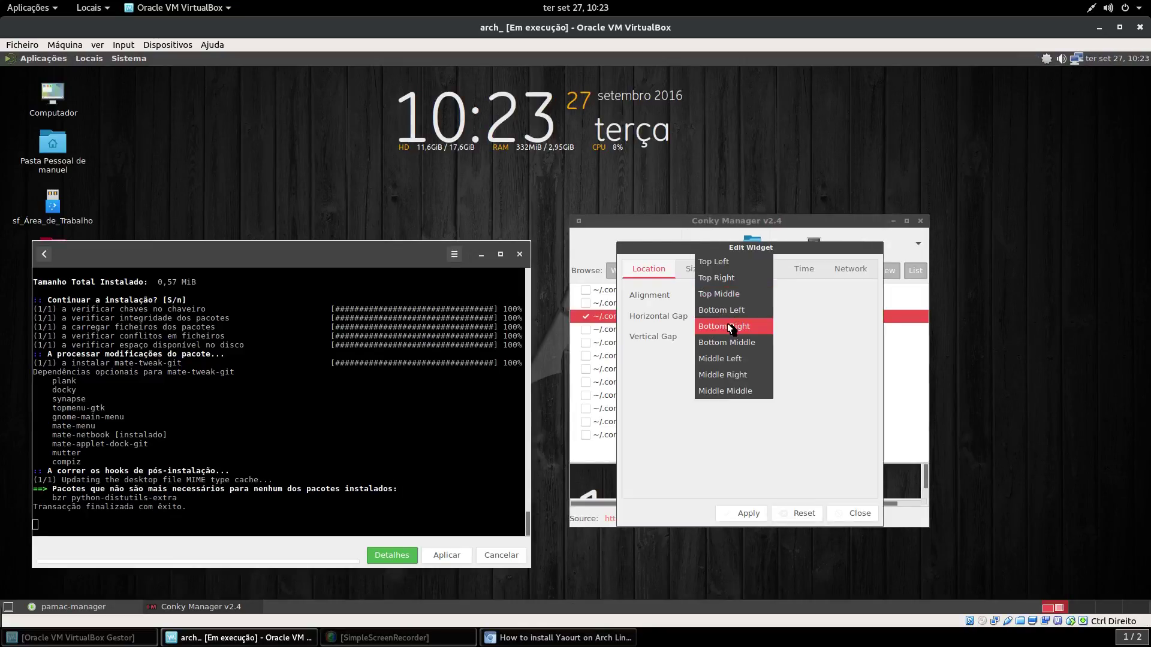
click(728, 325)
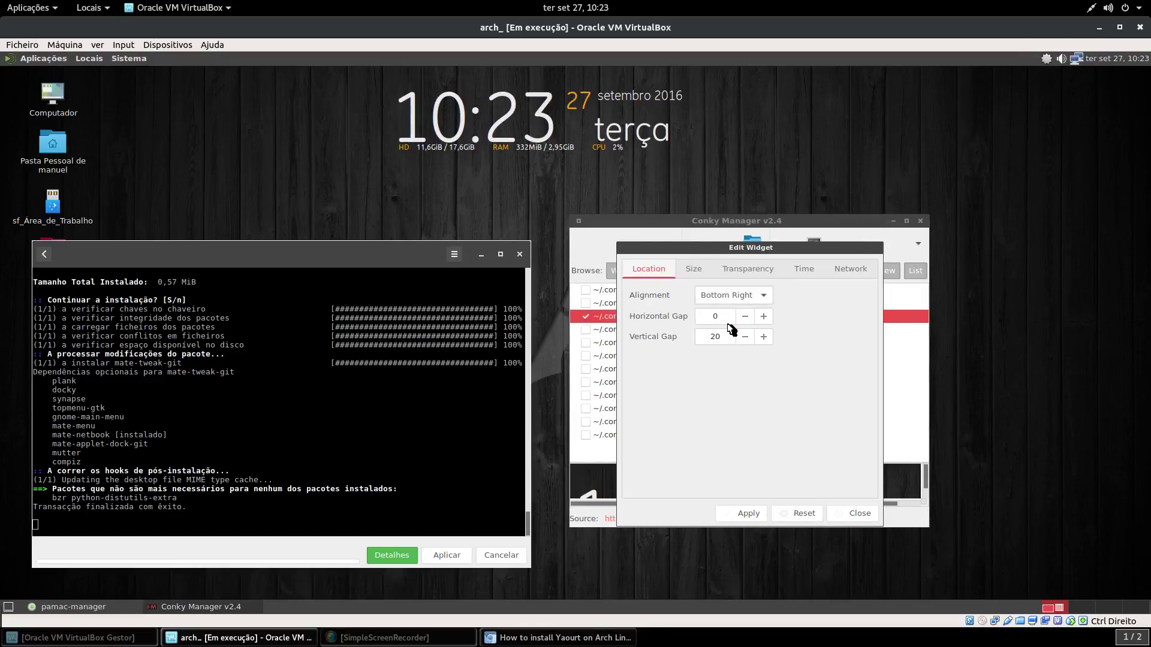
click(762, 515)
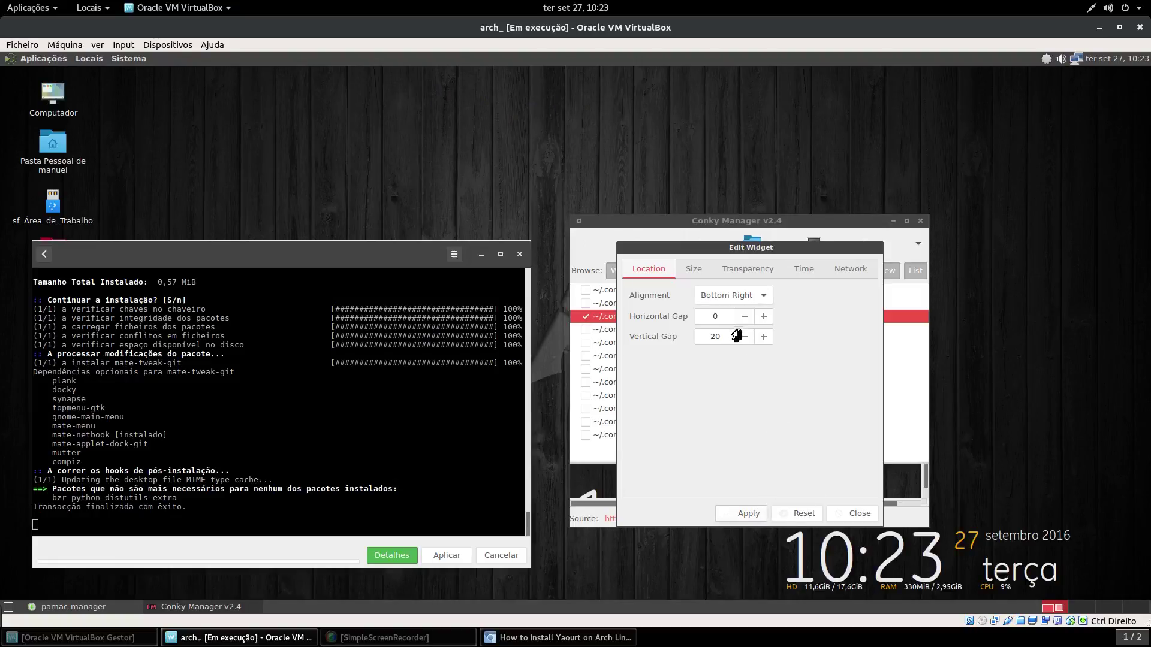
Set the Gotham widget's alignment to Top Right, apply it and close the widget settings.
click(717, 294)
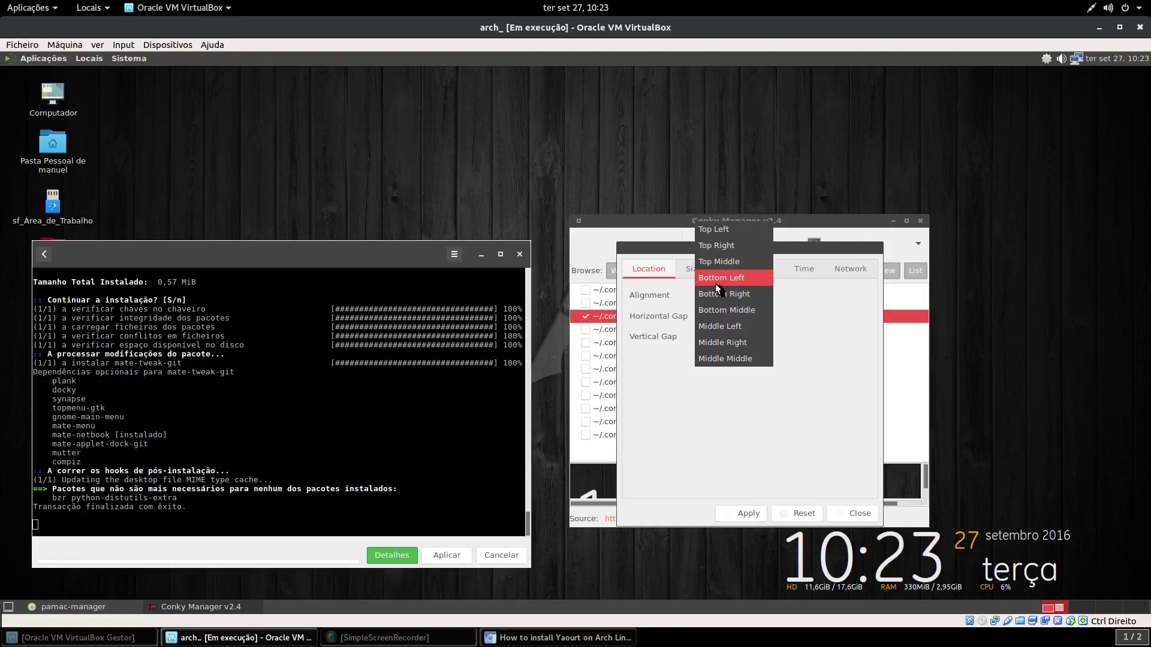
click(718, 245)
click(753, 519)
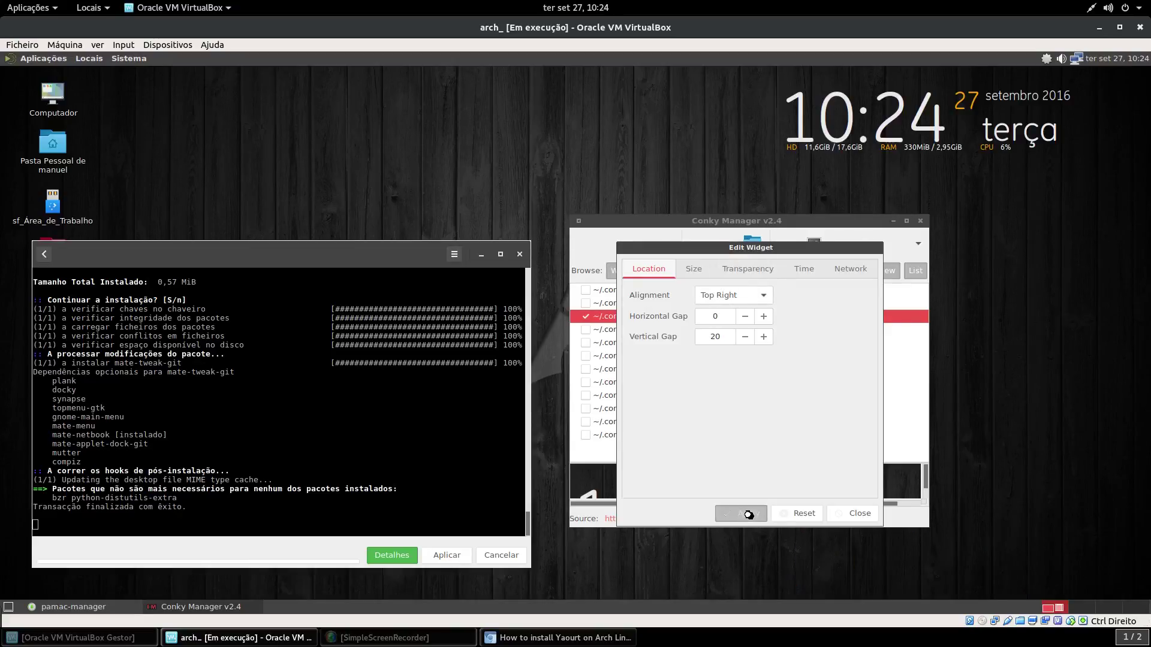
click(852, 516)
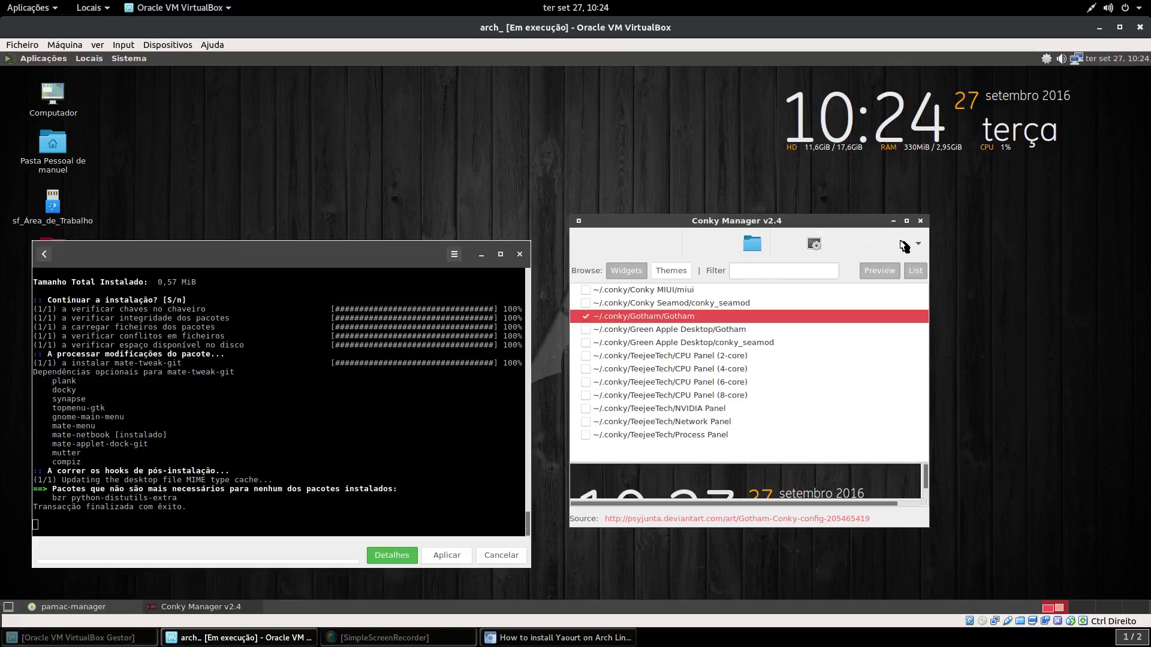
Close Conky Manager and minimise the package manager window to clear the desktop.
click(920, 220)
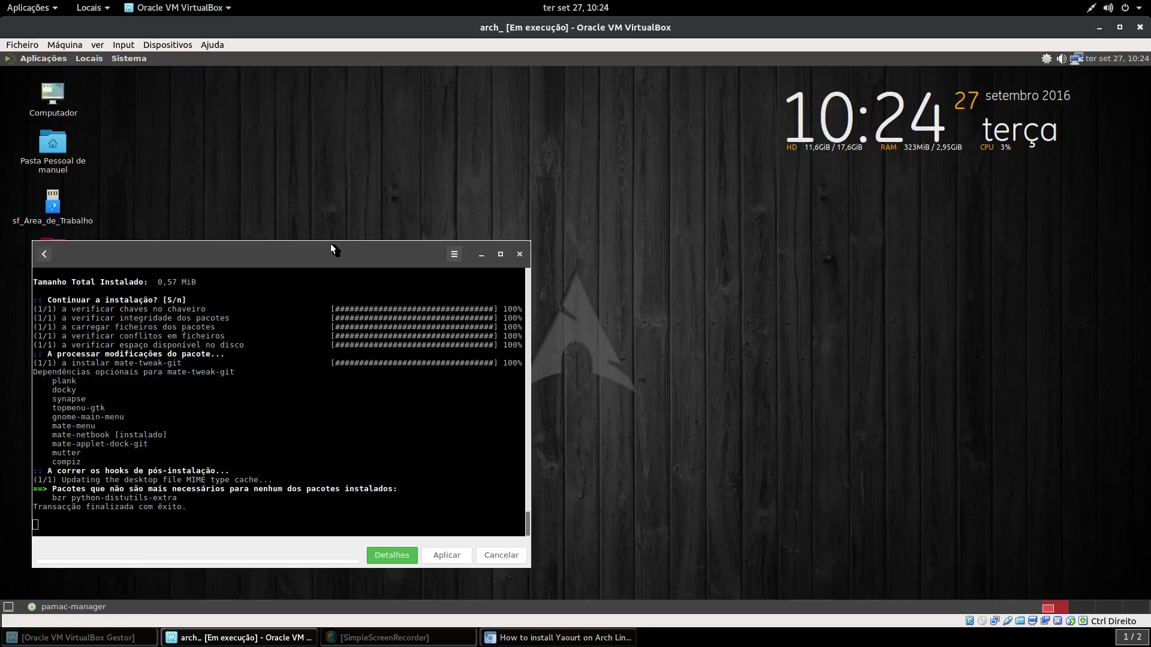
drag(332, 248, 489, 145)
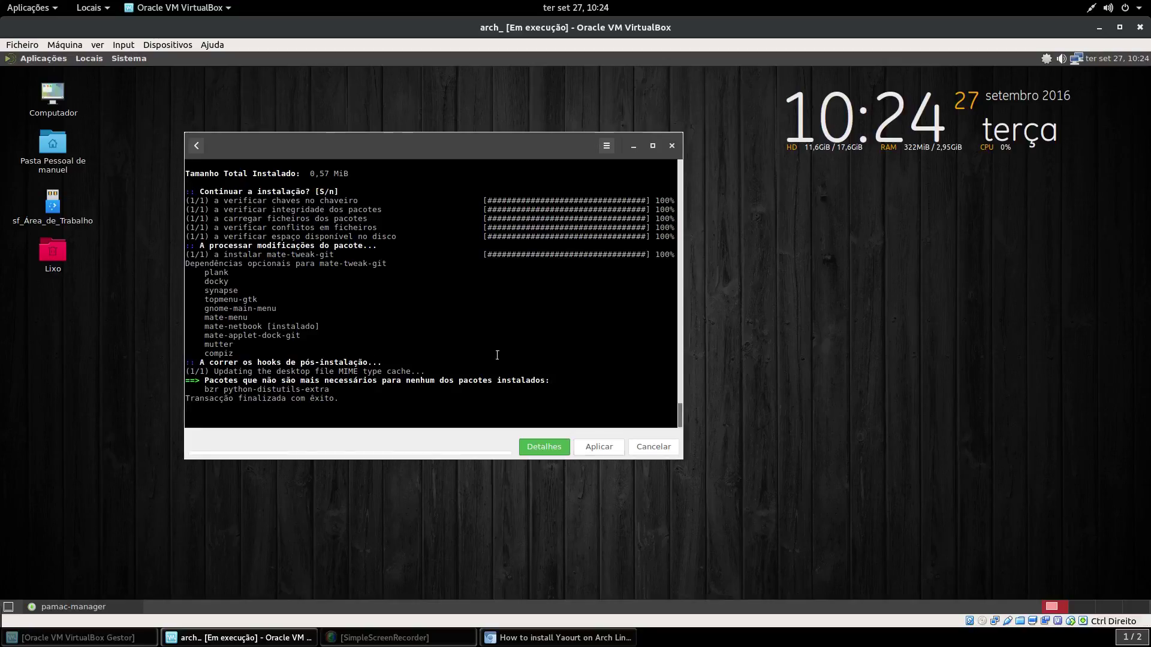
click(634, 146)
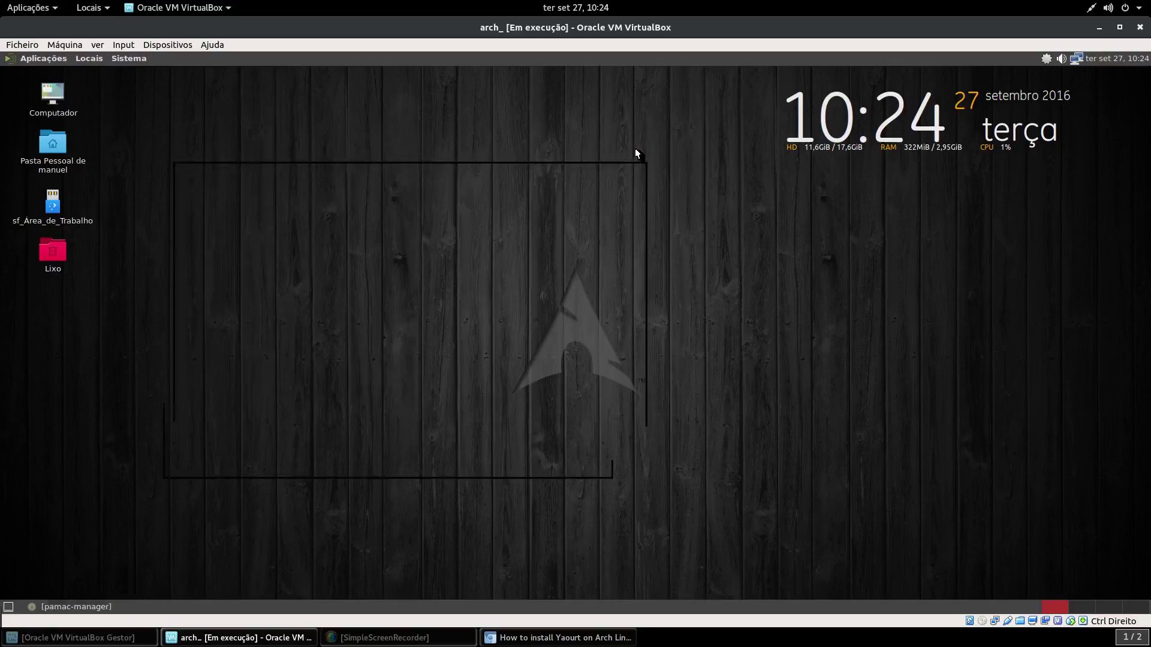
Launch MATE Tweak from the appearance and behaviour preferences, move its window higher and show its Interface settings.
click(42, 60)
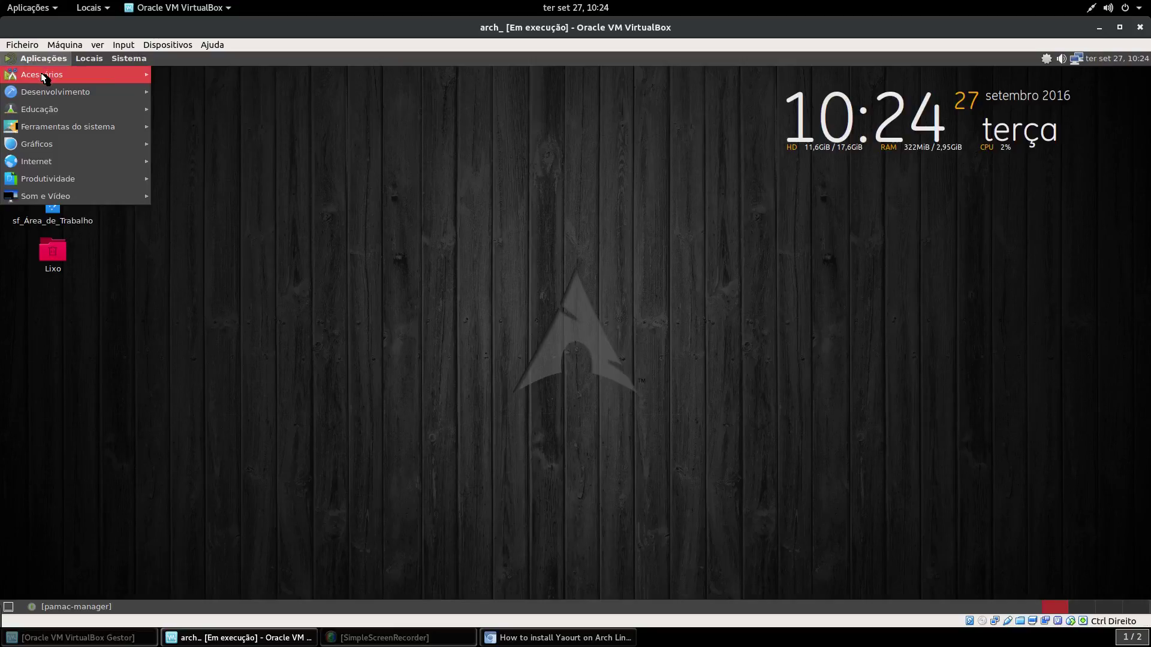
mouse_move(42, 75)
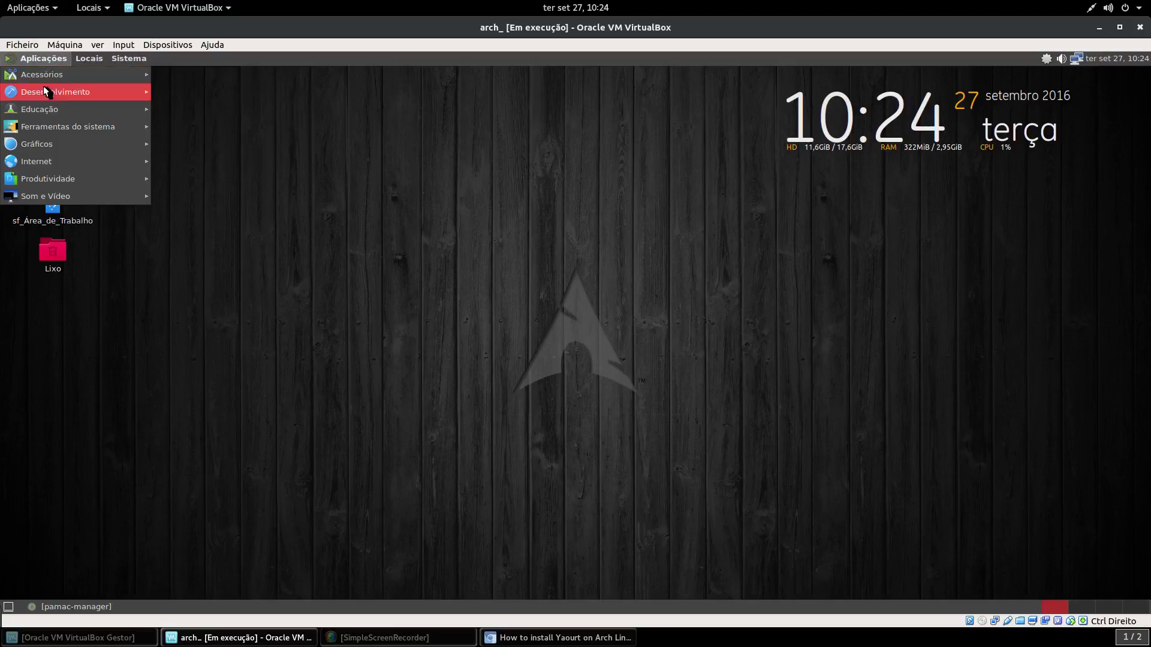
mouse_move(43, 103)
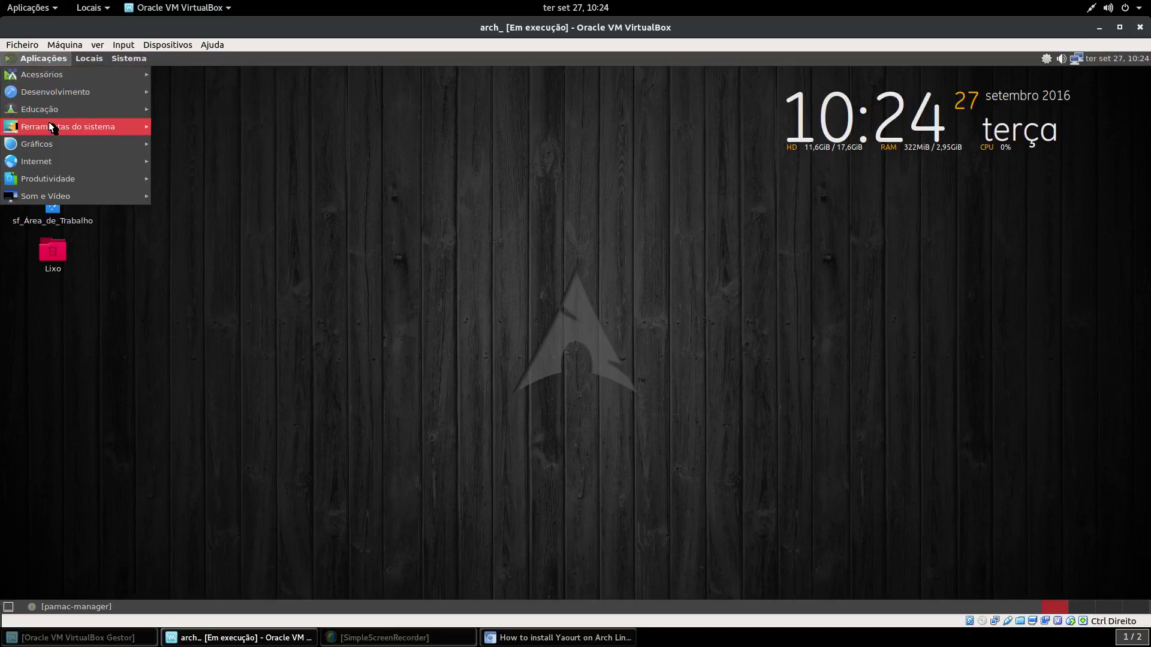
mouse_move(48, 122)
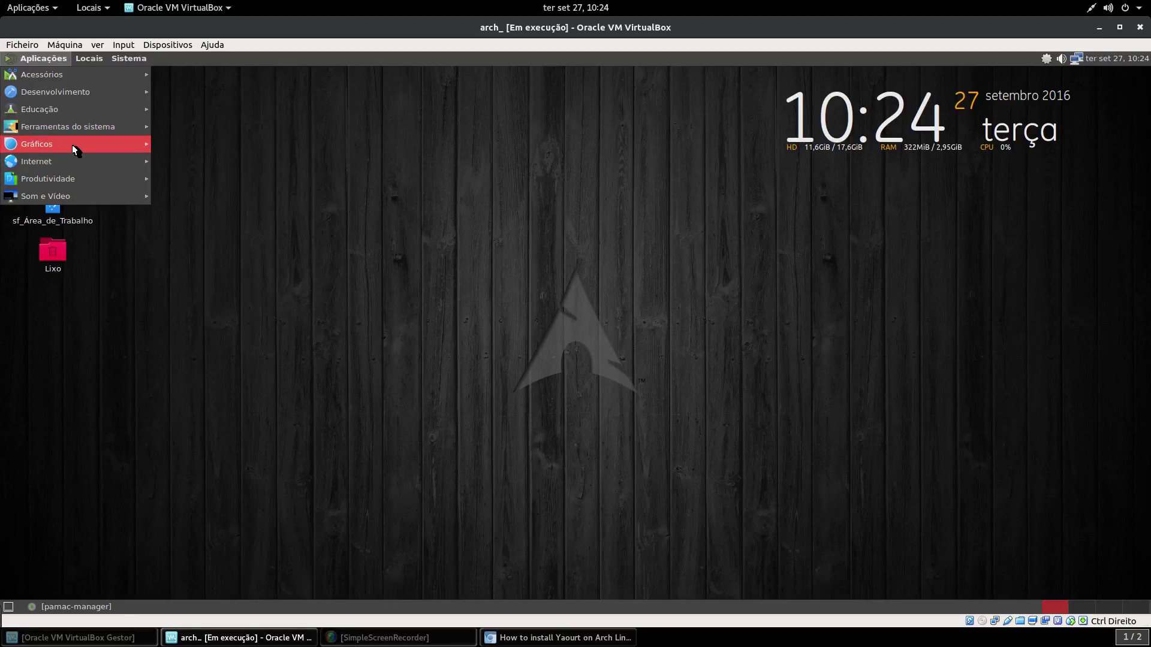
mouse_move(60, 177)
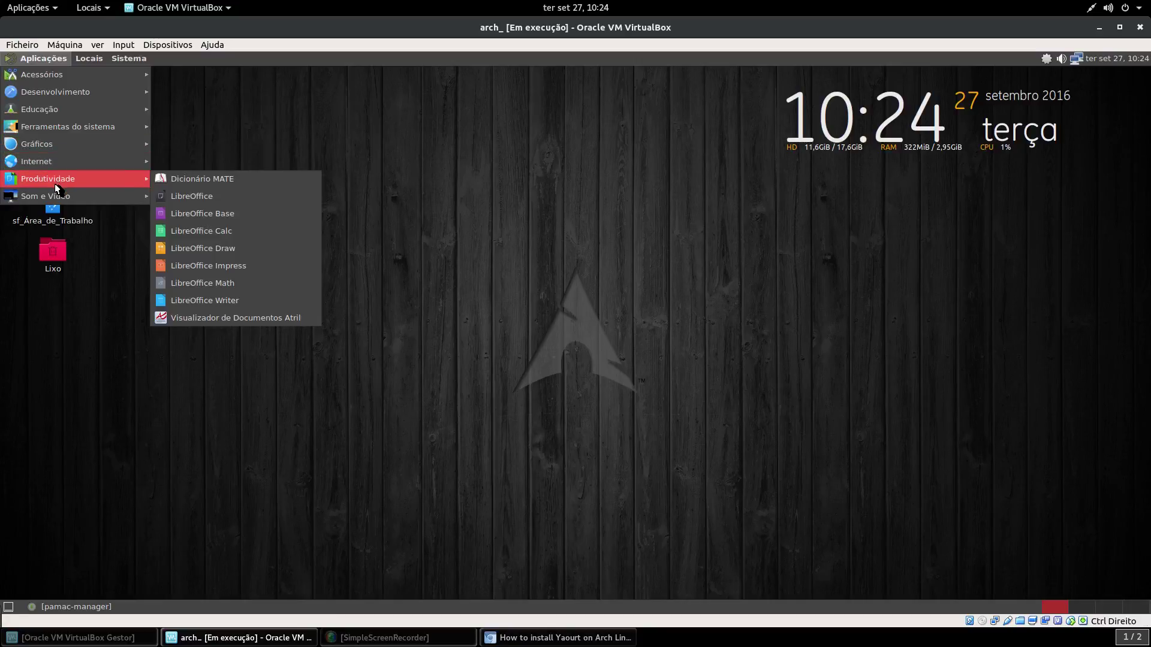
mouse_move(58, 198)
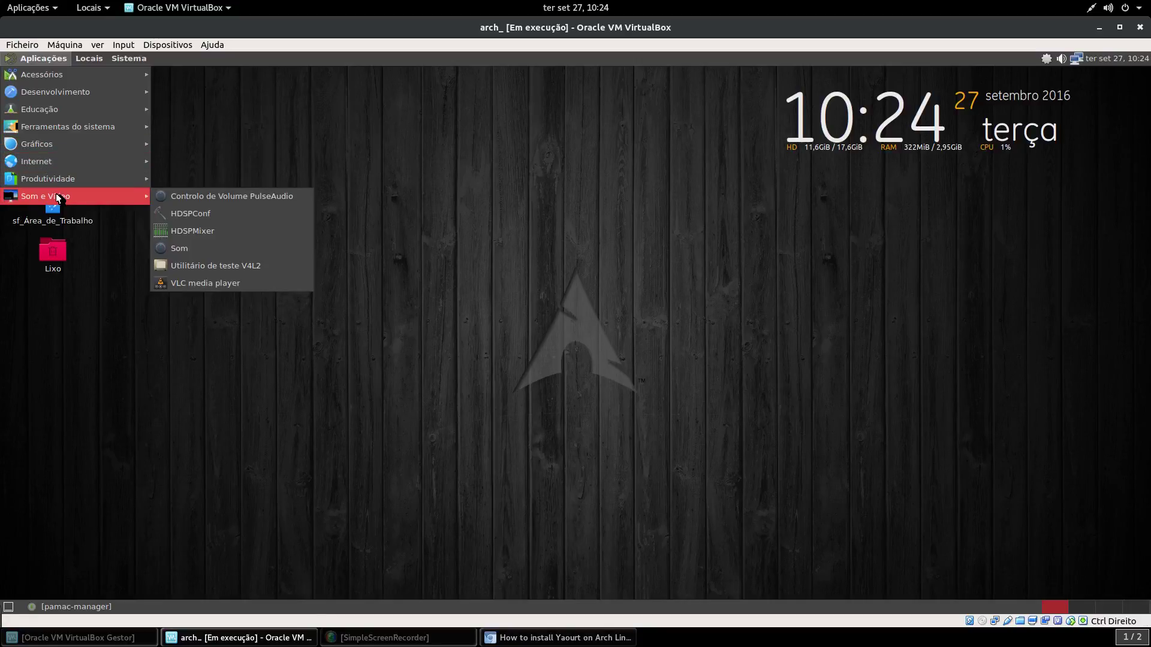
mouse_move(128, 58)
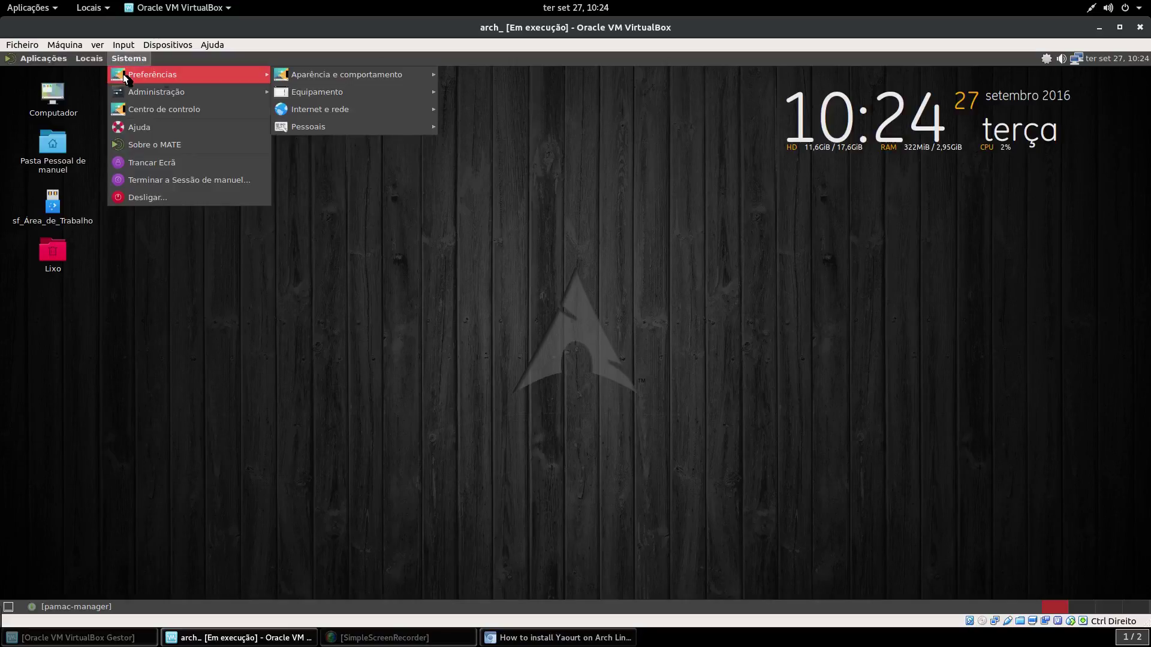
mouse_move(387, 76)
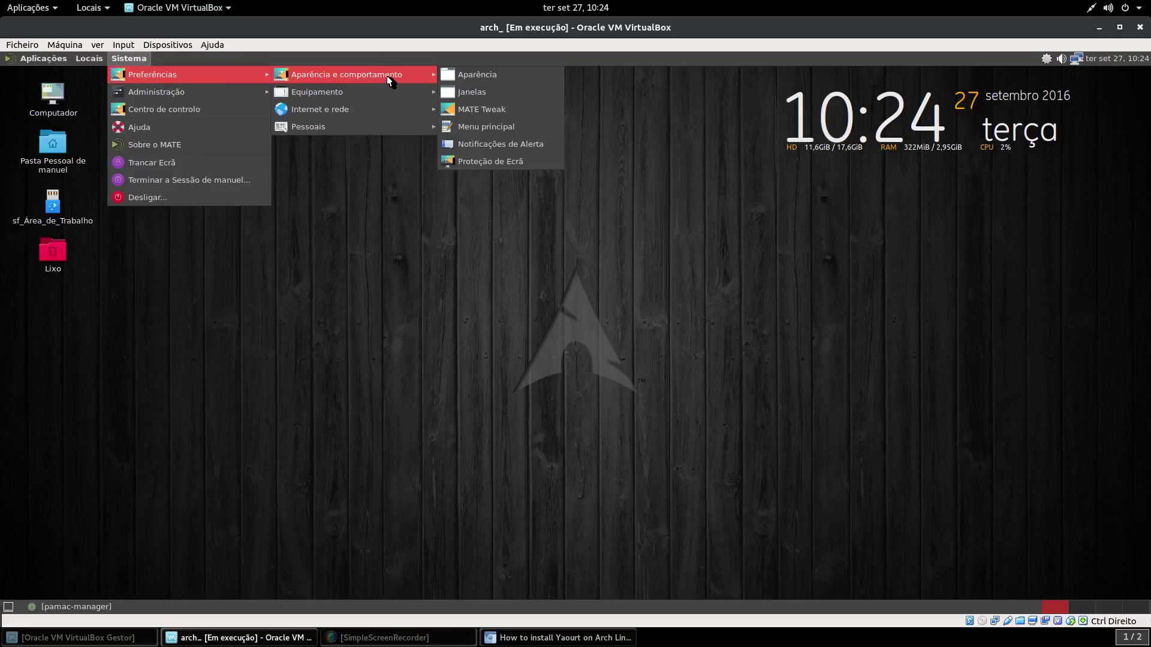
click(500, 112)
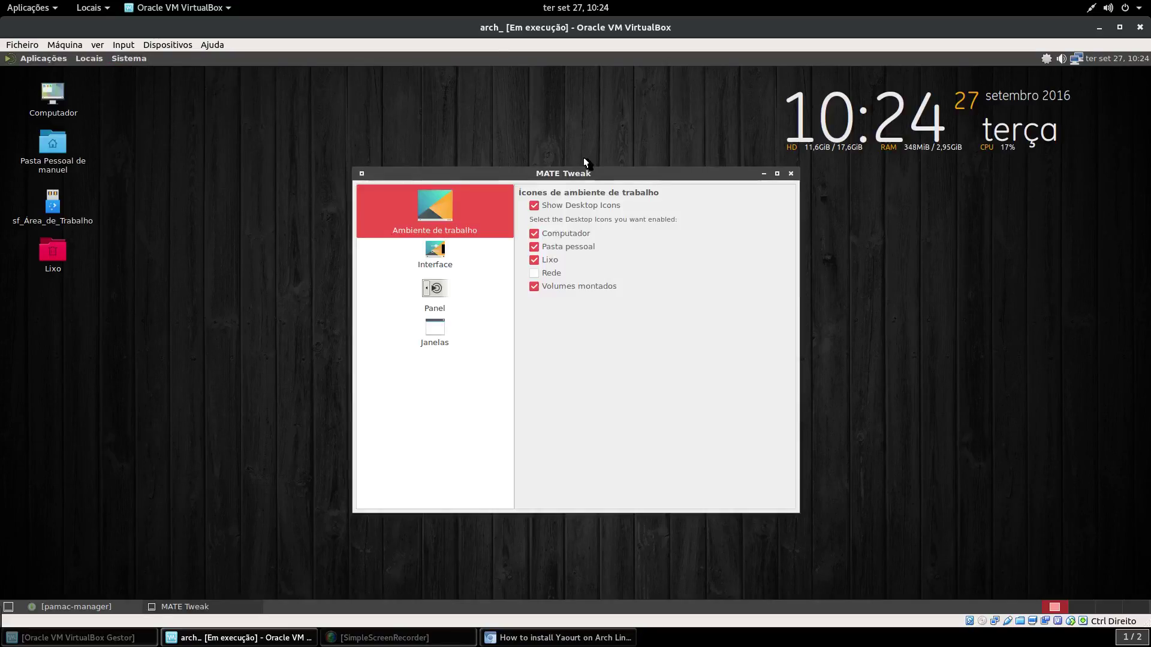
drag(579, 170, 575, 91)
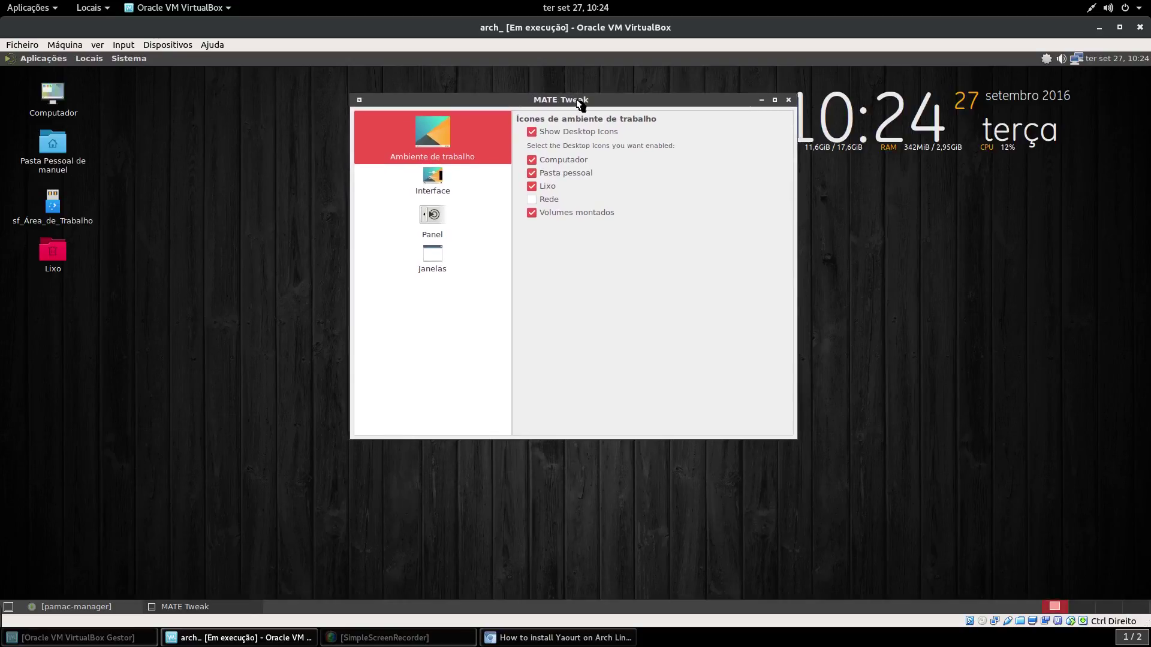
click(425, 176)
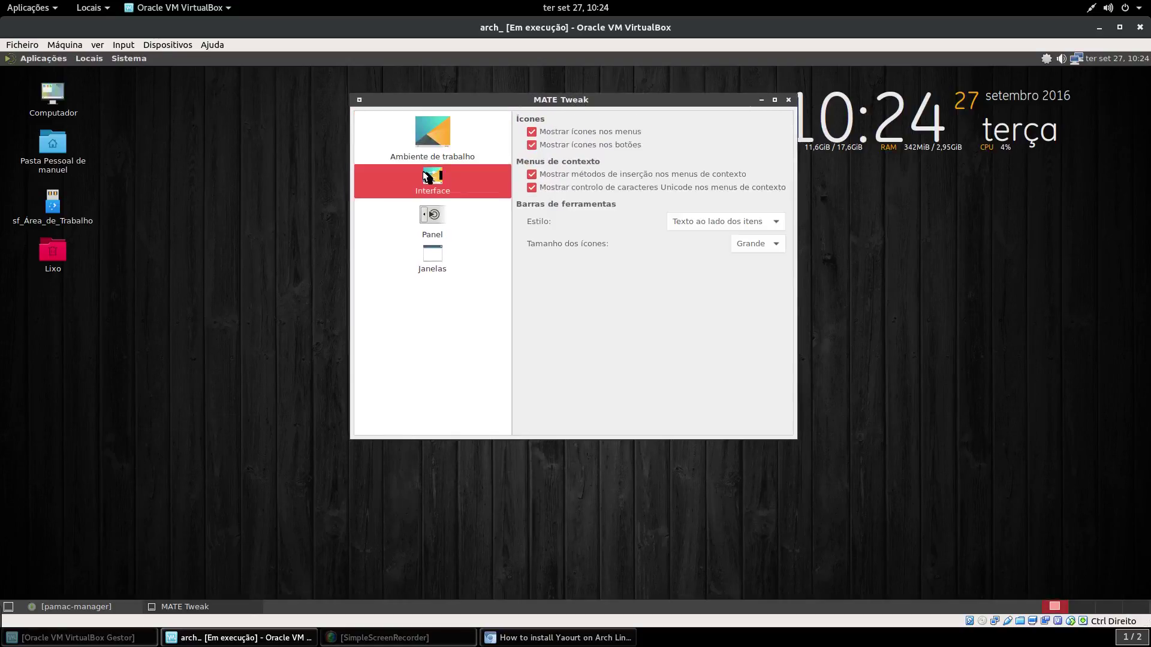
In the Panel settings, switch the panel layout to Ubuntu MATE and save the panel layout.
click(429, 224)
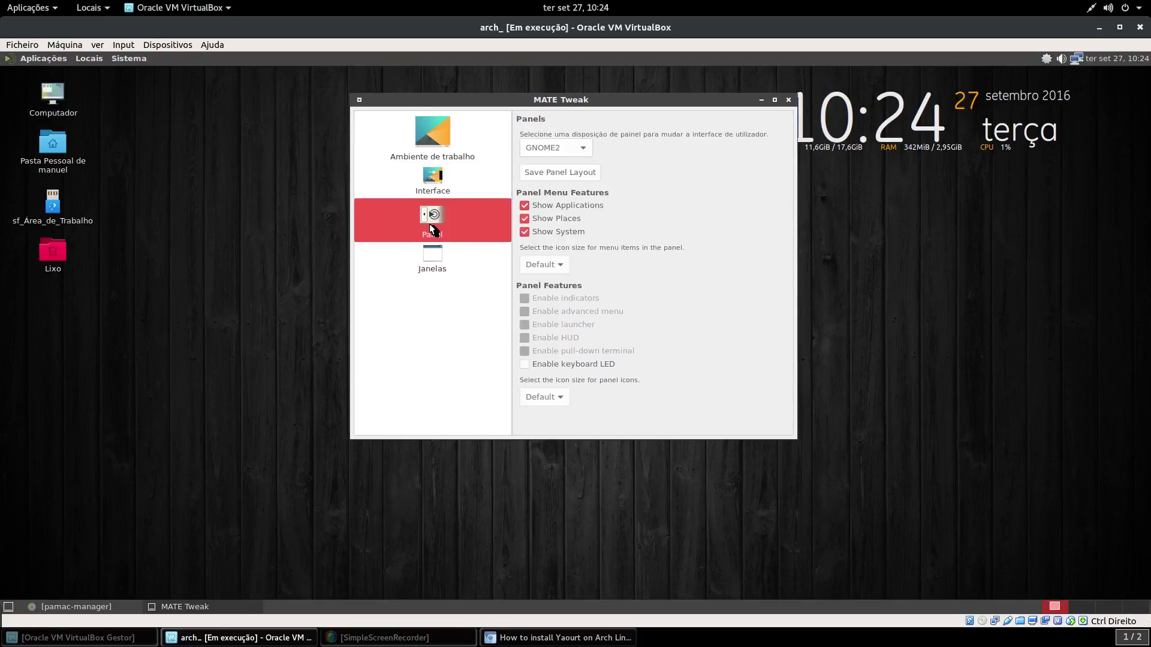
click(566, 149)
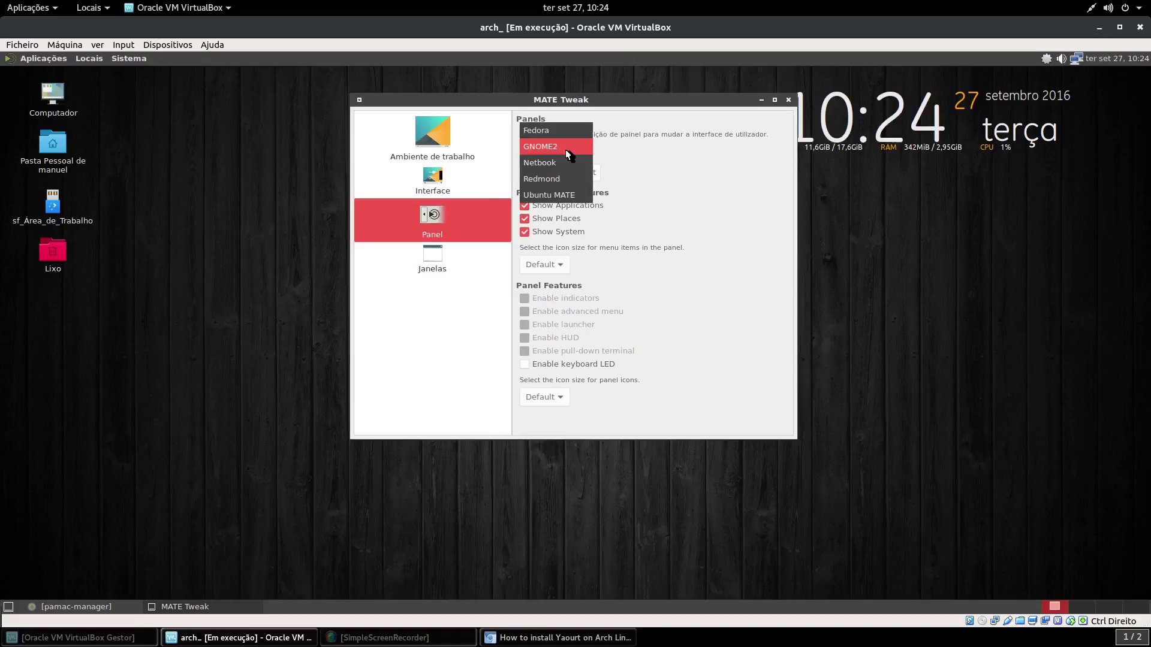
click(547, 201)
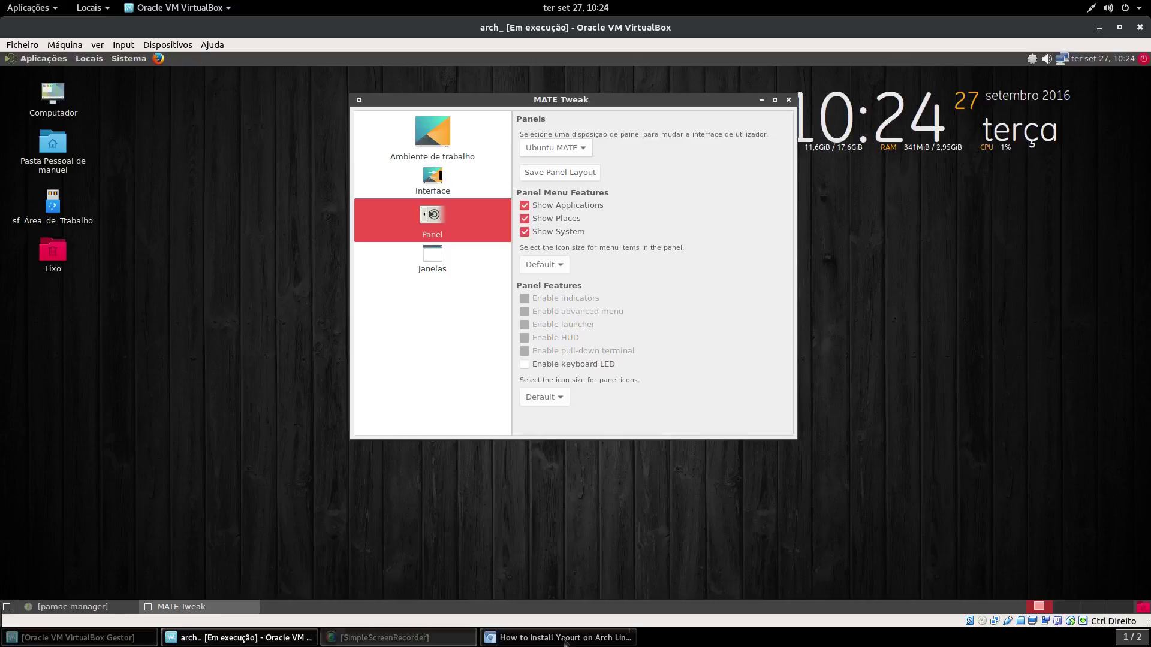
click(556, 174)
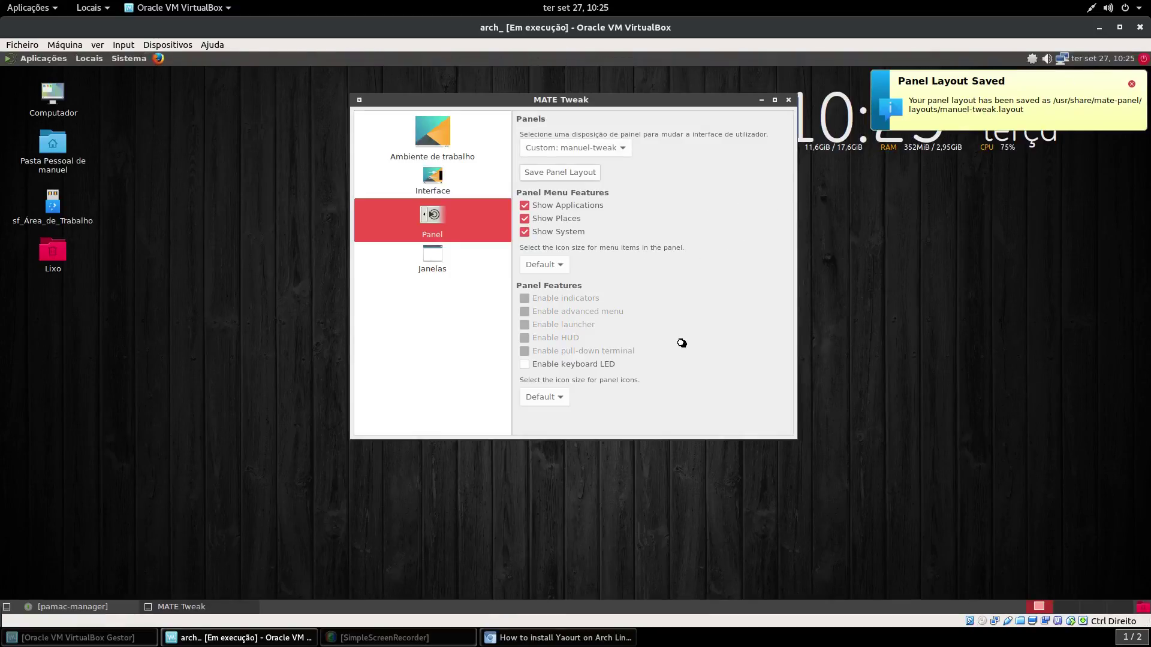
Open the Janelas settings and examine the available window managers, keeping Marco (Software compositor).
click(427, 264)
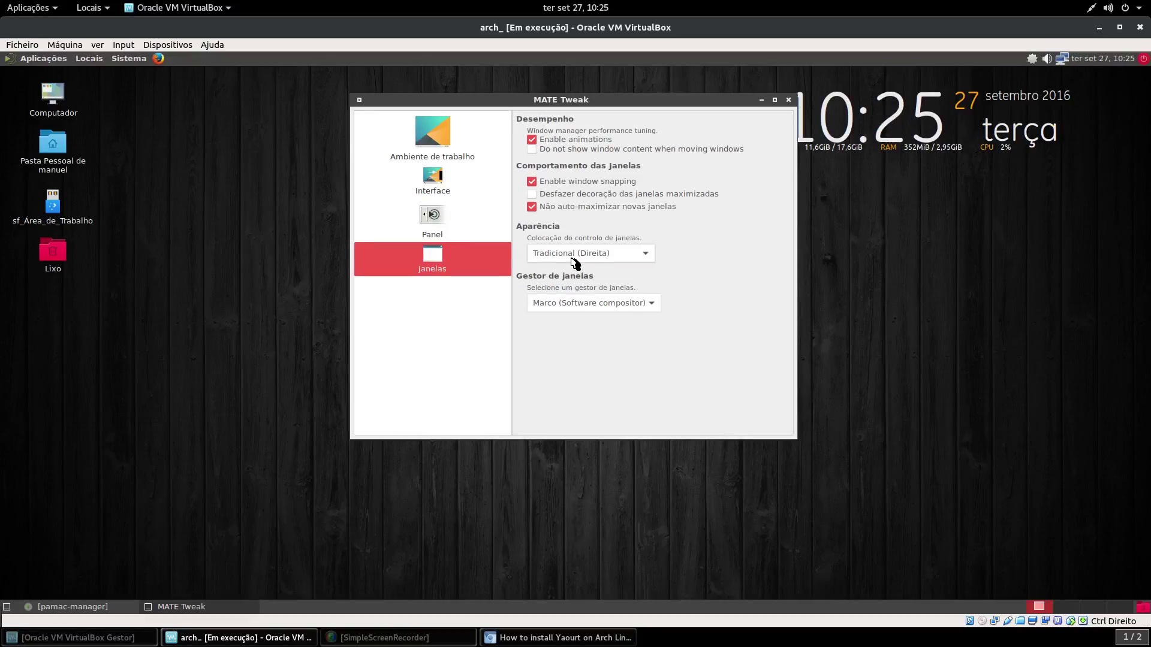
click(587, 303)
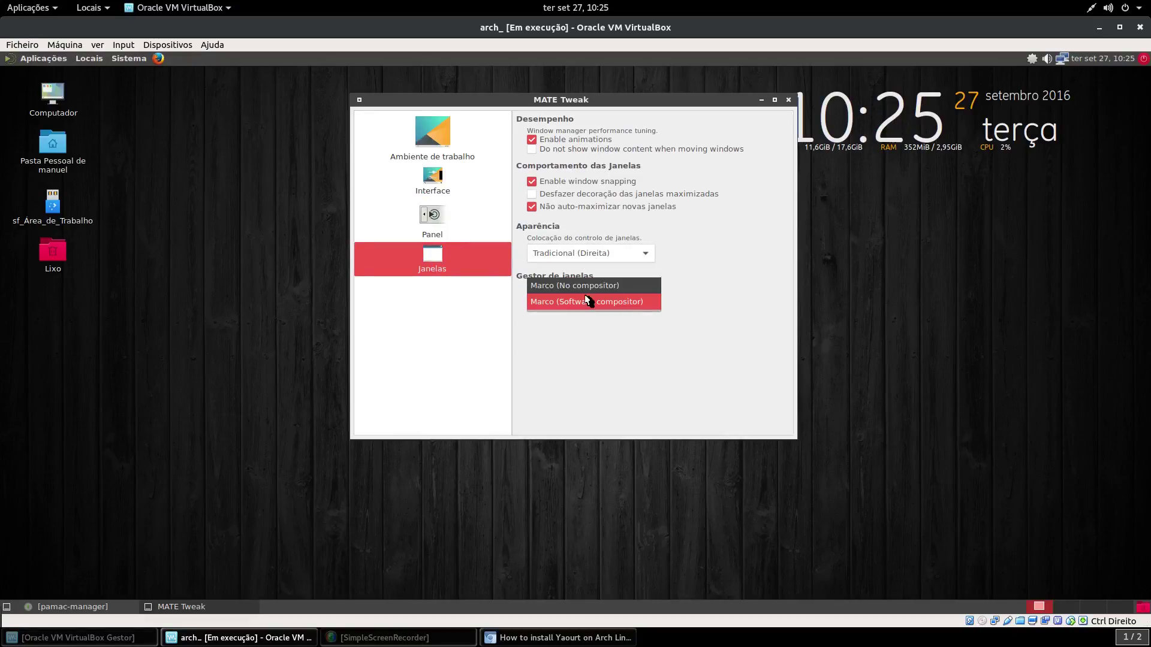
click(584, 306)
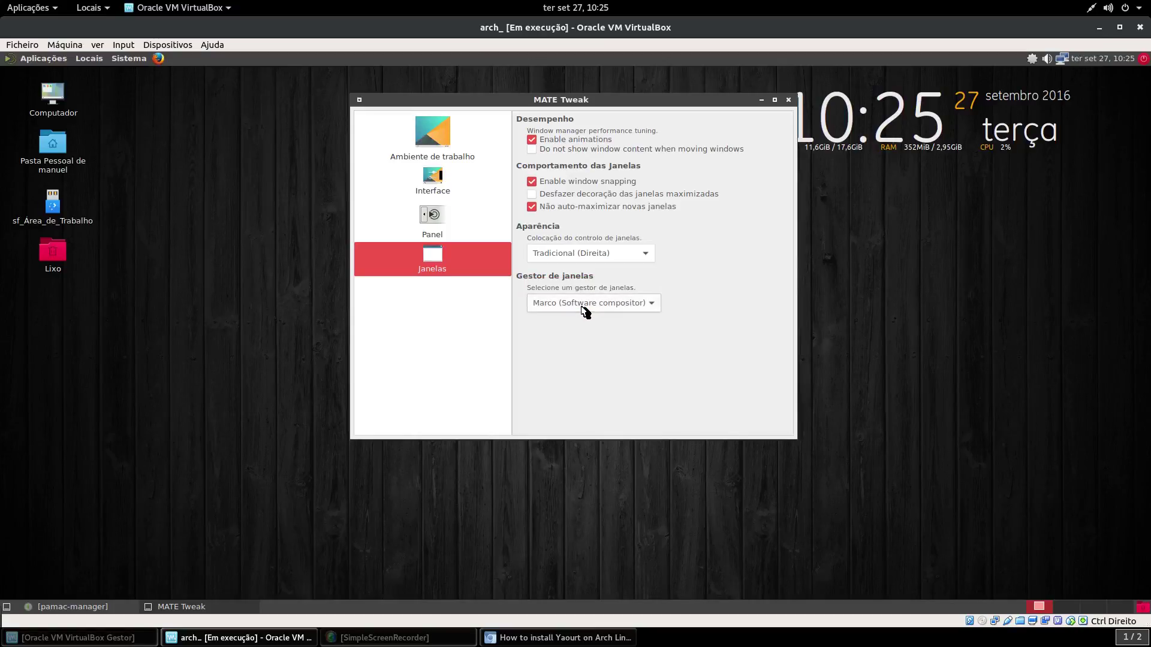
click(587, 305)
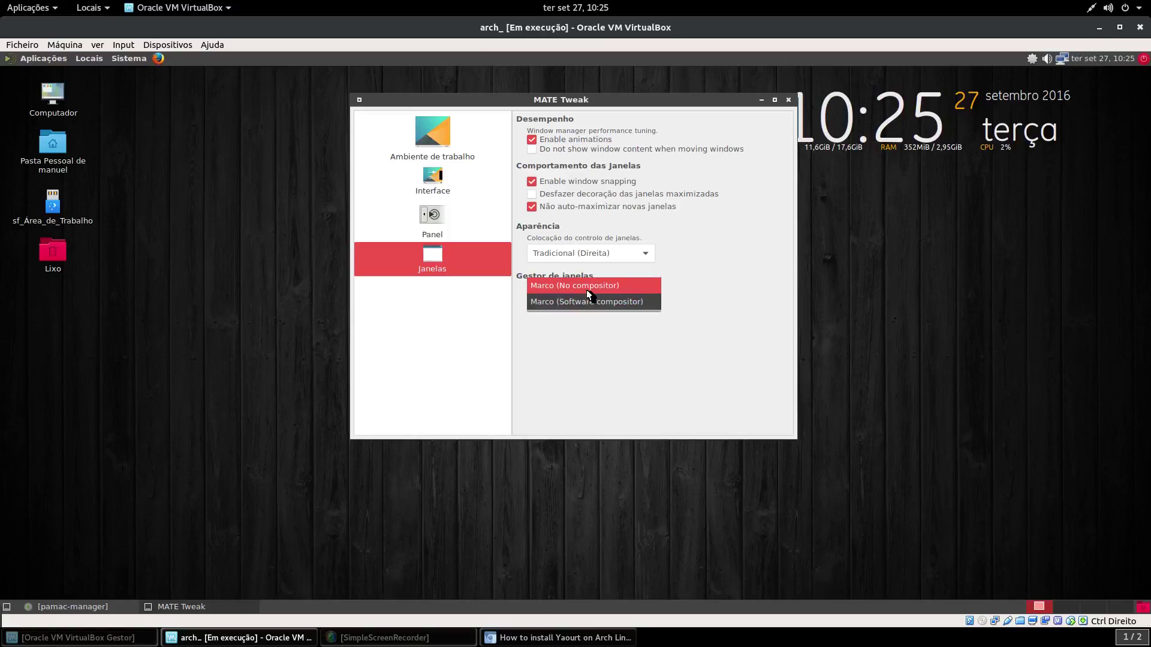
click(698, 362)
Close MATE Tweak, restore the package manager window, move it nearer the screen centre and return to its package search view.
click(762, 102)
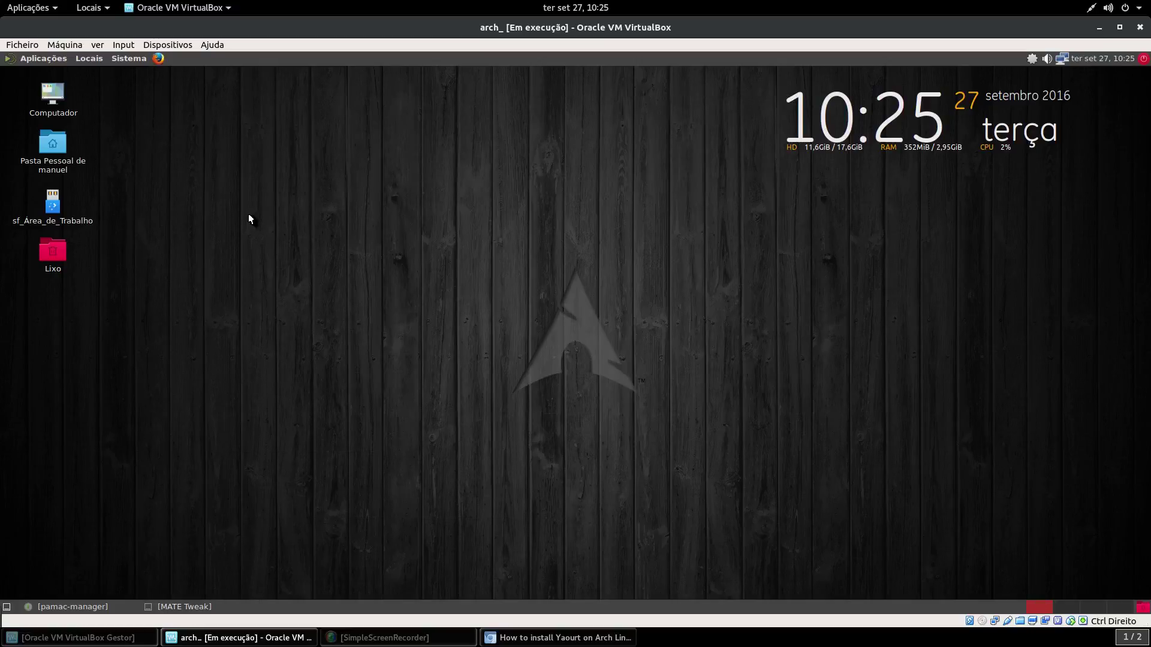
click(150, 605)
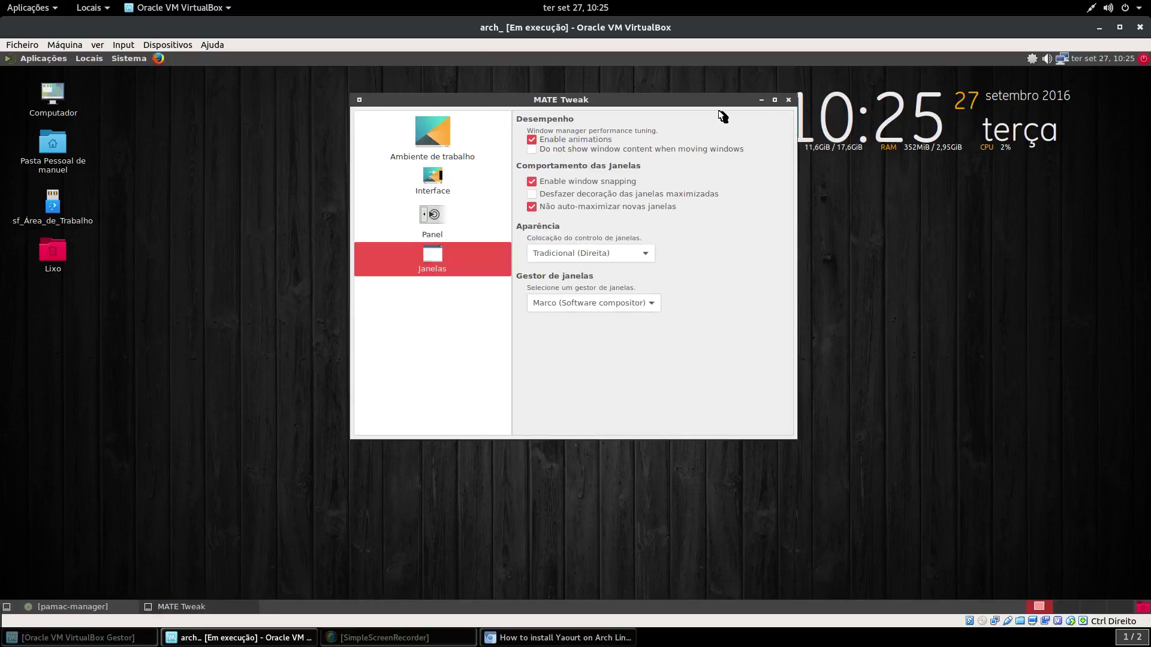
click(788, 101)
click(59, 606)
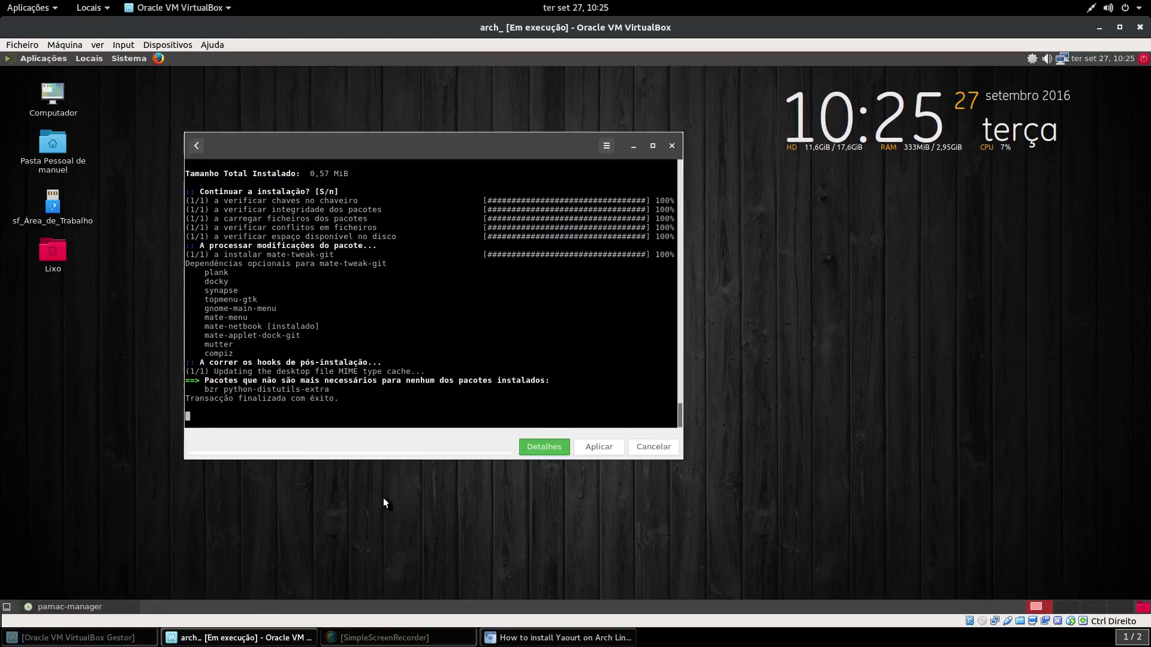
drag(460, 138, 585, 119)
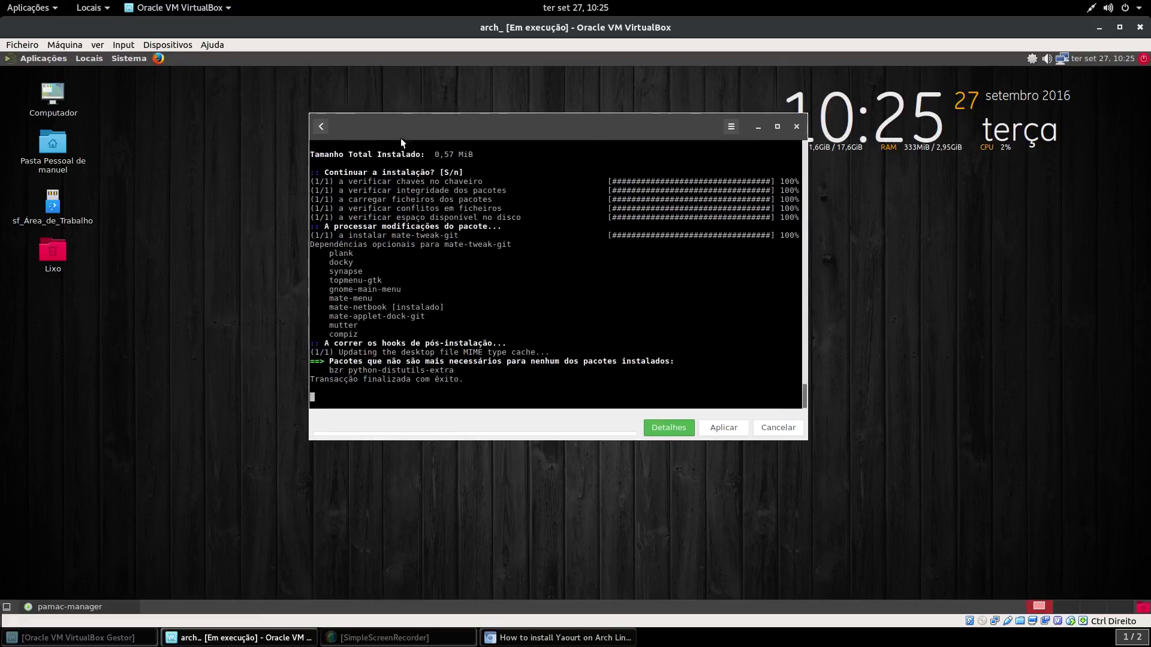
click(328, 129)
drag(408, 129, 429, 129)
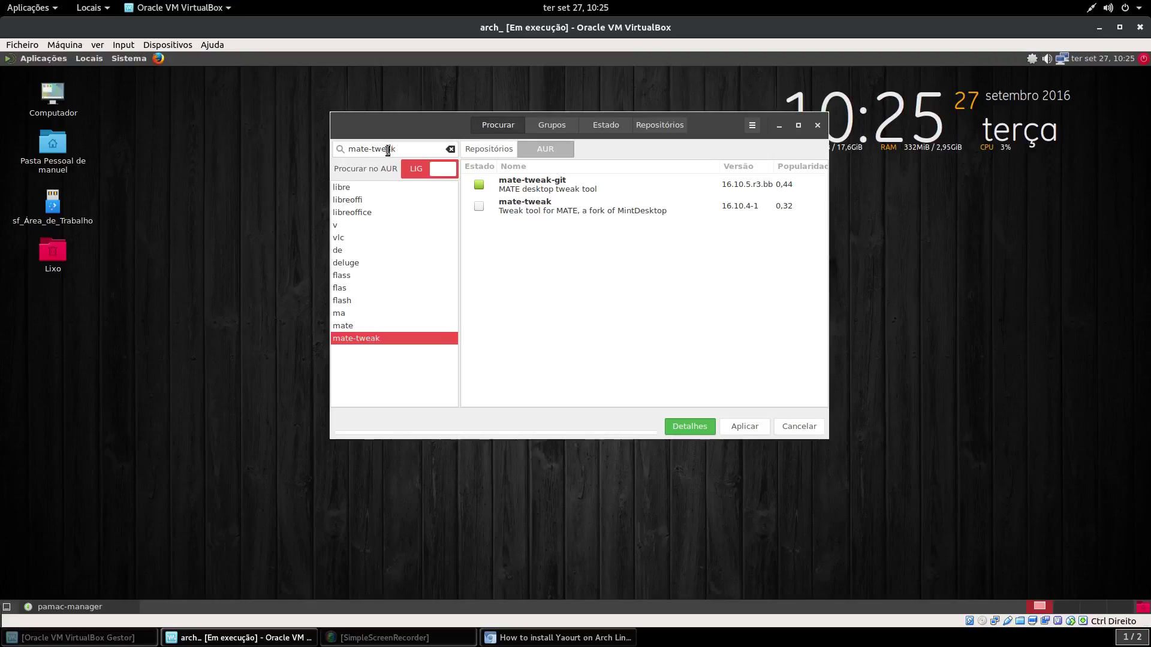
Replace the AUR search term with xfmw4 to look for the Xfce window manager.
triple_click(387, 150)
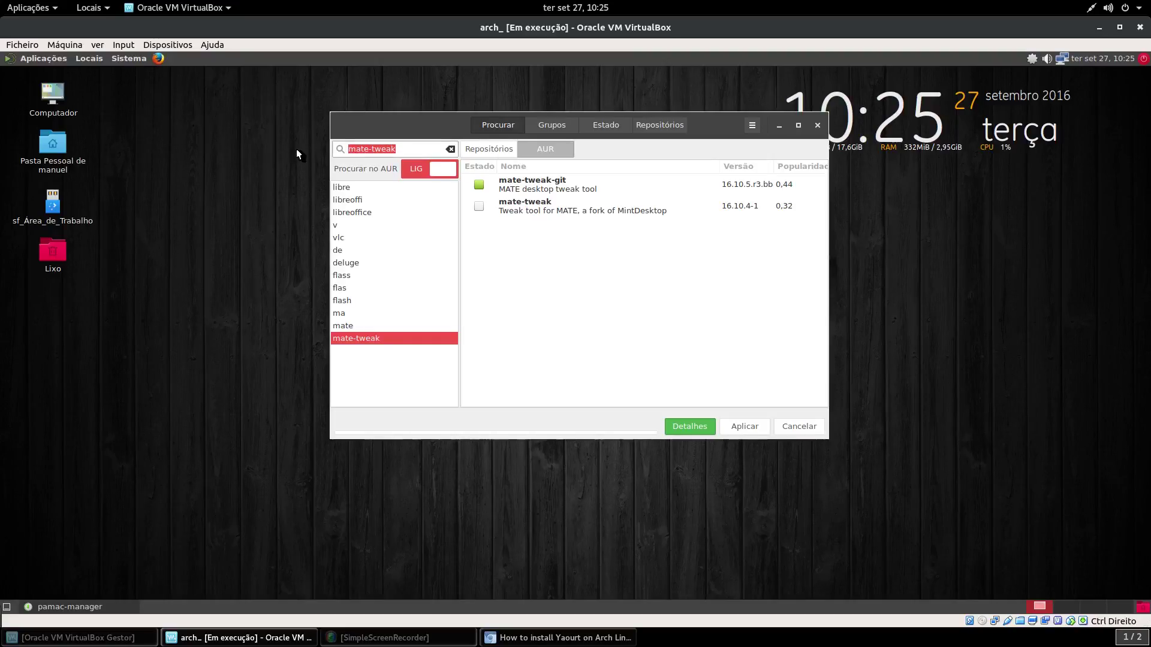
text(xf)
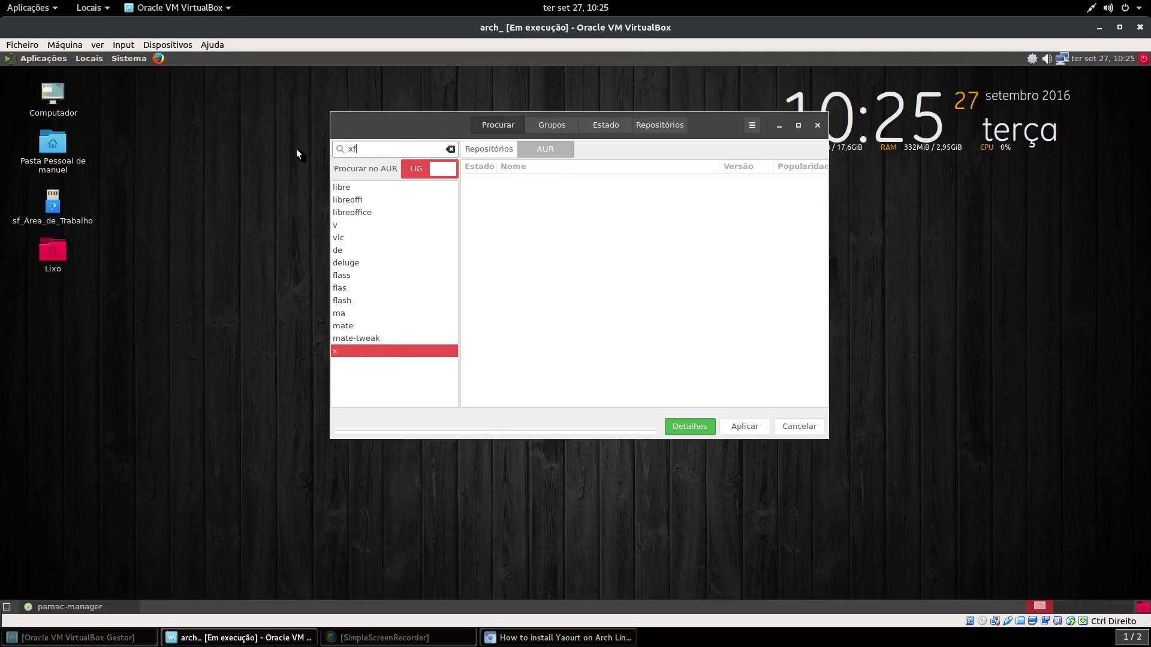
text(mw)
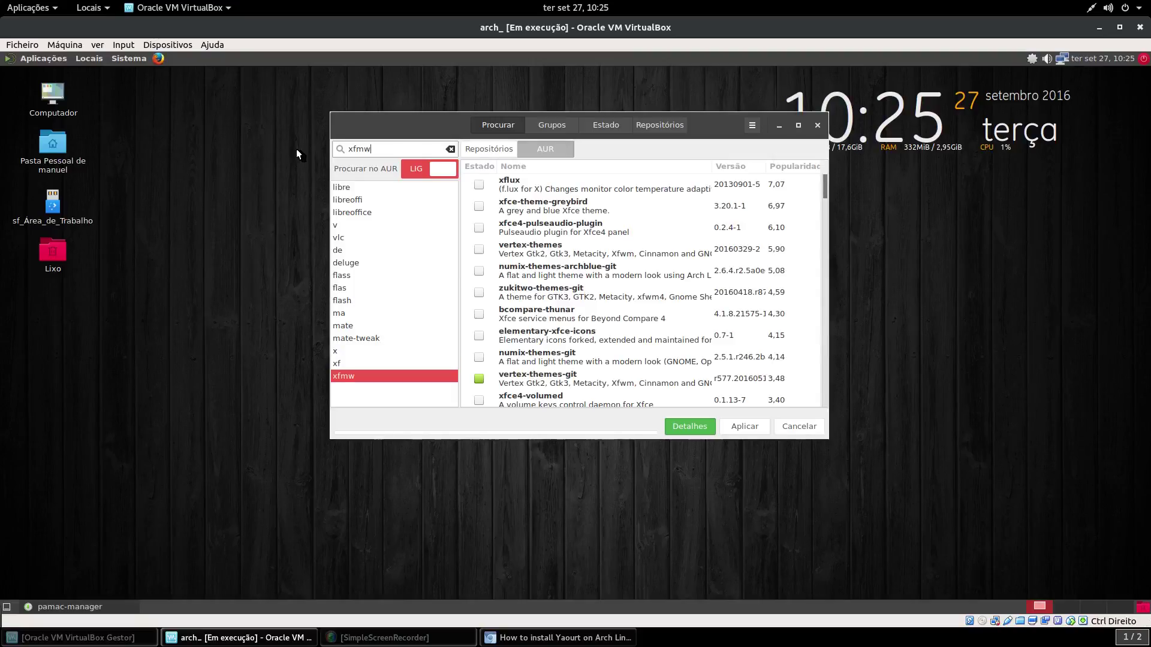
text(4)
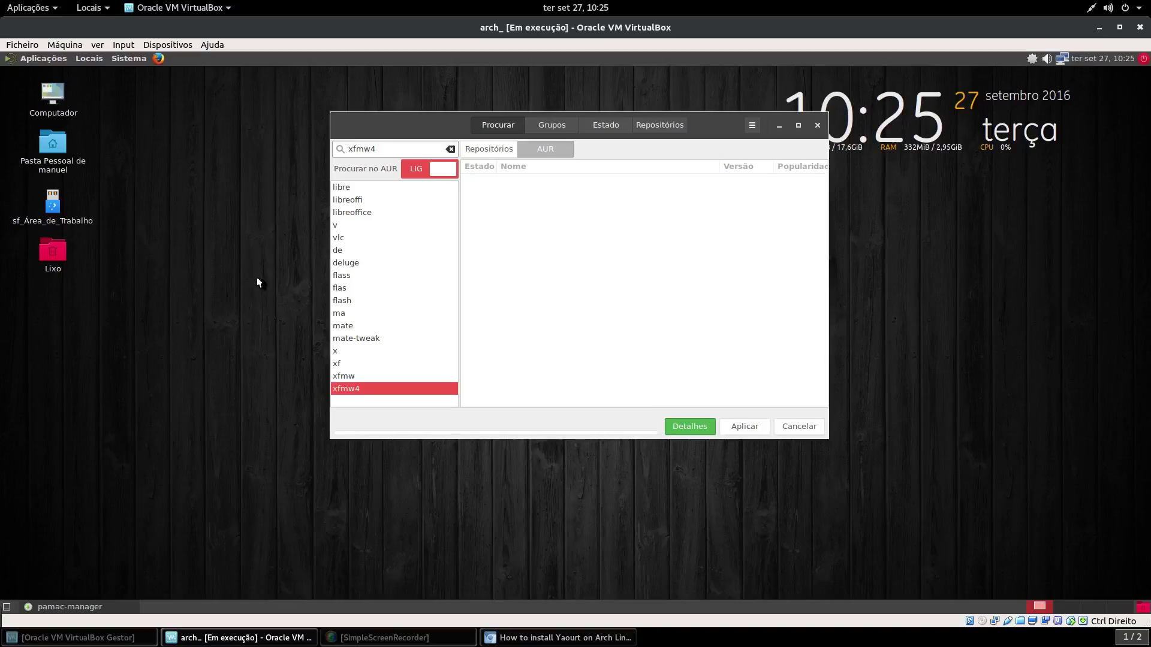
click(343, 378)
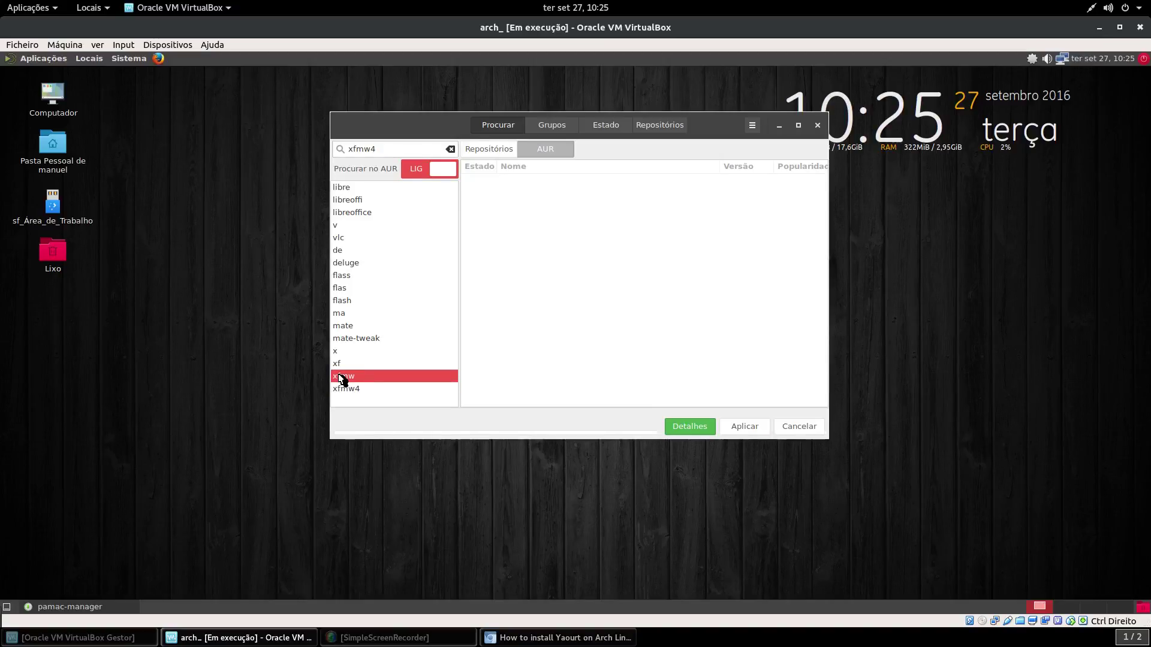
Shorten the search term to xf and look through the AUR results.
click(393, 149)
key(BackSpace)
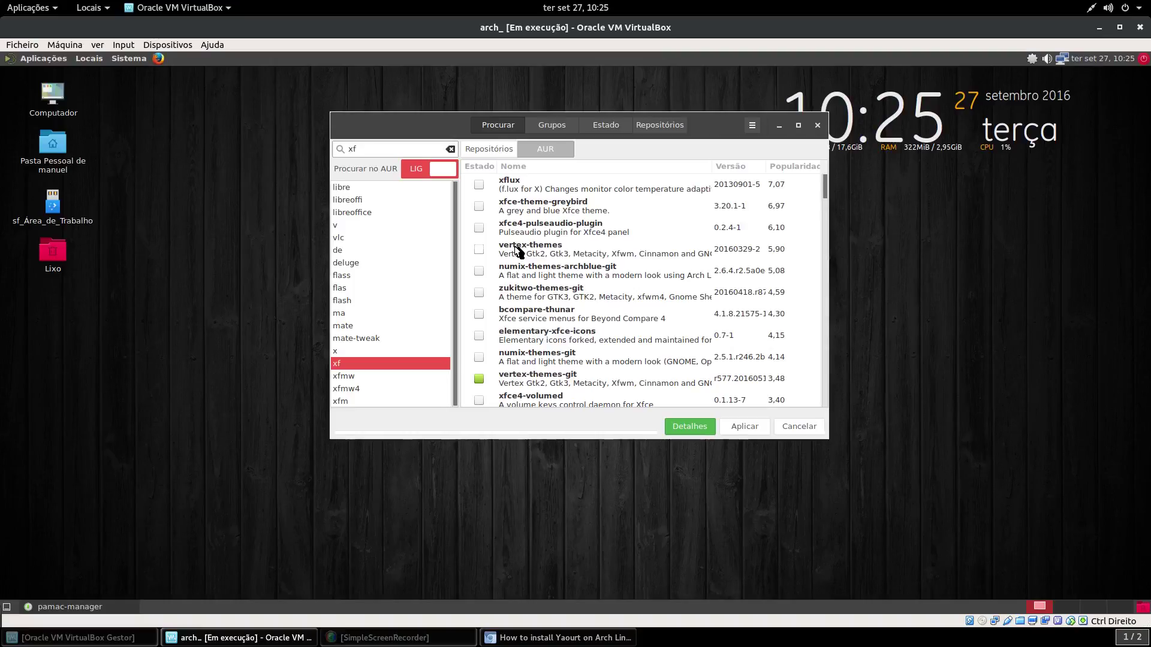
scroll(570, 247, down, 1)
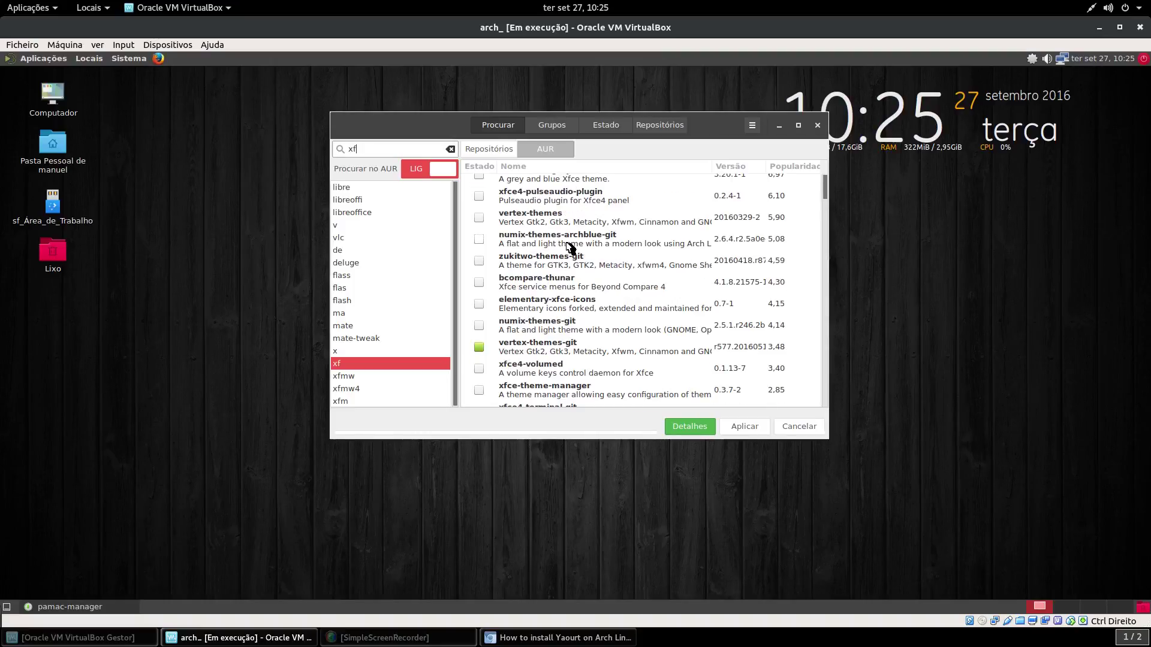
scroll(569, 247, down, 5)
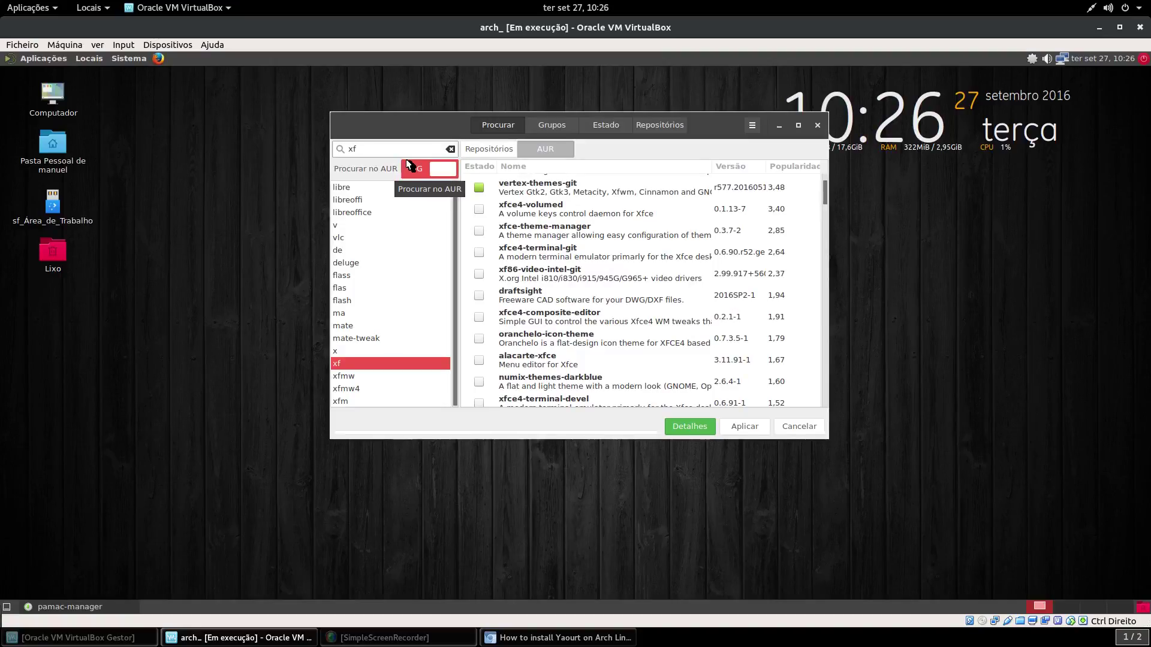
Try searching the AUR for xfmwm4, go back to the term xf and examine more of the results.
text(mwm)
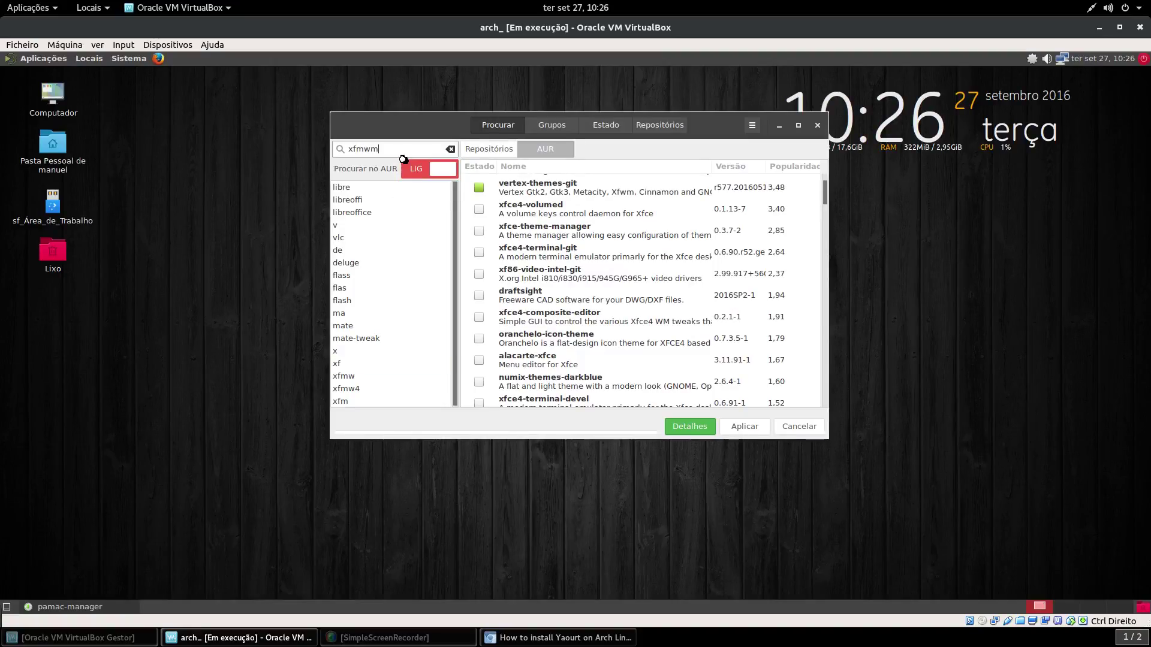
text(4)
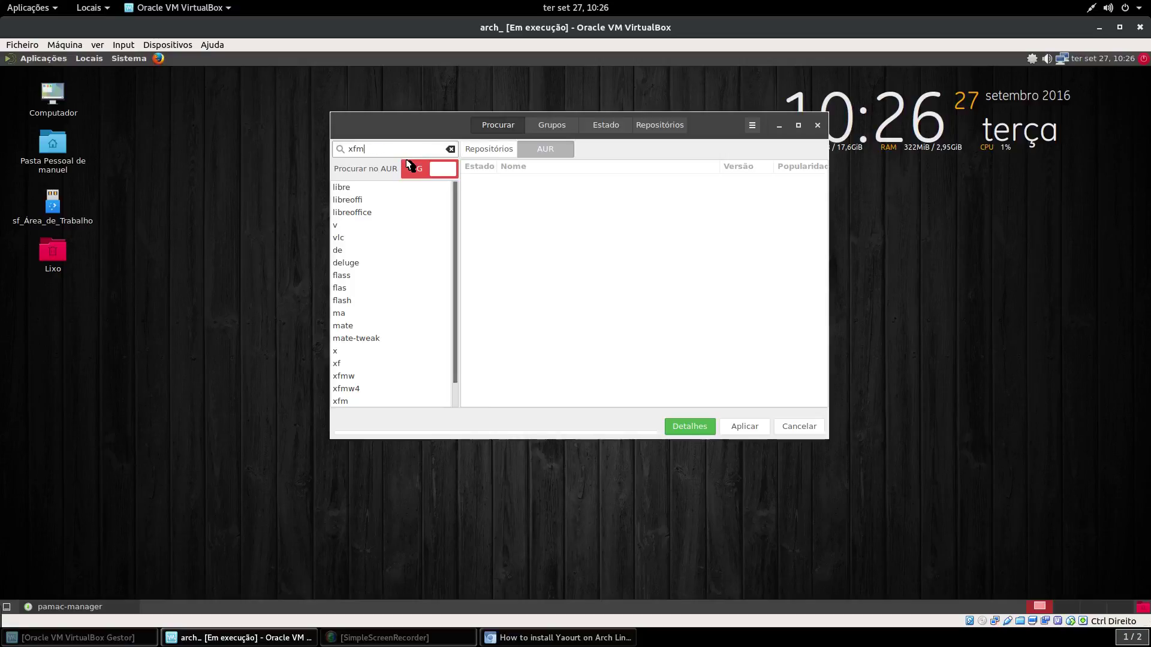
key(BackSpace)
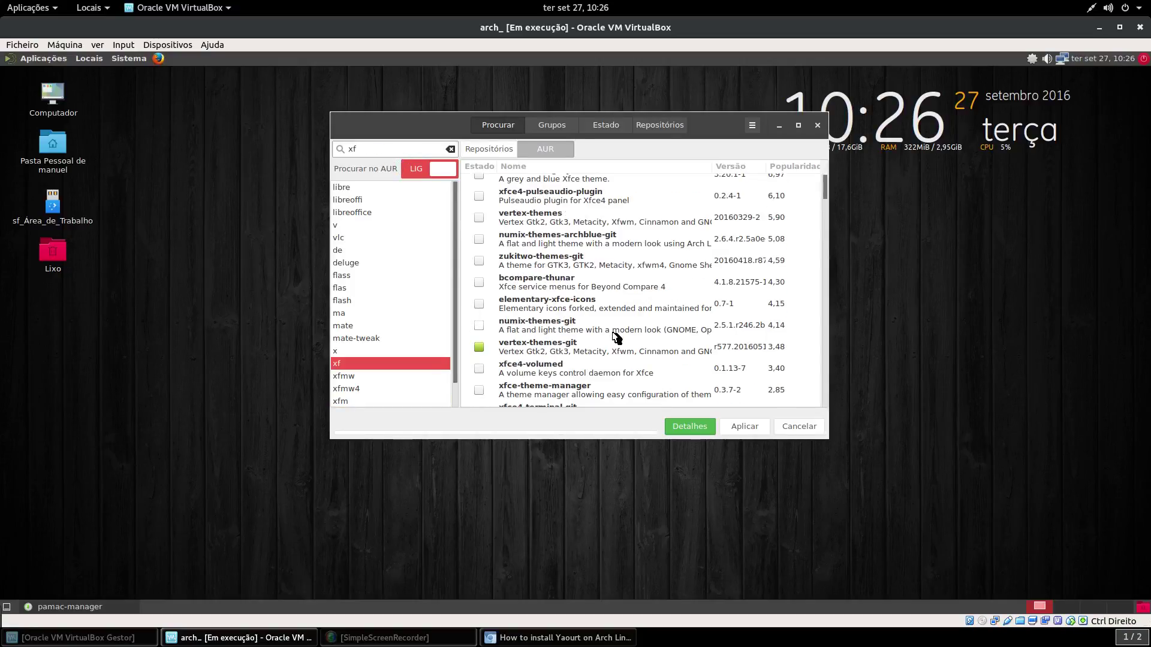
scroll(616, 337, down, 4)
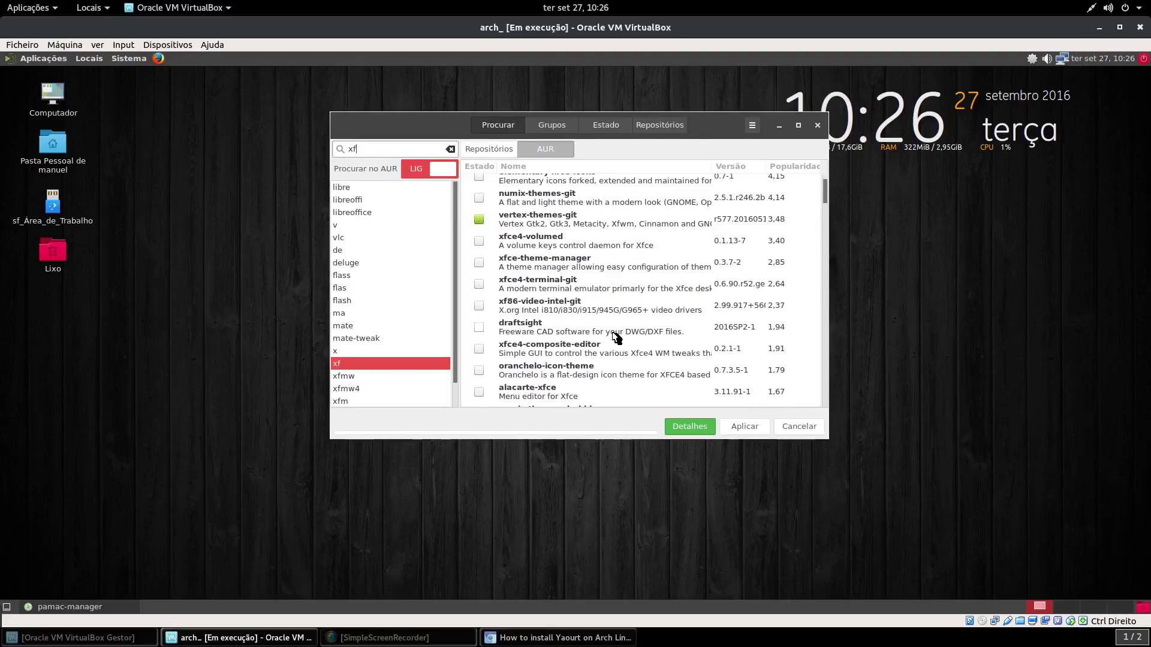
scroll(616, 338, down, 3)
scroll(616, 337, down, 9)
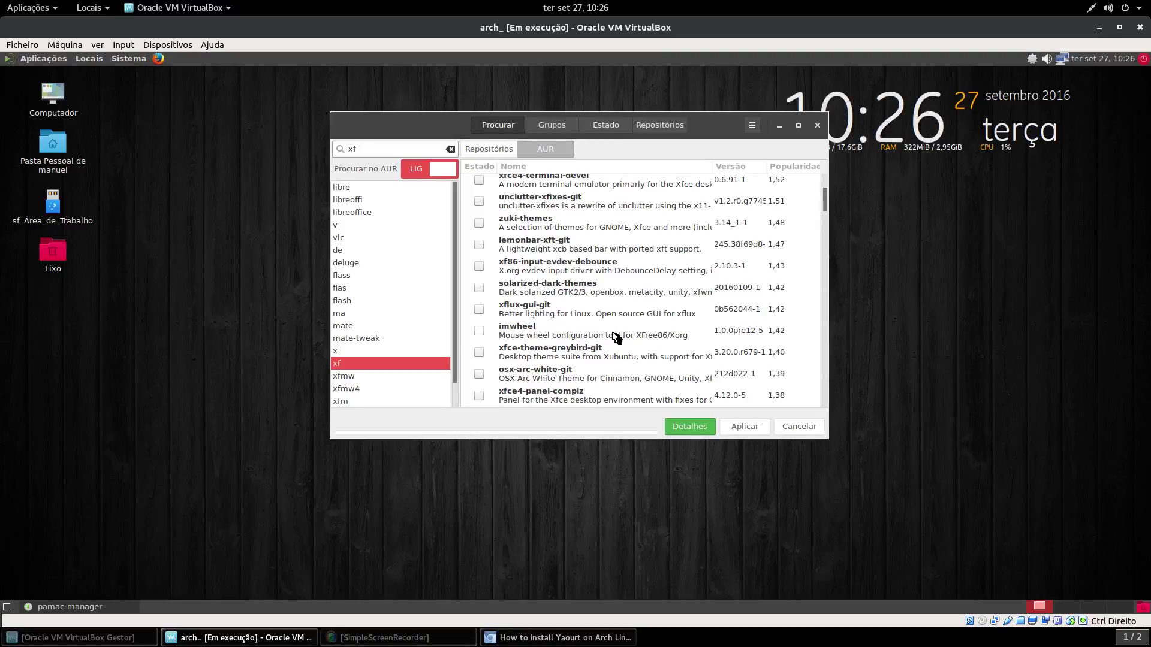
scroll(616, 337, down, 1)
scroll(616, 338, down, 3)
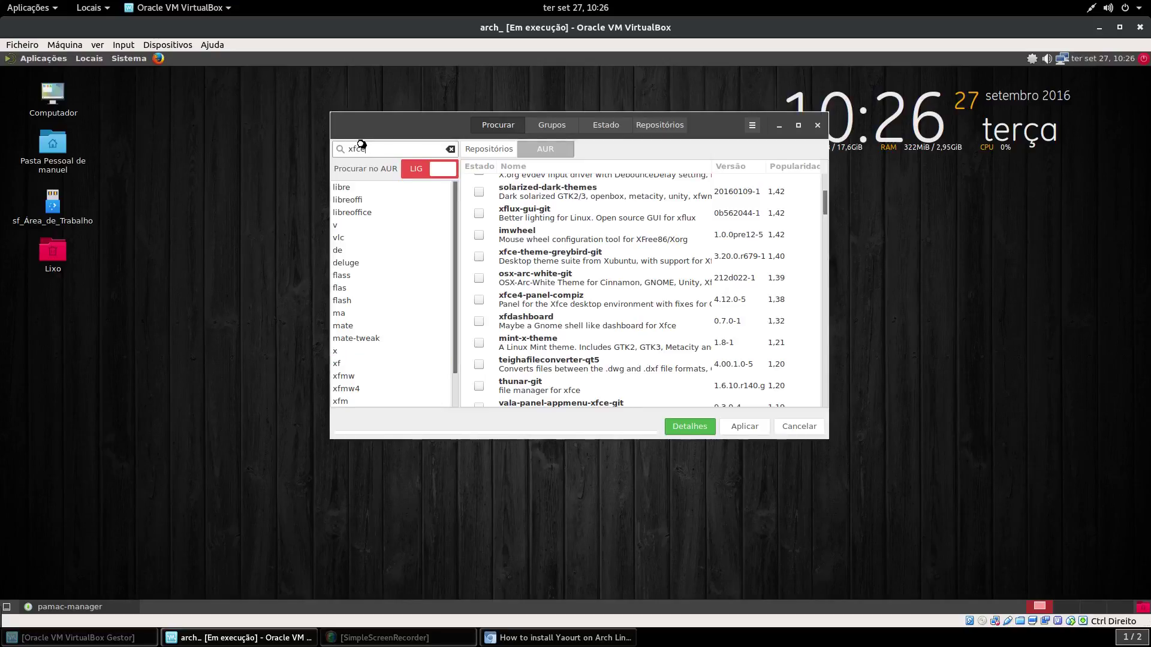
Search for xfce, maximise the package manager and look through the AUR results for the Xfce window manager package.
scroll(479, 387, down, 10)
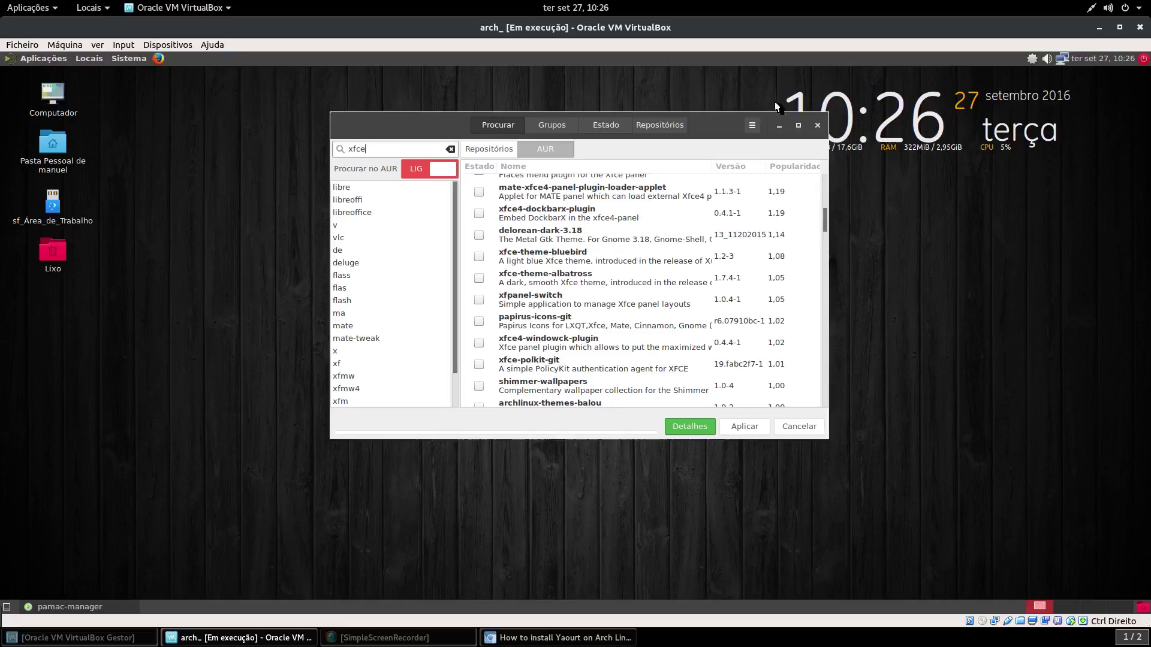
click(798, 125)
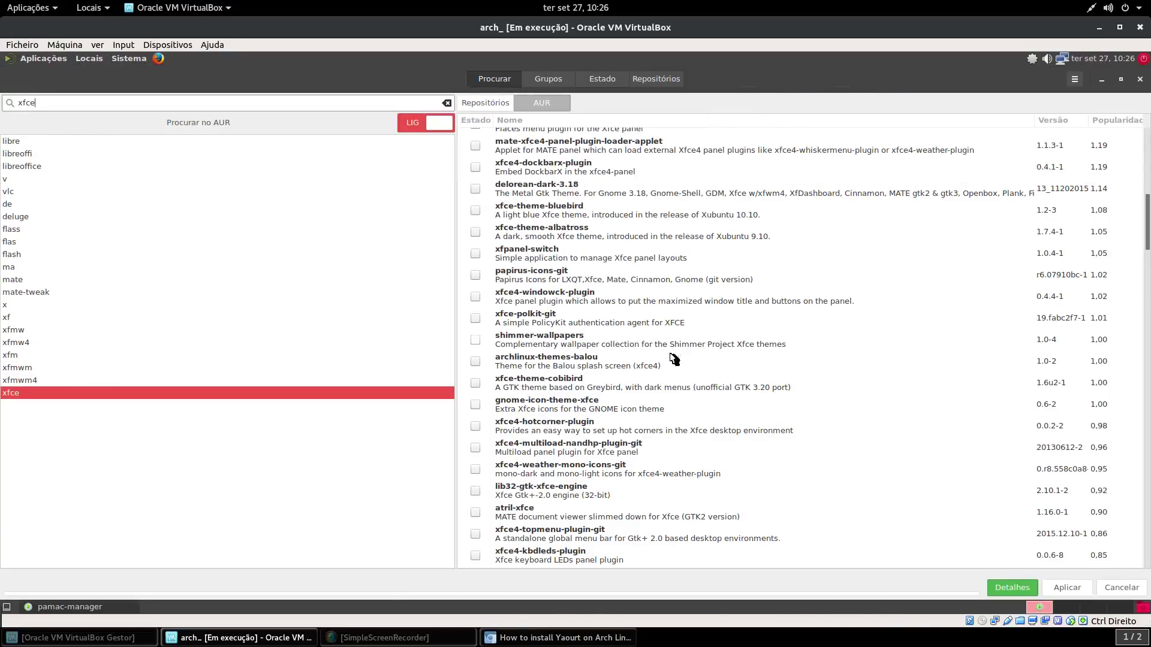
scroll(677, 390, down, 20)
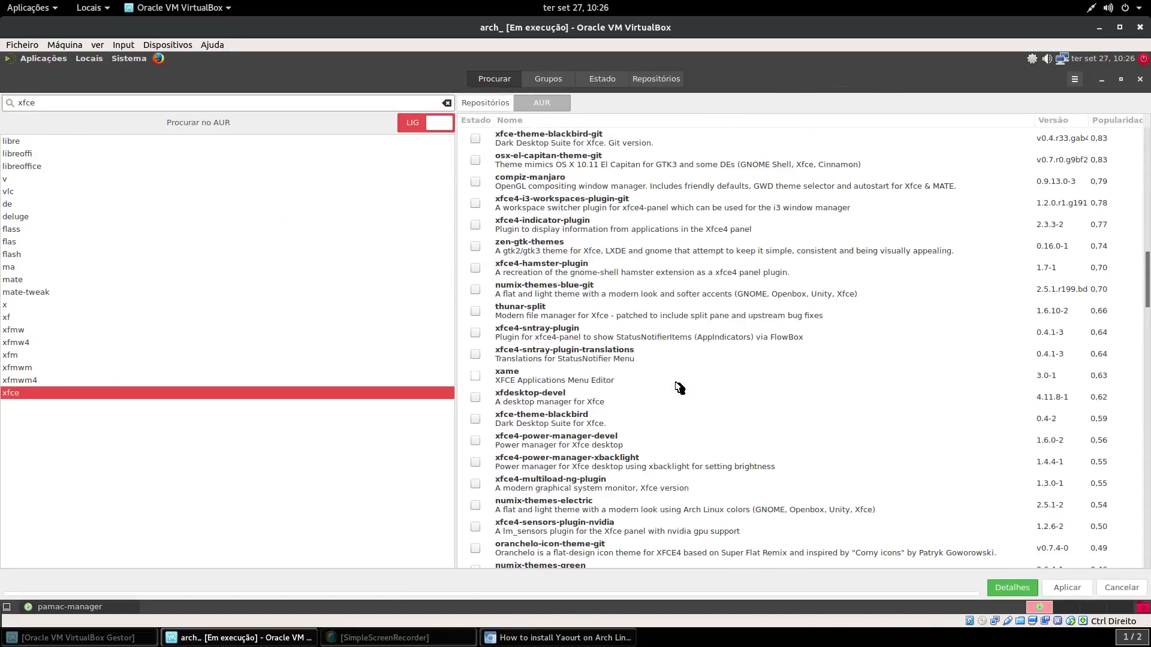
scroll(680, 387, down, 3)
scroll(679, 387, down, 20)
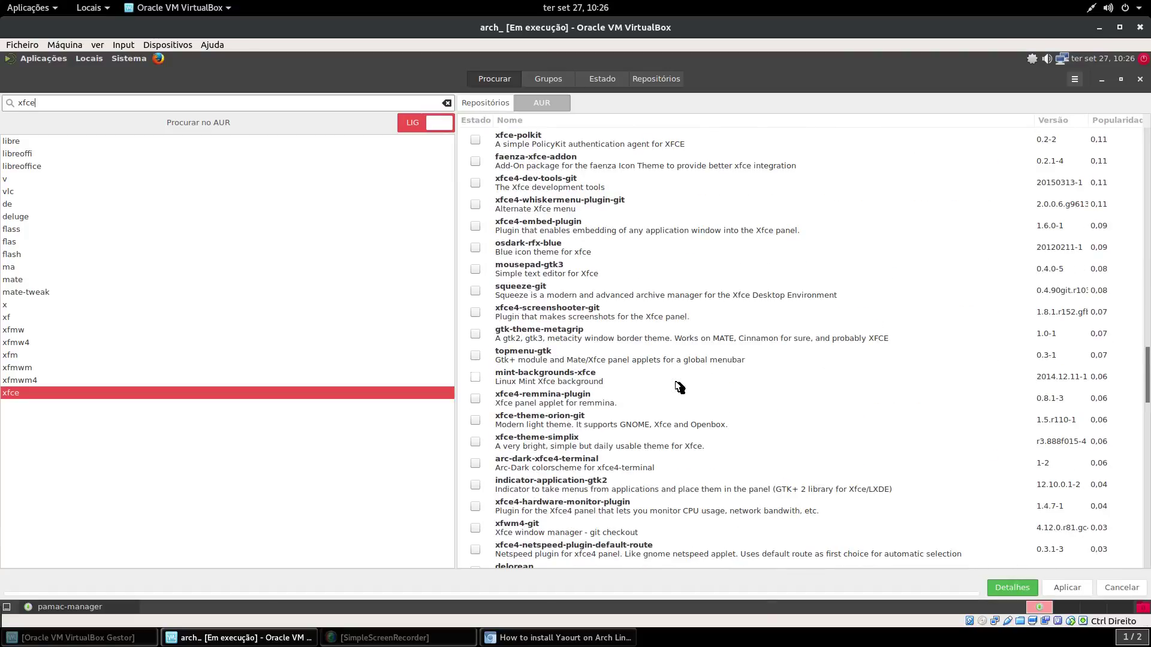
scroll(644, 485, down, 2)
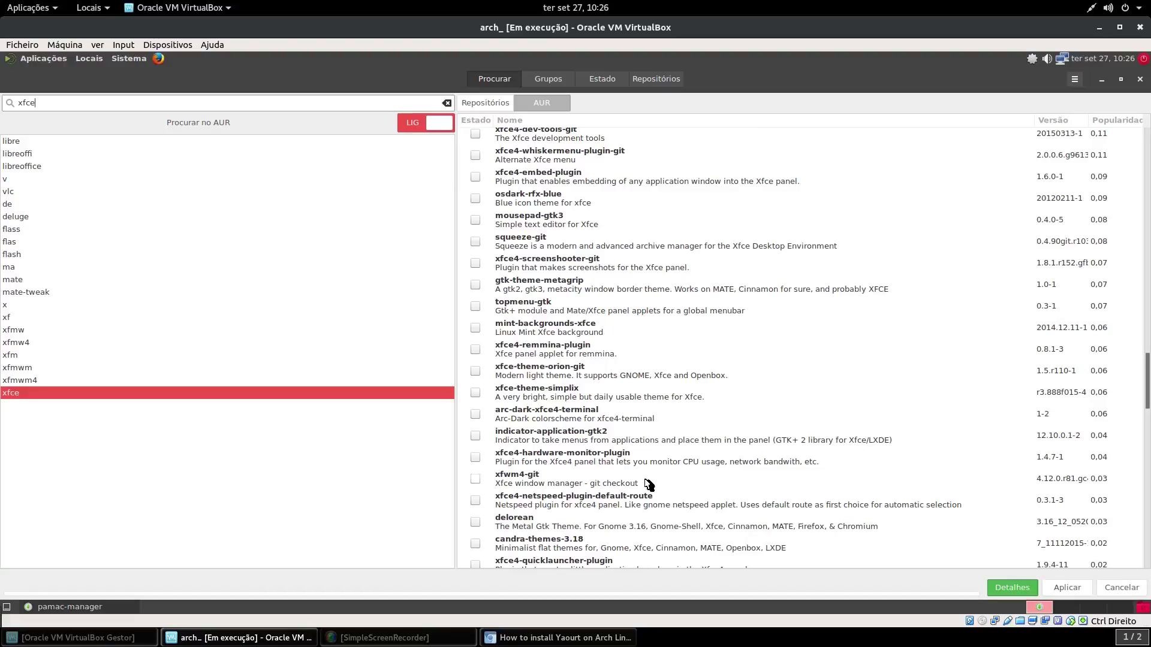
scroll(652, 483, down, 2)
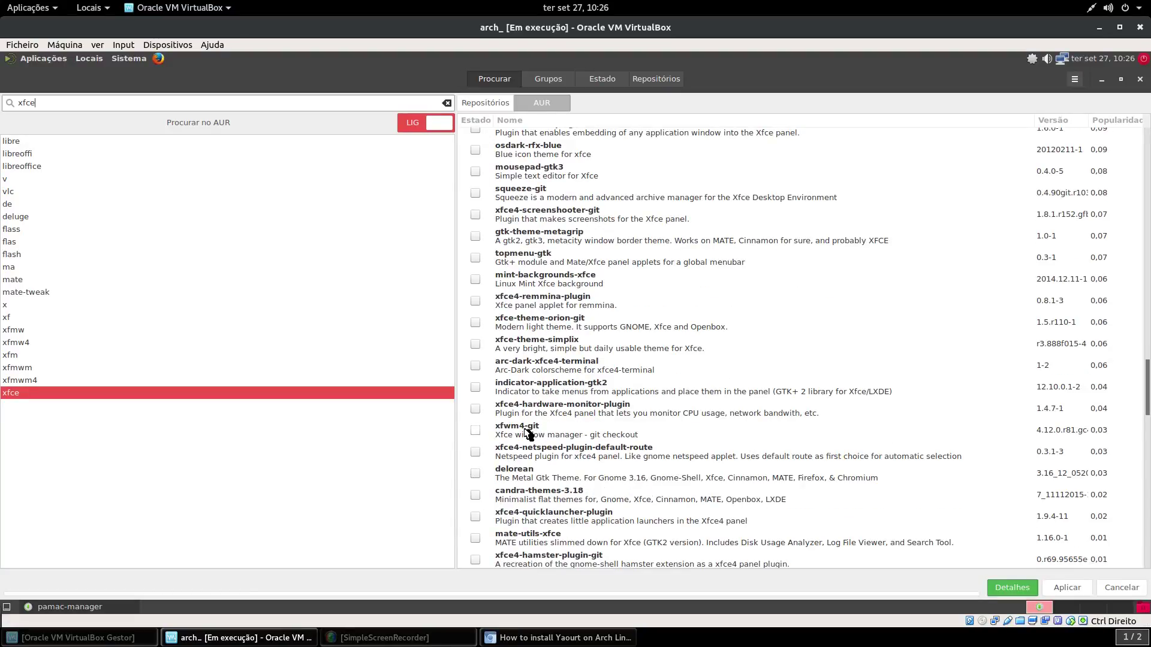
Try marking xfwm4 for installation in the official repository results for xfce.
click(476, 103)
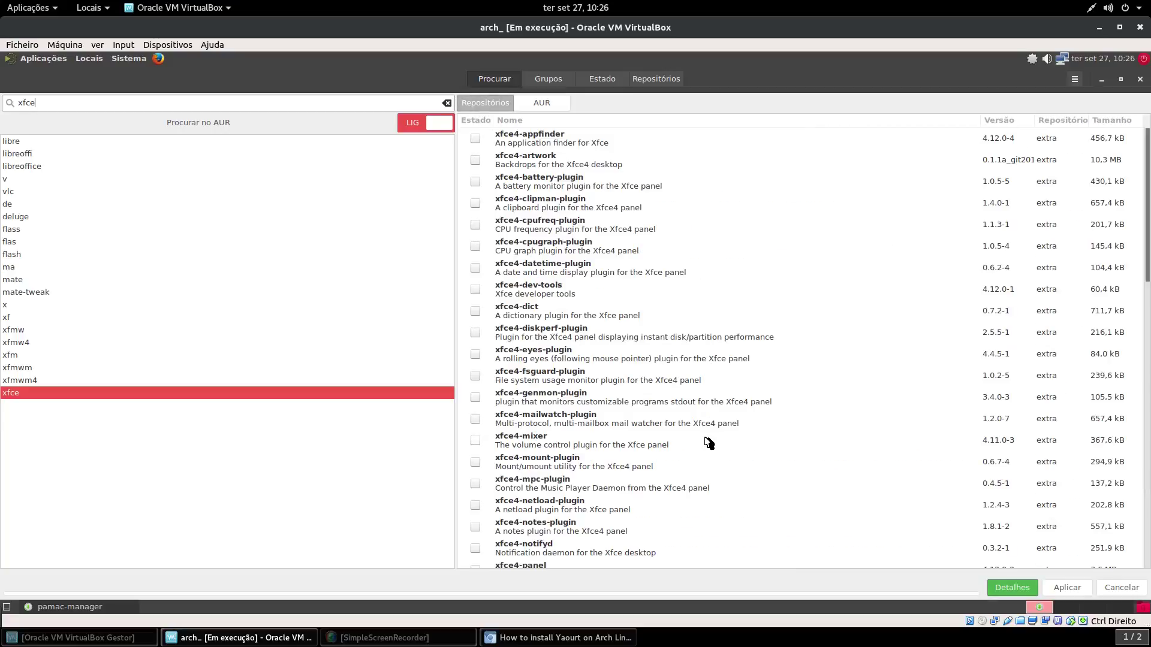
scroll(711, 443, down, 15)
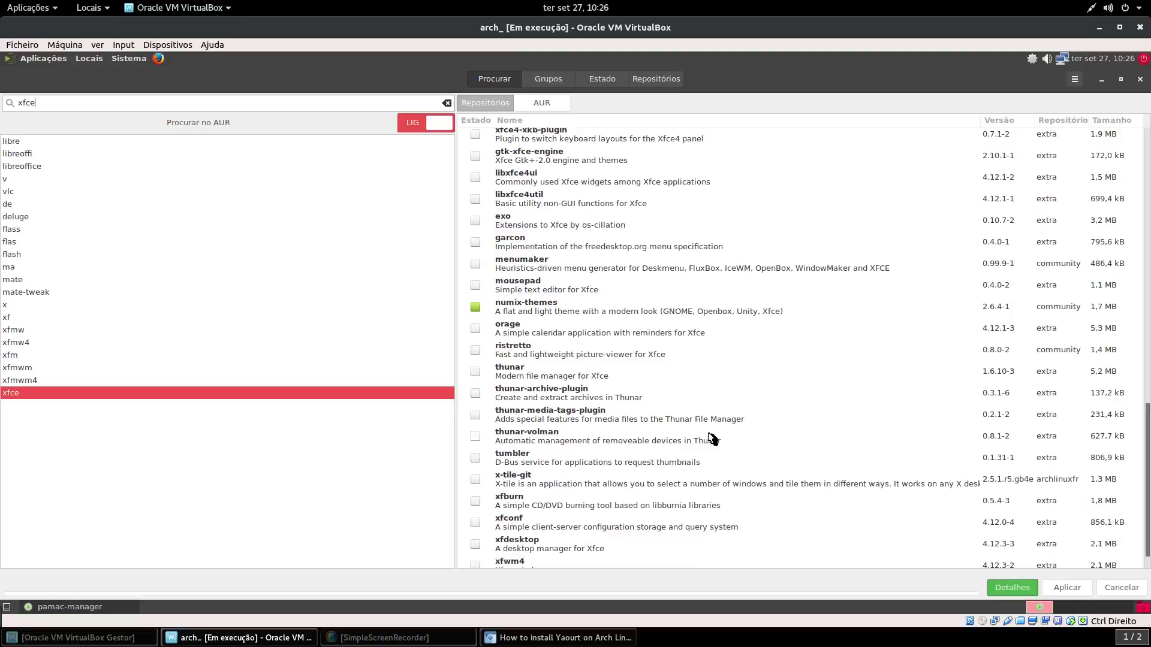
scroll(713, 439, down, 1)
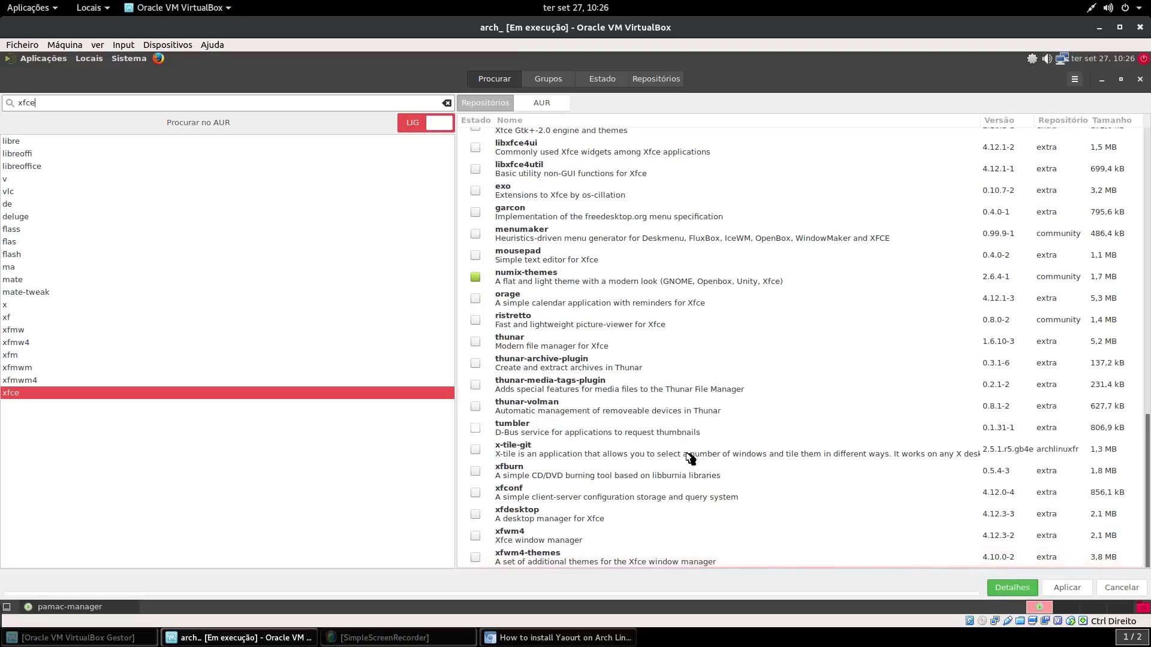
click(475, 535)
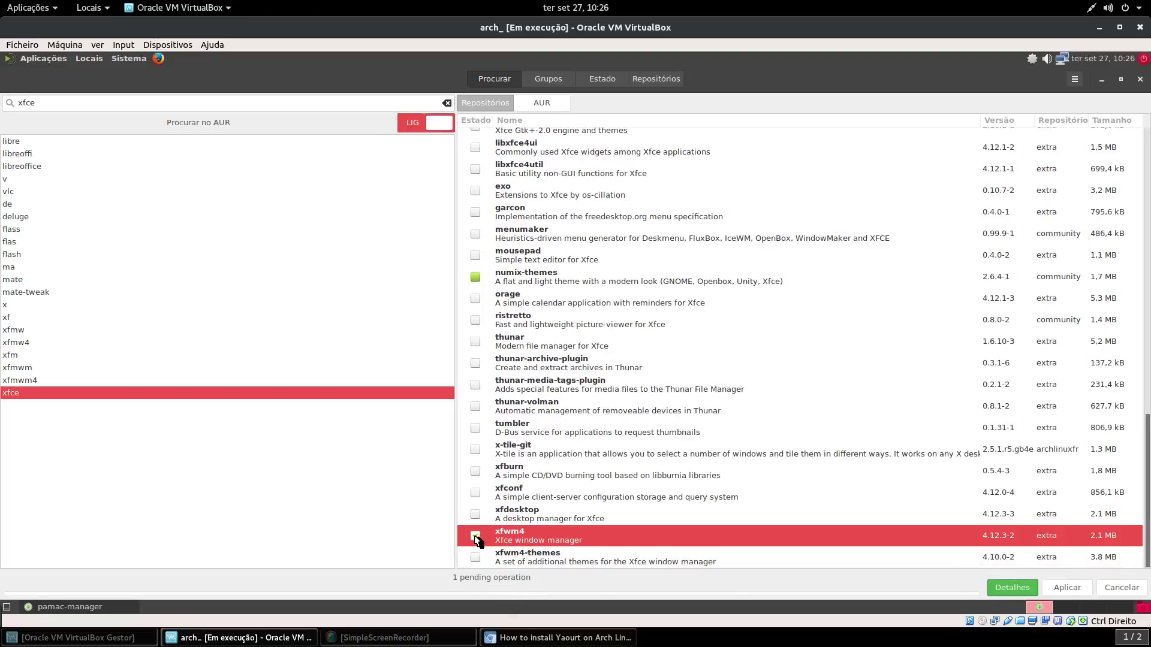
click(484, 536)
Search the repositories for metacity, install the metacity package and authenticate with the account password.
drag(57, 106, 8, 100)
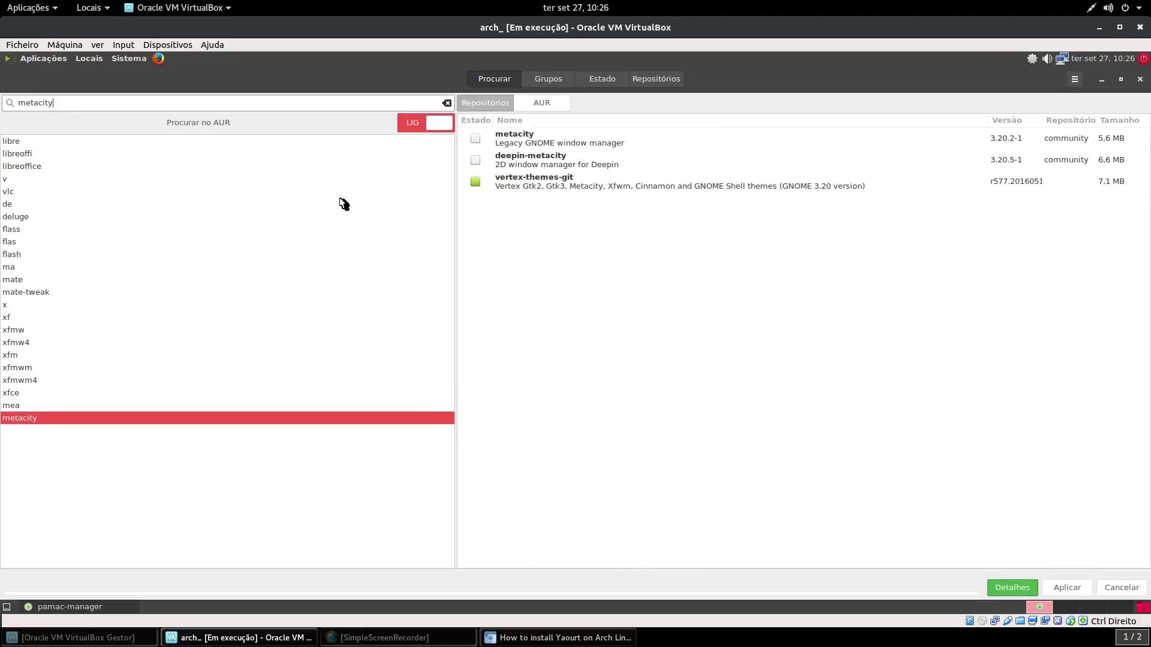
click(475, 138)
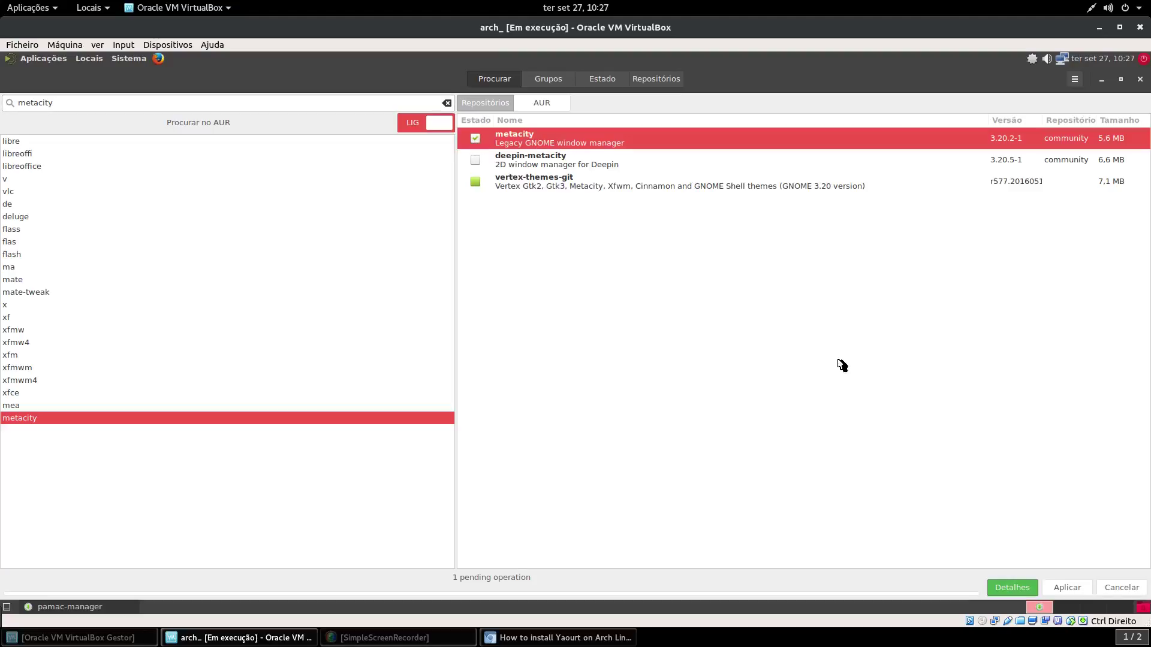
click(1073, 588)
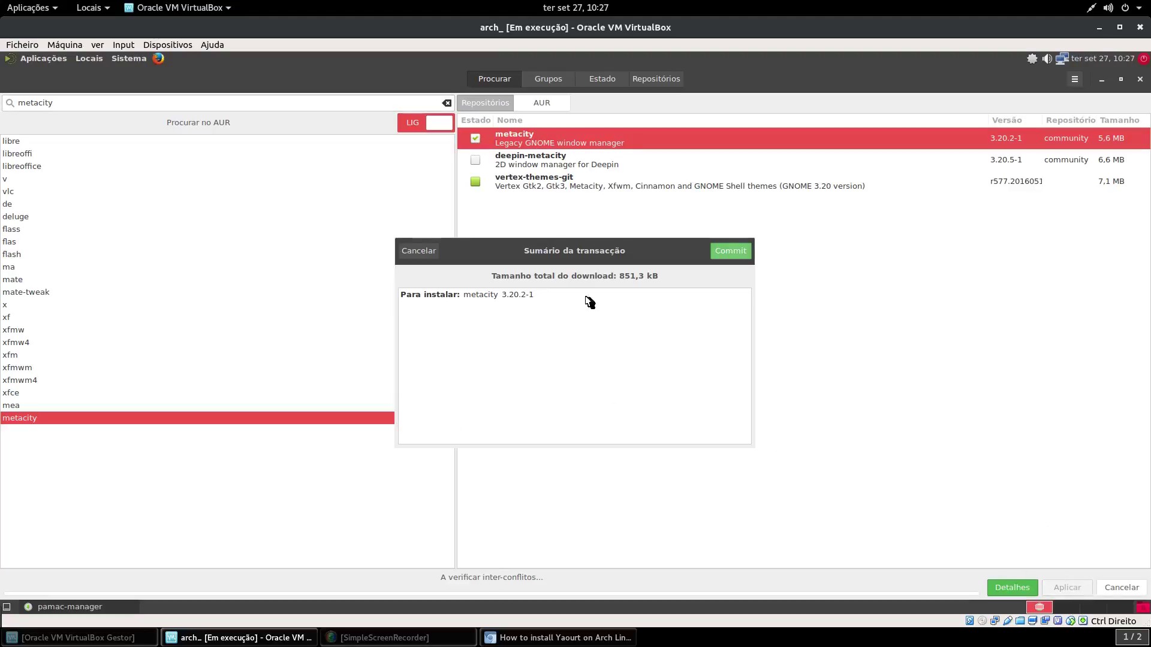
click(722, 252)
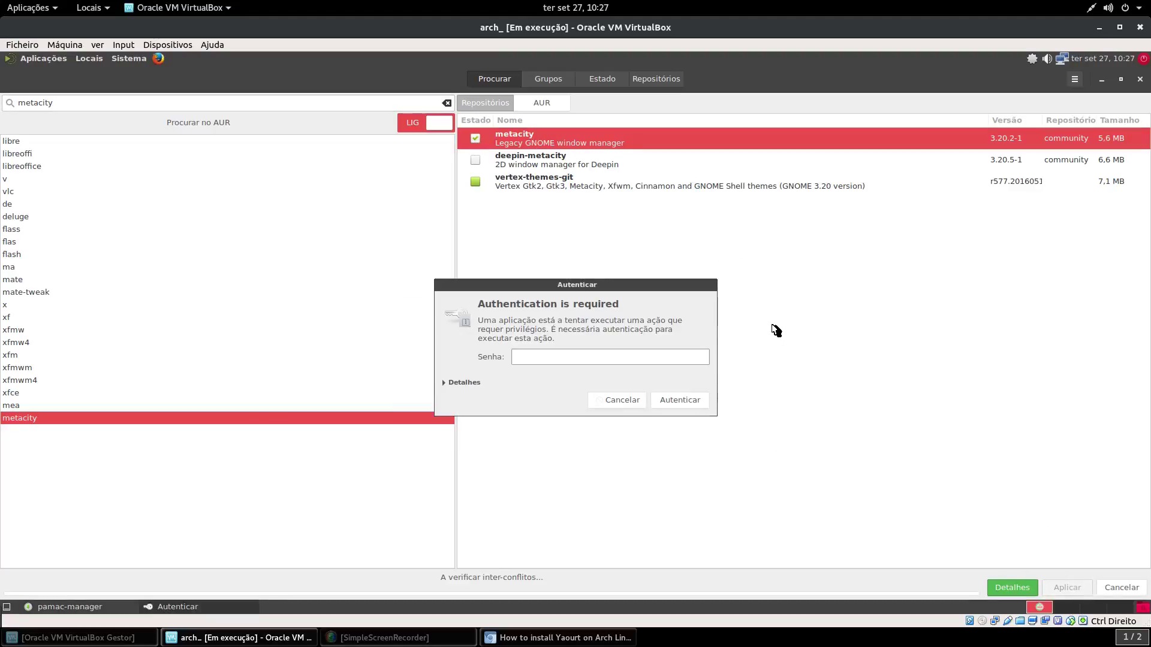
key(Return)
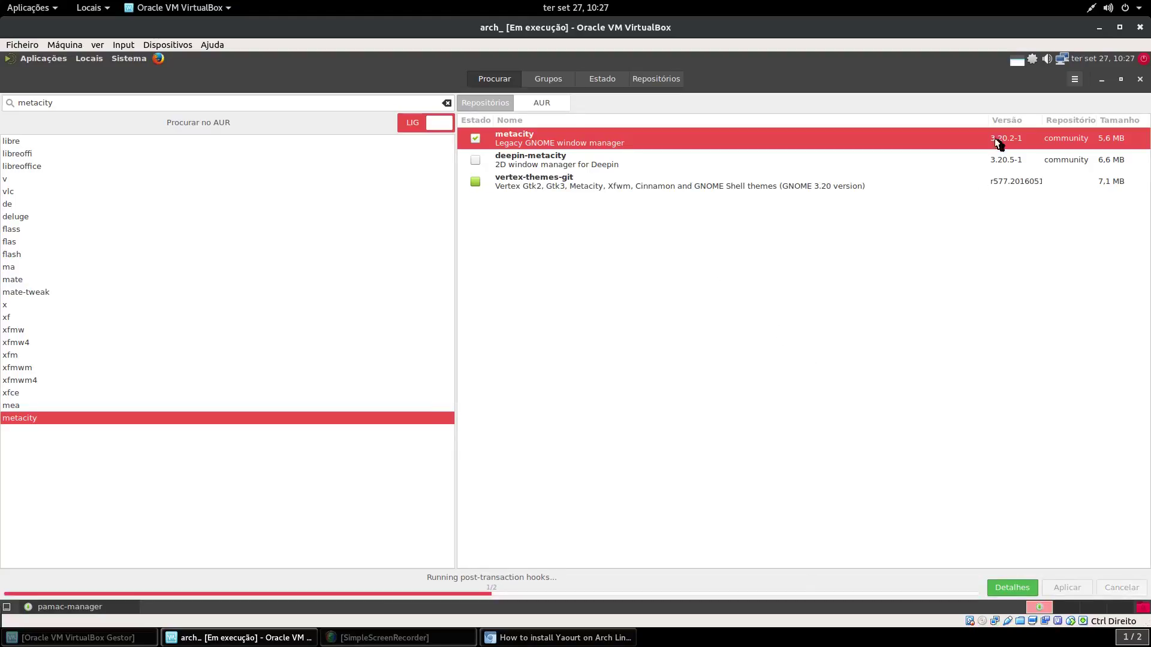
Open MATE Tweak, set the window manager to Metacity (Software compositor) and dismiss the notification.
click(1103, 80)
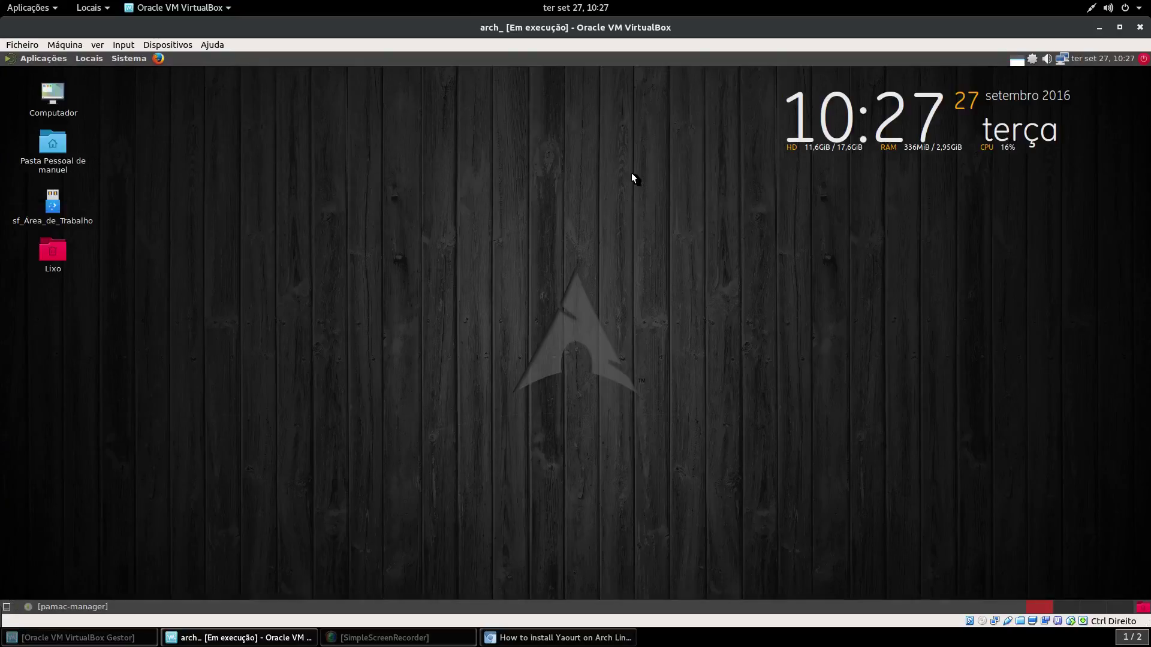
click(117, 60)
mouse_move(240, 74)
mouse_move(359, 69)
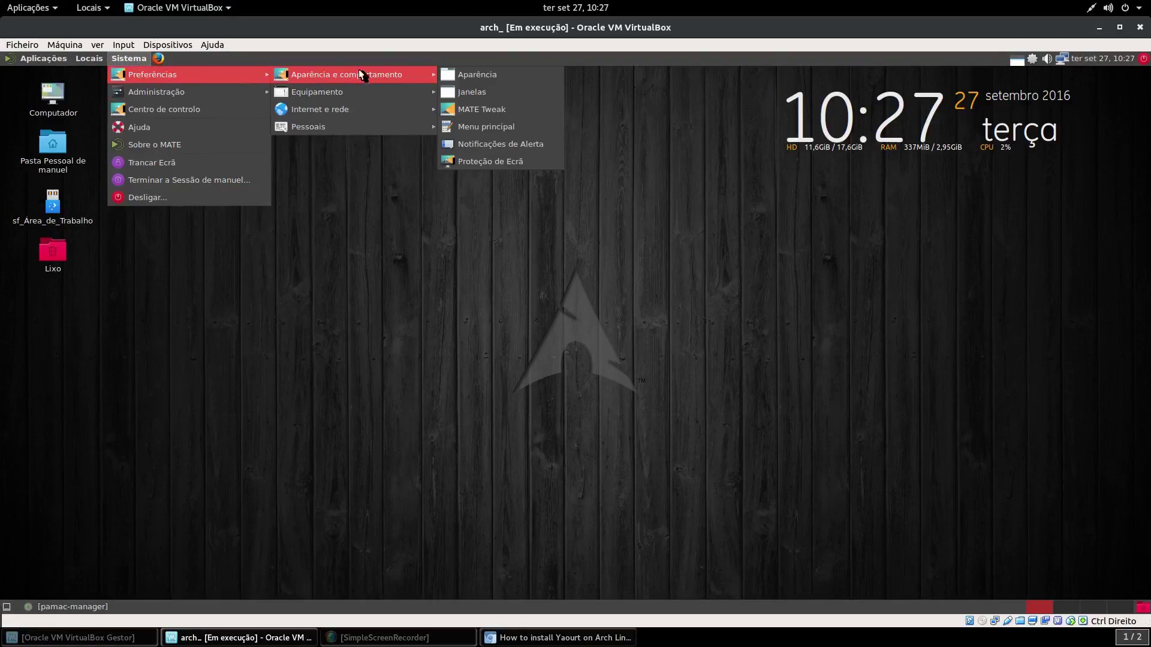
click(483, 108)
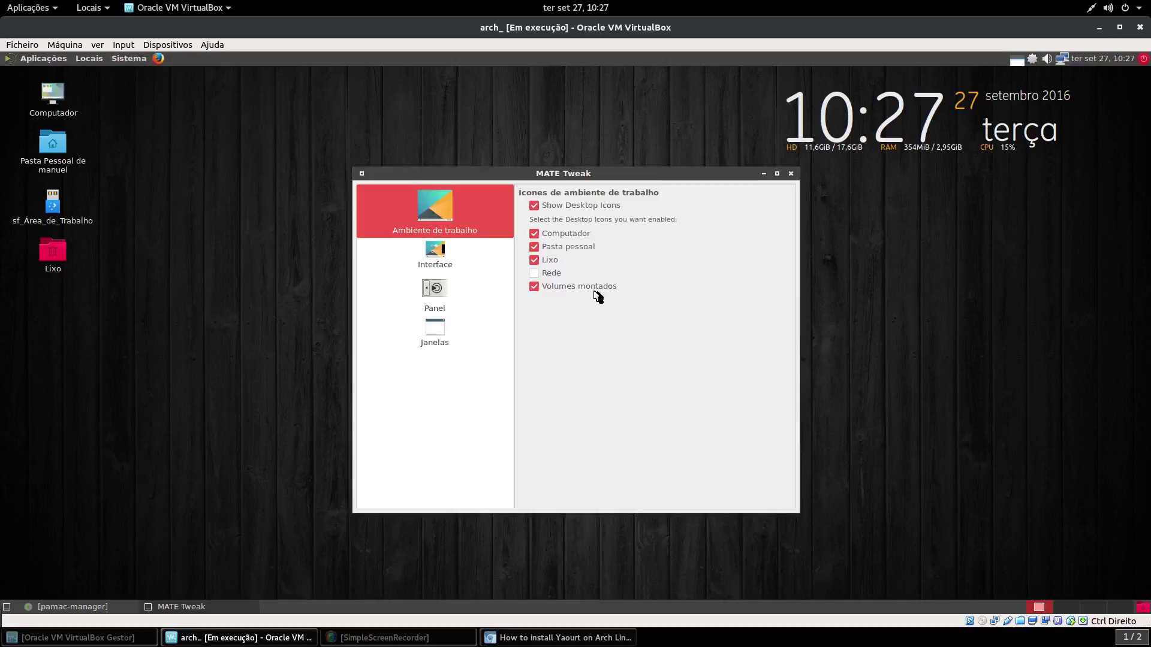
click(436, 346)
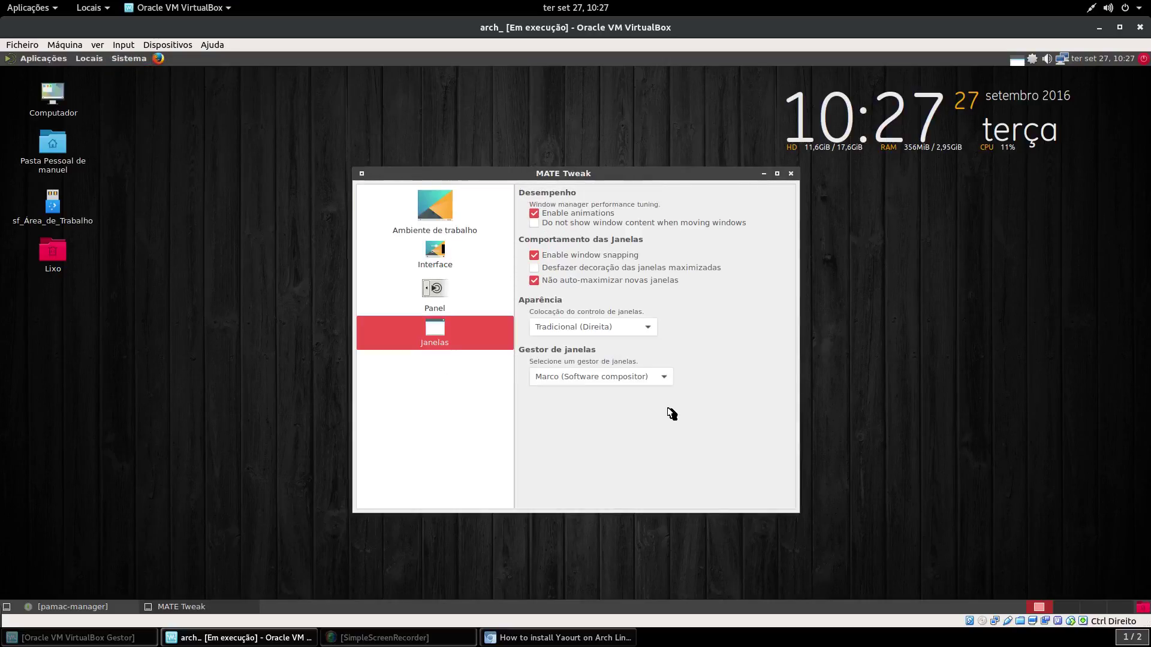
click(589, 376)
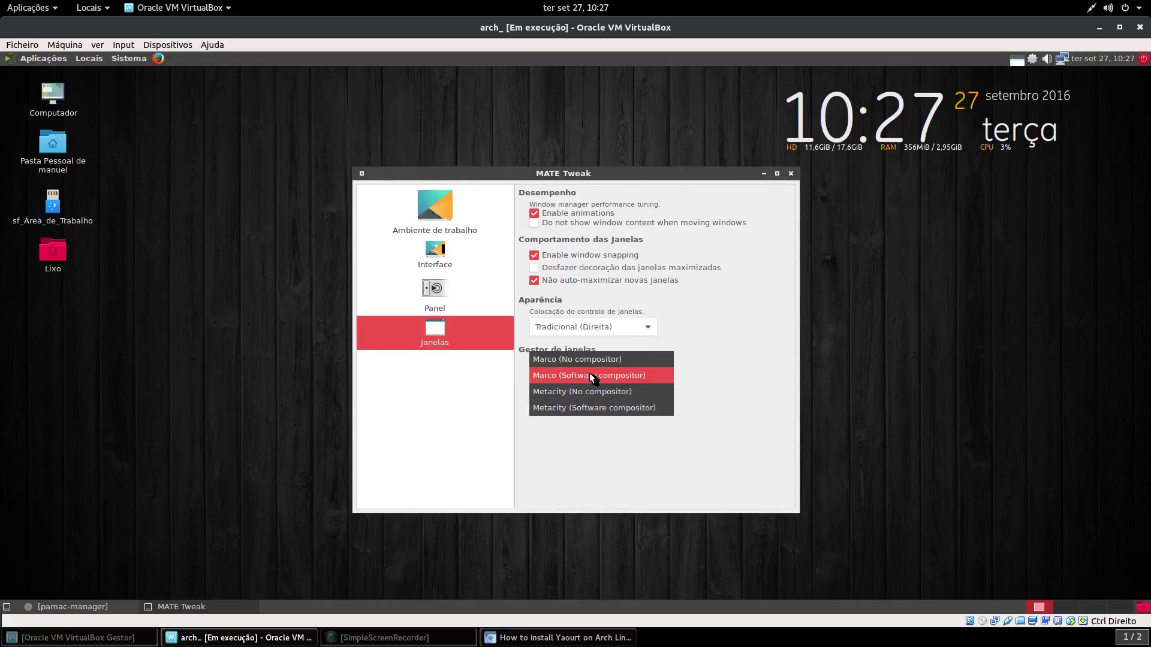
click(591, 408)
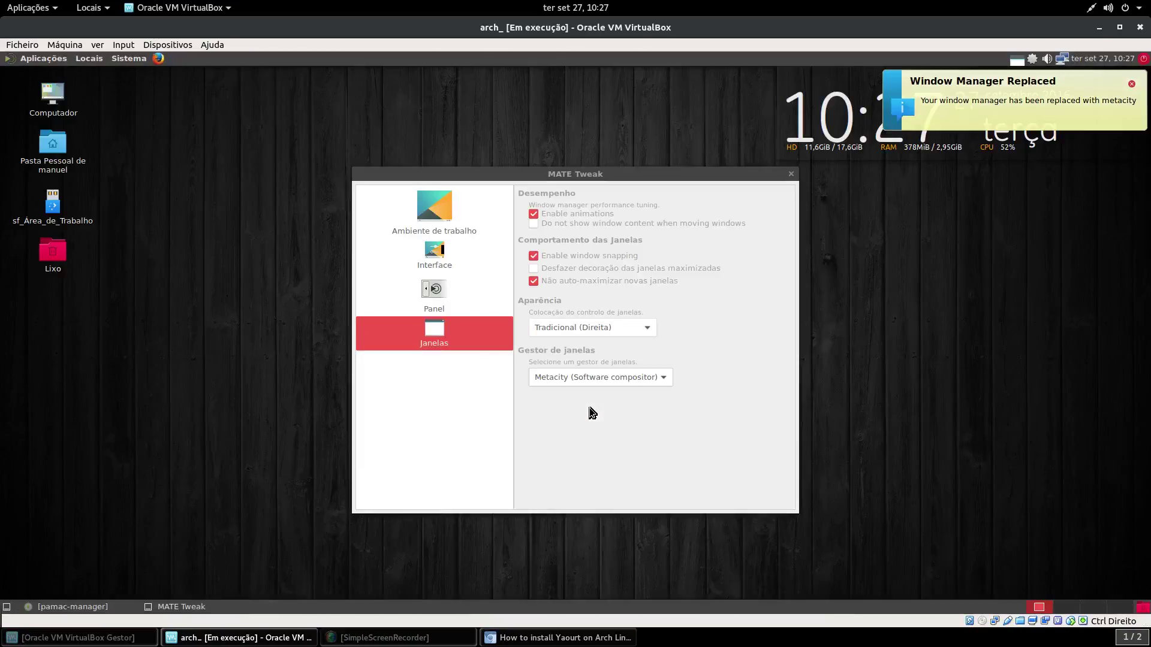
drag(662, 179, 653, 109)
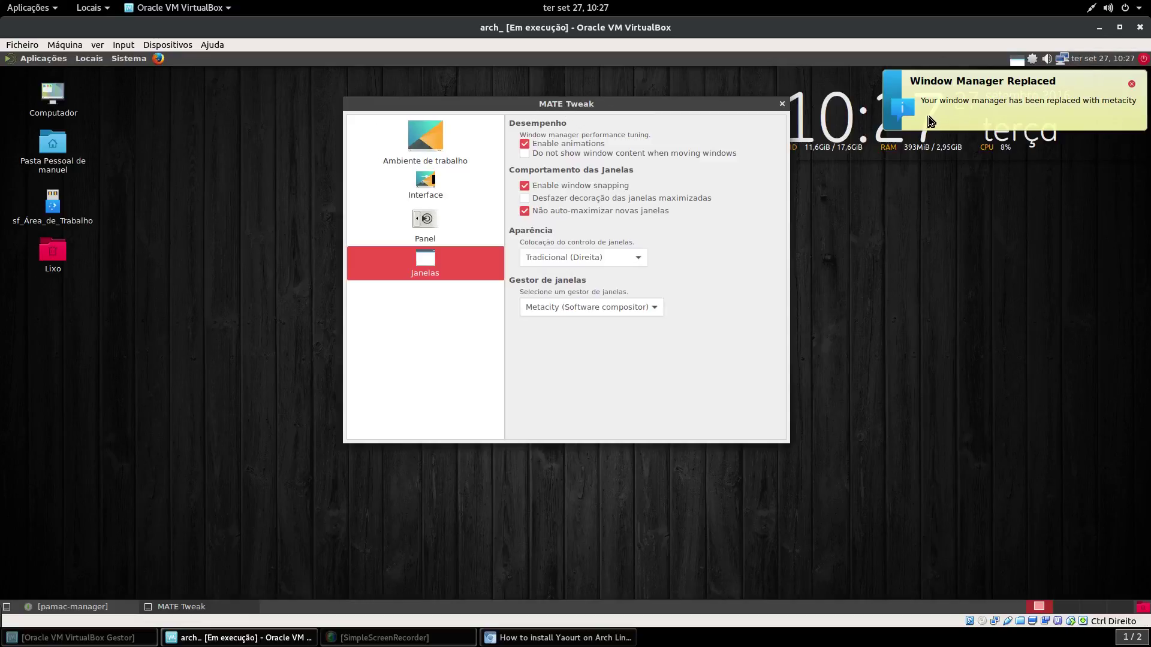
click(1132, 84)
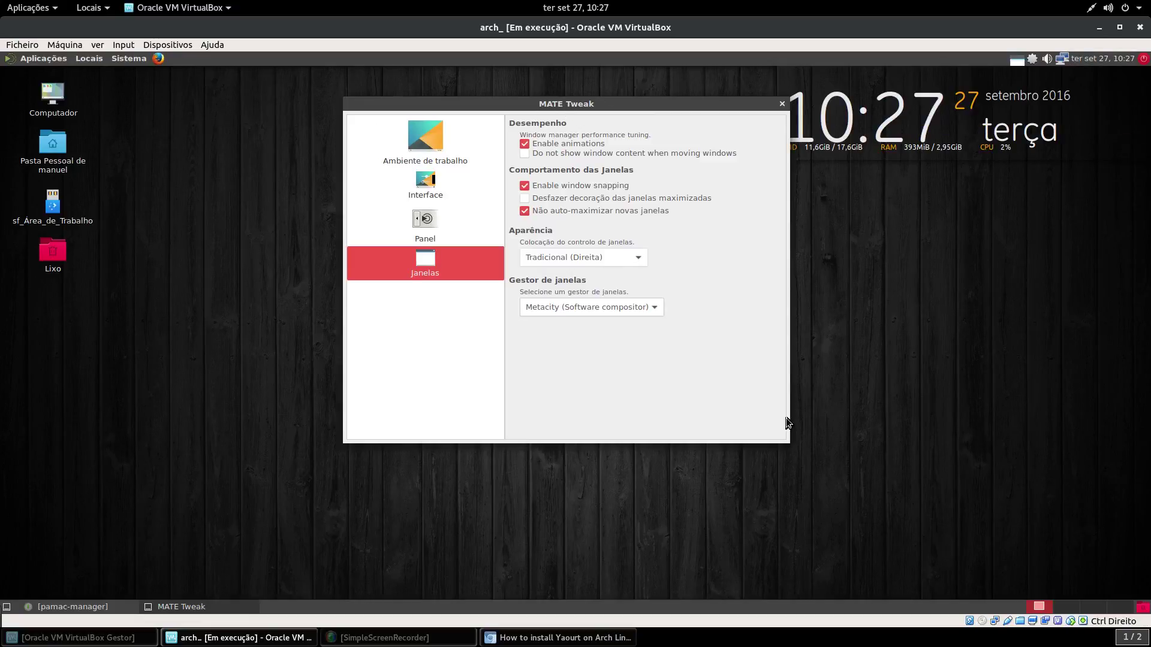
Check the desktop's applications and places menus, and set the window manager to Marco (Software compositor).
click(34, 62)
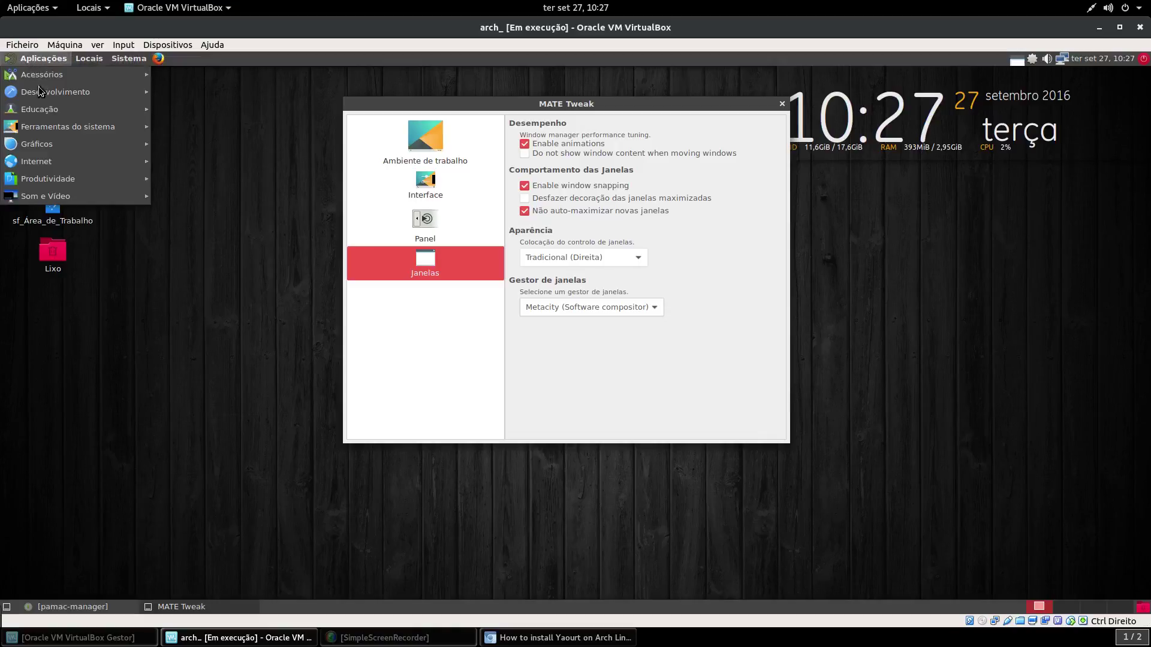
click(78, 58)
click(77, 58)
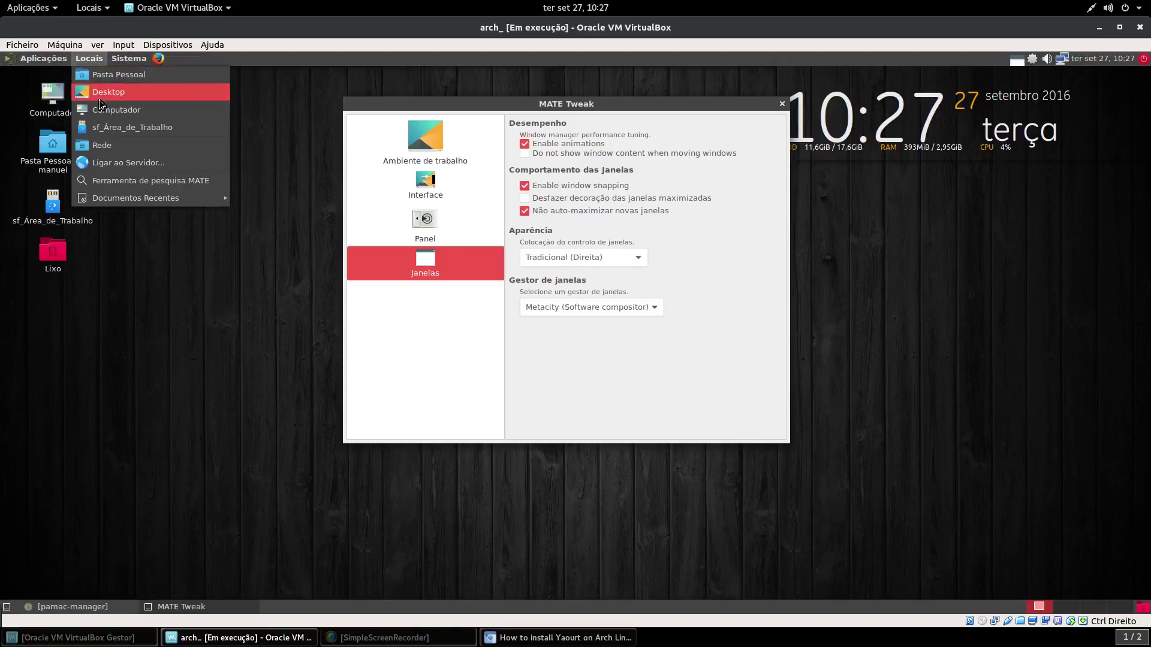
click(143, 276)
click(607, 307)
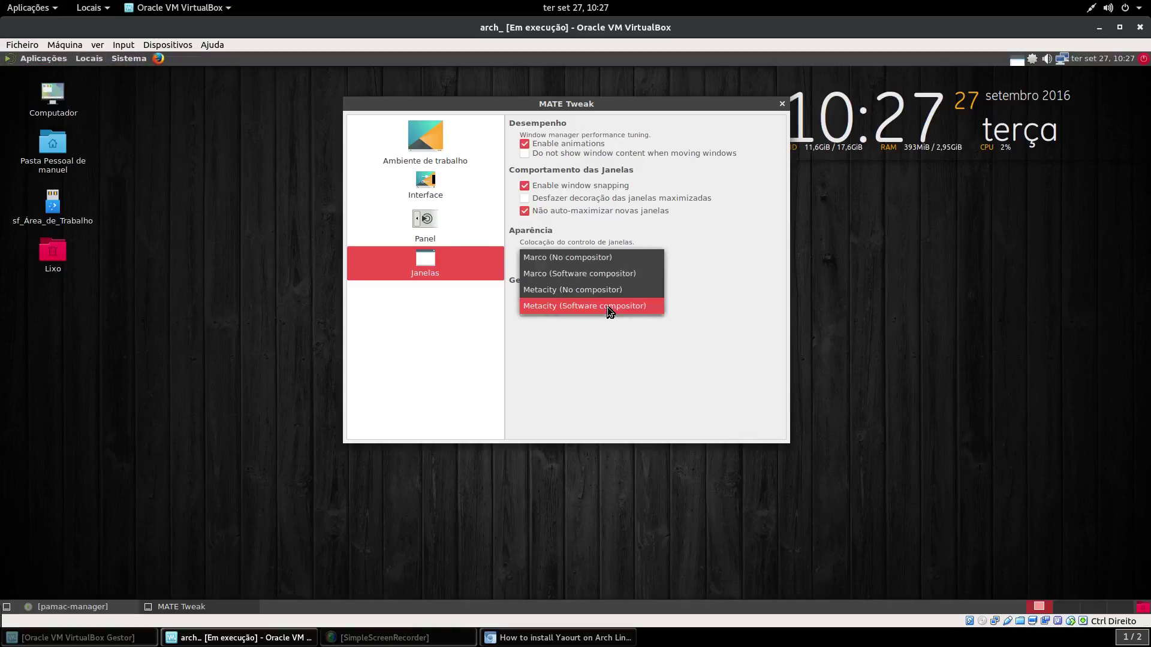
click(606, 274)
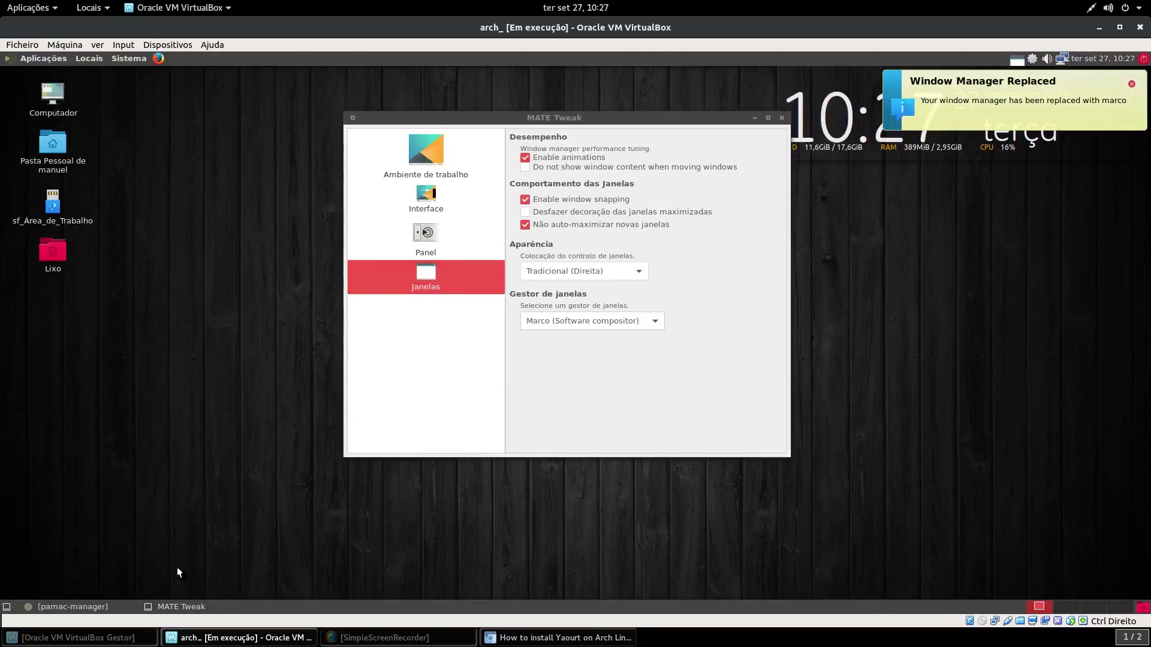
Switch back to the Pamac package manager and try searching the repositories for xfmw4.
click(90, 608)
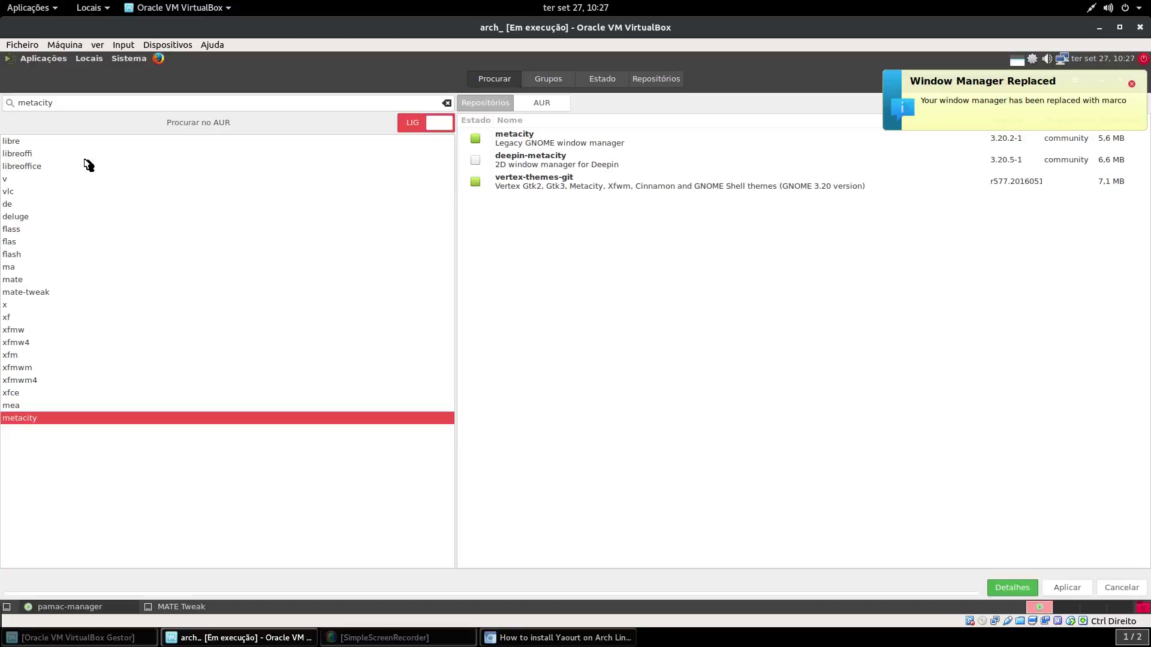
click(2, 105)
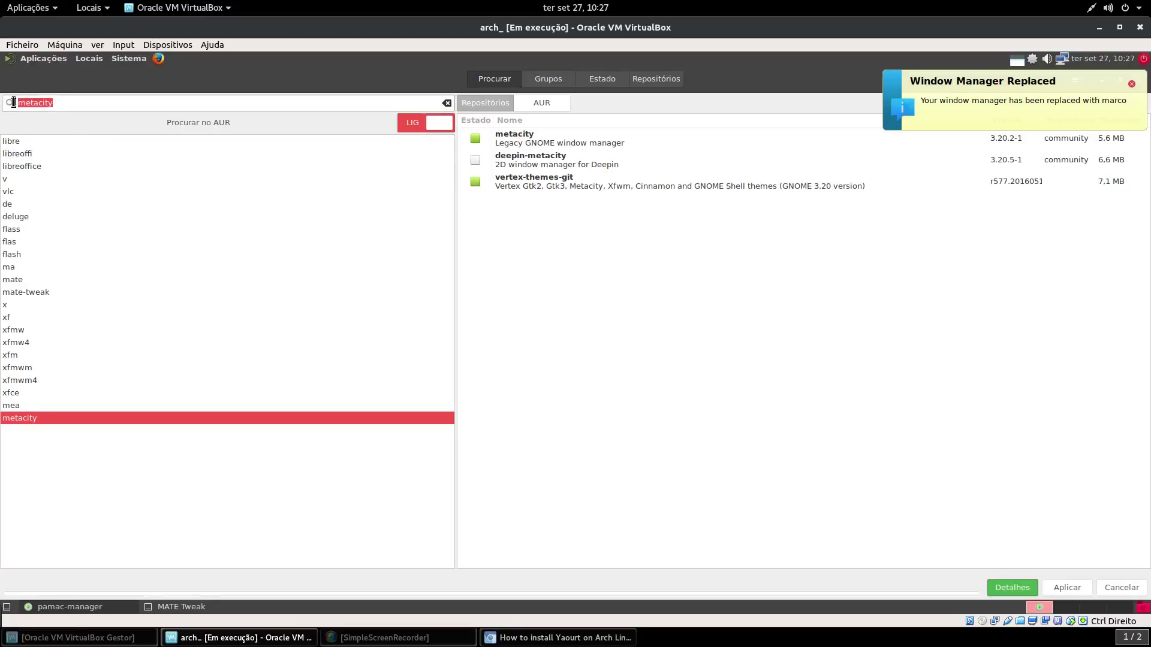
text(xf)
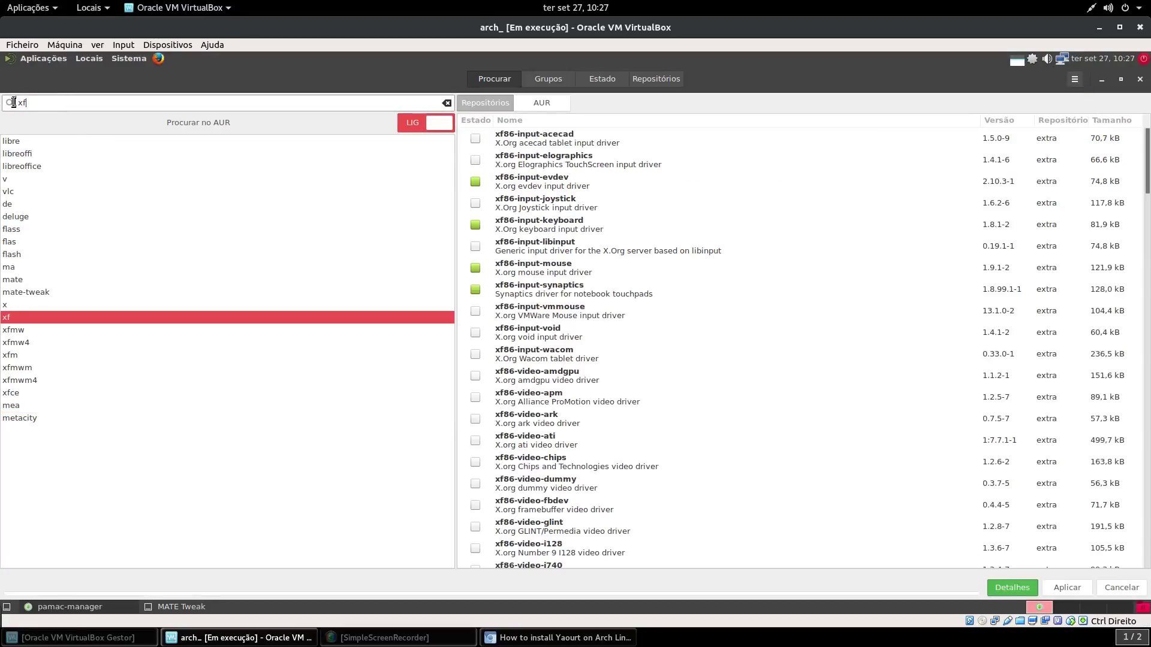
text(mw4)
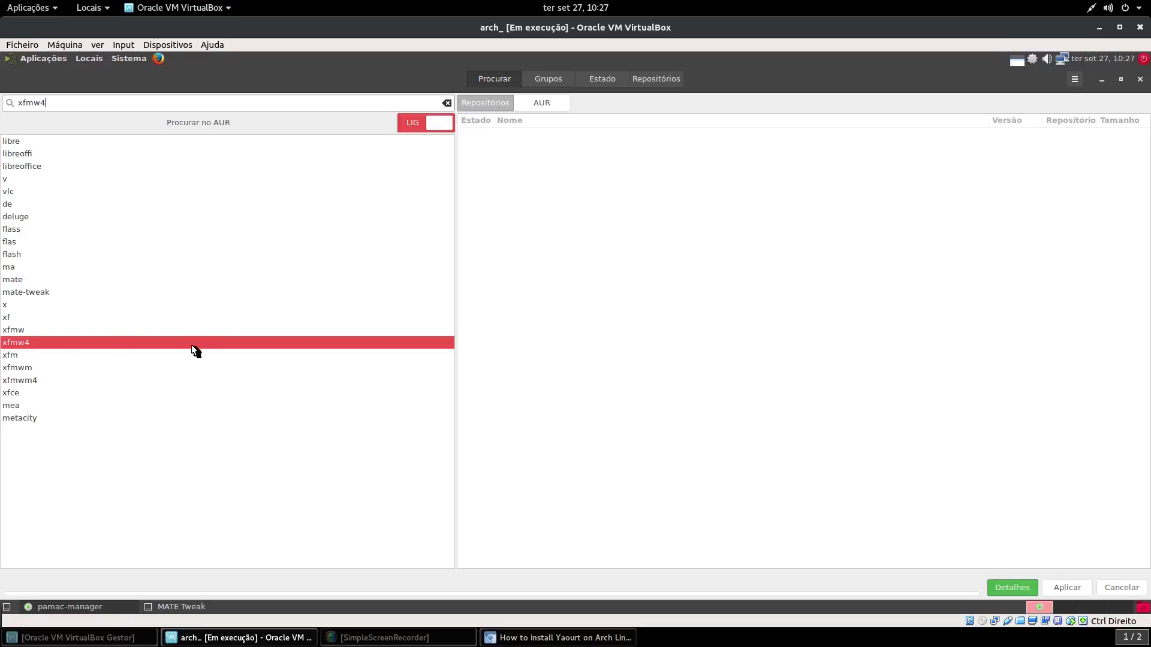
Search for xfce and install the xfwm4 package with its dependencies from the repository results.
key(BackSpace)
key(BackSpace)
key(BackSpace)
key(BackSpace)
key(Return)
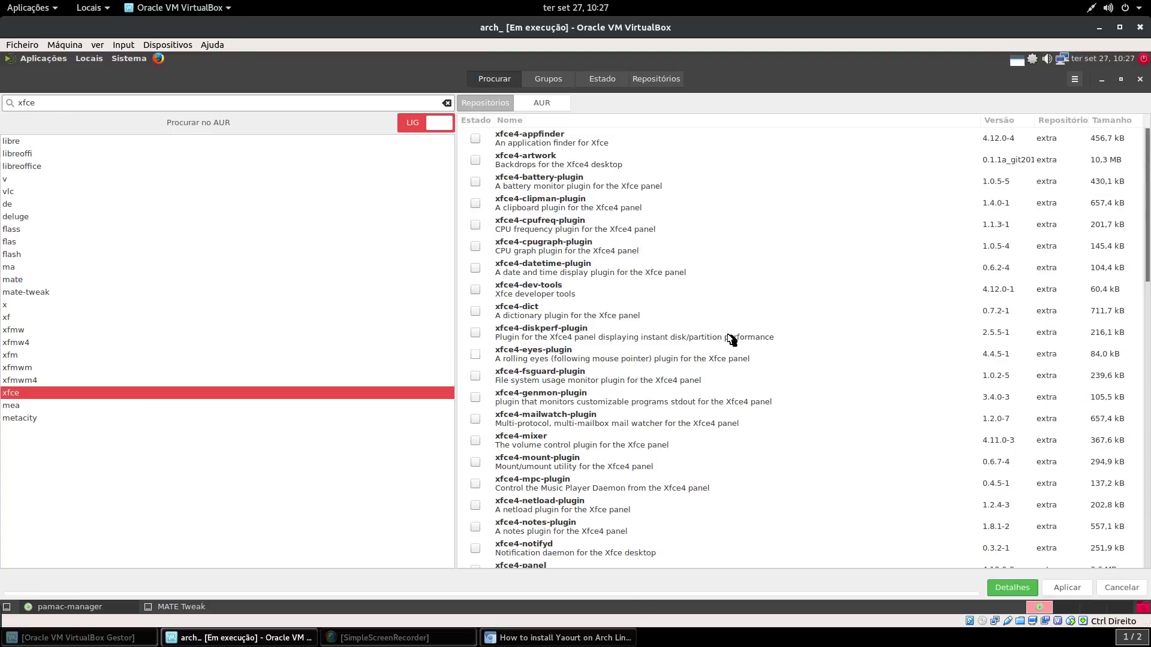
scroll(688, 334, down, 10)
scroll(681, 334, down, 3)
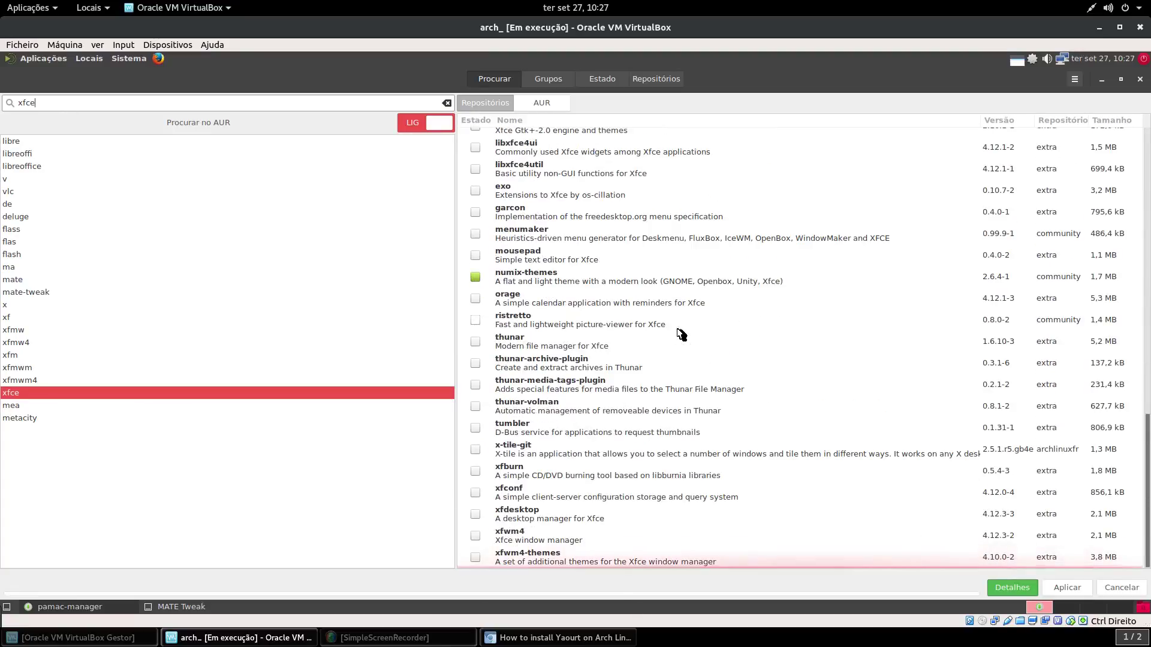
click(475, 536)
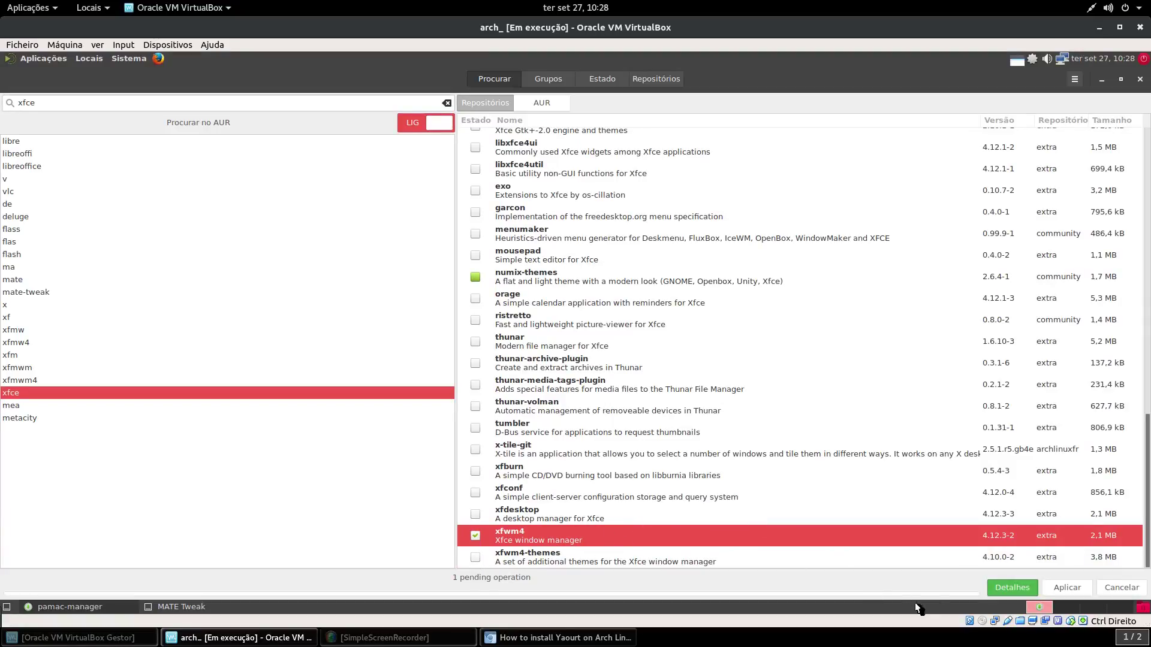
click(1080, 591)
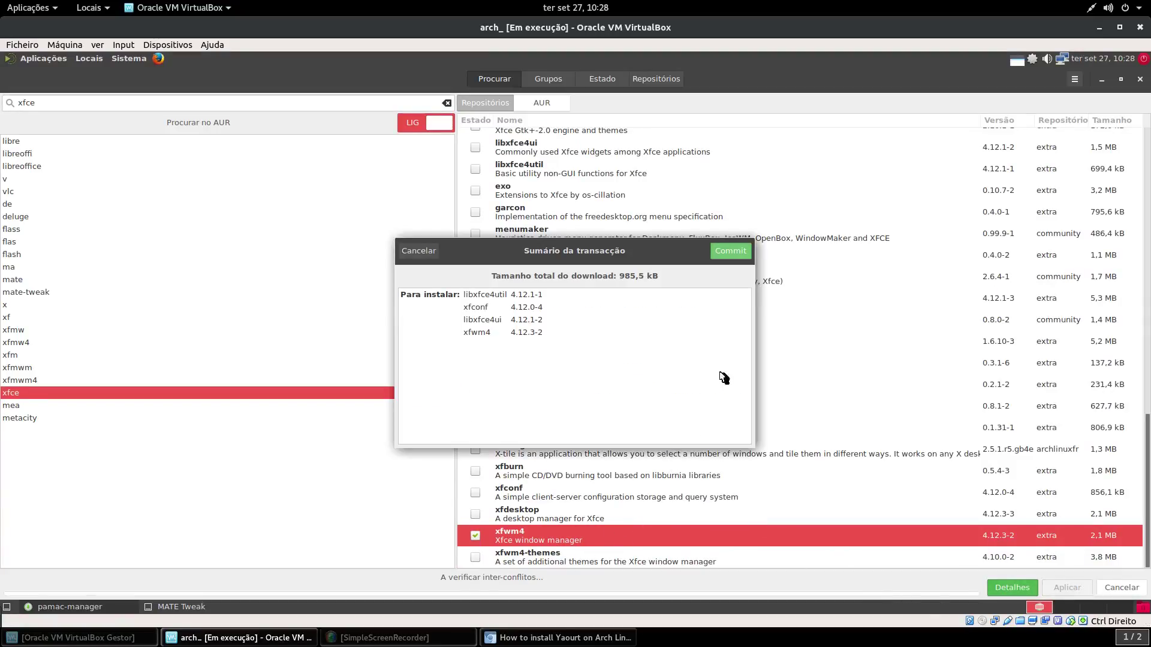
click(726, 252)
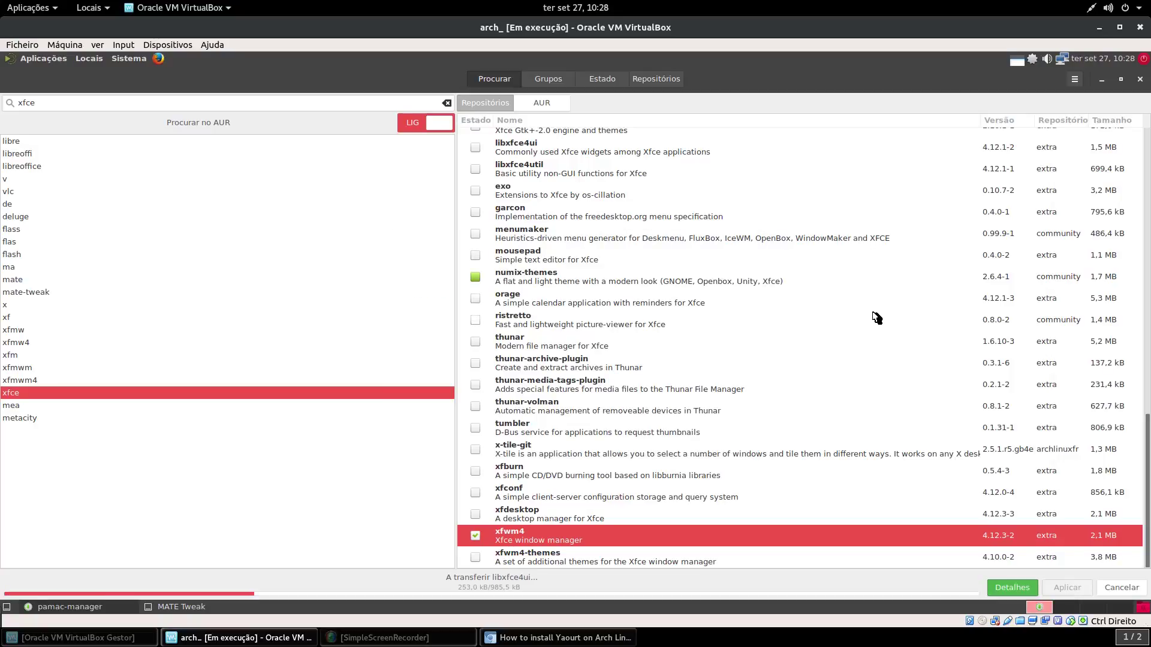
Minimise the package manager, check the window manager choice in MATE Tweak and close that window.
click(1101, 81)
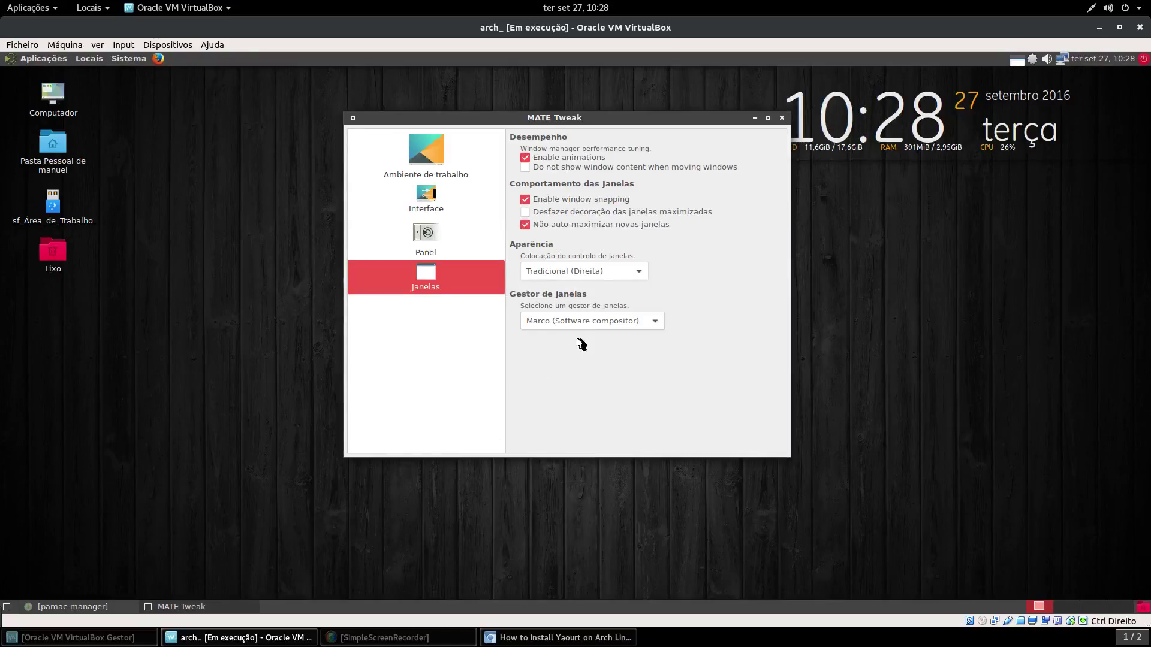
click(562, 308)
click(559, 304)
click(781, 104)
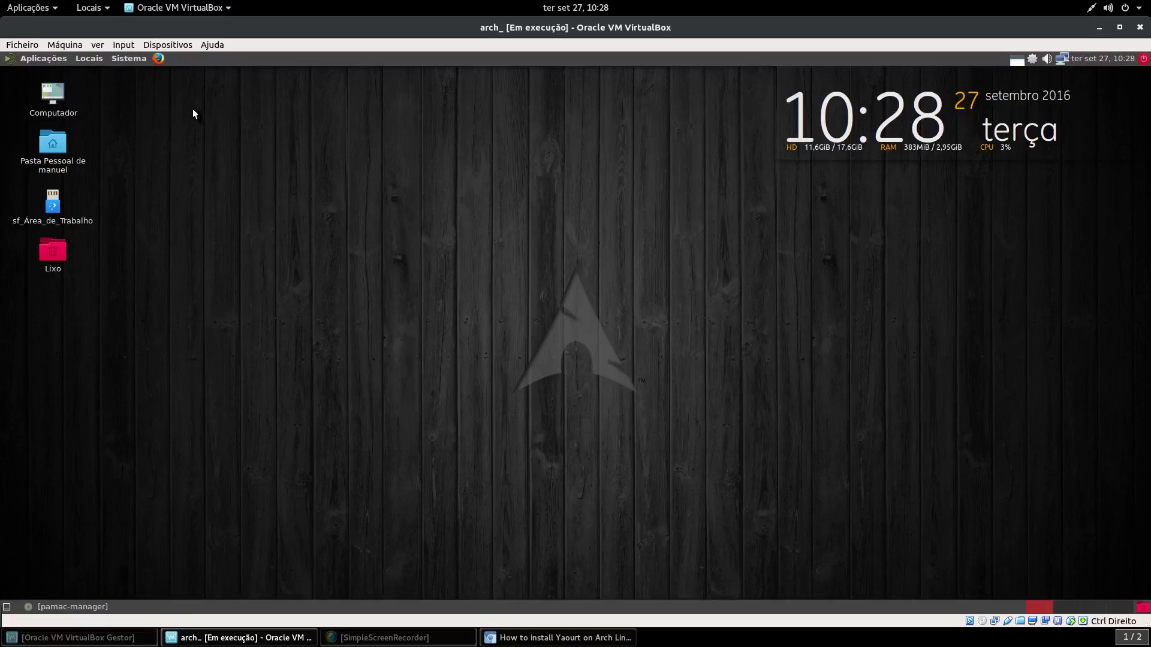
Reopen MATE Tweak, check which window managers are offered in the Janelas settings and close the window.
click(123, 57)
mouse_move(171, 75)
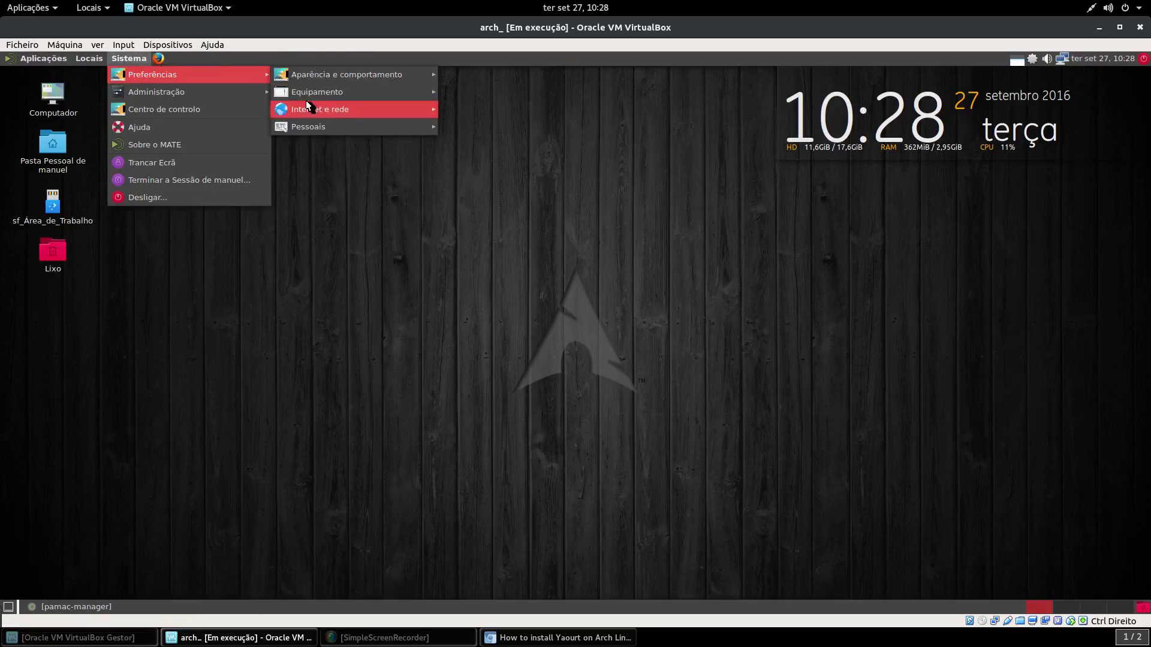
mouse_move(372, 79)
click(495, 109)
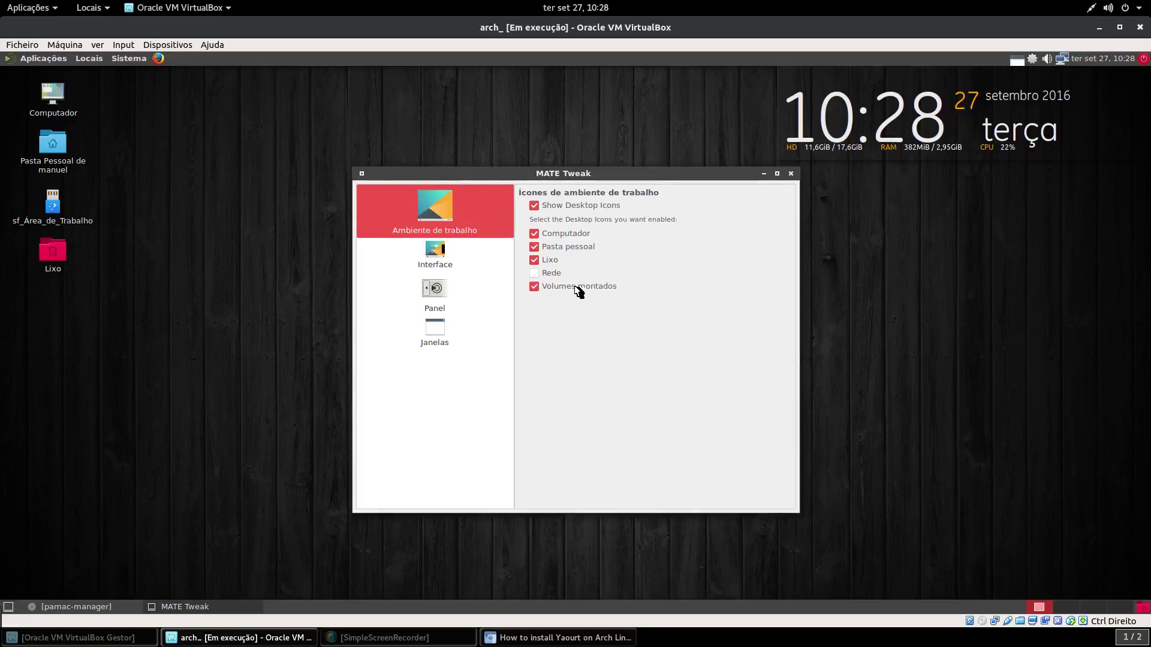
click(450, 337)
click(570, 375)
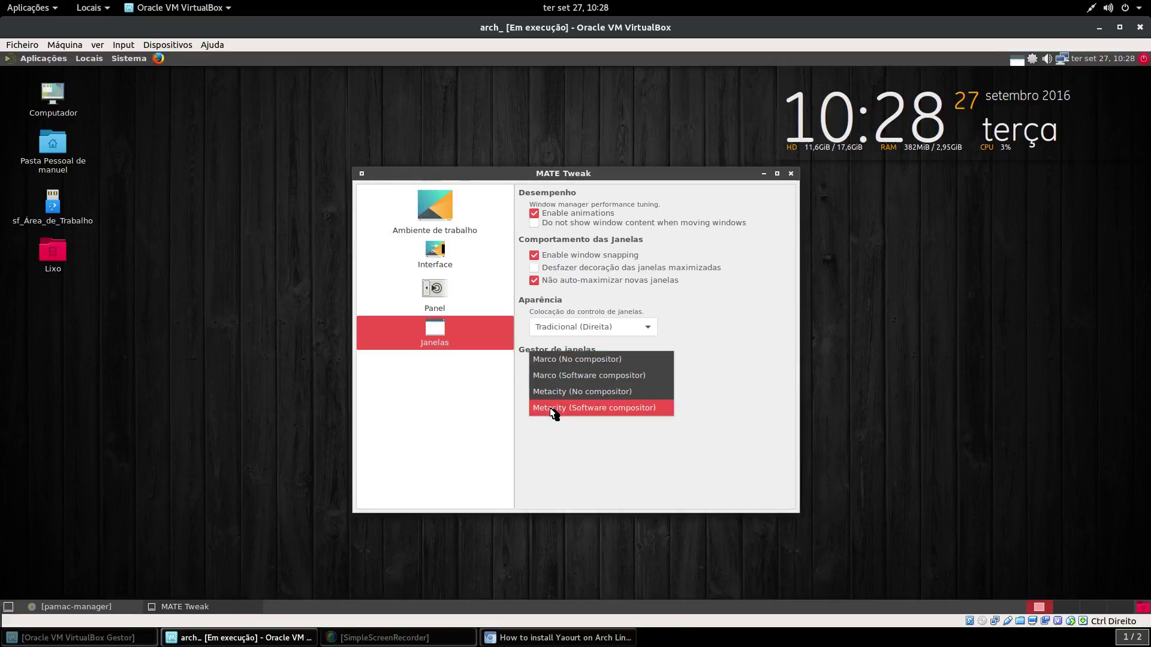
click(797, 238)
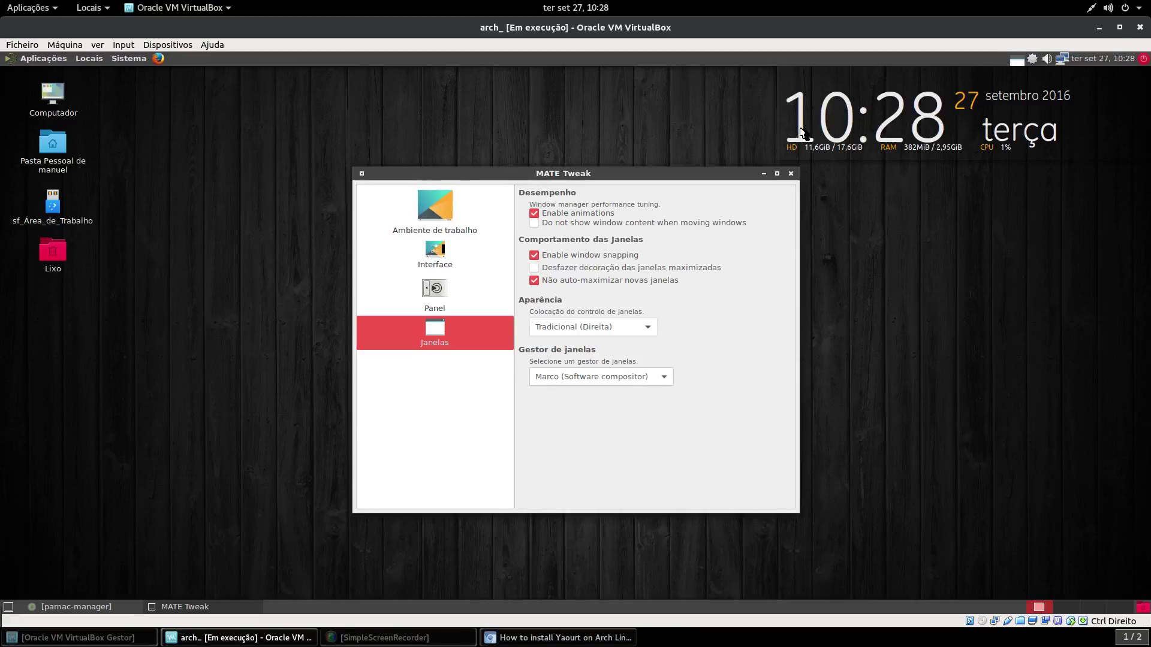
click(791, 174)
Switch to Pamac, mark xfconf, xfwm4, libxfce4util and libxfce4ui for removal and commit the transaction.
click(96, 608)
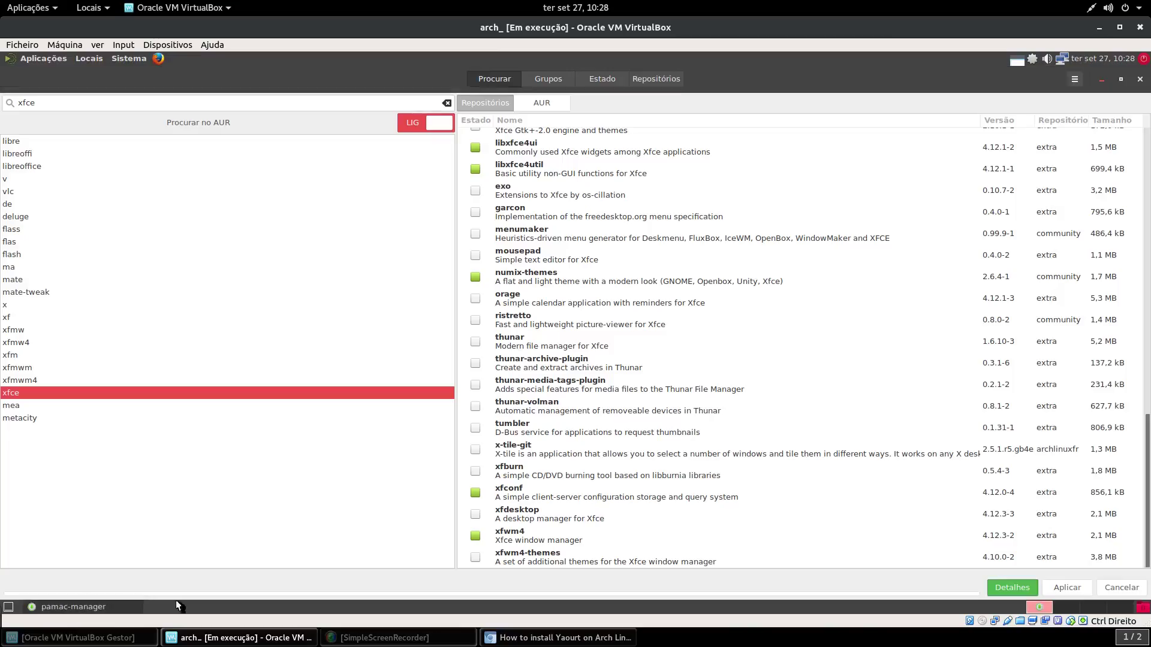
right_click(477, 497)
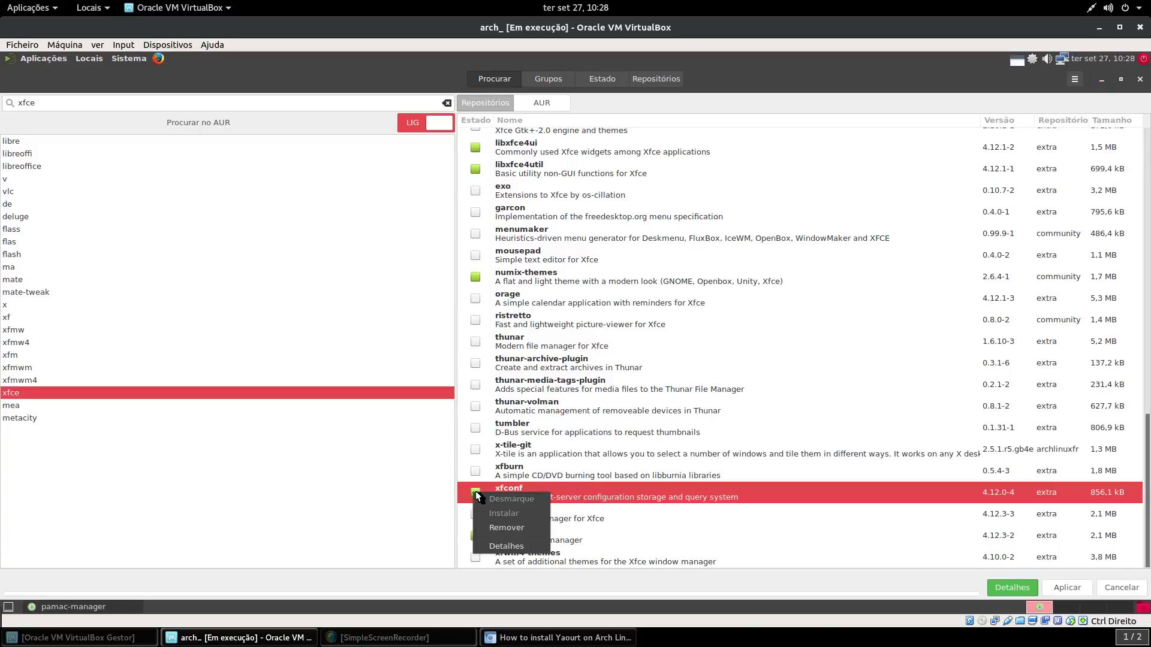
click(492, 524)
right_click(483, 539)
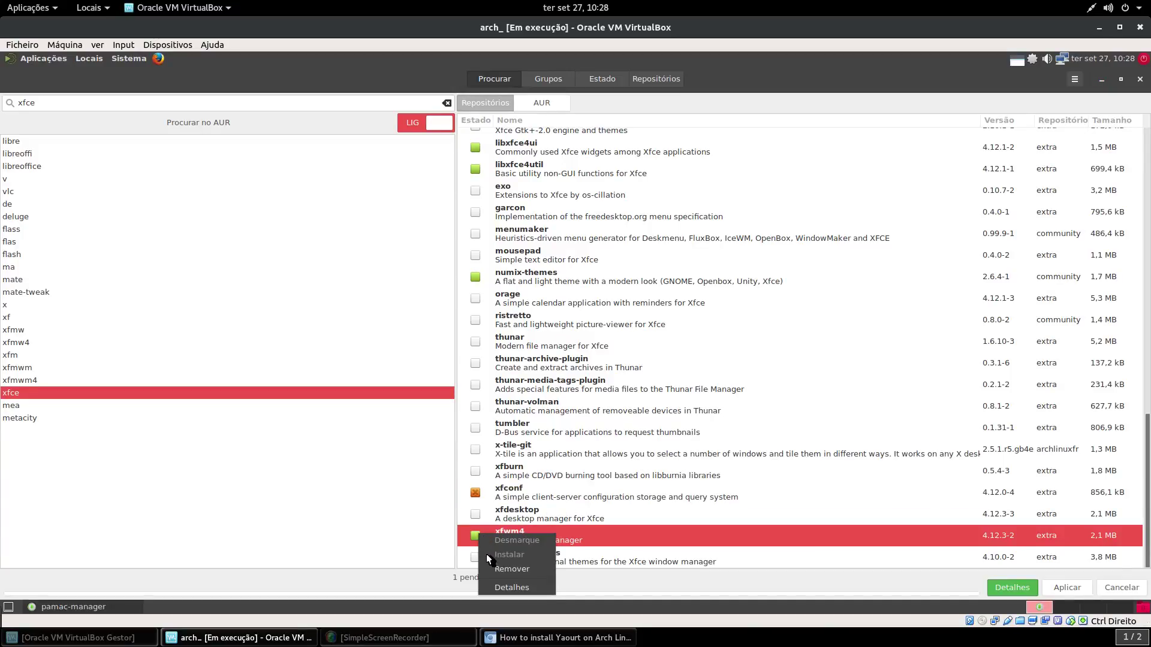
click(492, 566)
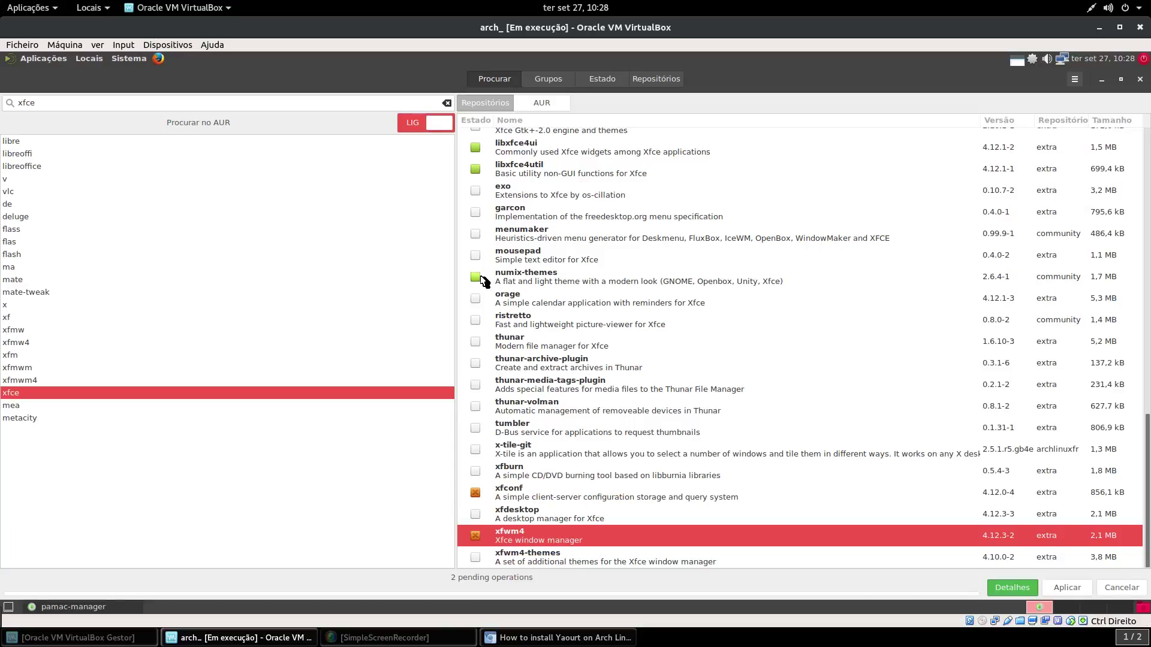
right_click(480, 168)
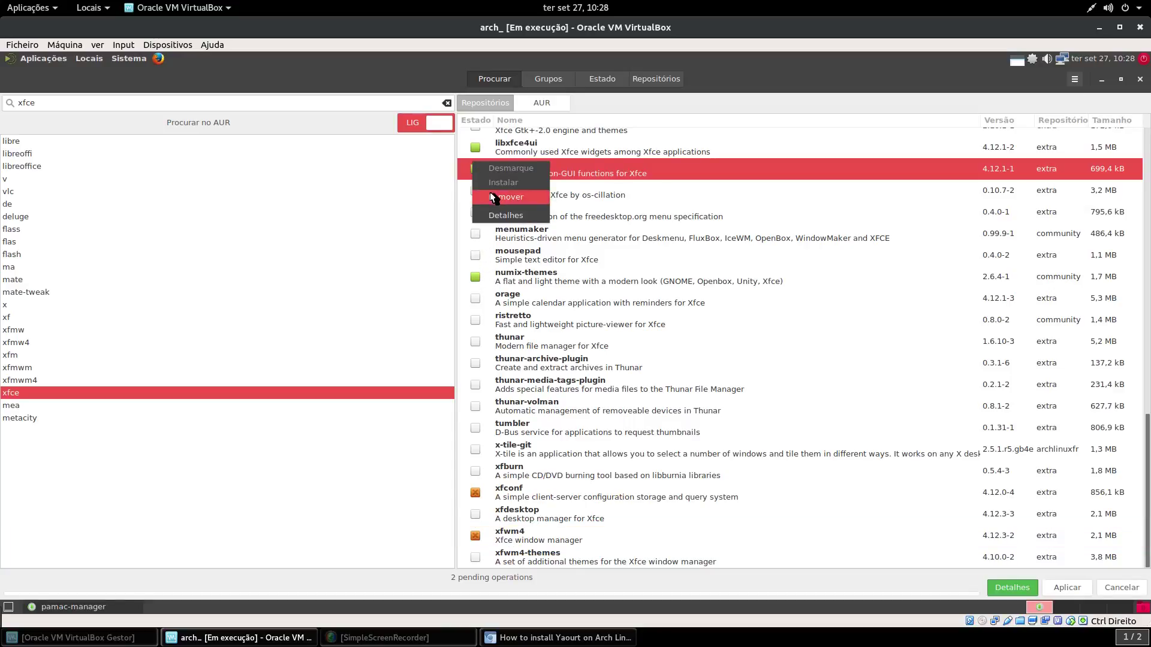
click(490, 197)
right_click(479, 143)
click(492, 176)
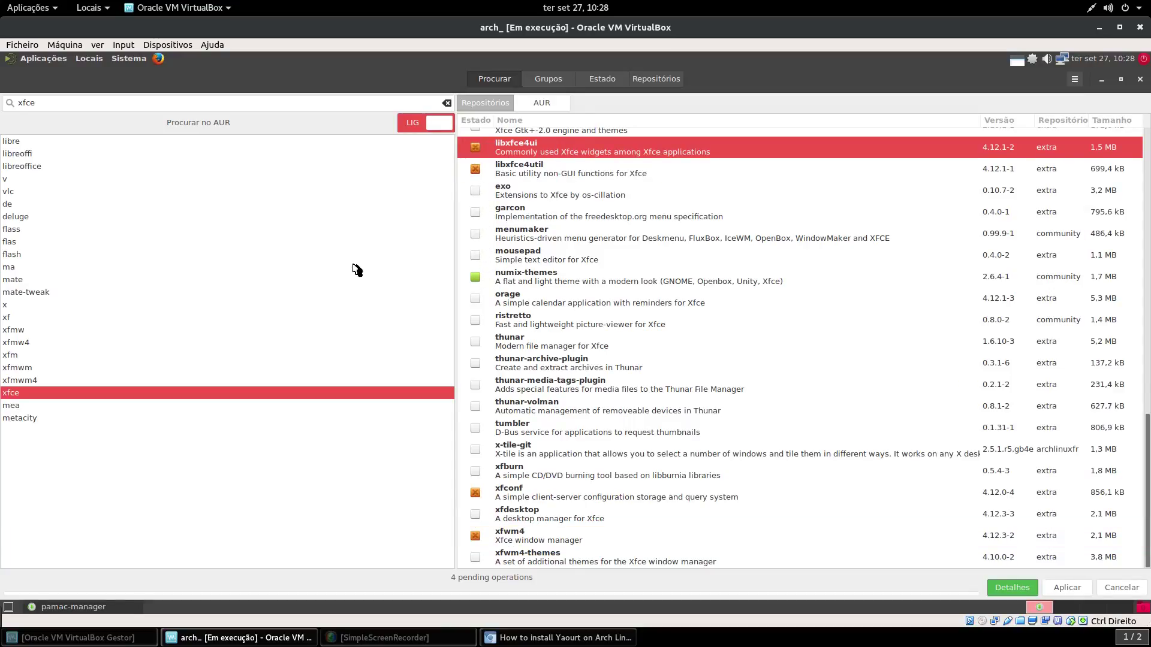
click(1067, 589)
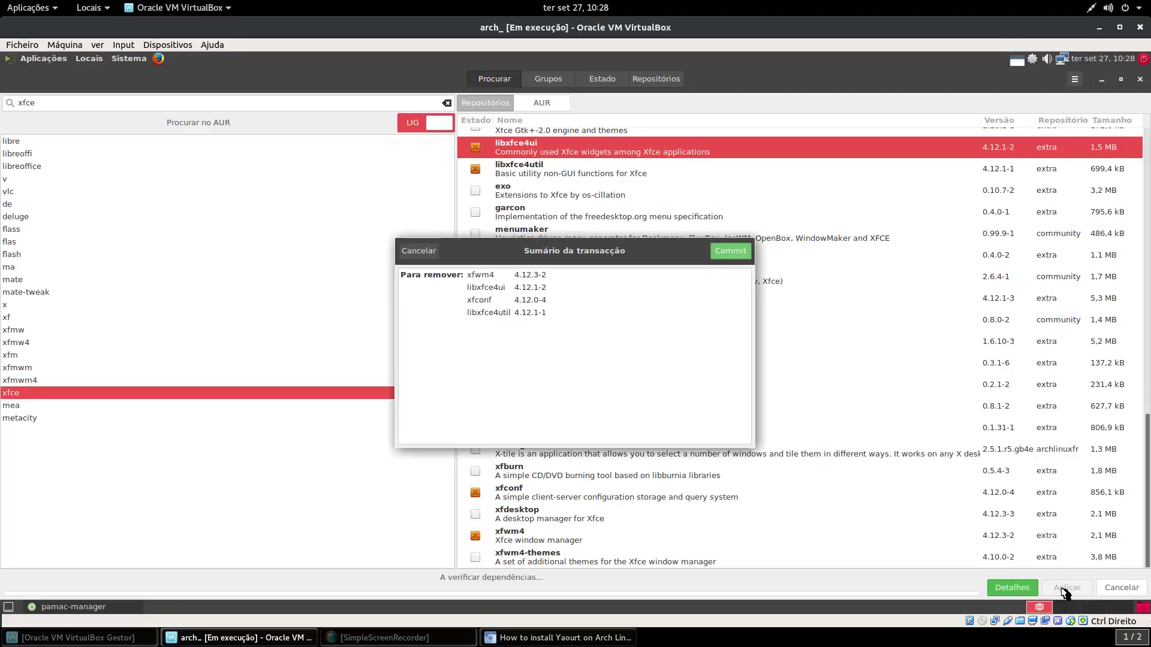
click(735, 250)
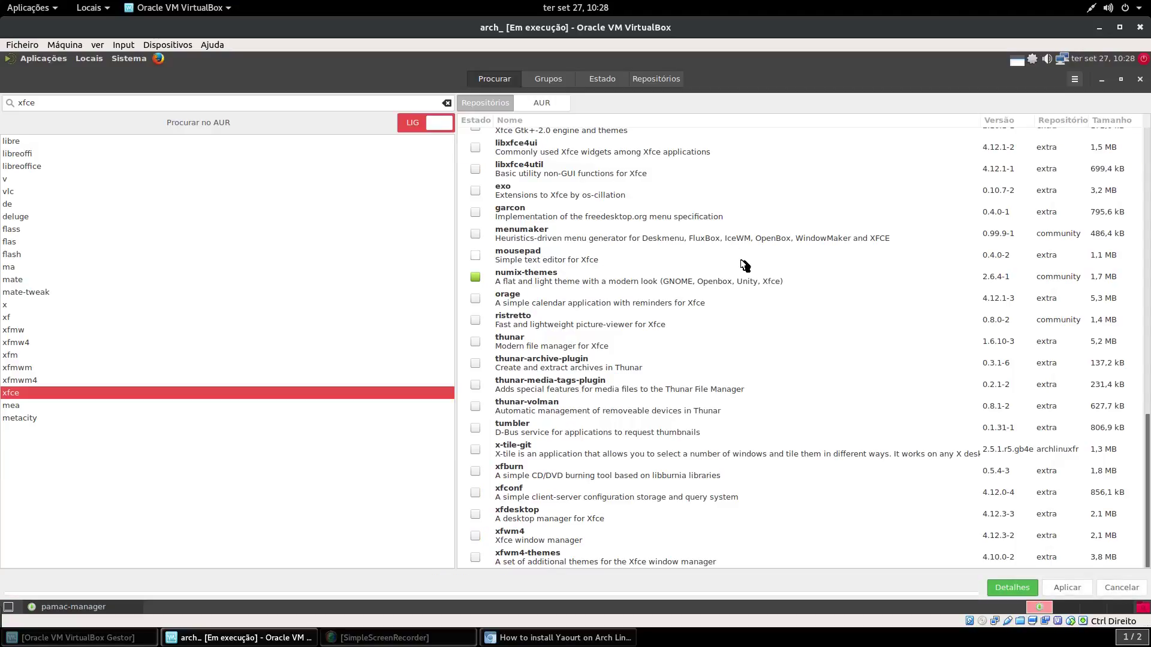
Minimise the package manager and look through the categories of the applications menu and the places menu.
drag(48, 102, 11, 100)
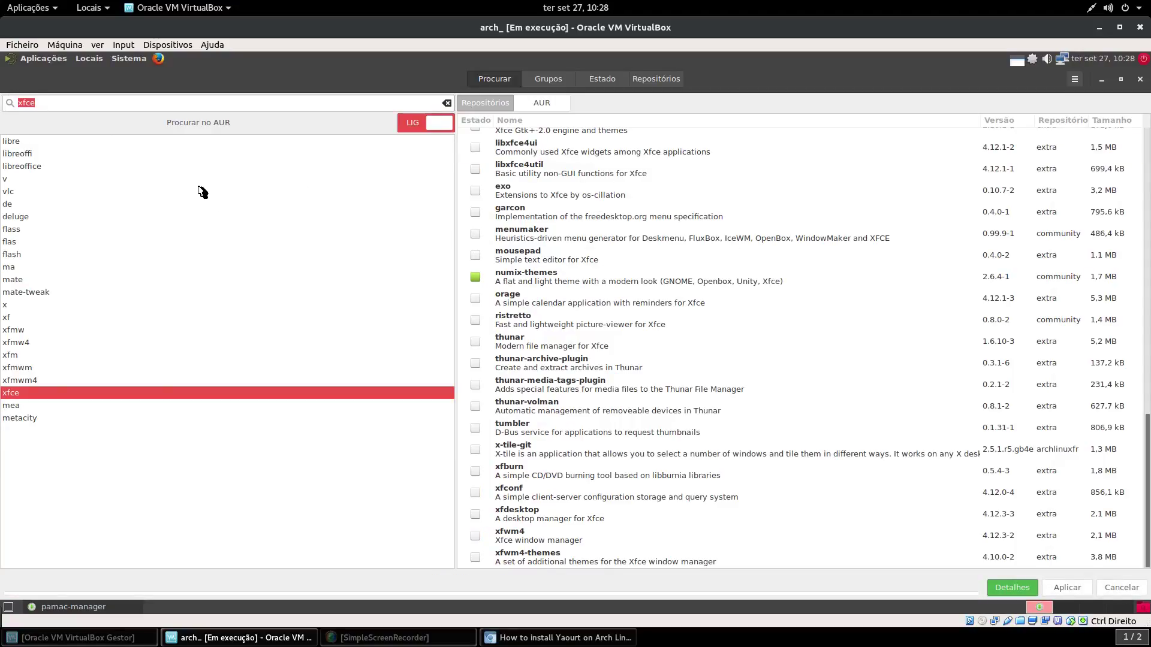
click(1103, 82)
click(31, 59)
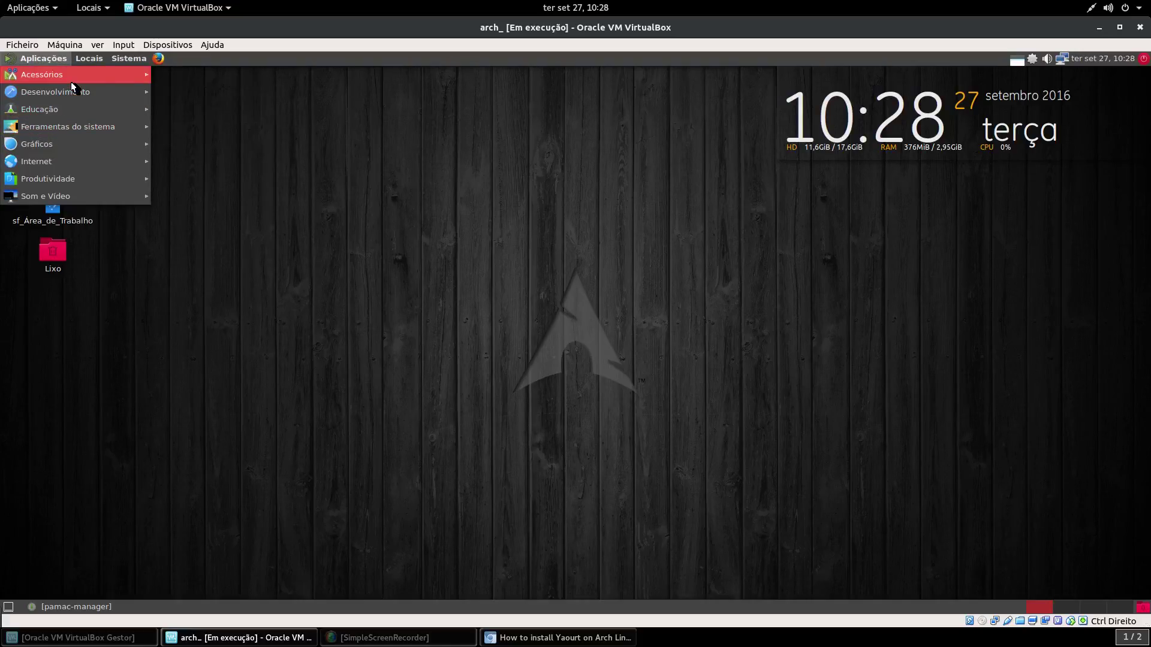
mouse_move(71, 82)
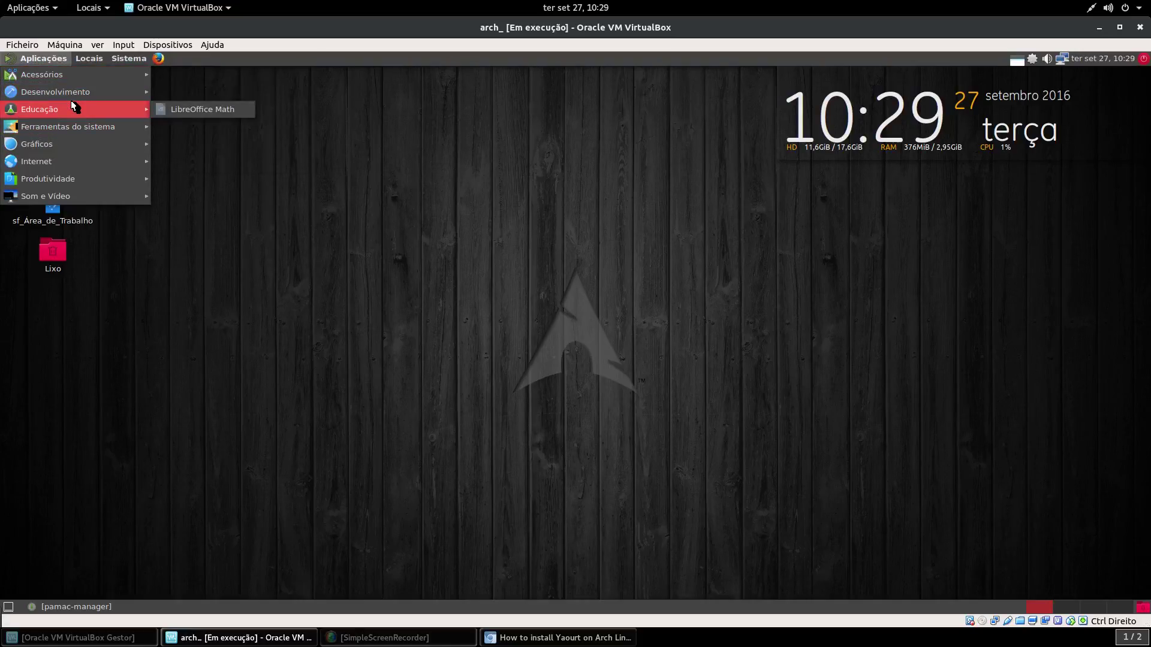
mouse_move(60, 125)
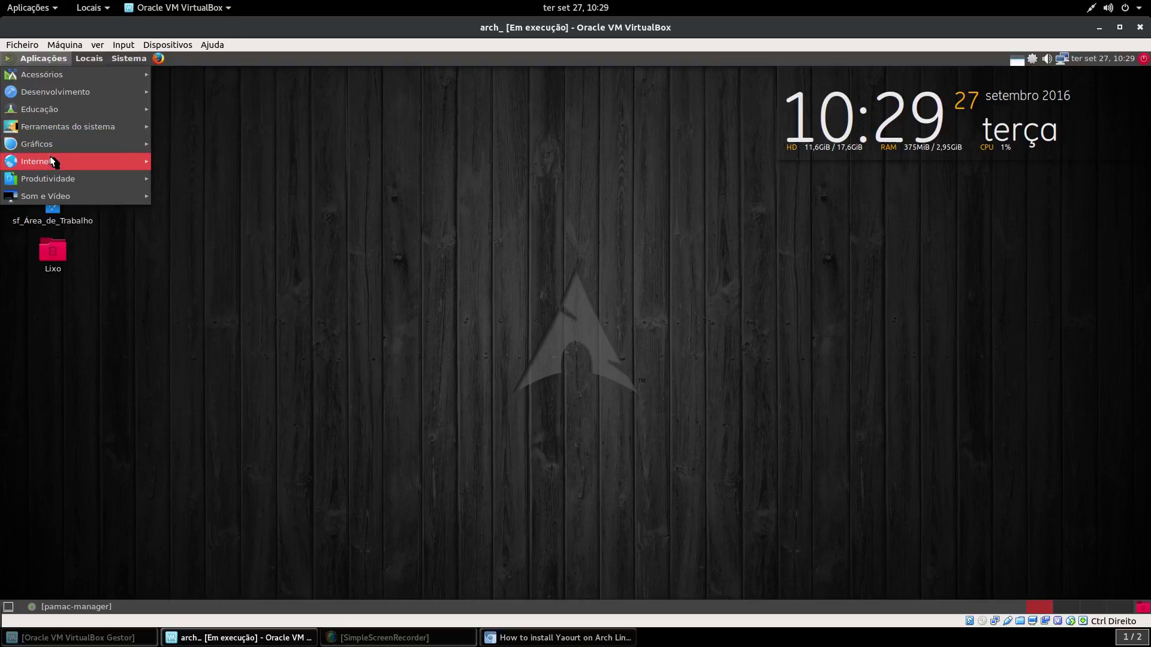
mouse_move(50, 159)
mouse_move(57, 183)
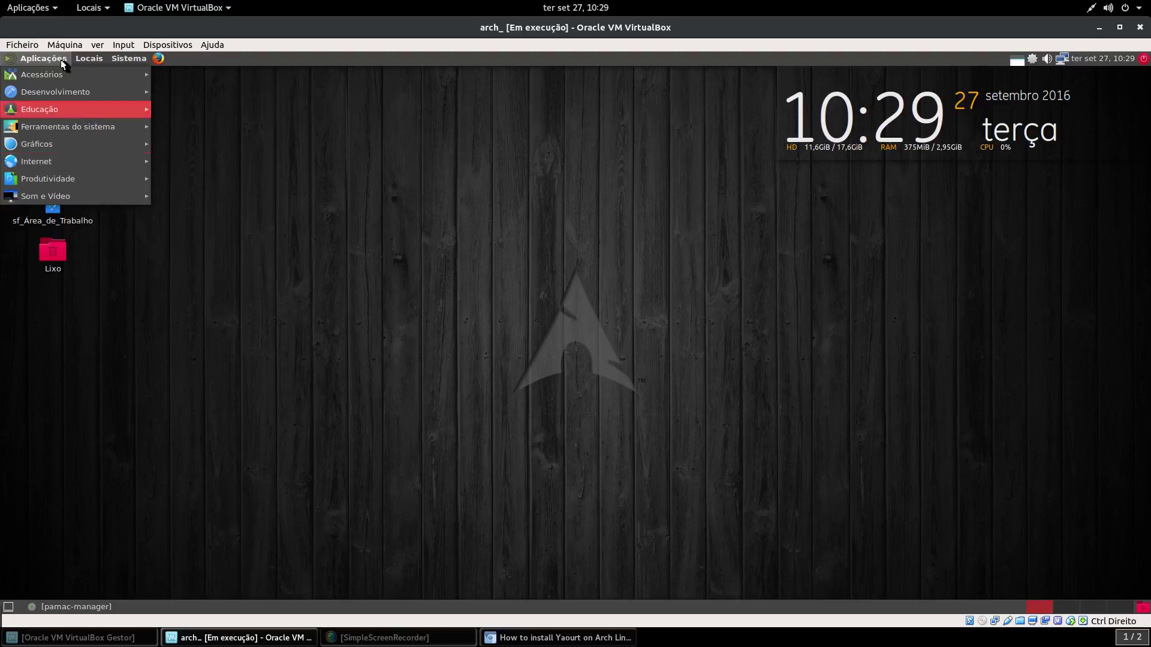
mouse_move(124, 63)
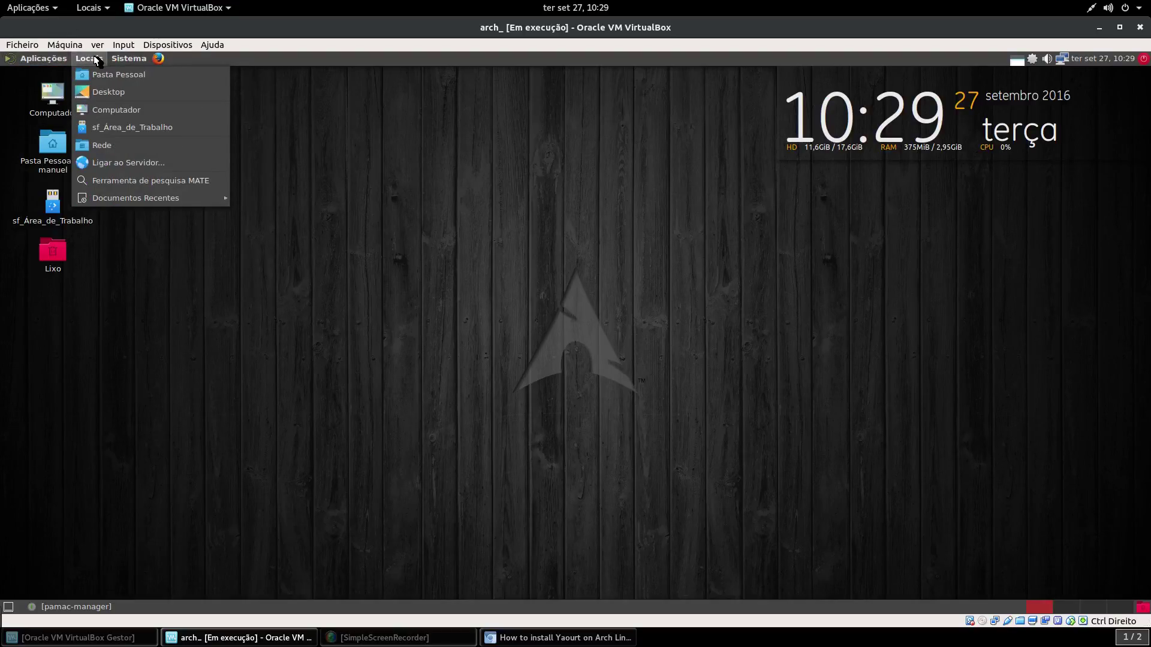
click(9, 543)
Return to Pamac, search for gnome-software and install it with its dependencies.
click(105, 607)
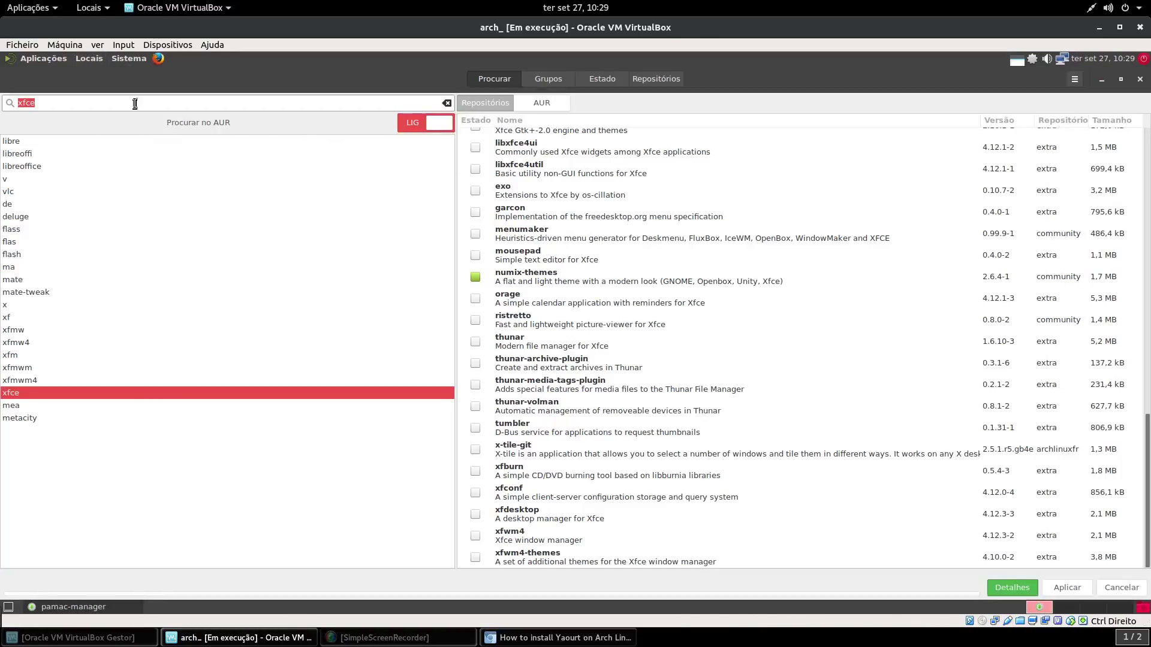
key(BackSpace)
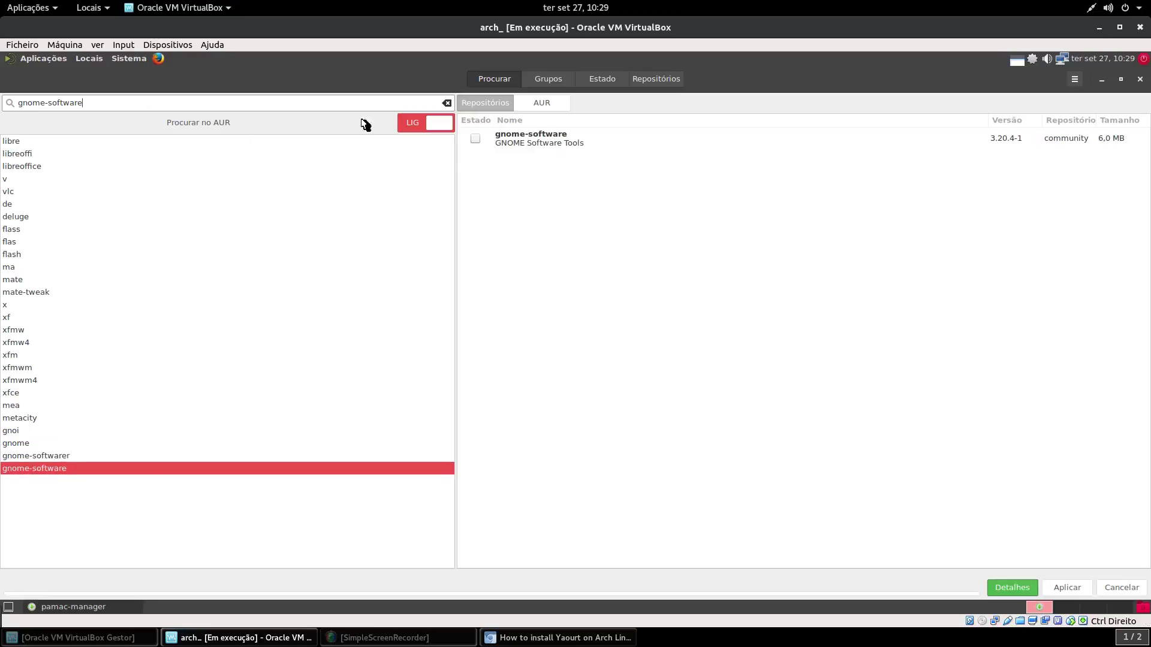
click(475, 139)
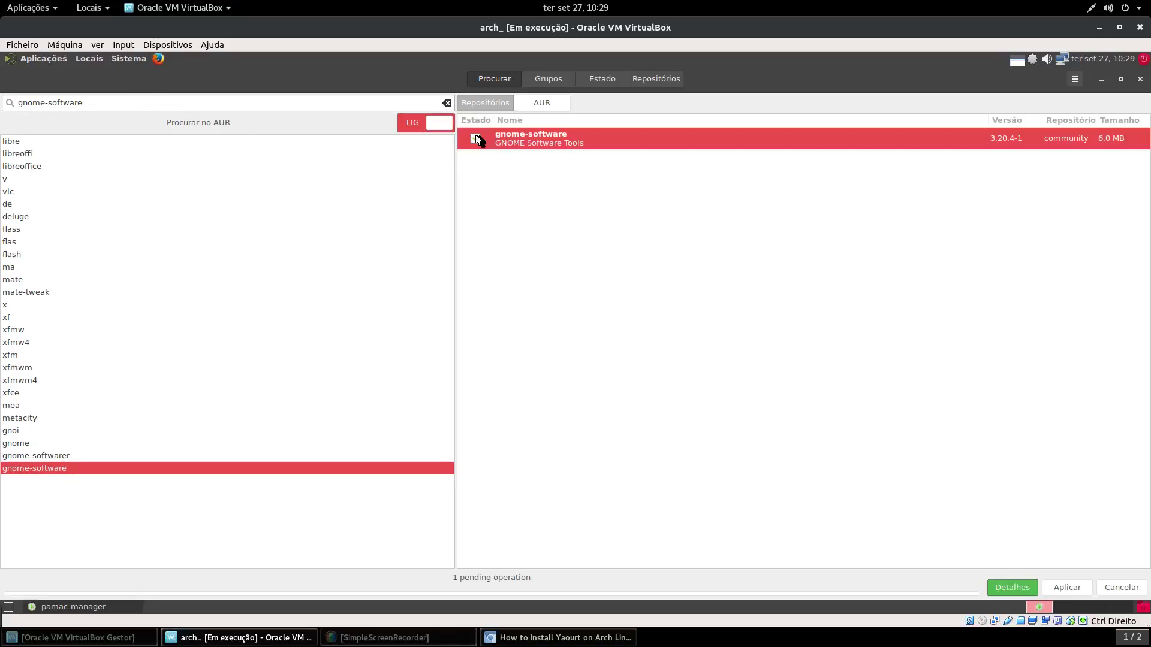
click(1071, 590)
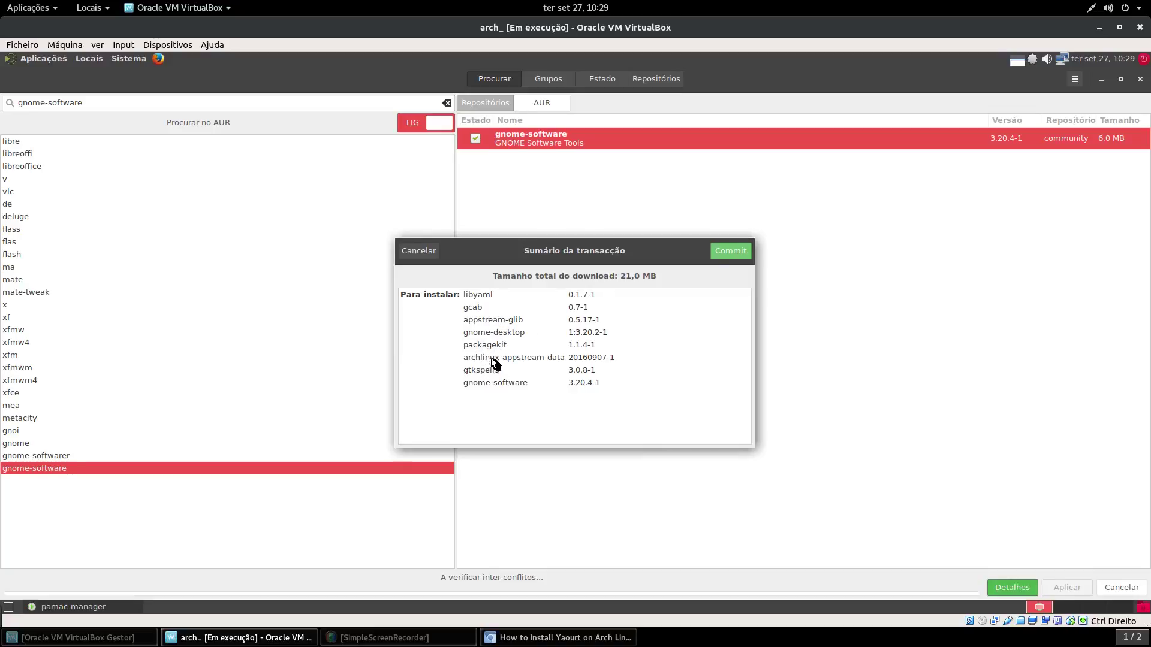
click(724, 254)
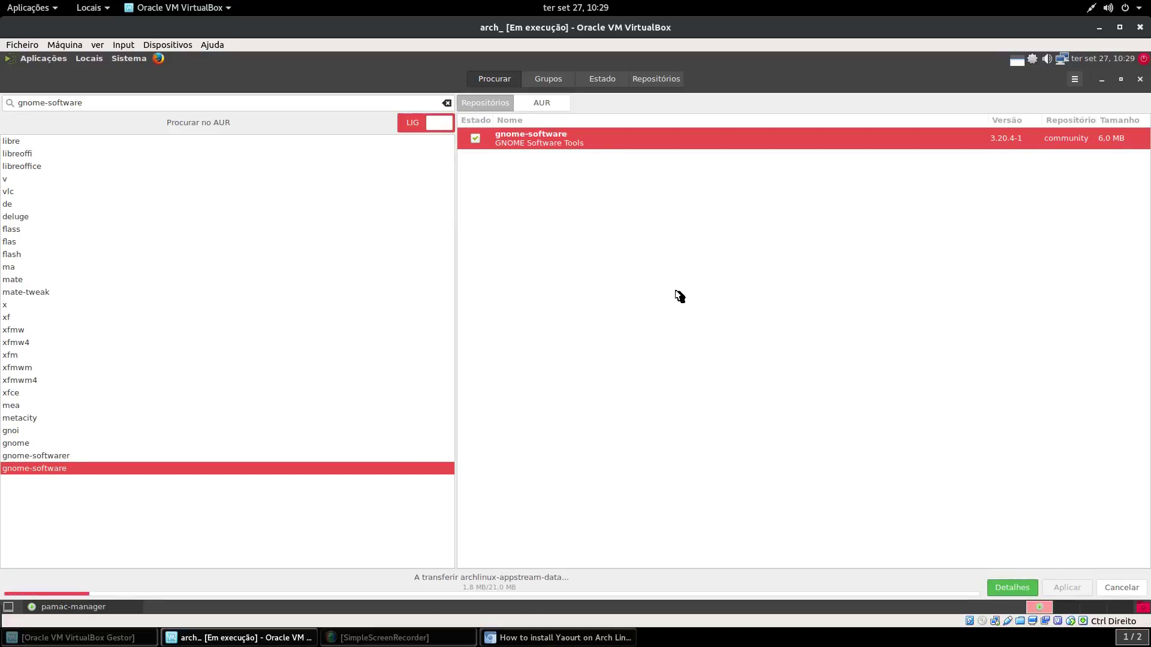
Display the transaction details in a smaller, repositioned window and close Pamac once the installation finishes.
click(1012, 582)
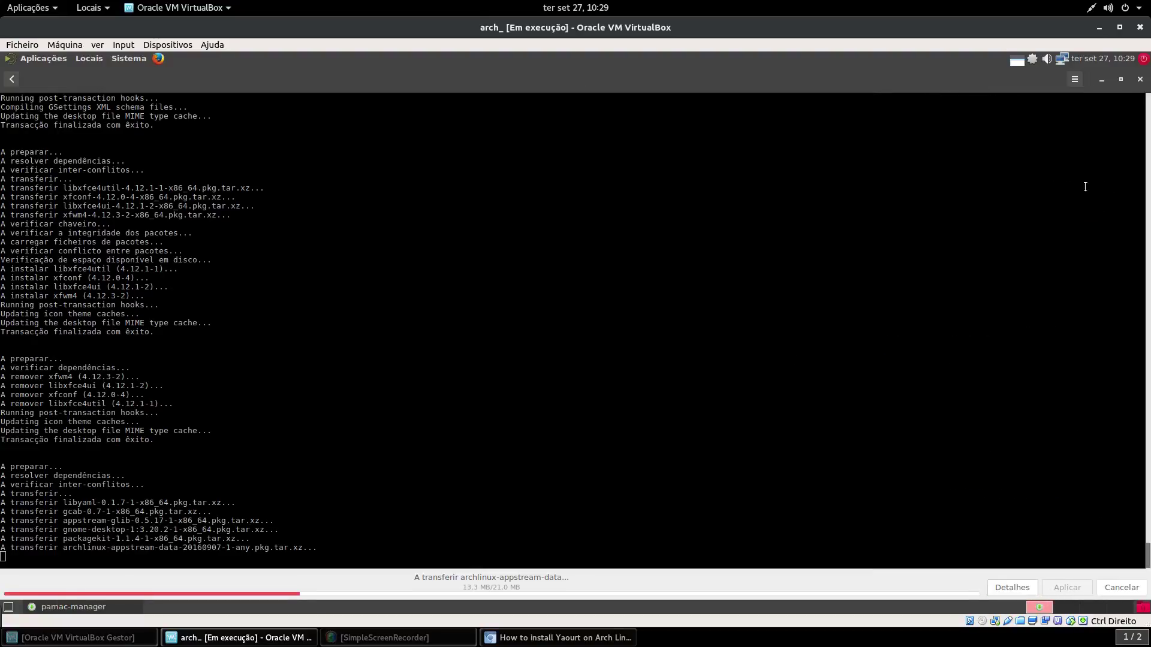
click(1120, 80)
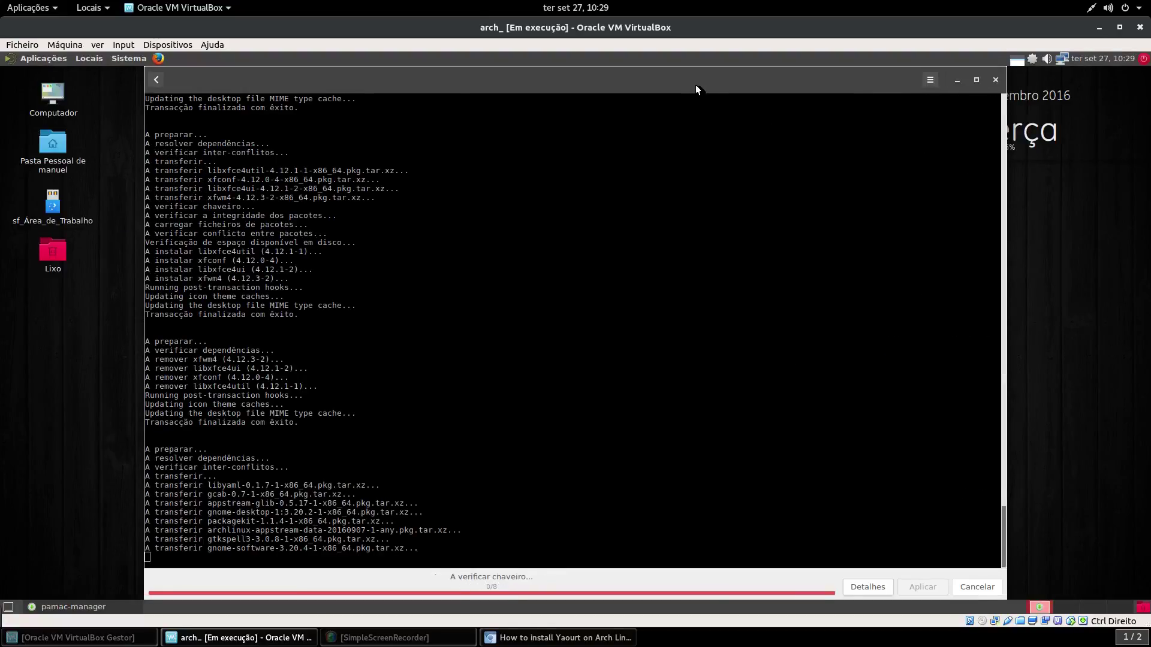
drag(695, 84, 821, 78)
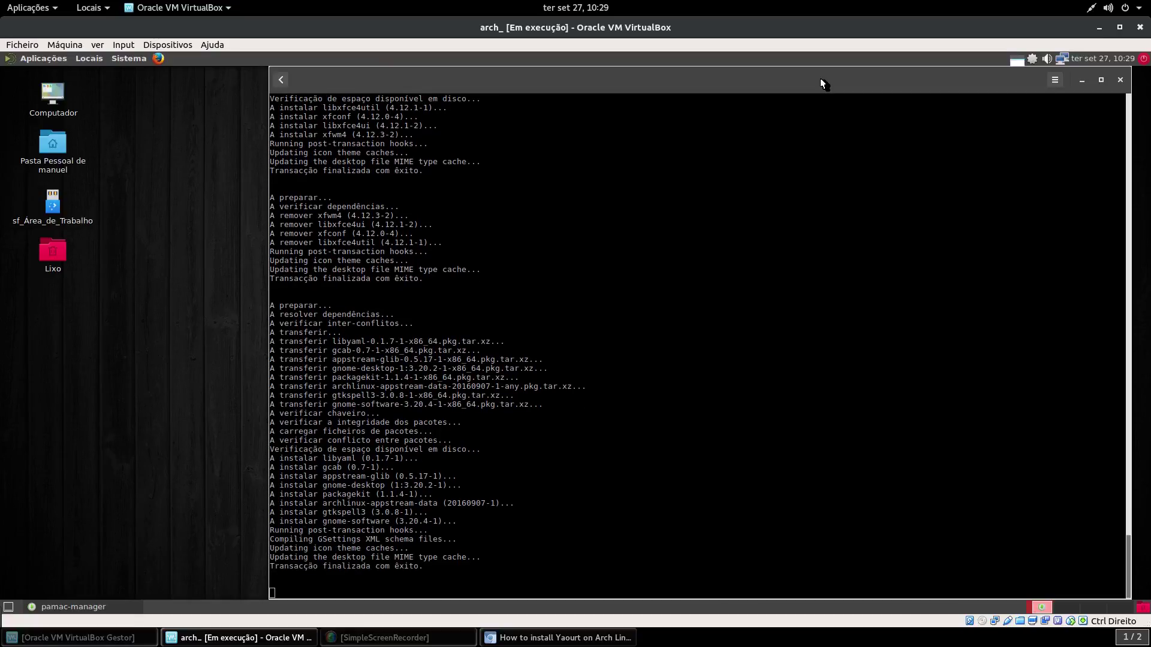
click(1121, 79)
Look through the places and system menus, including the administration and preferences entries.
click(33, 57)
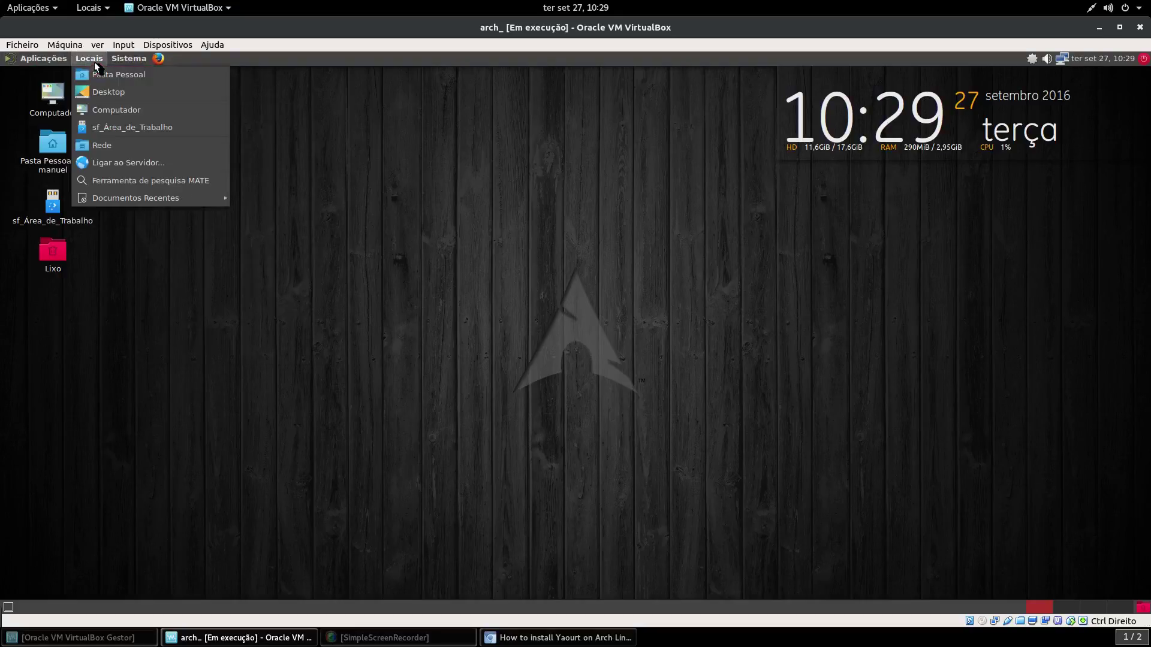
mouse_move(129, 58)
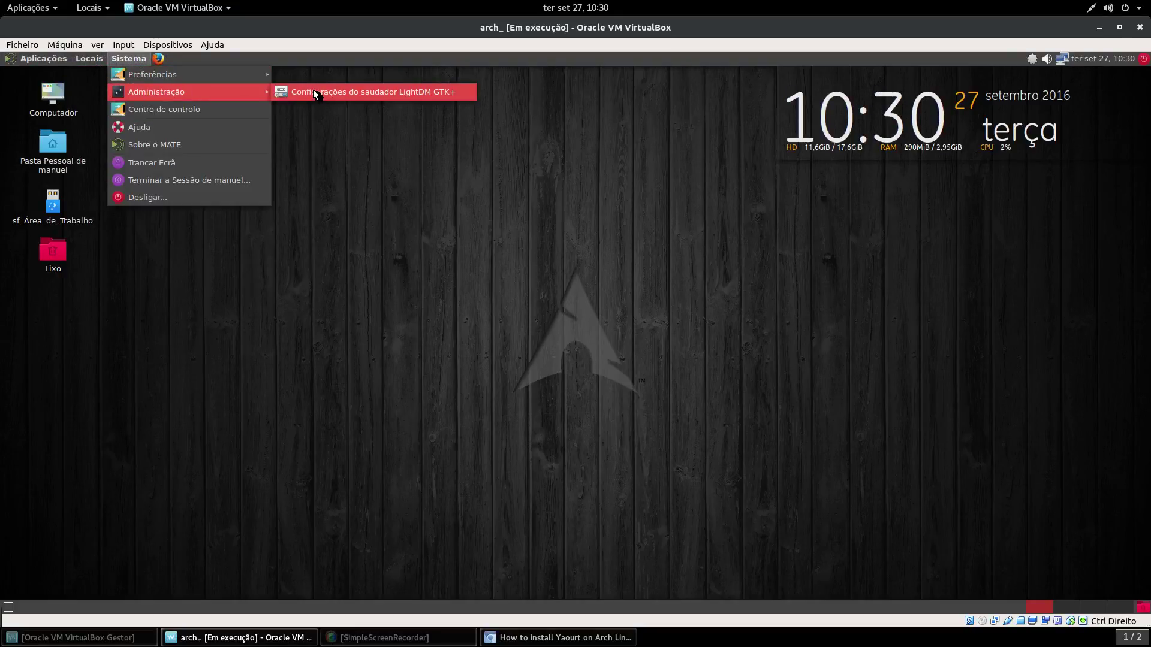
mouse_move(200, 79)
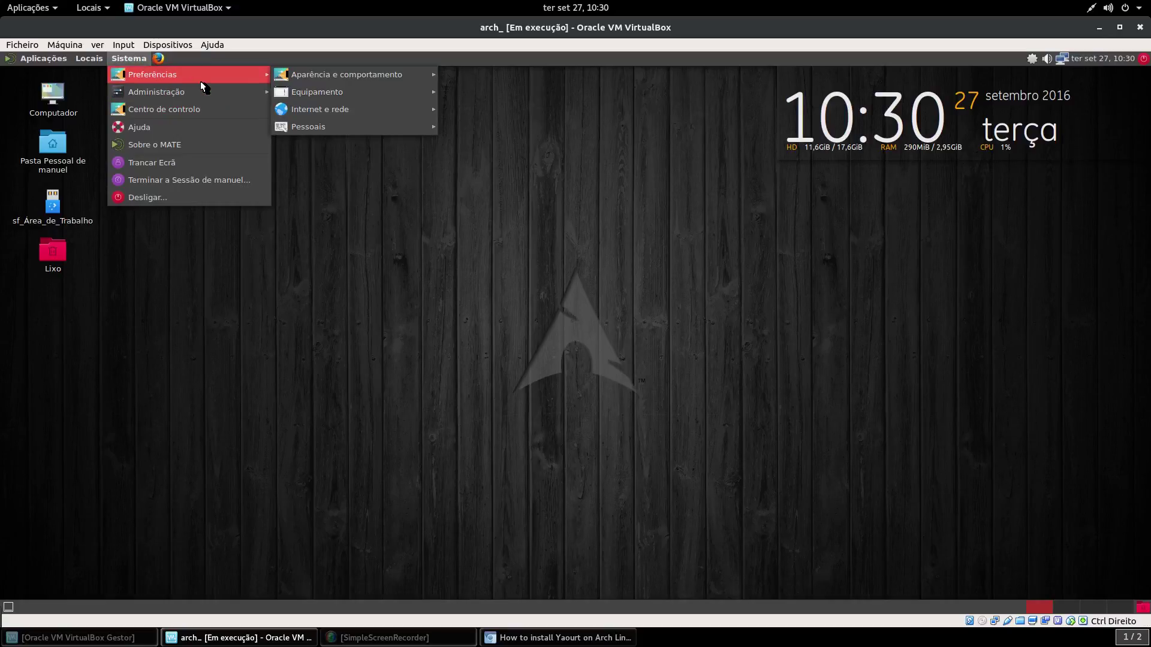
mouse_move(306, 79)
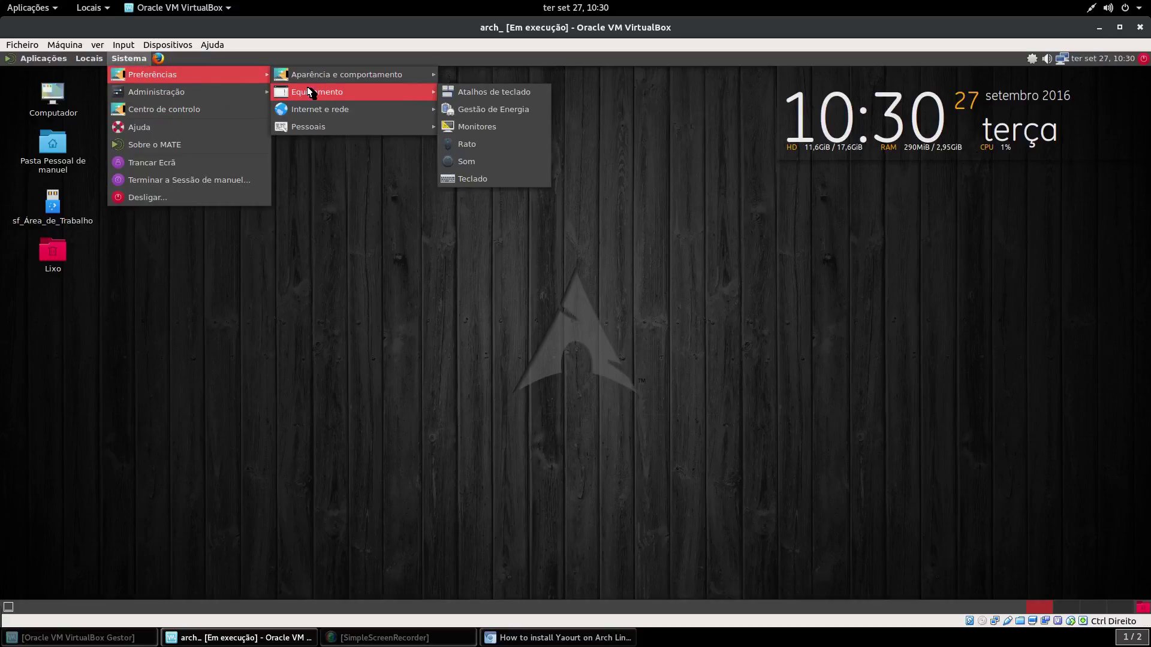
mouse_move(311, 129)
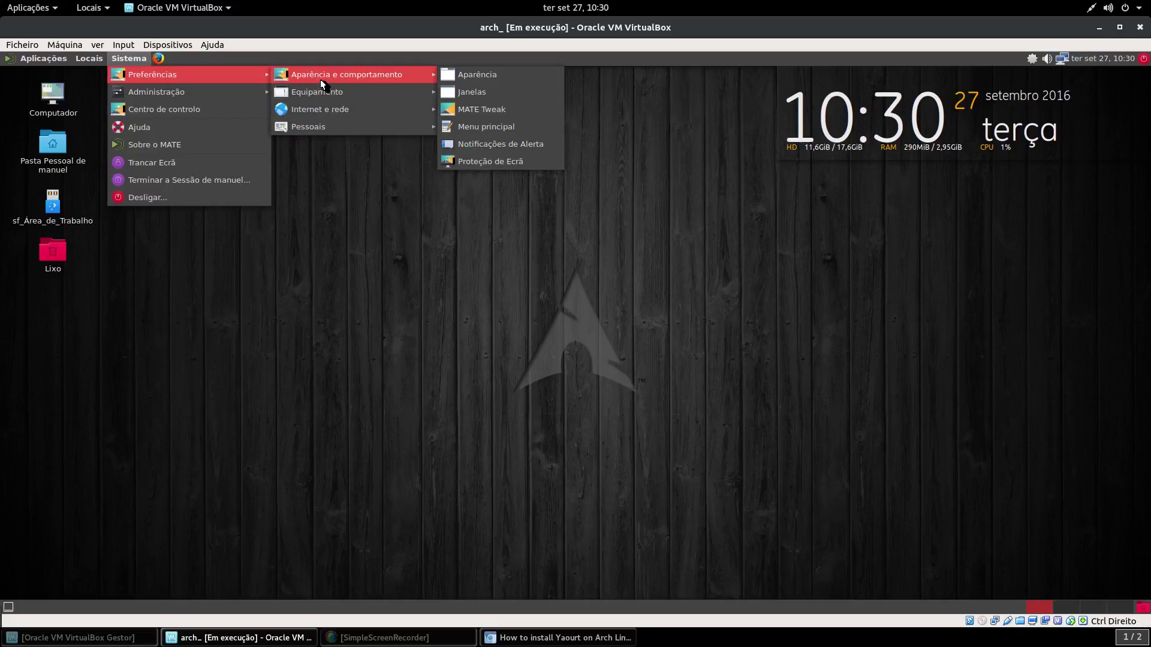
mouse_move(315, 95)
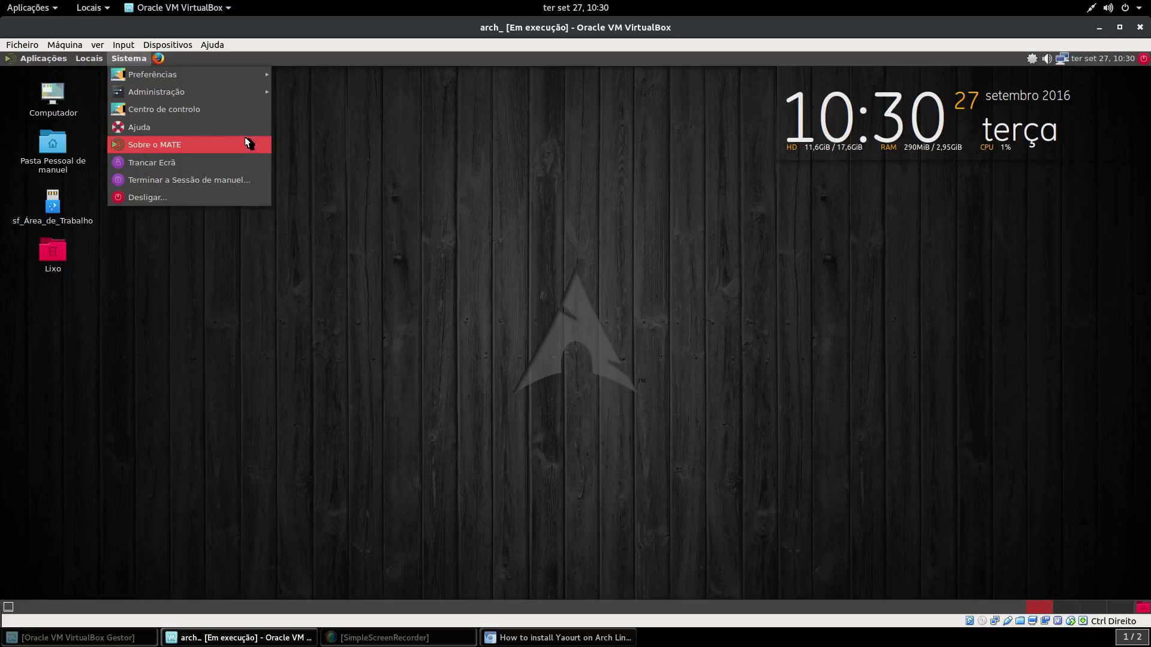
Open the firewall configuration from the Centro de controlo and authenticate with the account password.
click(201, 106)
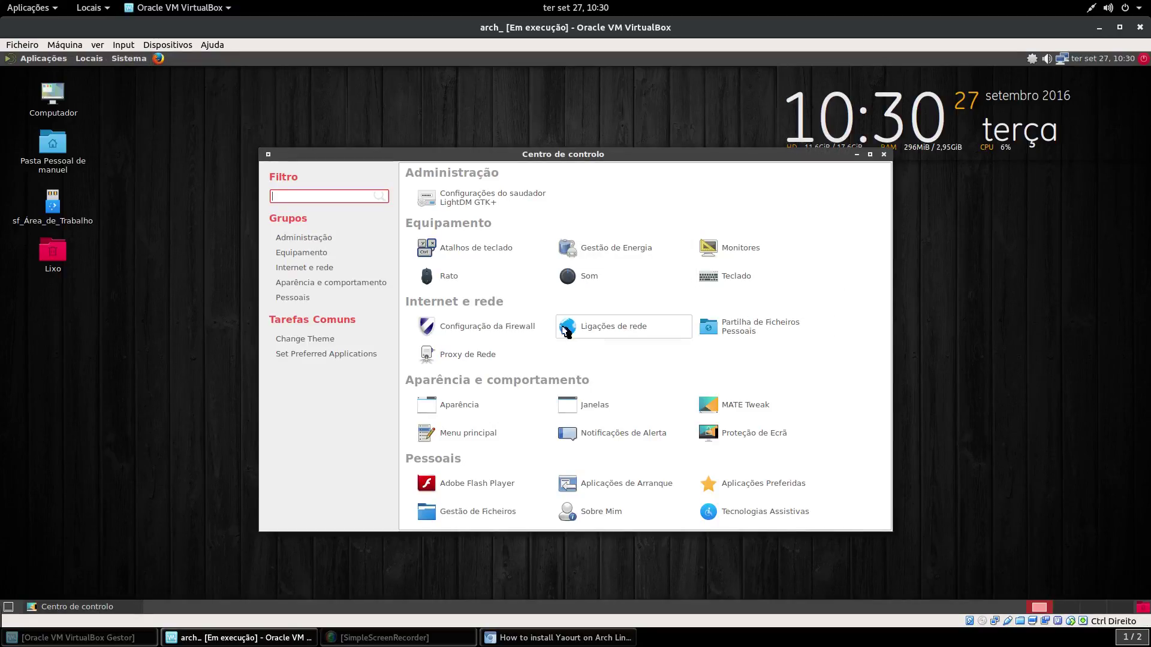
click(520, 337)
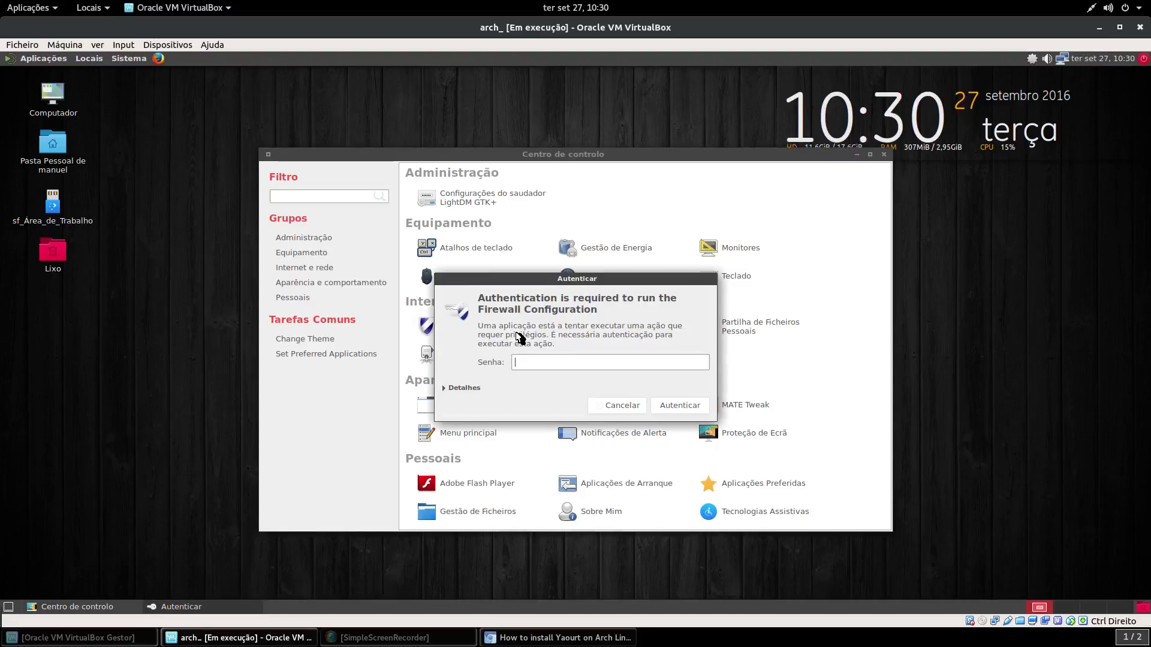
text(•••••)
key(Return)
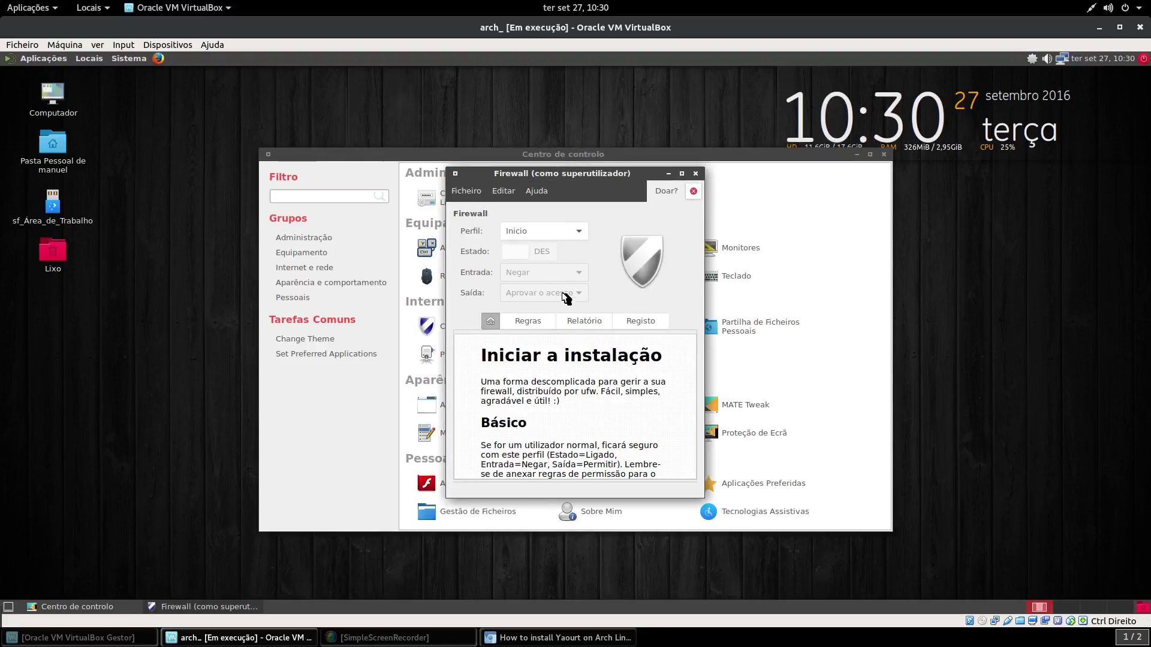
Set the firewall profile to Escritório, reposition the firewall window and view its profile import and export options.
click(541, 233)
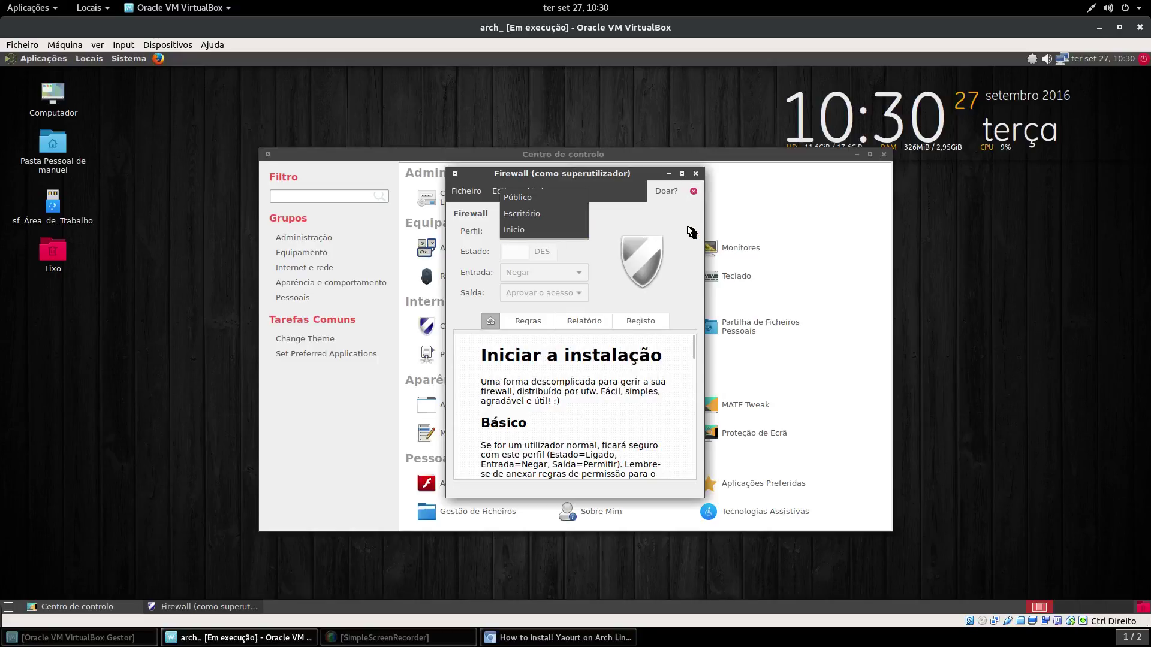
click(516, 231)
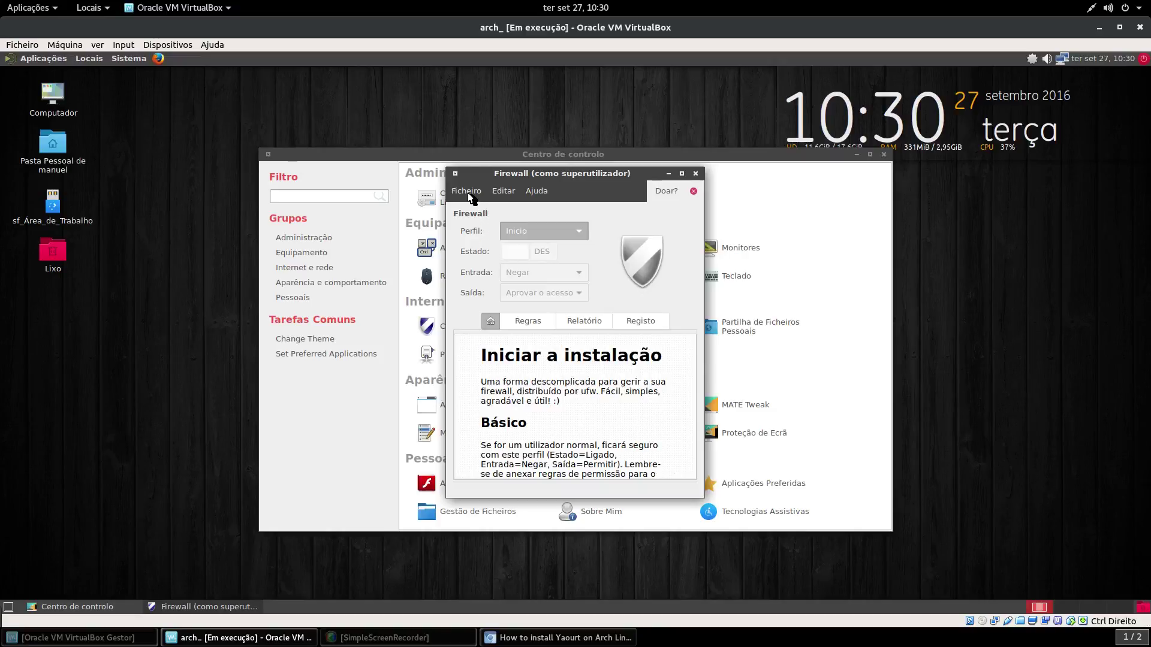
drag(630, 174, 598, 170)
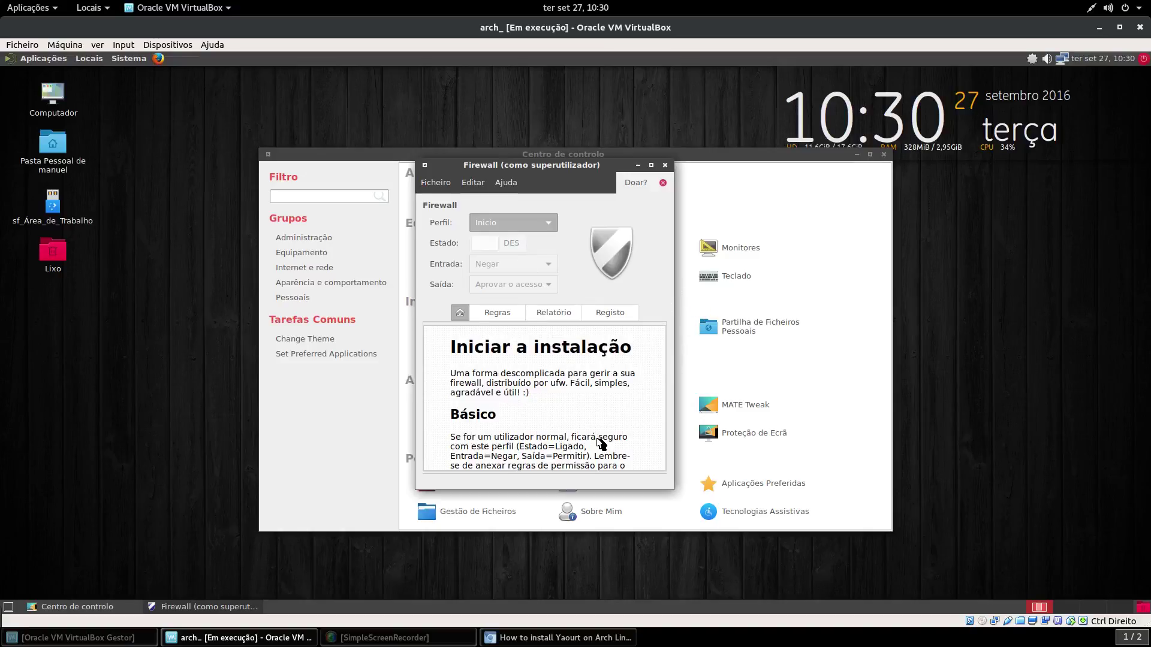
click(429, 176)
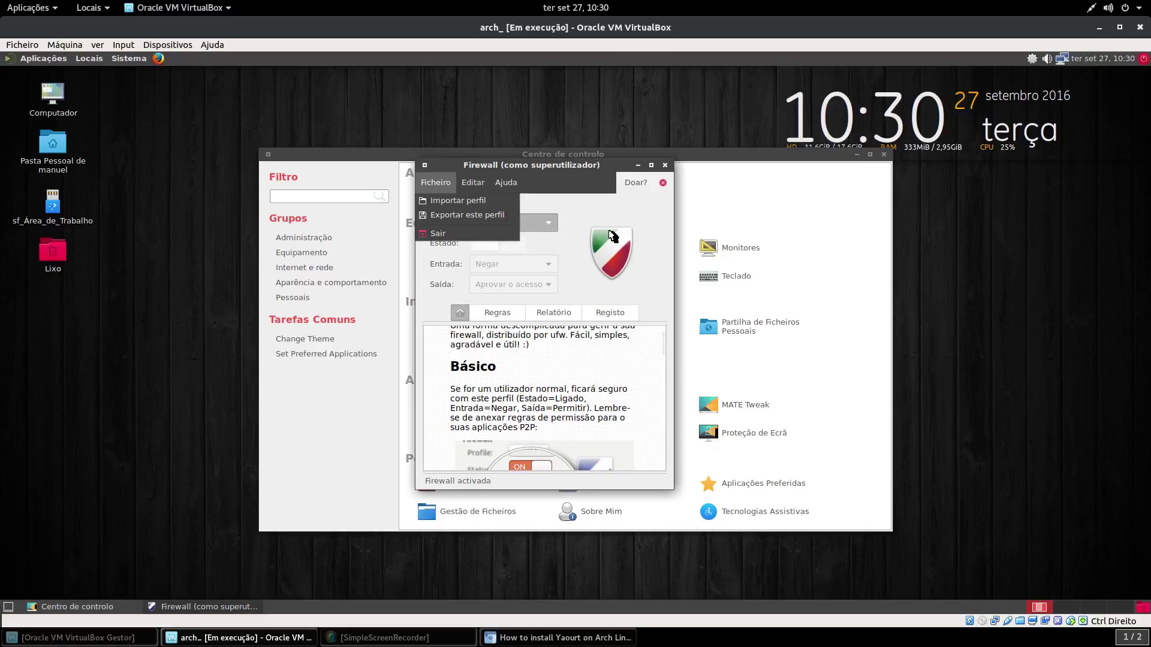
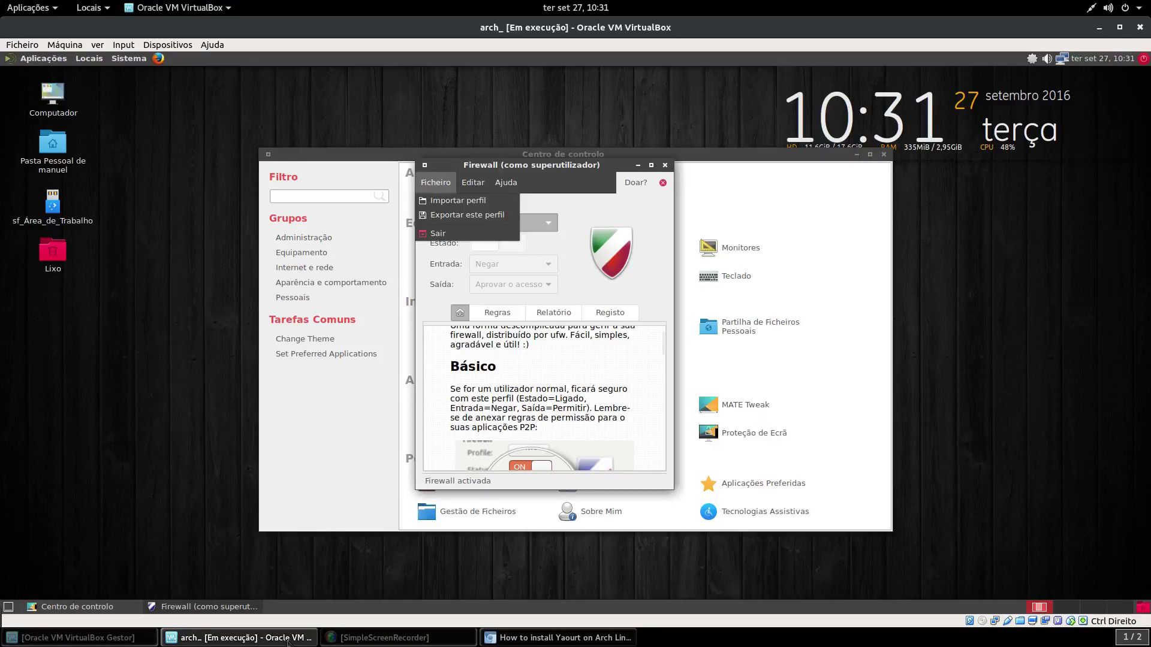
Open a blank document in the host system's text editor.
right_click(558, 643)
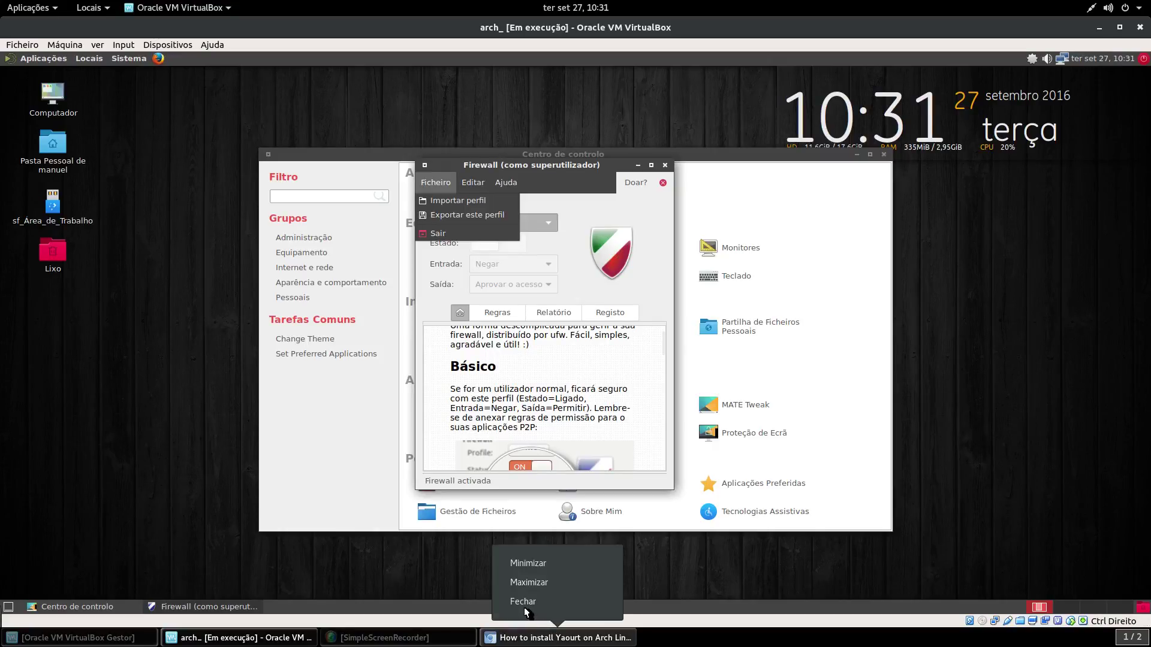
click(558, 638)
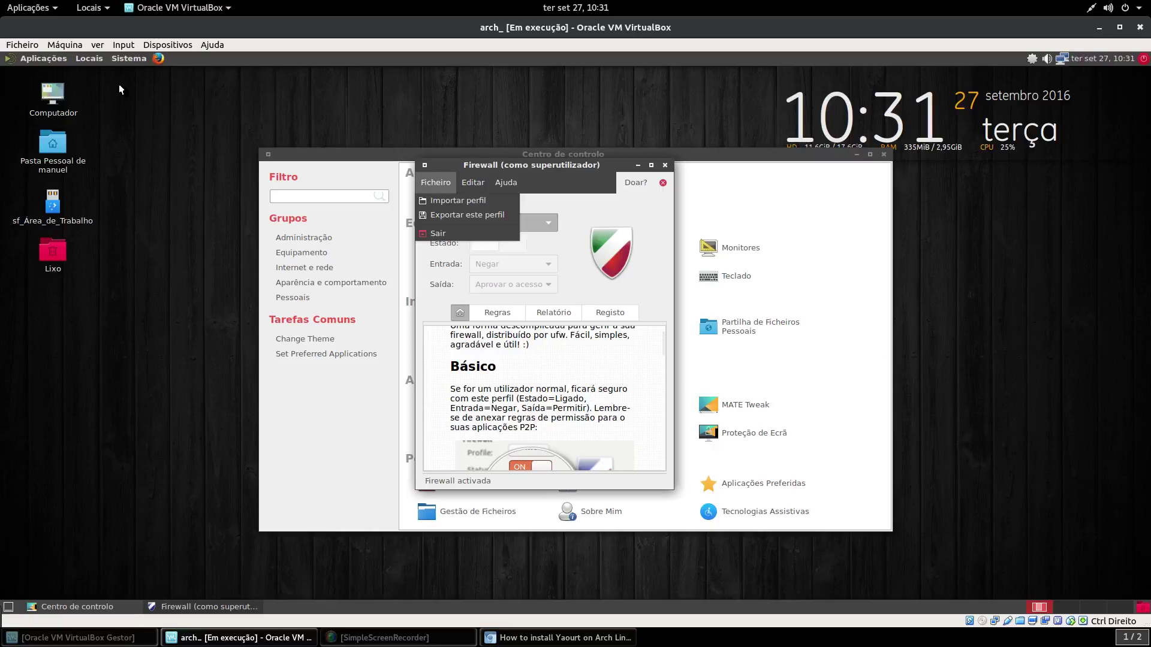
click(27, 8)
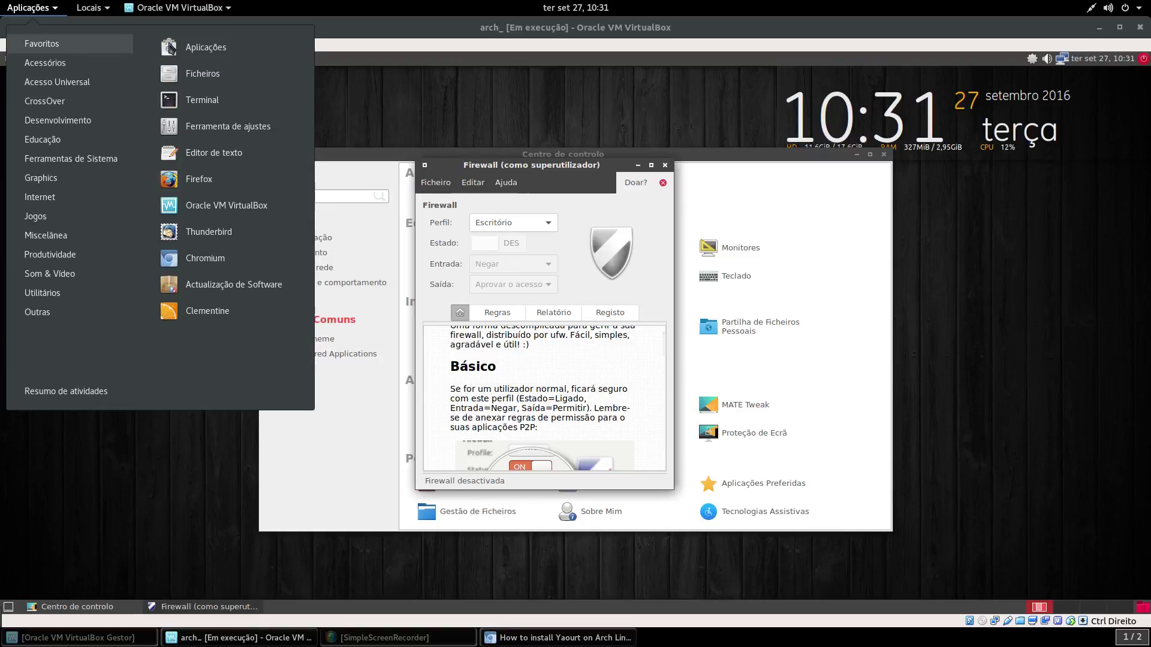
click(196, 154)
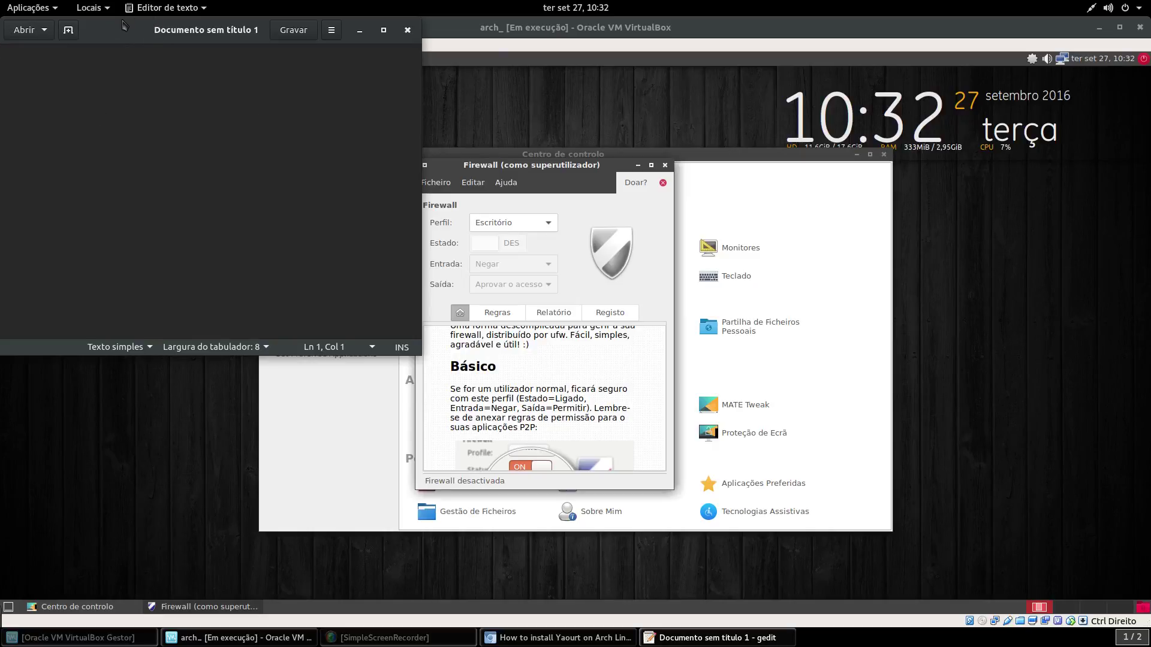
Write the note "desculpem a letidao da mquina virtual" with "o pc nao e dos melhores" on a second line.
text(descul)
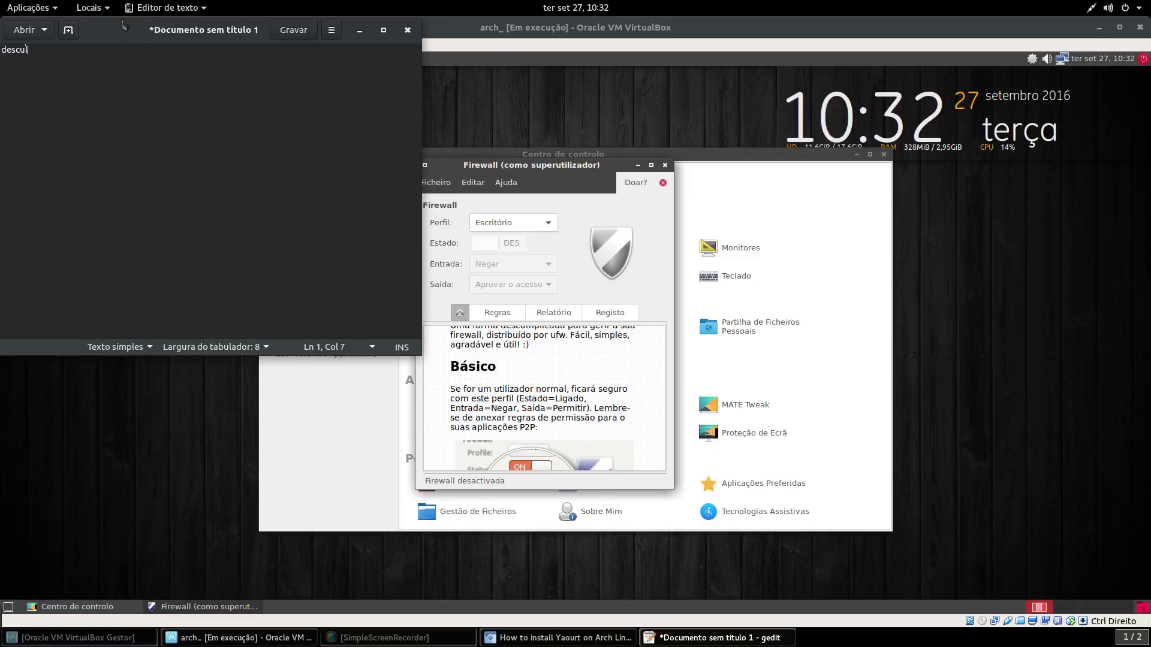
text(pen m)
key(BackSpace)
key(BackSpace)
text(m a letida)
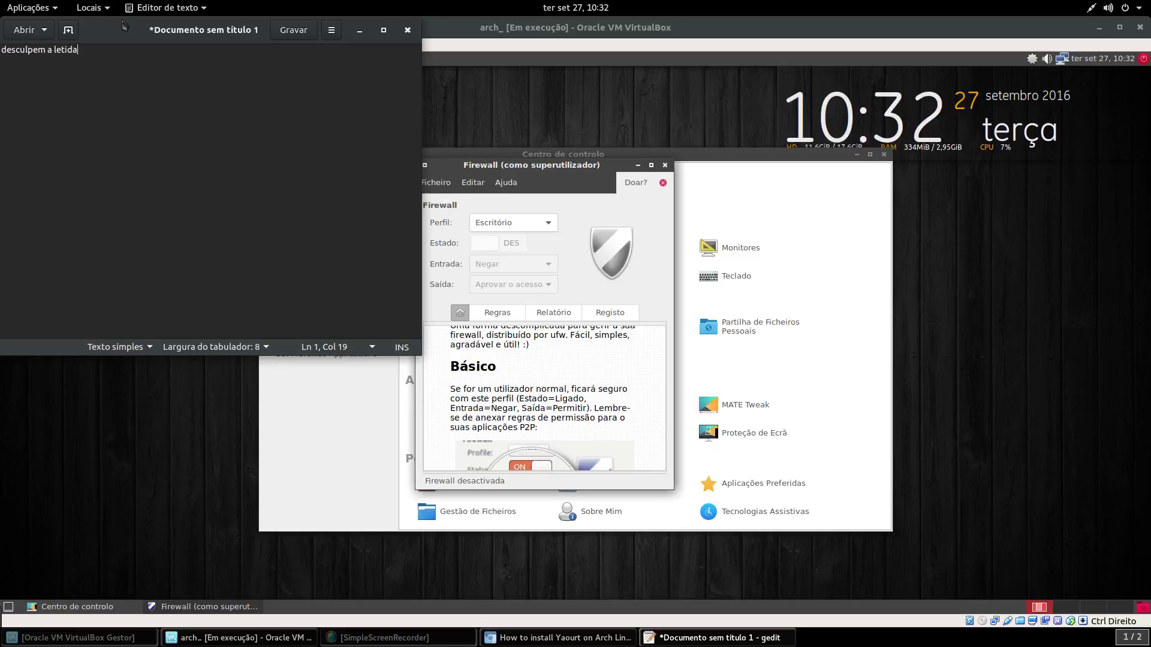
text(o da)
text(mquina virtual)
key(Return)
text(o pc)
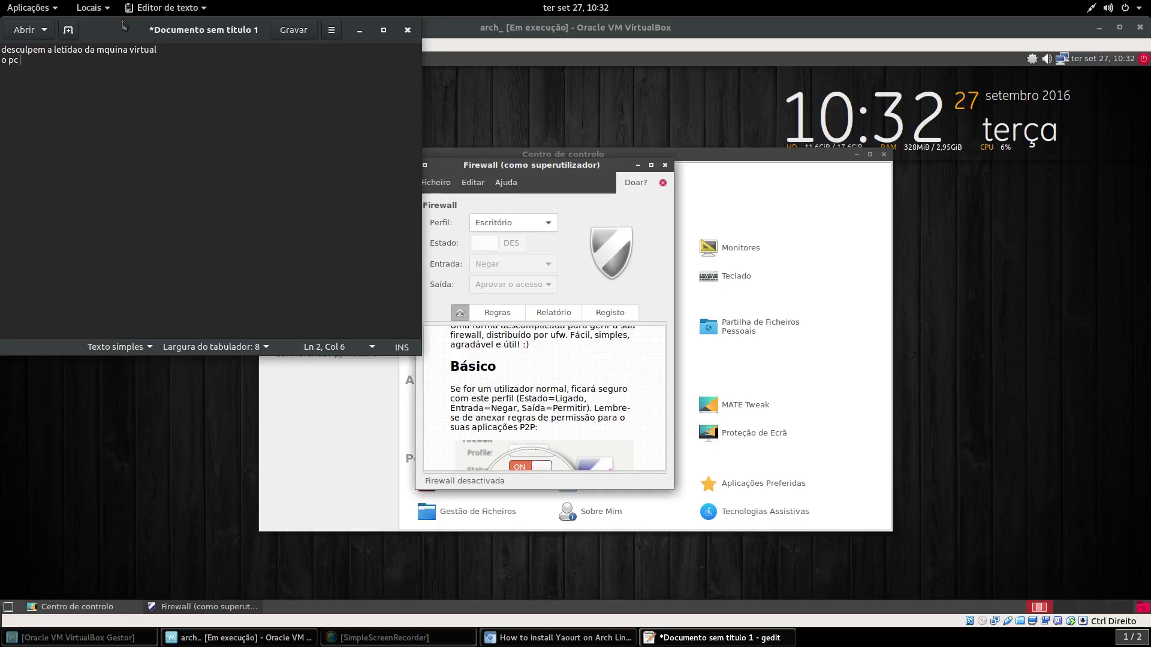
text( nao e dos melhores)
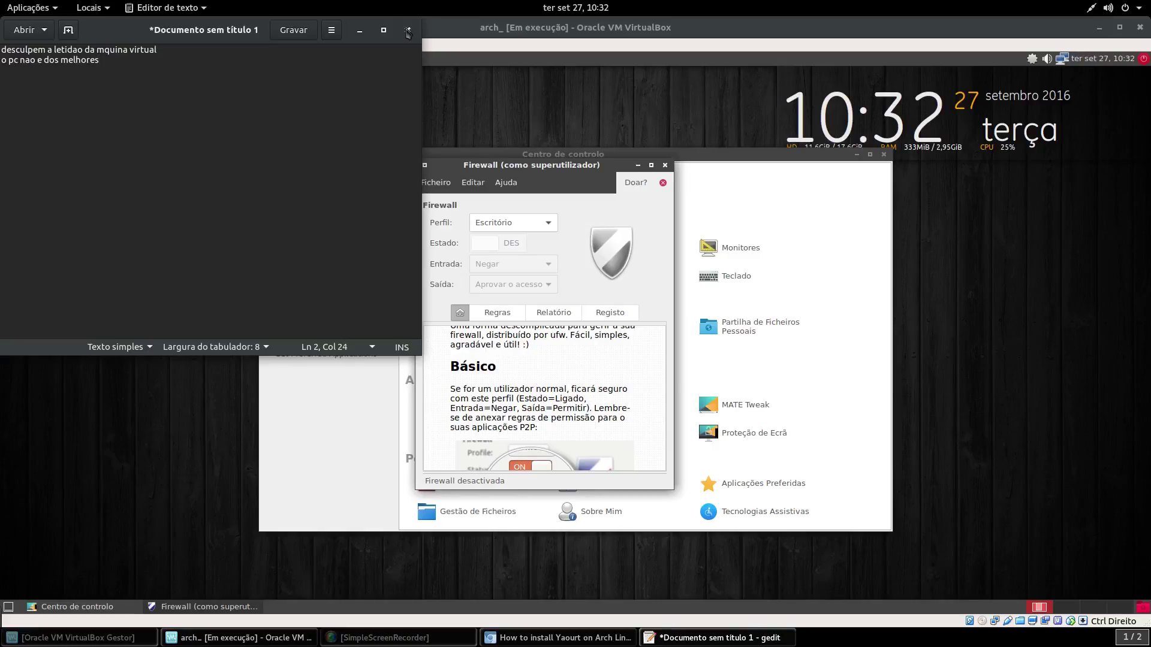
Return to the virtual machine, switch the firewall on and dismiss the dialog about the unresponsive firewall window.
click(477, 31)
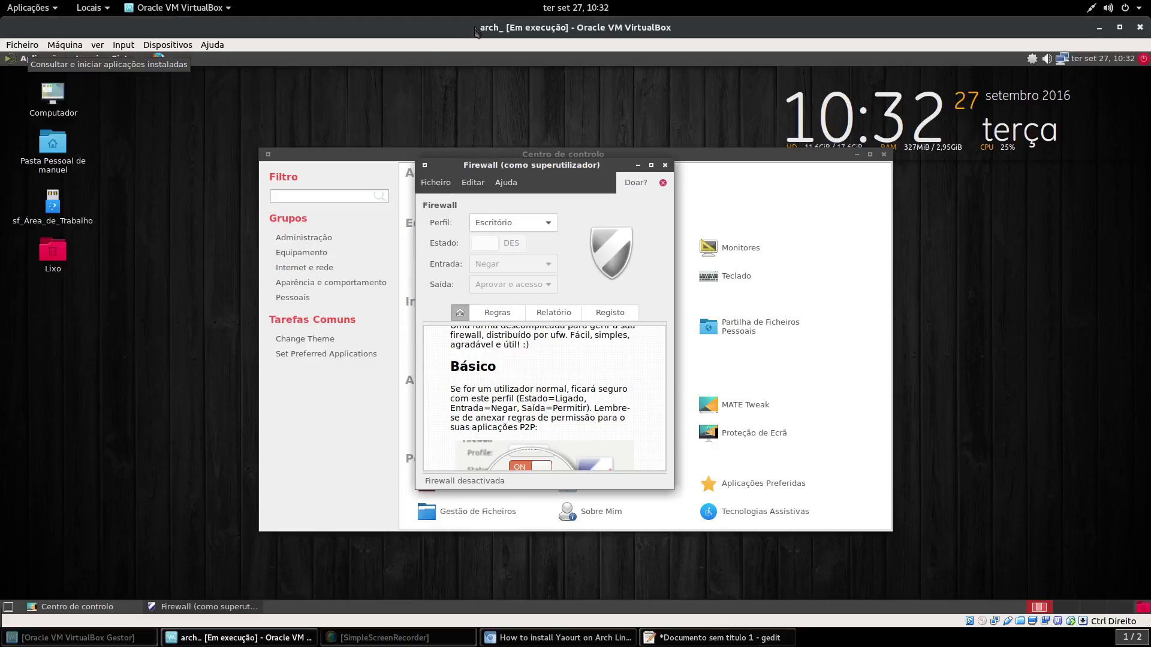
click(506, 243)
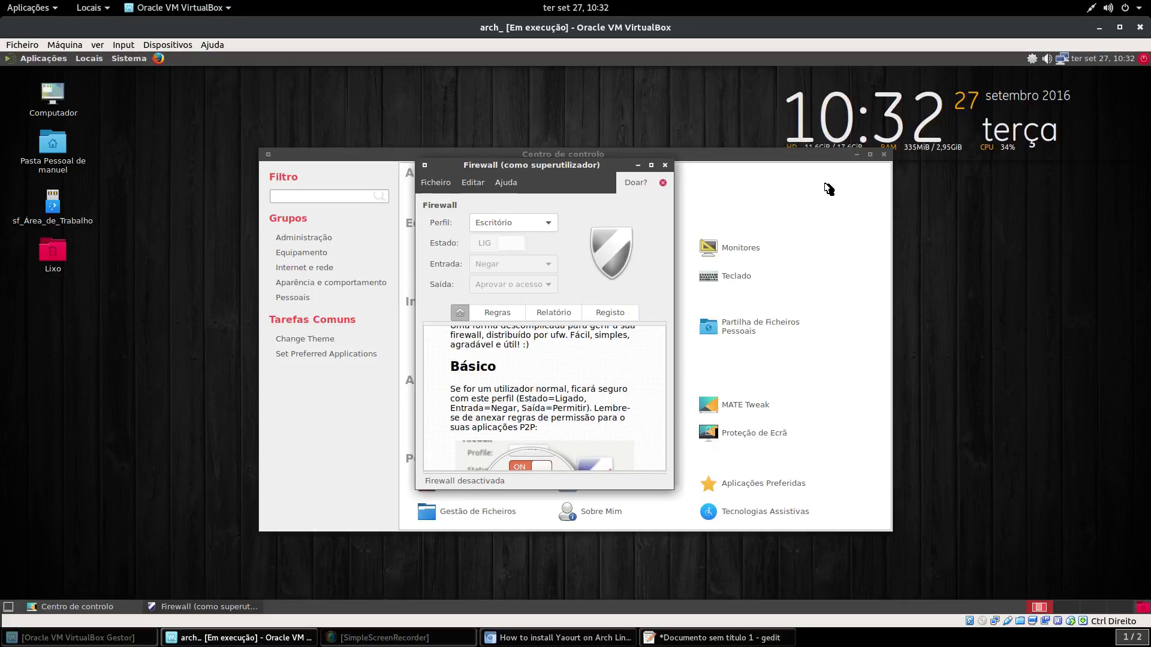
drag(574, 164, 247, 152)
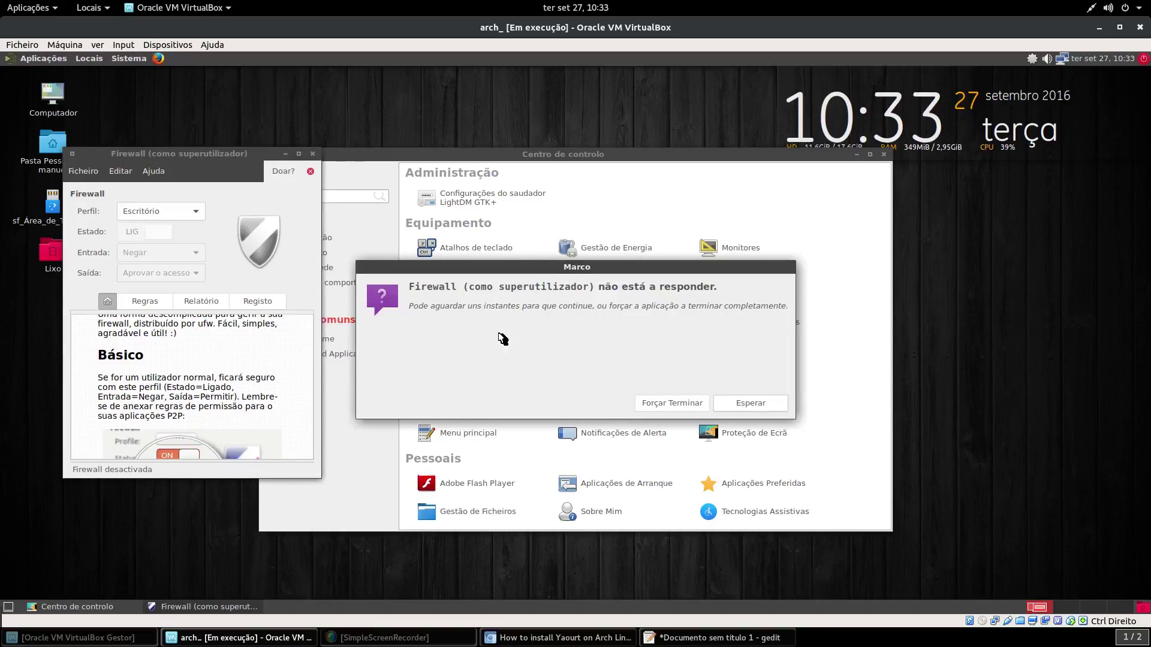
click(730, 402)
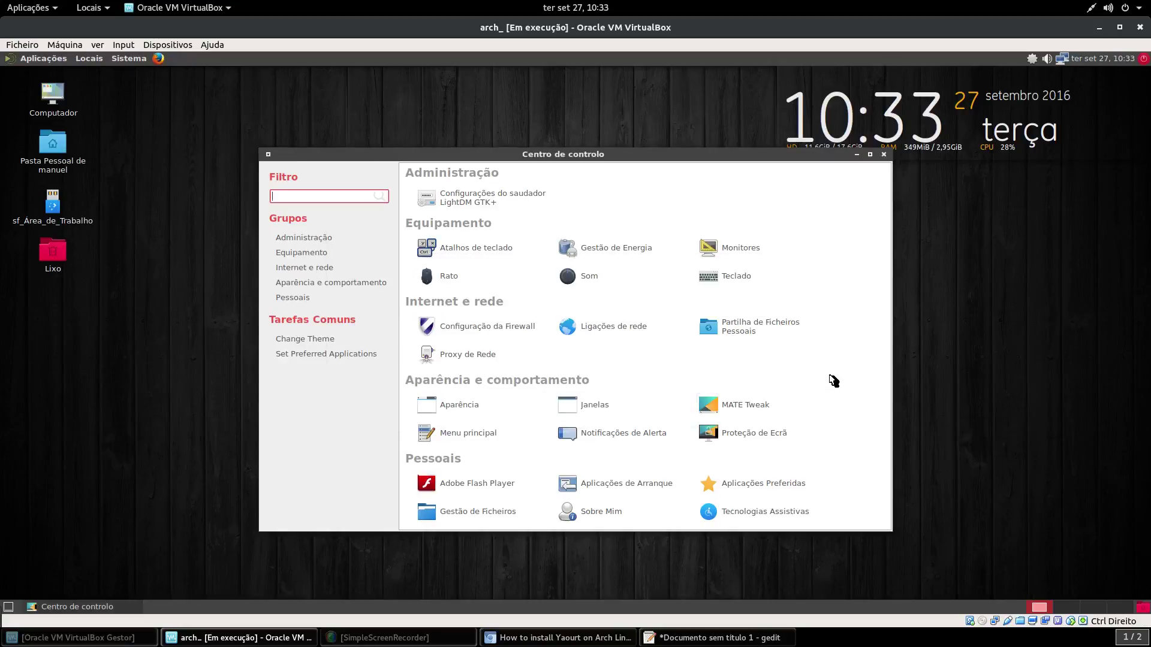
Reopen the firewall configuration with the account password, check its state and close it.
click(473, 329)
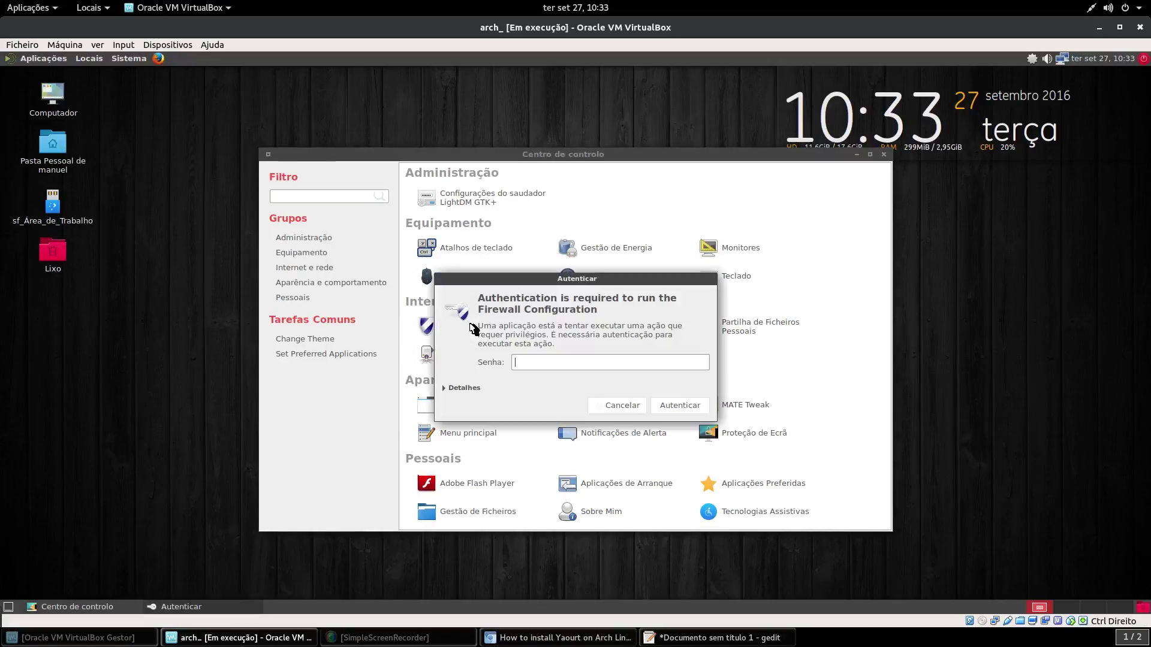
text(*****)
key(Return)
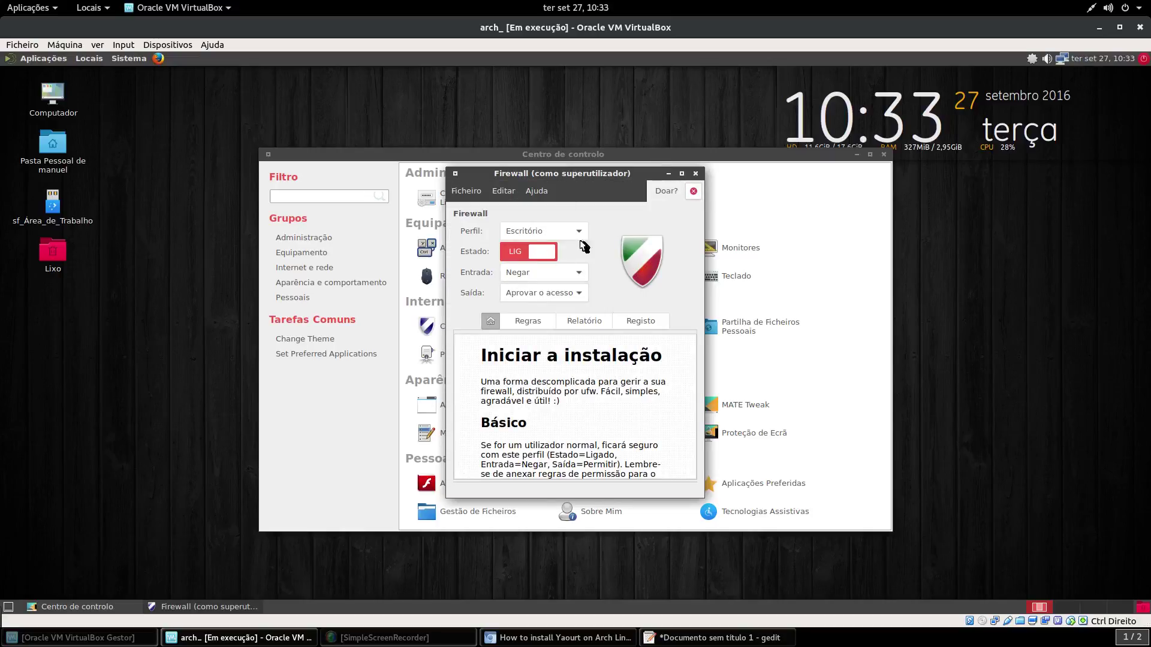
click(695, 177)
Maximise the Centro de controlo and look at the mouse preferences.
drag(713, 159, 699, 143)
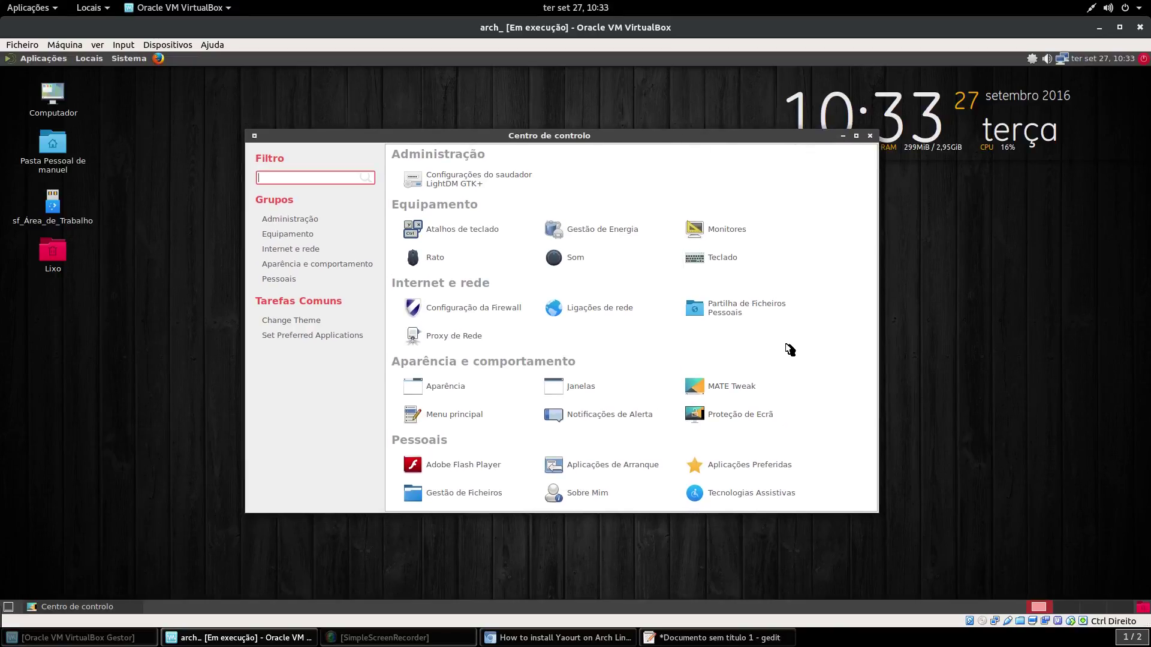
click(857, 135)
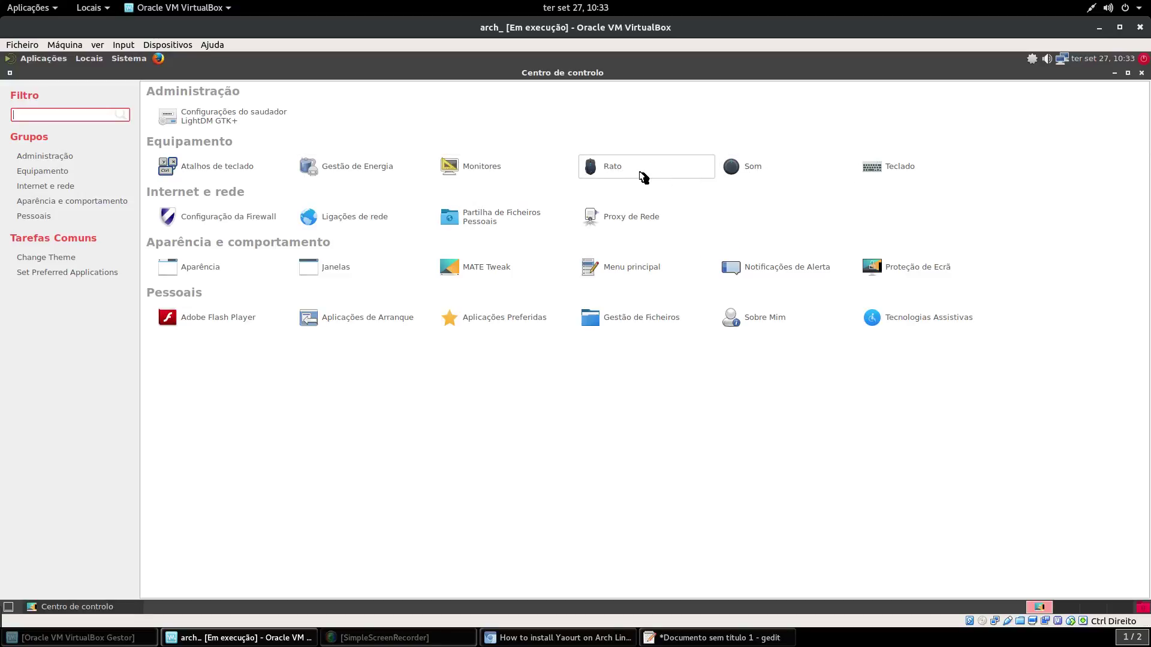
click(616, 171)
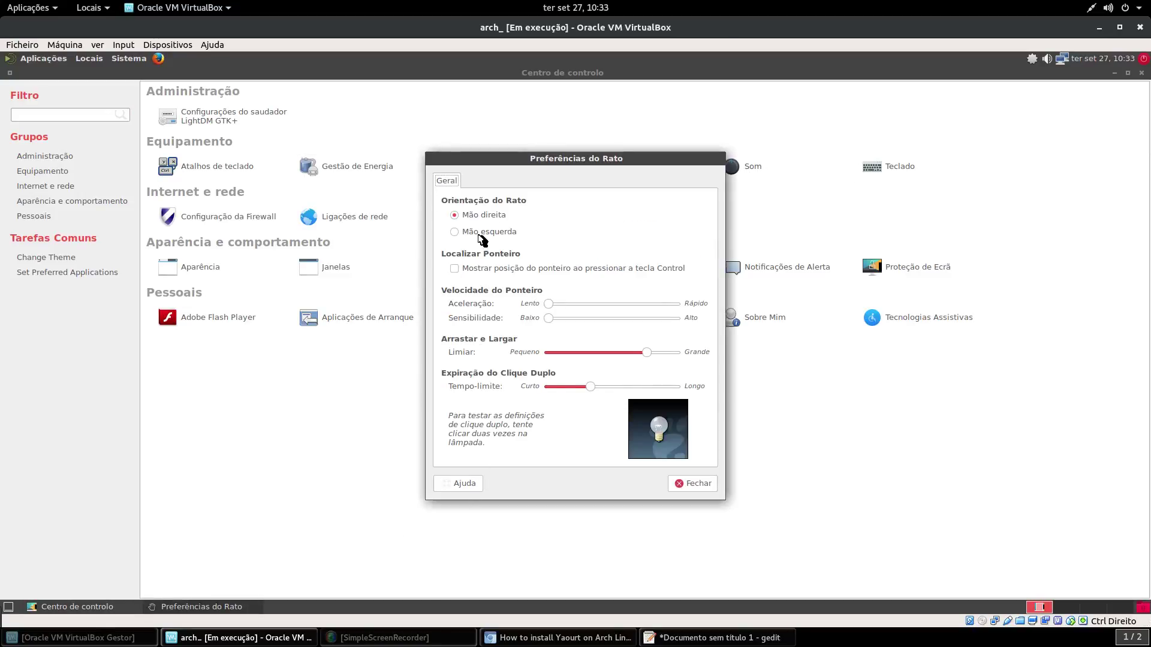
click(672, 483)
Look through the sound preferences for effects, equipment, input, output and applications, and close them.
click(760, 176)
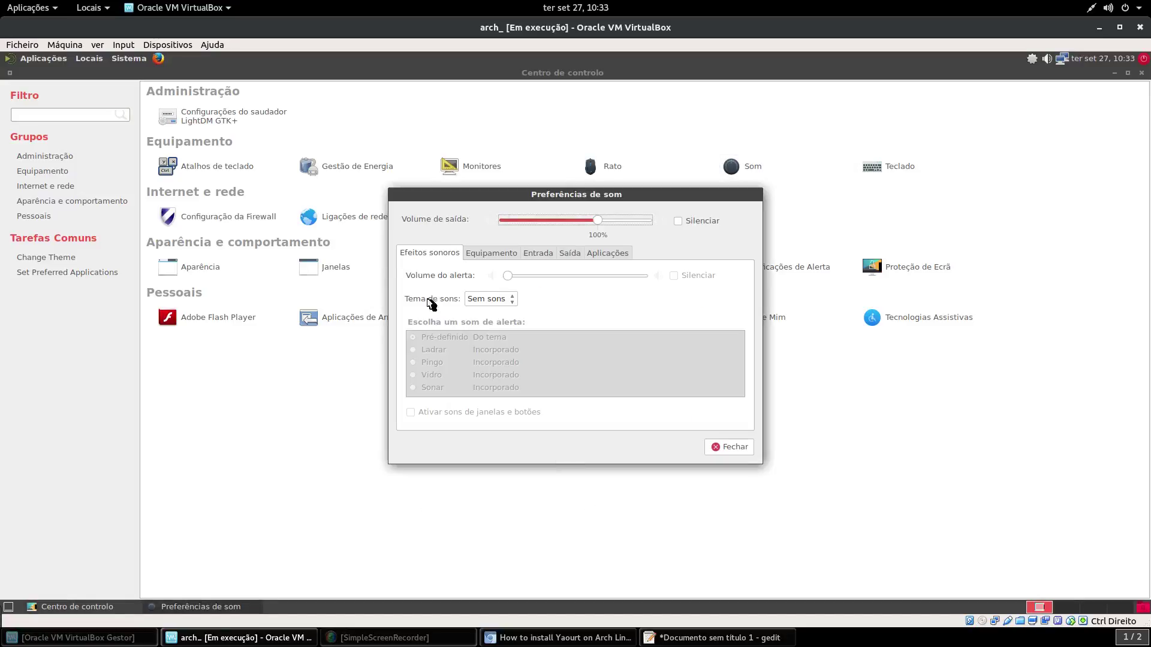
click(497, 254)
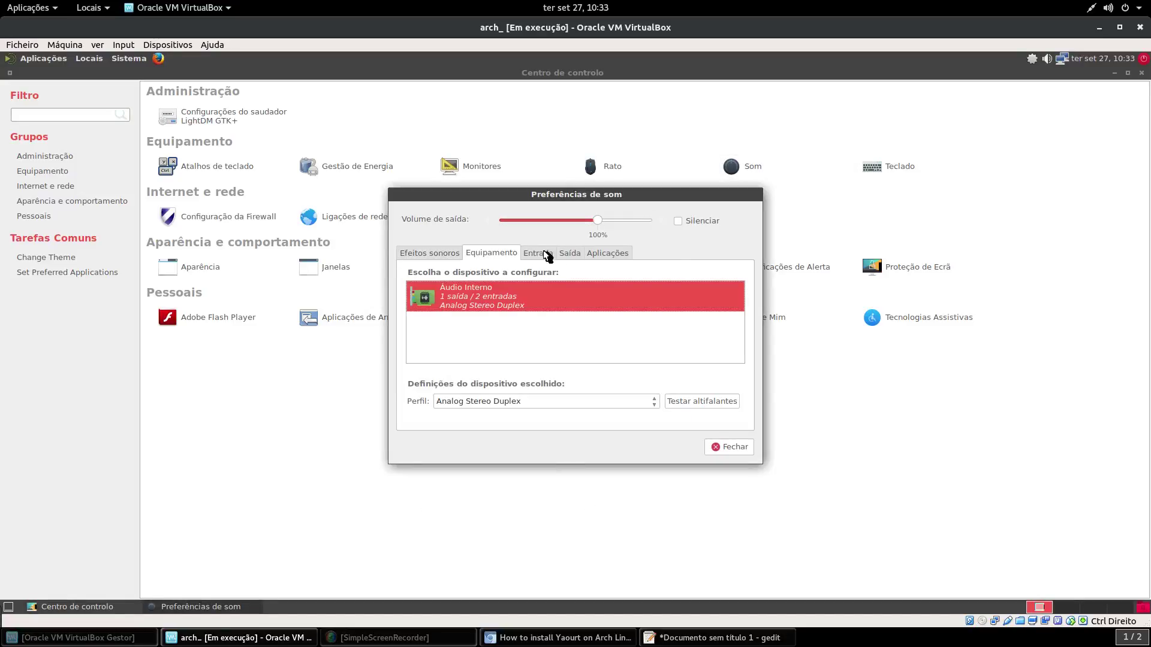
click(543, 254)
click(577, 253)
click(607, 253)
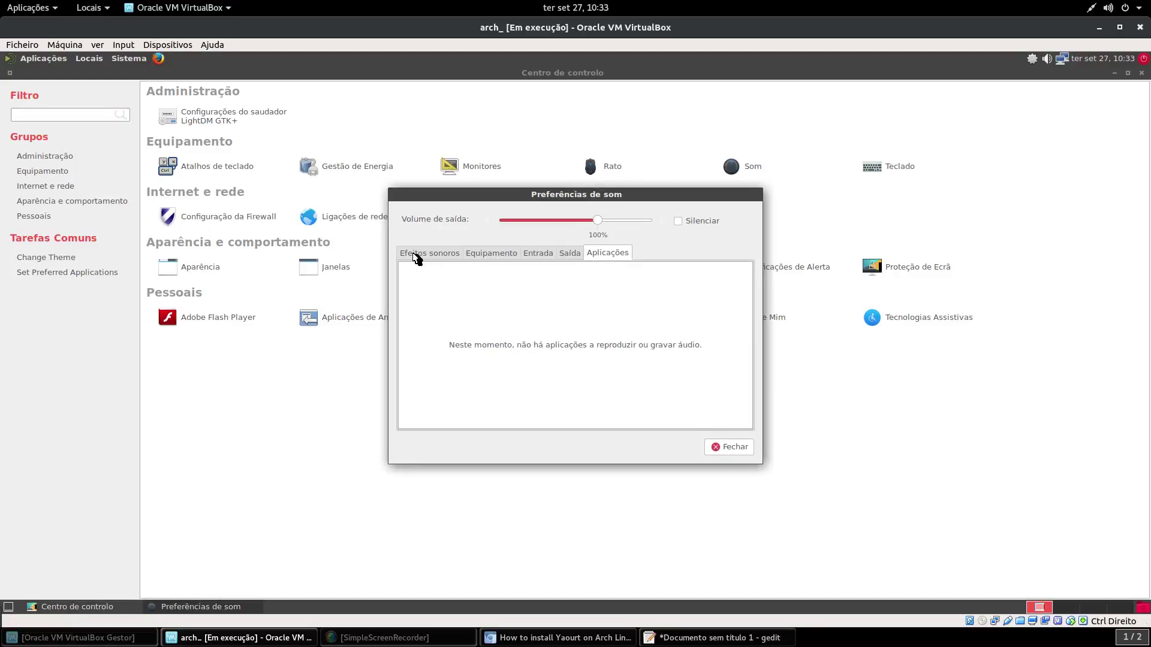
click(422, 254)
click(713, 452)
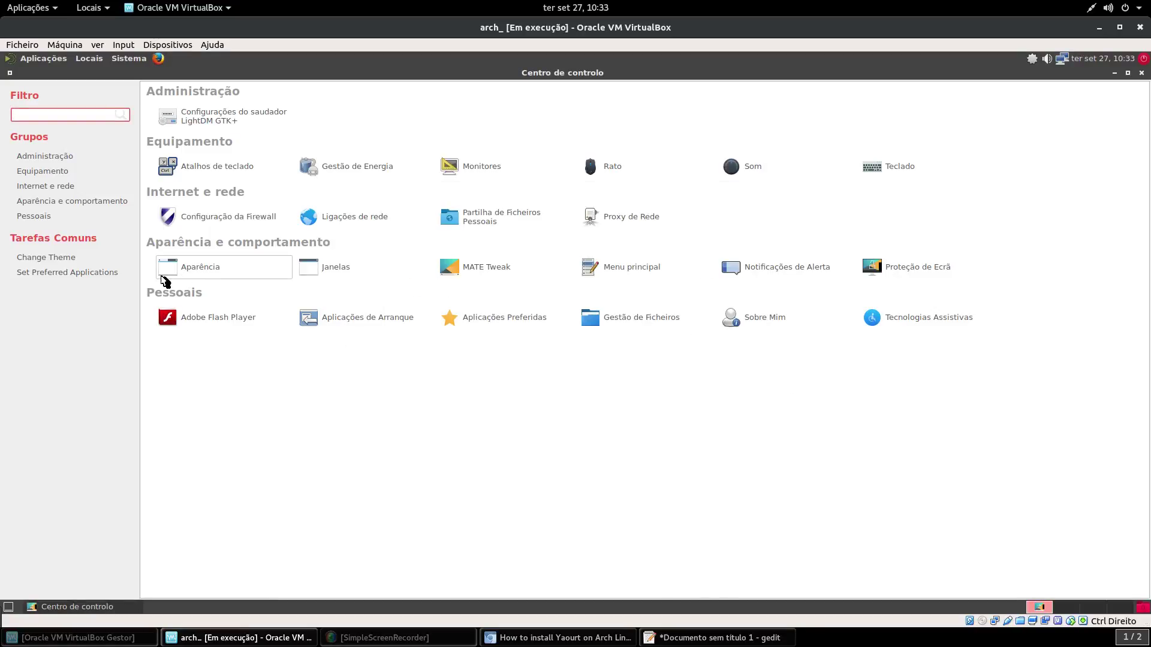
Save the current appearance theme as "meu tema" with its background image and notification theme, and close the appearance preferences.
click(246, 273)
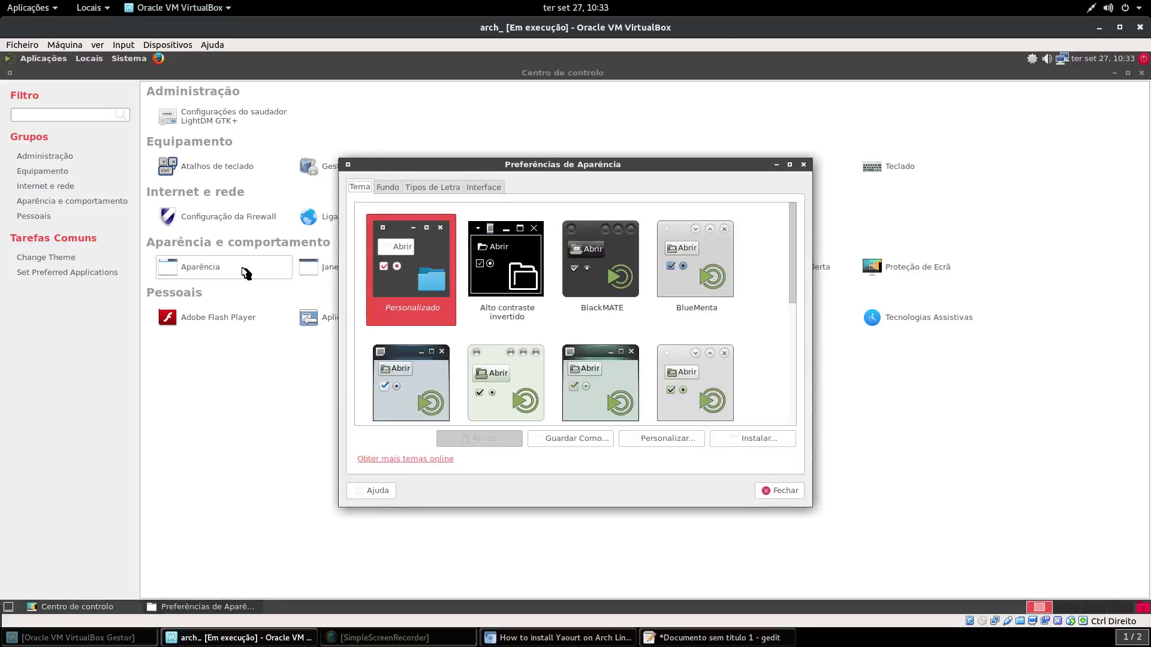
click(595, 441)
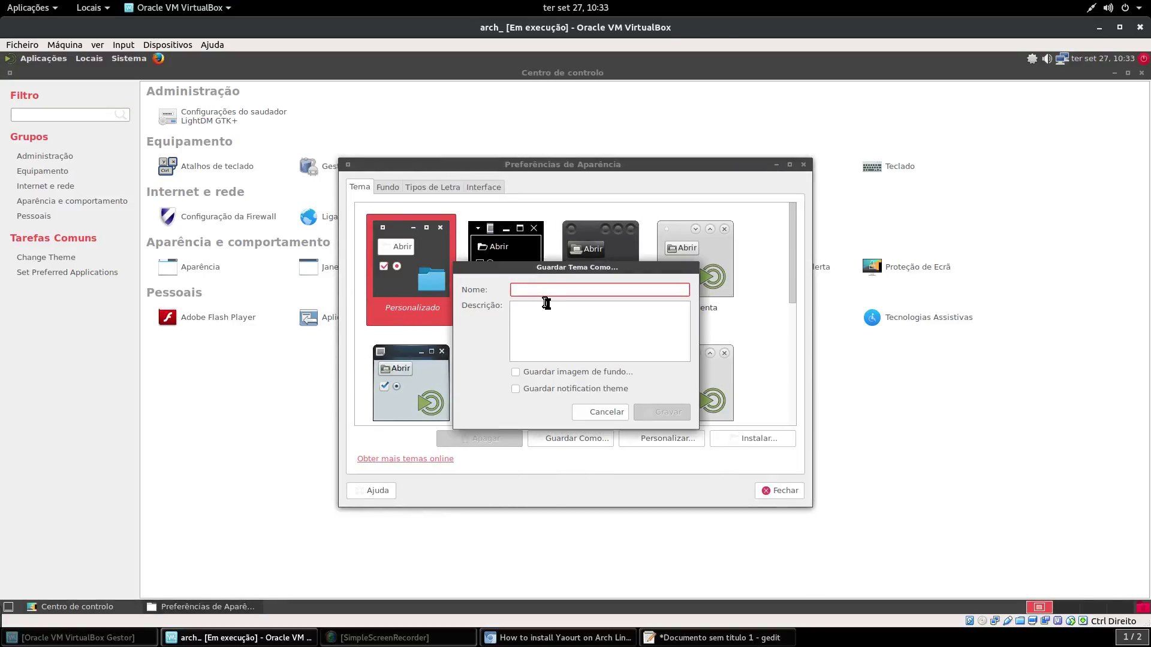
text(meu)
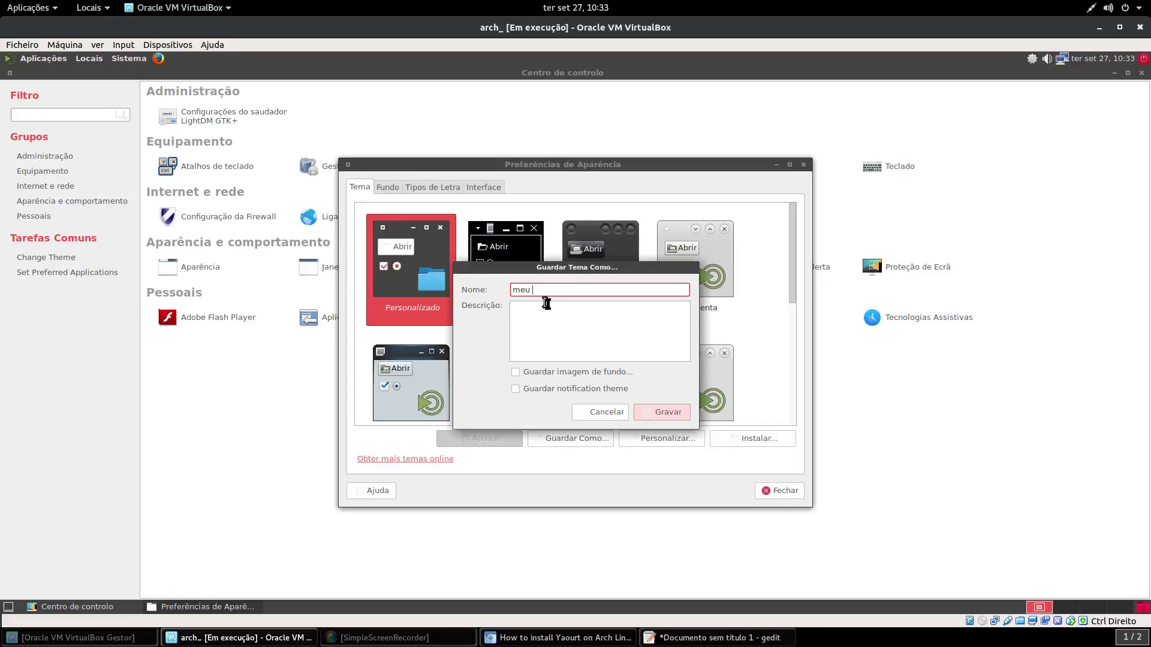
text( tema)
click(519, 373)
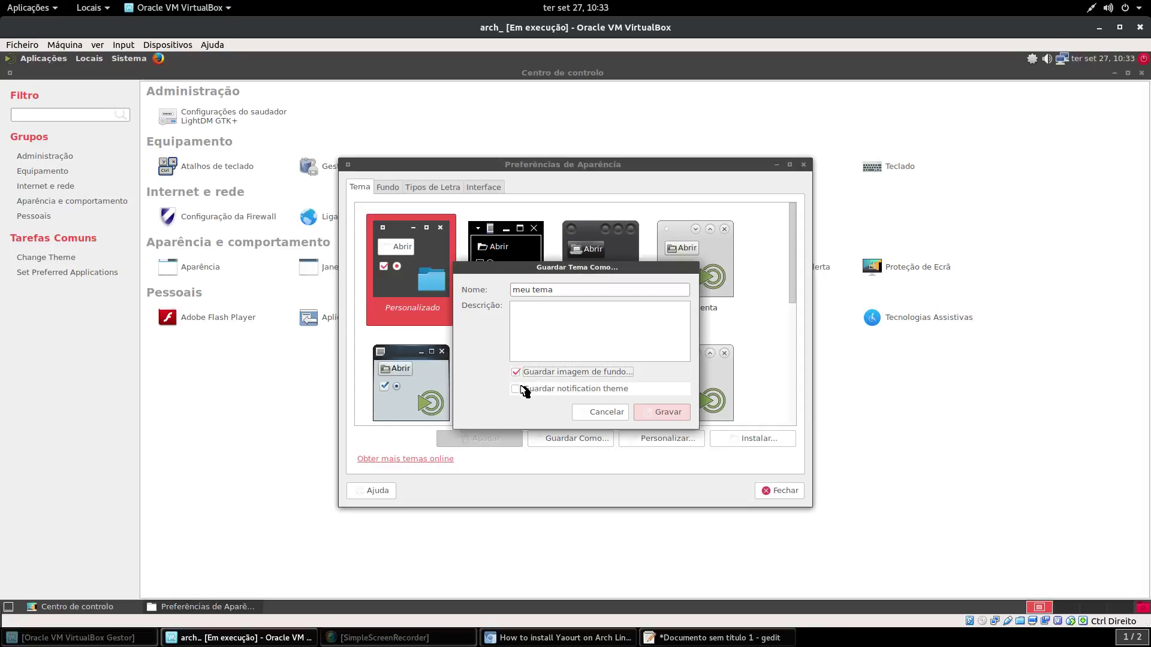
click(525, 391)
click(654, 416)
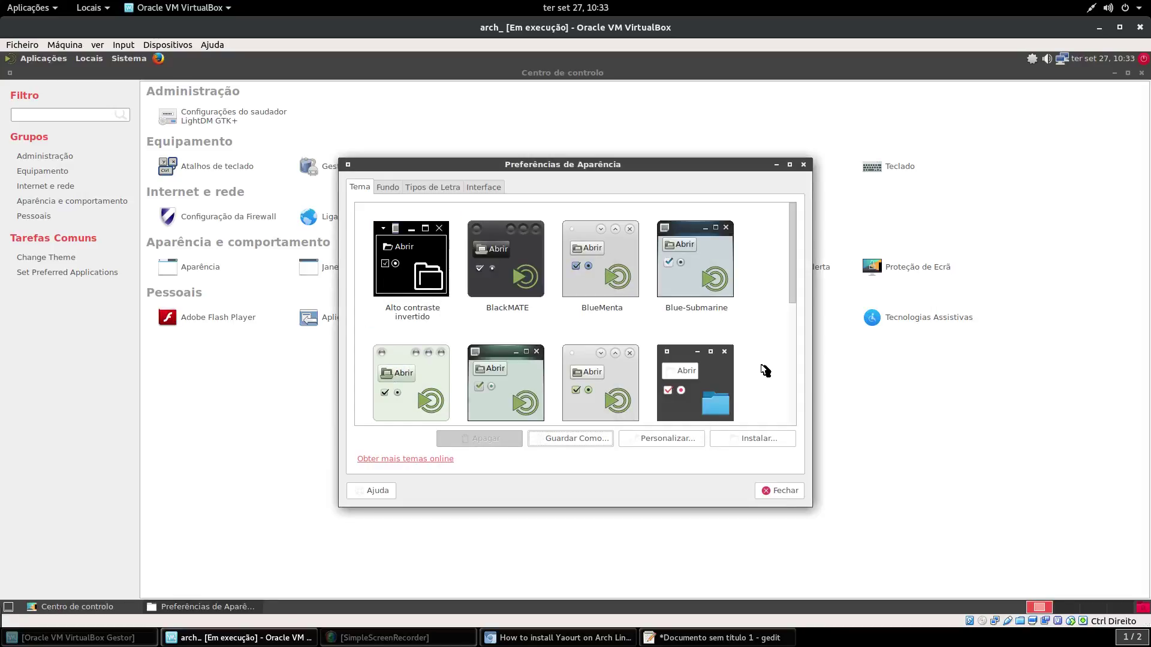
drag(794, 321, 789, 444)
click(782, 492)
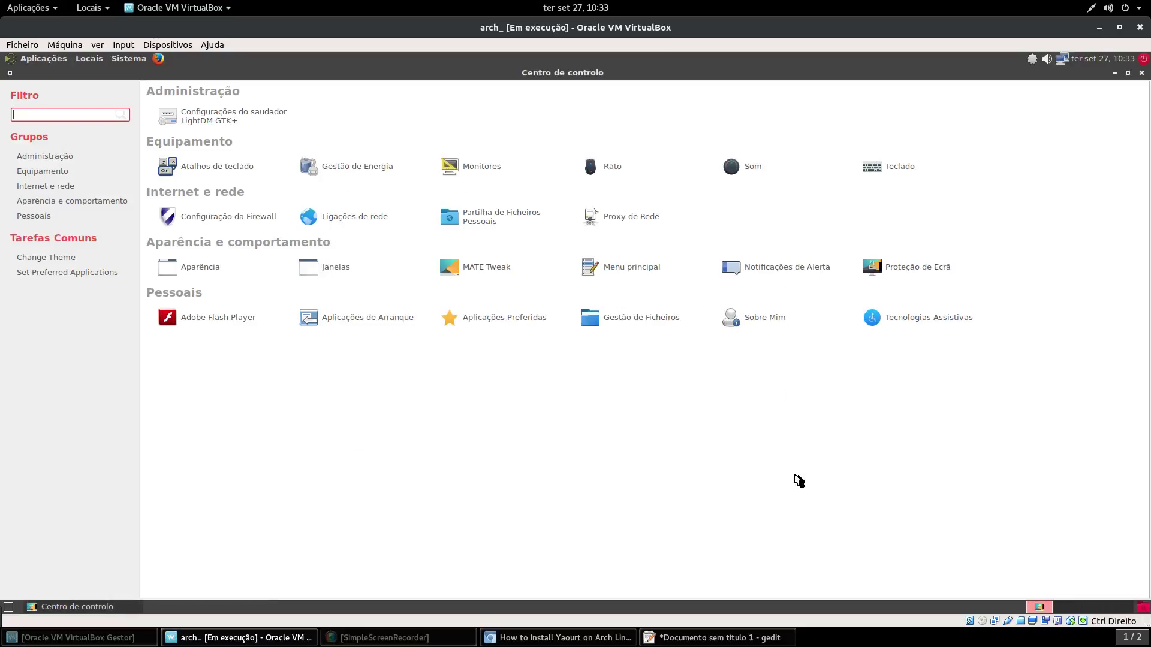
Open the screen saver preferences, preview the available screen saver themes and choose Aleatório.
click(906, 268)
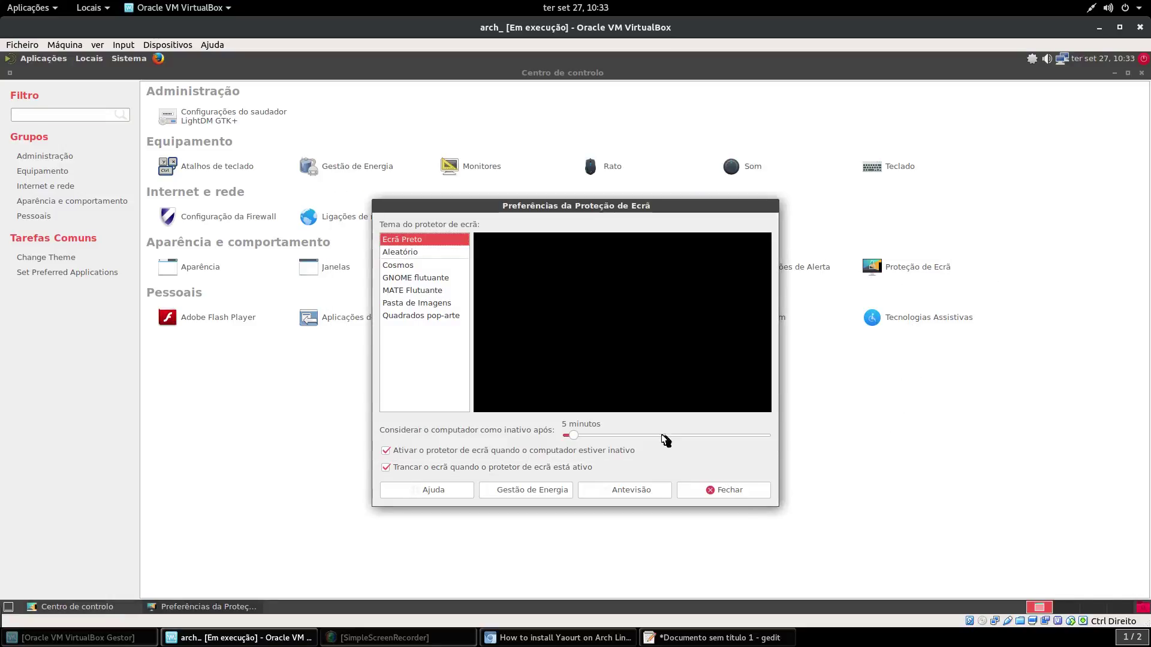
click(396, 265)
click(394, 280)
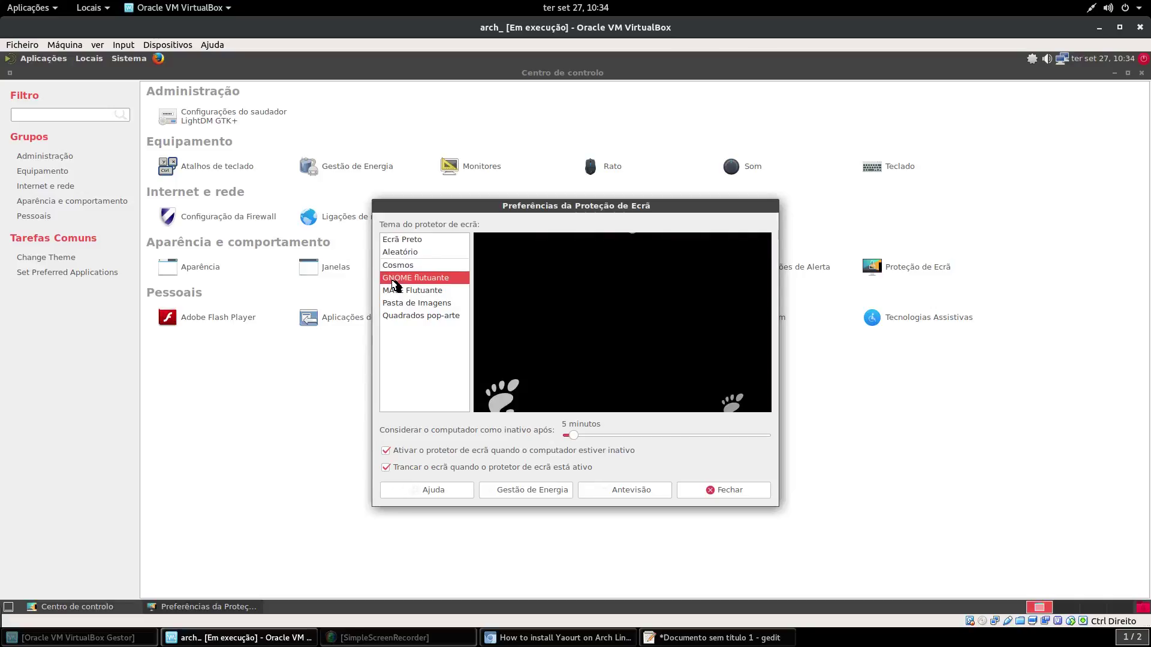
click(394, 293)
click(397, 304)
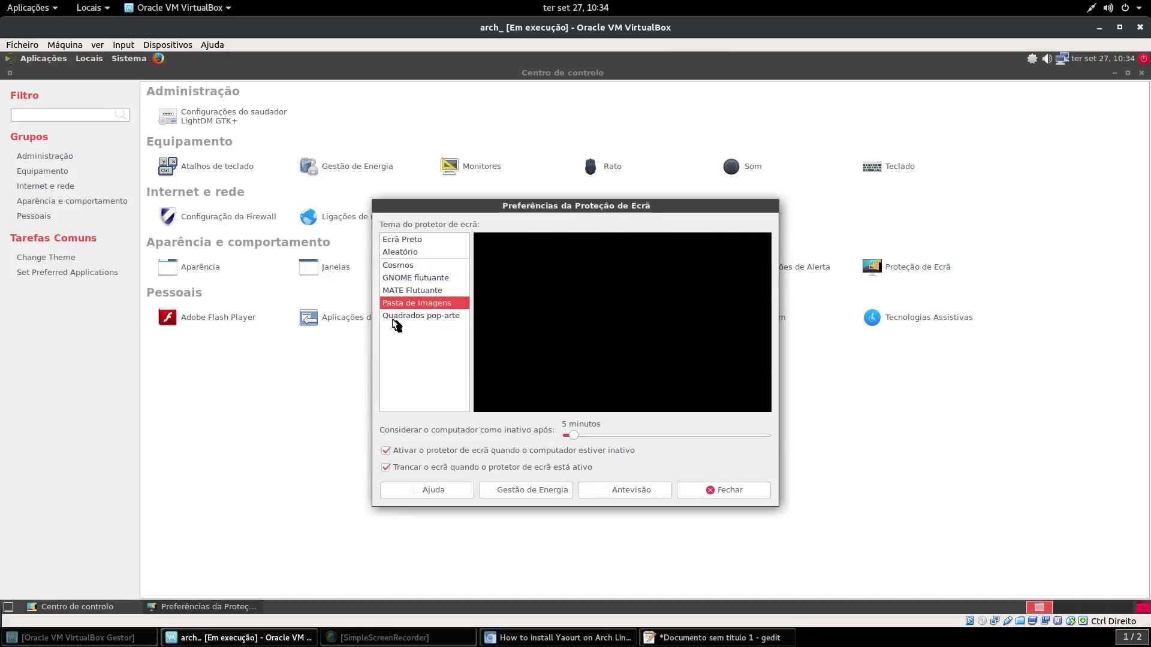
click(397, 317)
click(394, 267)
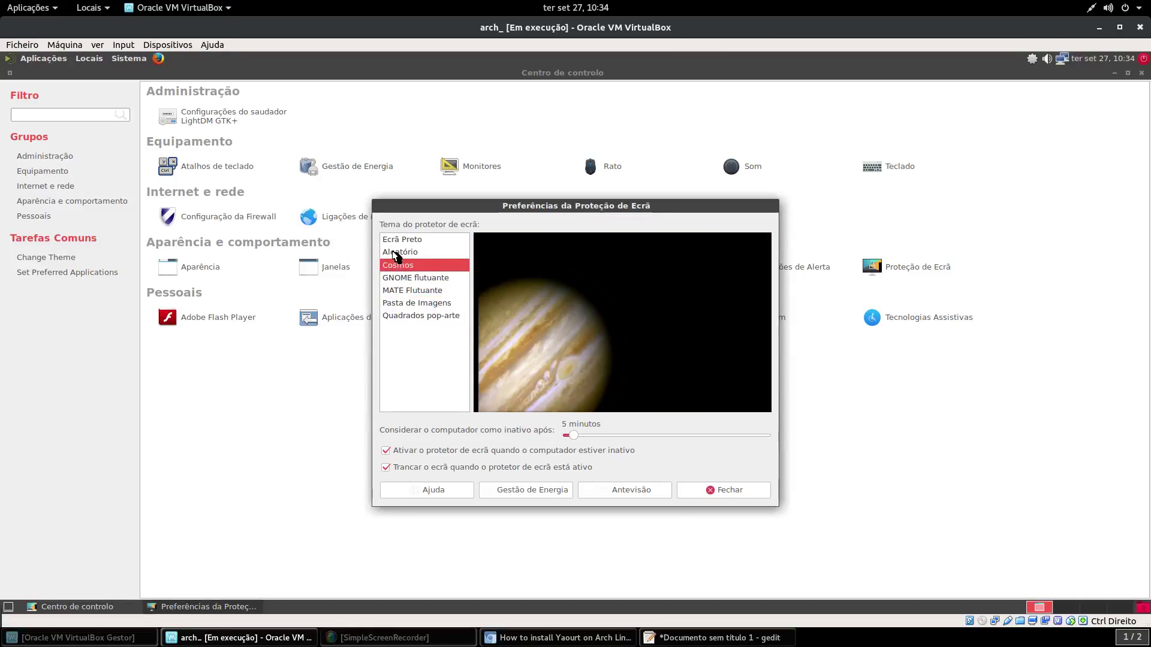
click(397, 252)
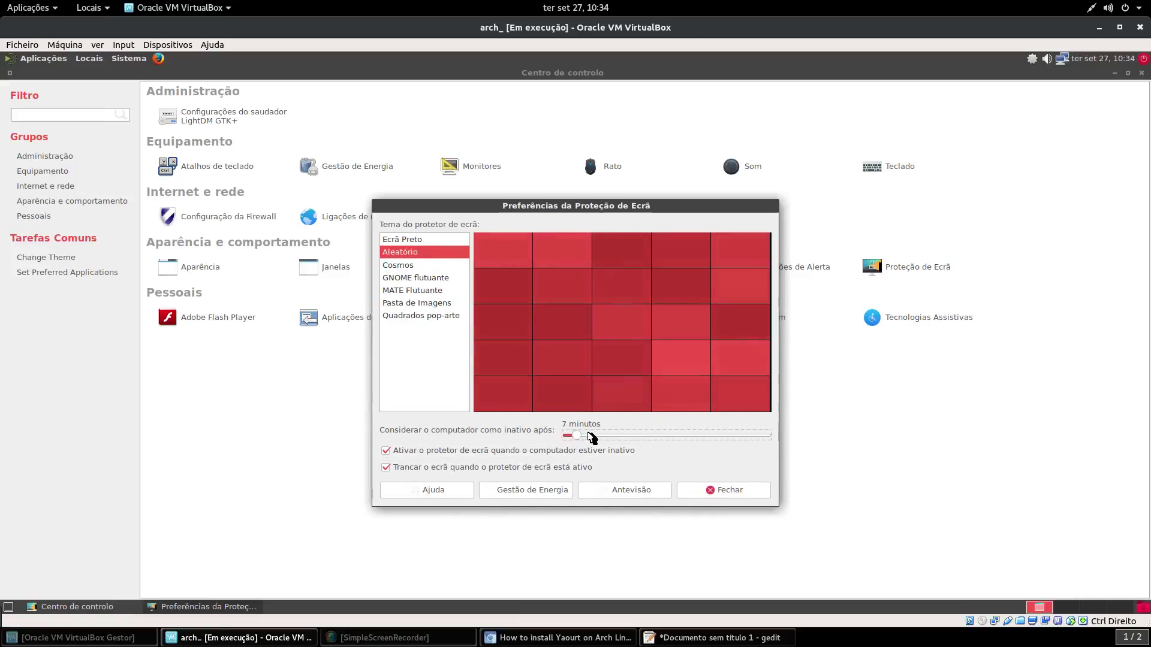
Set the idle time to 20 minutes, turn off screen locking while the screen saver is active, and close the preferences.
drag(572, 437, 603, 437)
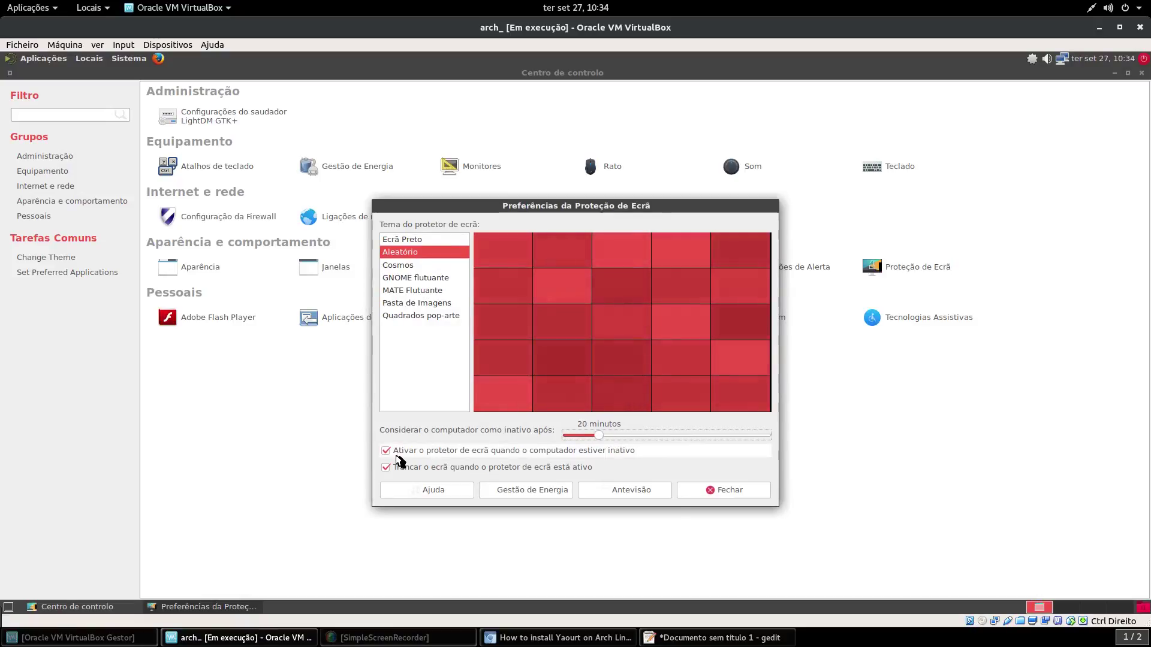
click(478, 468)
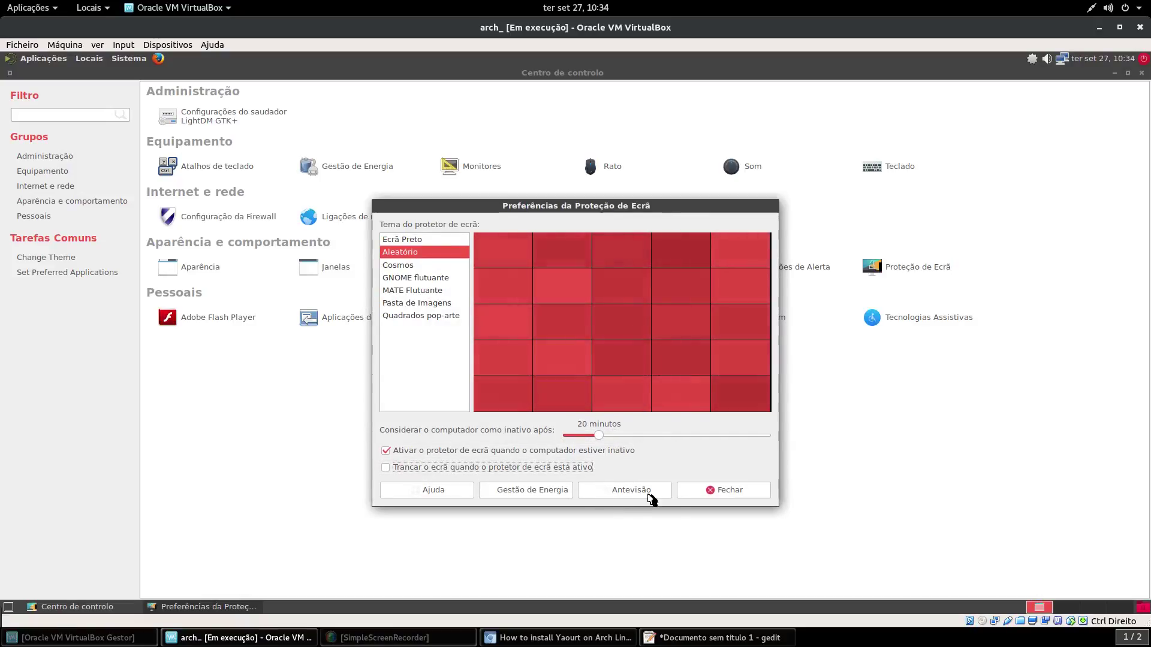
click(721, 491)
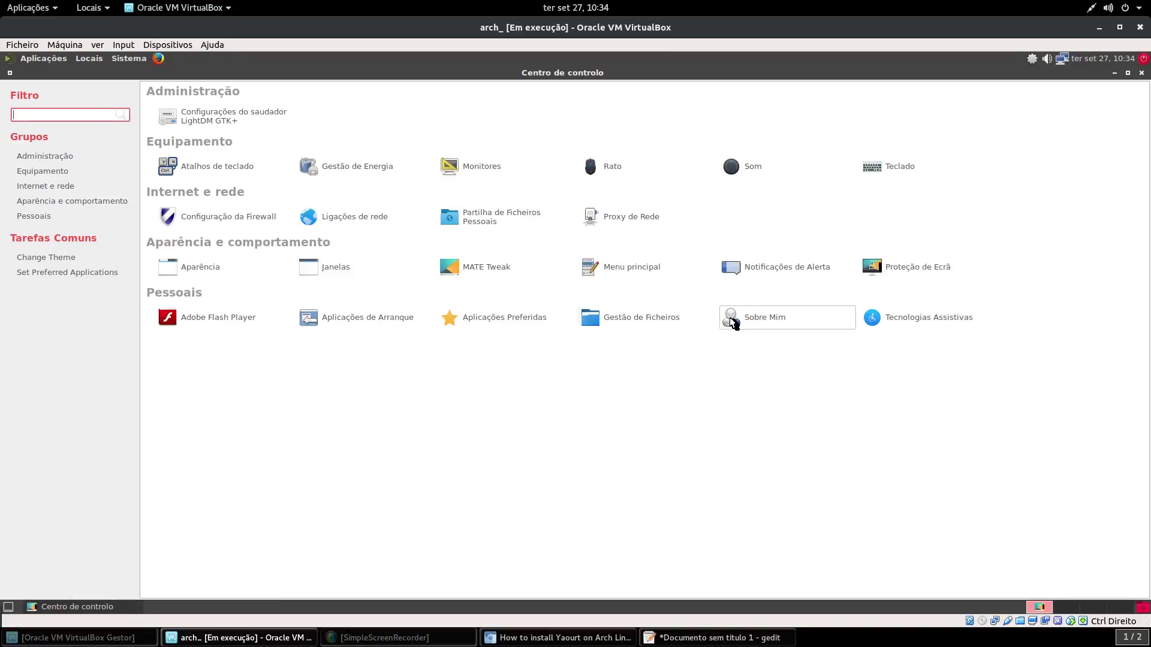
Look at the user details in Sobre Mim, and close them and the Centro de controlo.
click(756, 318)
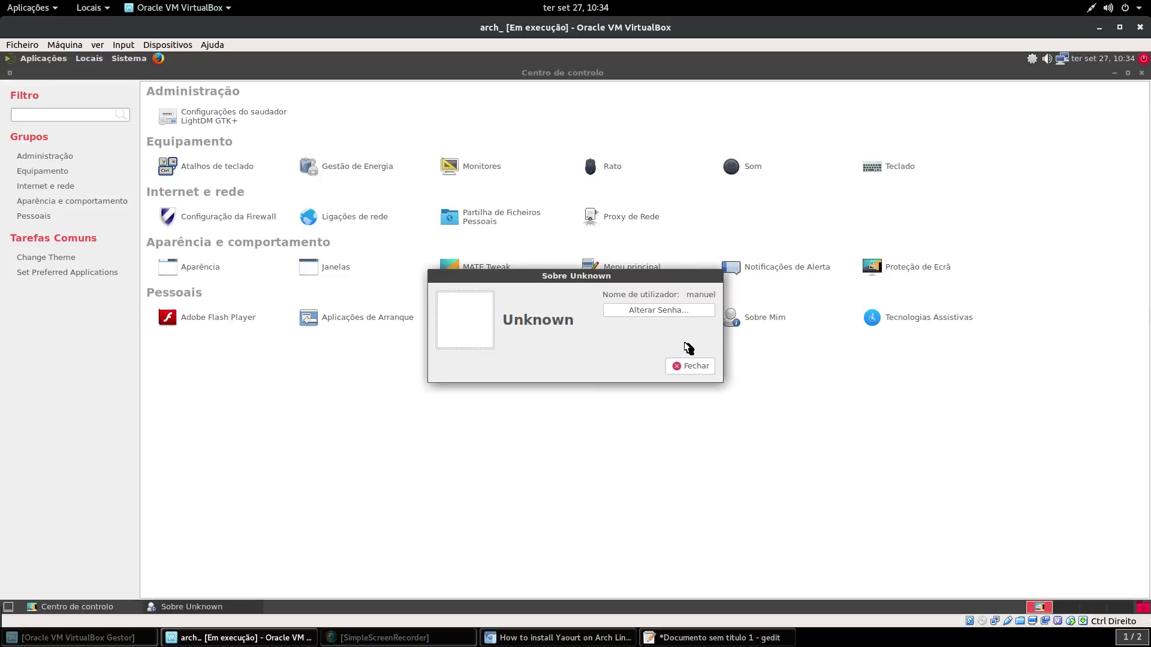
click(702, 368)
click(1128, 73)
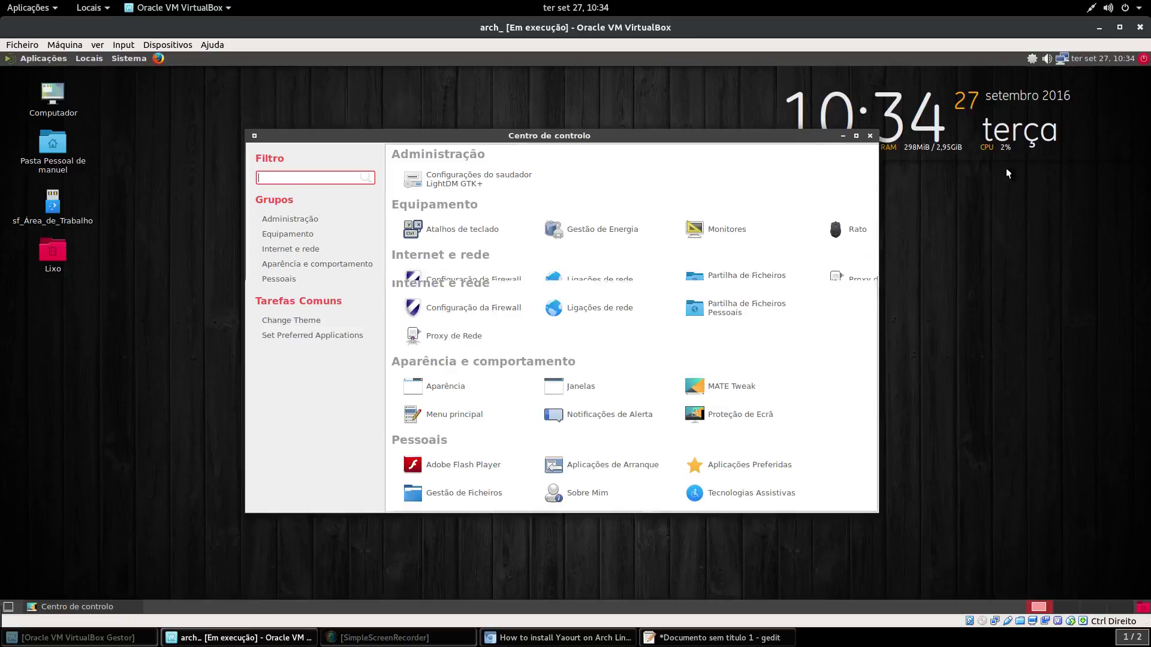
click(870, 136)
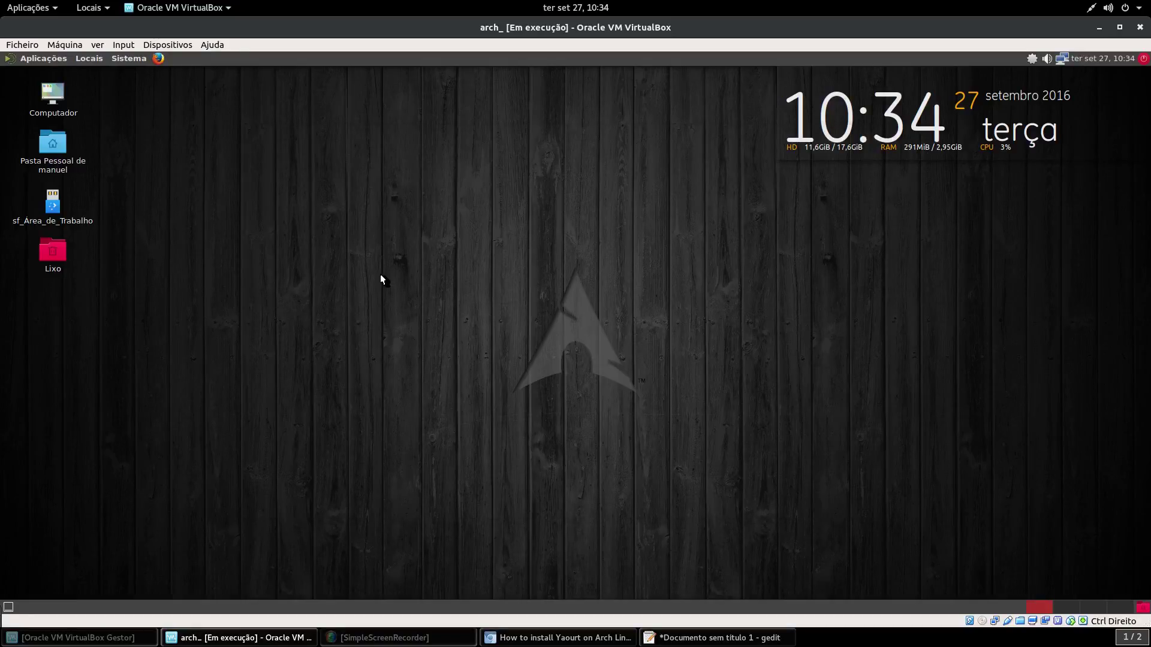
Look through the installed application categories, including system tools and Internet, and the list of places.
click(54, 63)
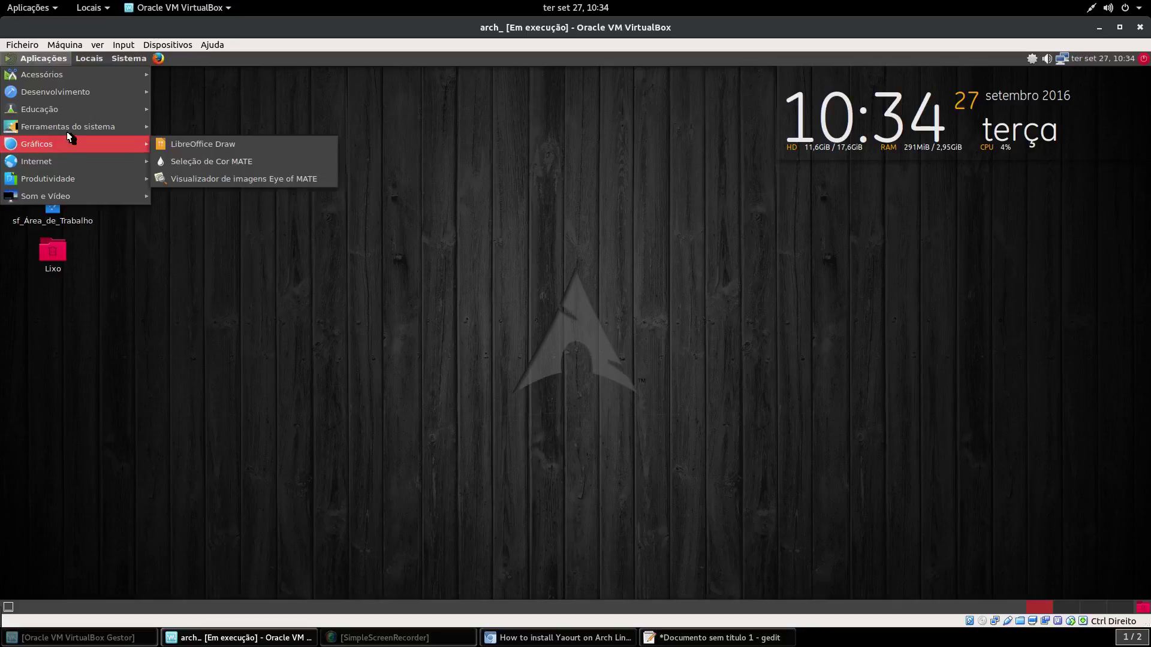
mouse_move(71, 127)
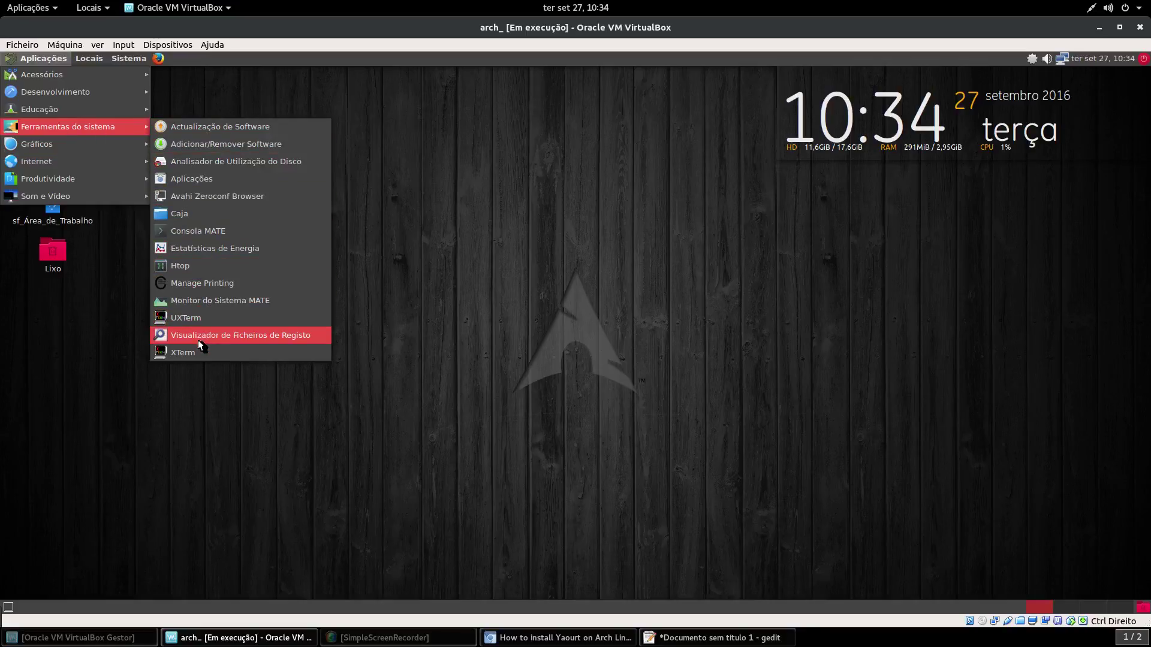
mouse_move(87, 63)
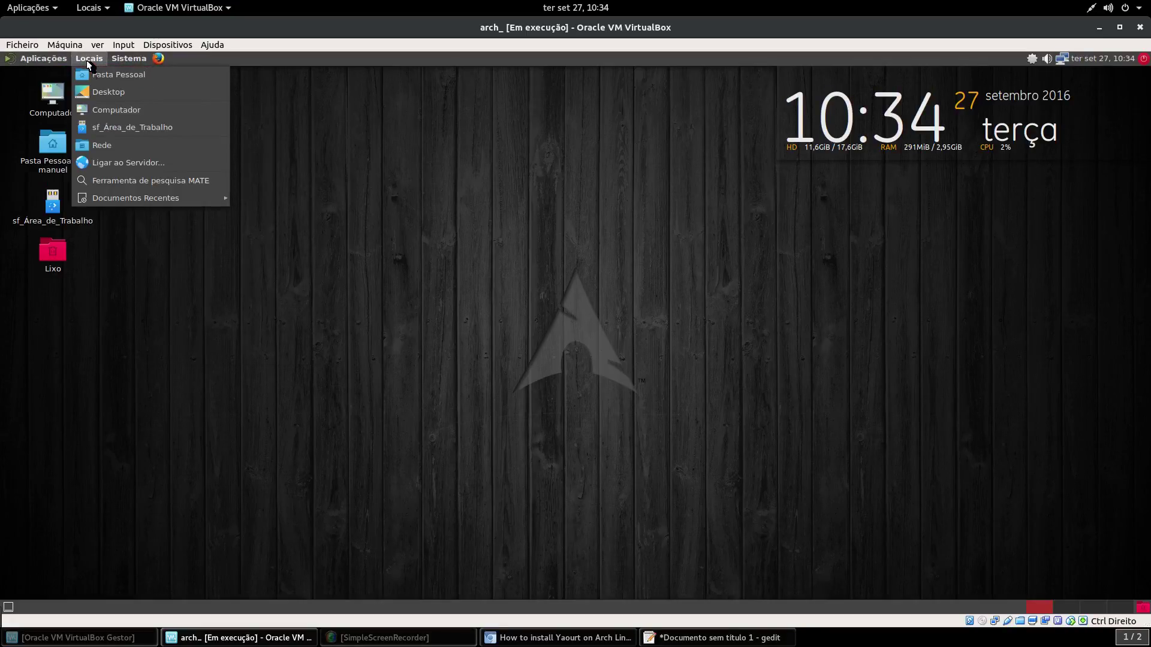
mouse_move(129, 58)
mouse_move(42, 107)
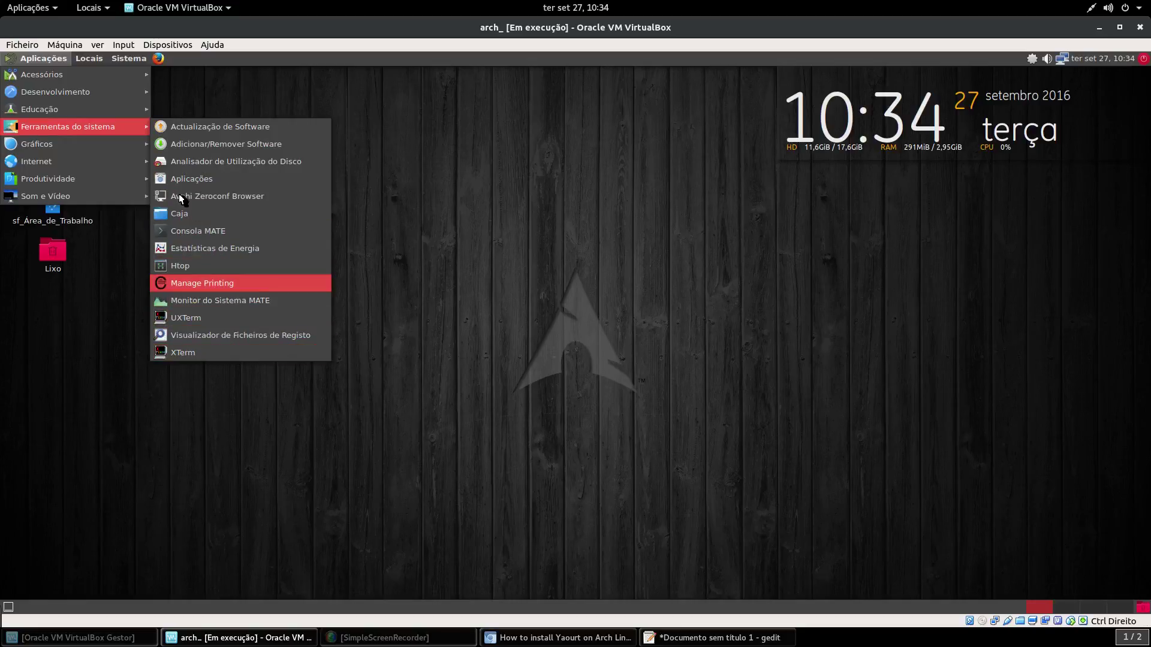
mouse_move(81, 168)
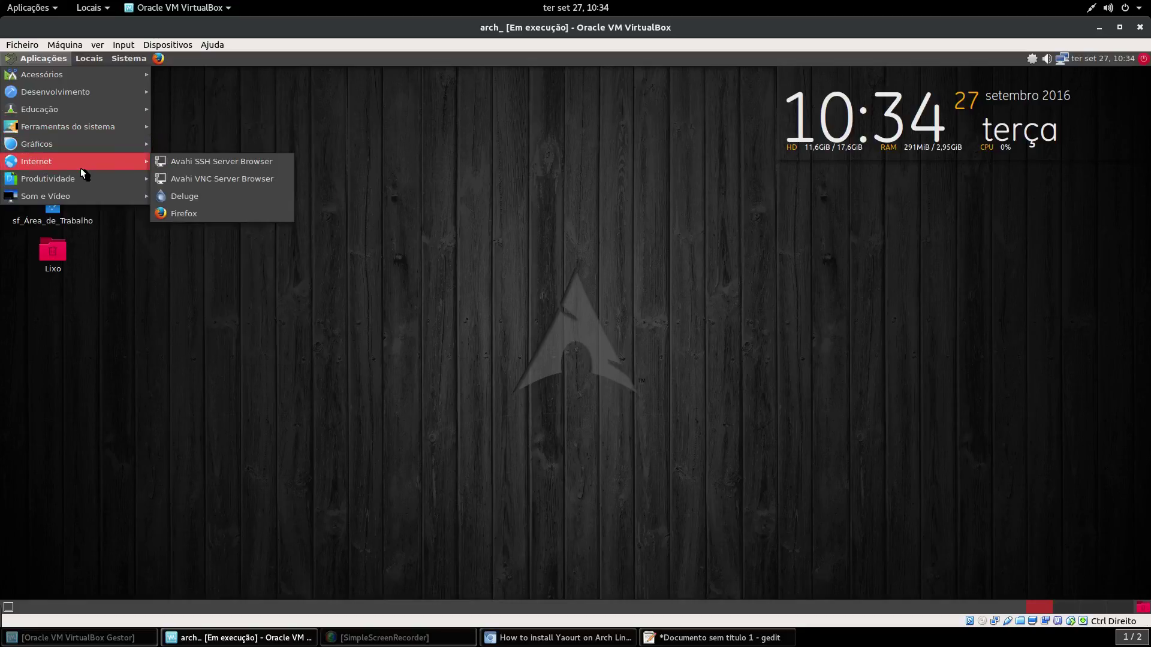
mouse_move(79, 202)
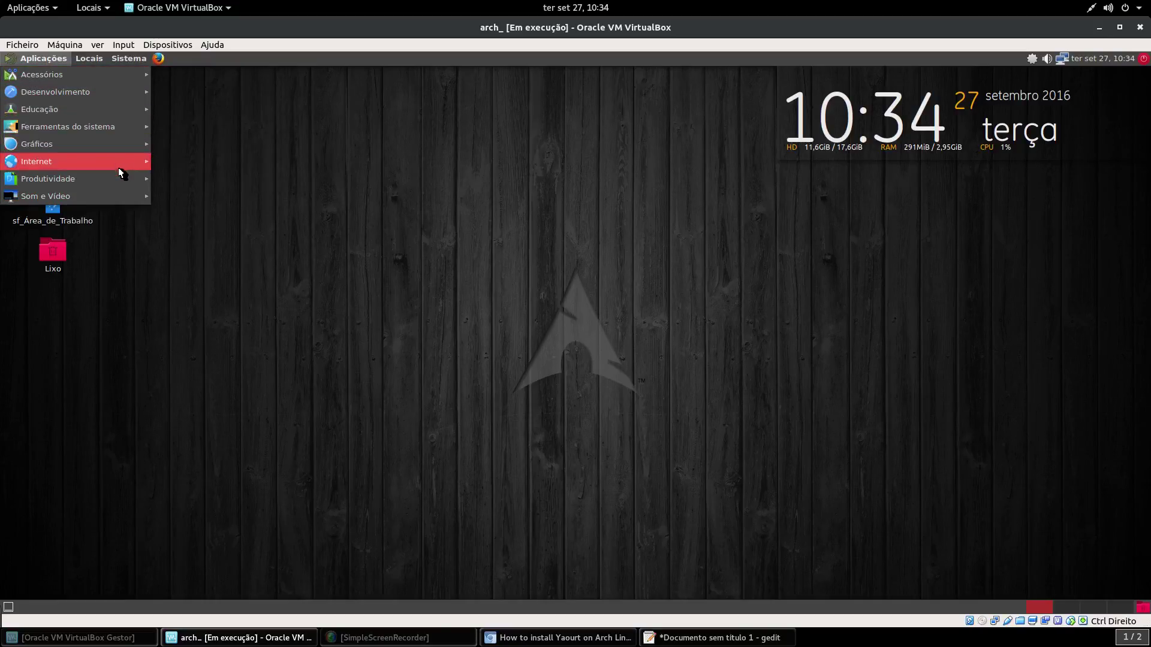
mouse_move(110, 126)
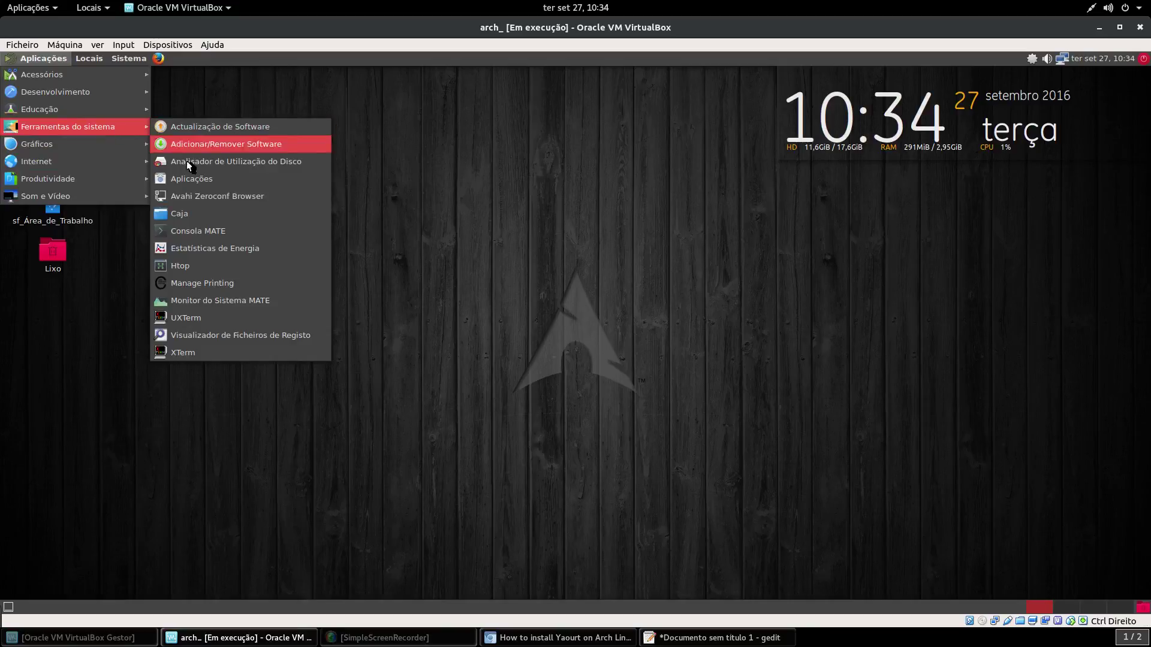
Open Consola MATE and the Aplicações software centre, dismiss its welcome message and look over the featured applications and categories.
click(191, 232)
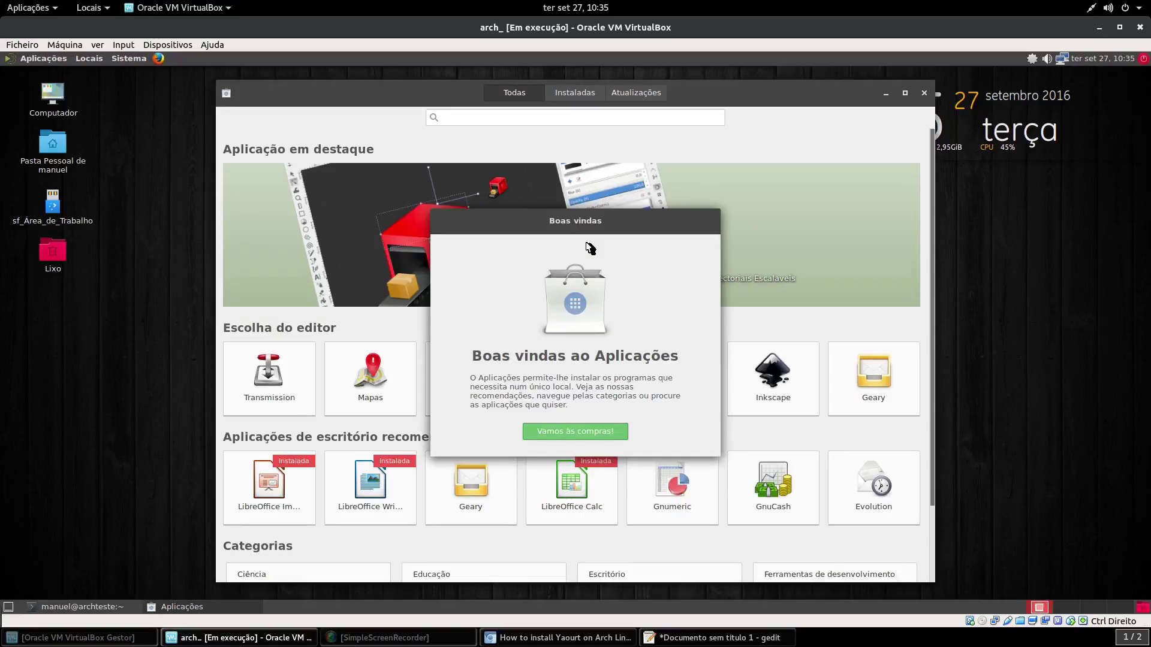
click(572, 433)
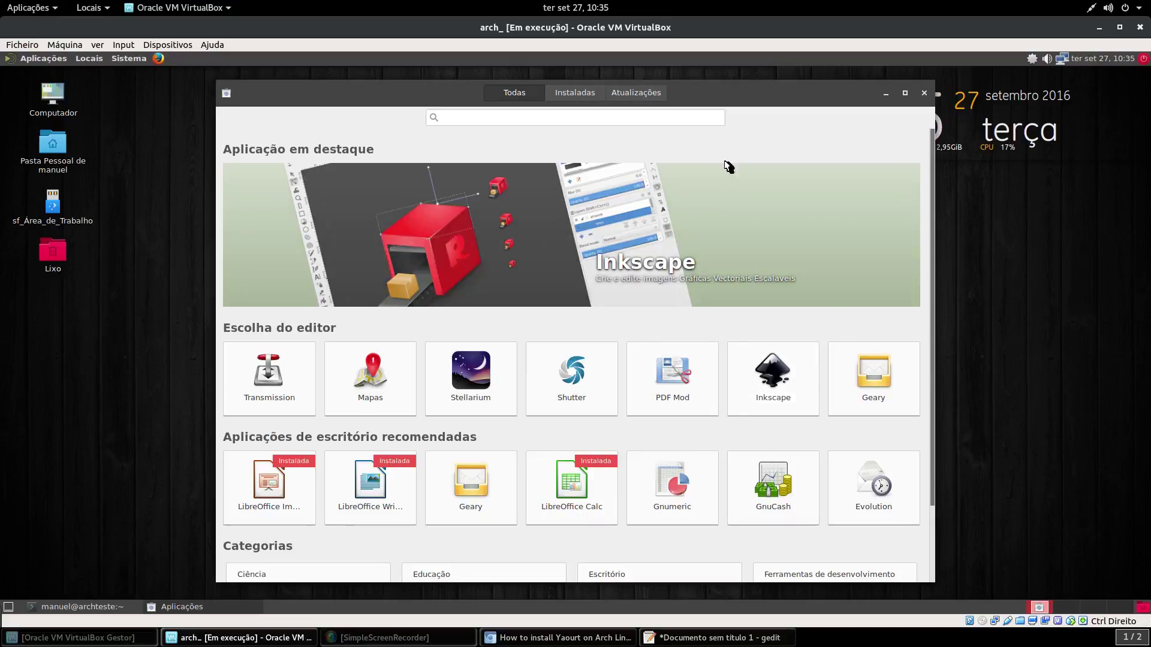
drag(712, 92, 681, 89)
scroll(707, 309, down, 3)
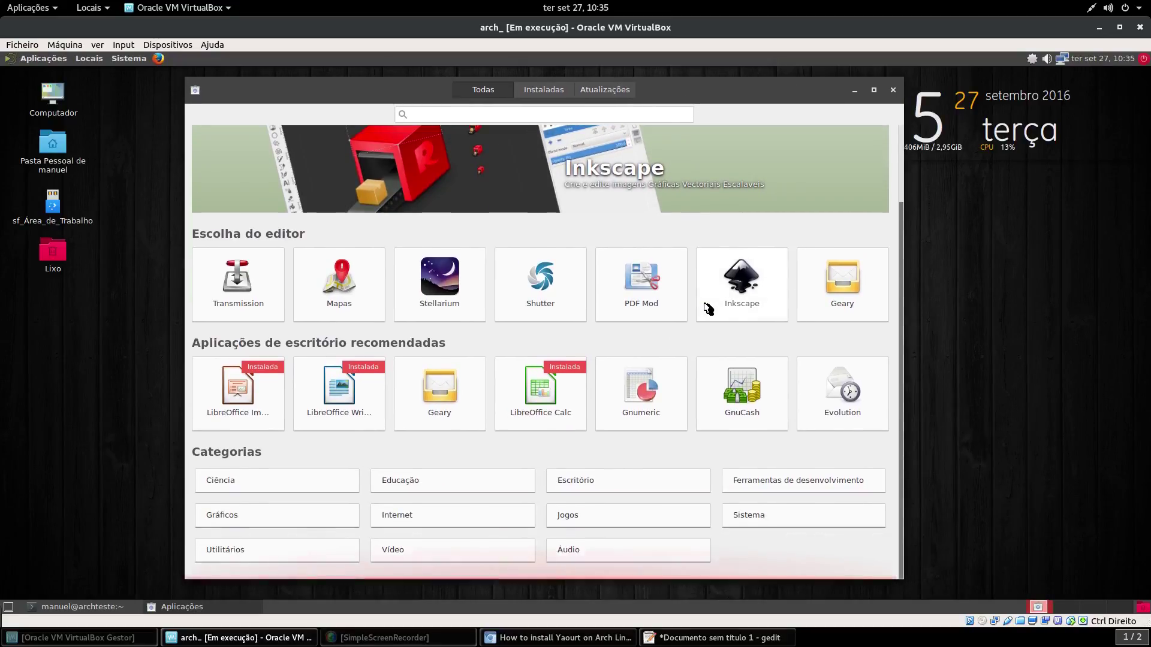
scroll(708, 308, up, 3)
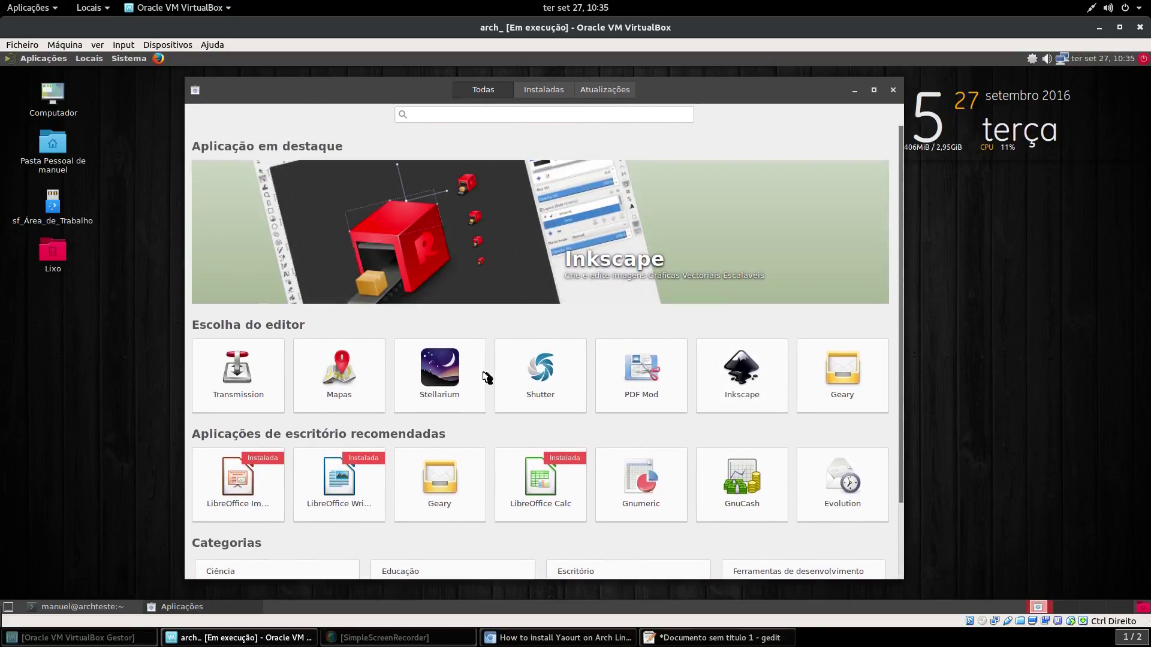
Look through the software centre's installed applications and available updates, and return to the overview of all applications.
click(538, 94)
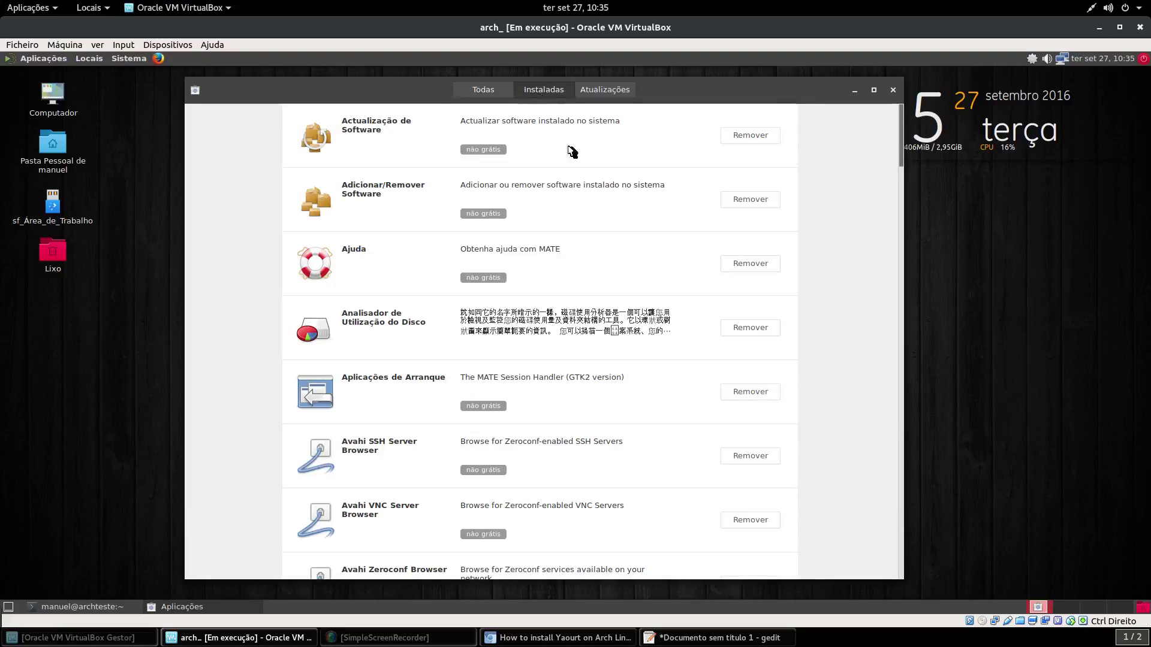
scroll(672, 271, down, 5)
scroll(673, 271, up, 4)
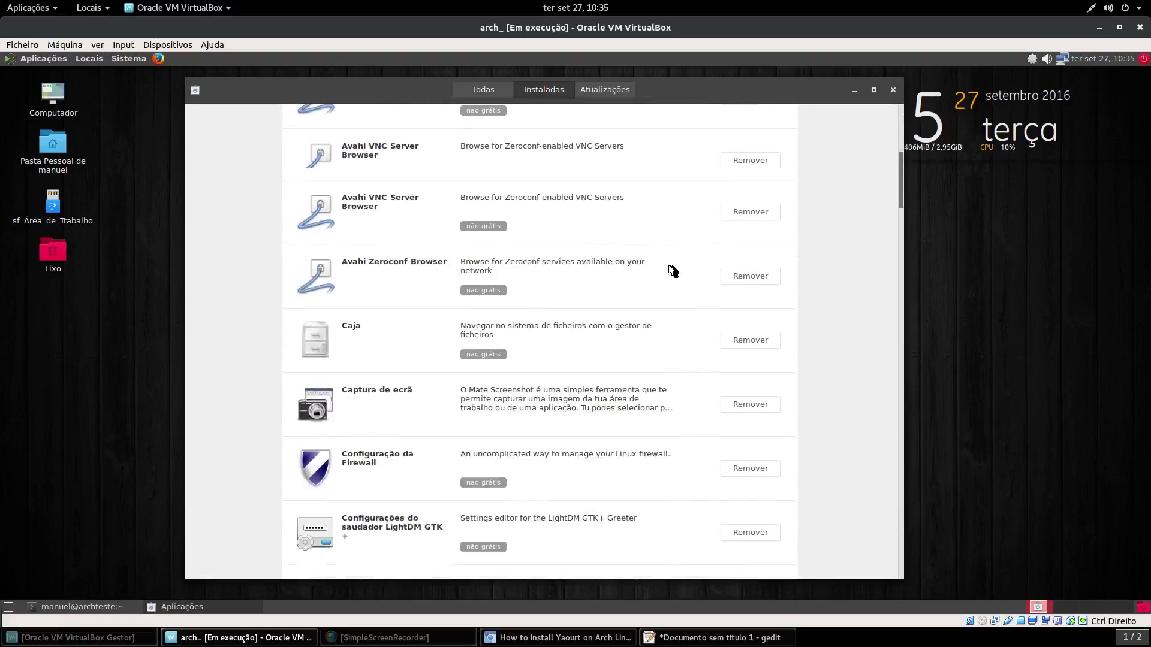
scroll(672, 271, up, 1)
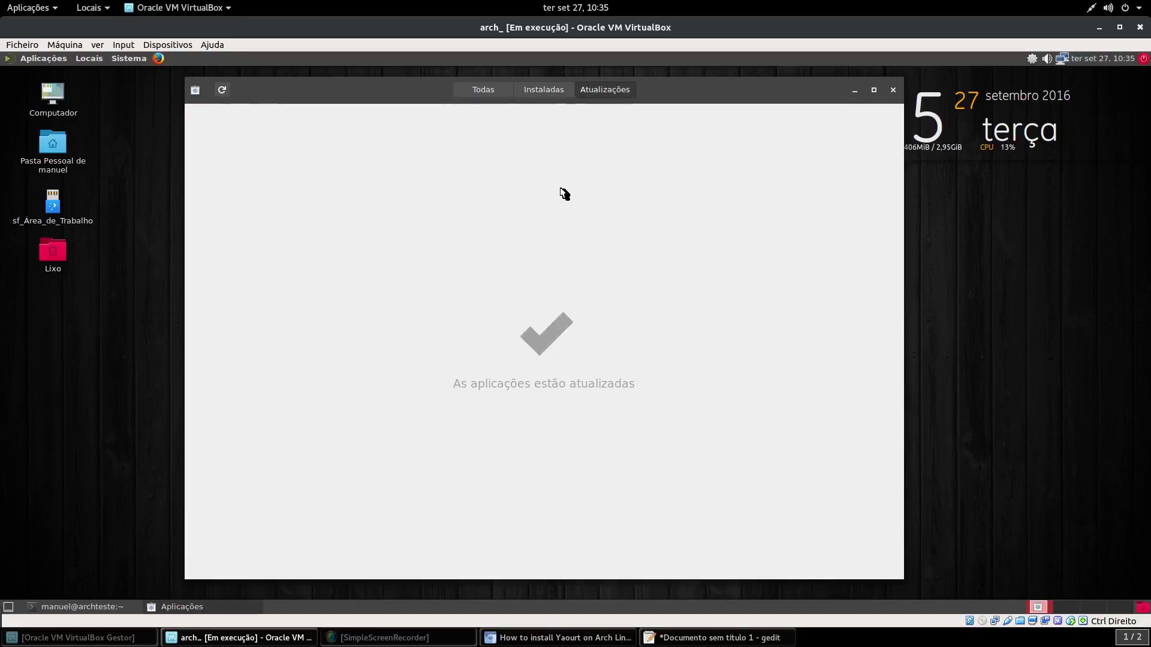
click(487, 91)
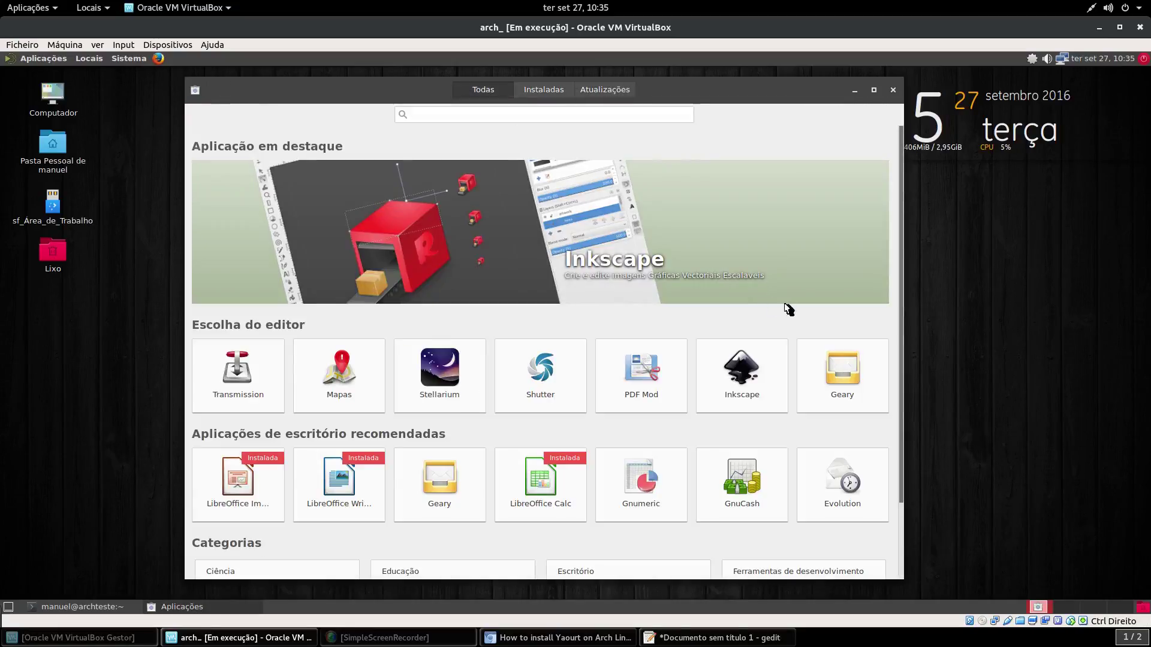
Maximise the software centre and install Programa de Manipulação de Imagens GNU from the Gráficos category.
scroll(797, 310, down, 1)
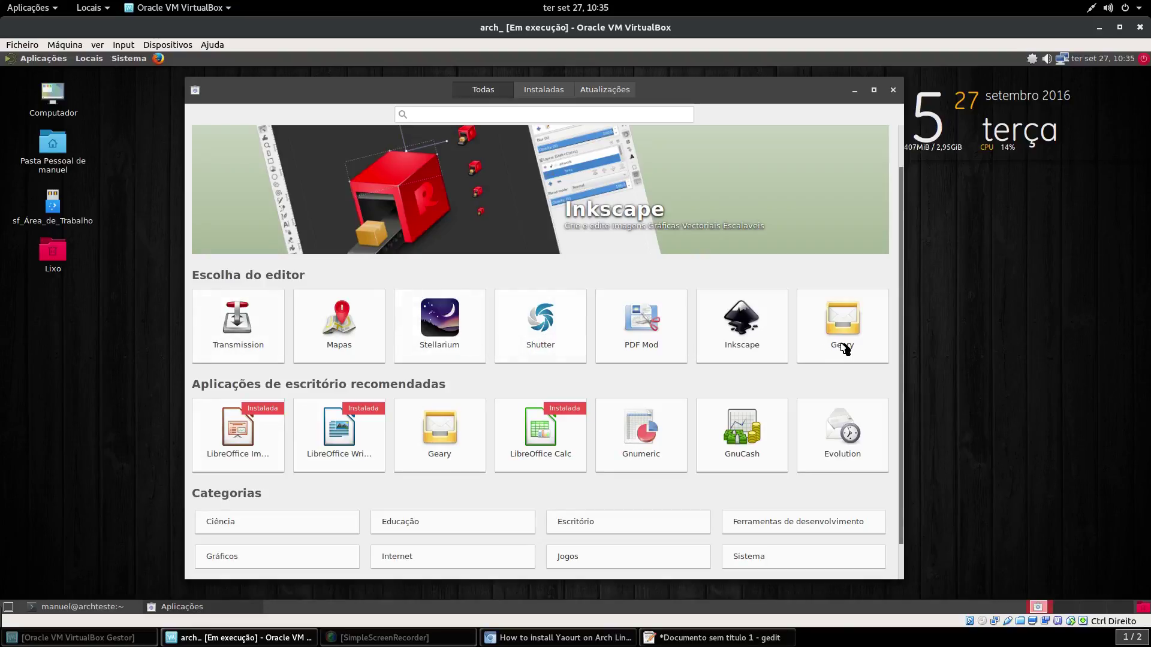
click(873, 90)
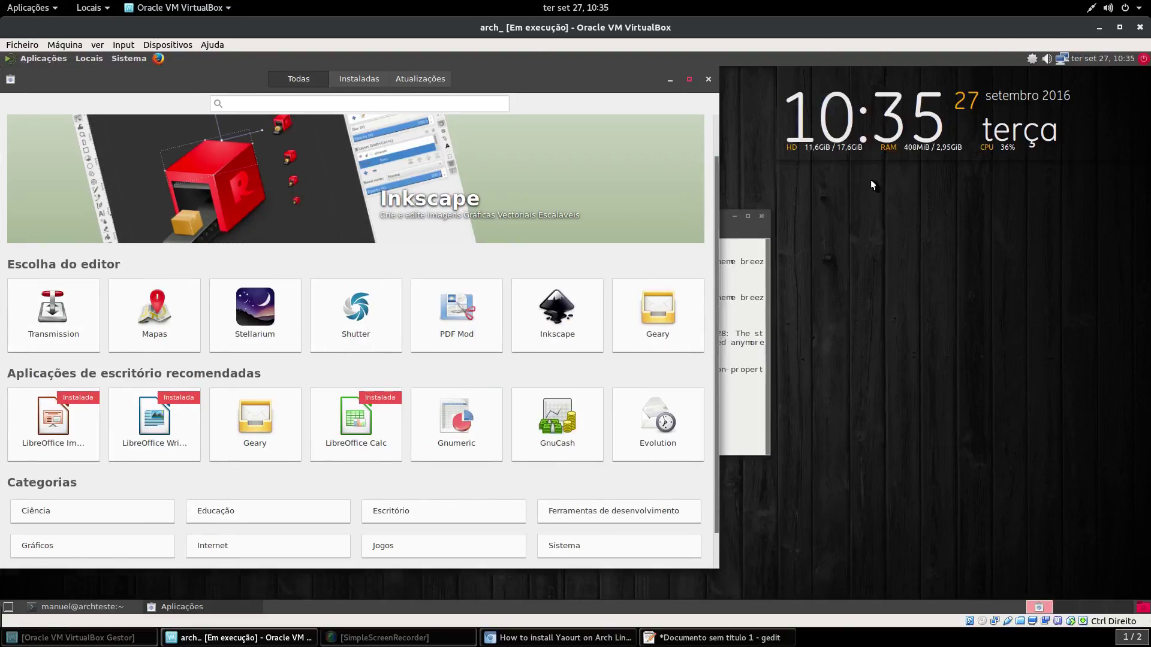
click(296, 562)
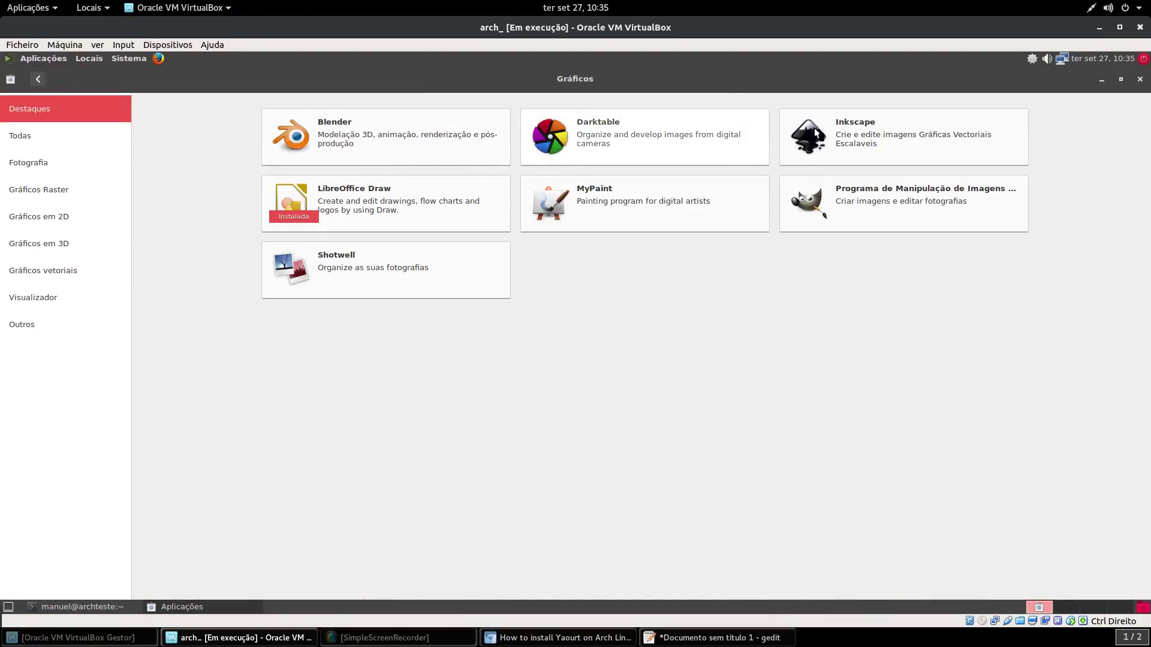
click(924, 216)
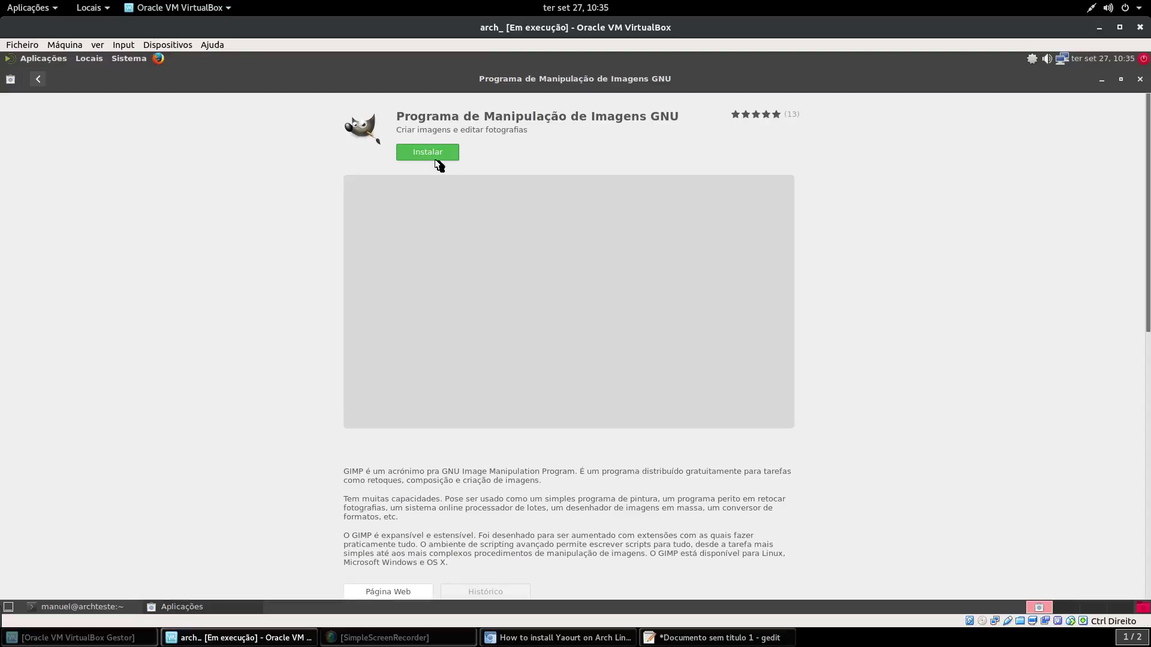
click(423, 154)
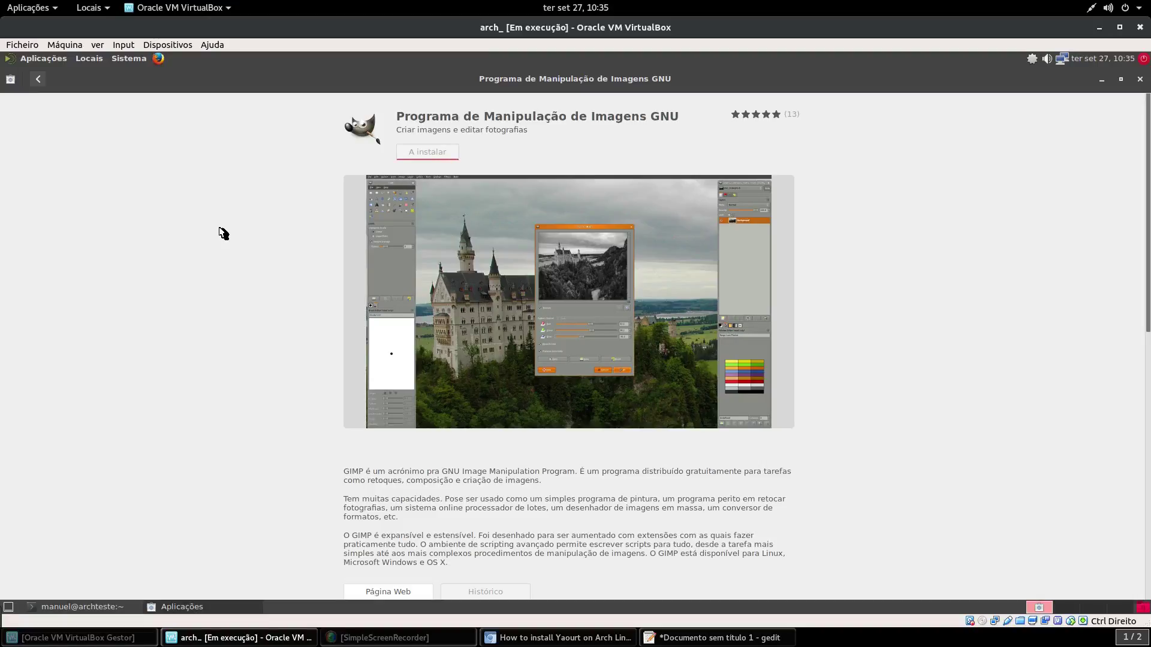
Return to the Gráficos category and install Shotwell.
click(38, 80)
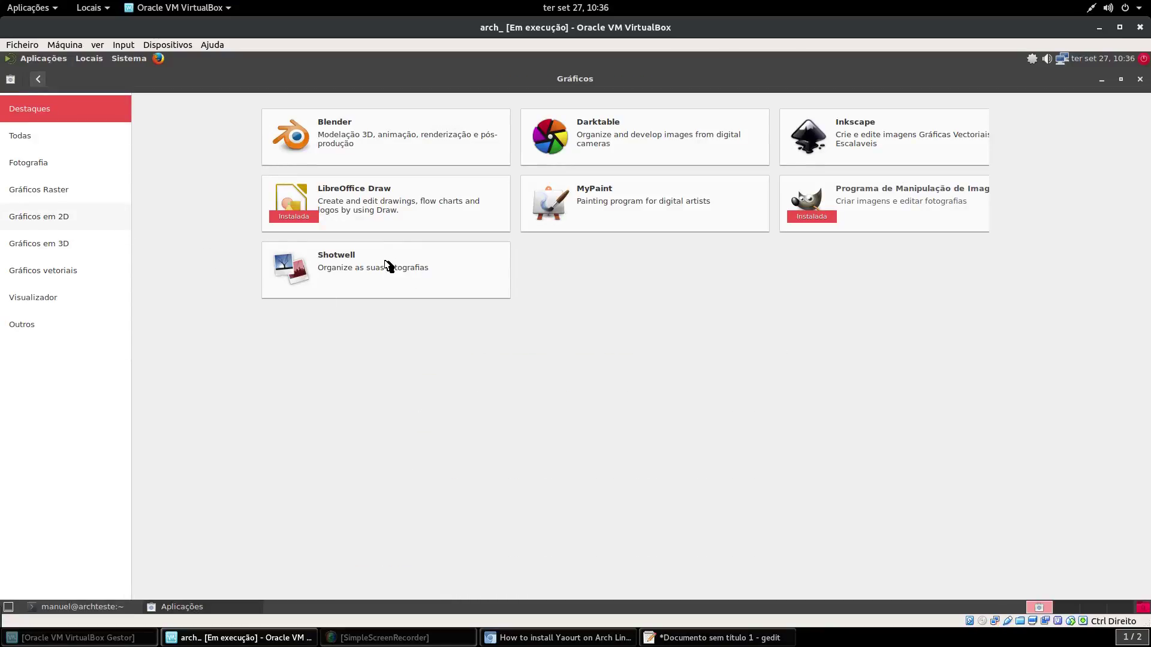
click(386, 262)
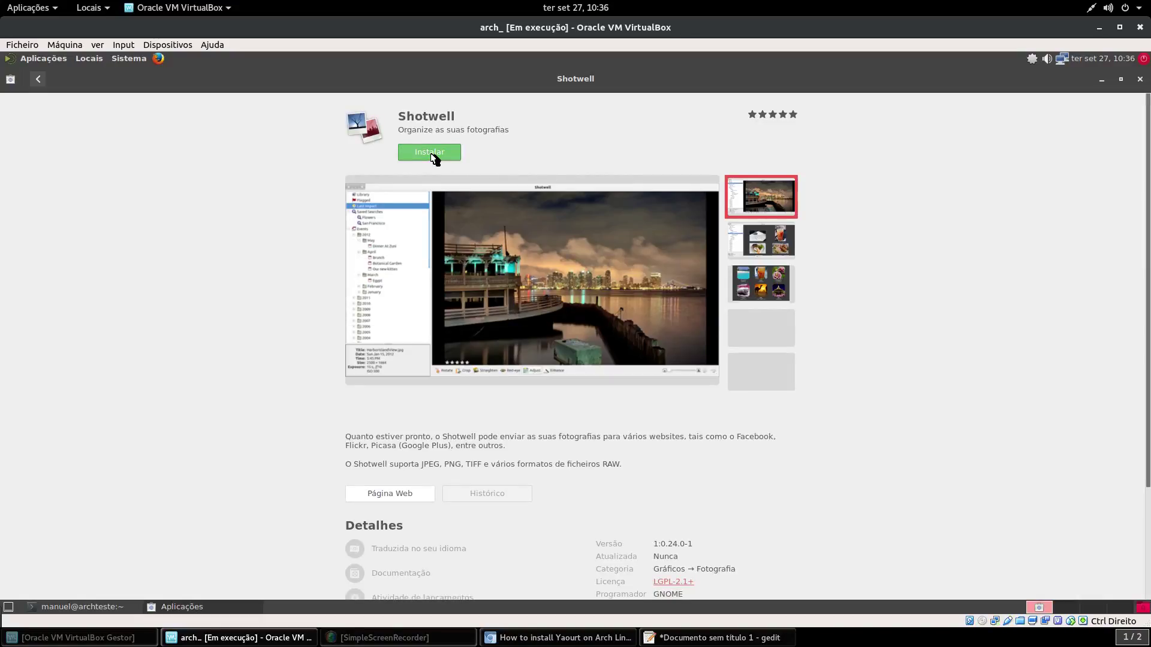
click(432, 154)
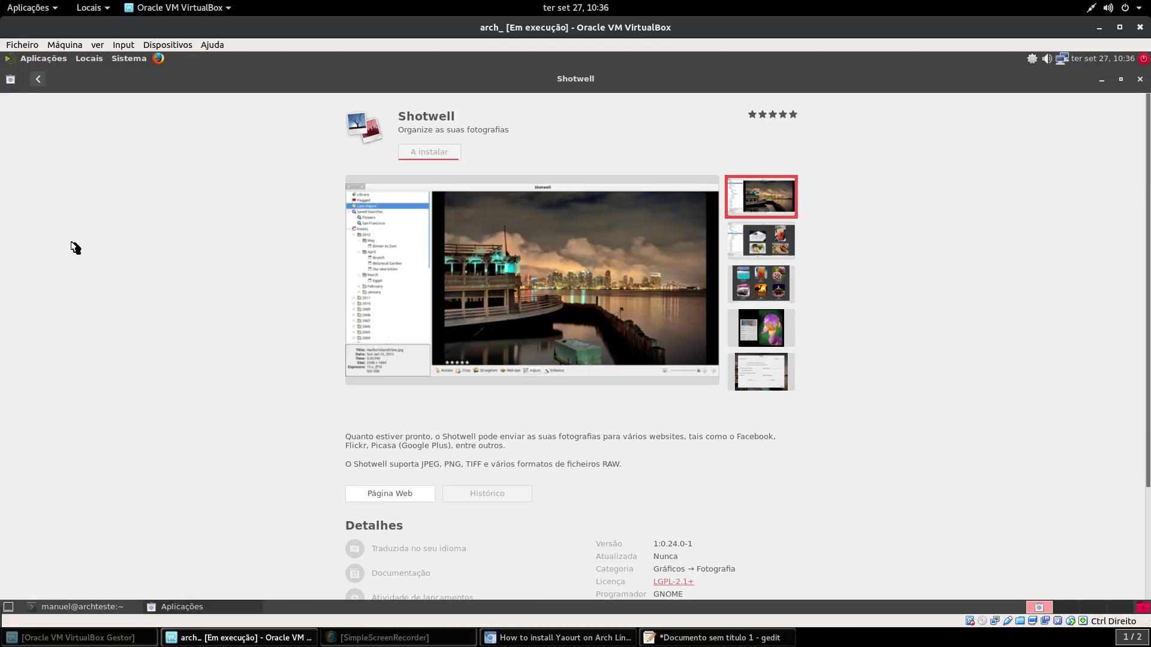
Check the installed programs in the desktop's Gráficos application group.
key(alt+F1)
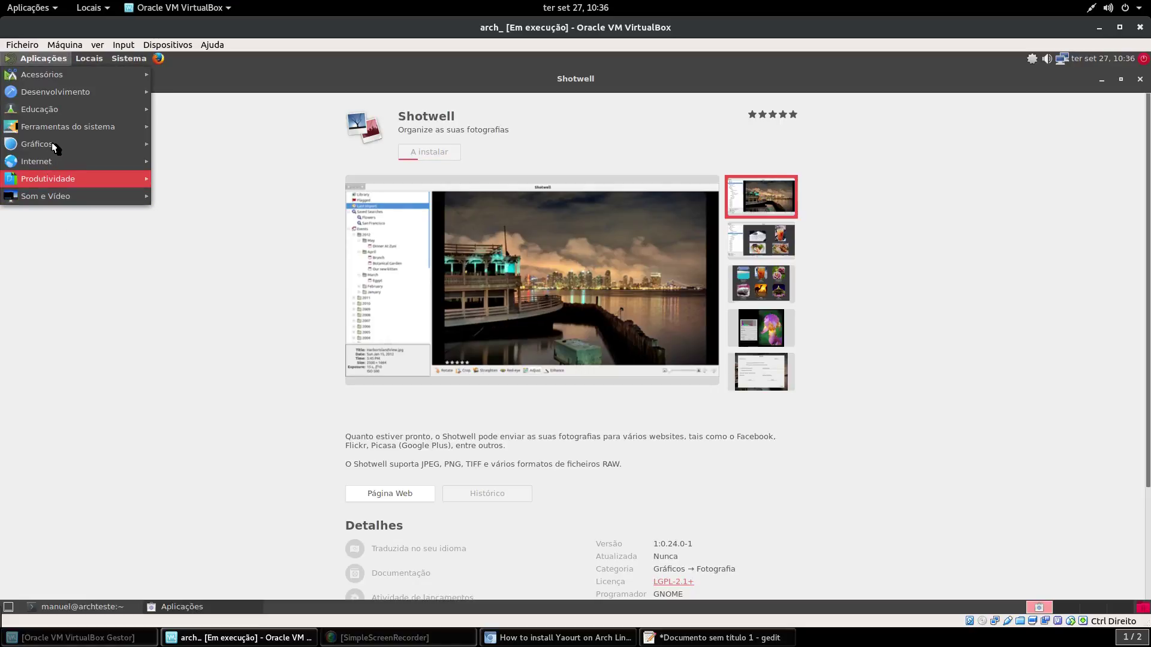
mouse_move(53, 146)
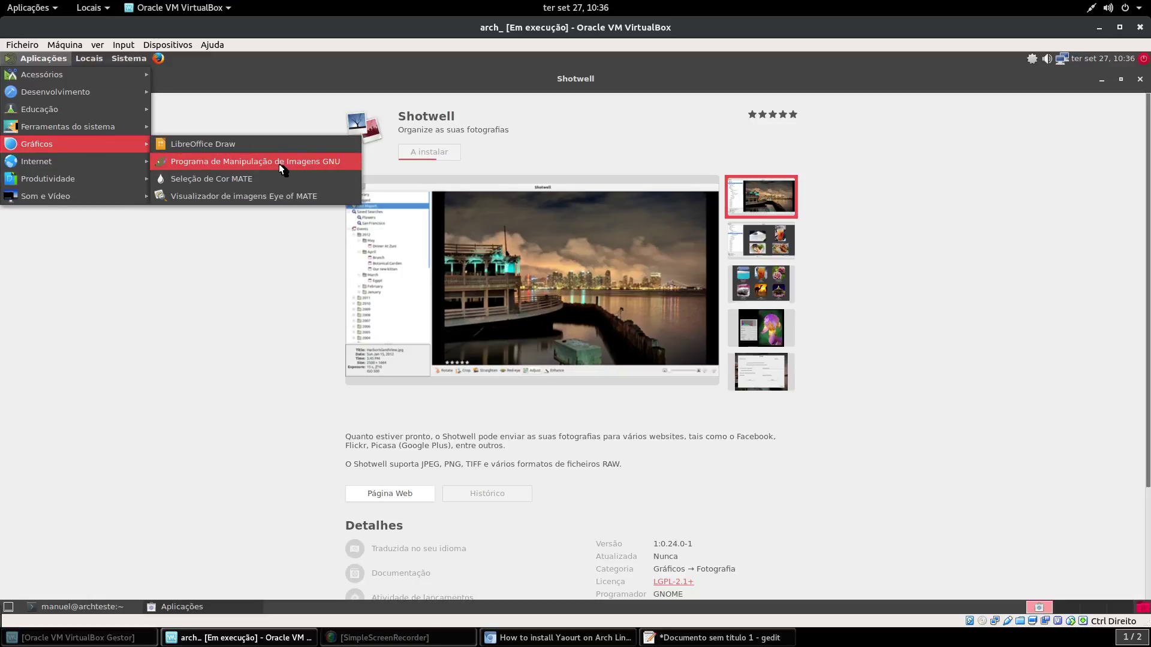
click(214, 319)
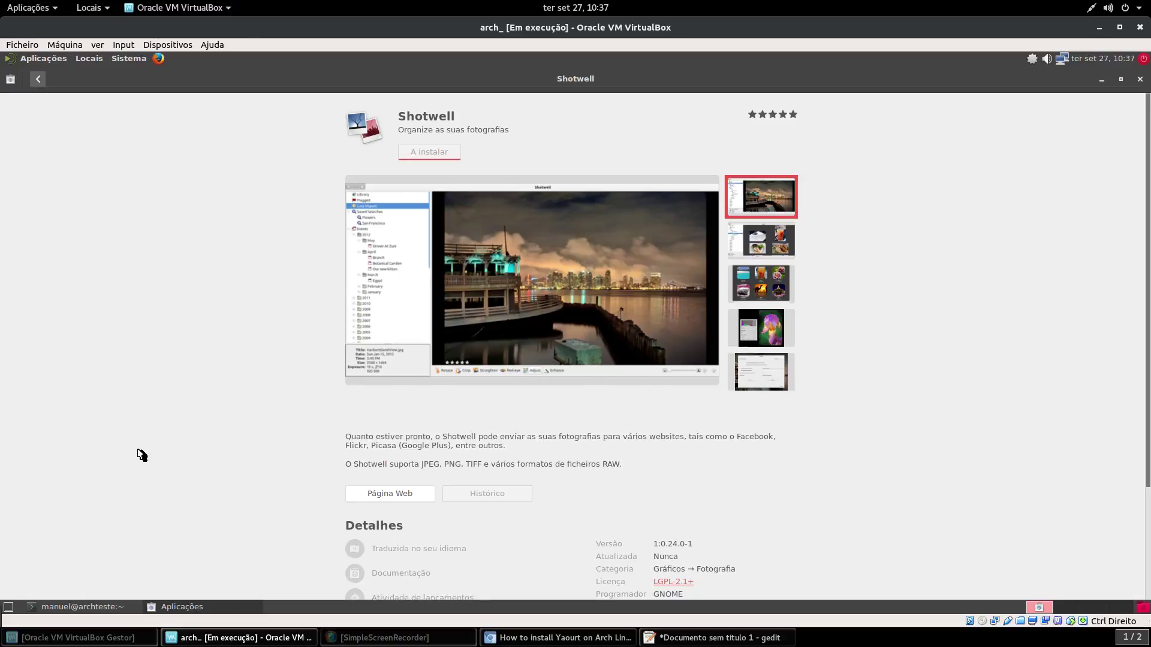
Return to the Gráficos category and look through its subcategories from Fotografia and Gráficos Raster to Visualizador.
key(alt+Left)
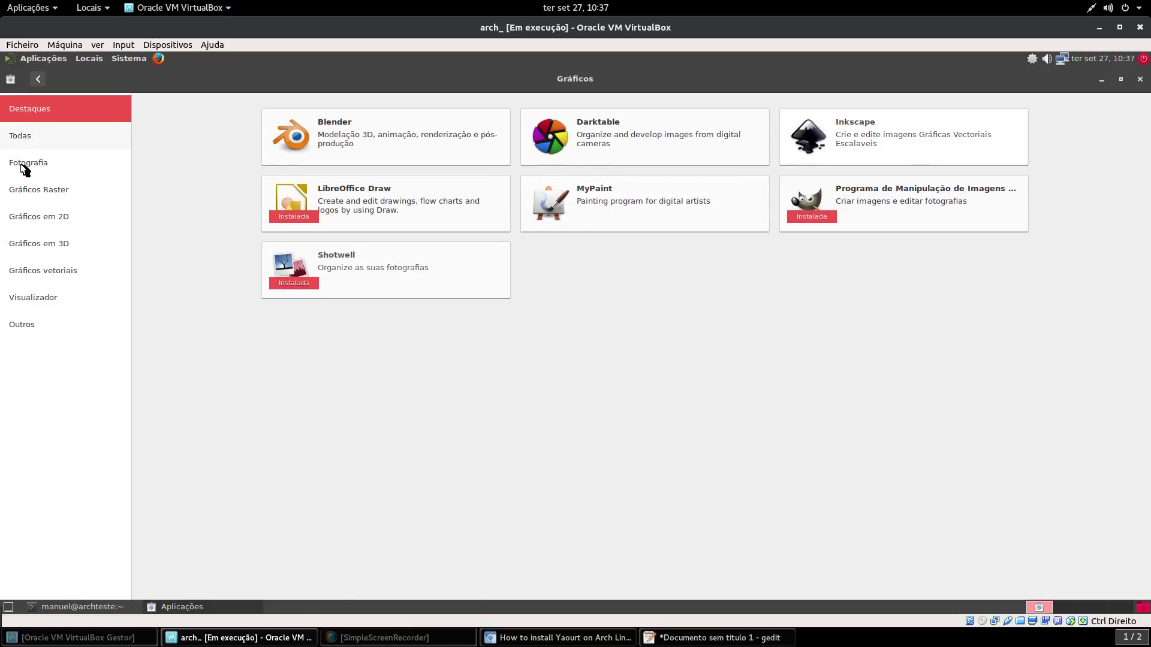
click(21, 166)
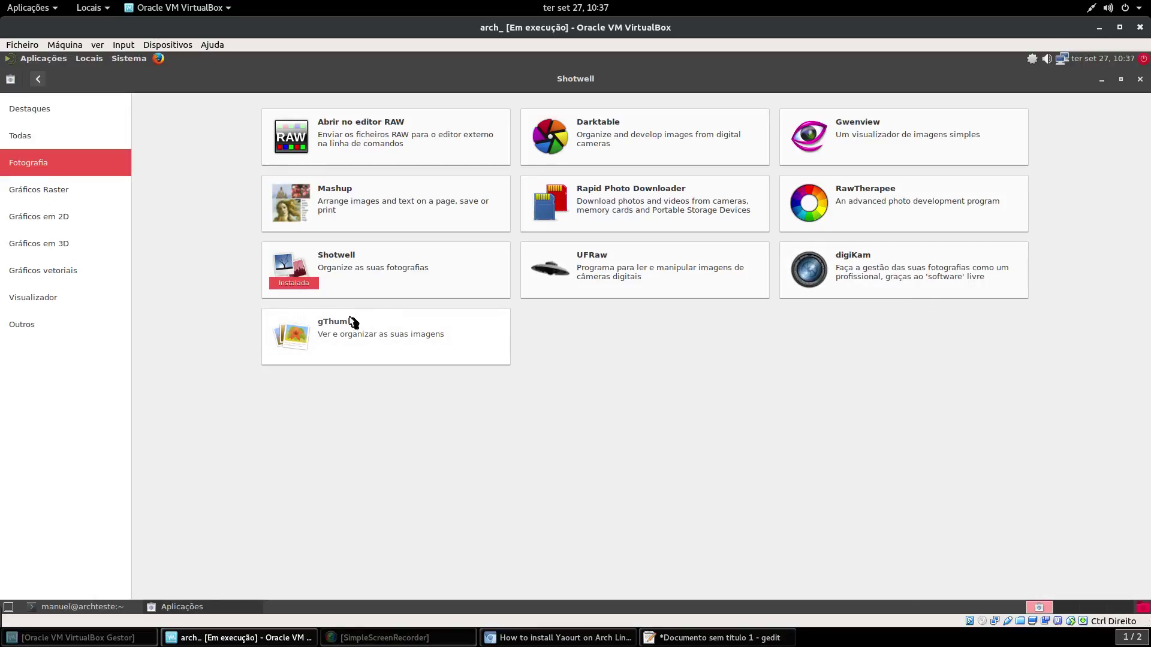
click(44, 198)
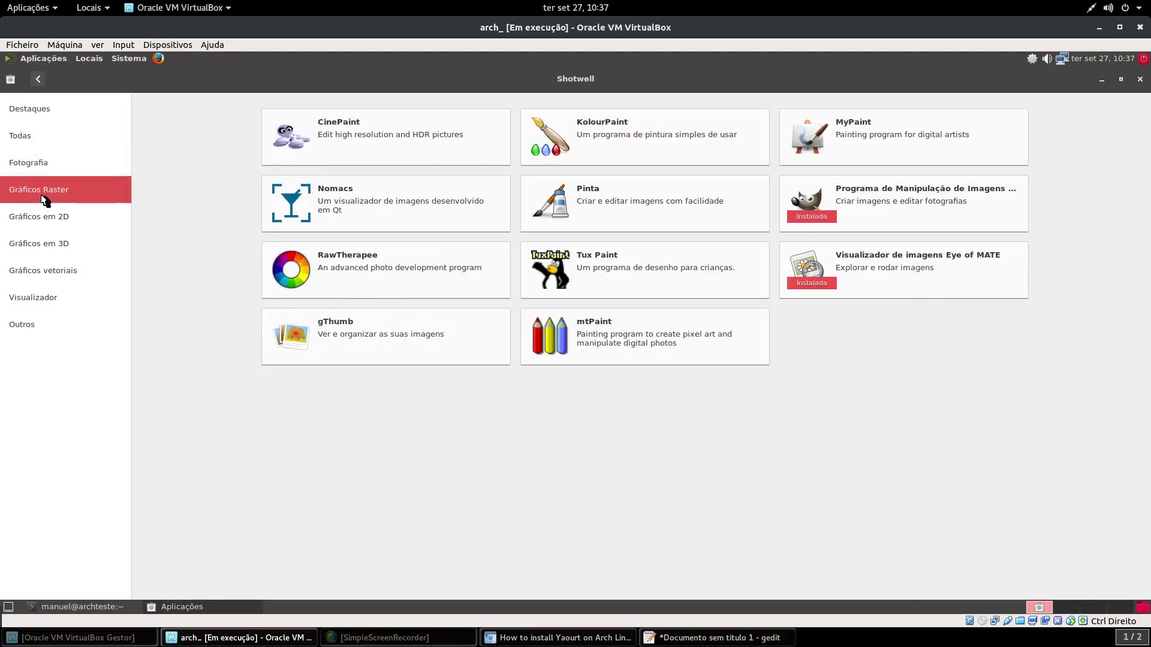
click(37, 217)
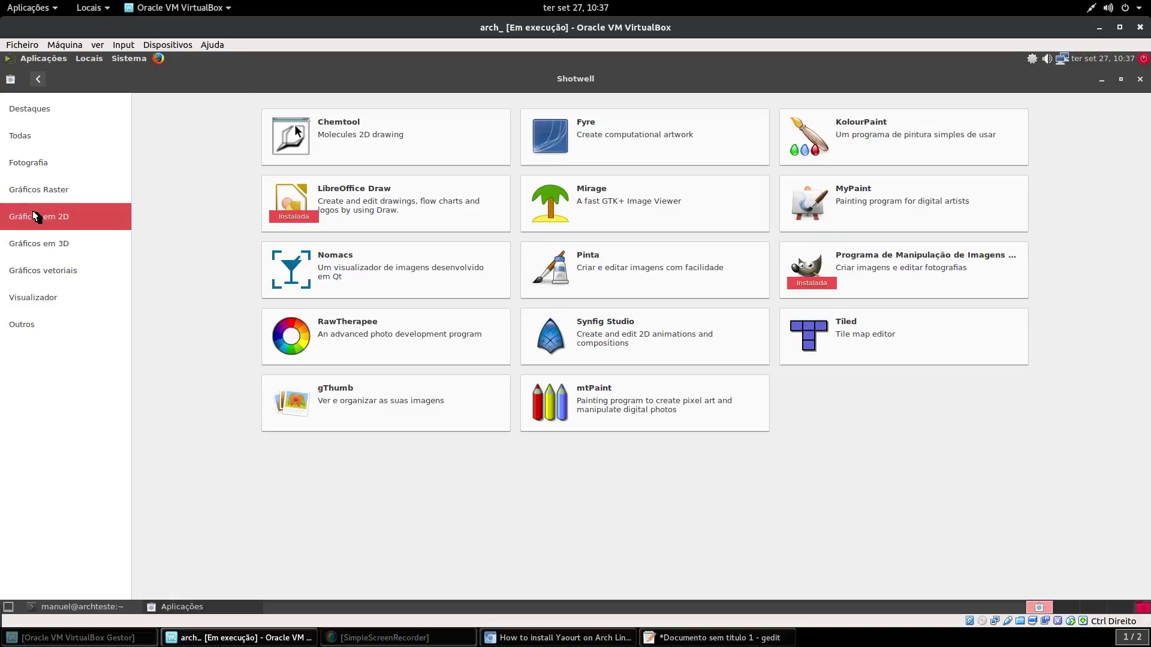
click(36, 242)
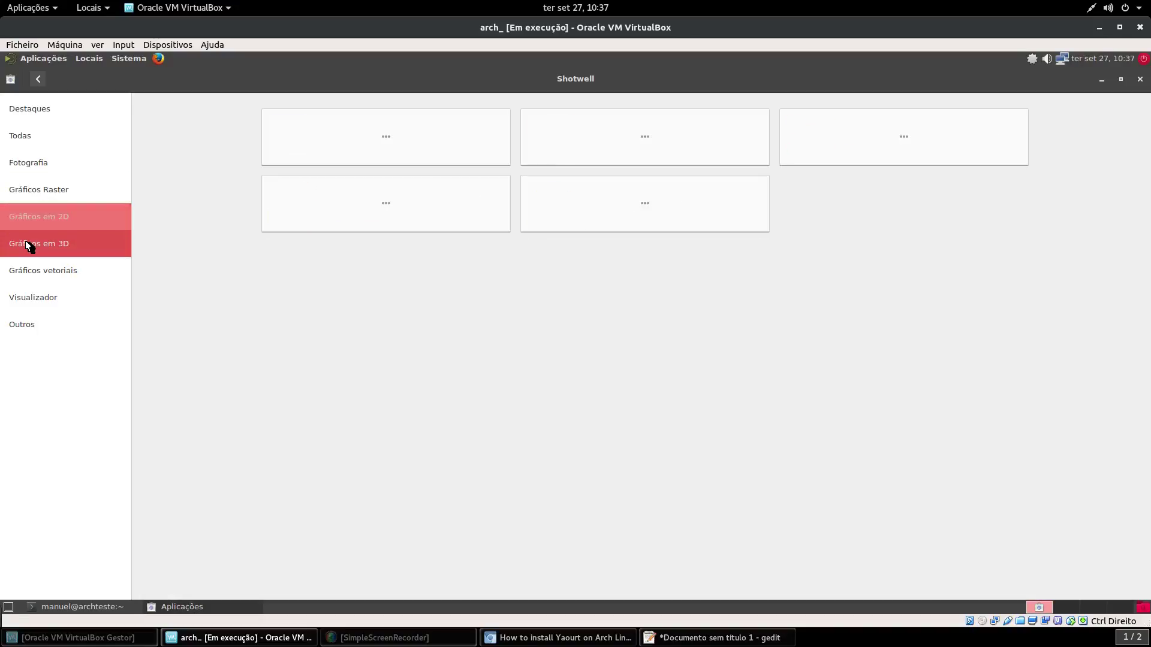
click(37, 274)
click(34, 295)
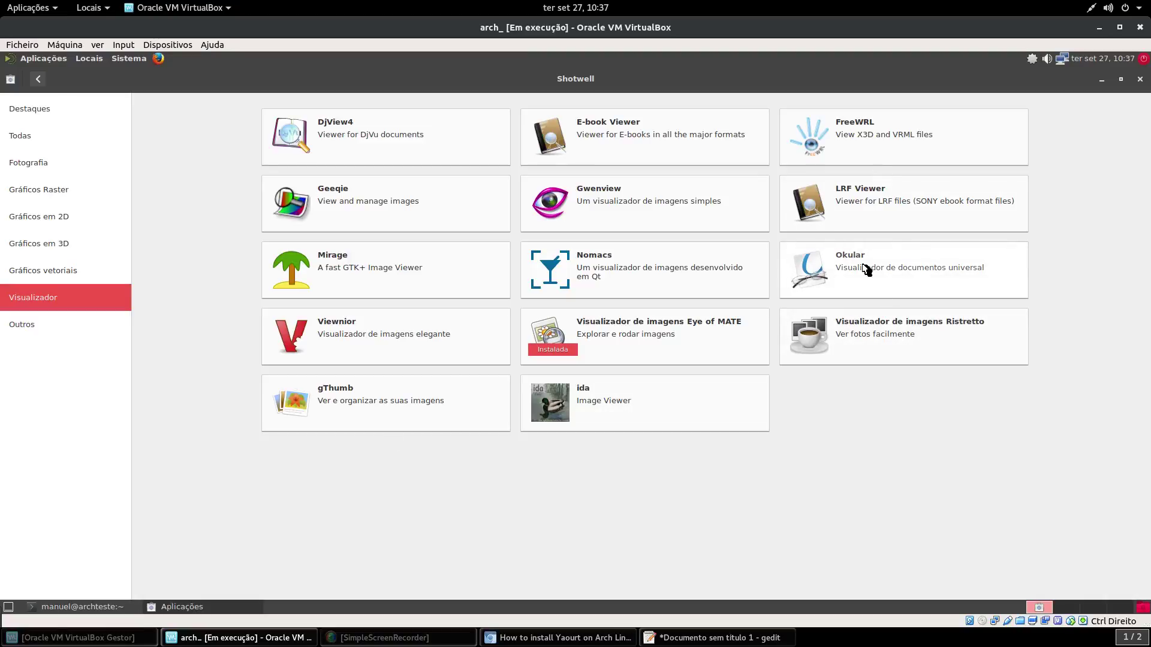
Check the desktop's Gráficos application group for the newly installed Shotwell.
click(30, 58)
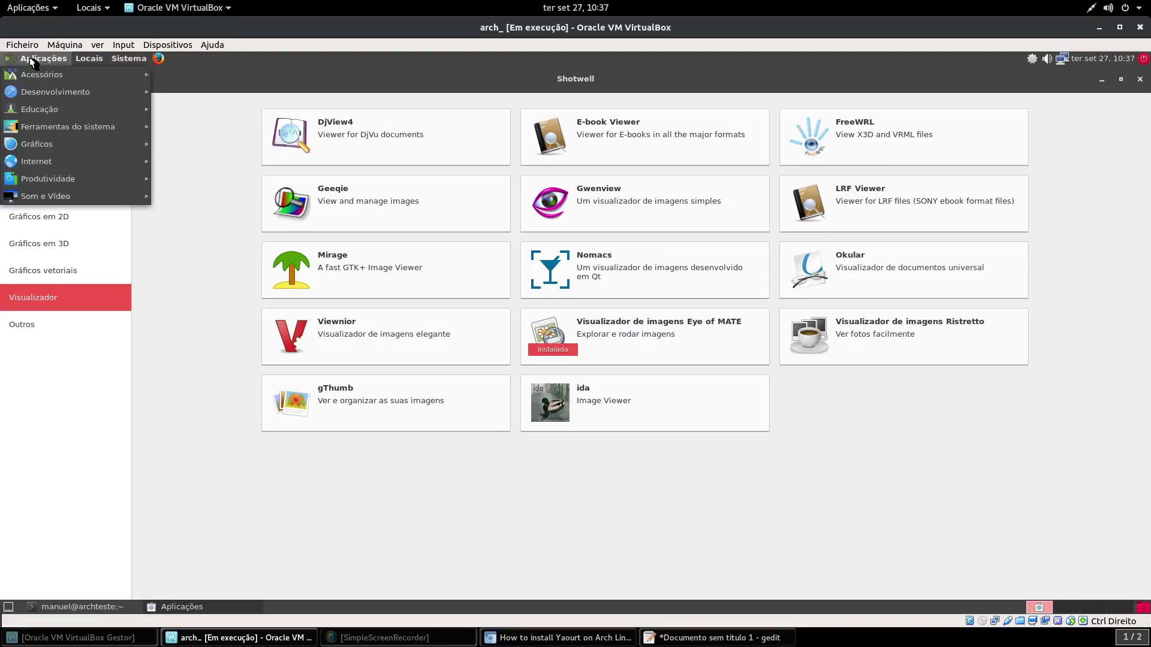
mouse_move(46, 133)
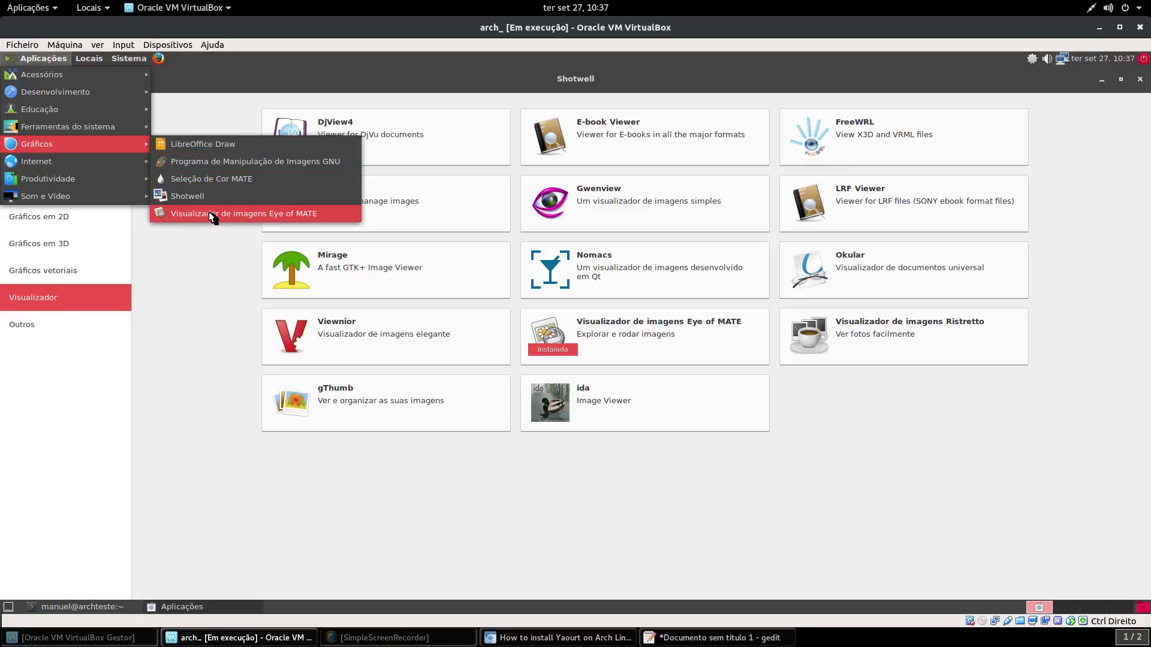
click(971, 549)
Install Okular from the Visualizador subcategory of Gráficos.
click(897, 352)
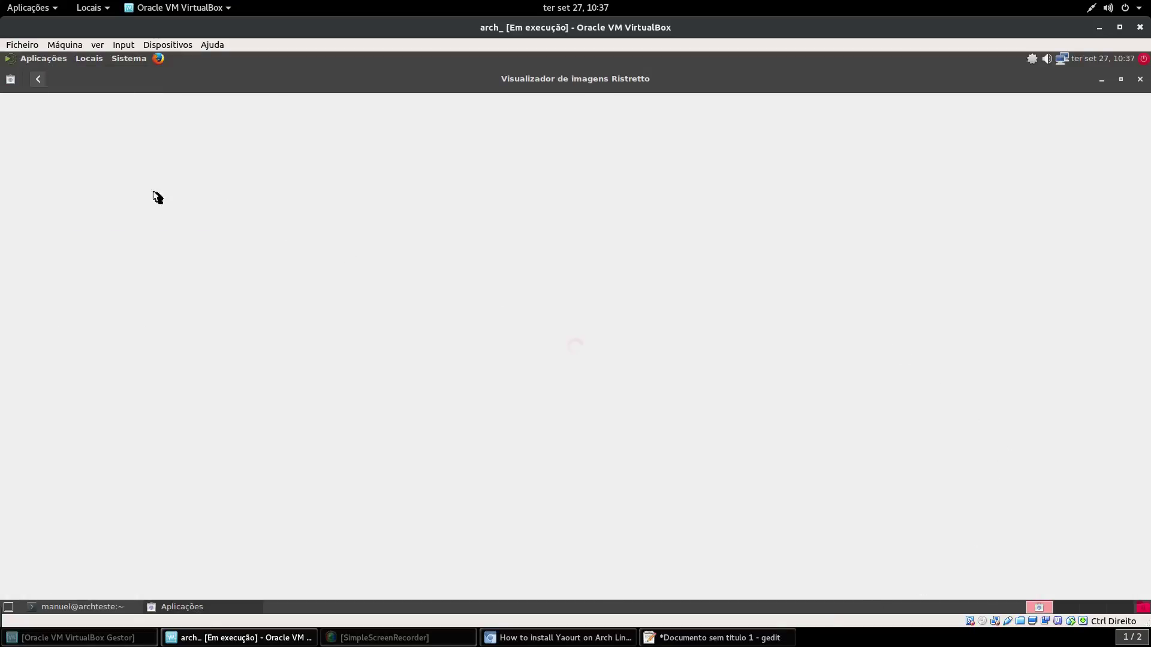
click(38, 79)
click(919, 266)
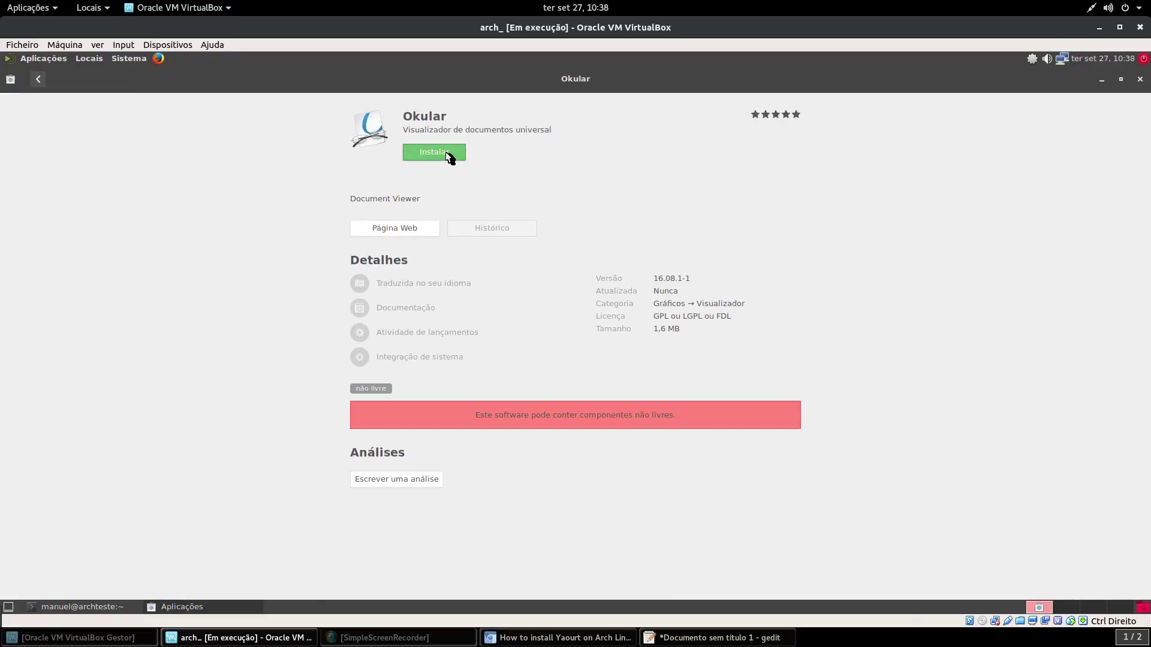
click(448, 155)
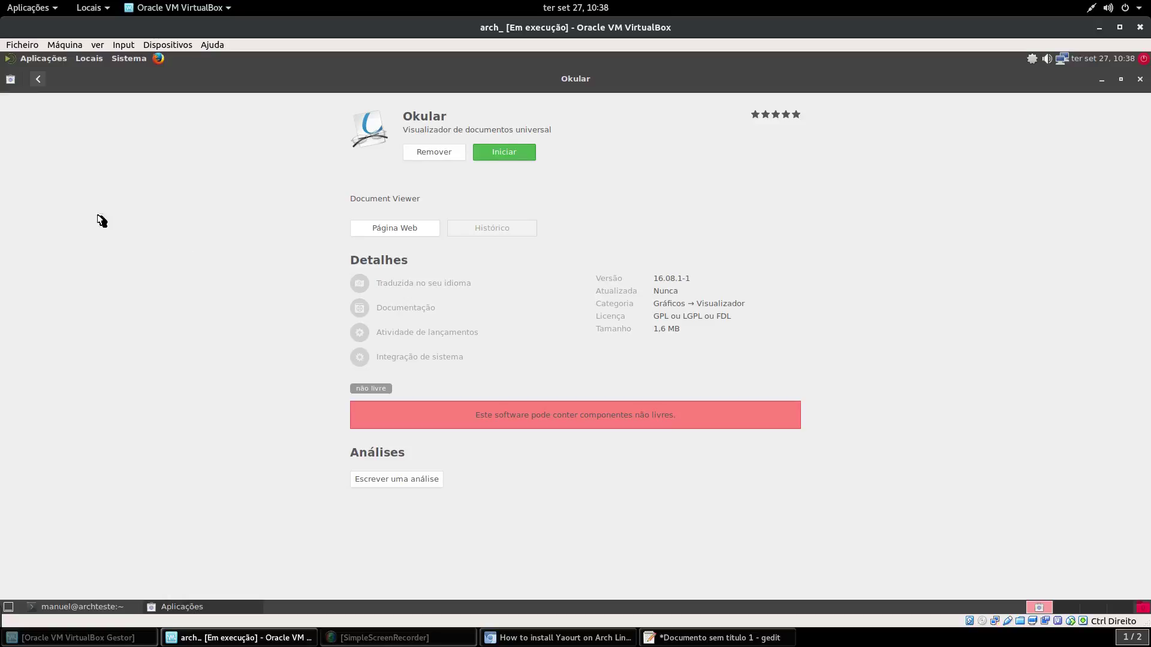
Look through the applications in the Outros subcategory of Gráficos and return to the overview of all applications.
click(39, 80)
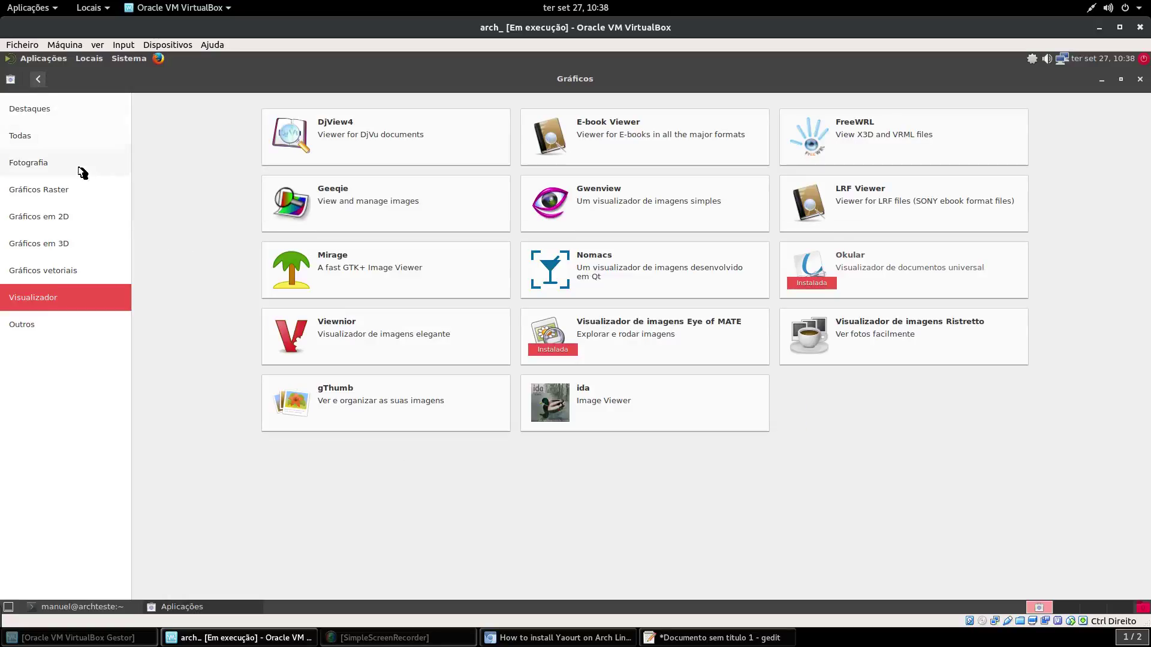
click(24, 325)
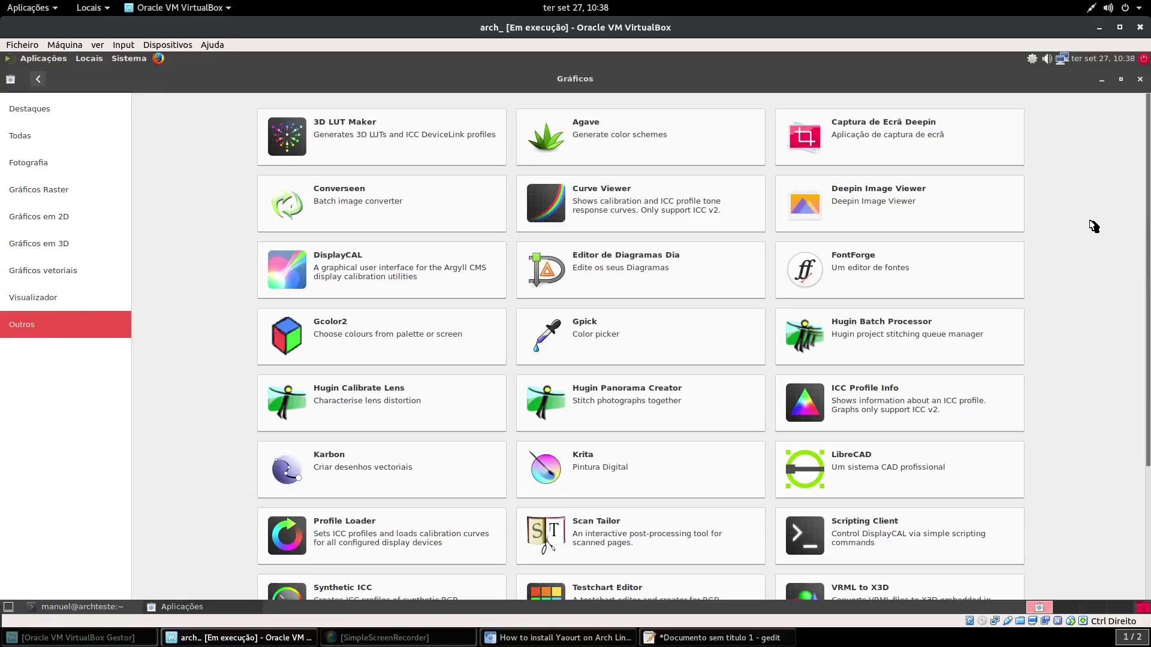
scroll(1094, 226, down, 5)
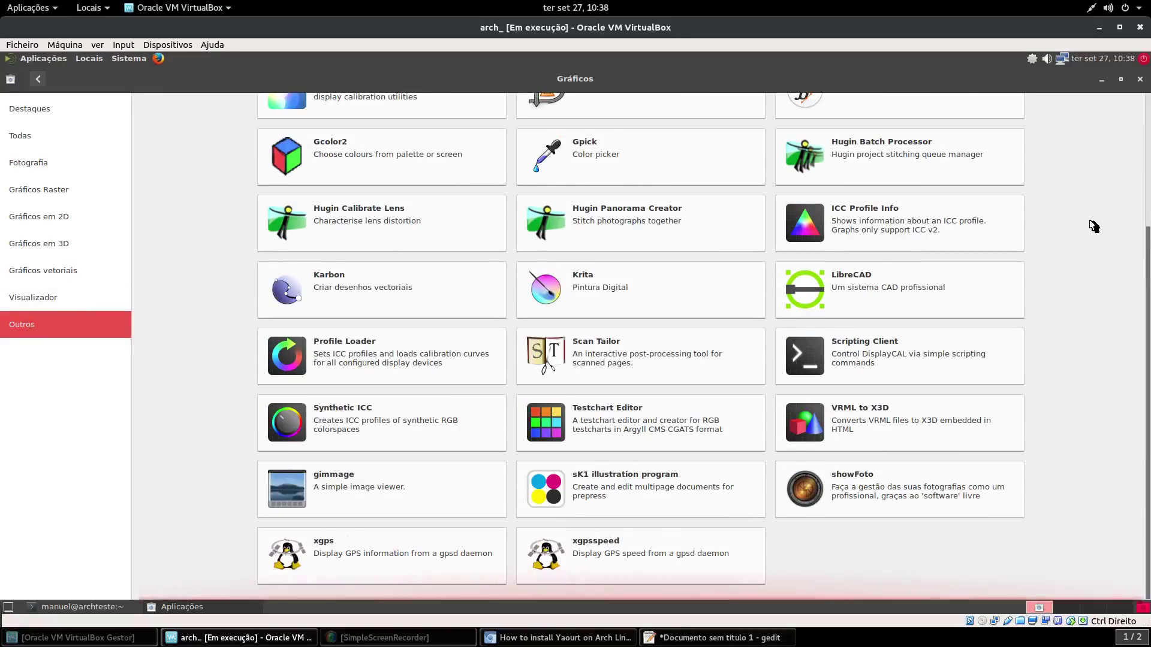
scroll(1094, 226, up, 5)
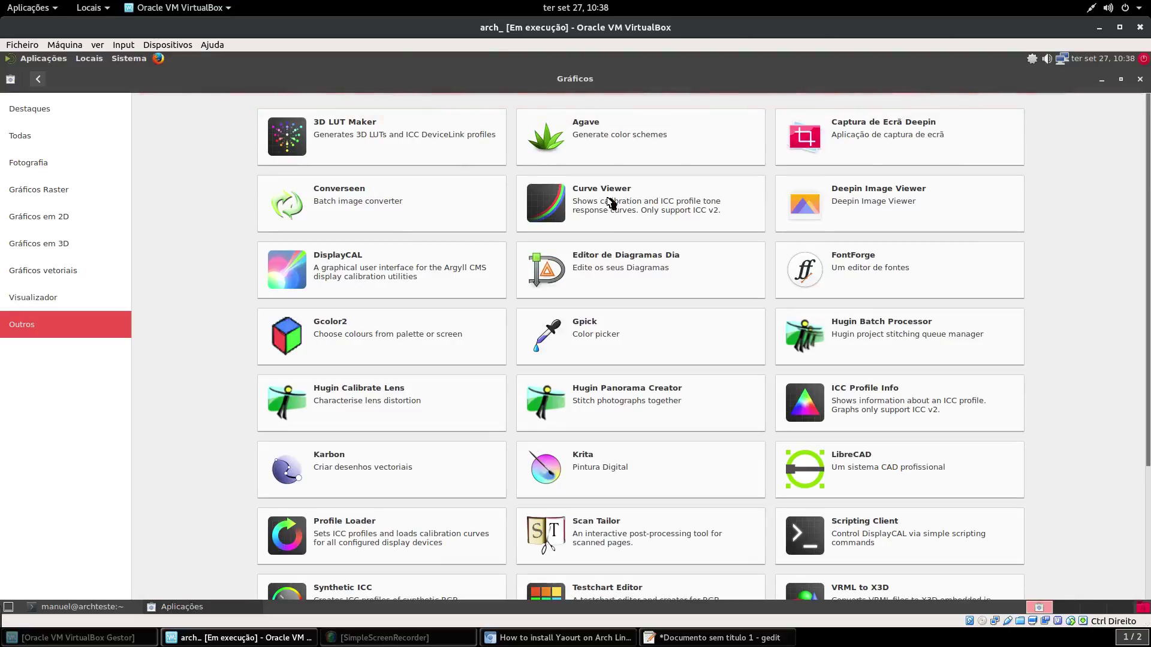
click(38, 79)
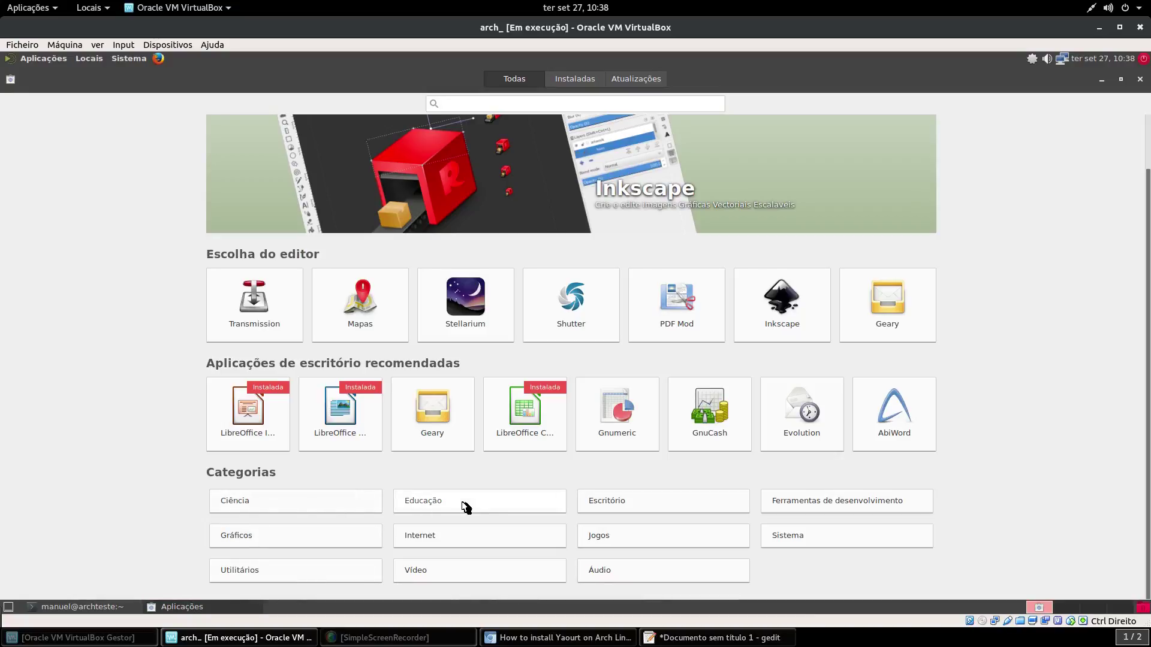
Open the Escritório category and look at its featured, Apresentação and Base de dados applications.
click(675, 509)
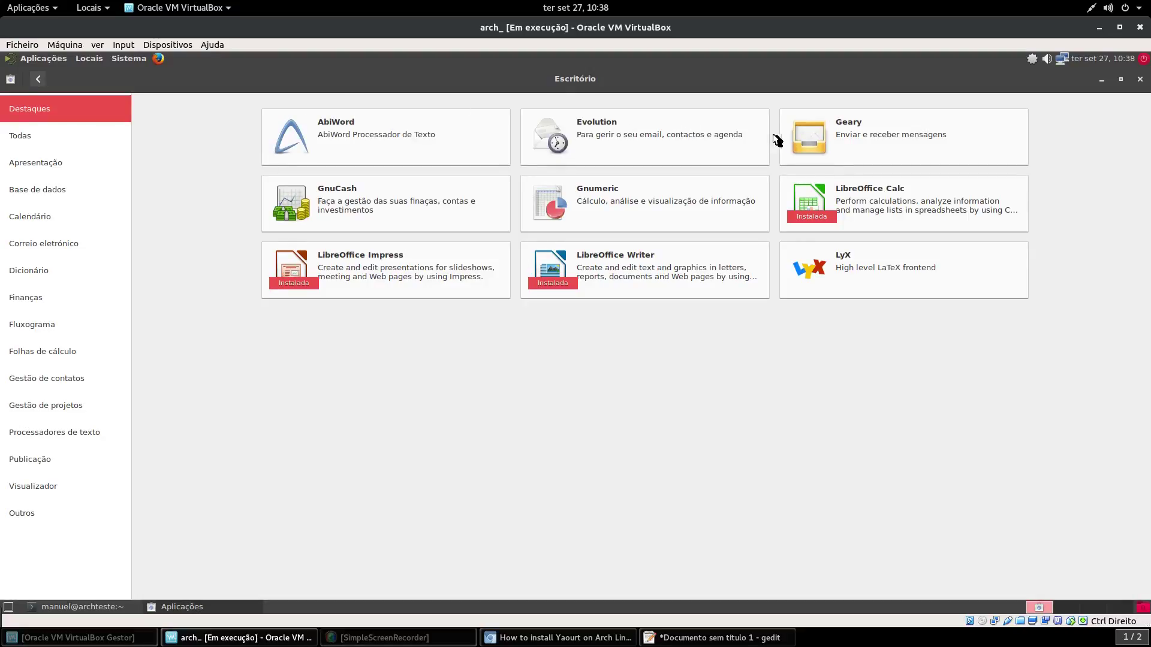
click(22, 160)
click(18, 192)
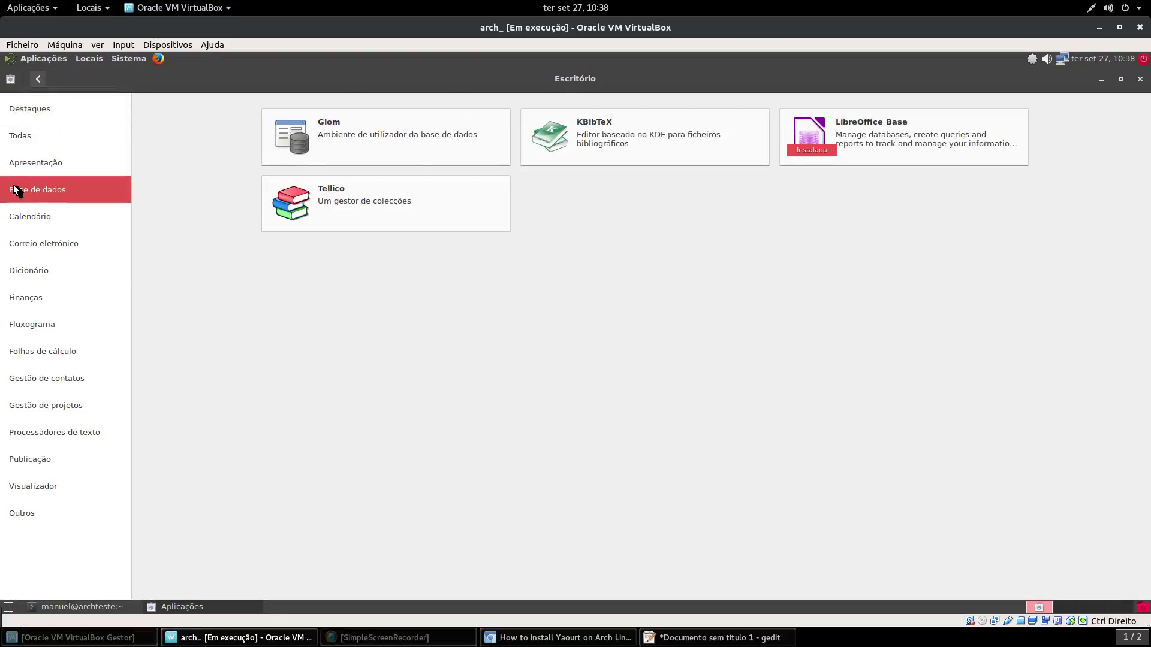
Install Calendário Orage from the Calendário subcategory of Escritório and return to the subcategory's listing.
click(28, 221)
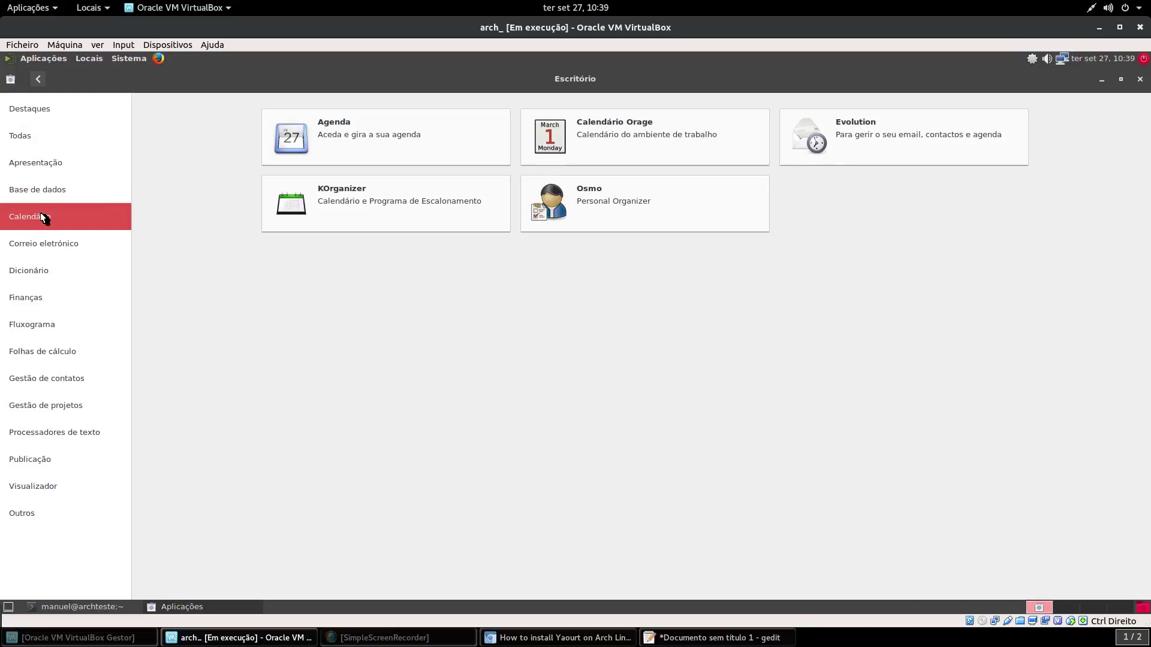
click(623, 131)
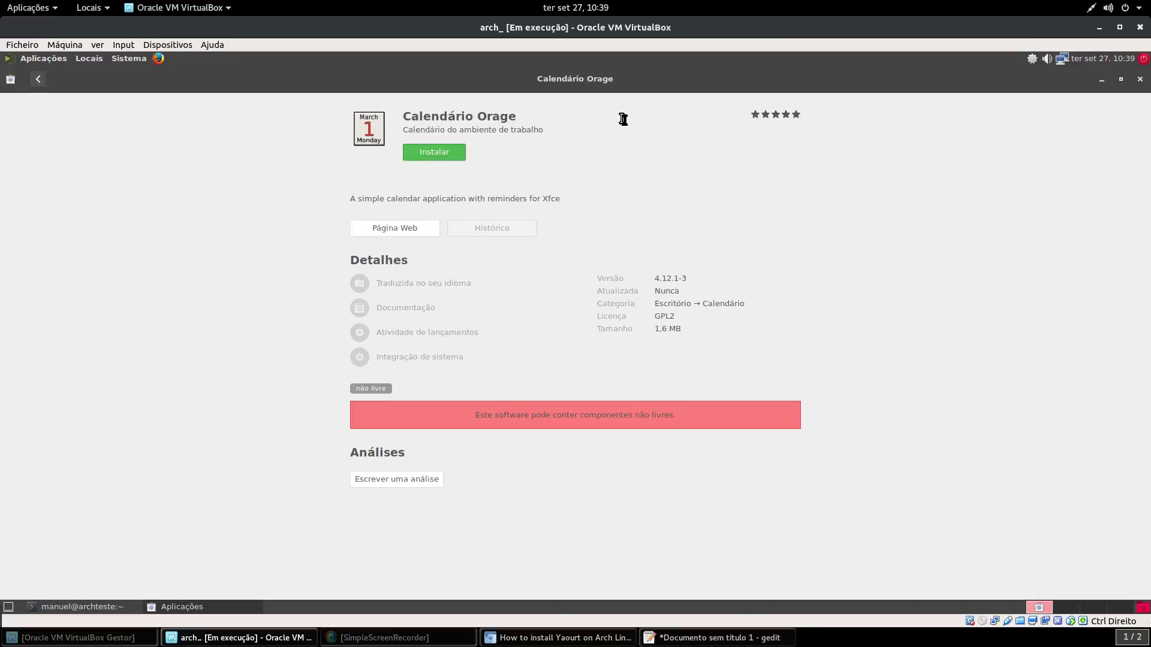
click(448, 153)
click(38, 79)
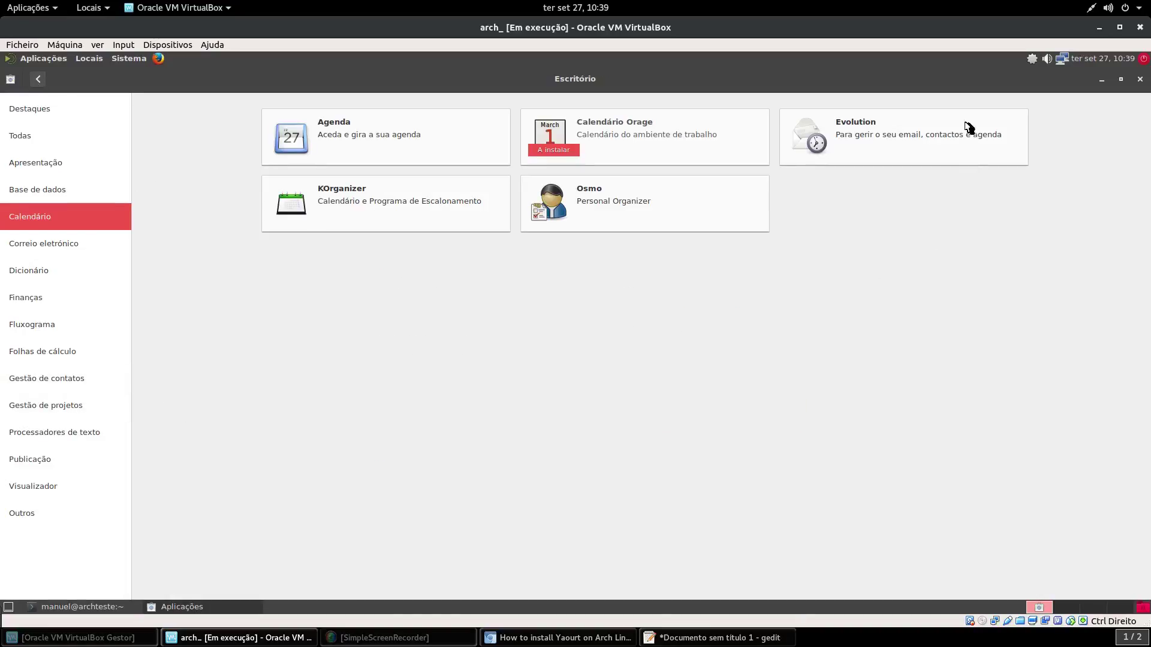
Look through the remaining Escritório subcategories, from Correio eletrónico and Dicionário to Visualizador and Outros.
click(70, 246)
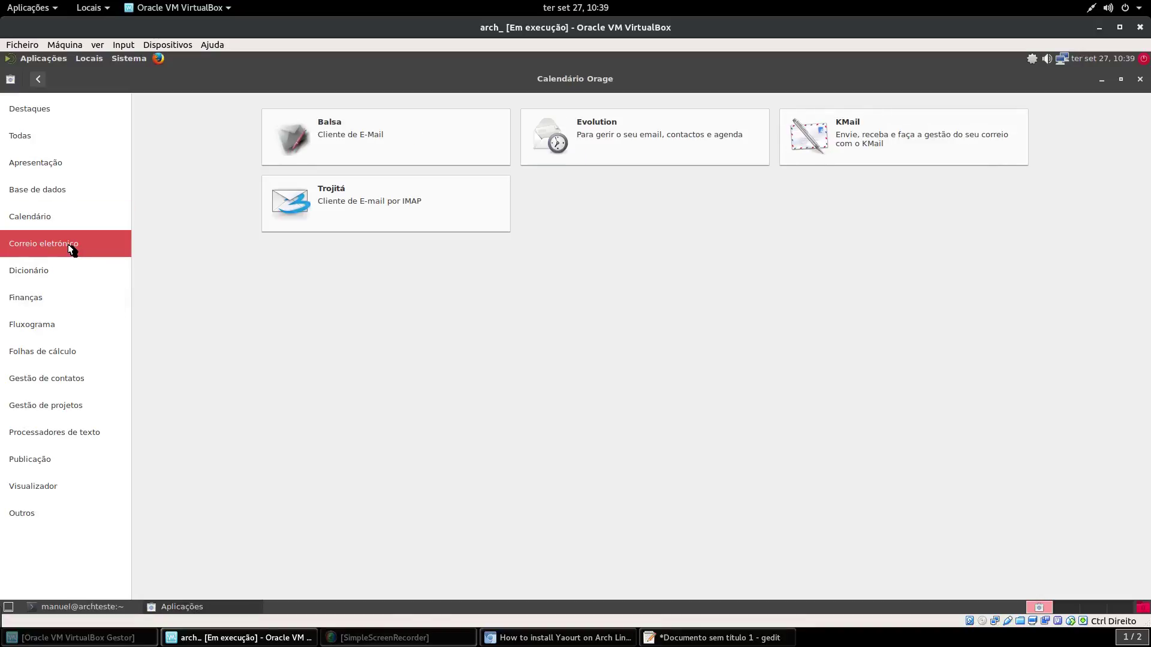
click(15, 275)
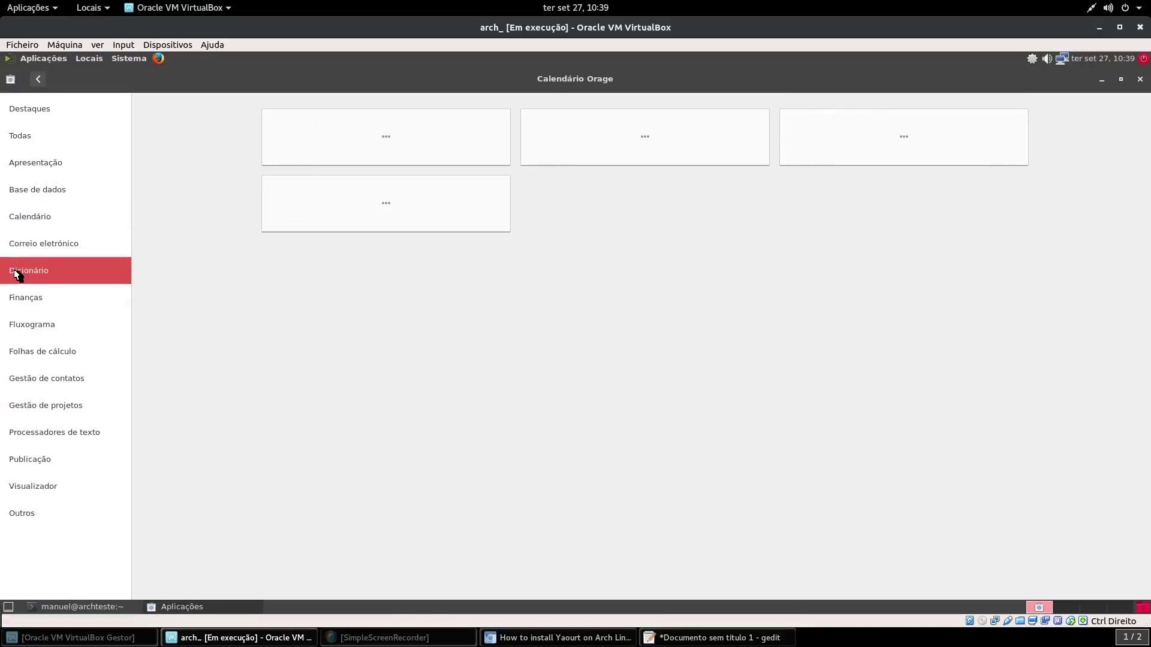
click(26, 309)
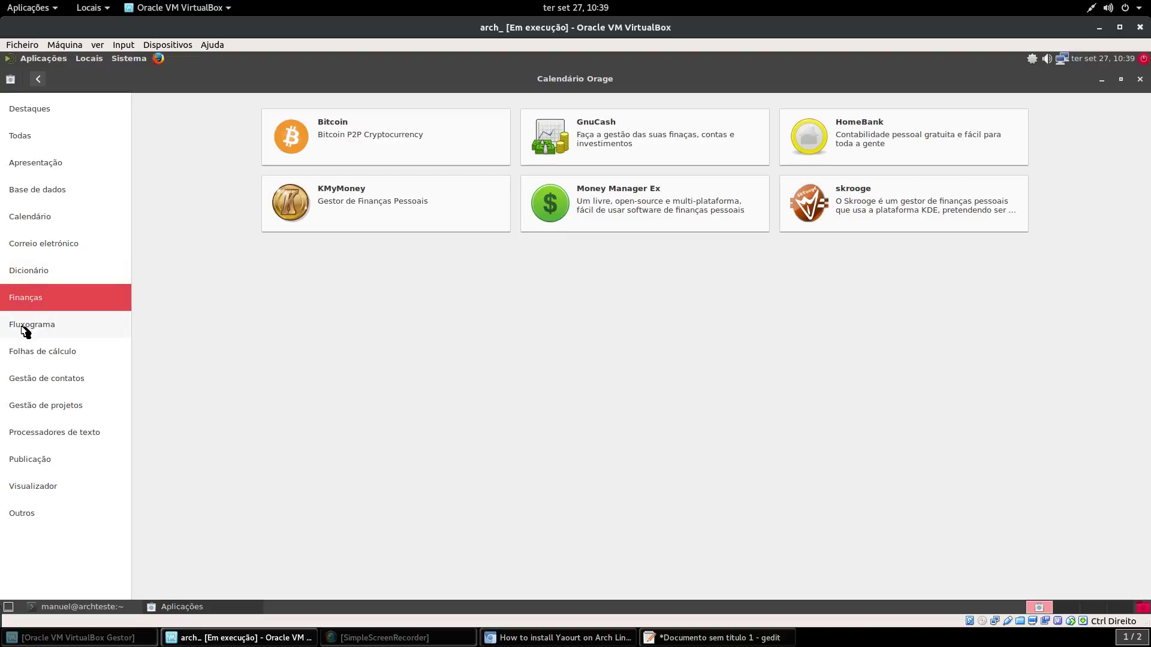
click(46, 328)
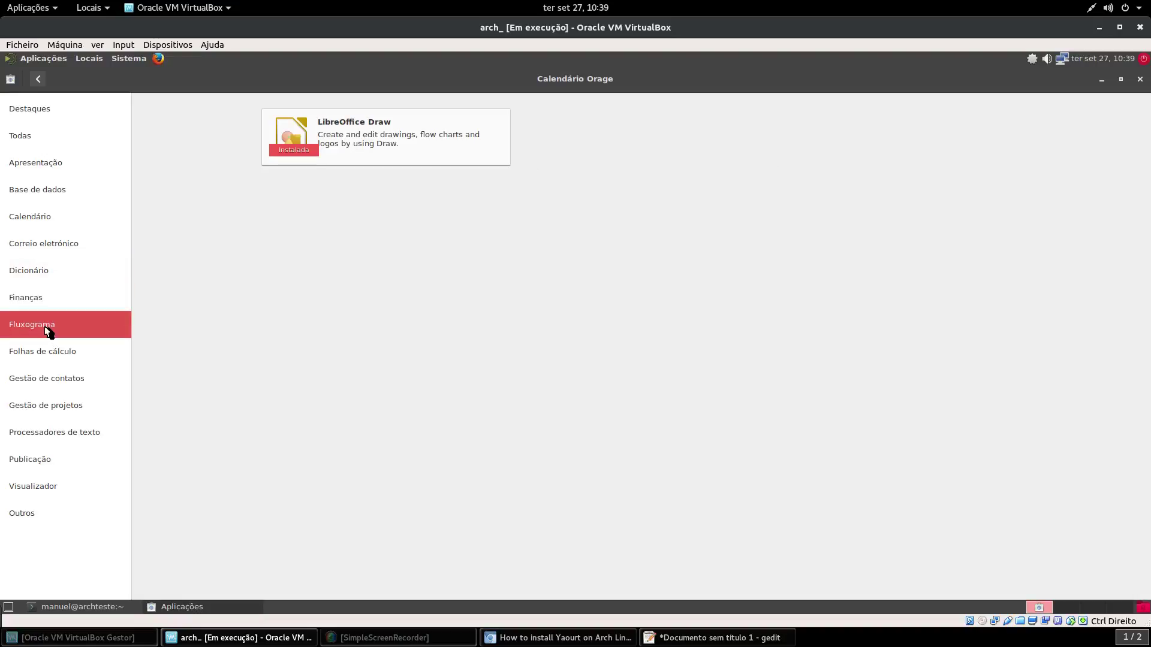
click(50, 354)
click(50, 387)
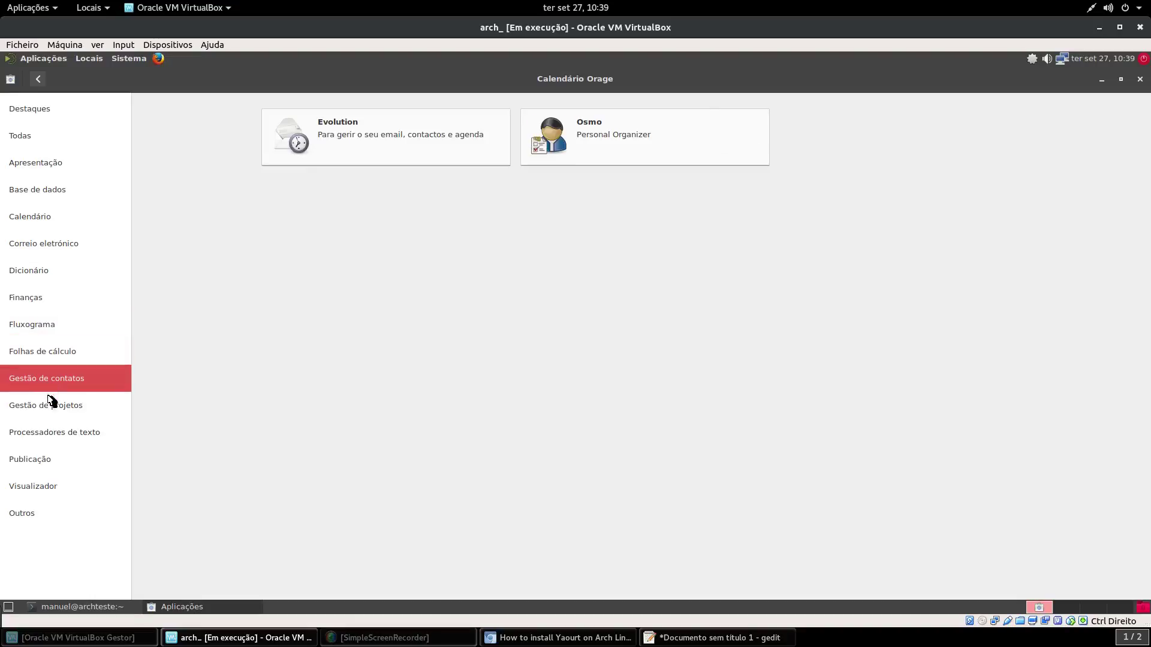
click(40, 413)
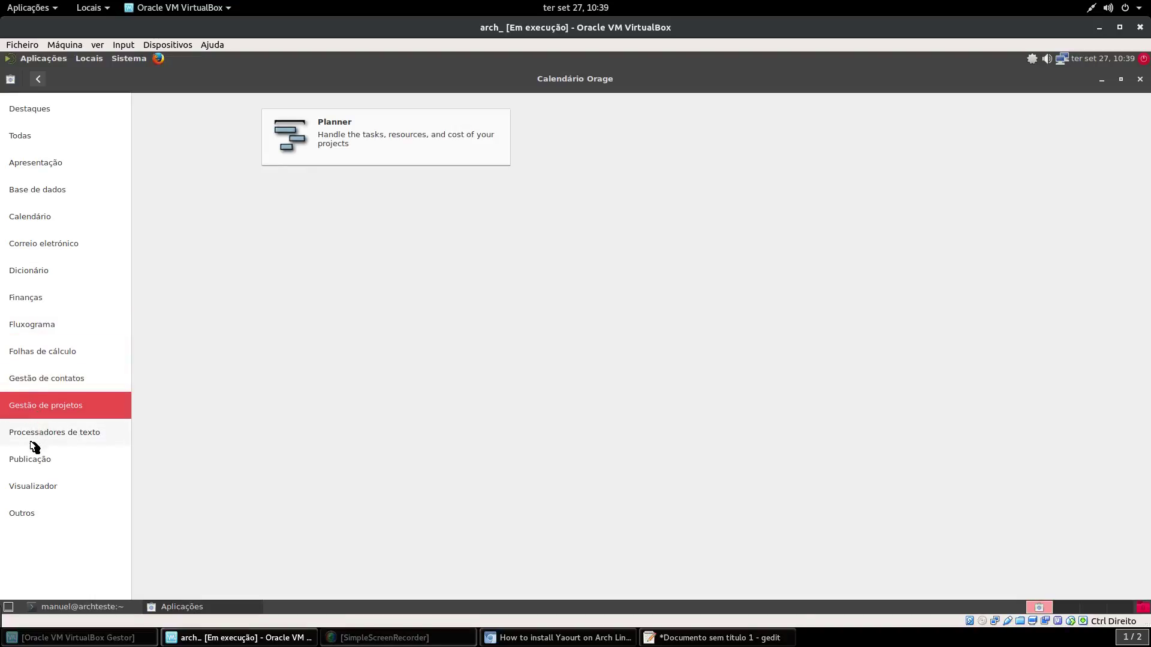
click(33, 442)
click(31, 459)
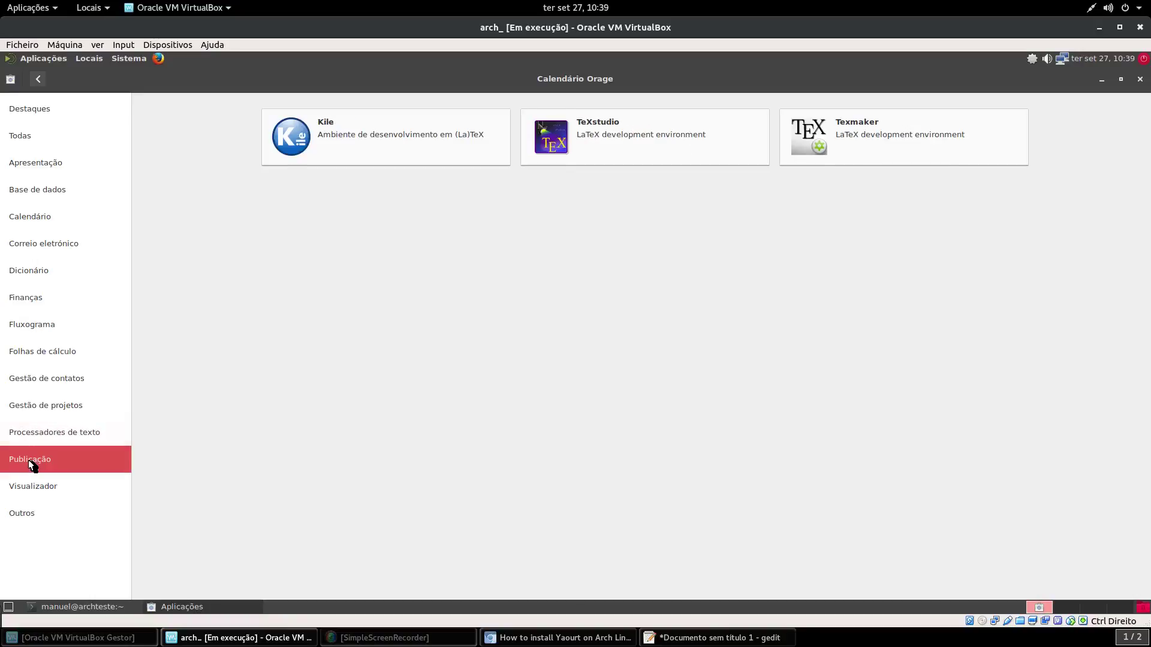
click(33, 496)
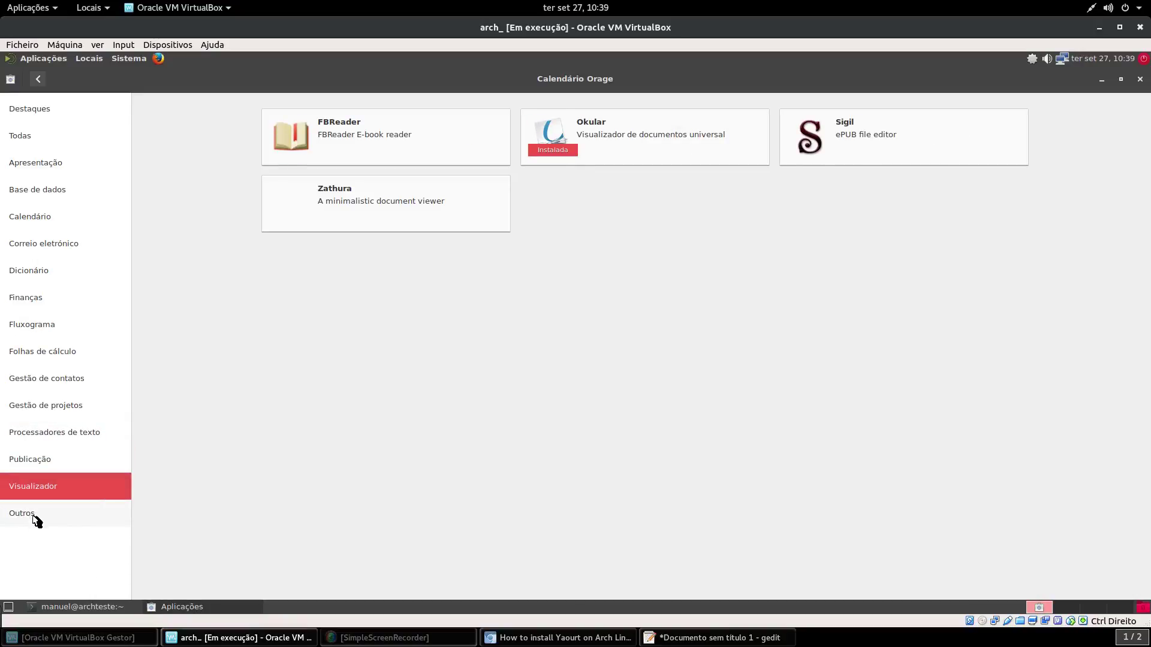
click(20, 516)
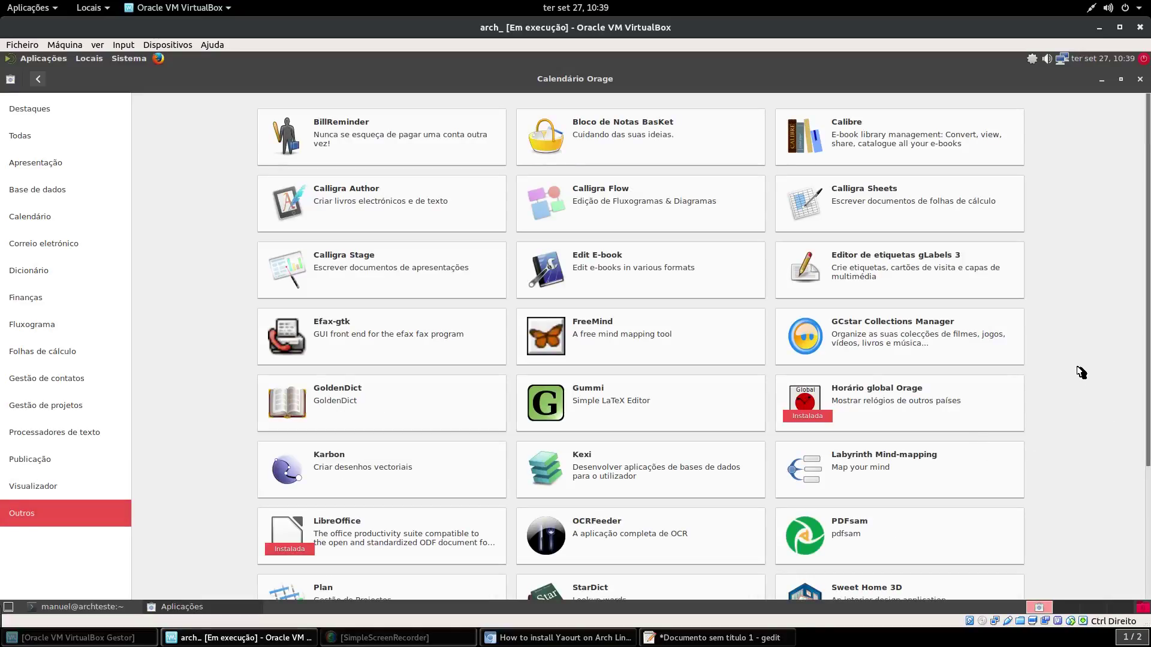
scroll(1066, 341, down, 5)
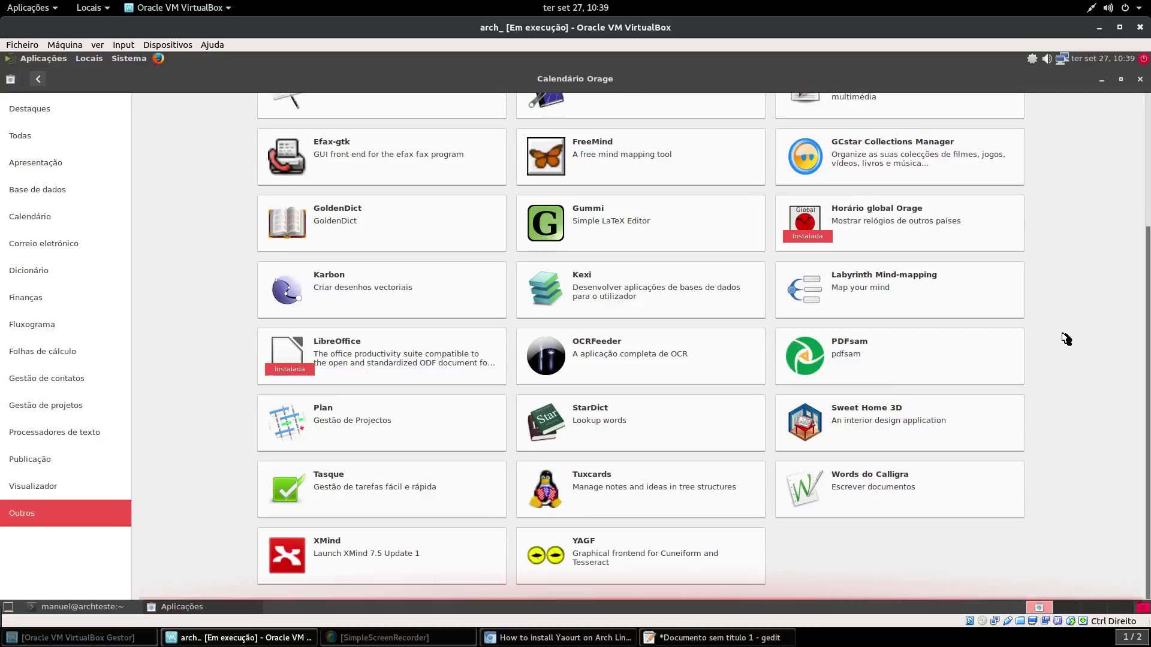
scroll(1066, 339, up, 5)
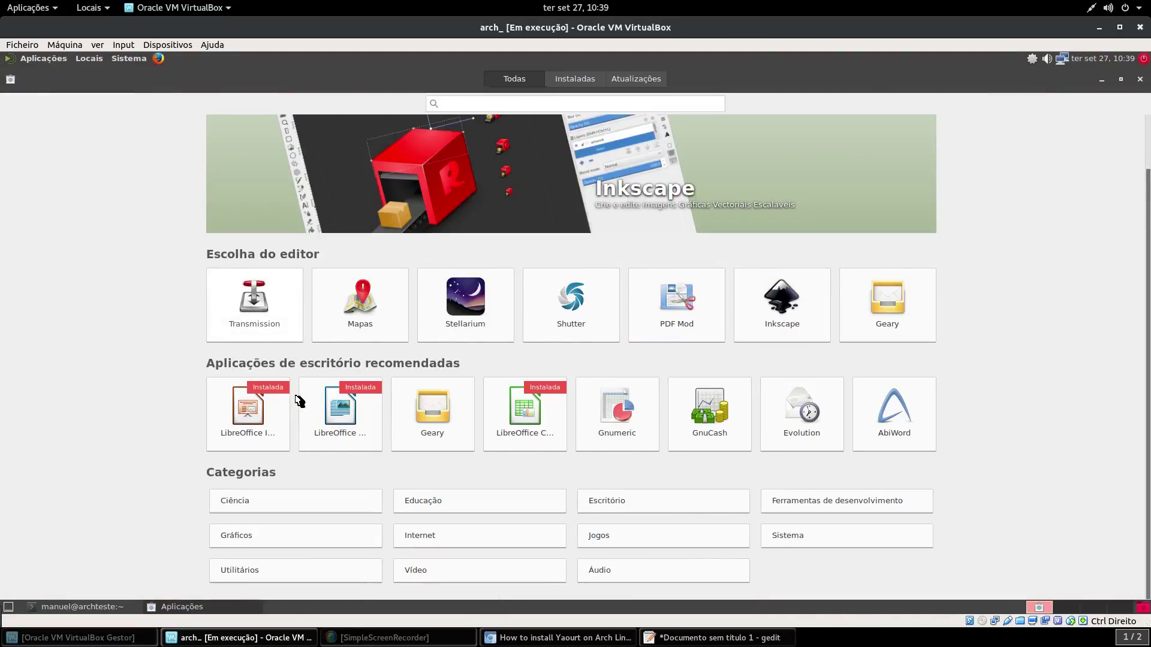
Search the software centre for "thunder" and install Thunderbird.
scroll(673, 344, up, 2)
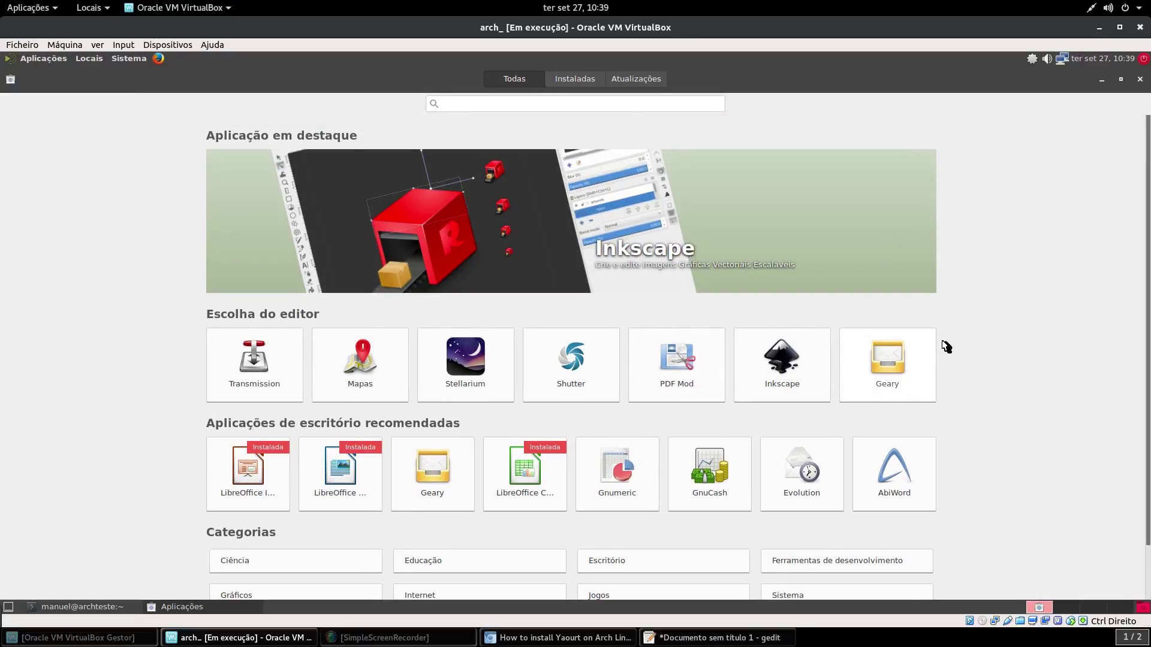
scroll(941, 348, down, 2)
click(447, 103)
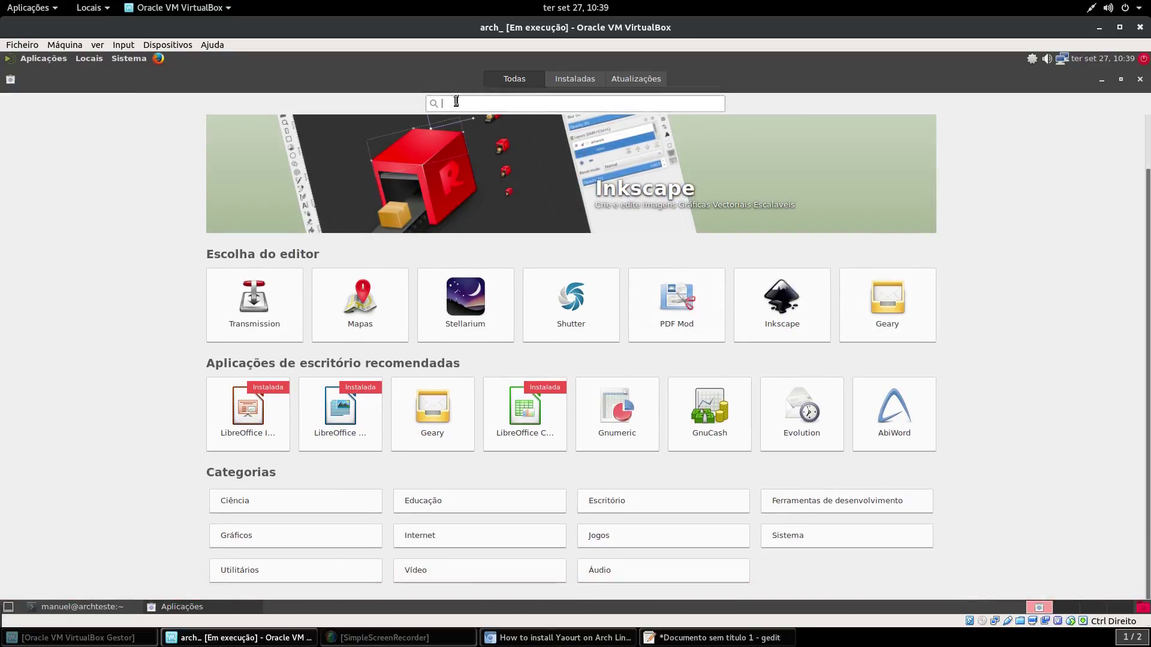
text(thunder)
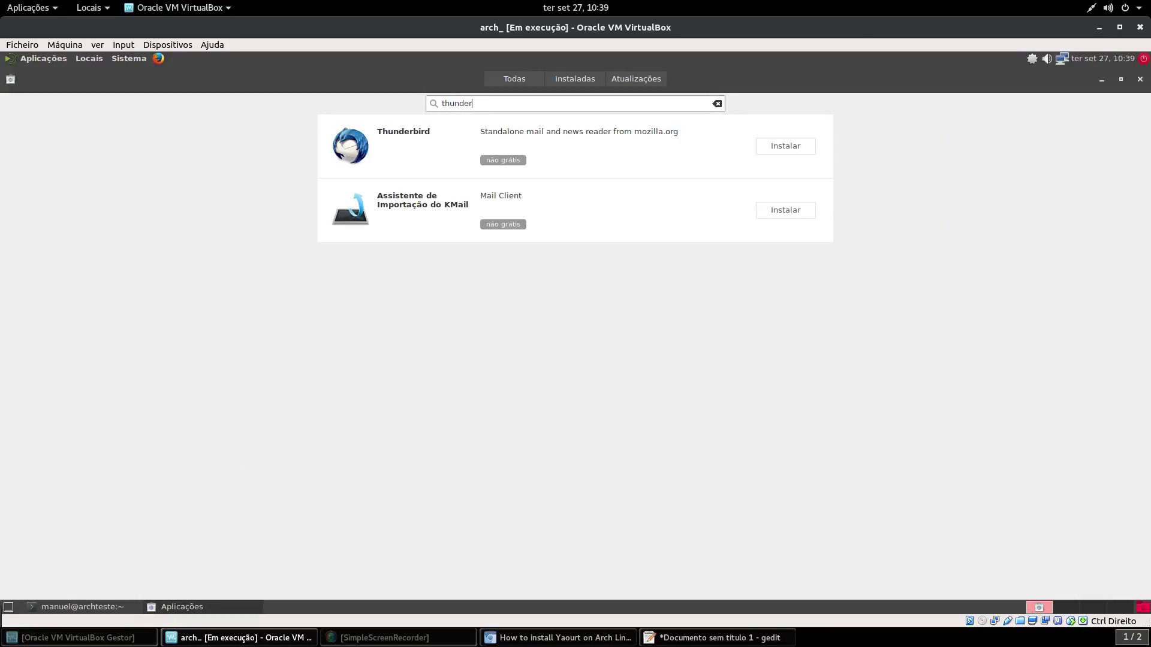
click(786, 146)
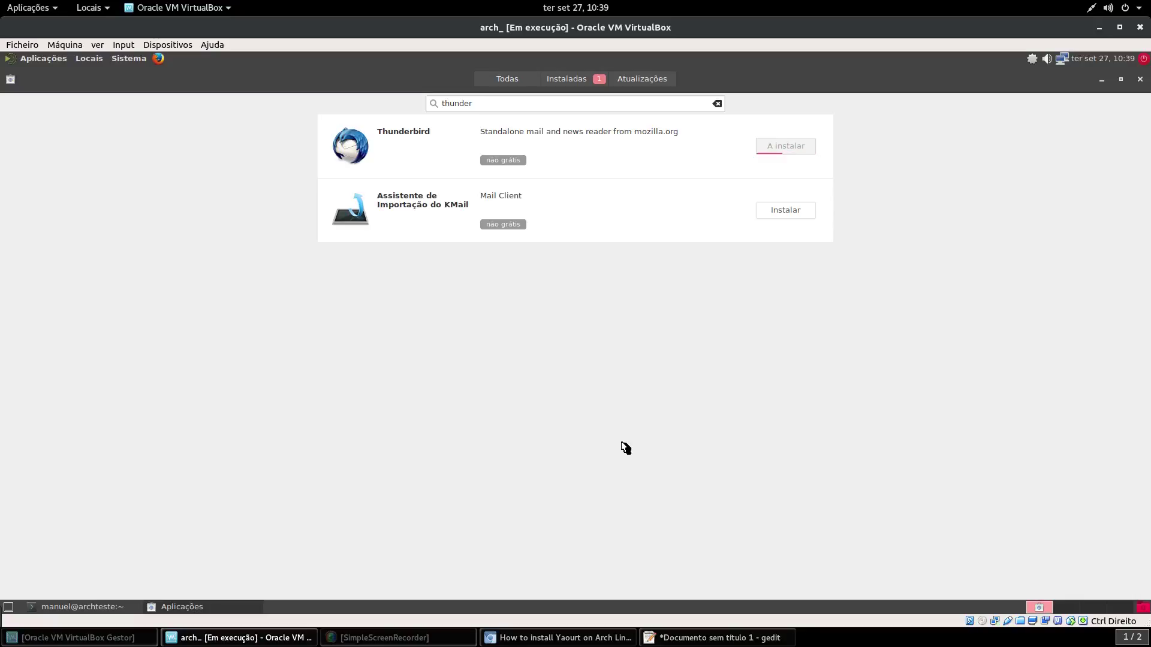
Check the installed applications and the available updates, and return to the overview of all applications.
click(595, 82)
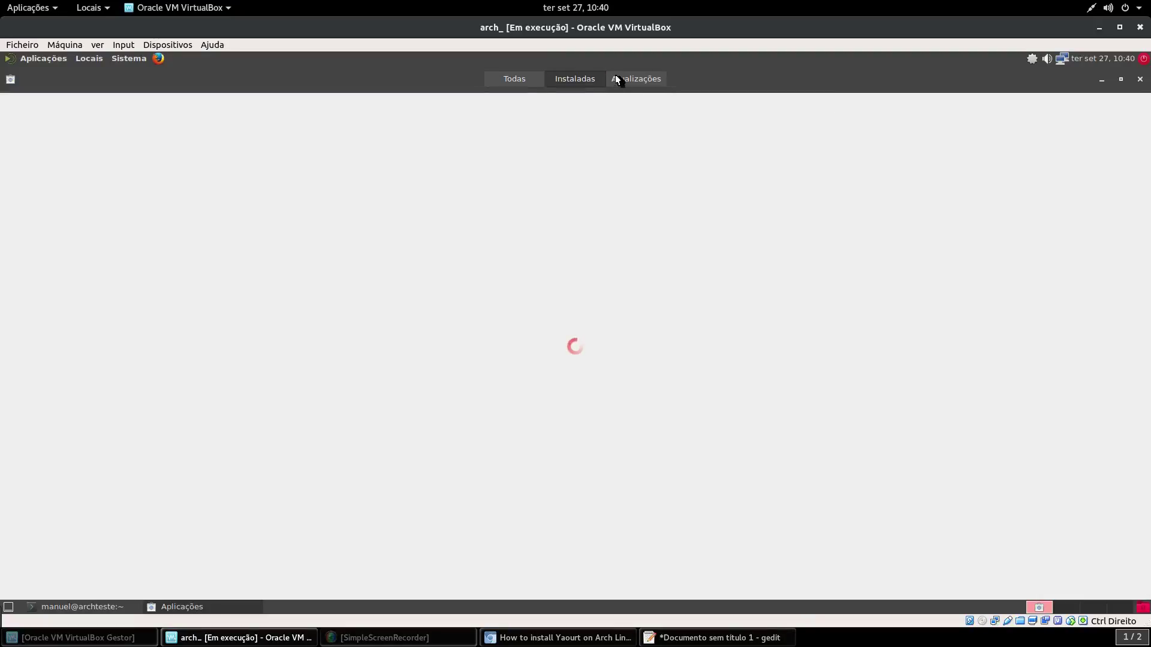
click(631, 80)
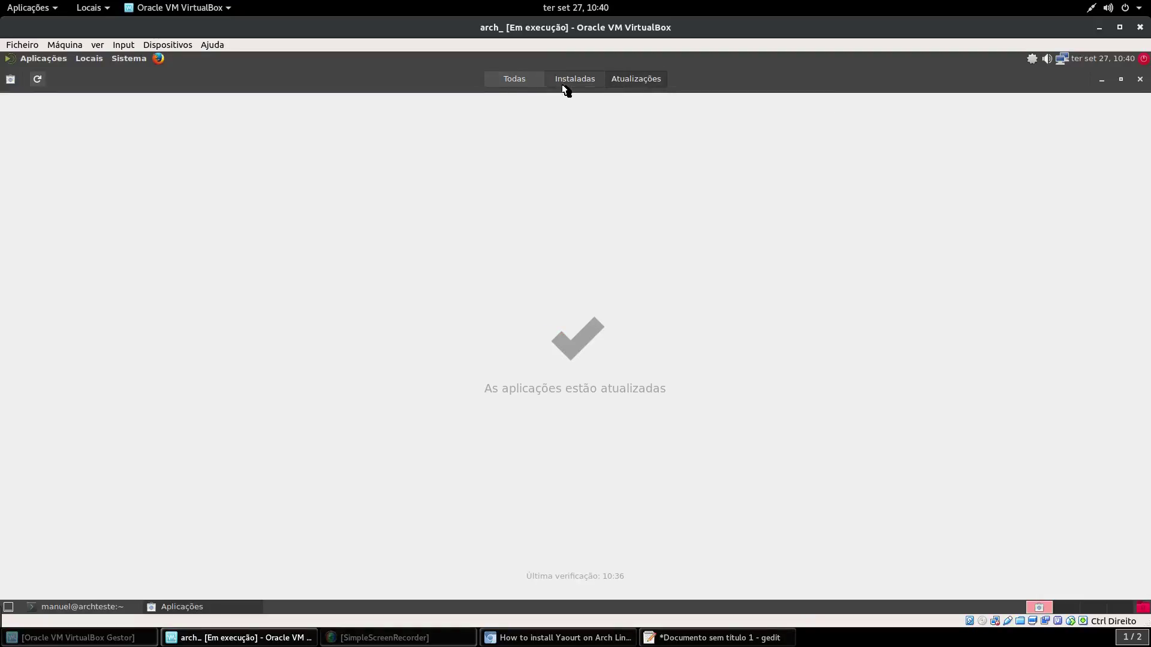
click(564, 85)
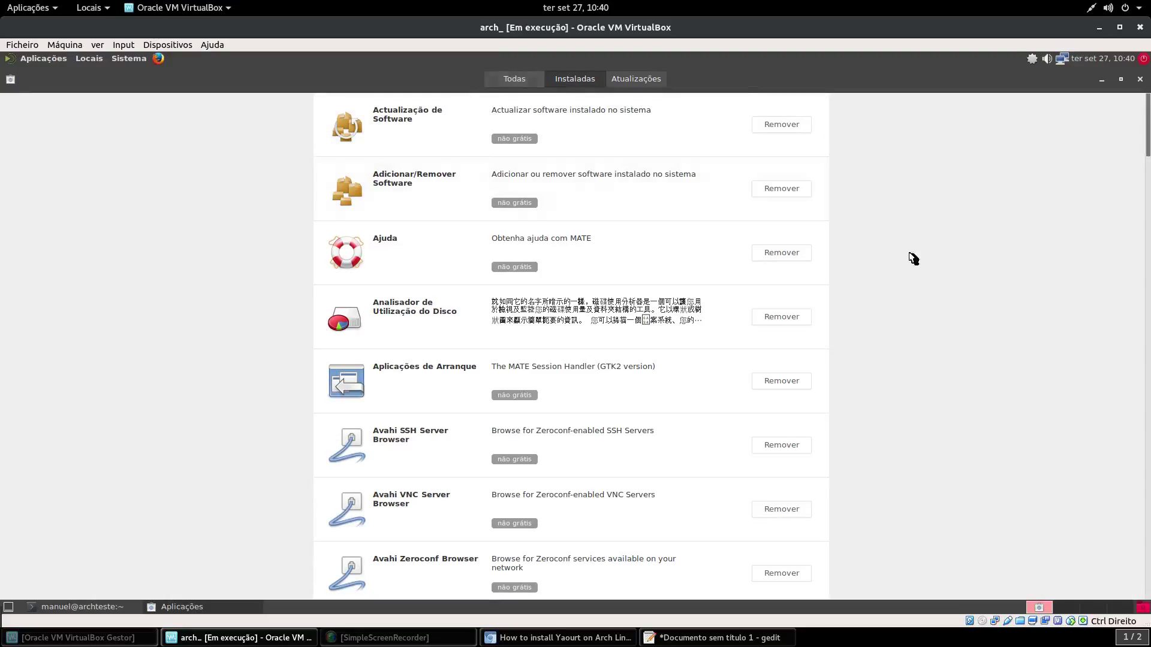
click(531, 77)
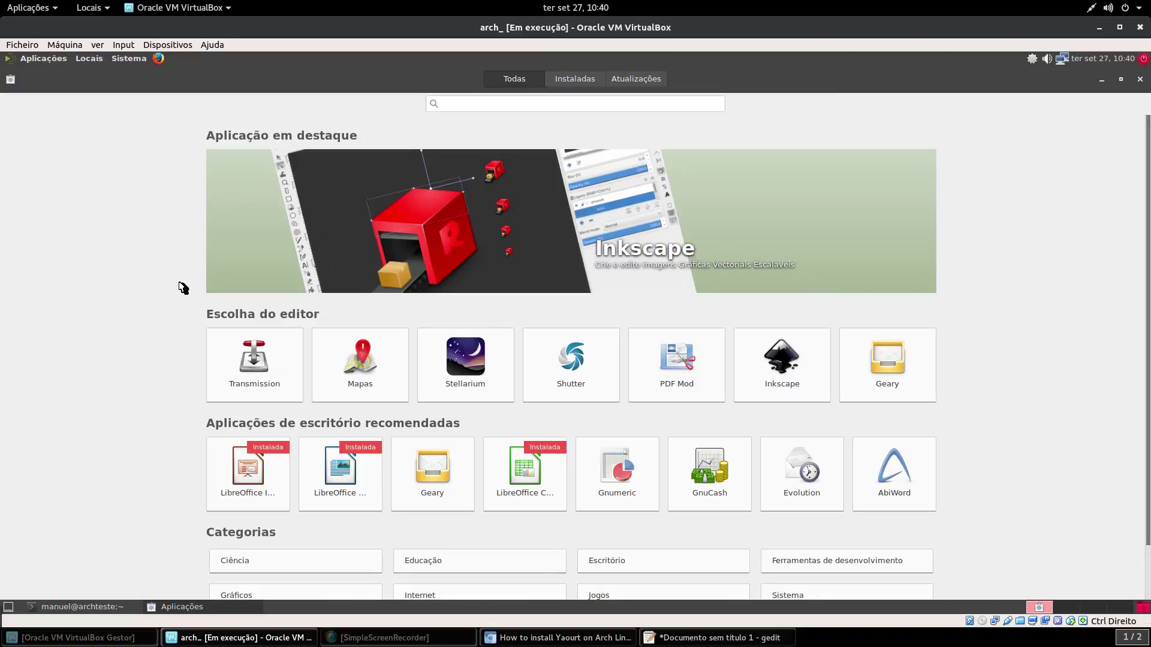
Launch Firefox from the desktop's Internet applications.
click(34, 57)
mouse_move(49, 133)
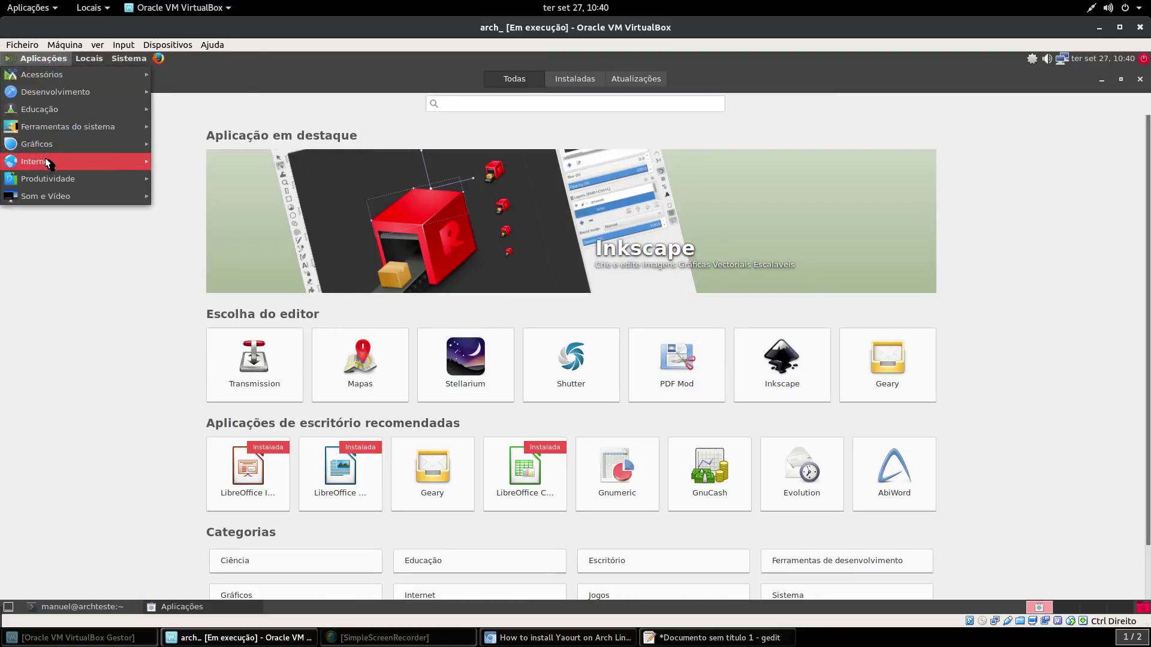
mouse_move(48, 162)
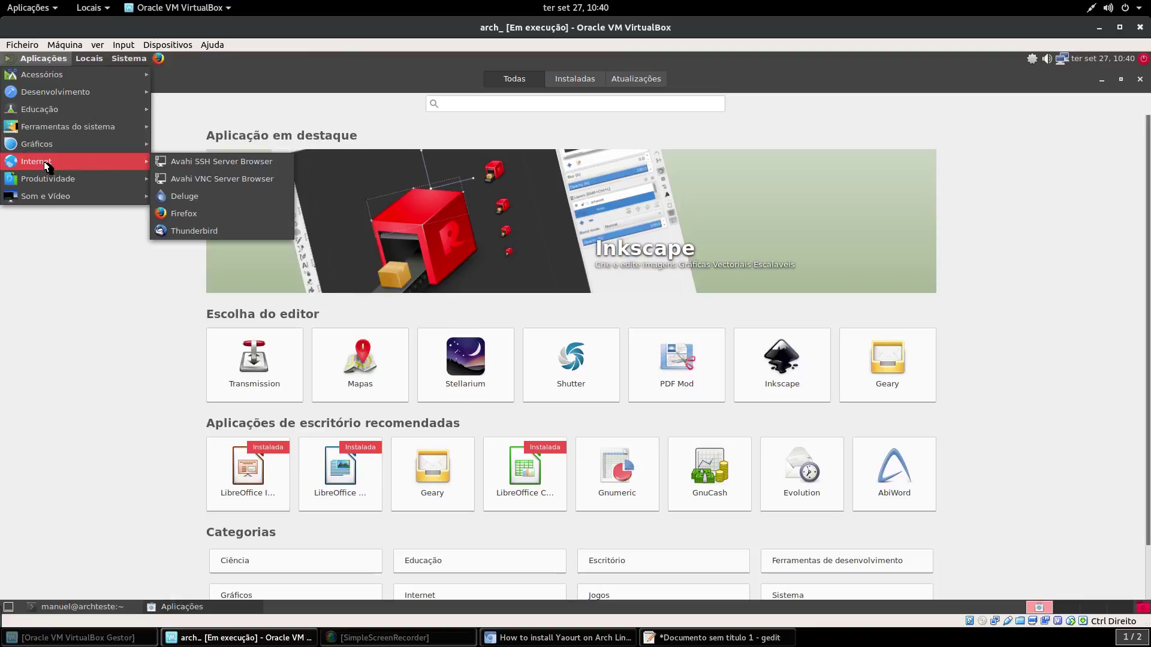
click(177, 213)
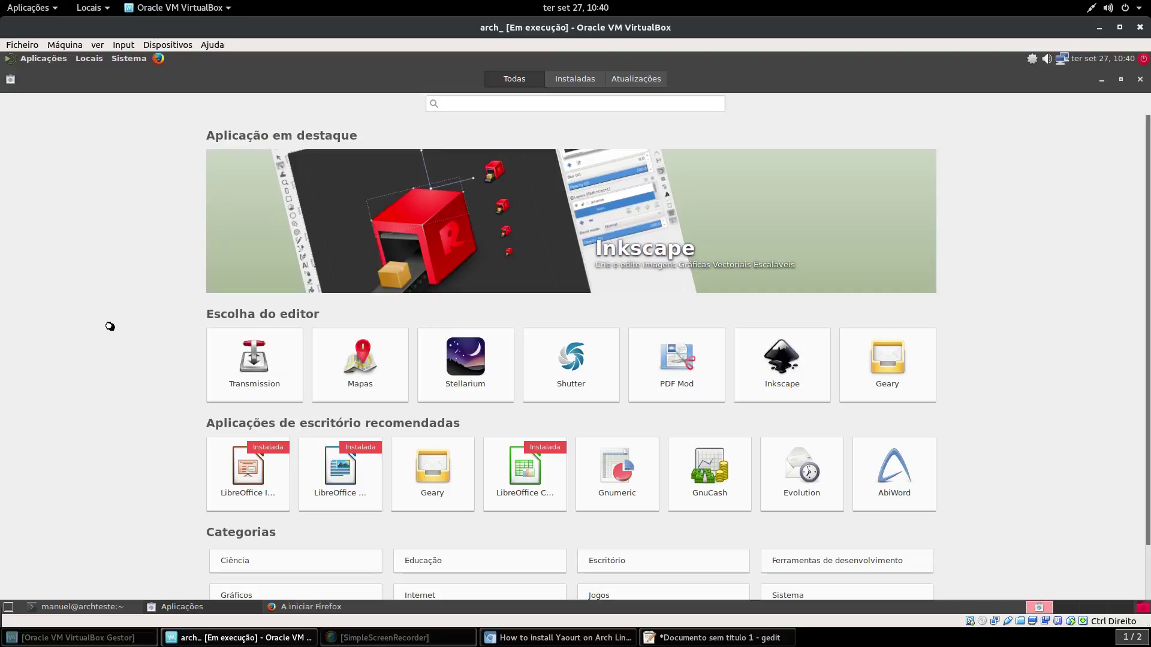
Launch Thunderbird from the desktop's Internet applications.
click(28, 59)
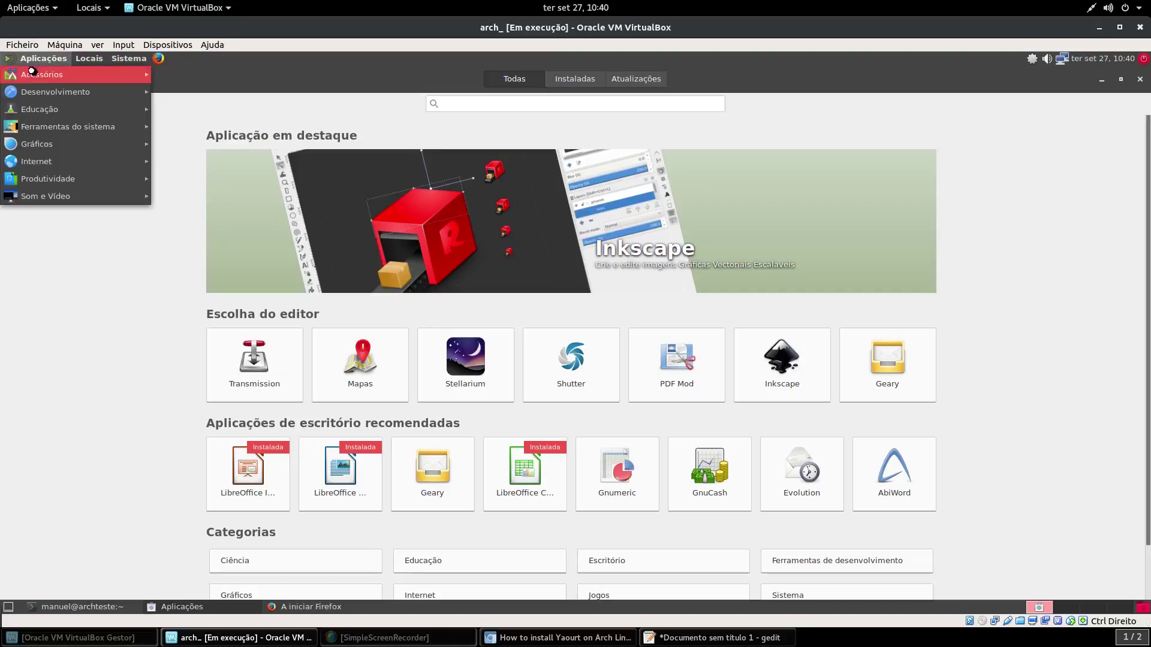
mouse_move(48, 161)
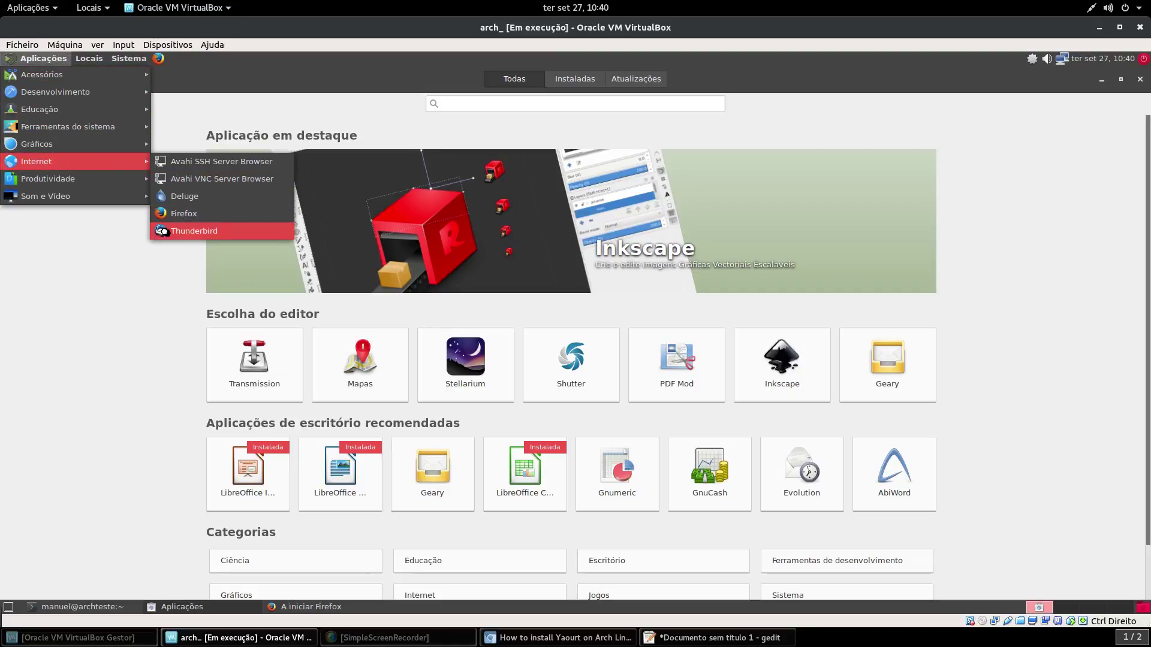
click(165, 231)
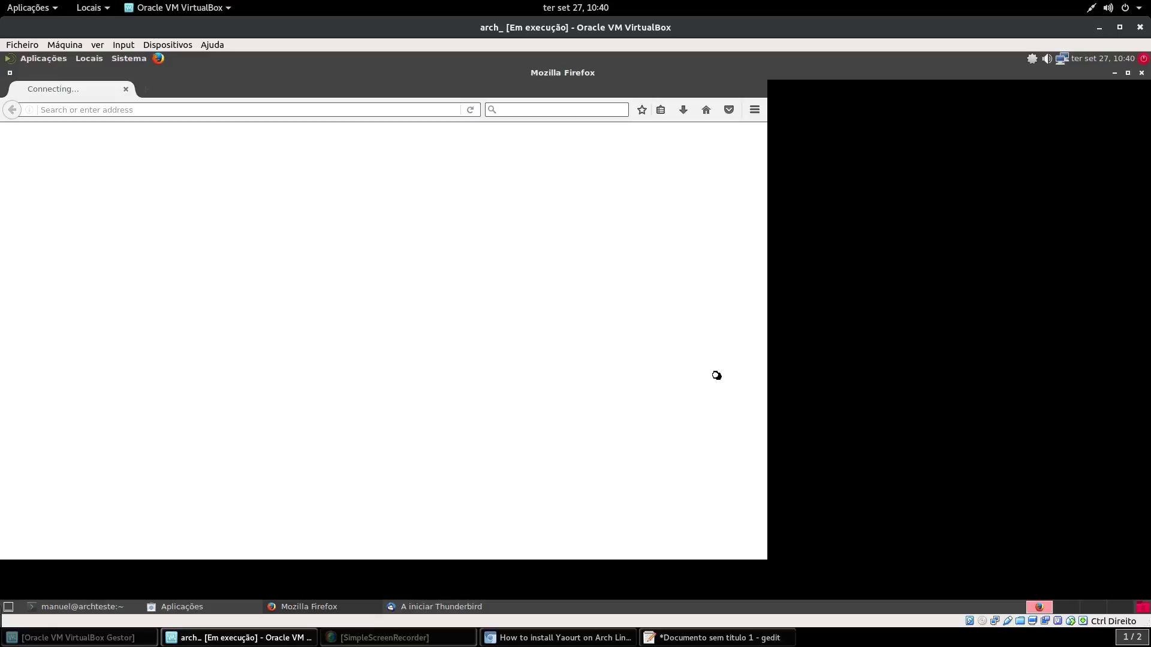
Close the Mozilla Firefox window that is still connecting.
click(305, 607)
right_click(297, 604)
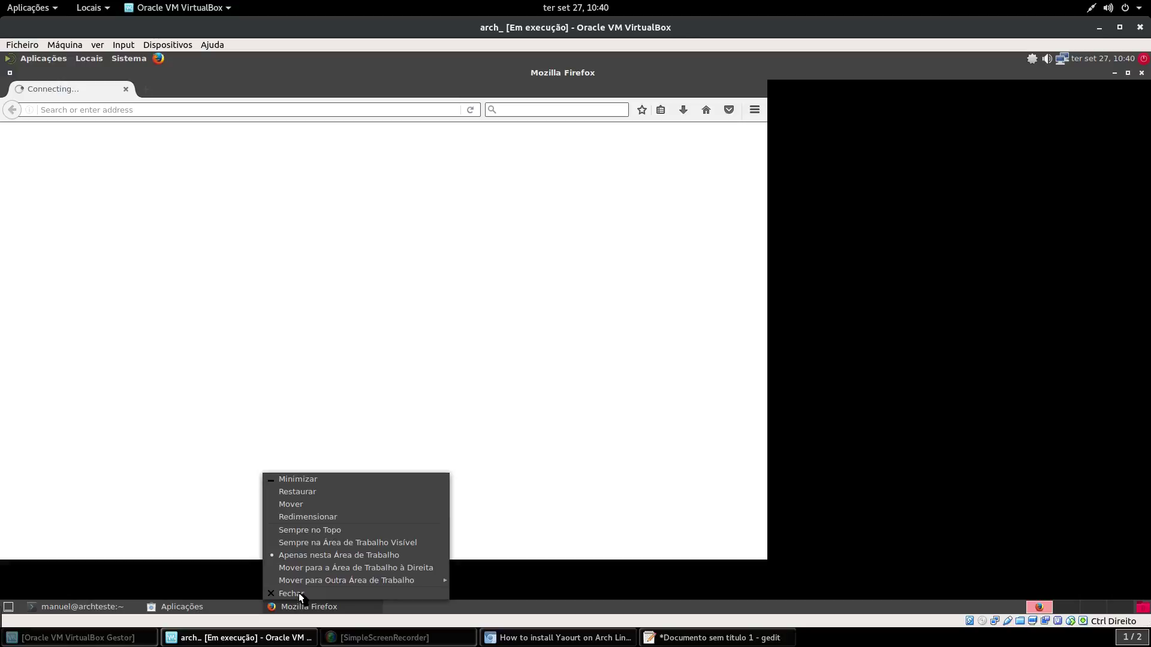
click(298, 591)
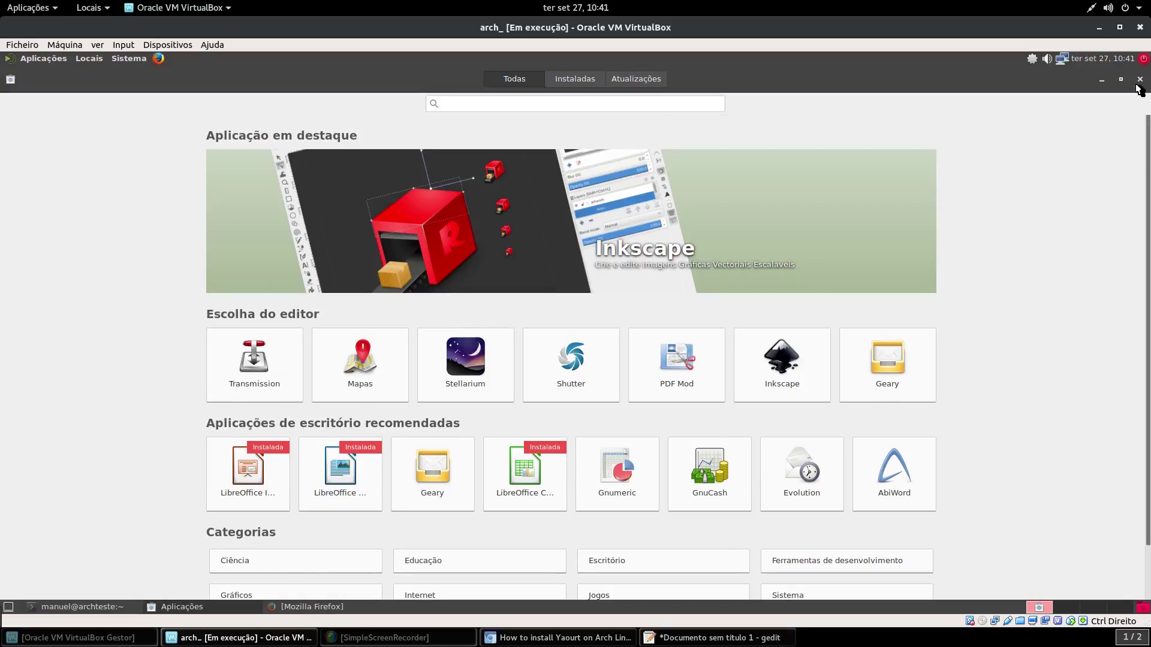
Look through the Clientes de IRC, Correio eletrónico and Desenvolvimento Web subcategories of Internet, and close the software centre.
scroll(1104, 145, down, 2)
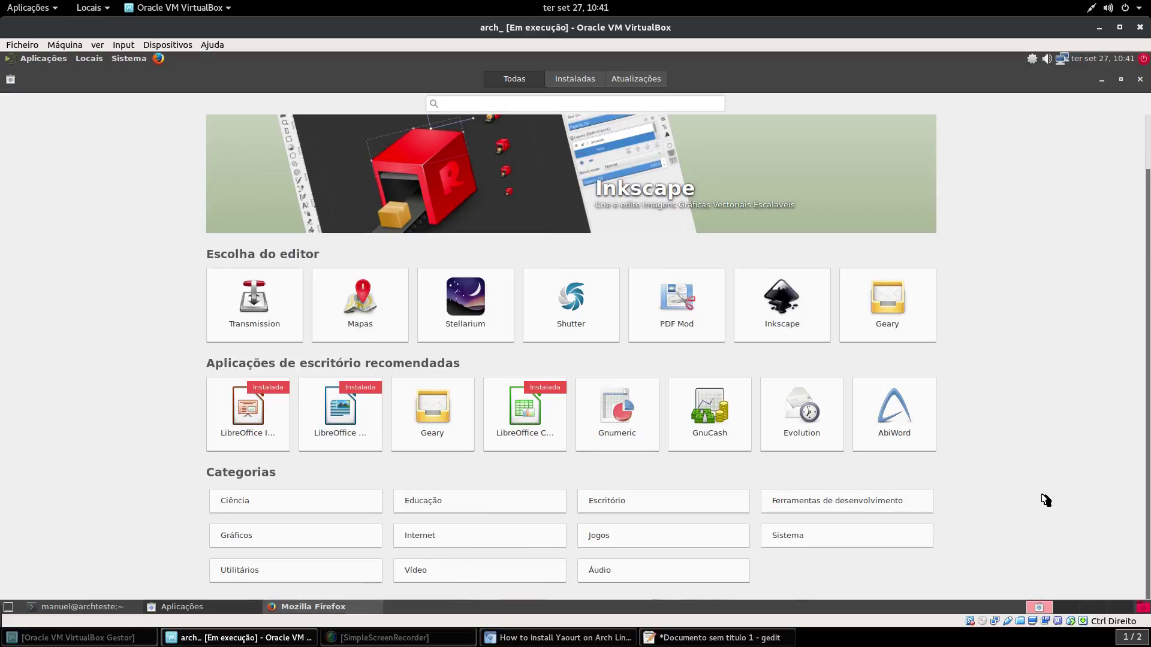
click(421, 537)
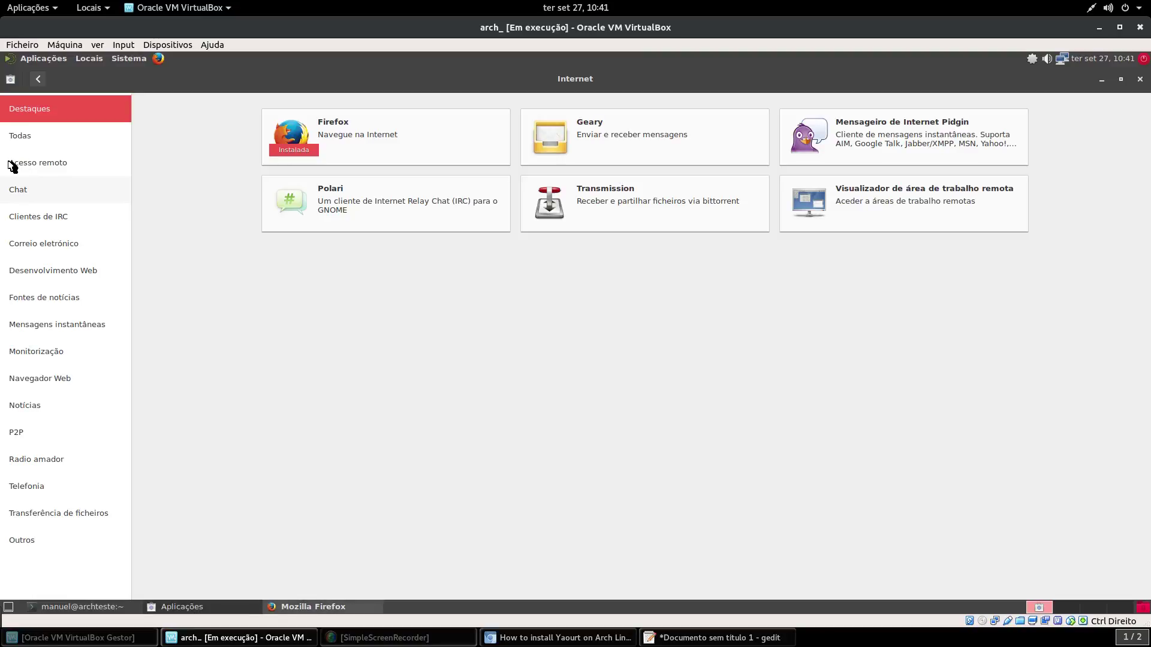
click(22, 223)
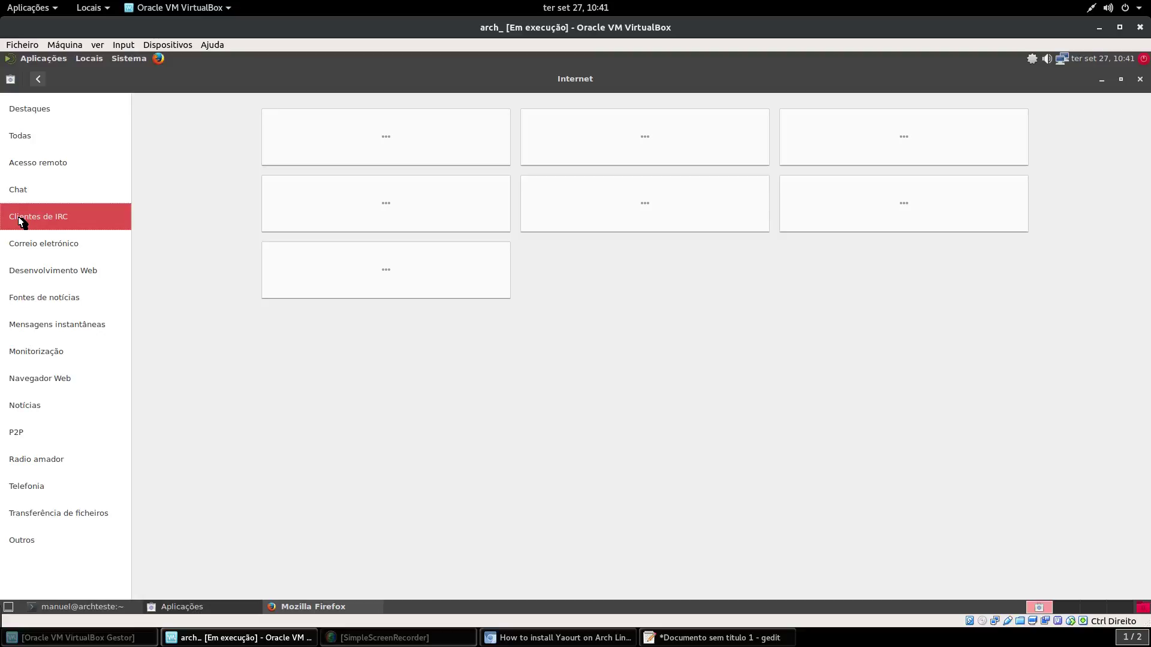
click(32, 247)
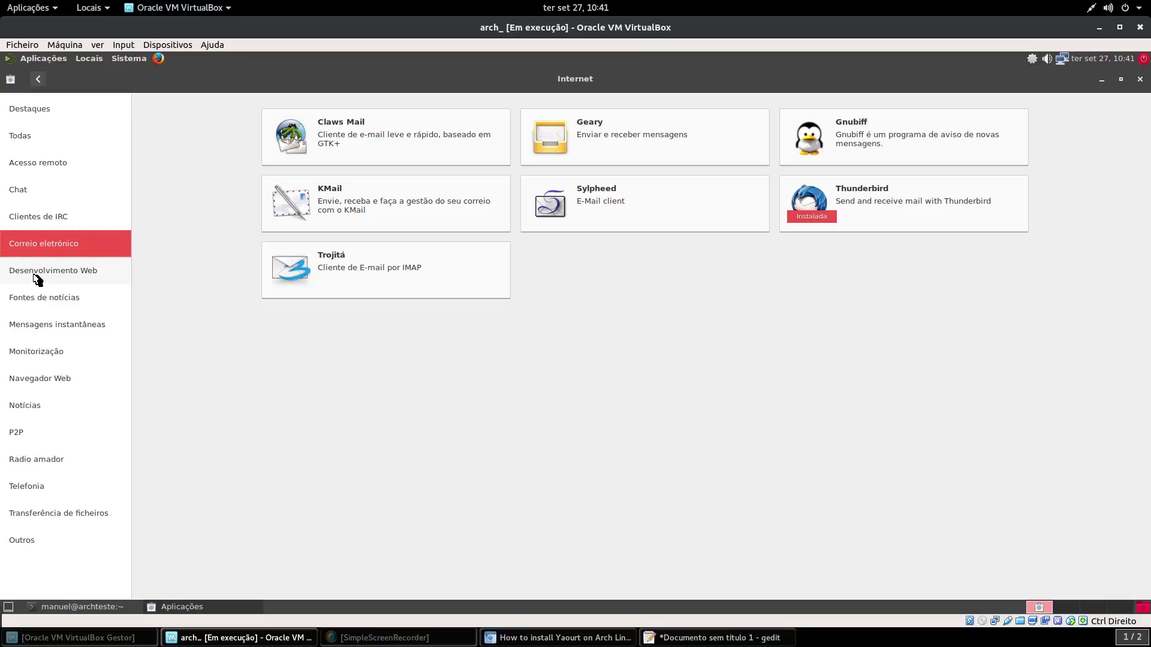
click(36, 277)
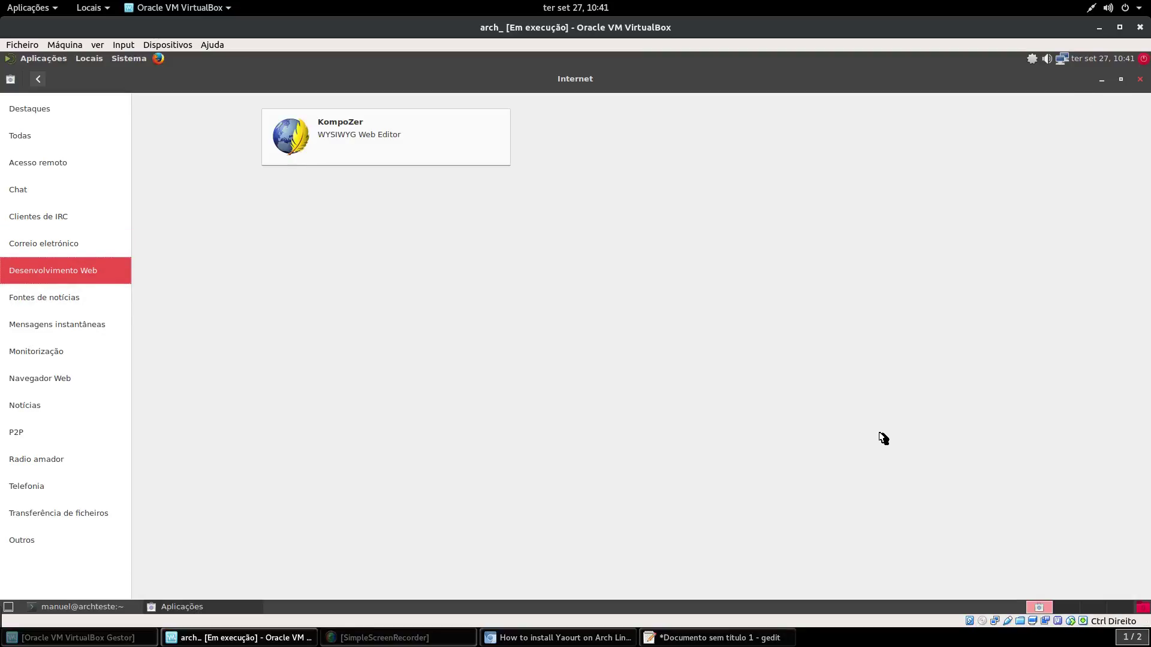
key(ctrl+q)
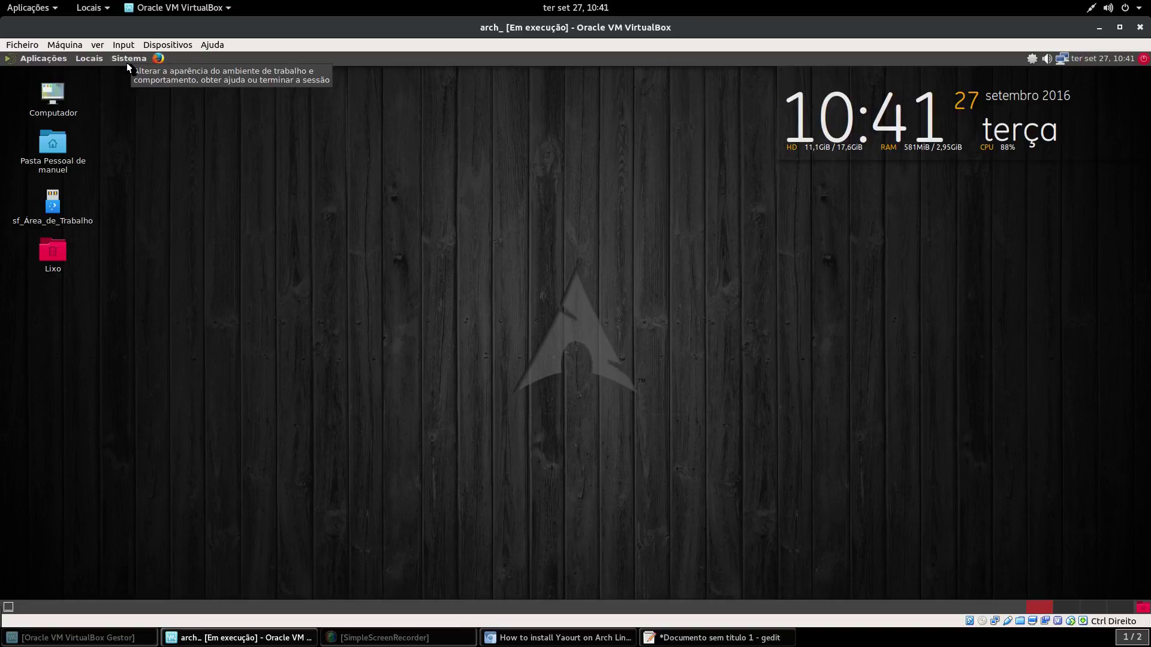
Dismiss Thunderbird's new email address dialog without setting up an account and close Thunderbird.
click(128, 58)
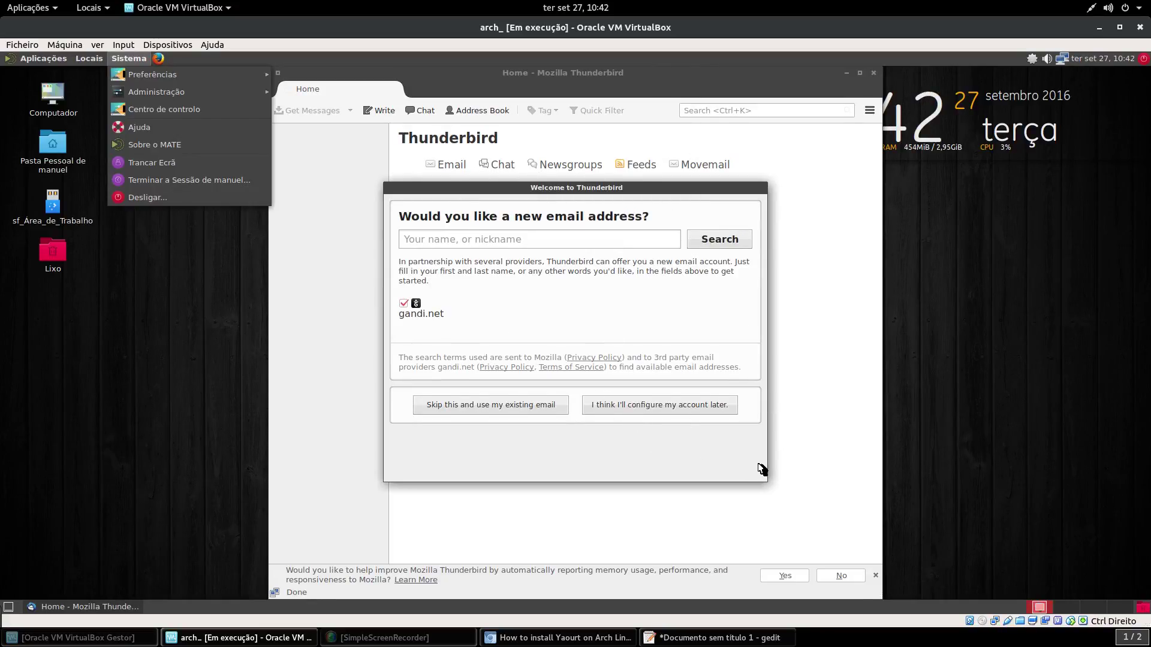
click(485, 409)
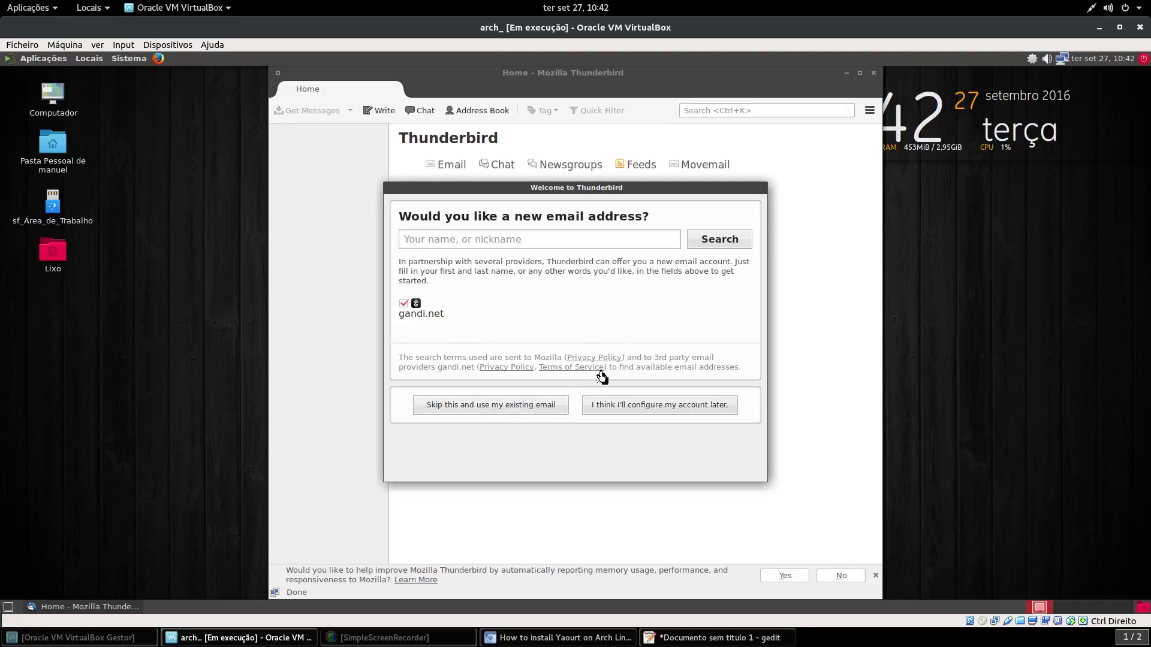
key(Escape)
click(873, 74)
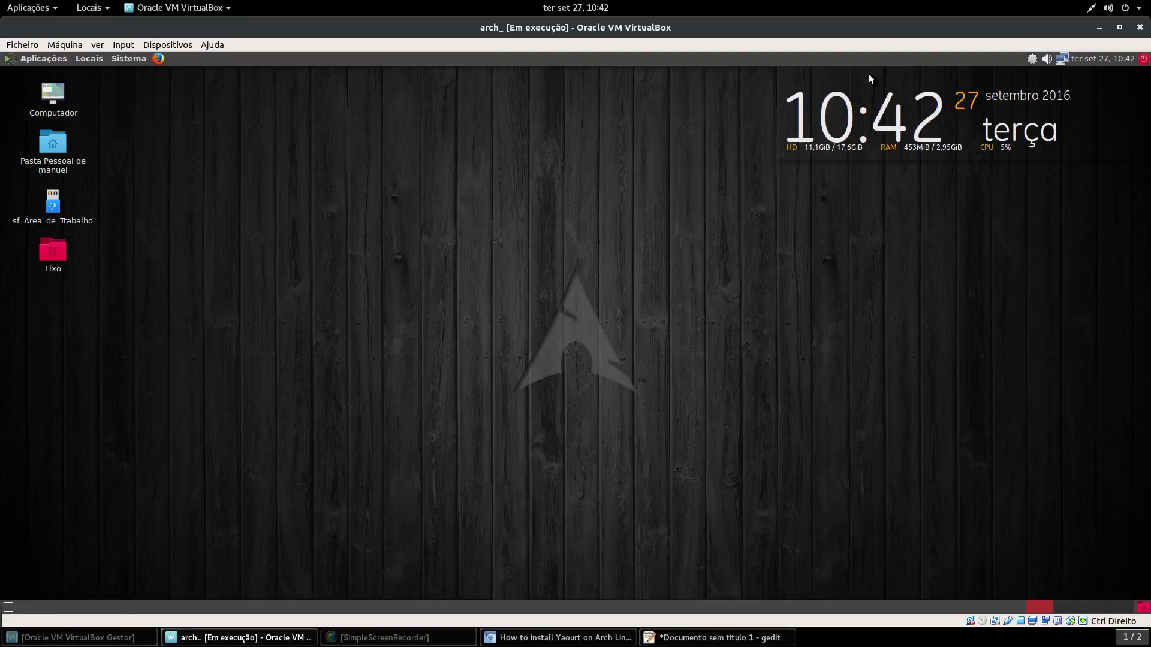
Open Adicionar/Remover Software from the system tools and maximise its window.
click(42, 60)
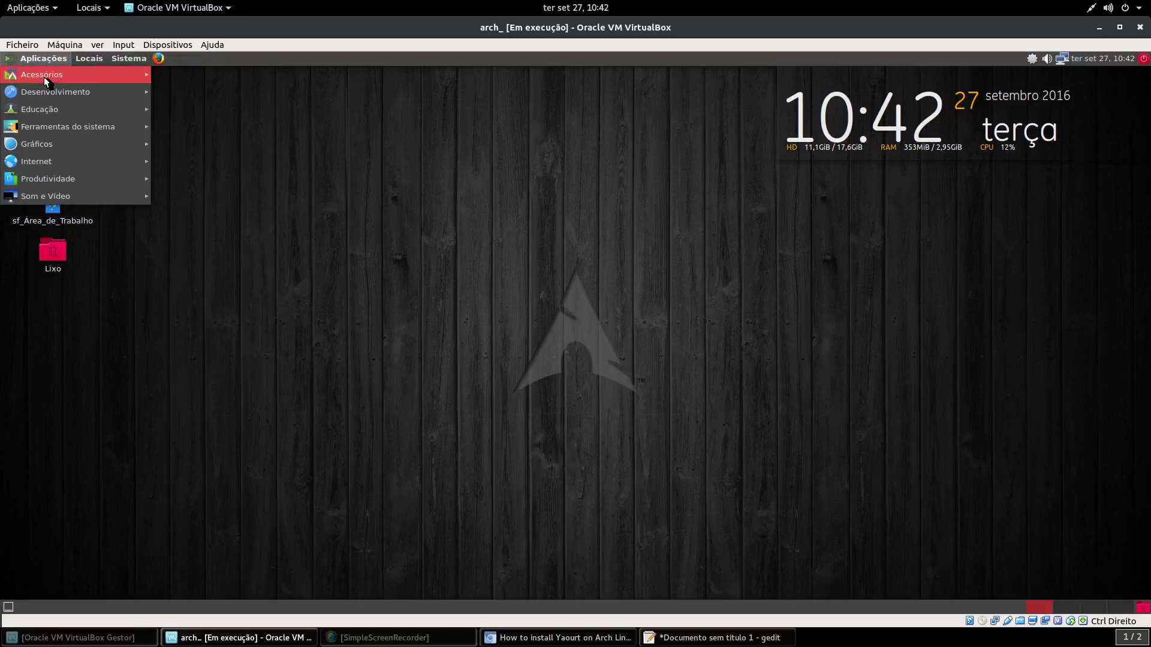
mouse_move(48, 93)
mouse_move(99, 126)
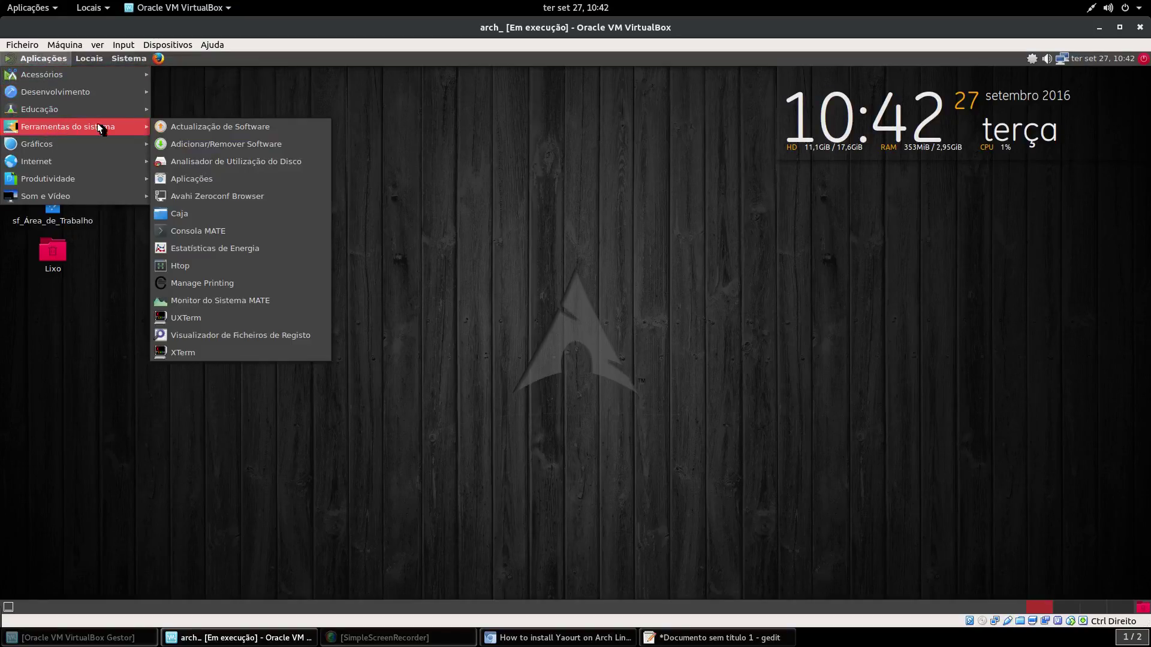
click(238, 145)
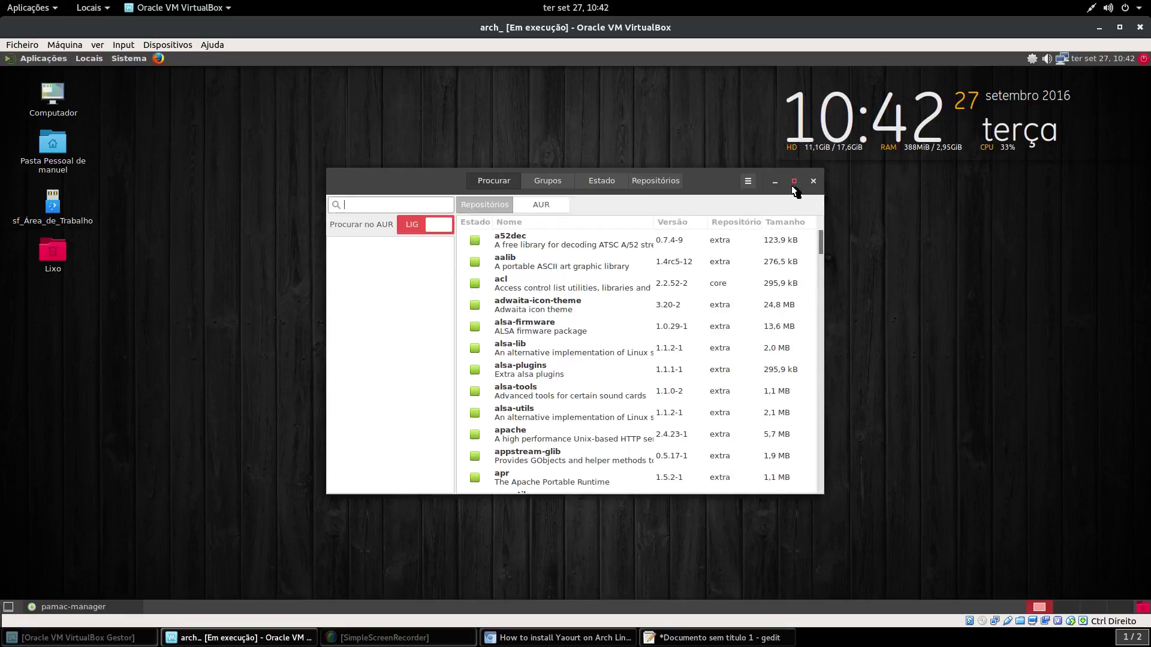
click(792, 184)
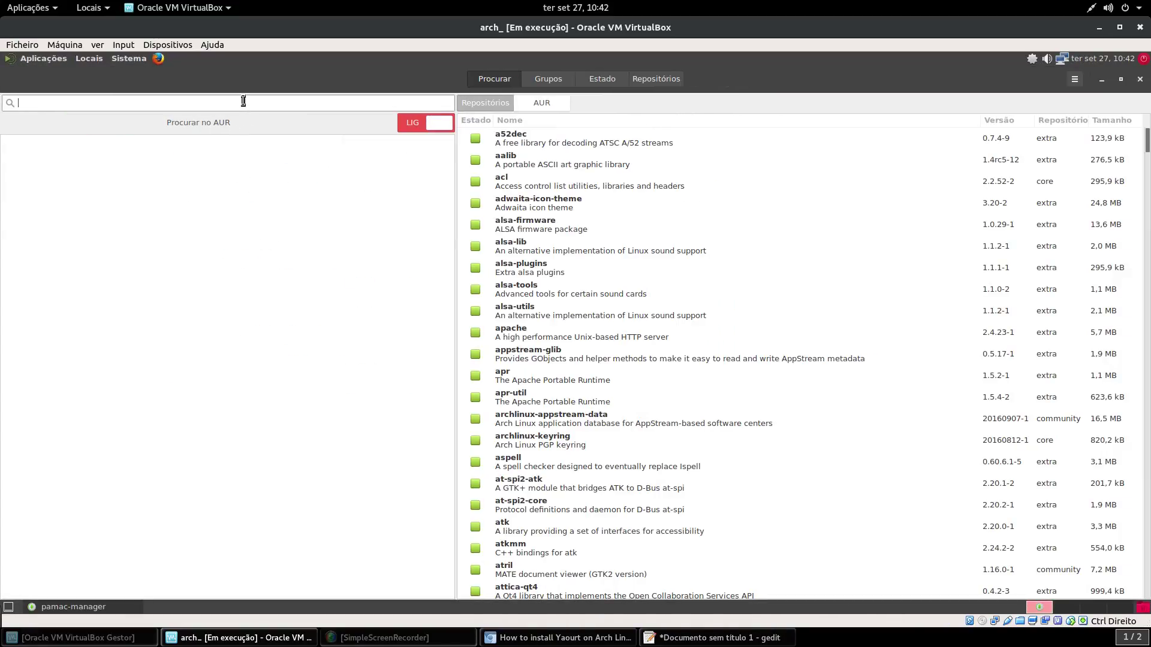
Search the packages for "thunderbird" and mark the Portuguese (Portugal) language pack thunderbird-i18n-pt-pt for installation.
text(thunder)
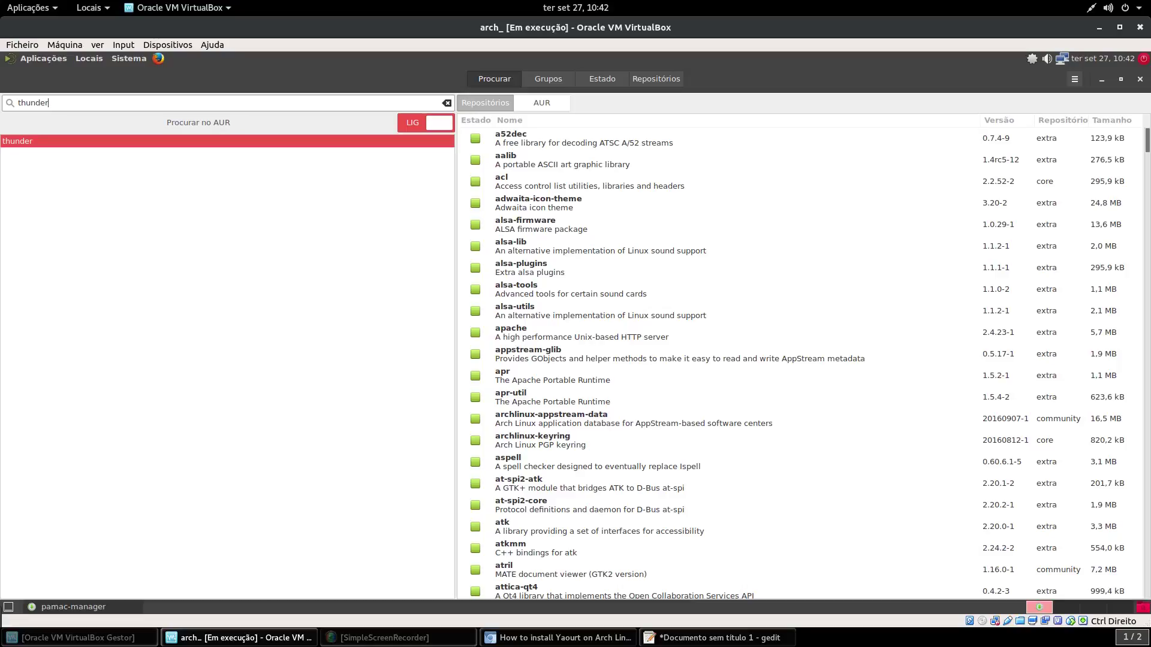
text(bird)
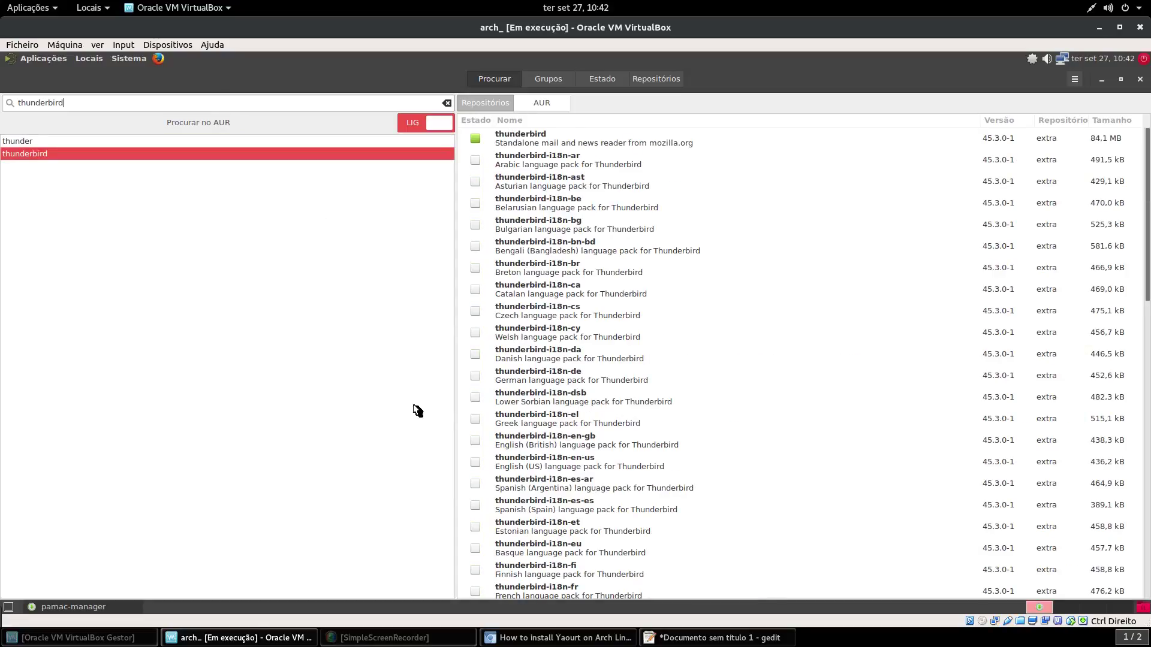
scroll(620, 318, down, 3)
scroll(622, 320, down, 13)
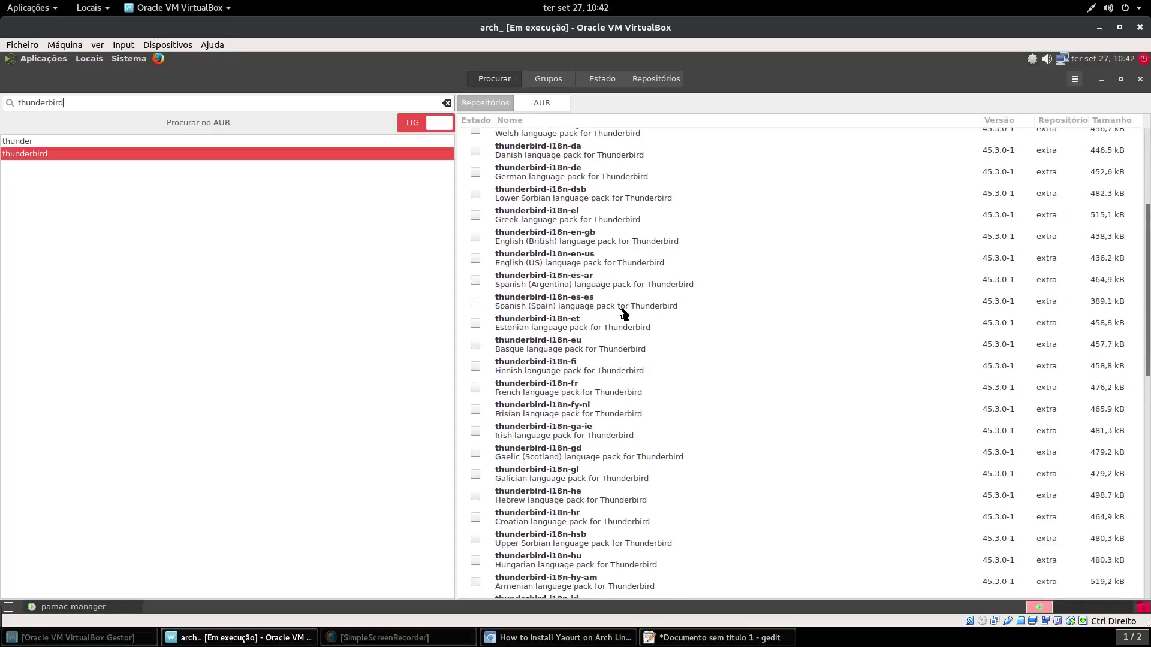
scroll(617, 315, down, 8)
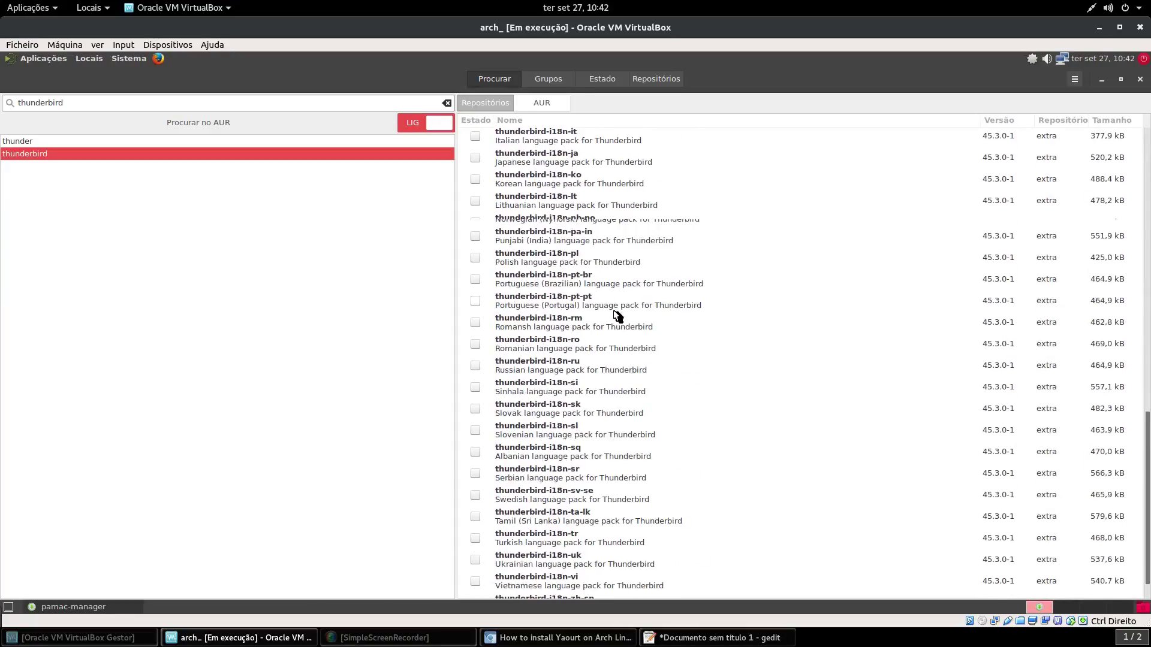
scroll(661, 467, down, 2)
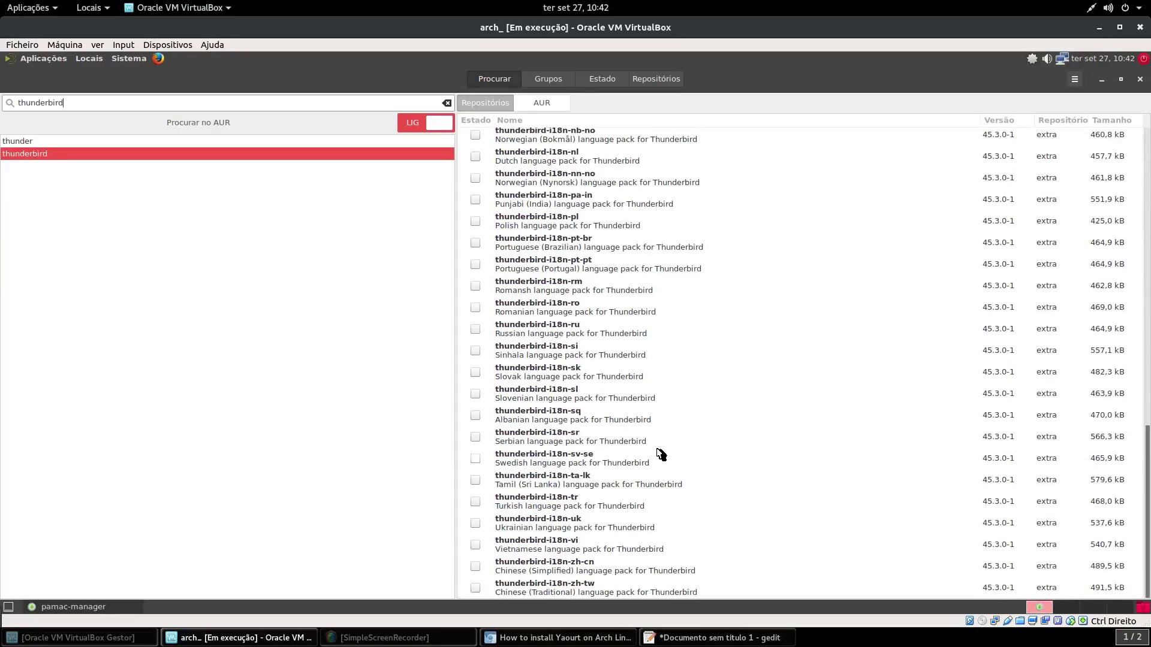
click(475, 264)
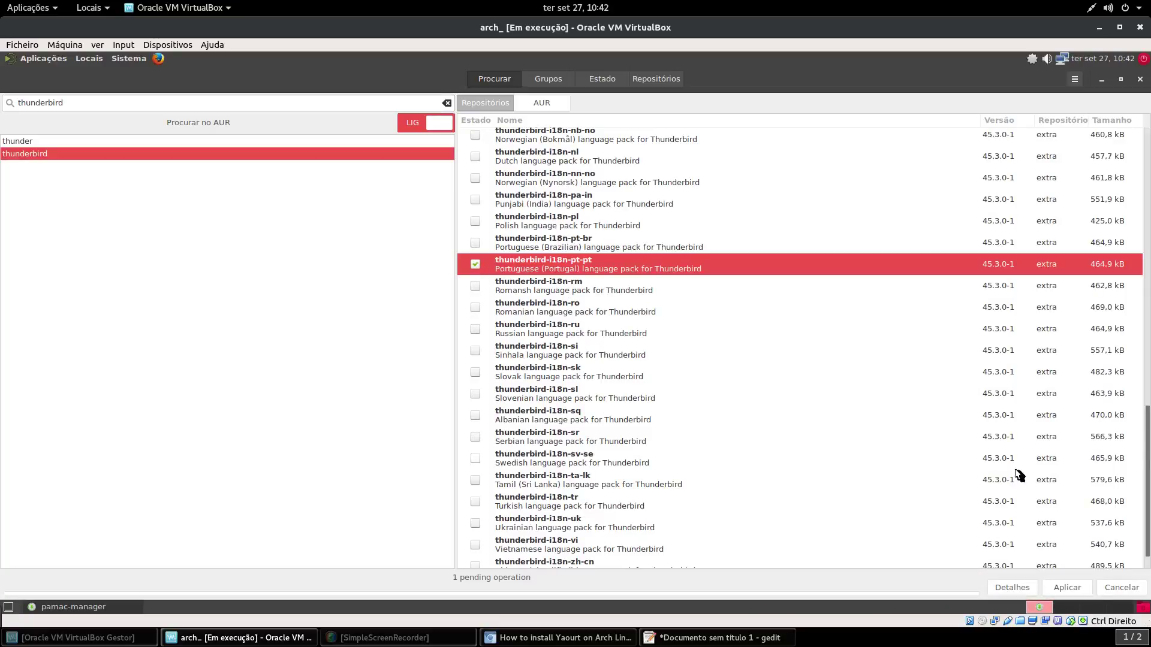
Apply and commit the installation of the marked Thunderbird language pack, authenticating with the account password.
click(1060, 589)
click(738, 240)
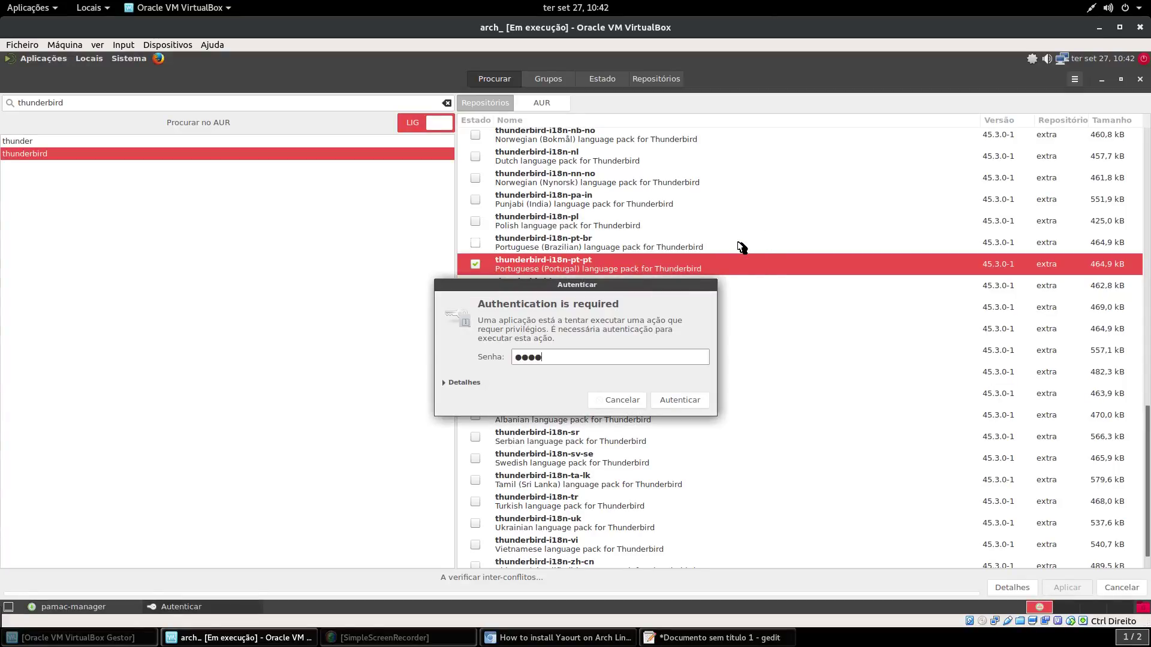
key(Return)
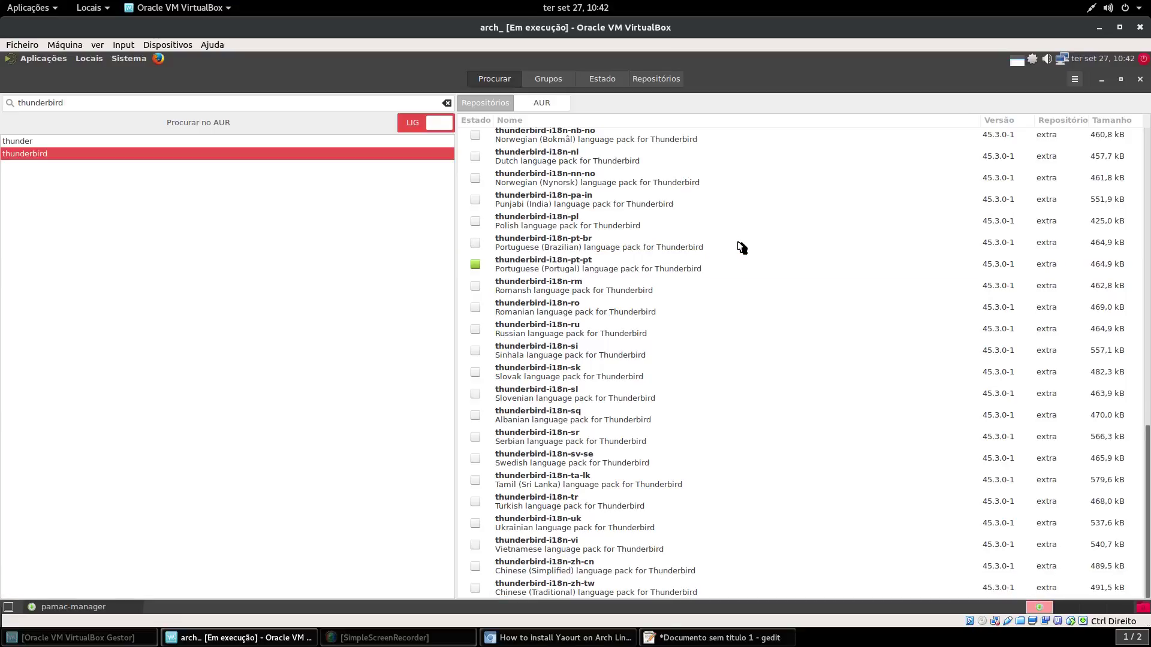
Replace the package search term with "google-chrome" and run the search.
click(174, 105)
key(BackSpace)
key(BackSpace)
key(BackSpace)
key(BackSpace)
key(BackSpace)
key(BackSpace)
key(BackSpace)
key(BackSpace)
key(BackSpace)
key(BackSpace)
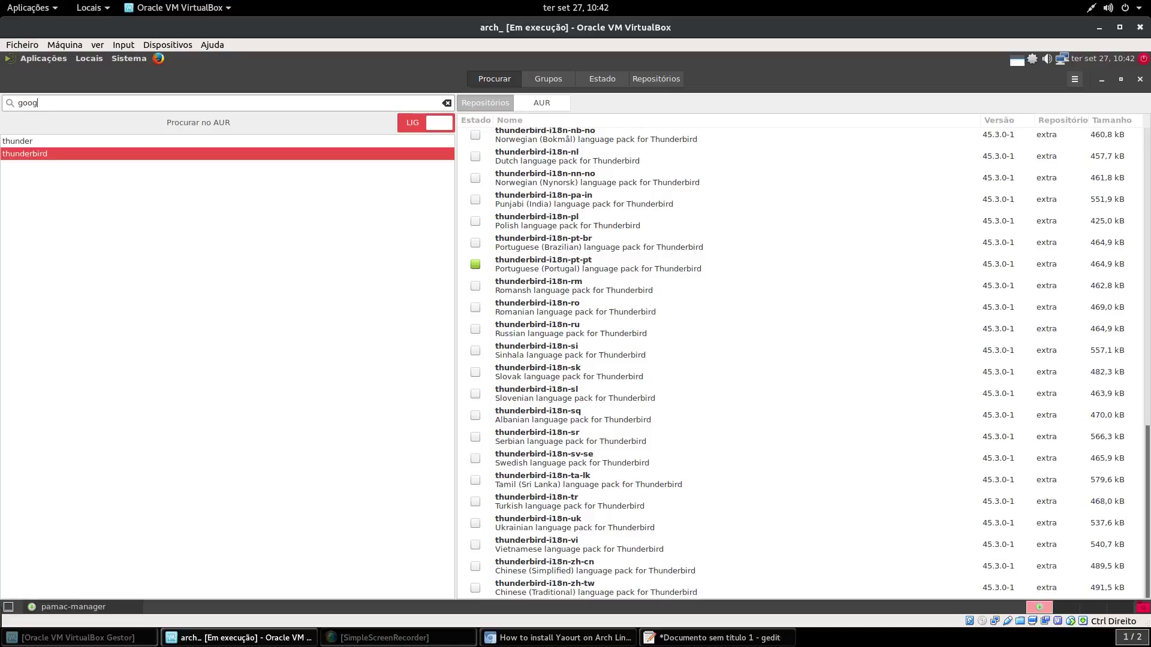
text(google-ch)
key(Return)
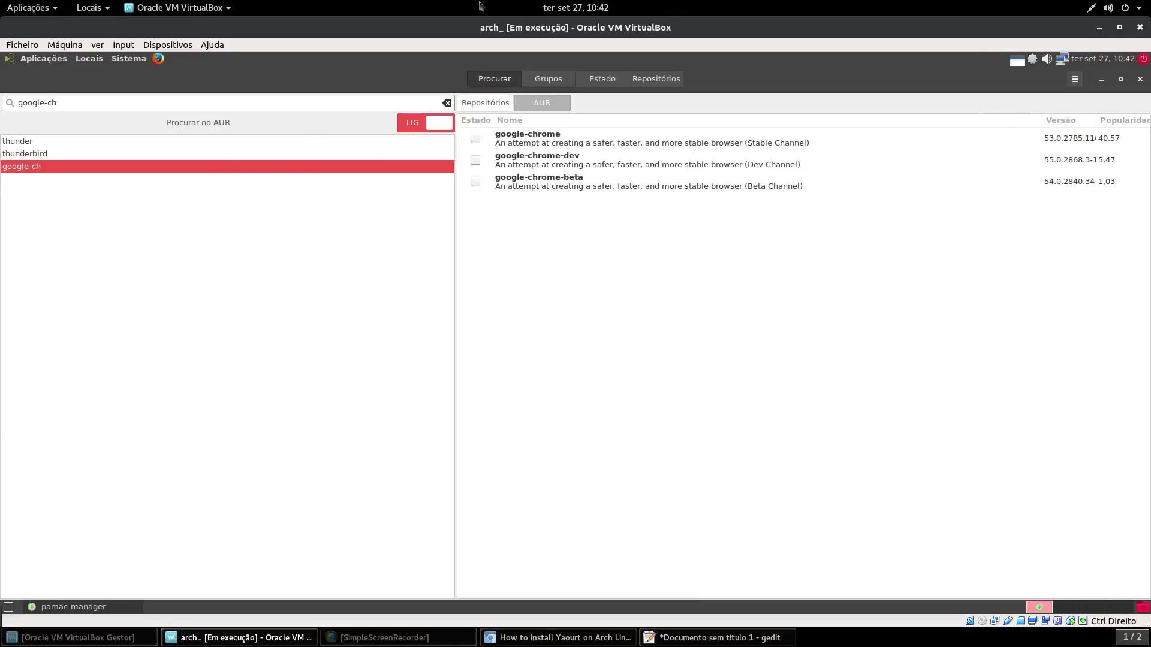
key(Return)
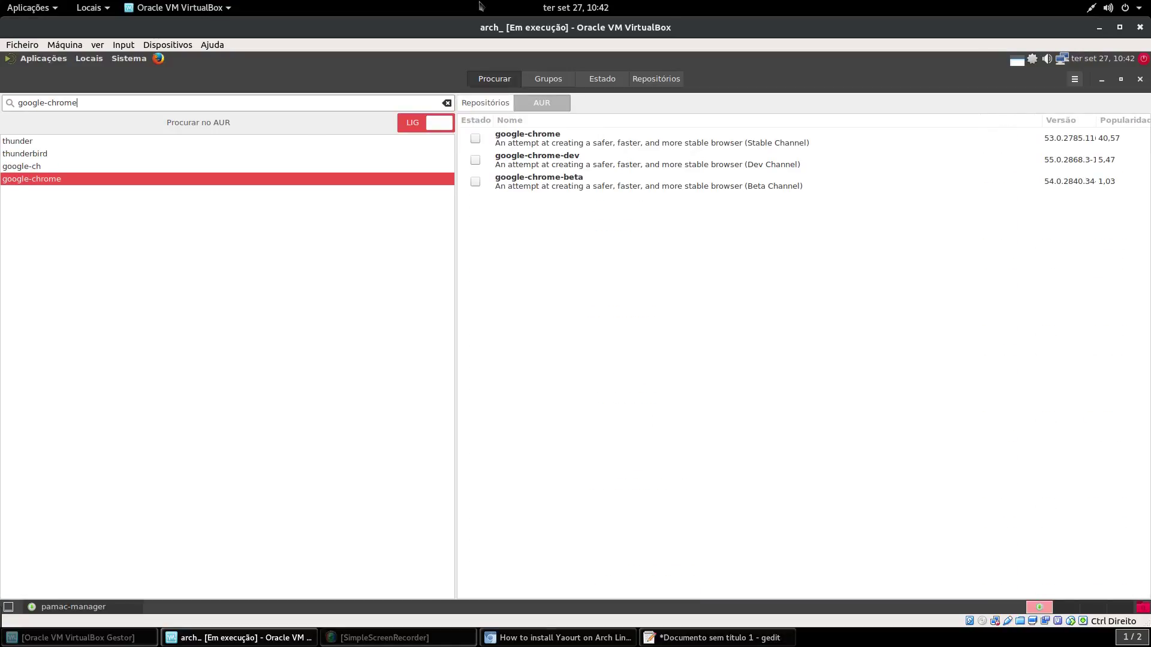
Mark the stable-channel google-chrome package from the AUR results and commit its build and installation.
click(484, 103)
click(547, 105)
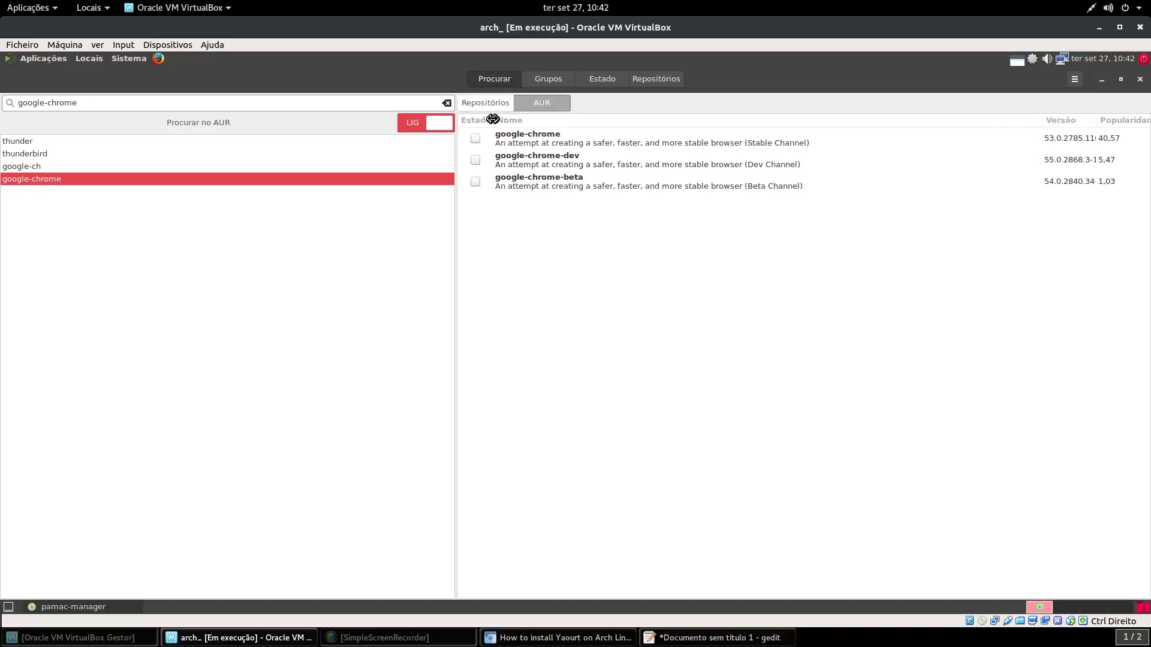
click(475, 138)
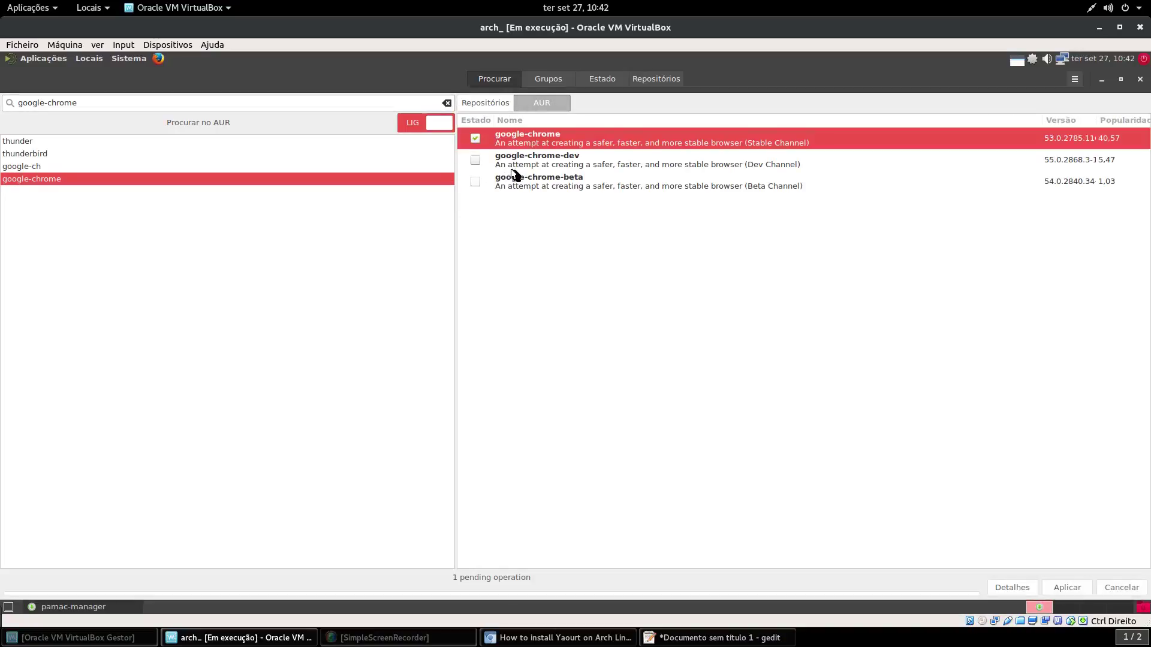
click(1046, 580)
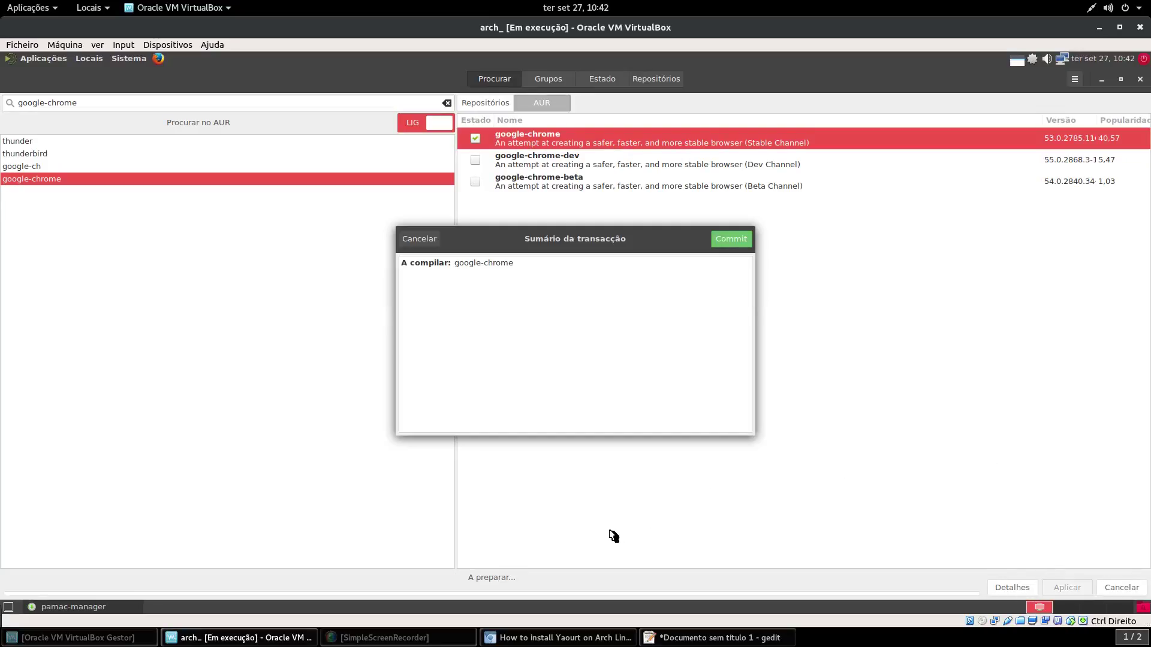
click(716, 236)
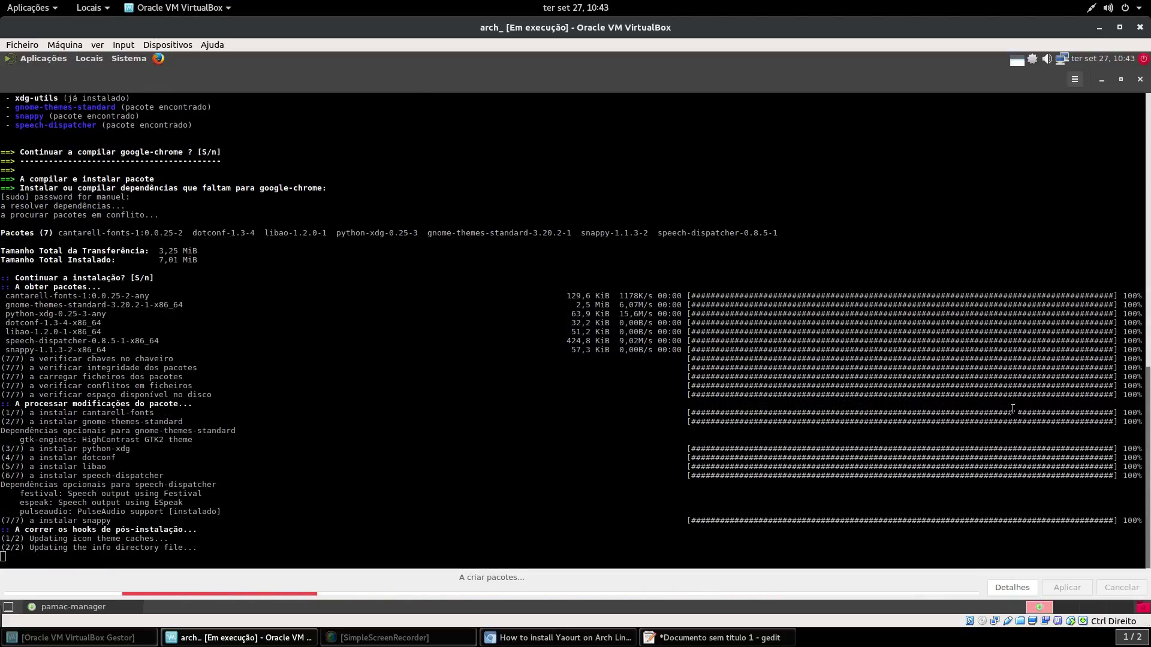
Restore the package manager window to its smaller size and move it to the desktop's upper-right corner.
click(1120, 80)
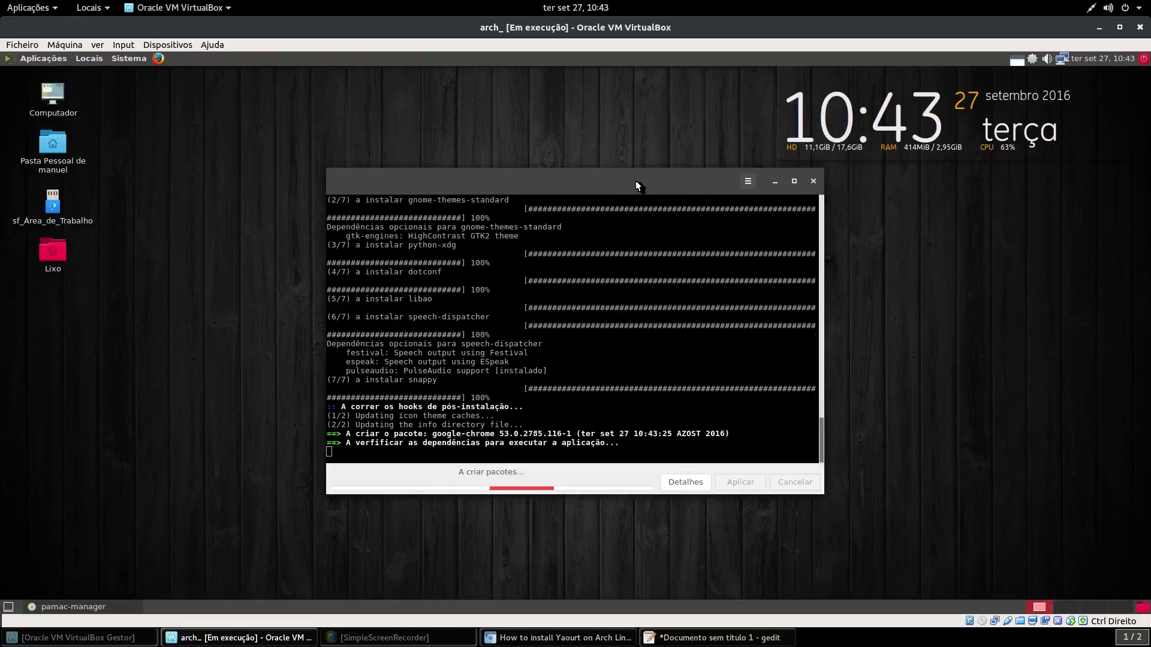
drag(636, 181, 957, 77)
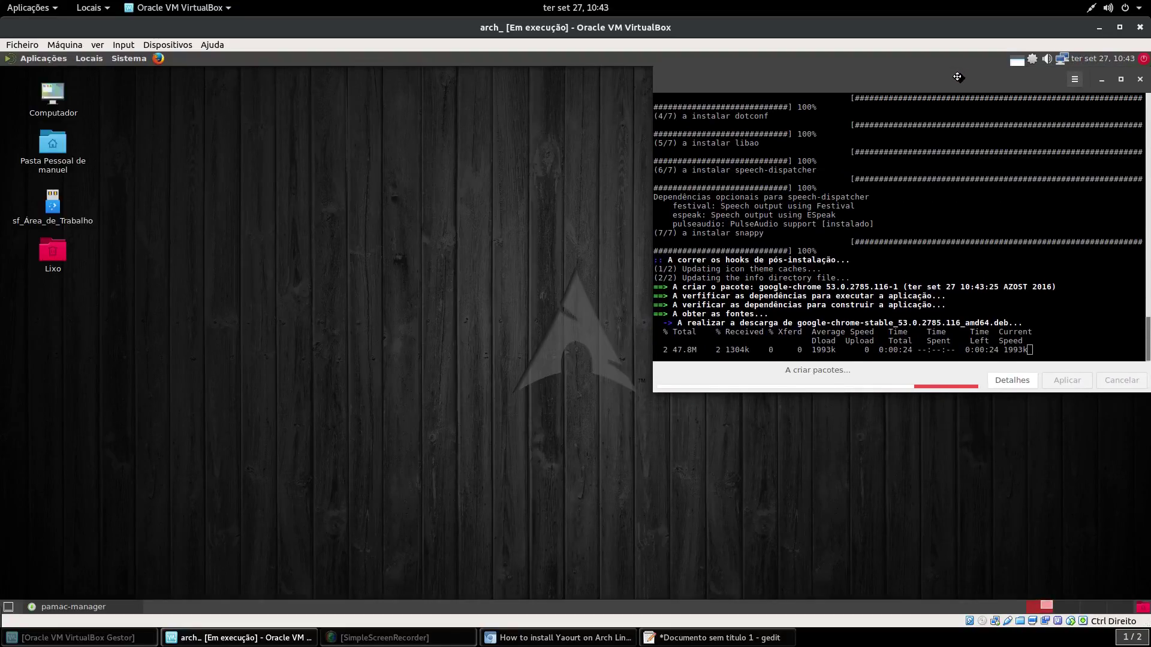
click(119, 61)
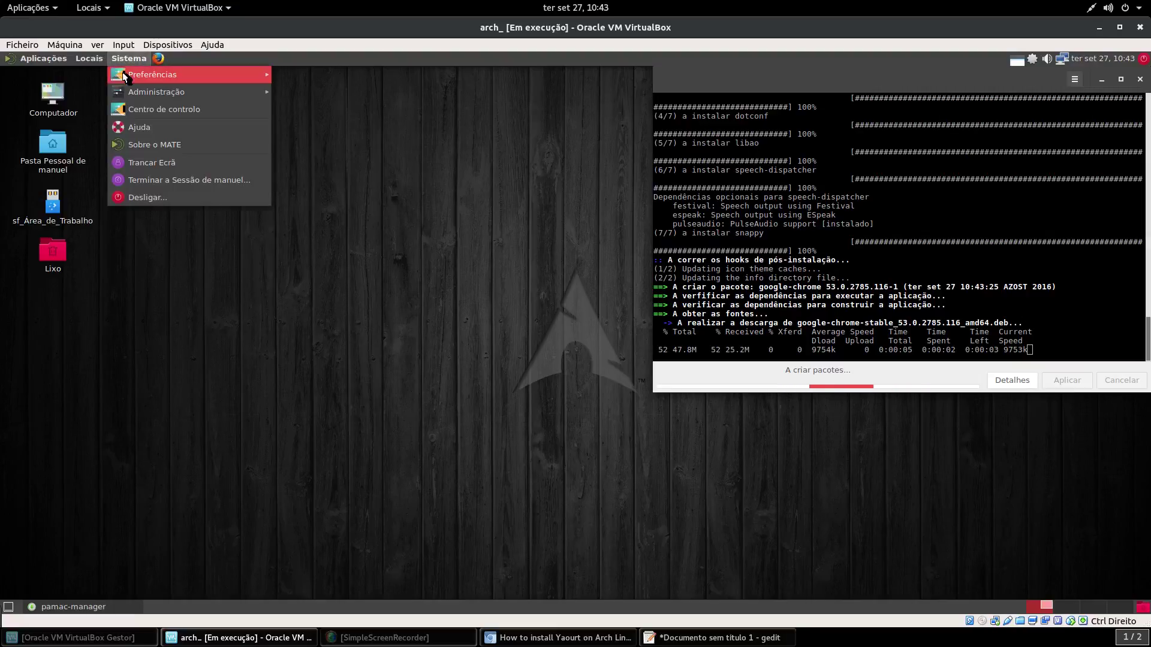
mouse_move(127, 91)
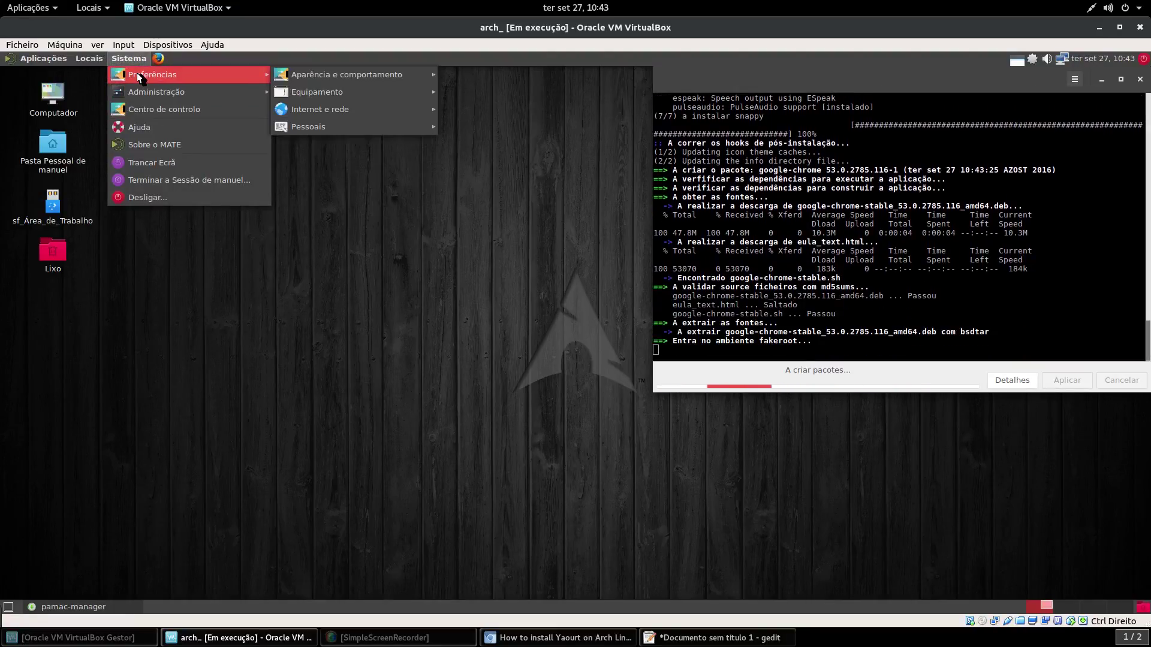
mouse_move(324, 118)
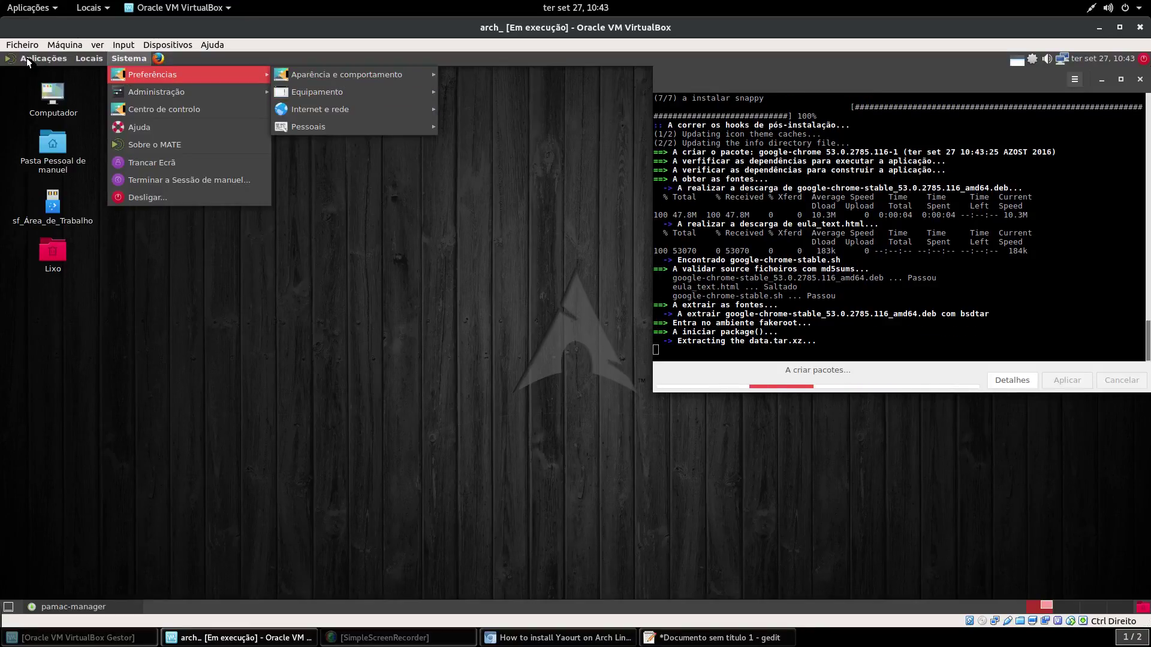
key(Escape)
key(ctrl+a)
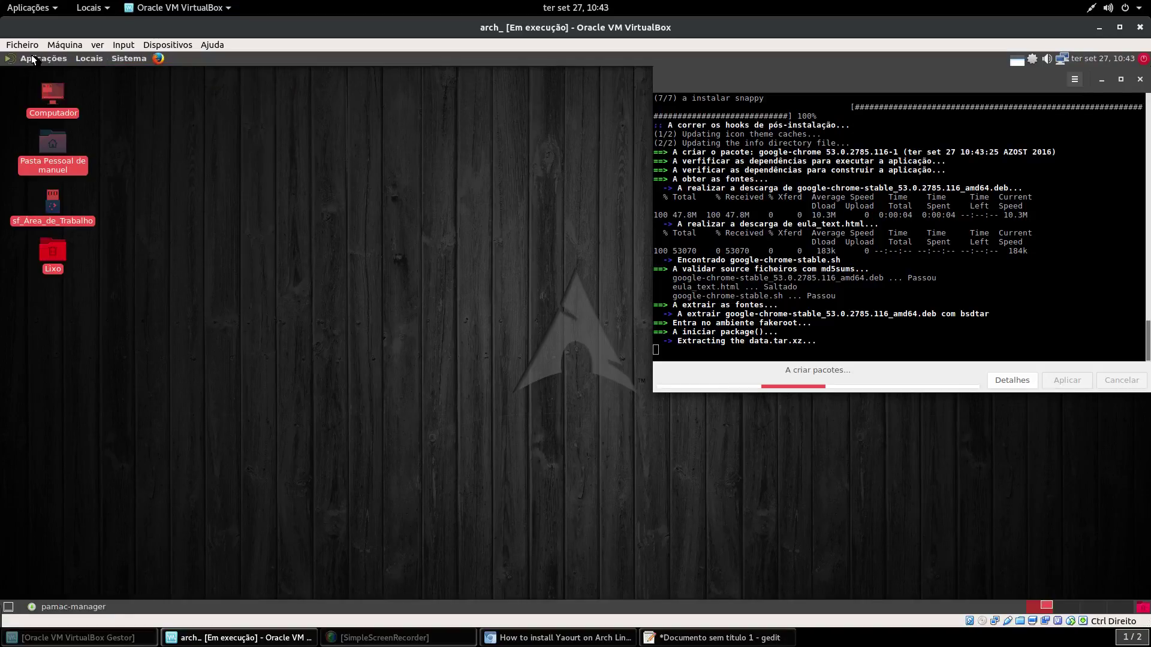
click(80, 85)
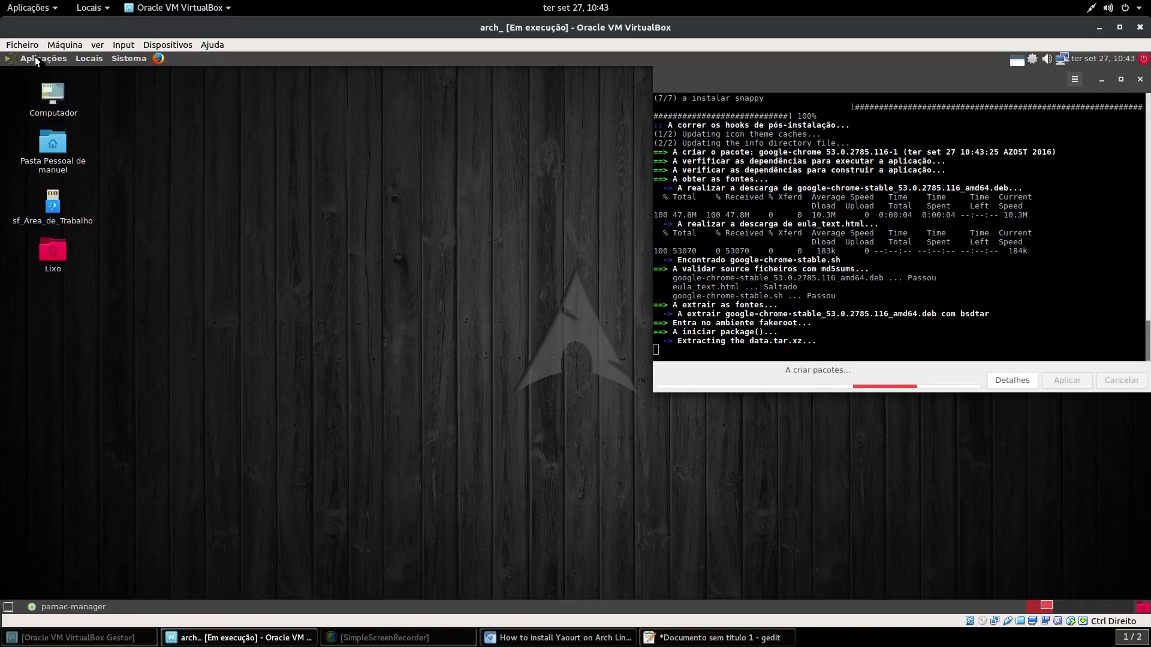
Open the Aplicações software centre from the system tools, look over its featured applications and categories, and close it.
click(35, 57)
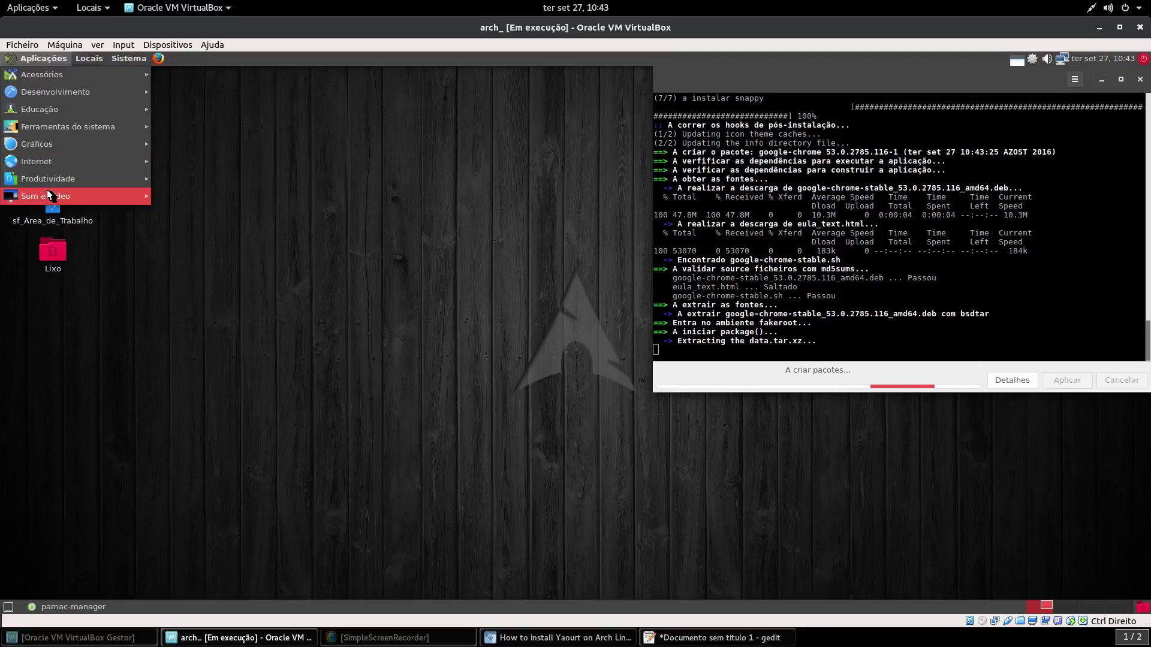
mouse_move(51, 193)
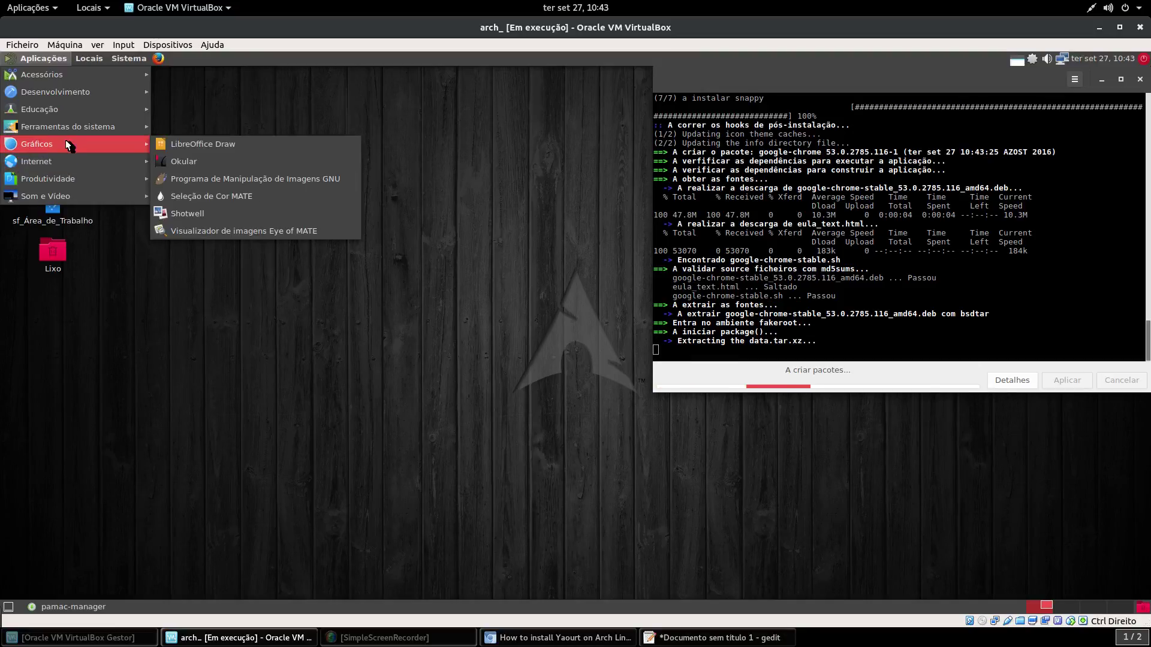
mouse_move(66, 126)
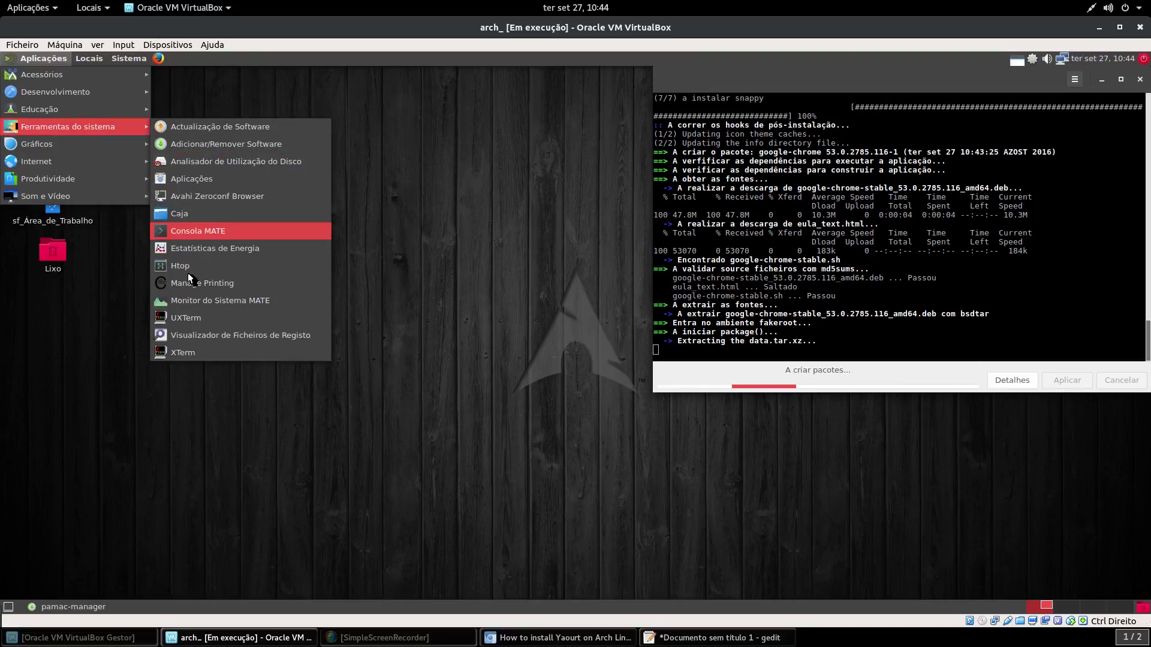
click(178, 179)
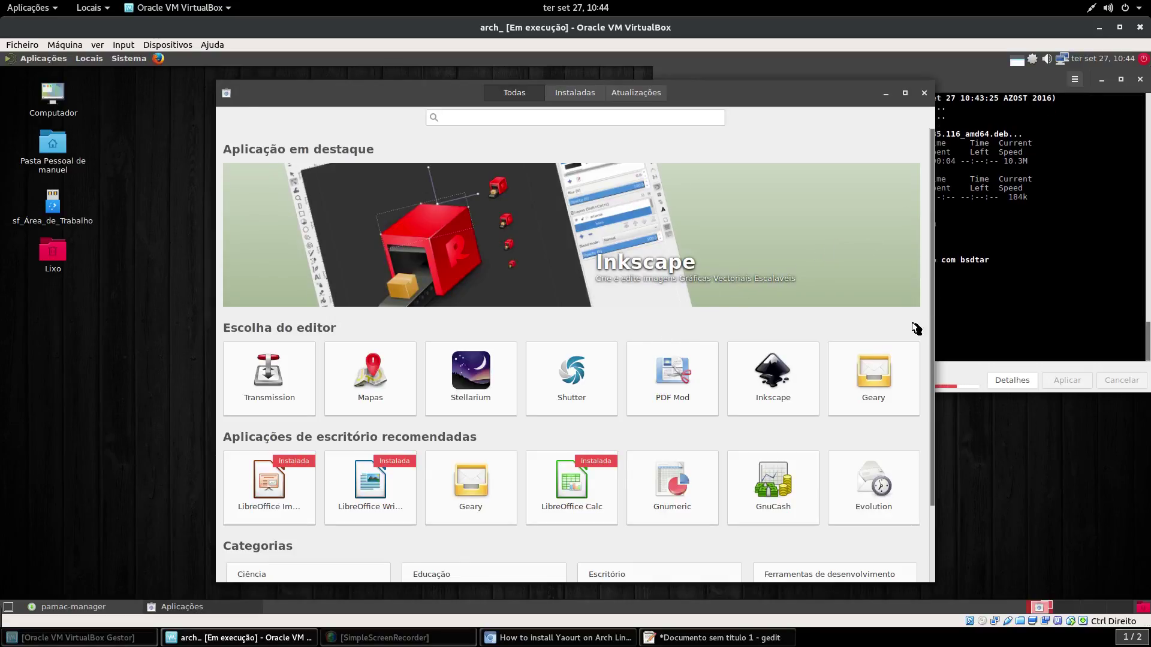
scroll(915, 327, down, 1)
scroll(632, 458, down, 1)
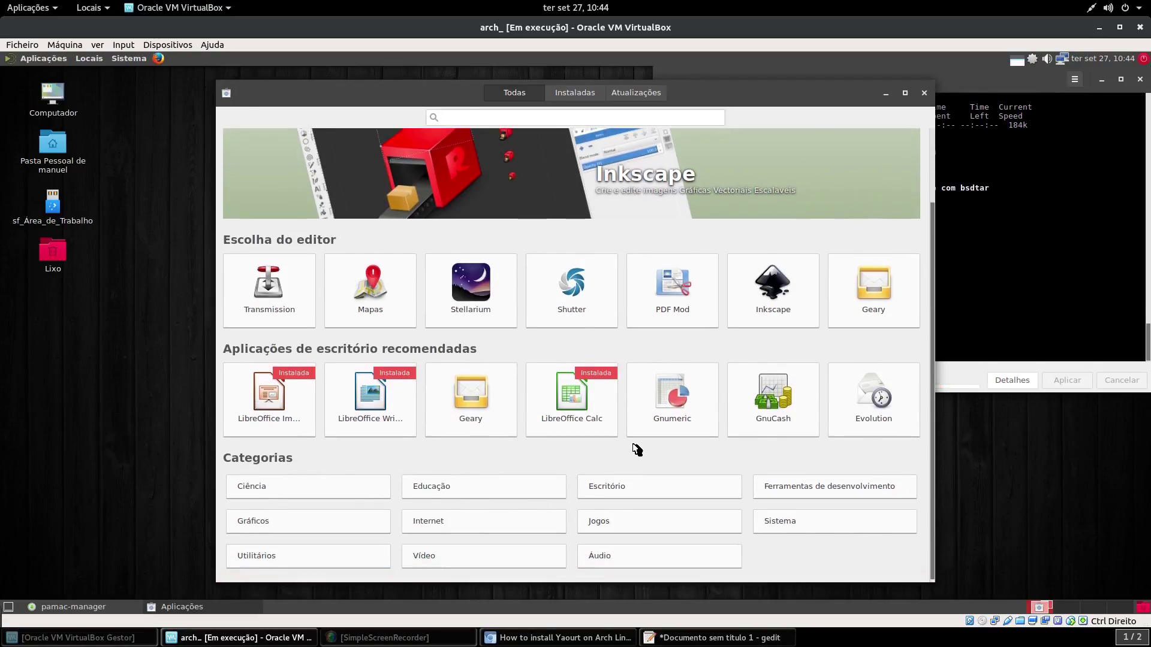
scroll(634, 455, up, 2)
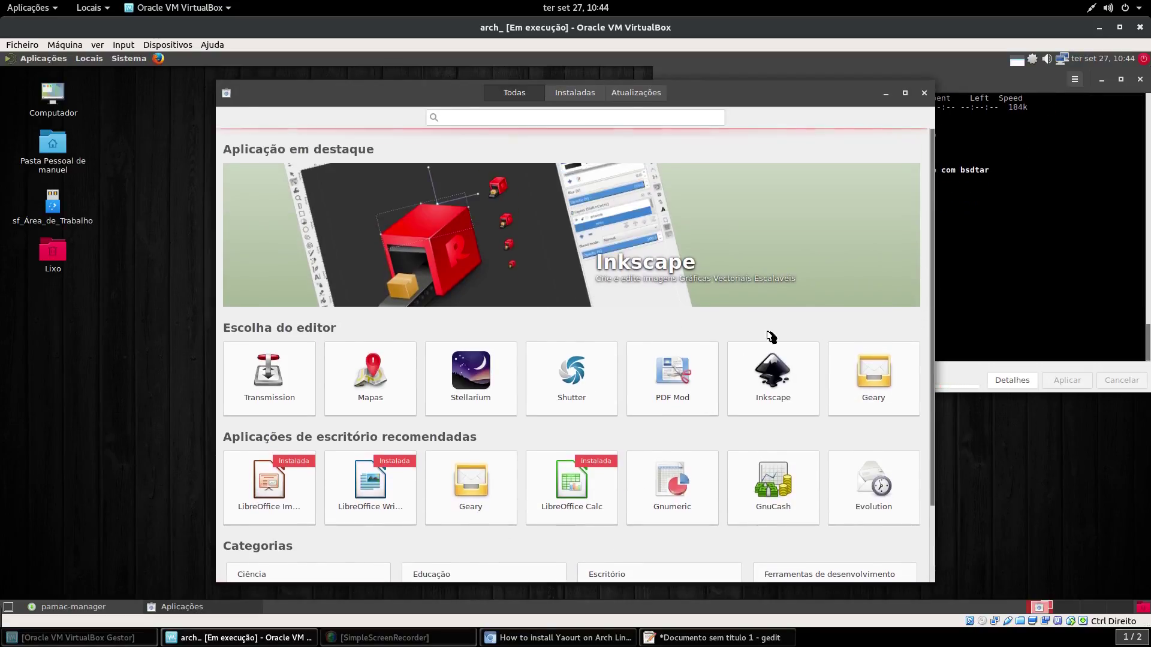
click(924, 95)
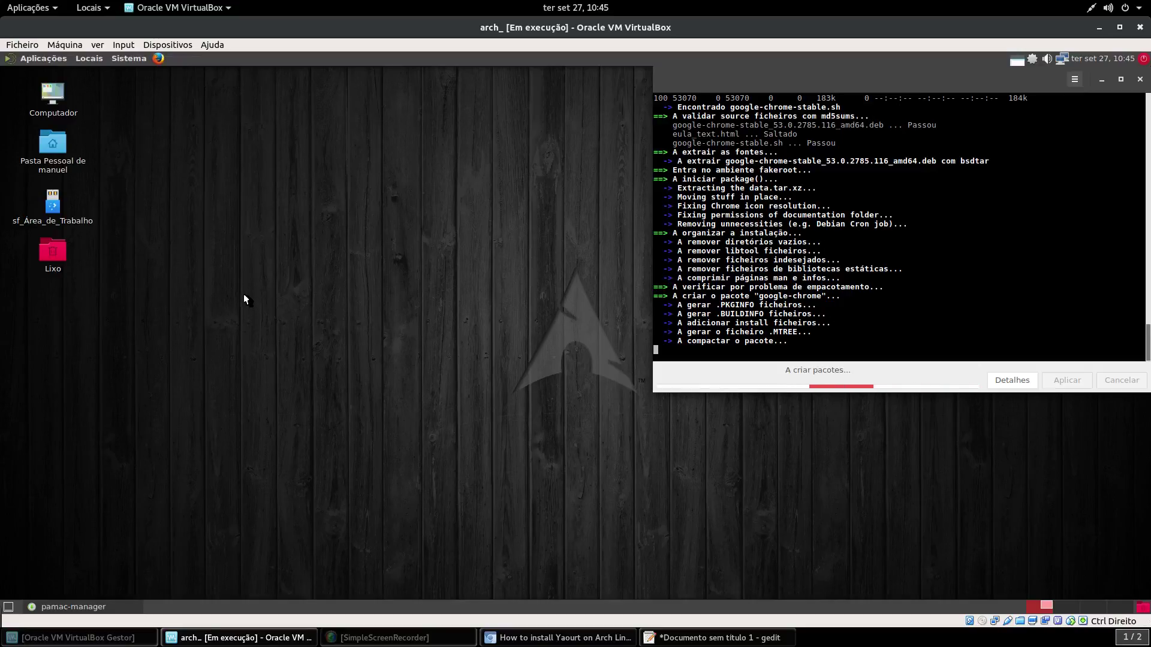
Open the Pluma text editor and move its window clear of the package manager's build output.
click(41, 60)
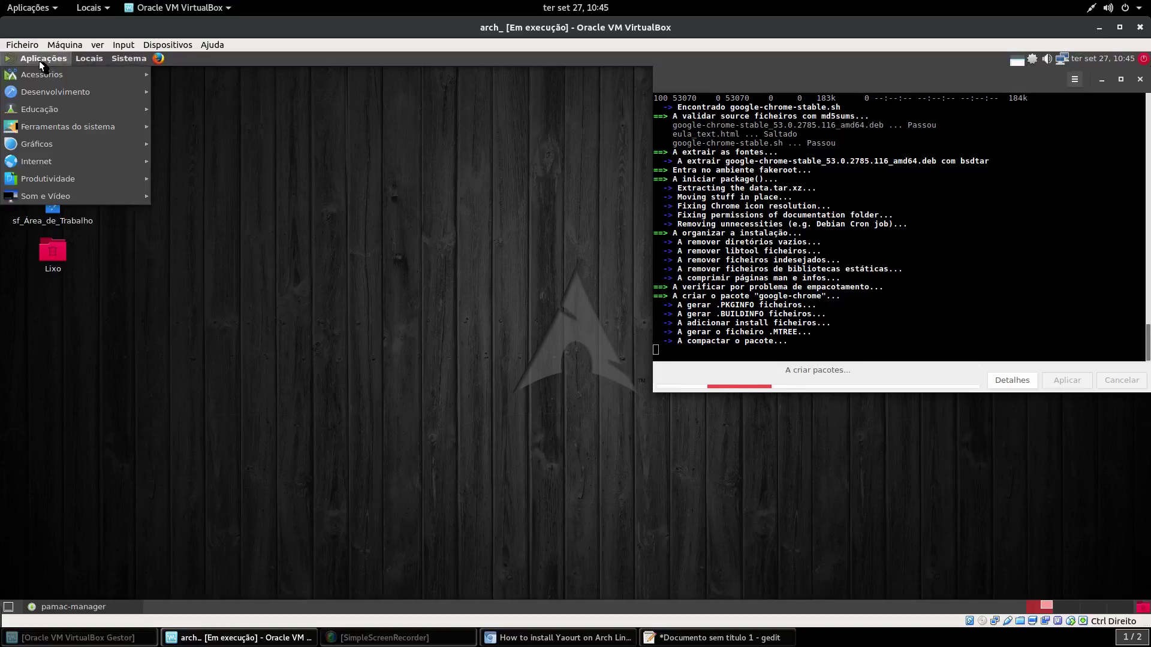
mouse_move(37, 127)
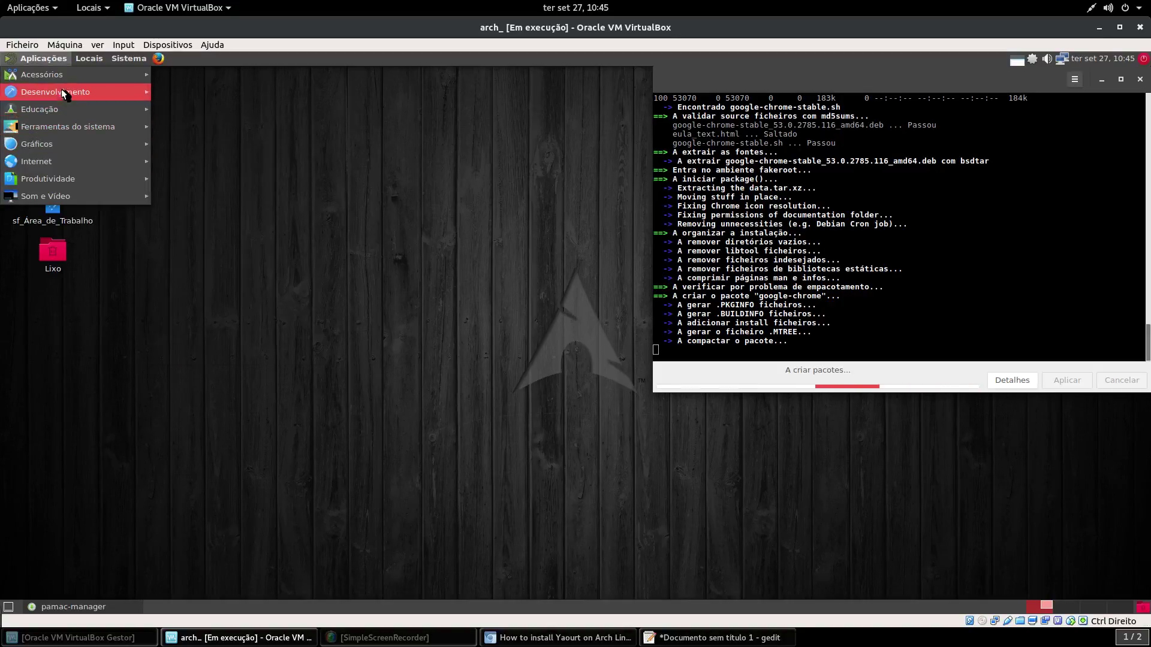
mouse_move(62, 92)
click(210, 108)
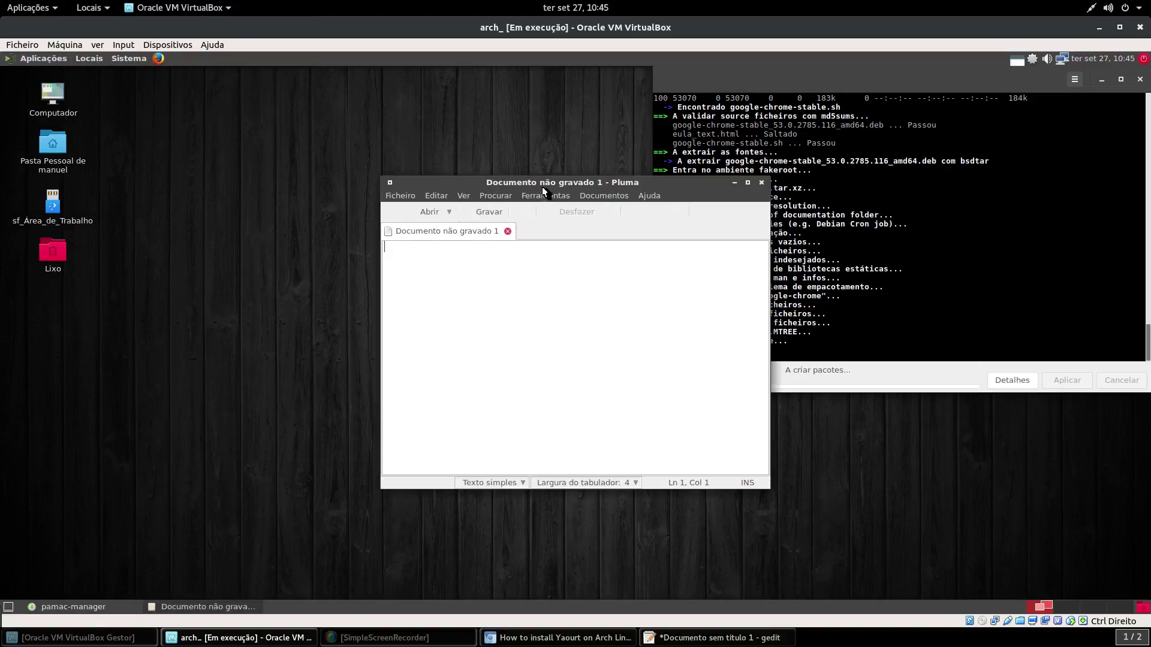
drag(537, 185, 271, 166)
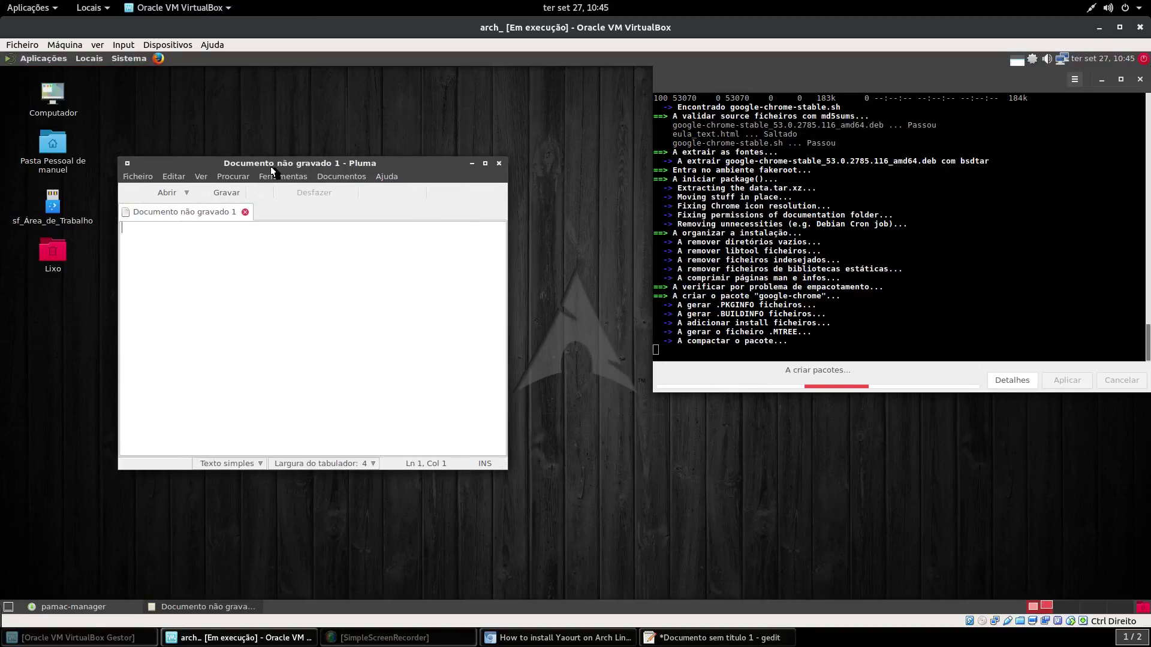
Write "como estao a ver nao e dificil usar o arch" in the new document and start a new line.
text(como )
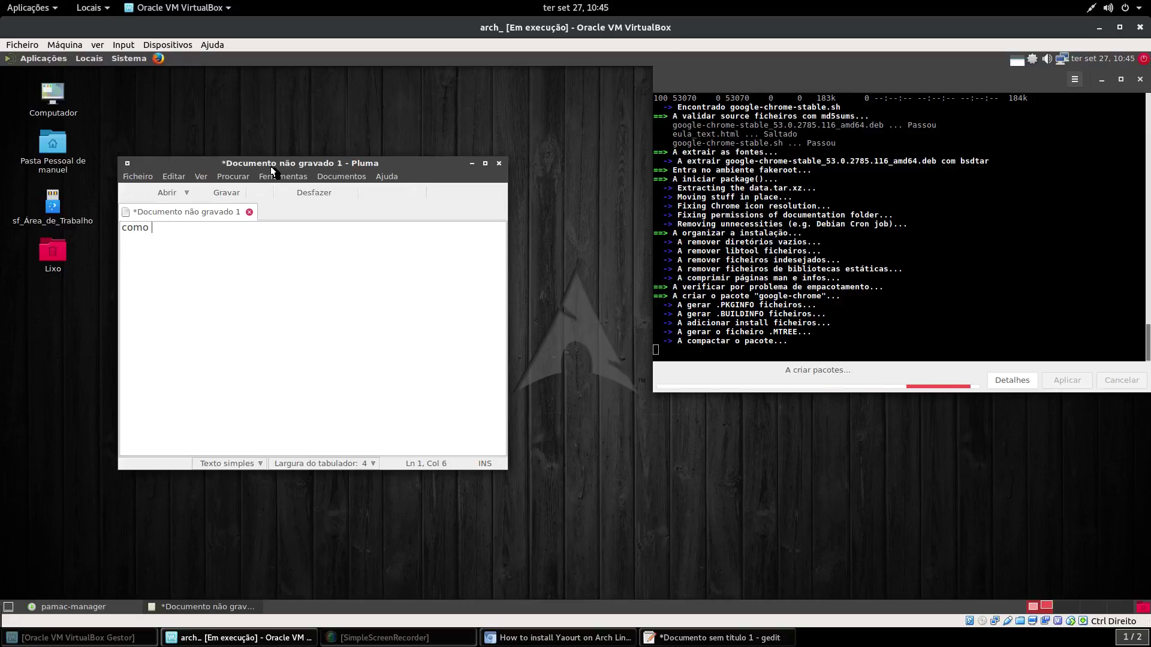
text(estao a )
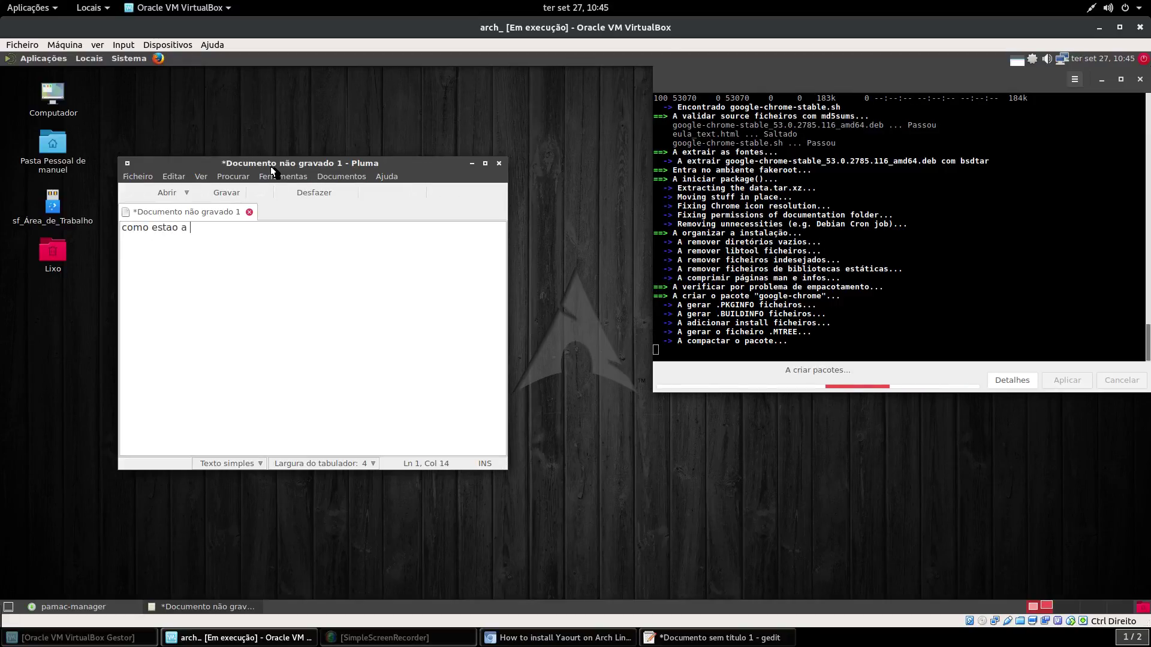
text(ver nao e di)
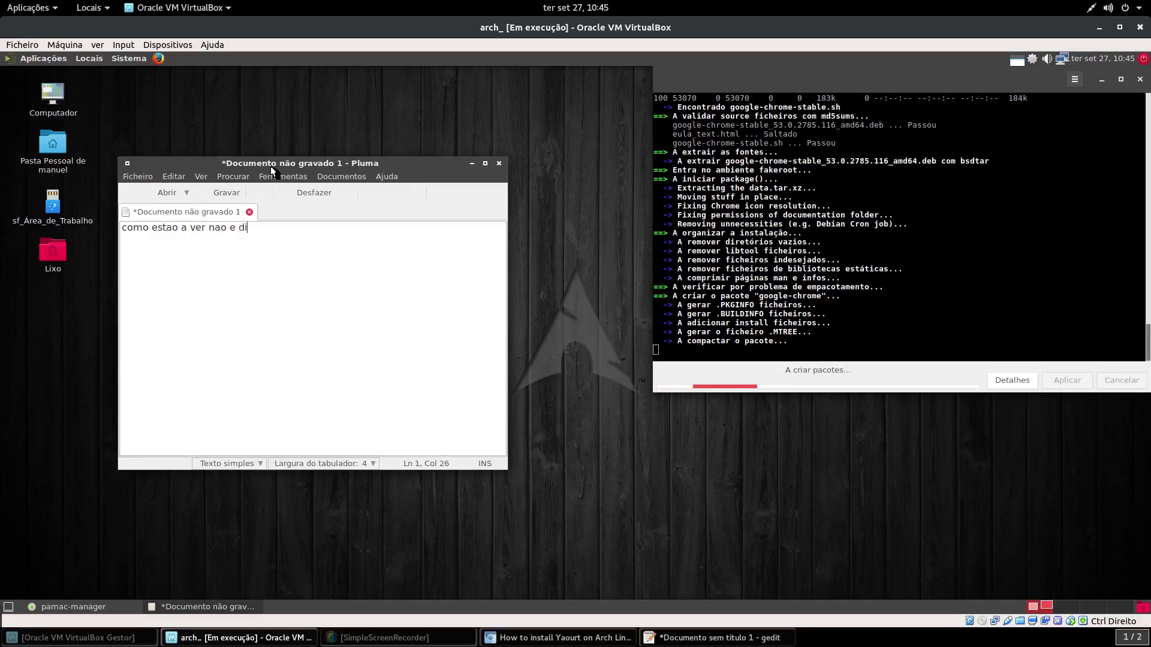
text(ficil usar)
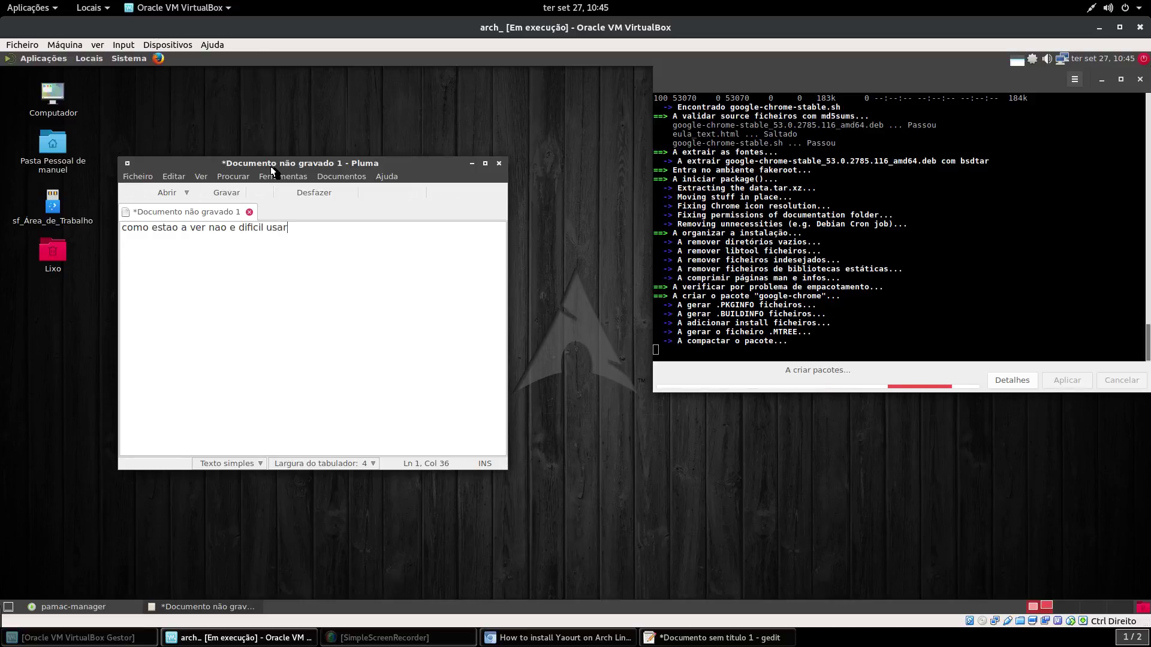
text( o arch)
key(Return)
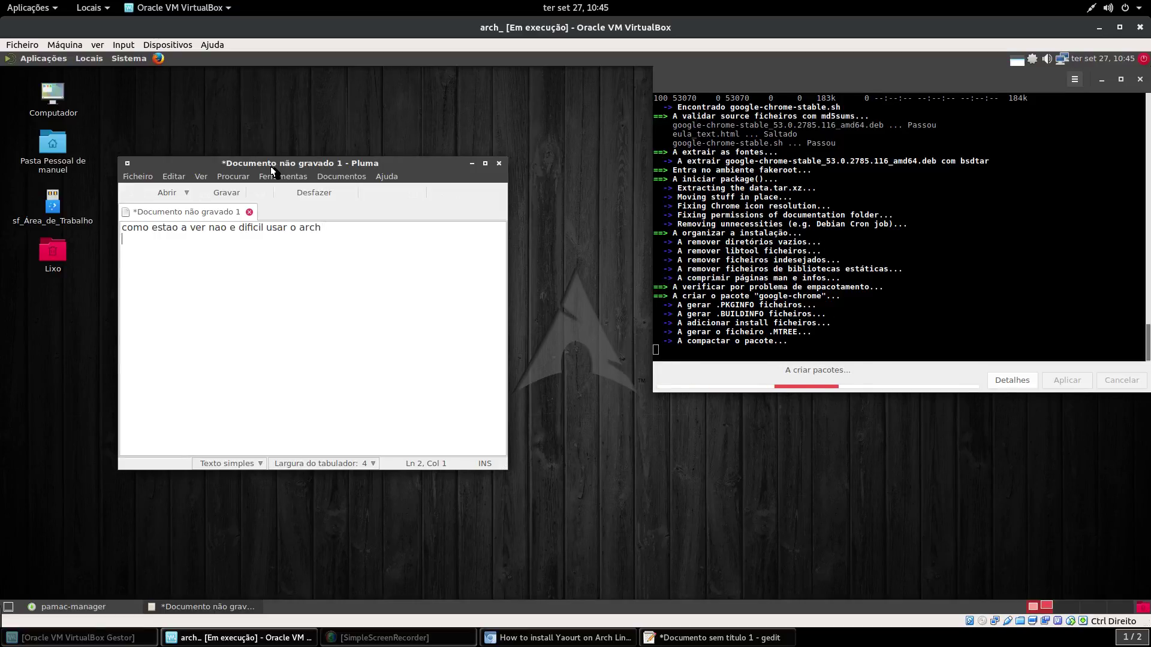
Write "so e precizo aprender algumas coisas" as the document's second line and start a new line.
text(so e precizo)
text(apren)
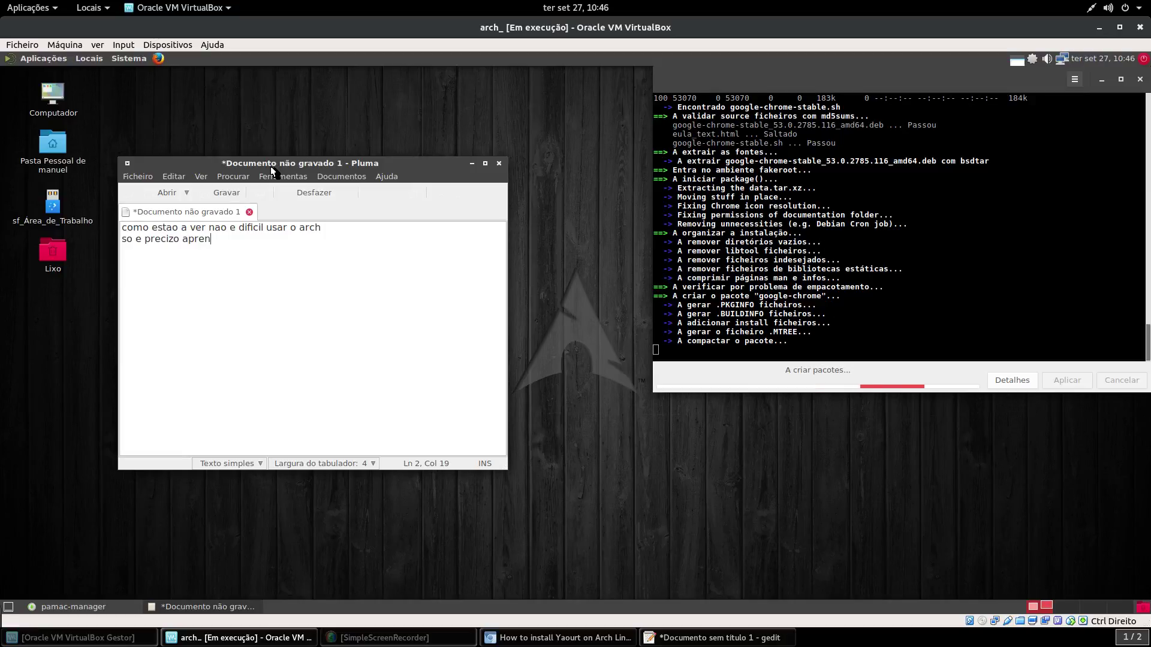
text(der aalgu)
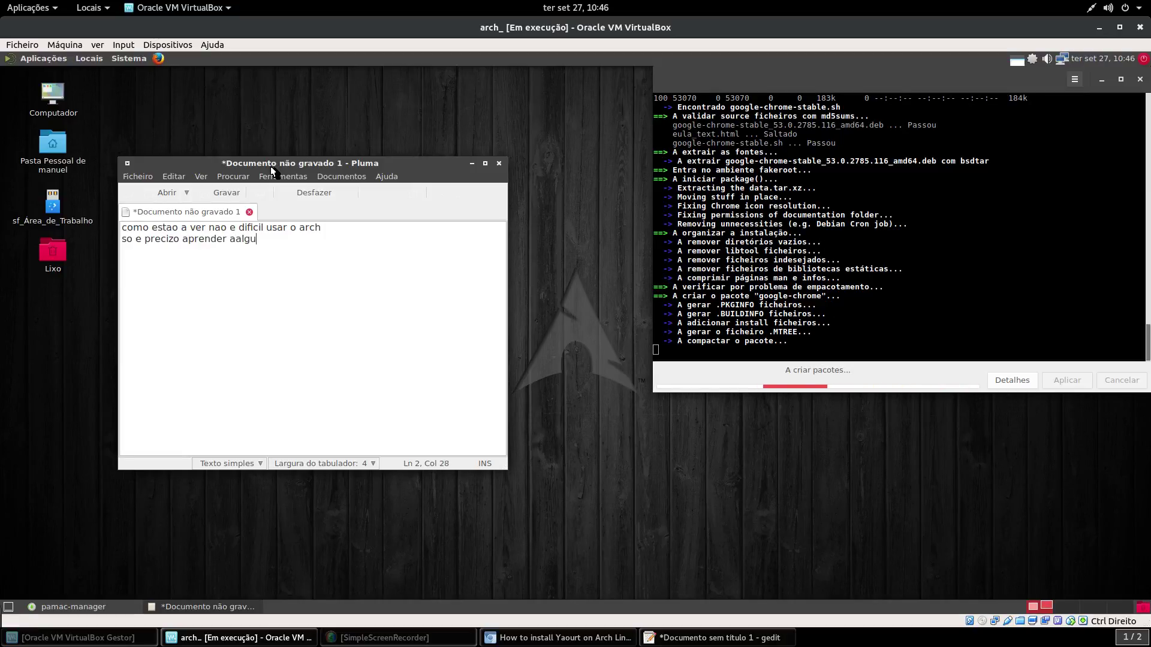
text(mas coisas)
key(BackSpace)
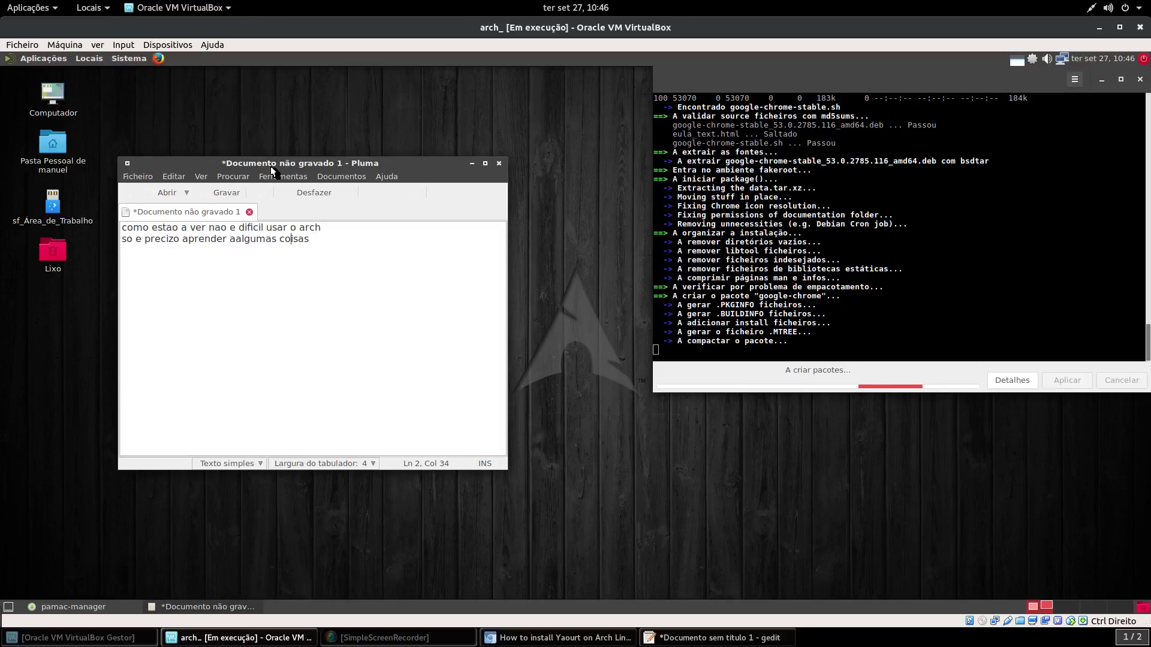
key(ctrl+Left)
key(Right)
key(Right)
key(Right)
key(Delete)
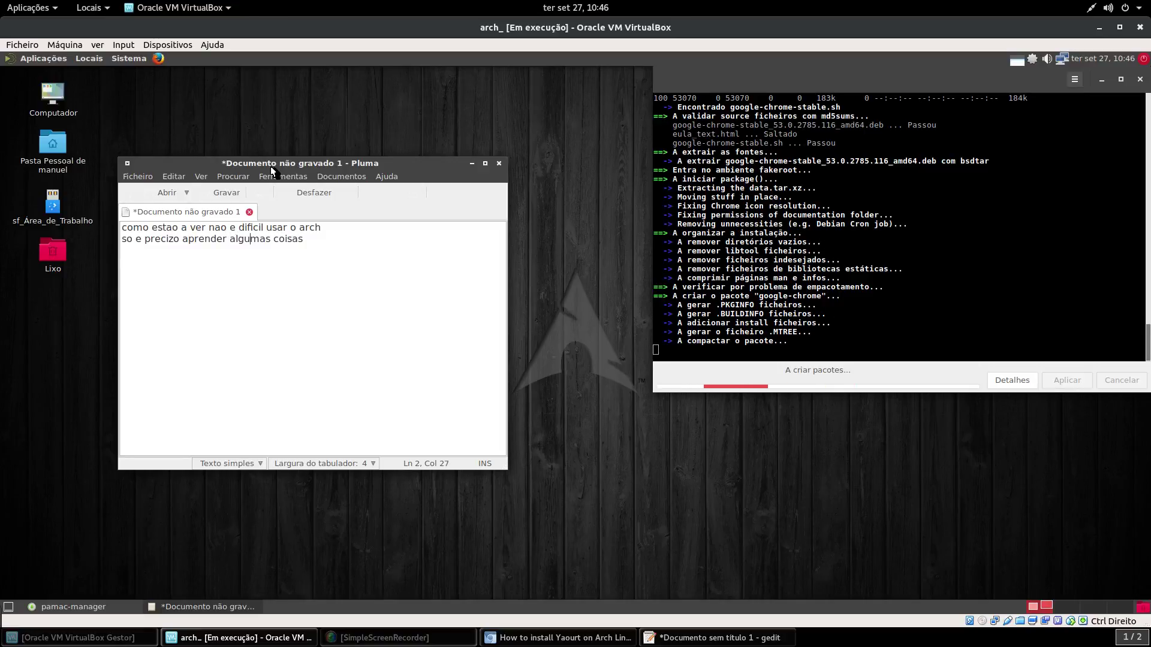
key(End)
key(Return)
Begin the third line of the document with "pode ser usado".
text(pod)
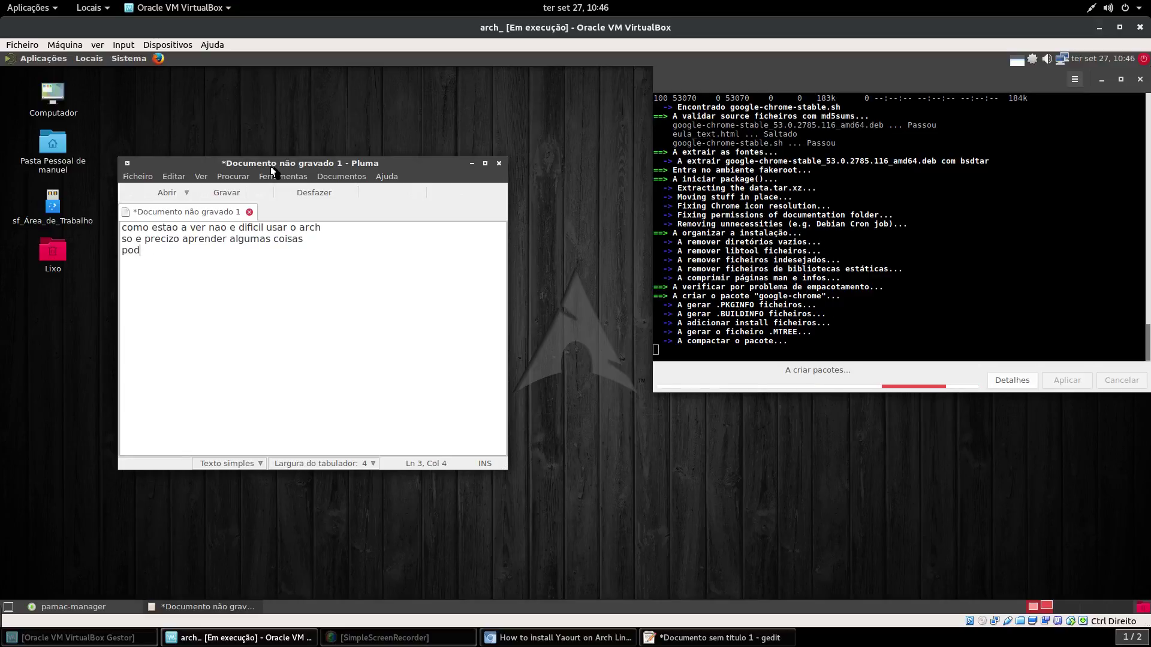
text(e ser)
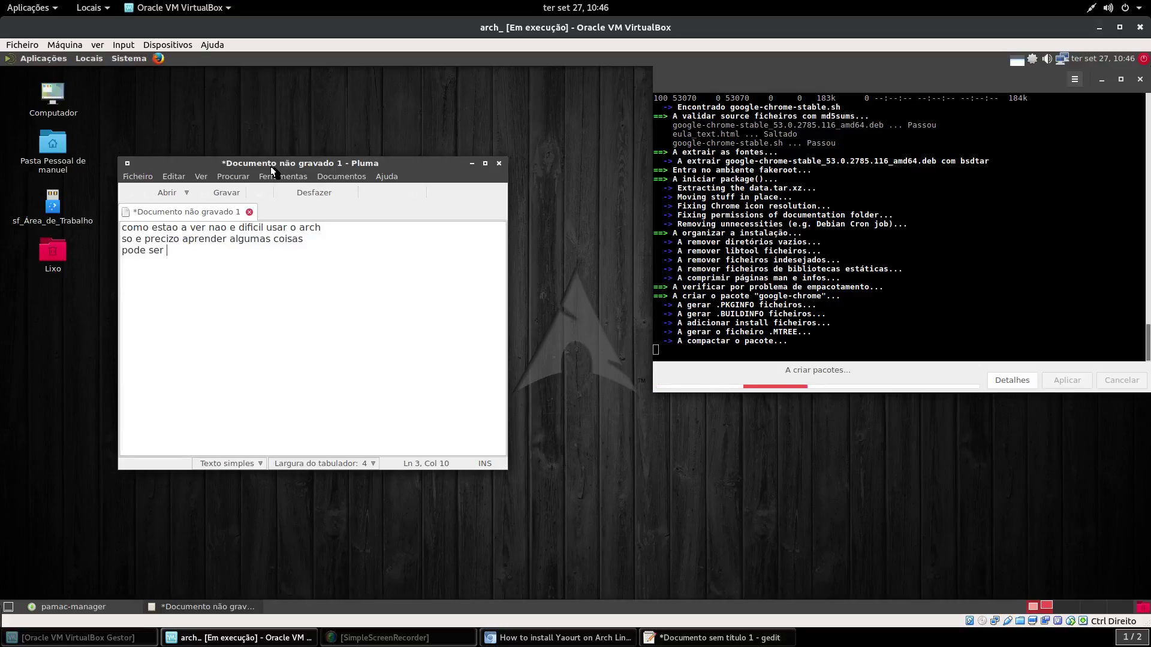
key(BackSpace)
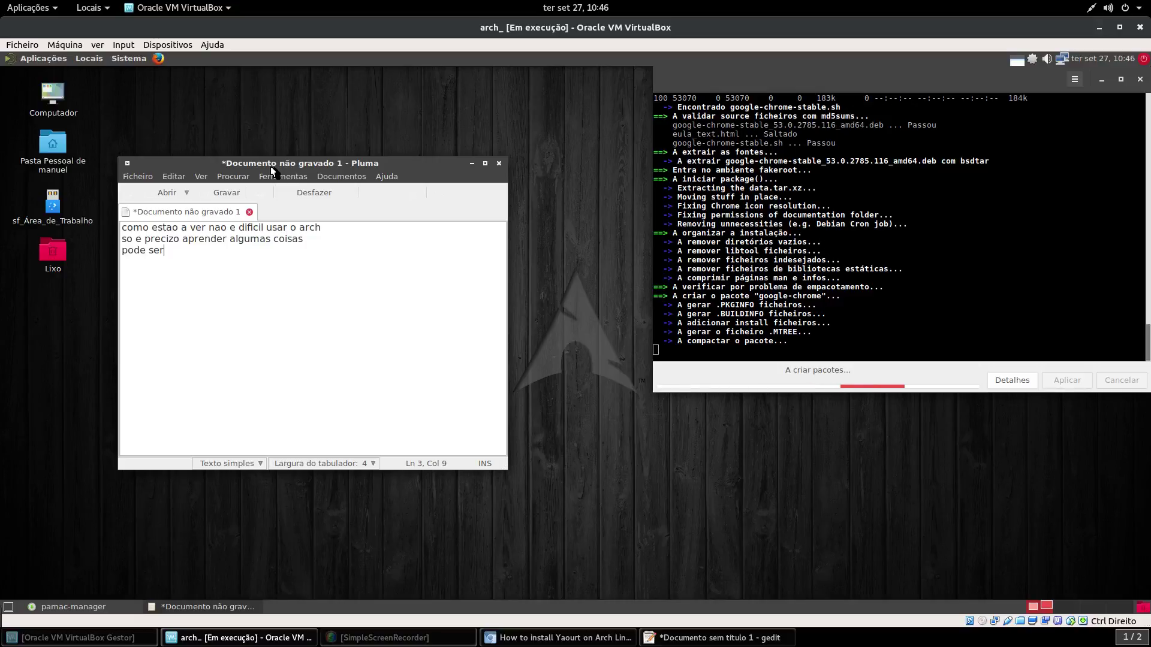
key(BackSpace)
key(BackSpace)
text(ert5)
key(BackSpace)
key(BackSpace)
key(BackSpace)
text(a)
key(BackSpace)
text(sado )
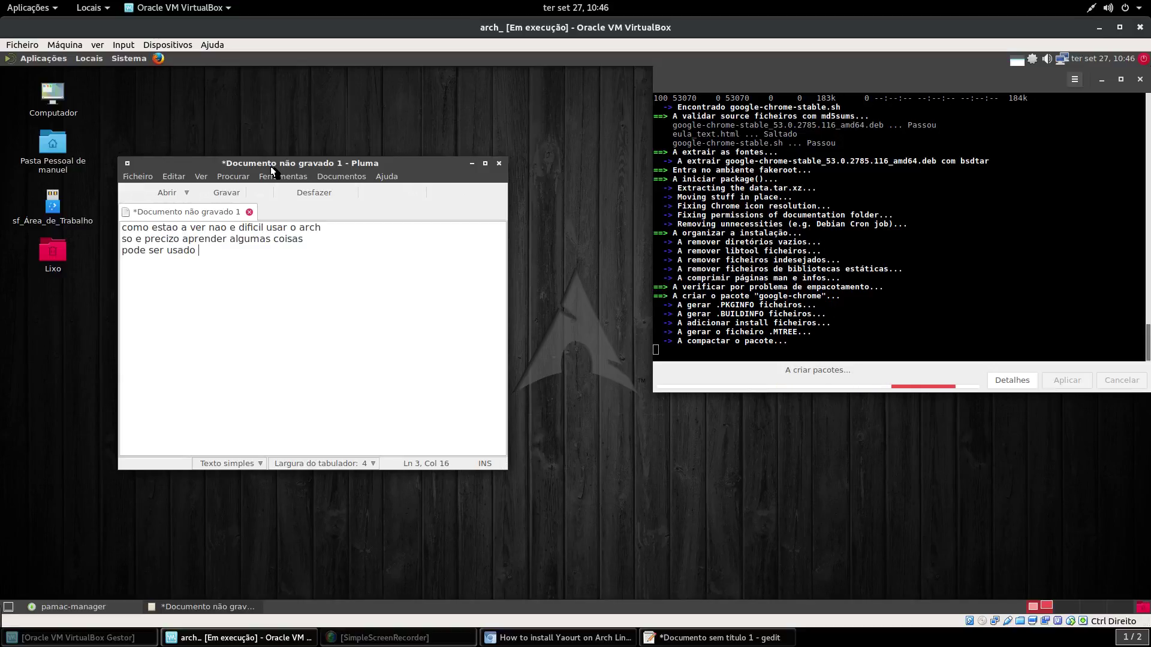
Complete the third line with "quase sem usar o terminal" and start a new line.
text(quase sem us)
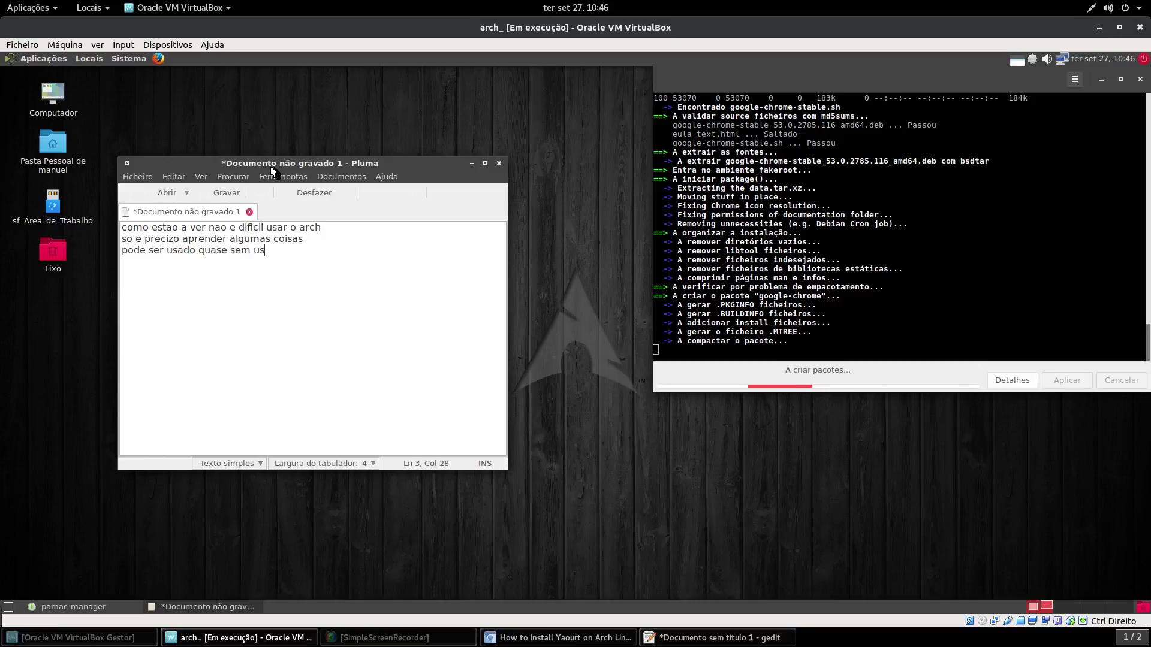
text(usar)
key(Left)
key(Left)
key(Left)
key(BackSpace)
key(Right)
text(o terminal)
key(Return)
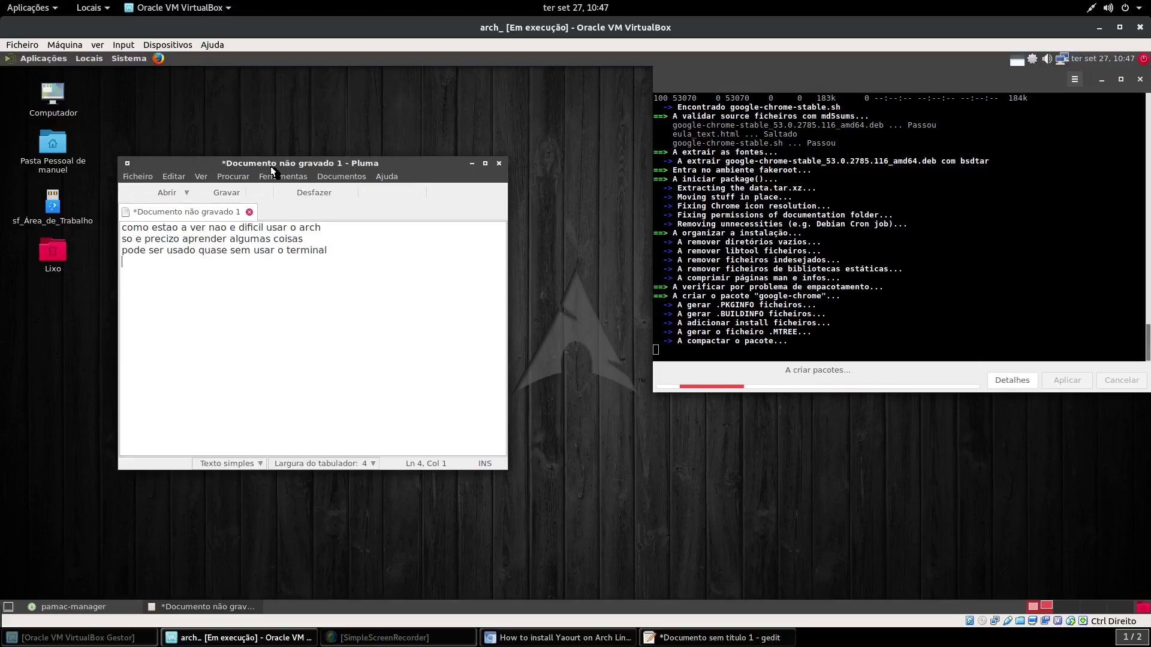
Write "ja temos interfaces graficas para quase tudo" as the fourth line and start a new line.
text(ja temos)
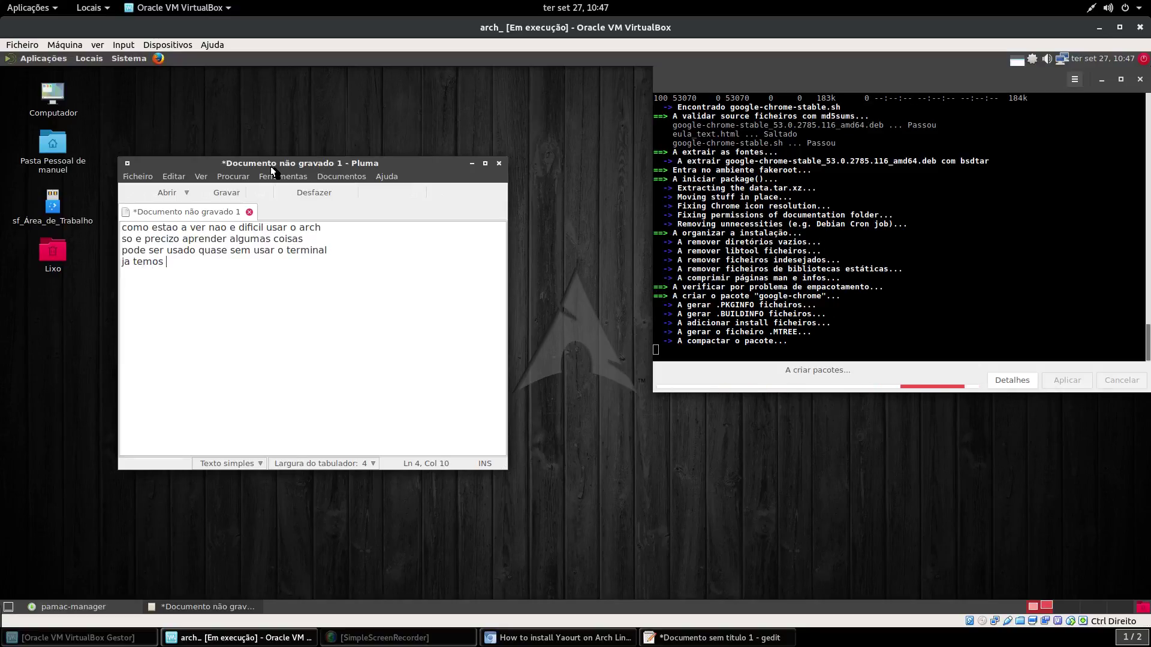
text( interfaces )
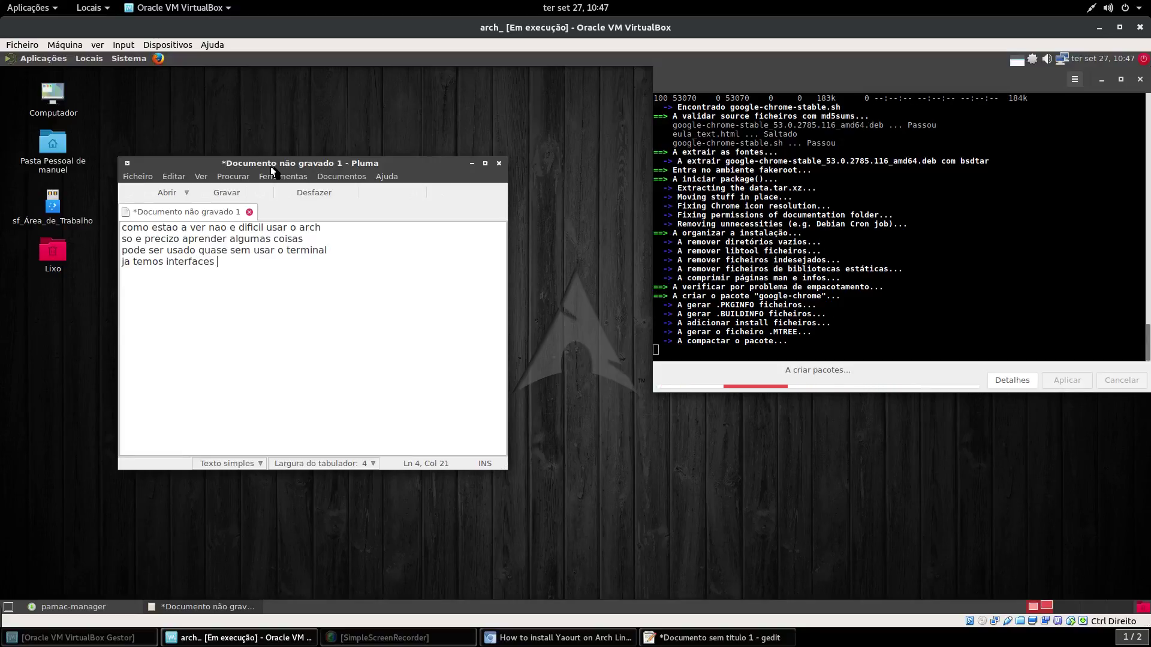
text(graficar)
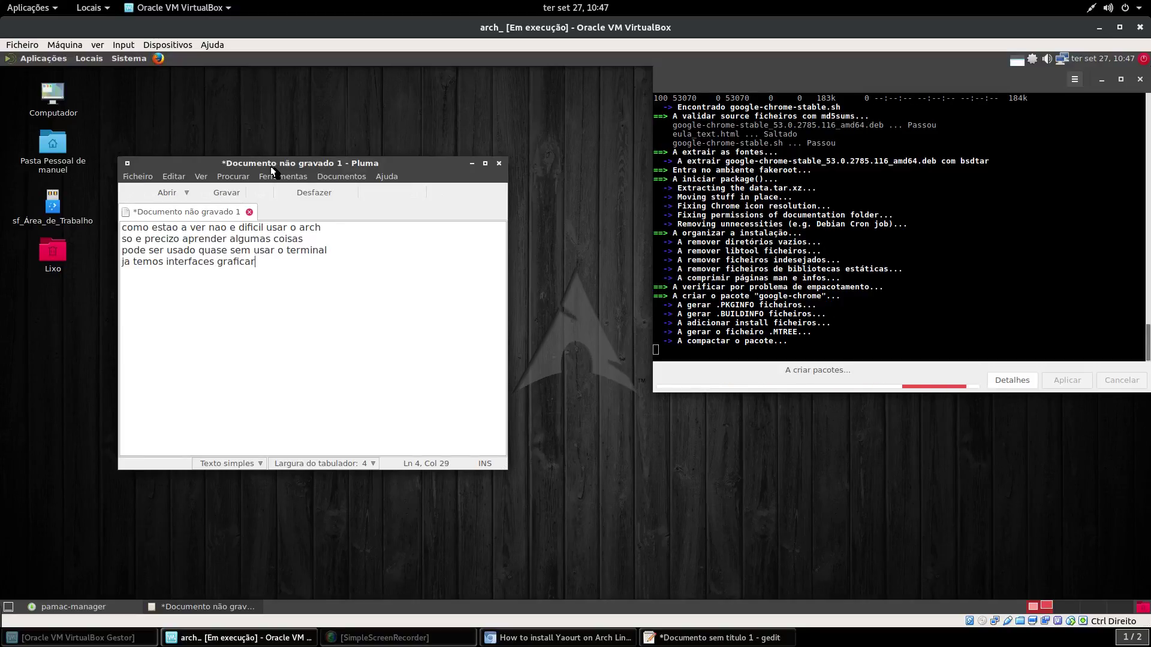
key(BackSpace)
text(s para qua)
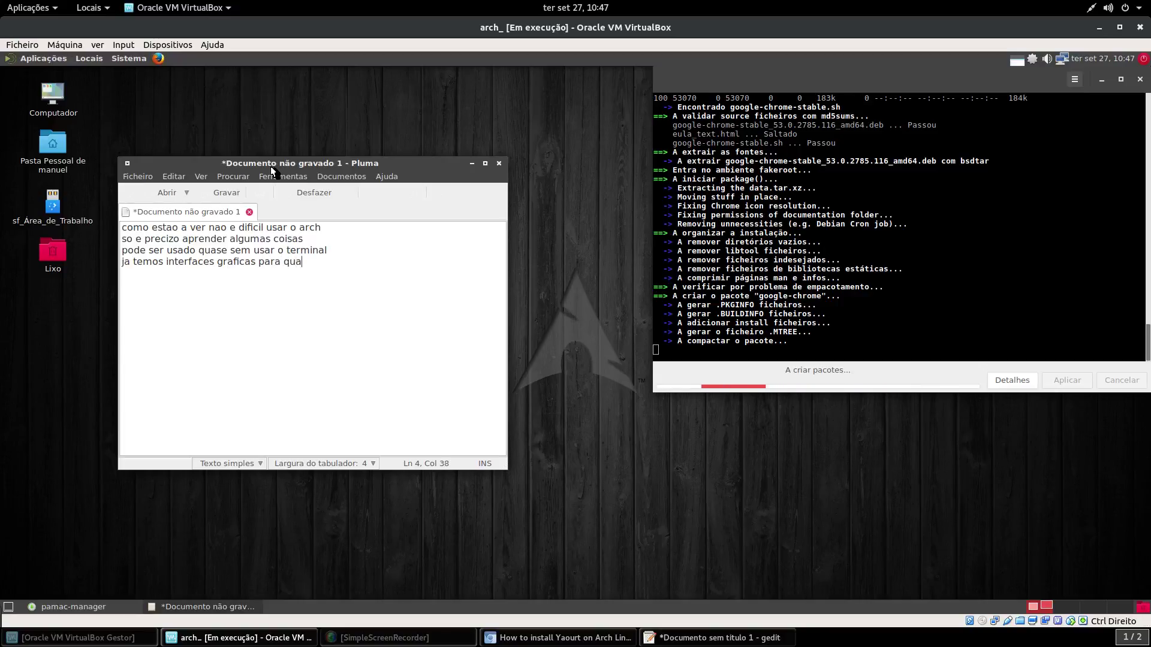
text(se tudo)
key(Return)
Write "o que ajuda muinto mas pelo terminal tambem nao e dificil" as the fifth line and start a new line.
text(o que a)
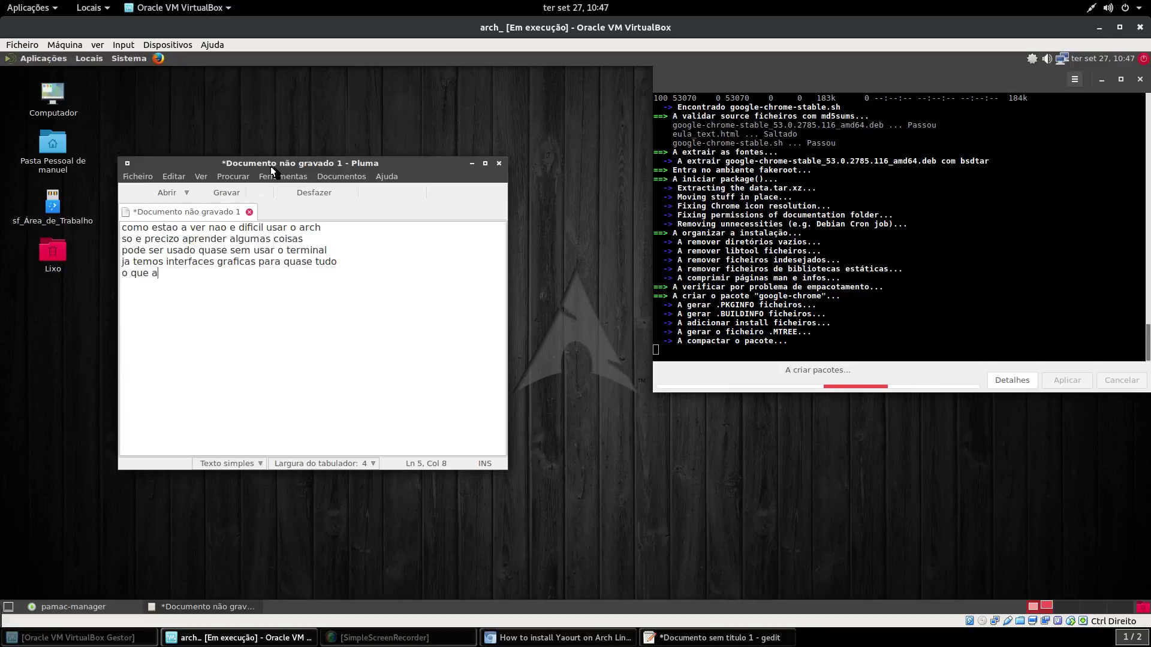
text(juda)
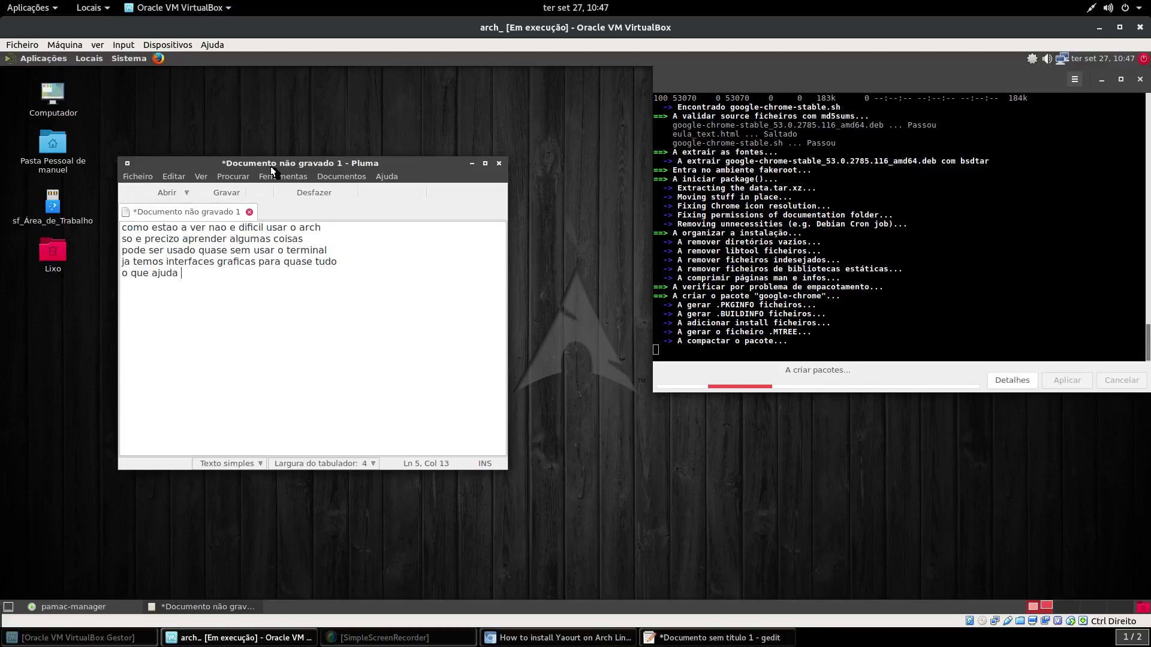
text( muinto mas )
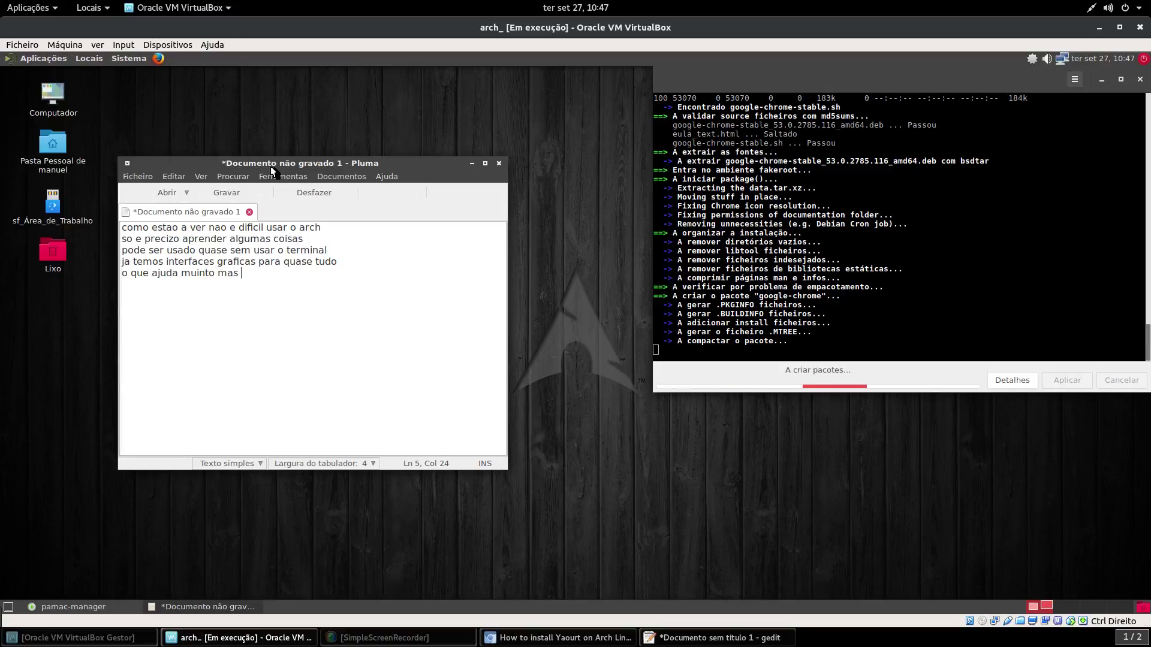
text(pelo termina)
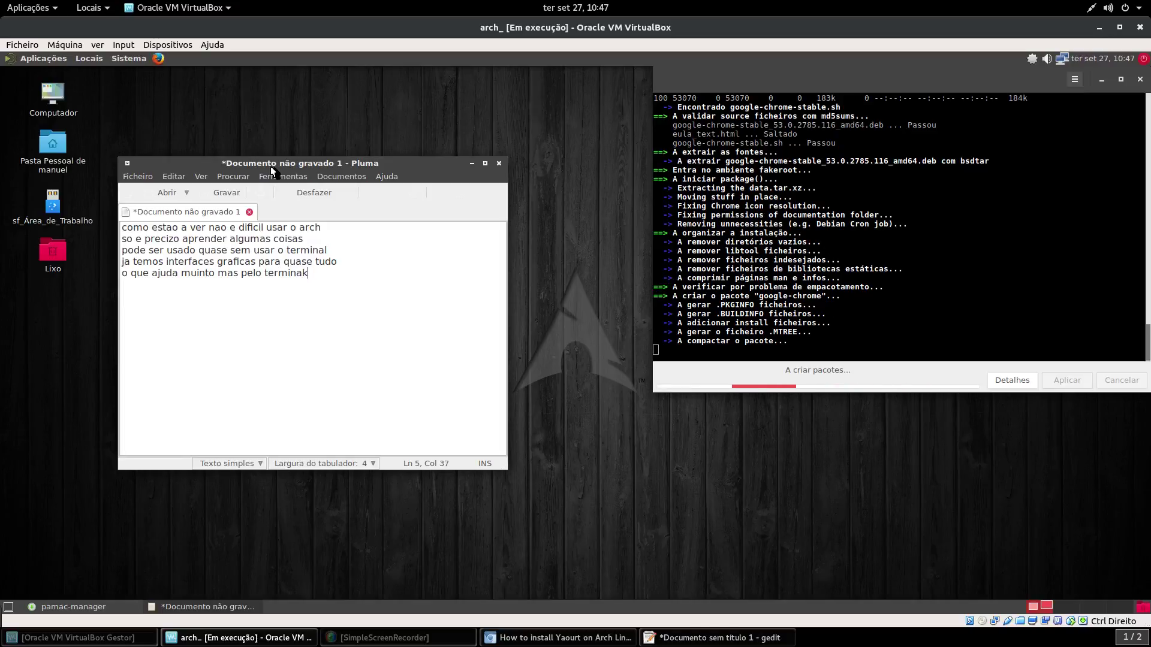
text(l tambem )
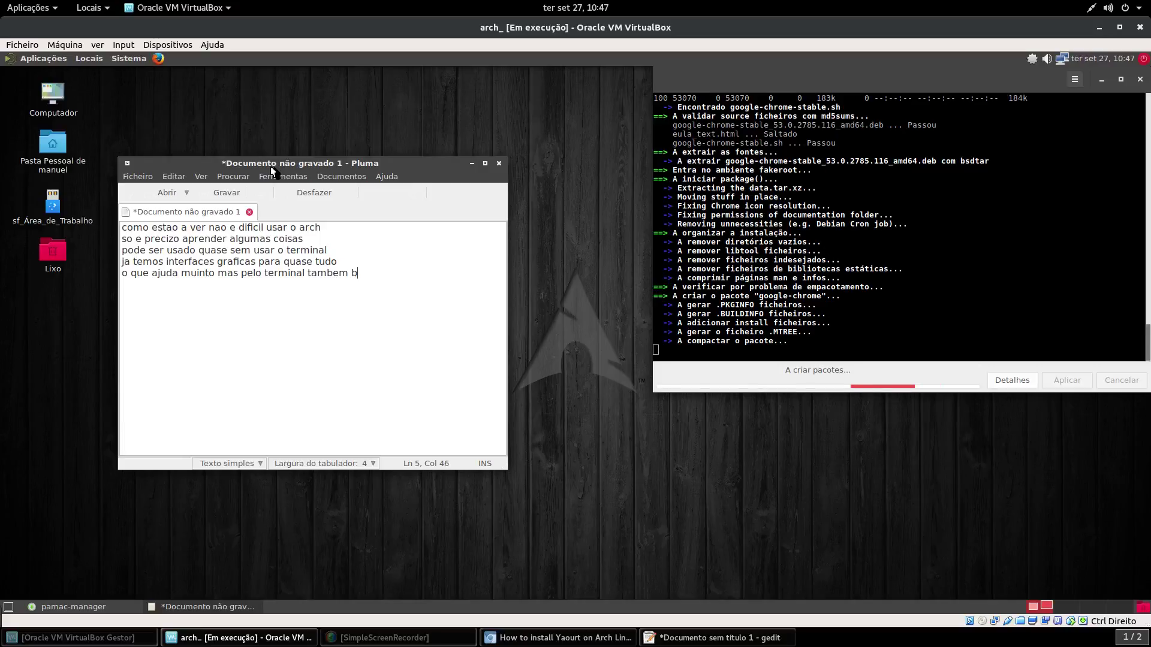
text(nao e di)
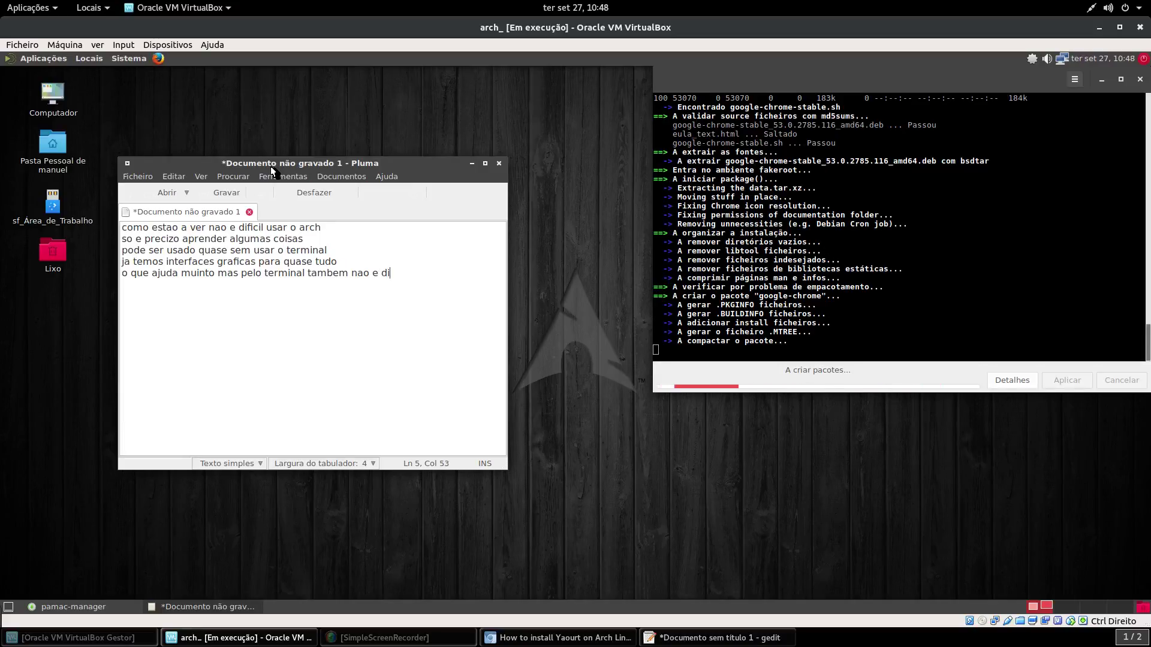
text(ficil)
key(Return)
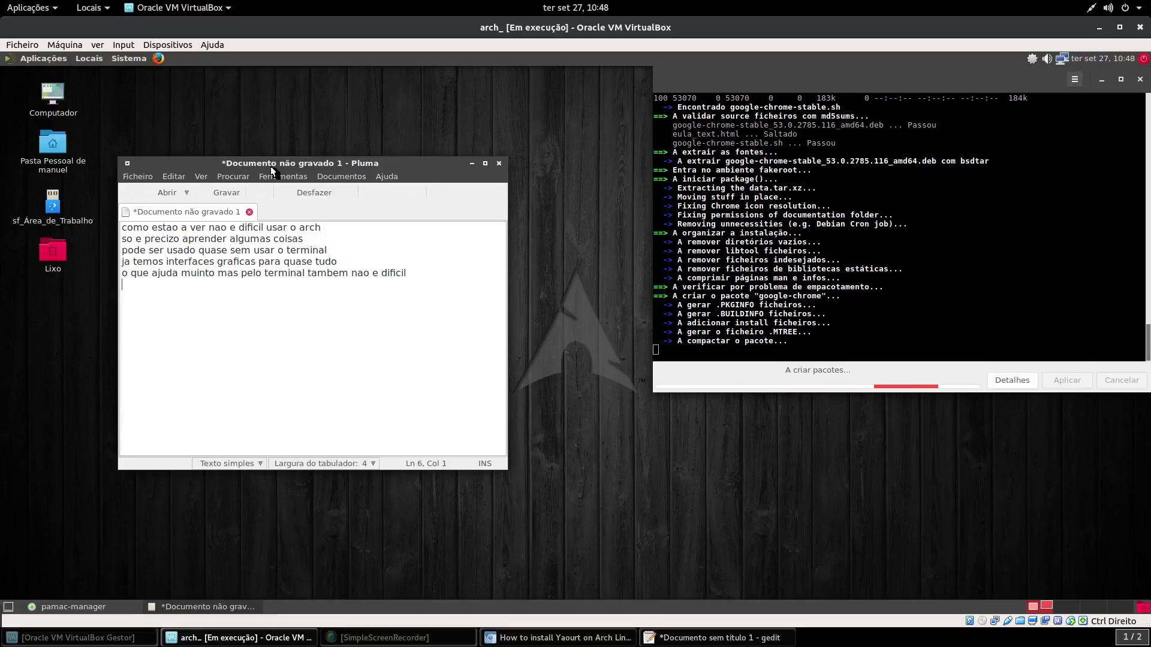
Write "este e so um ezemplo mais a a fazer mas por agora fica so uma ideia" as the sixth line and start a new line.
text(este e so um )
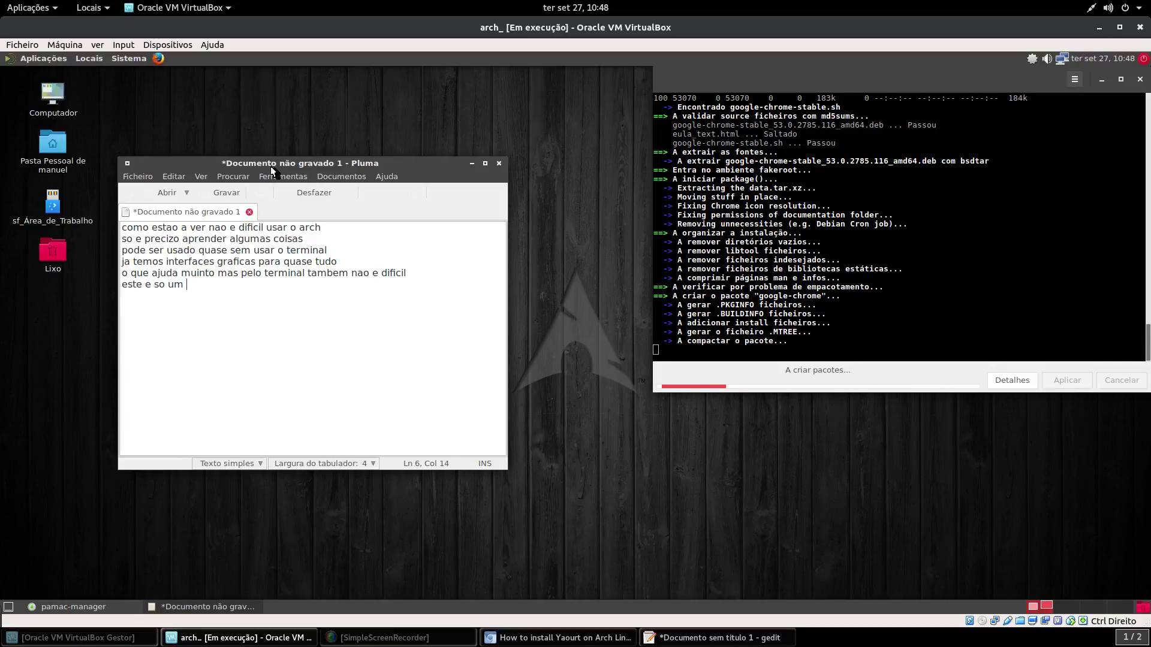
text(ezemplo)
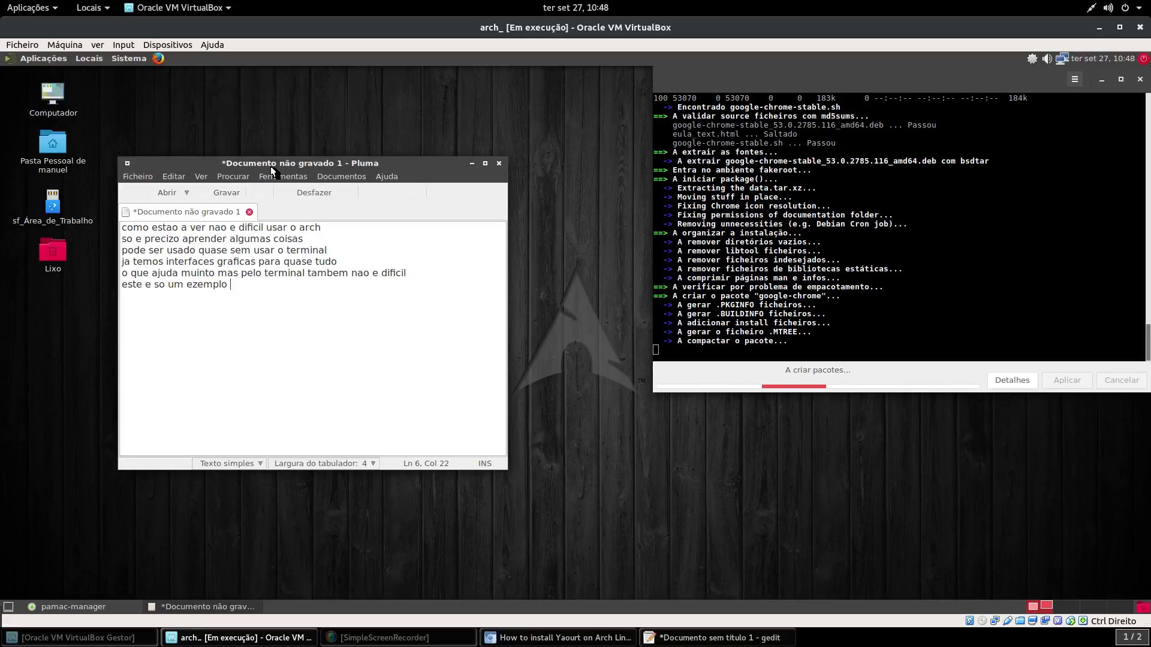
text(mais a a faze)
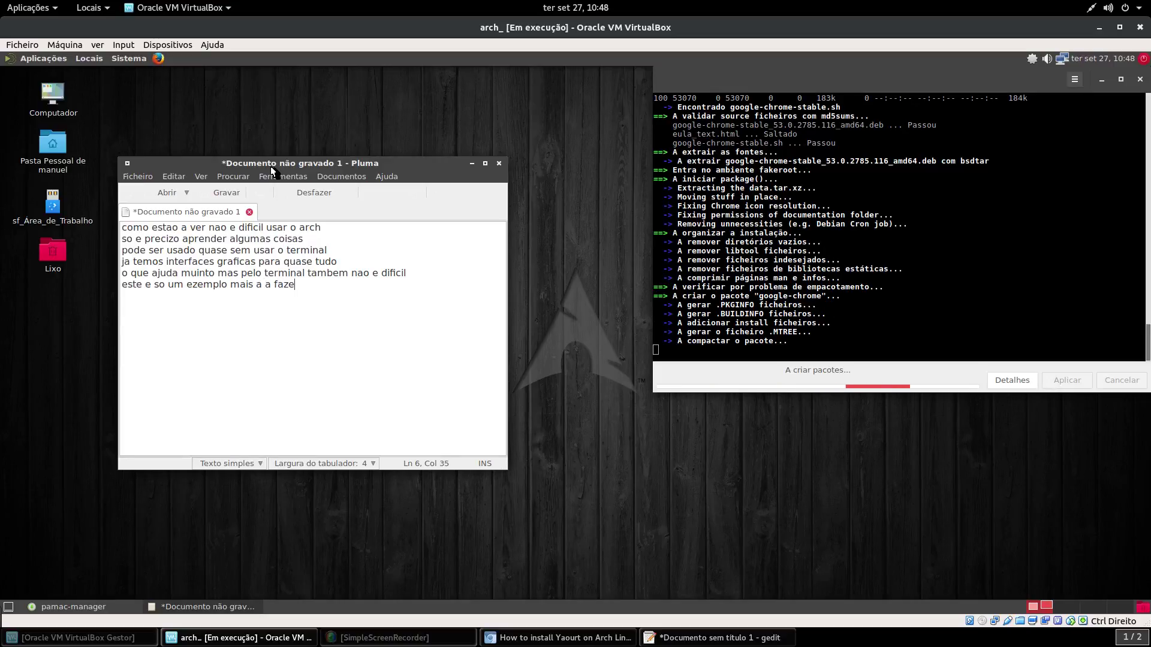
text(r mas por agora fica so)
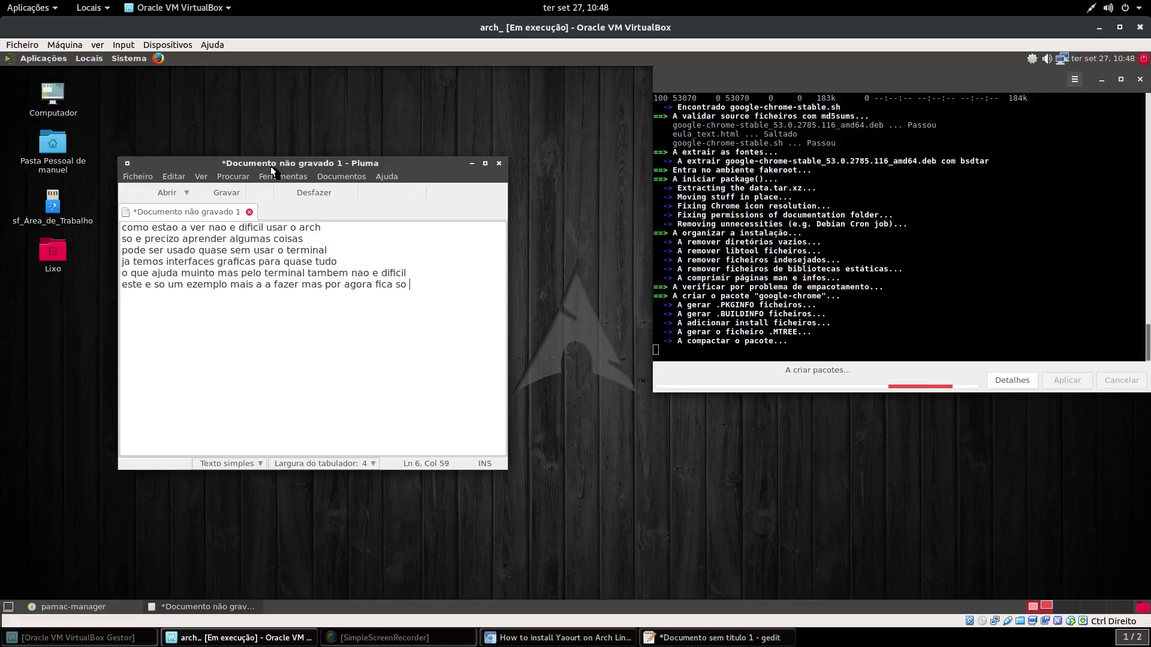
text( uma ideia)
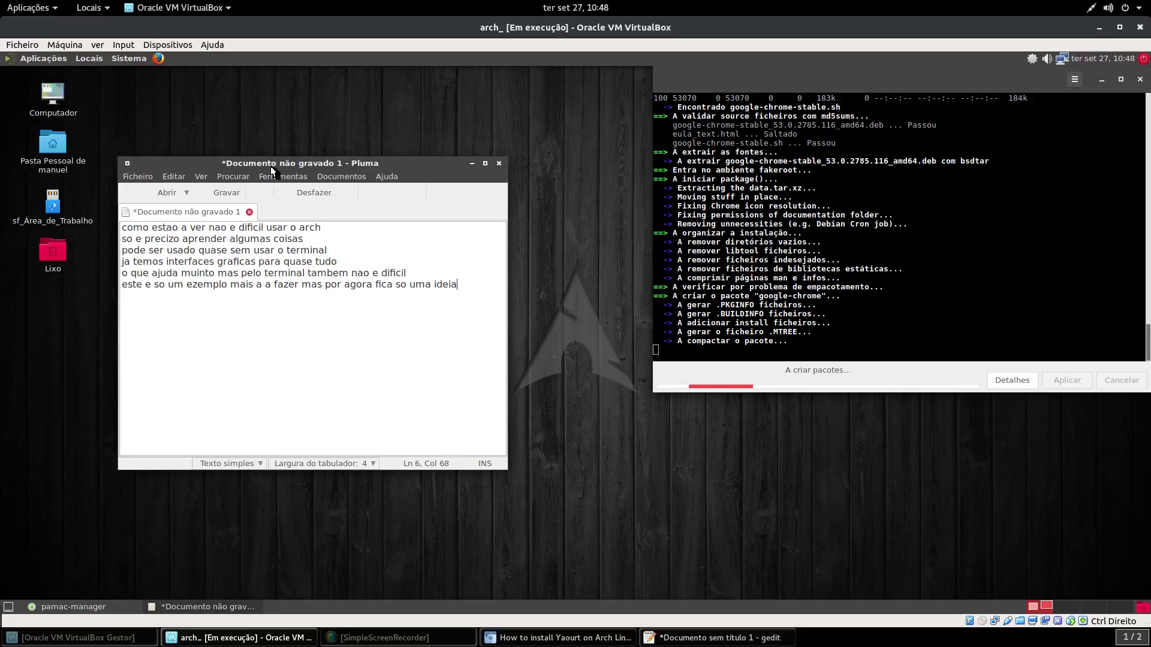
key(Return)
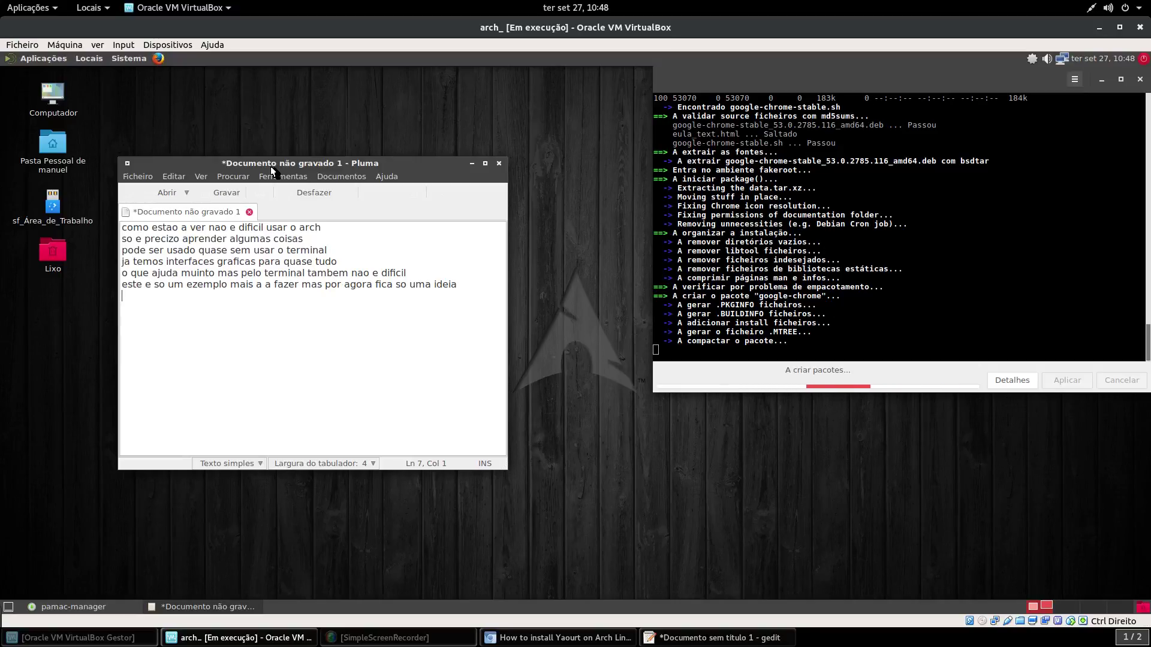
Write "a com pilaçao as veses demora um pouco mas numa maquina" on the seventh line.
text(a com pilaçao as )
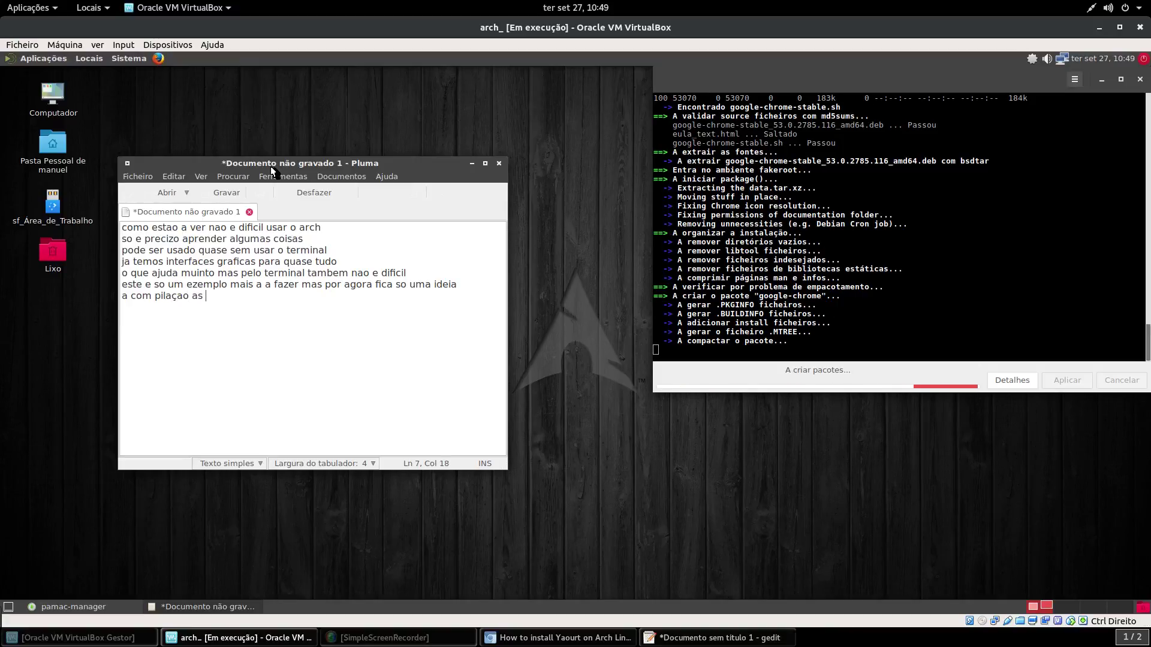
text(veses demora um)
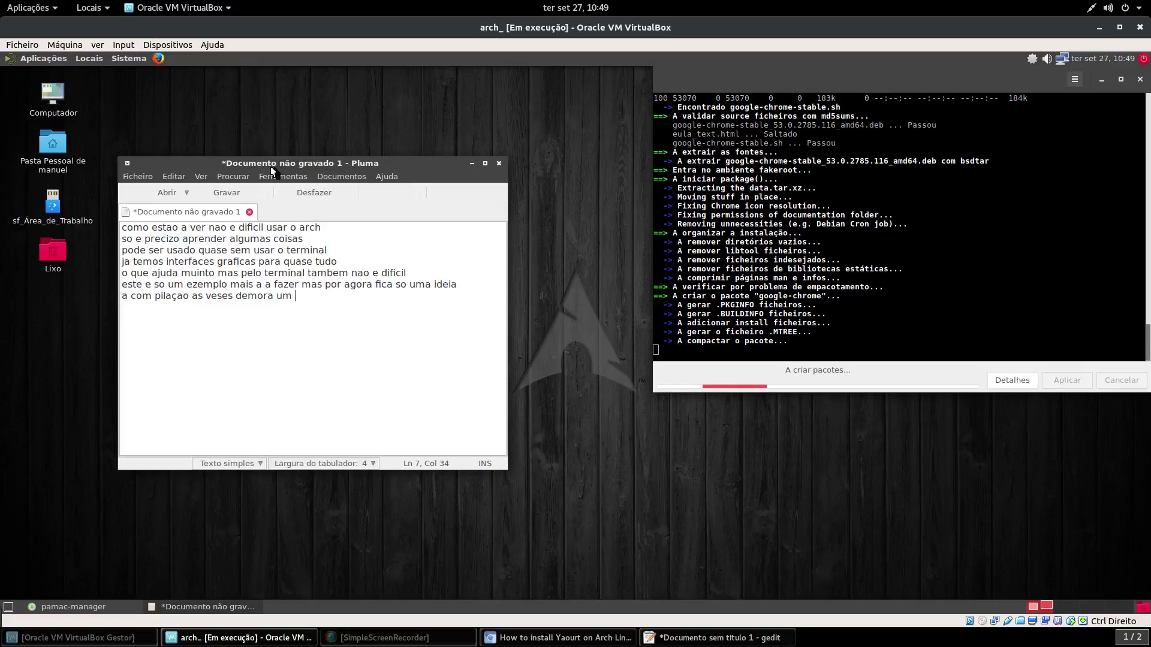
text( pous)
key(BackSpace)
text(co mas numa maquina)
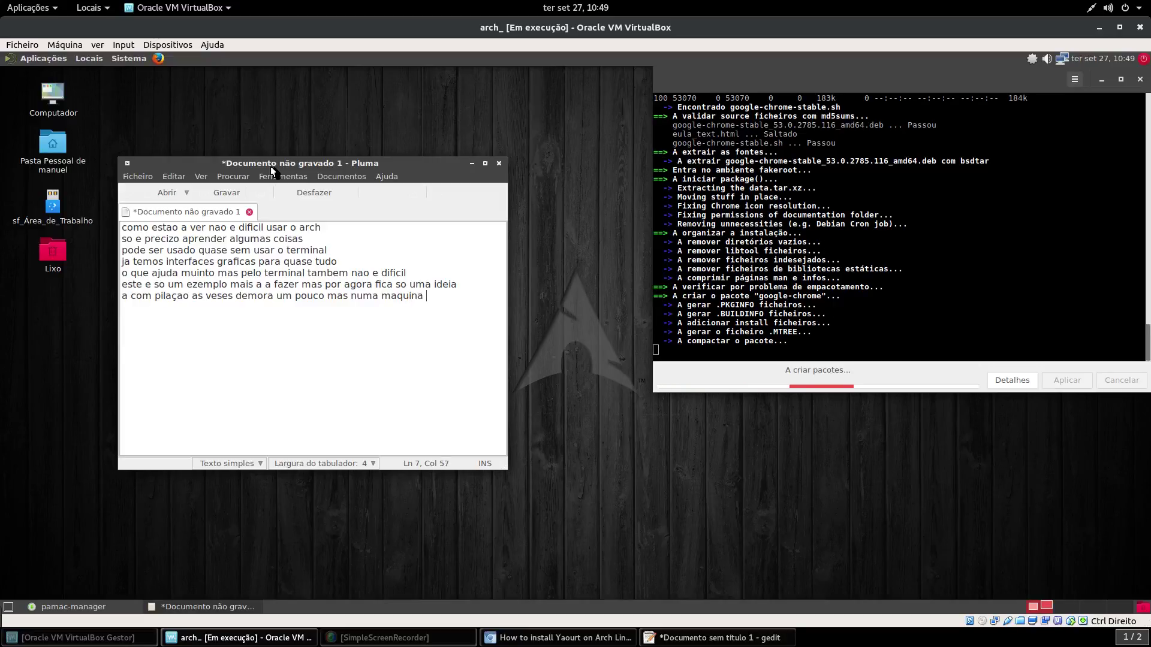
Finish the seventh line with the word "rasuavel" and start a new line.
text( razuavel)
key(Left)
key(Left)
key(Left)
key(Left)
key(Left)
key(Left)
key(Left)
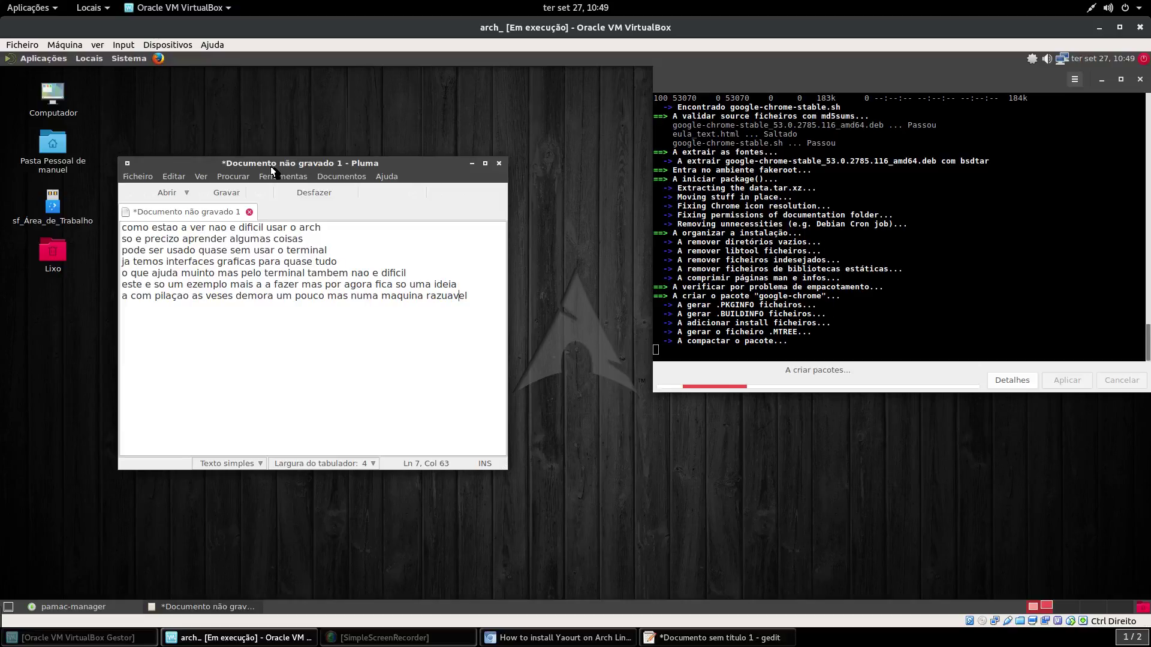
key(BackSpace)
text(s)
key(End)
key(Return)
Add the lines "nau a problema" and "algumas lentidoens" to the document and start a new line.
text(nau a prob)
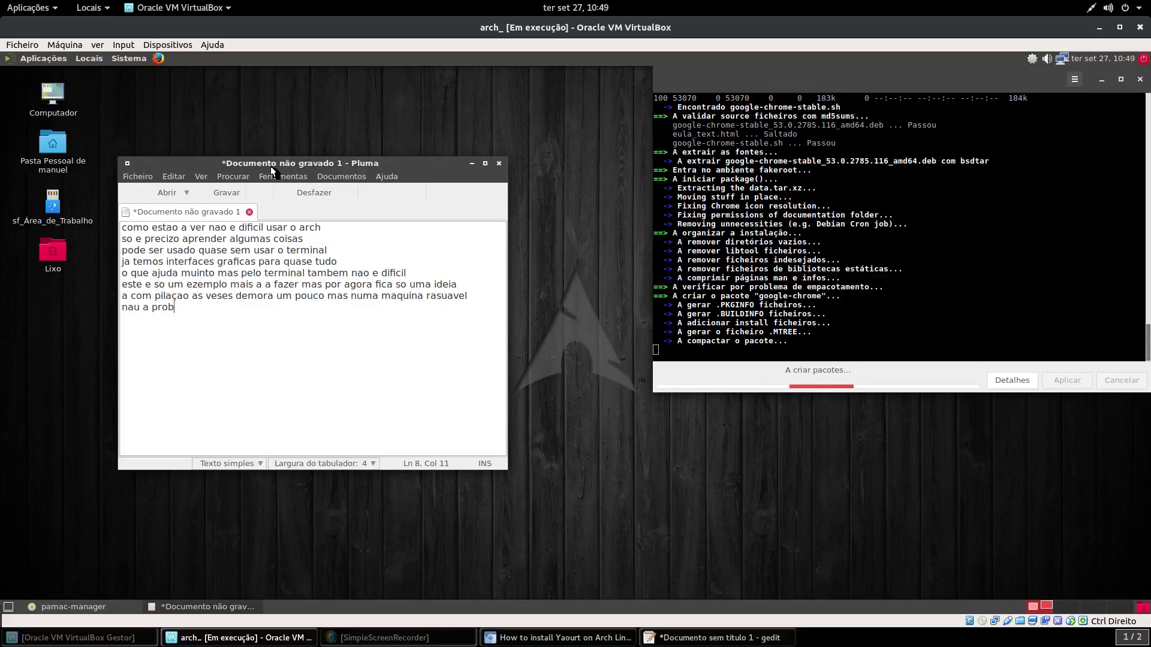
text(lema)
key(Return)
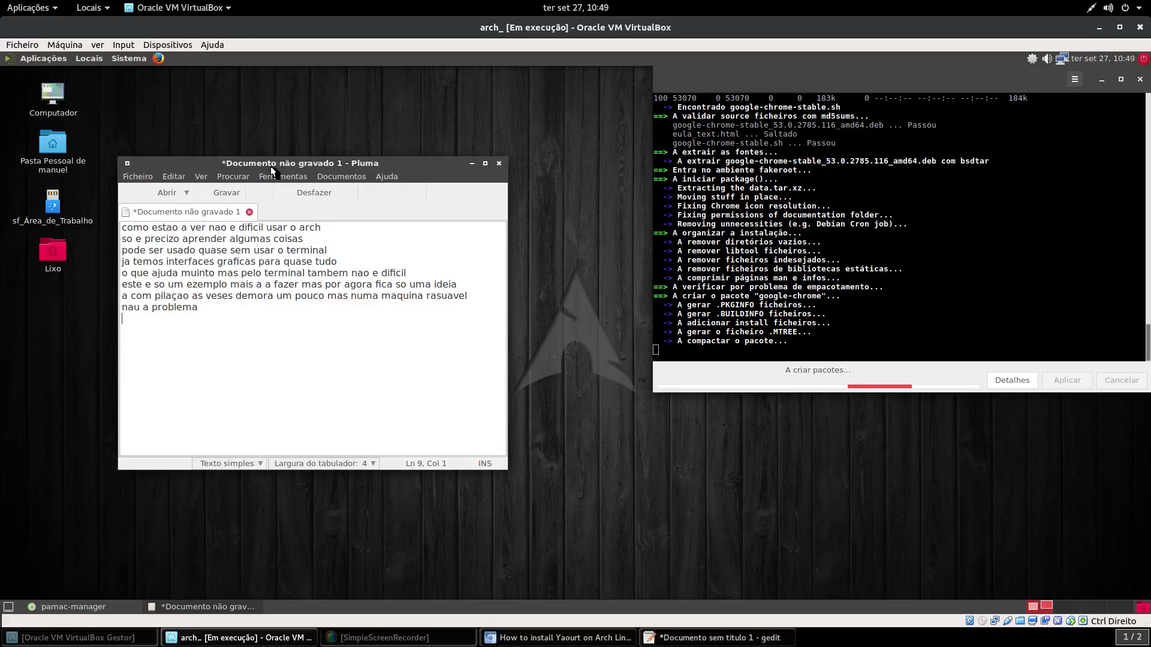
text(algumas l)
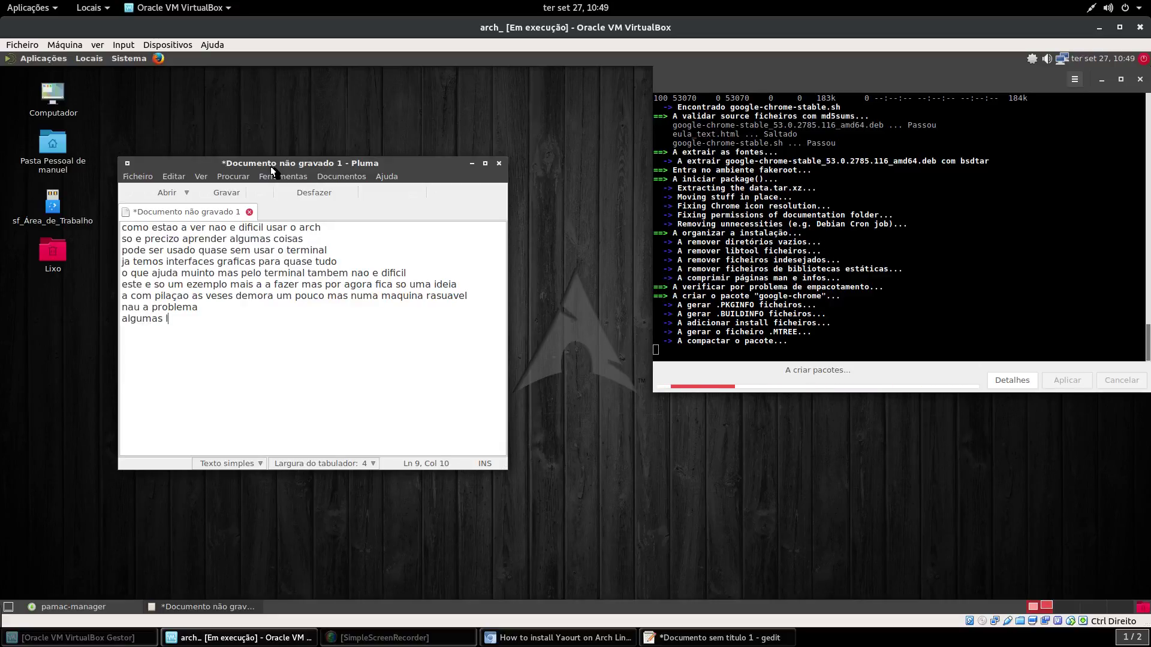
text(entidoens)
key(Return)
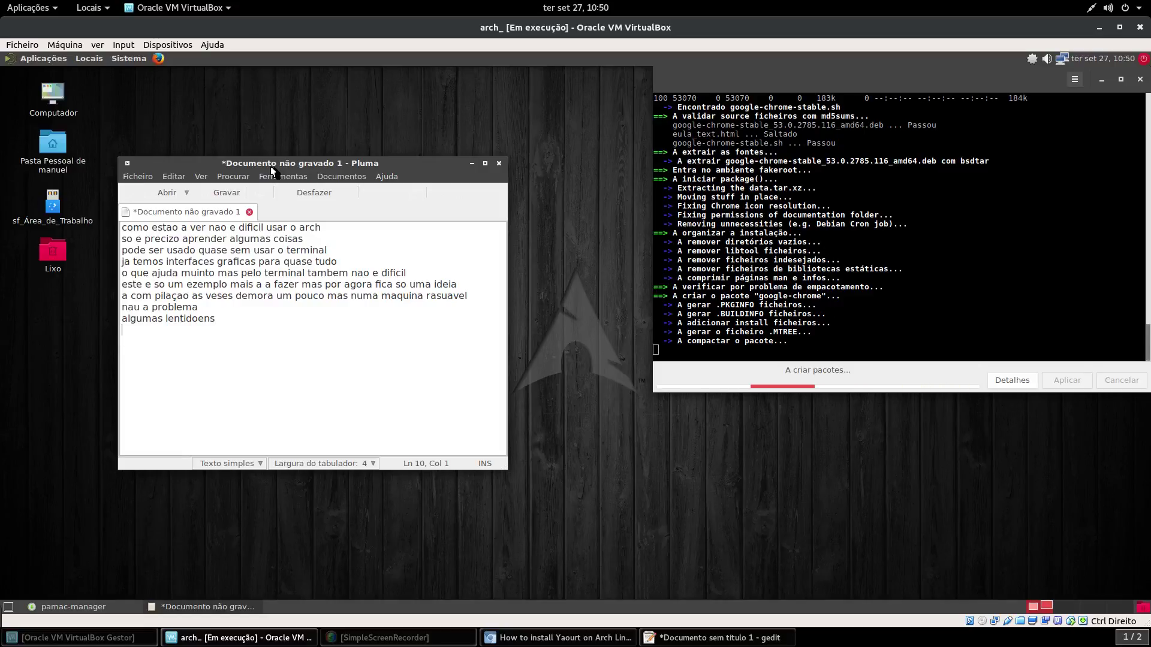
Write "nao sao culpa do sistema" as the tenth line of the document and start a new line.
text(nao sao culpa do)
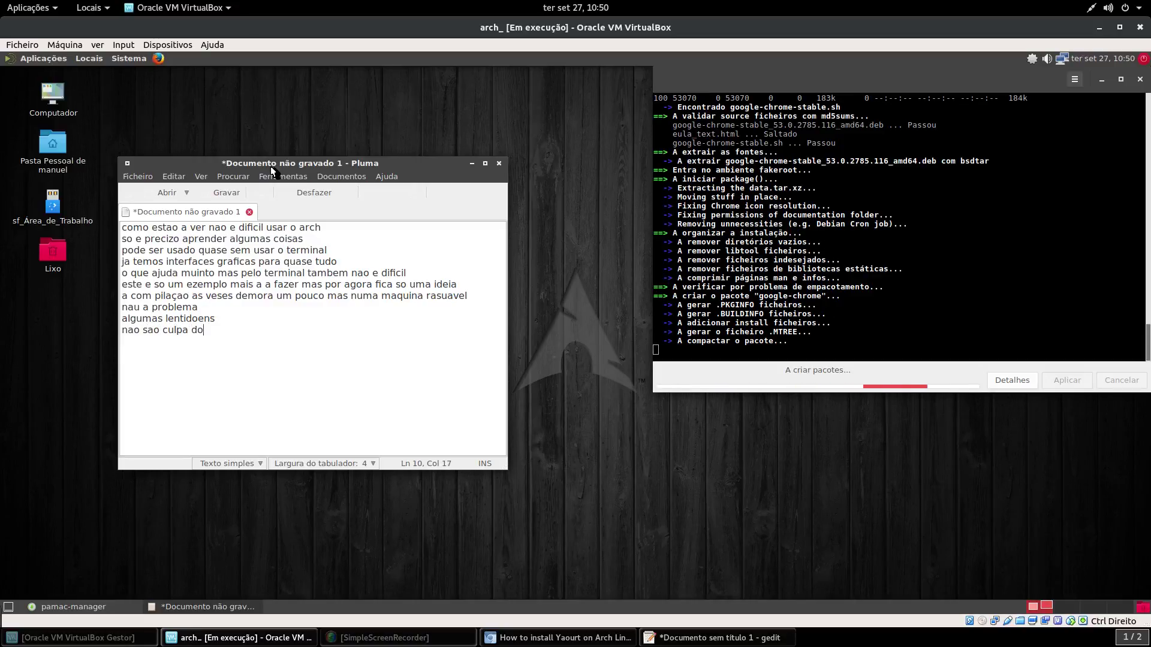
text( sis)
text(tema)
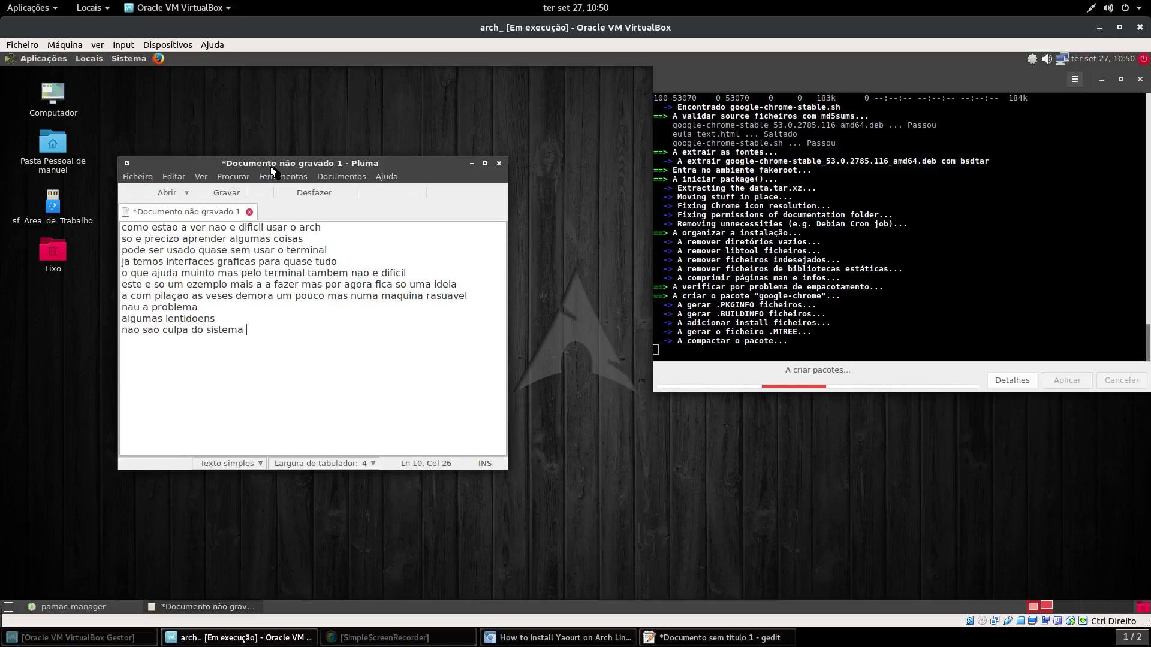
key(Return)
Write "sao da maquina virtual e da minha maquina que a gravar fica algo lenta" as the eleventh line and start a new line.
text(sao da )
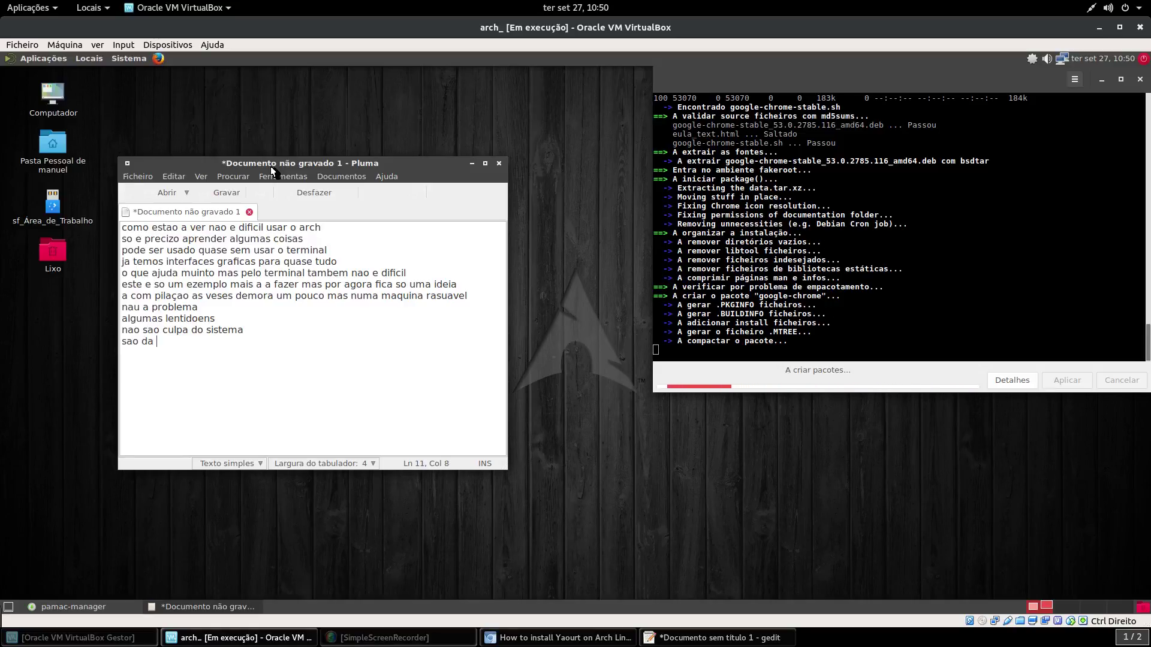
text(maq)
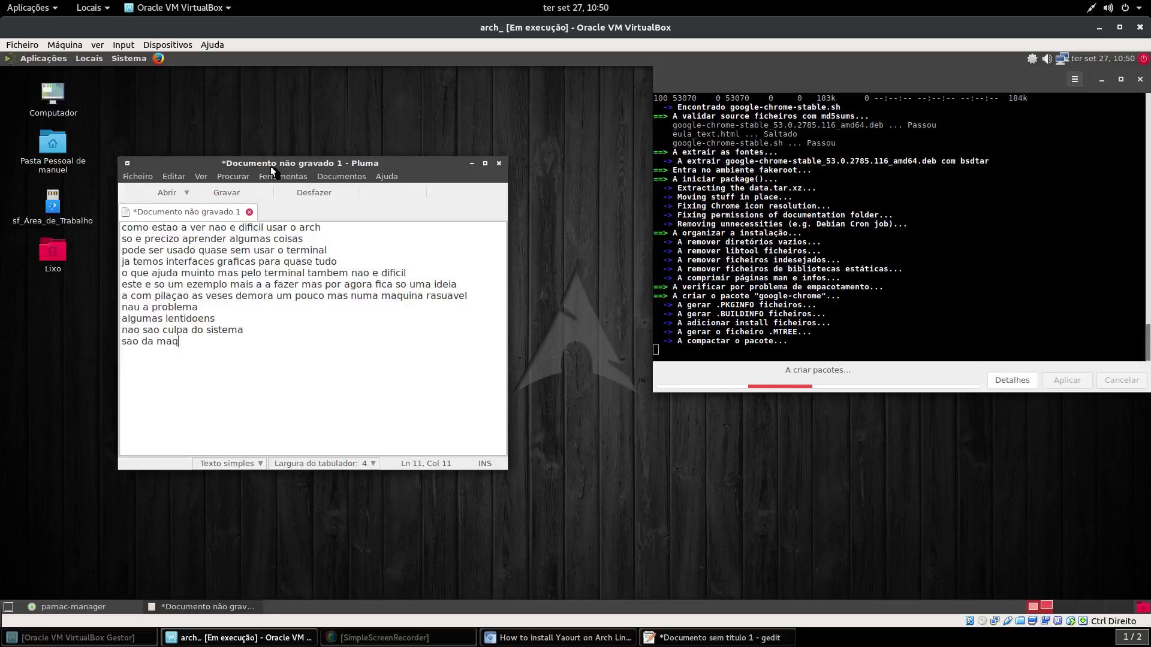
text(uina virtual e )
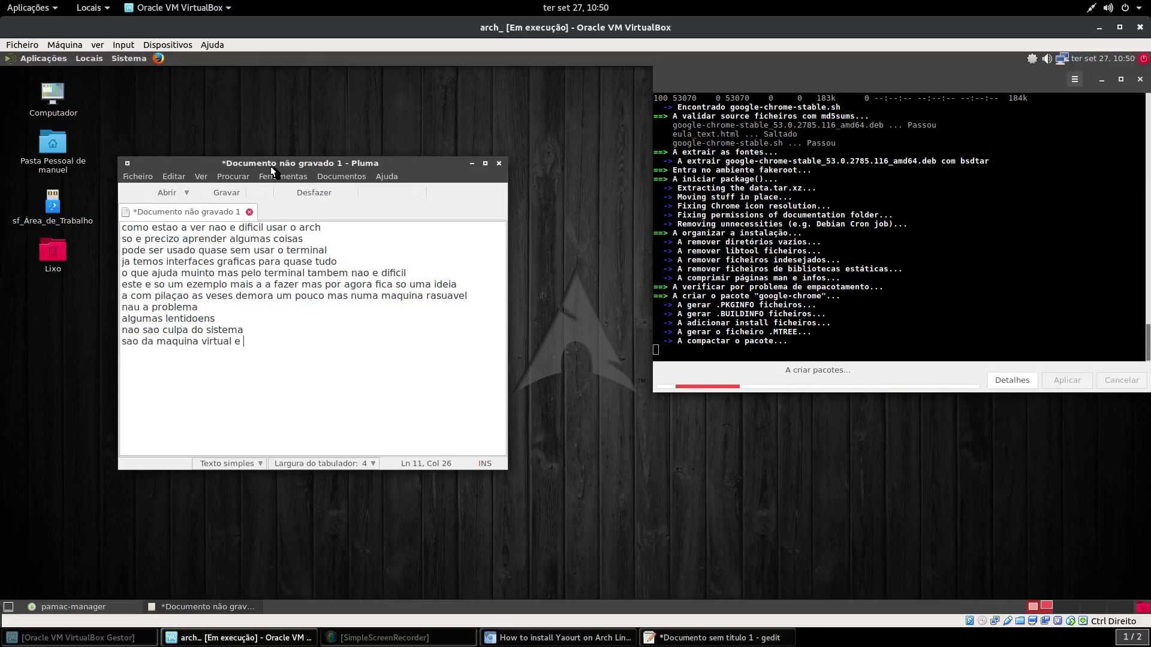
text(da min)
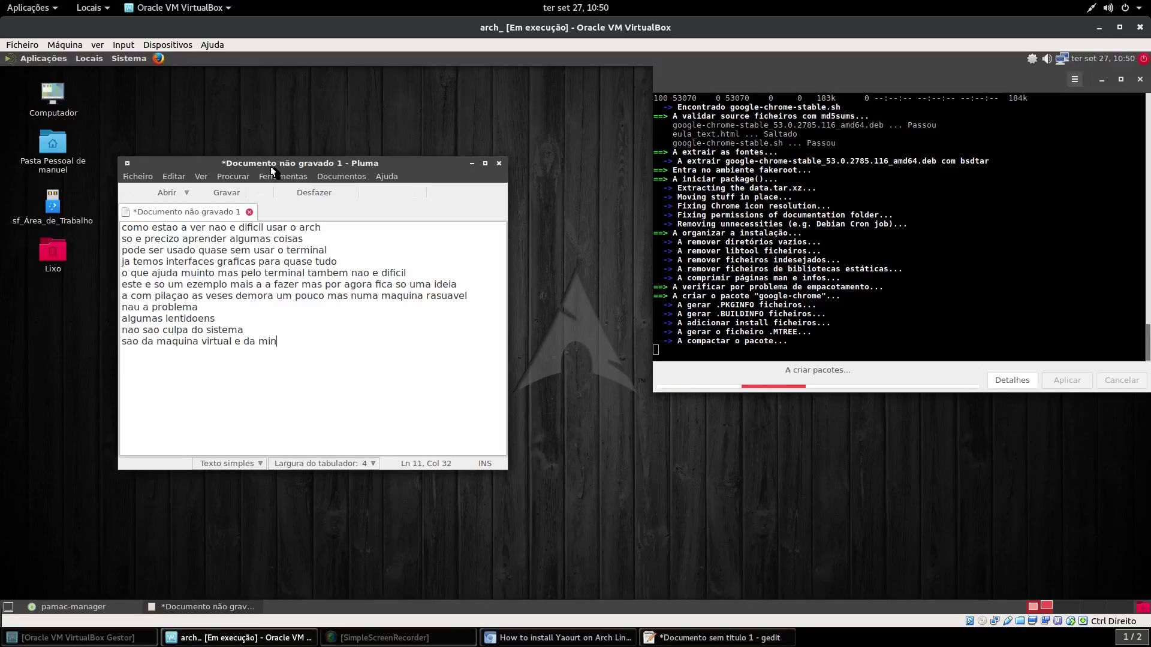
text(ha maquina )
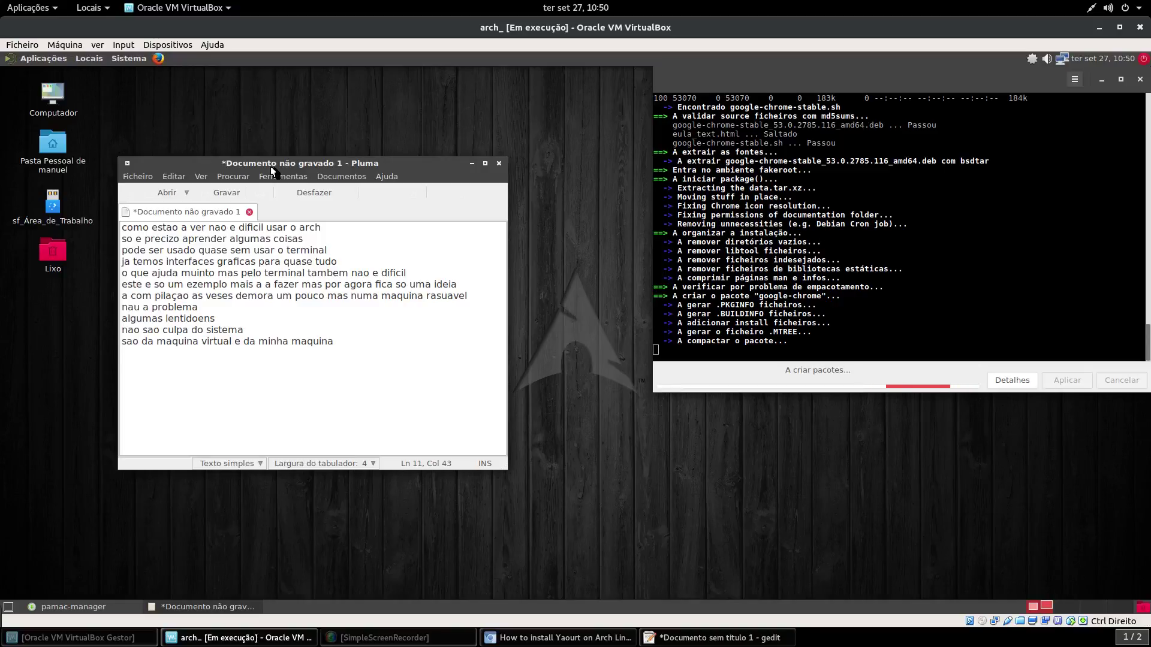
text(que a gravar fica)
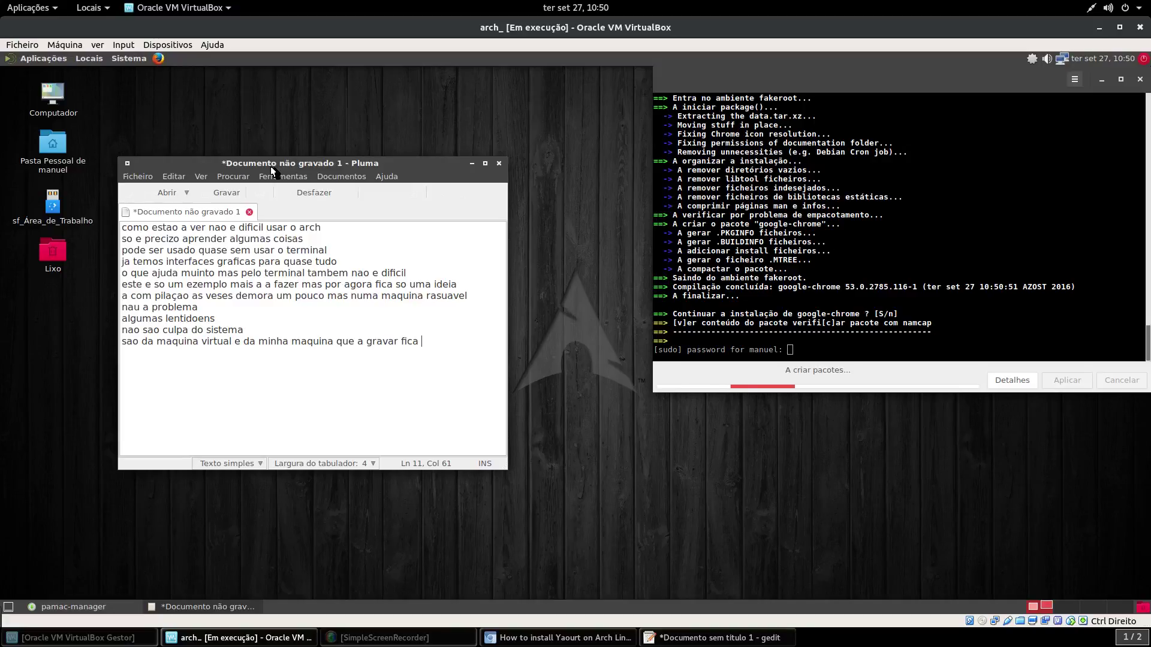
text( algo lenta)
key(Return)
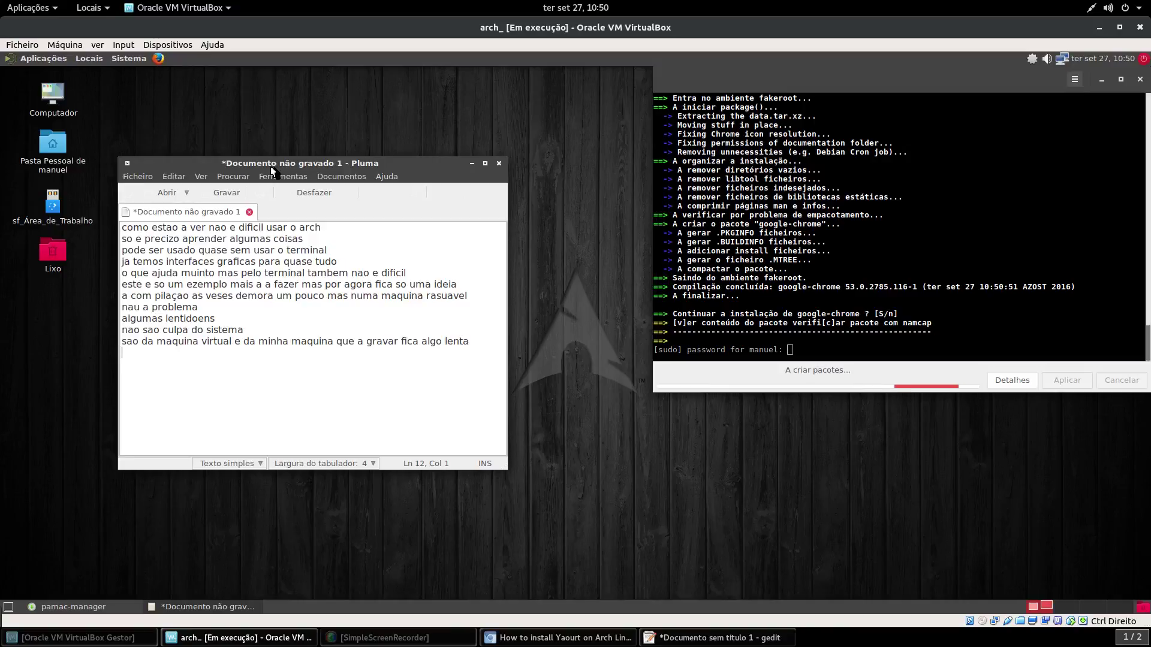
Write "mas e o que a" on the twelfth line of the document.
text(naS)
key(BackSpace)
key(BackSpace)
key(BackSpace)
key(BackSpace)
text(mas e o que a)
Authorise the google-chrome package installation by entering the sudo password in the package manager's terminal.
click(1022, 154)
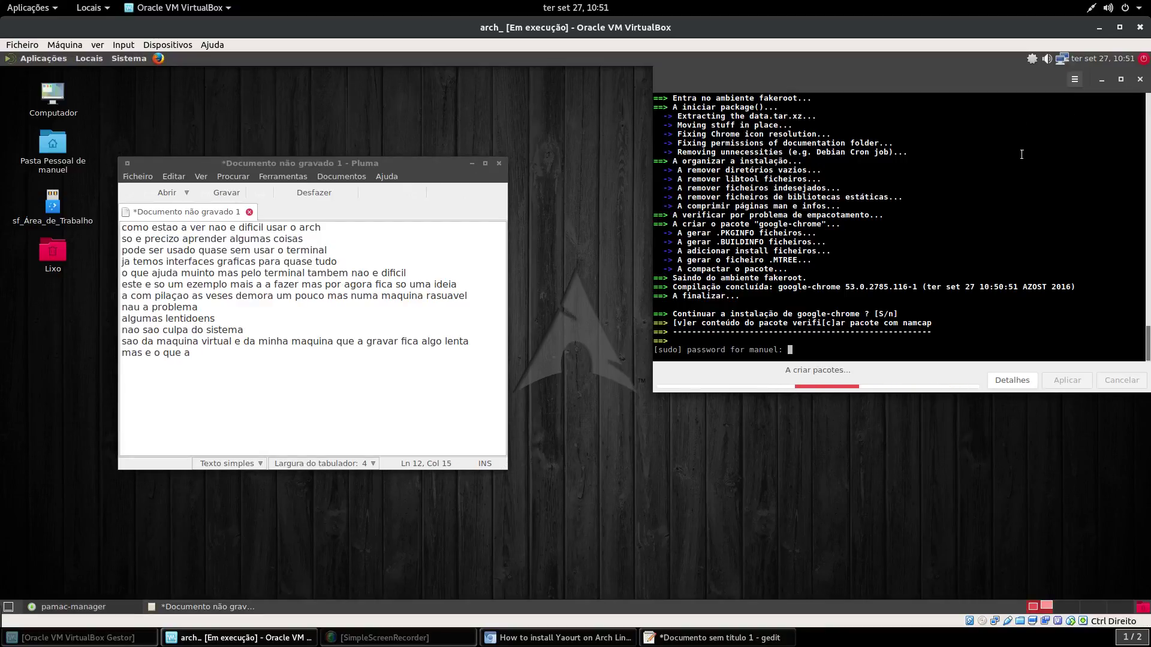
key(Return)
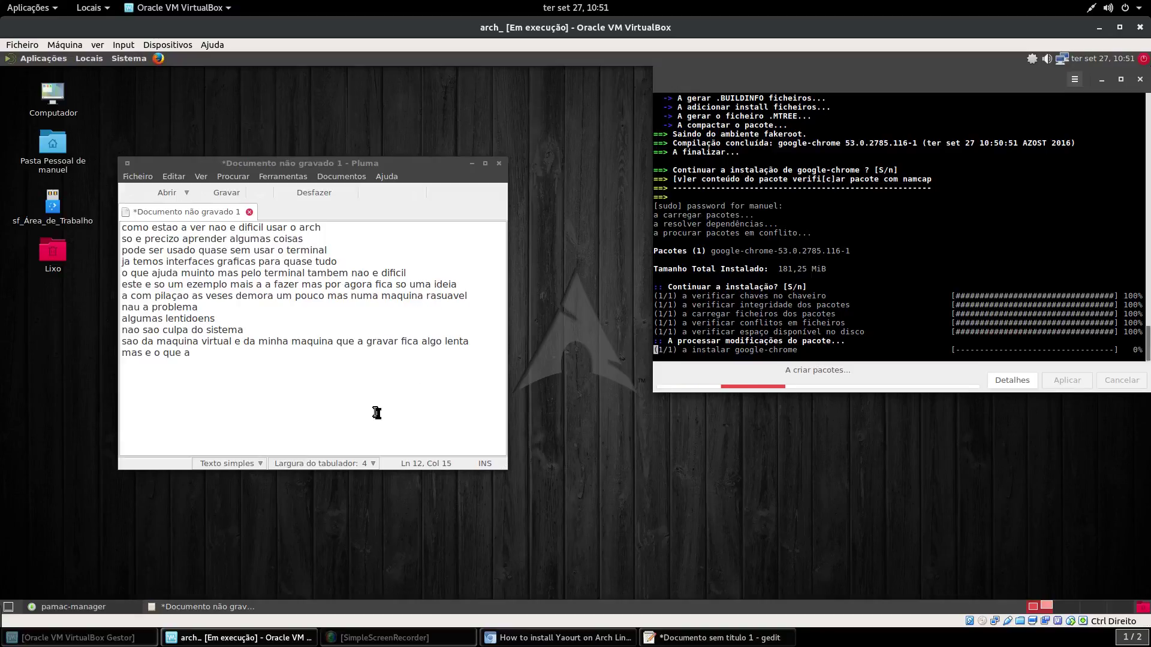
Minimise the Pluma document and the package manager window to clear the desktop.
click(267, 382)
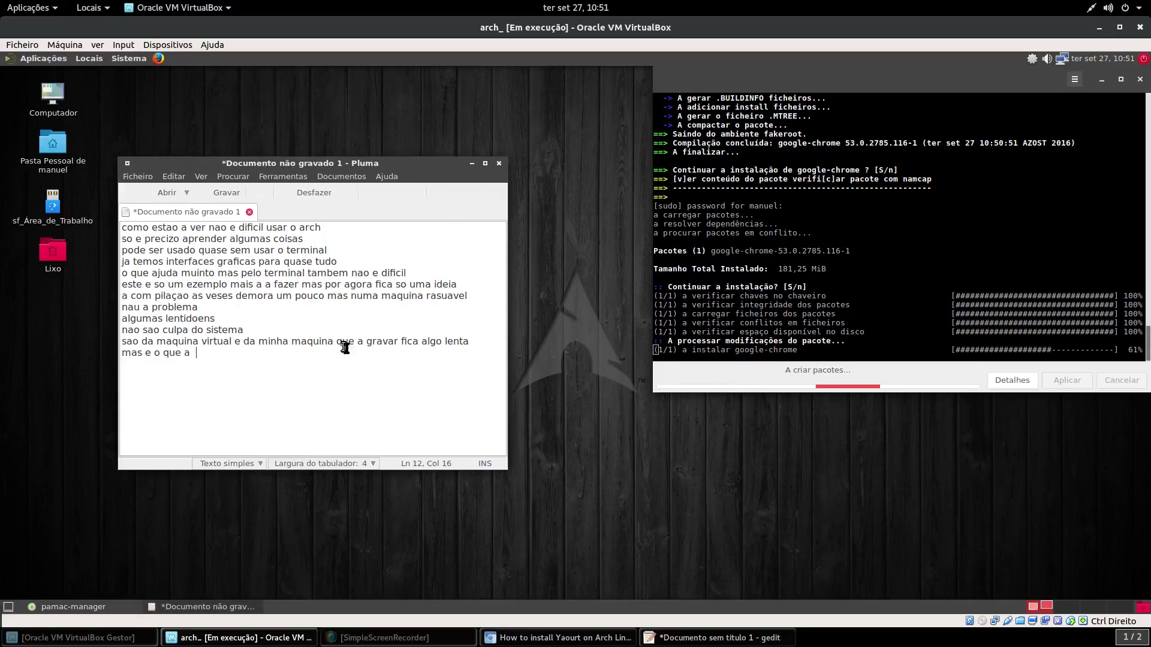
click(471, 163)
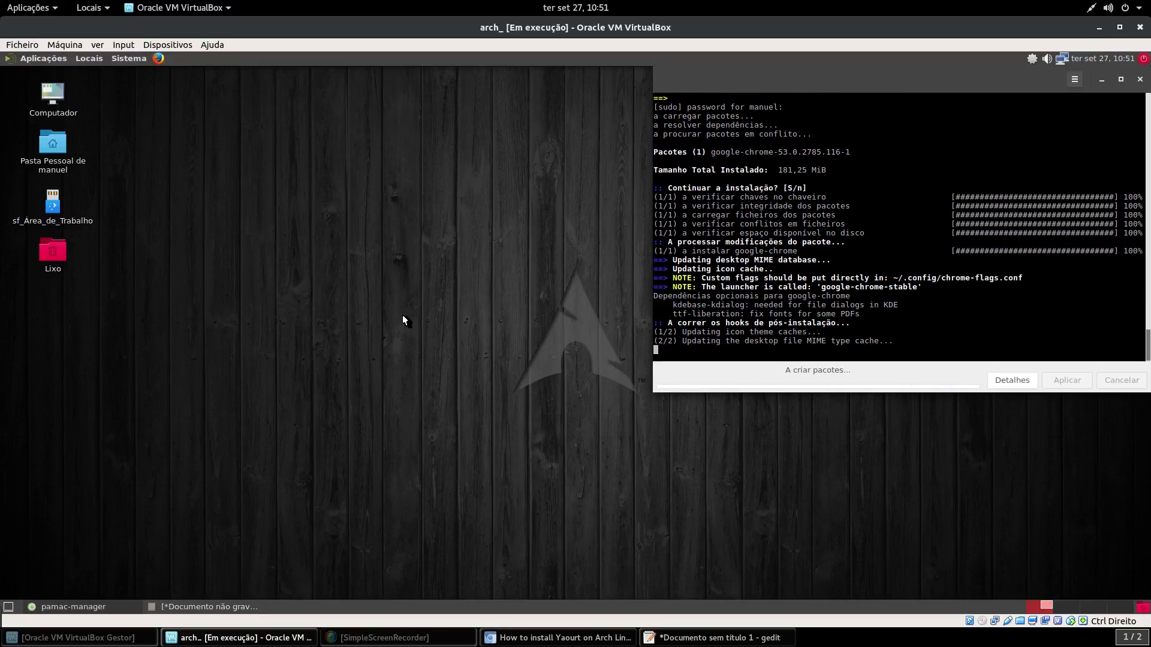
click(1102, 79)
Launch Google Chrome and accept the first-run options, making it the default browser without sending usage statistics.
click(48, 61)
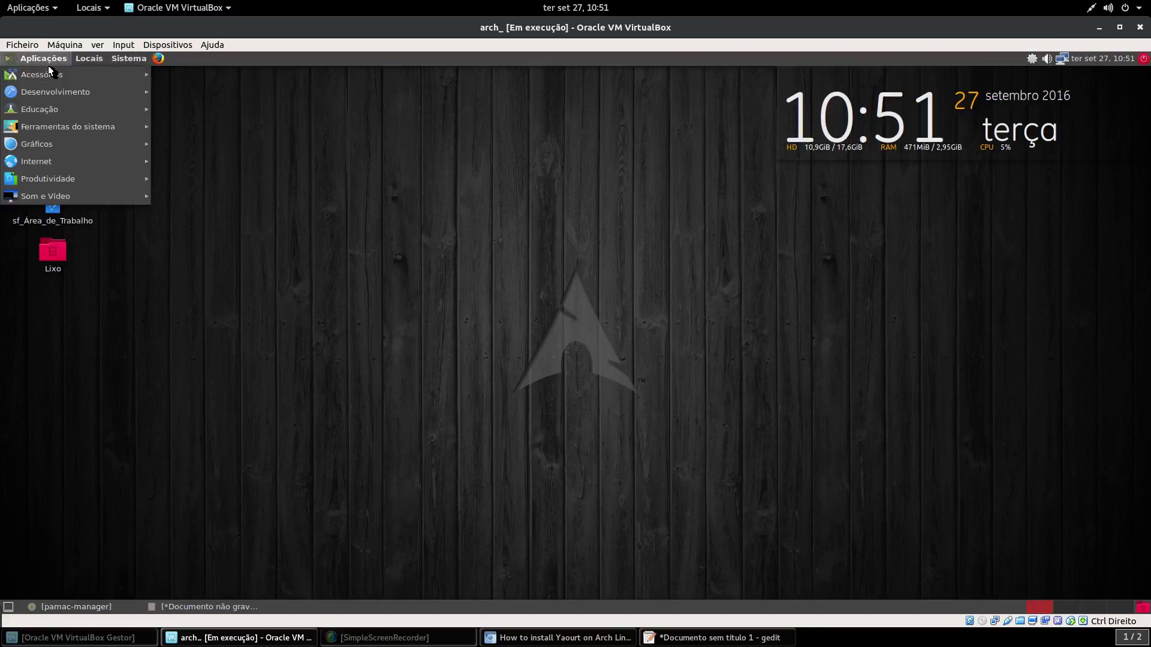
mouse_move(48, 162)
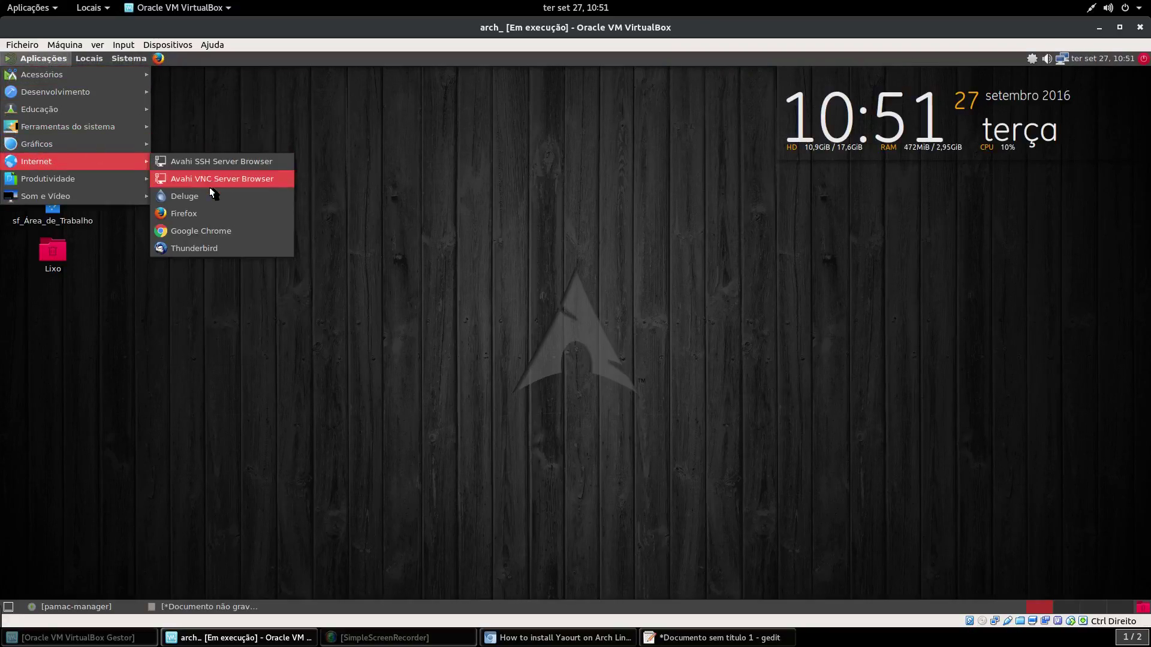
click(195, 230)
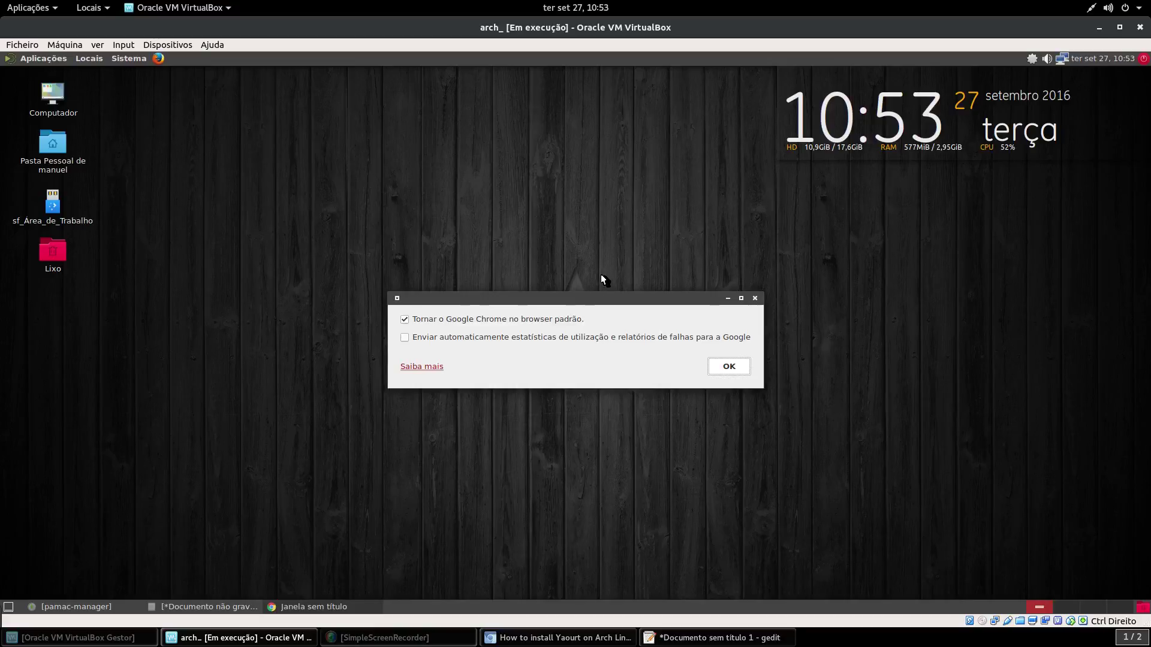
key(Return)
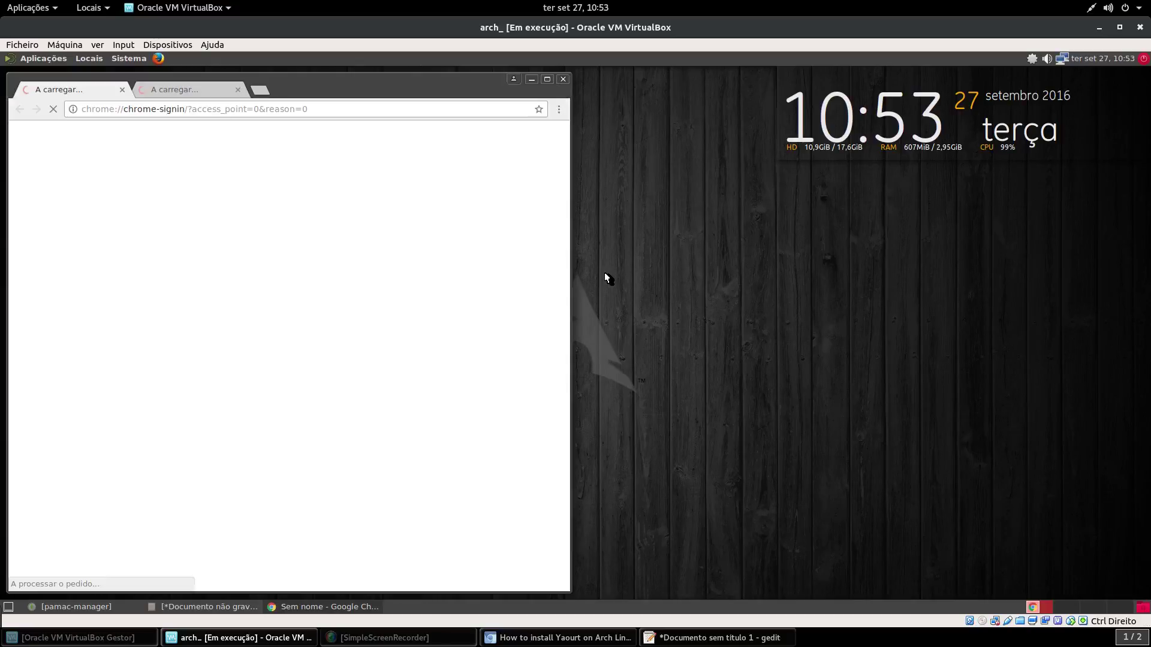
Maximise the browser window and replace the welcome and sign-in tabs with a single new tab.
click(547, 77)
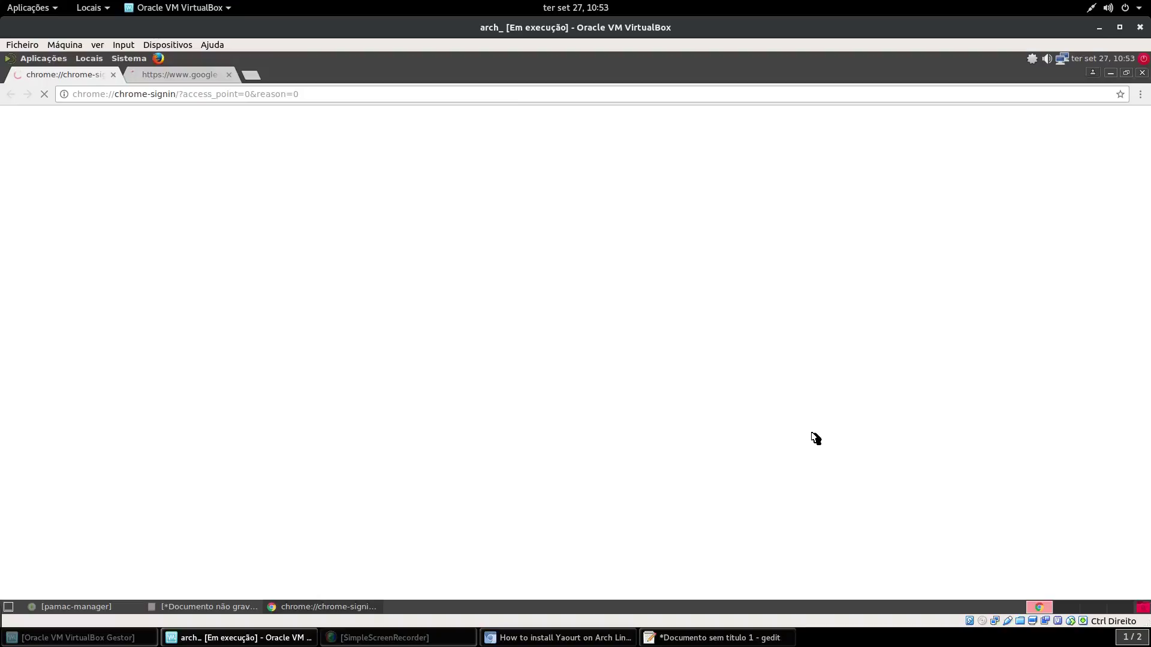
click(231, 76)
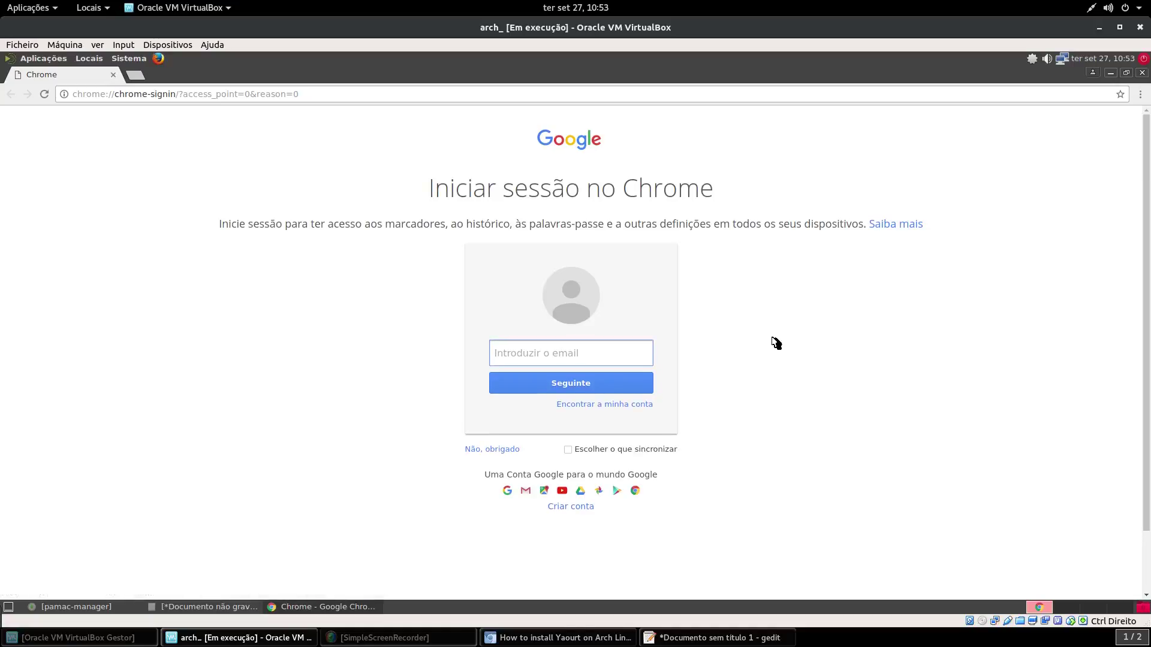
click(133, 76)
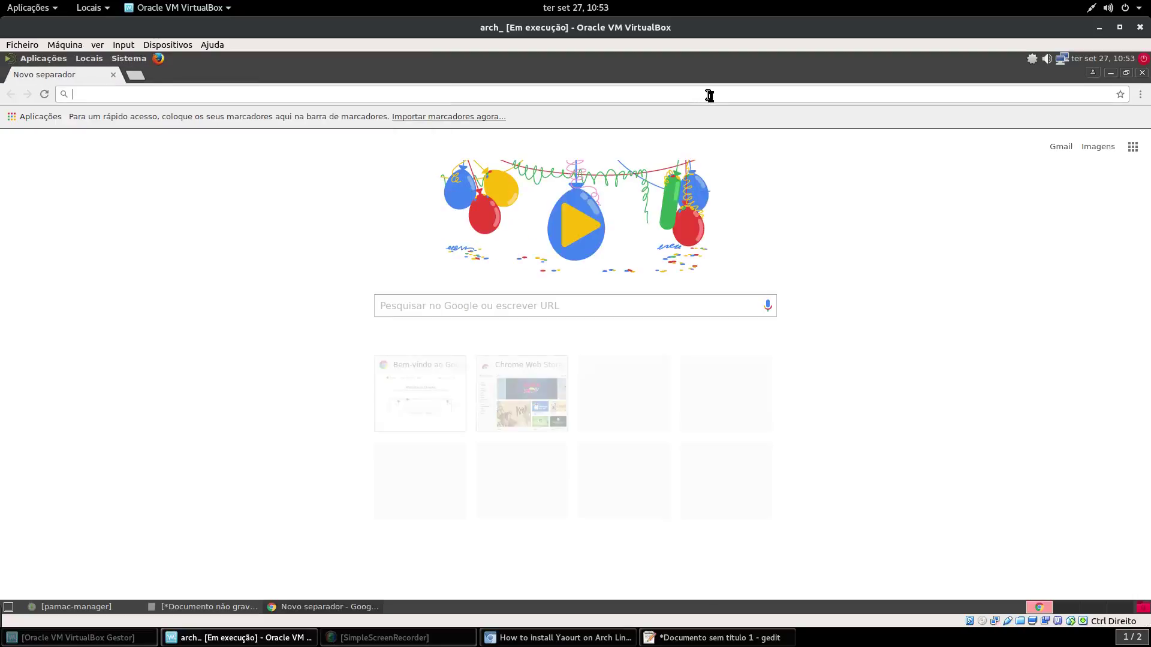
Search the web for "youtube" and open the YouTube site from the results.
text(you)
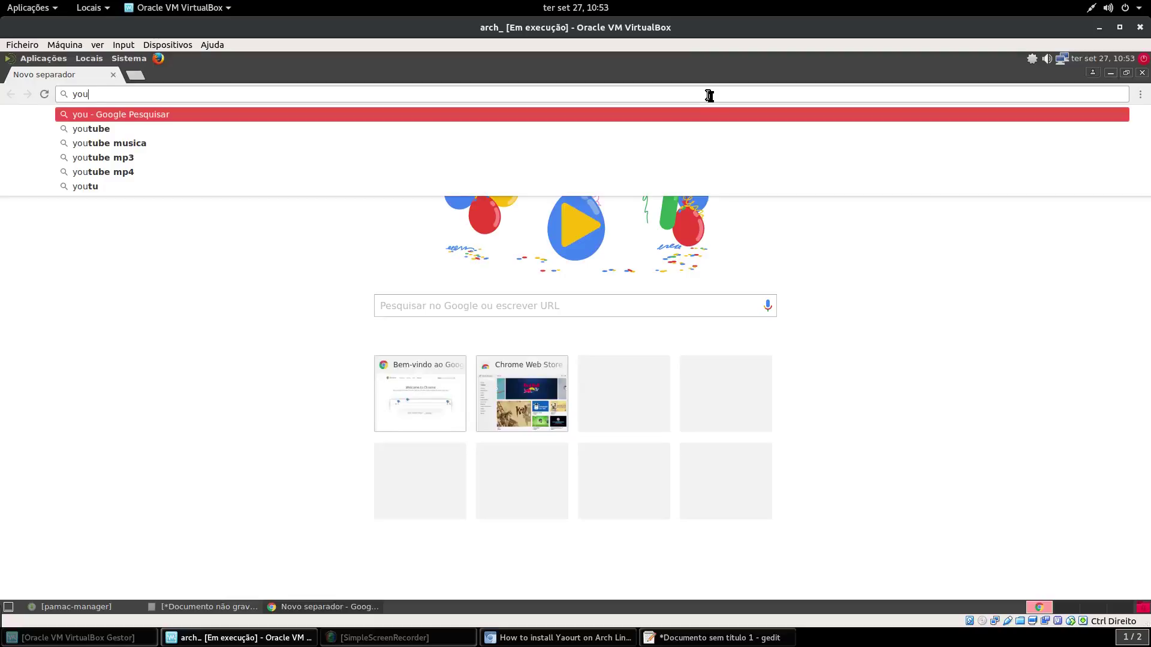
click(90, 130)
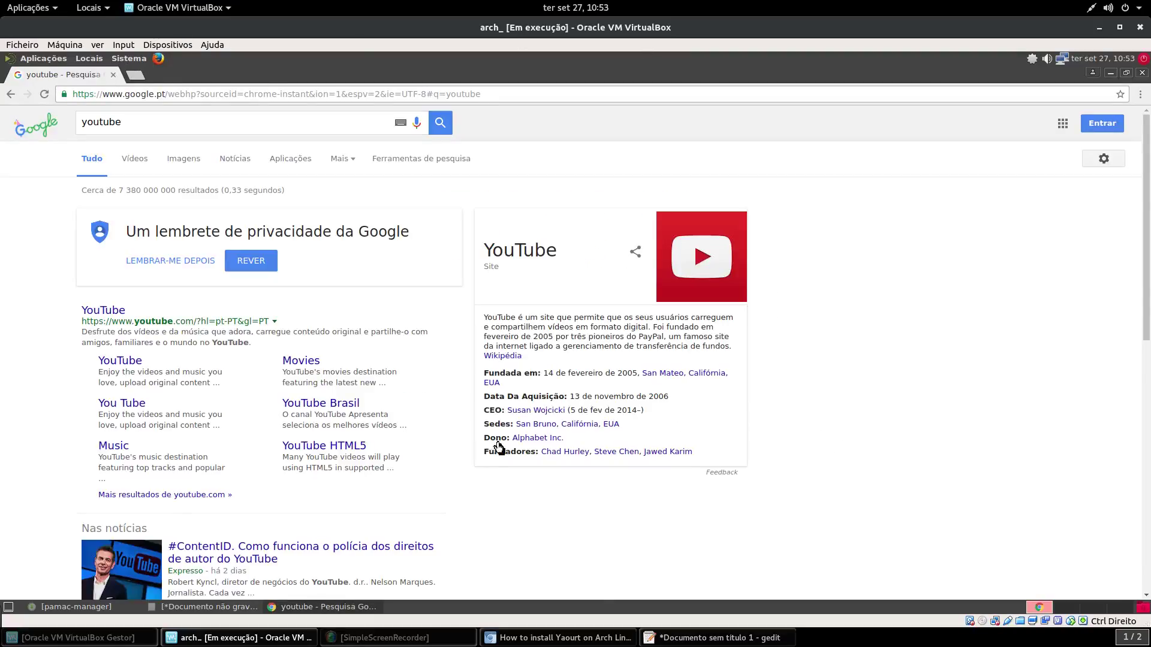
click(462, 316)
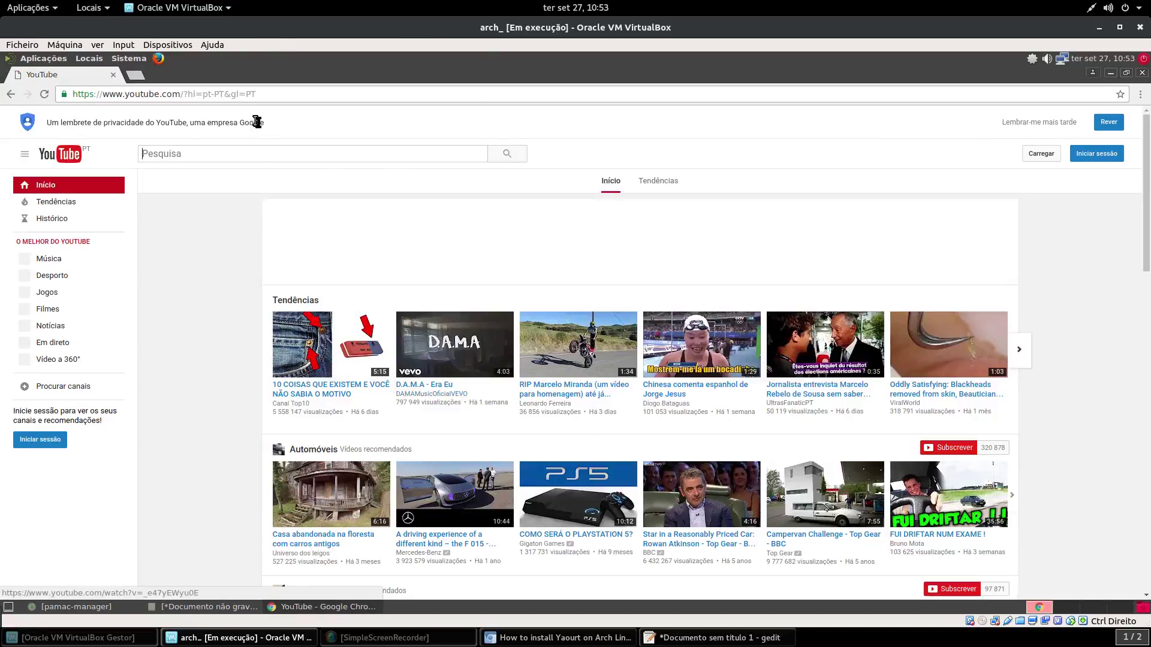
Search YouTube for "açor os" and play the video "açor os alfa1", closing the browser when done.
click(272, 156)
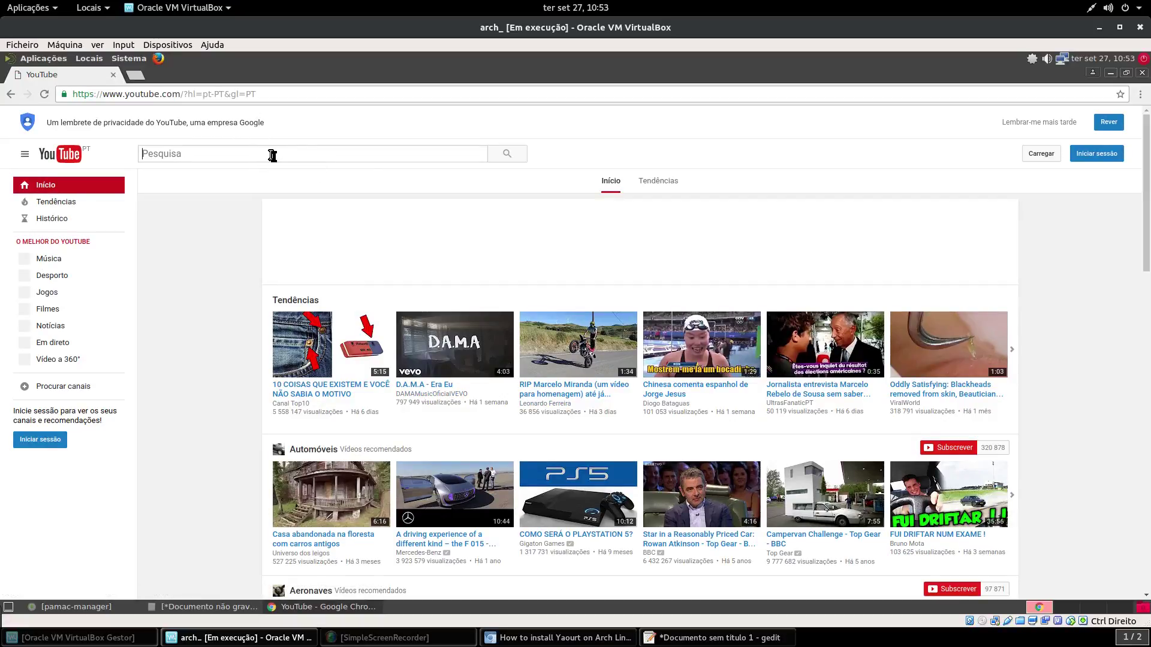
text(açor os)
key(Return)
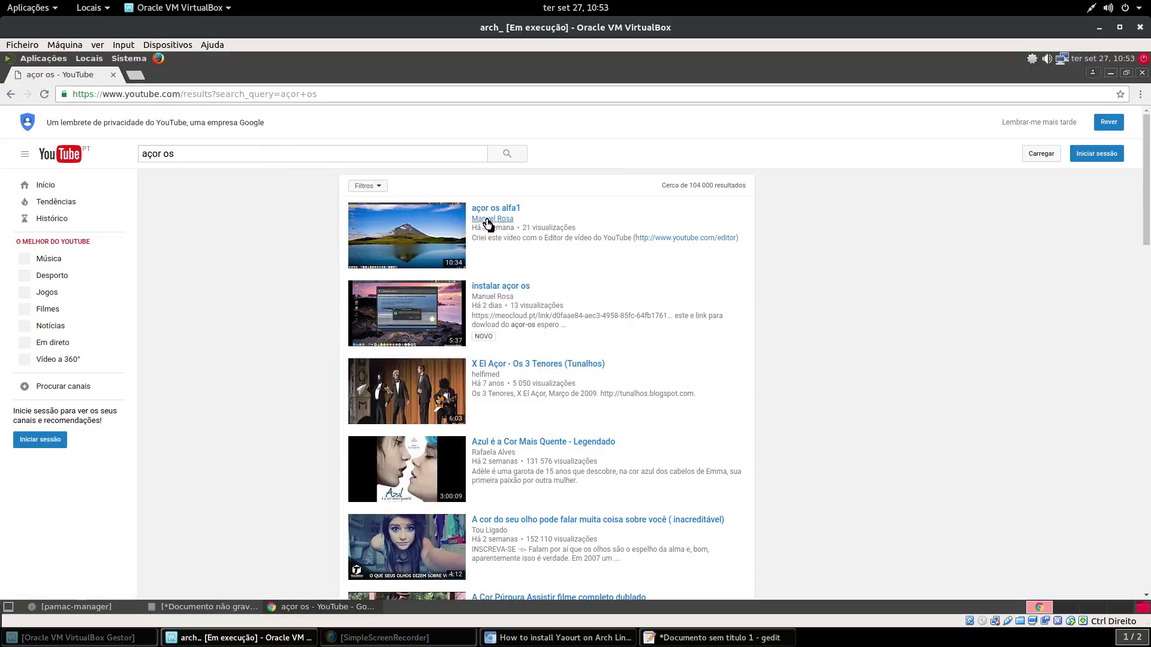
click(485, 210)
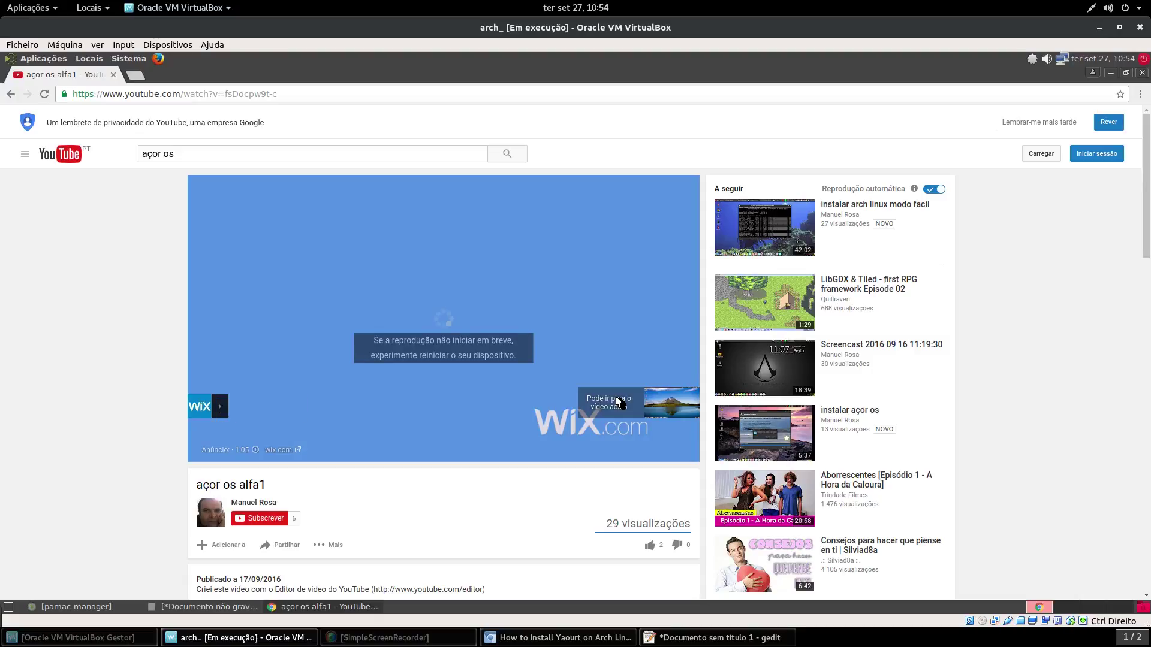
click(1142, 73)
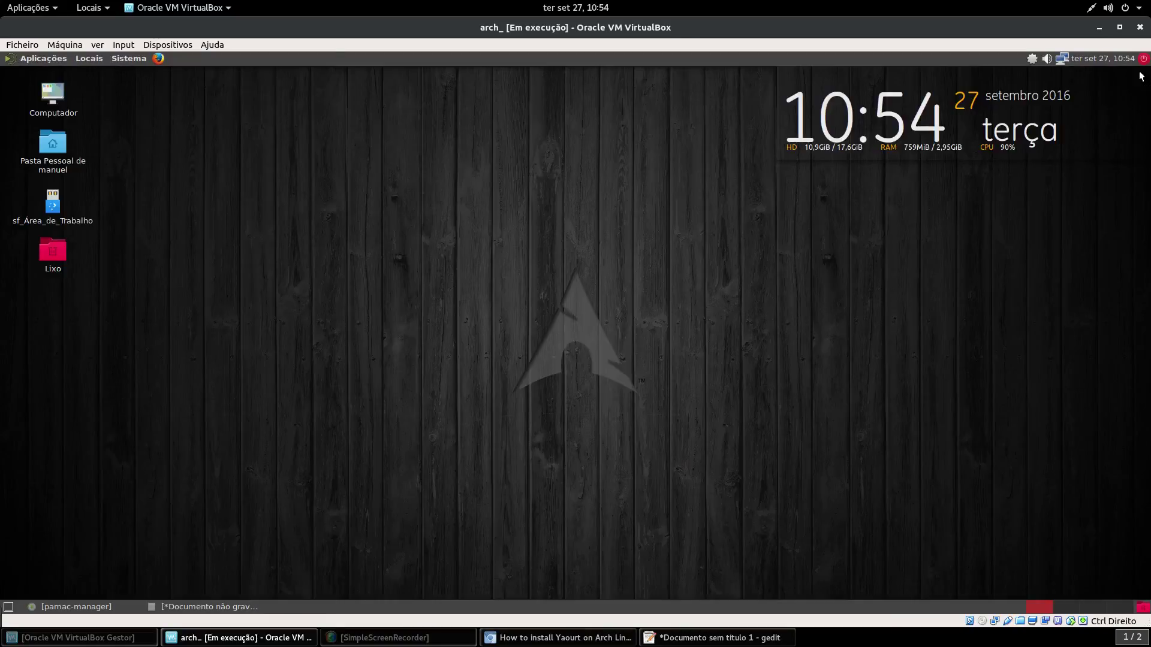